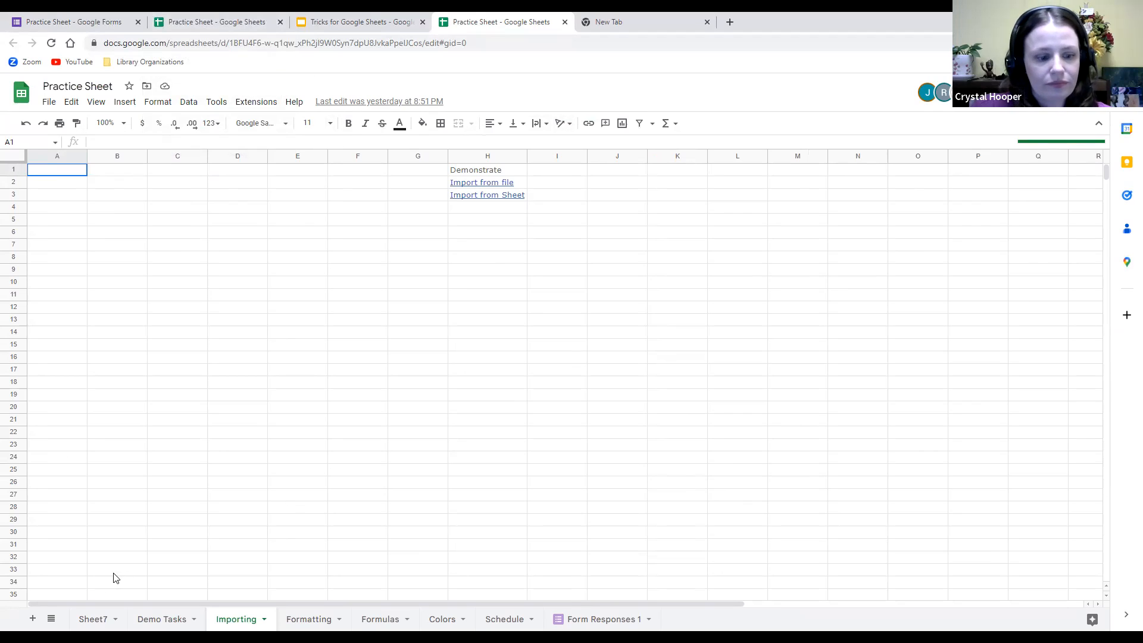
Switch to the blank Sheet7 tab in the Practice Sheet spreadsheet.
{"action": "left_click", "coordinate": [89, 622]}
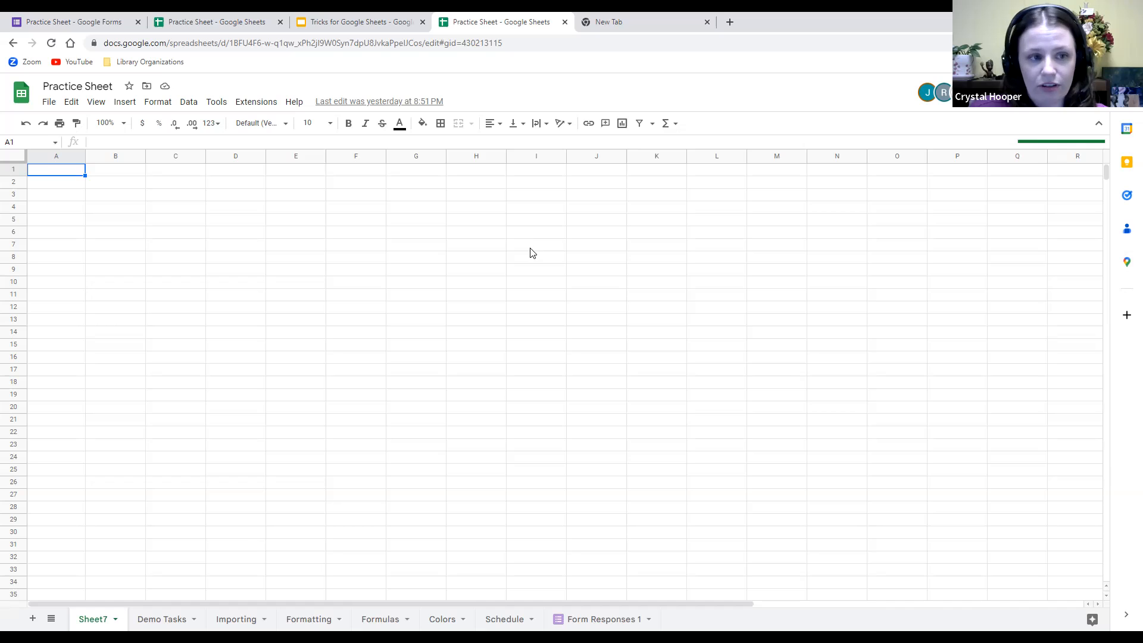
Select cells C3, F7, K7, columns A–C and rows 1–3 to demonstrate selection.
{"action": "left_click", "coordinate": [179, 196]}
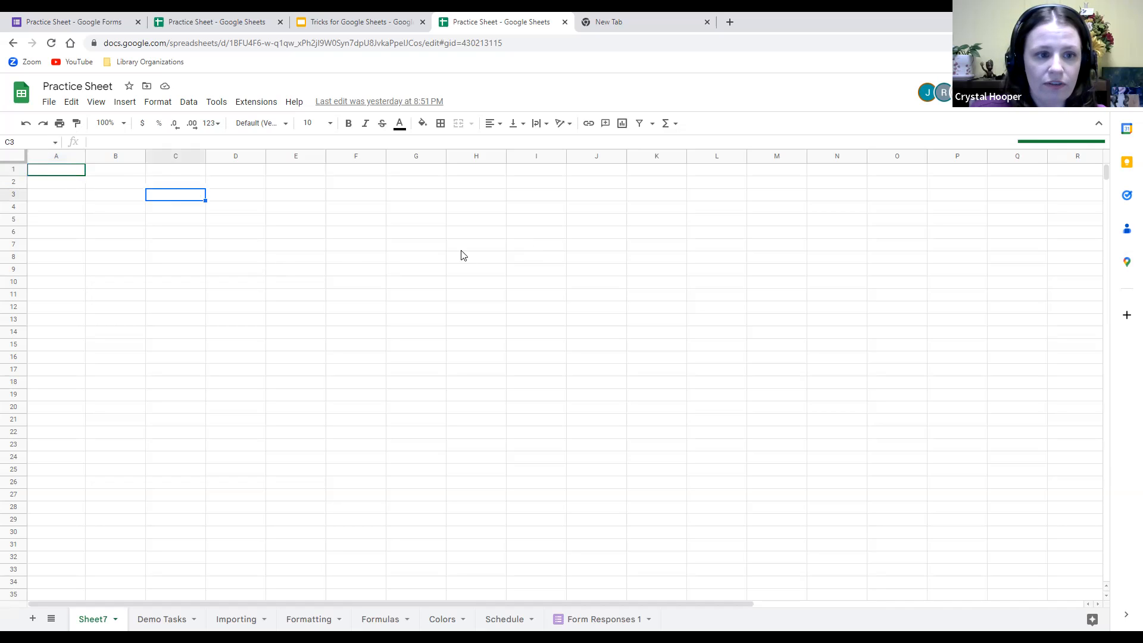
{"action": "left_click", "coordinate": [355, 249]}
{"action": "left_click", "coordinate": [680, 250]}
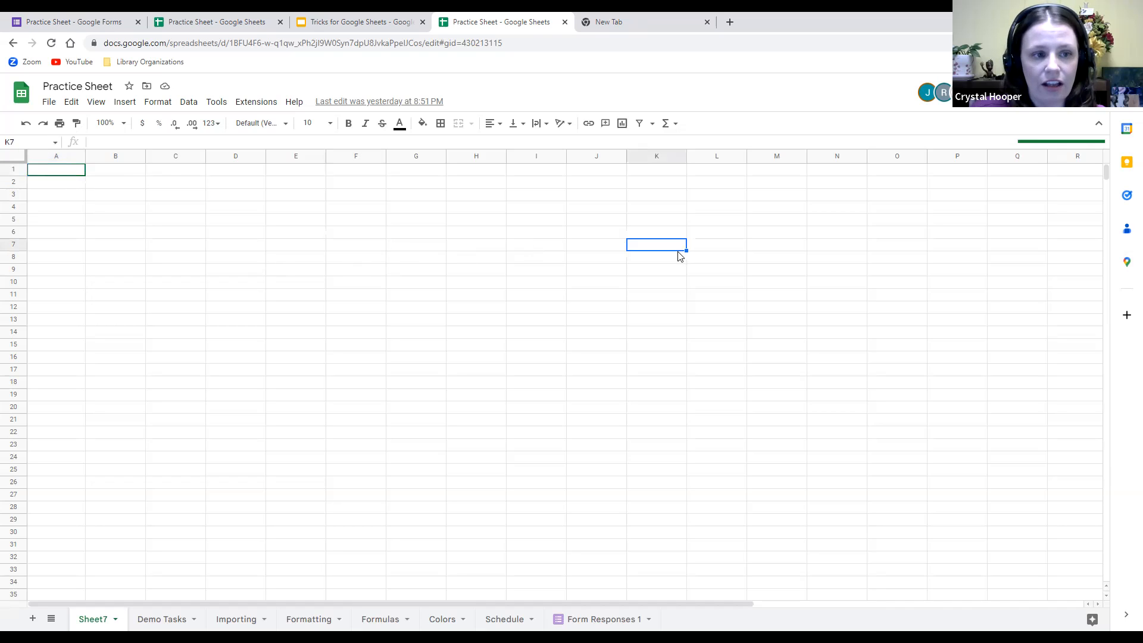
{"action": "left_click", "coordinate": [54, 156]}
{"action": "left_click", "coordinate": [126, 157]}
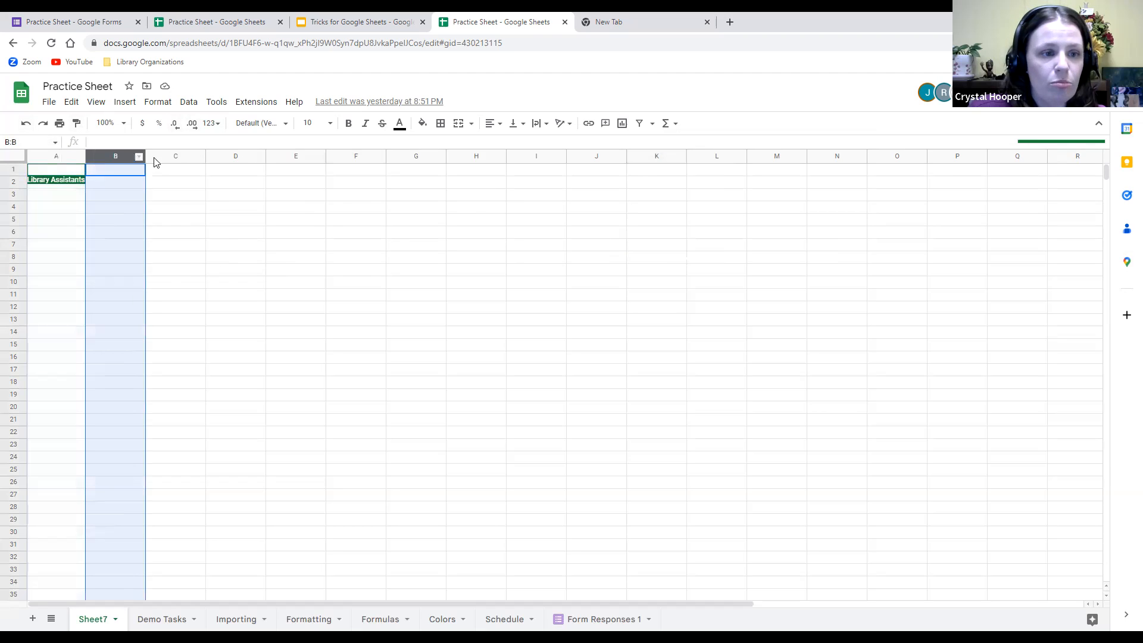
{"action": "left_click", "coordinate": [178, 156]}
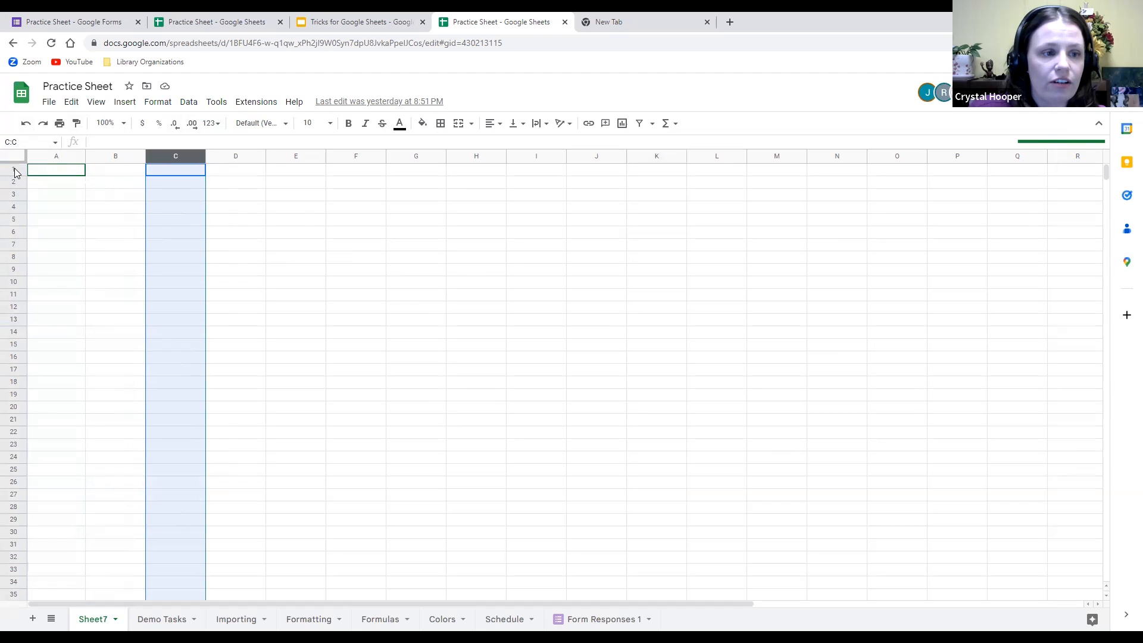
{"action": "left_click", "coordinate": [13, 171]}
{"action": "left_click", "coordinate": [14, 181]}
{"action": "left_click", "coordinate": [14, 194]}
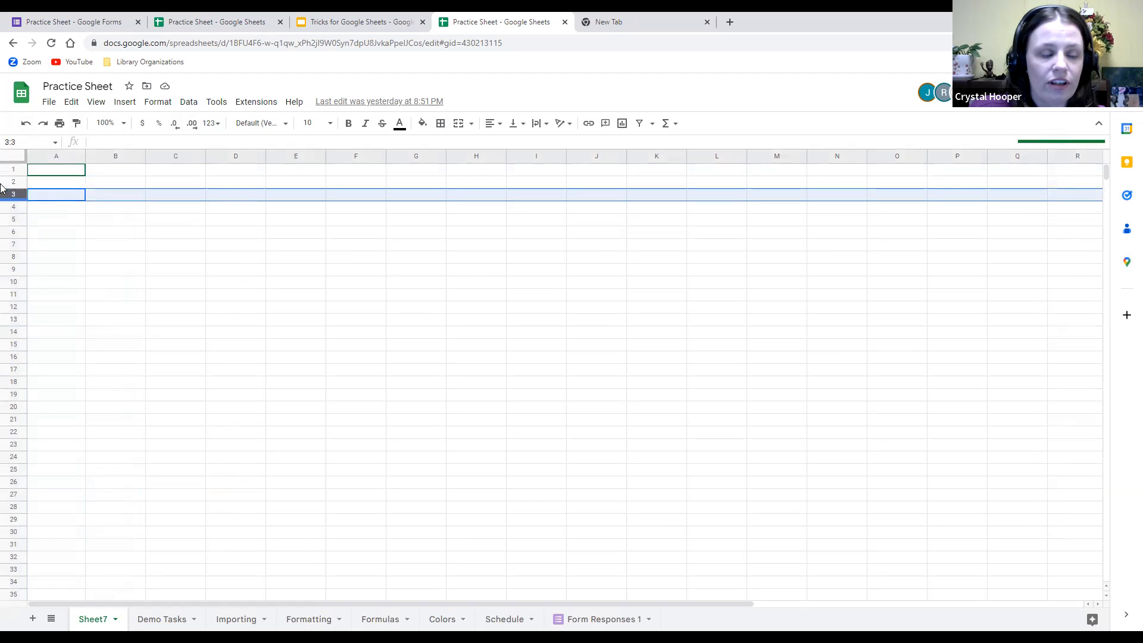
{"action": "left_click", "coordinate": [171, 236]}
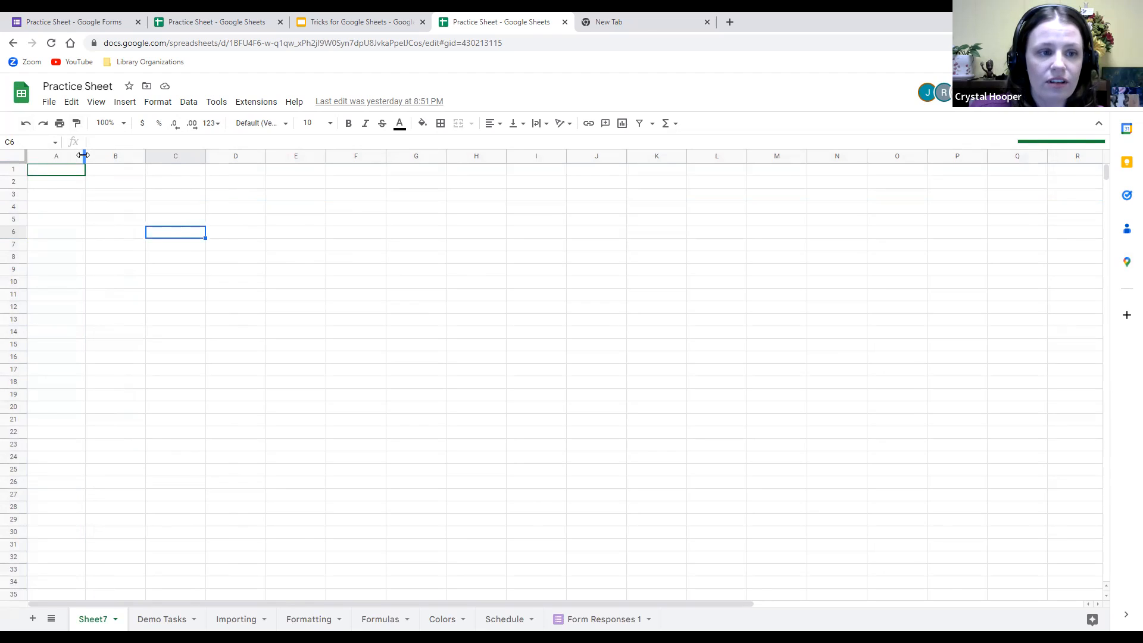
Widen column A and make row 1 much taller by dragging their header borders.
{"action": "left_click_drag", "start_coordinate": [84, 155], "coordinate": [207, 157]}
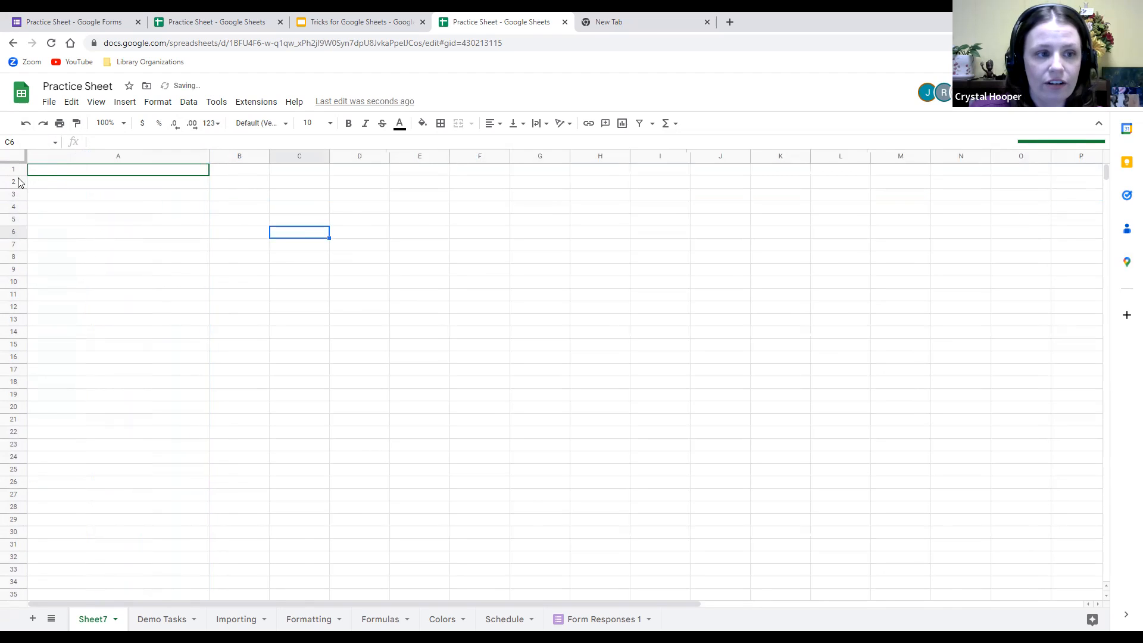
{"action": "left_click_drag", "start_coordinate": [16, 175], "coordinate": [15, 205]}
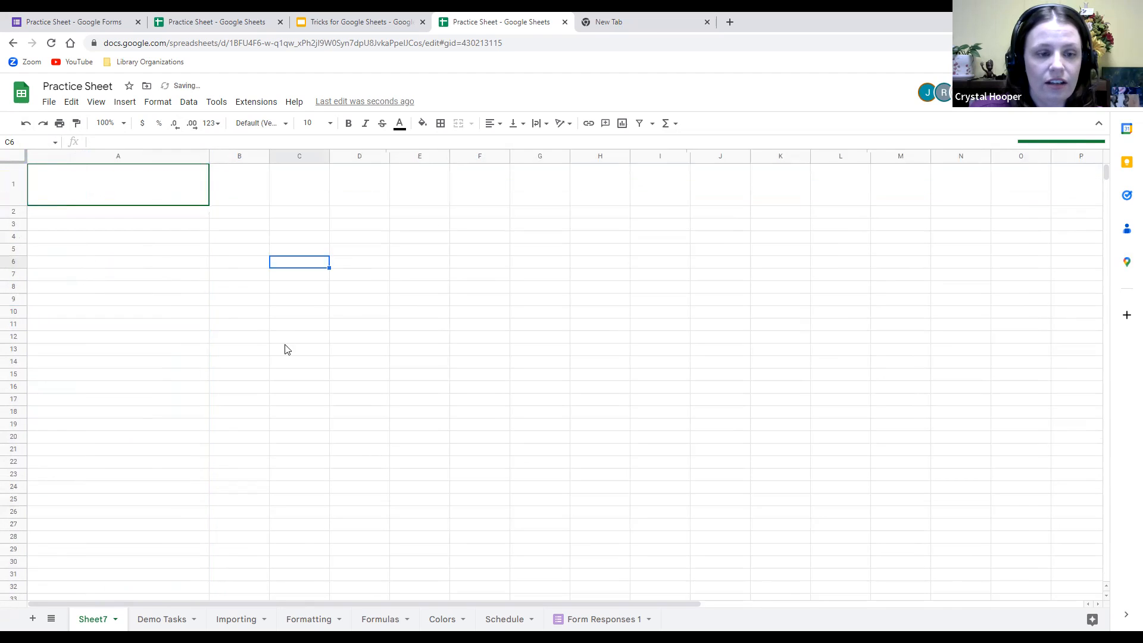
{"action": "left_click", "coordinate": [431, 360]}
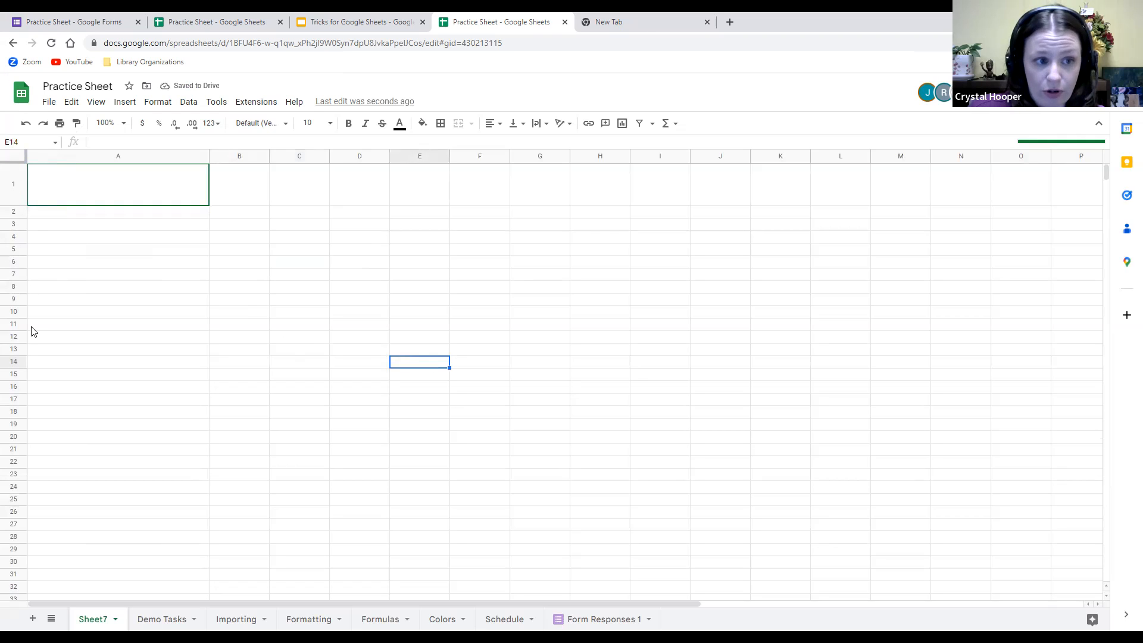
Resize rows 1–10 to exactly 250 pixels tall.
{"action": "left_click_drag", "start_coordinate": [13, 188], "coordinate": [15, 323]}
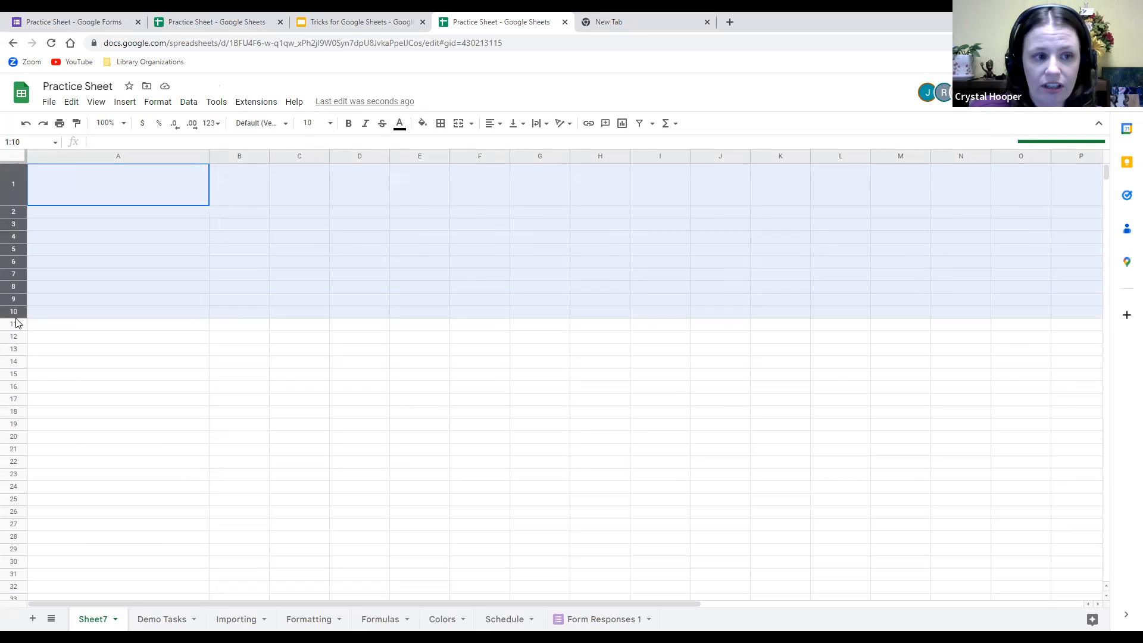
{"action": "right_click", "coordinate": [10, 276]}
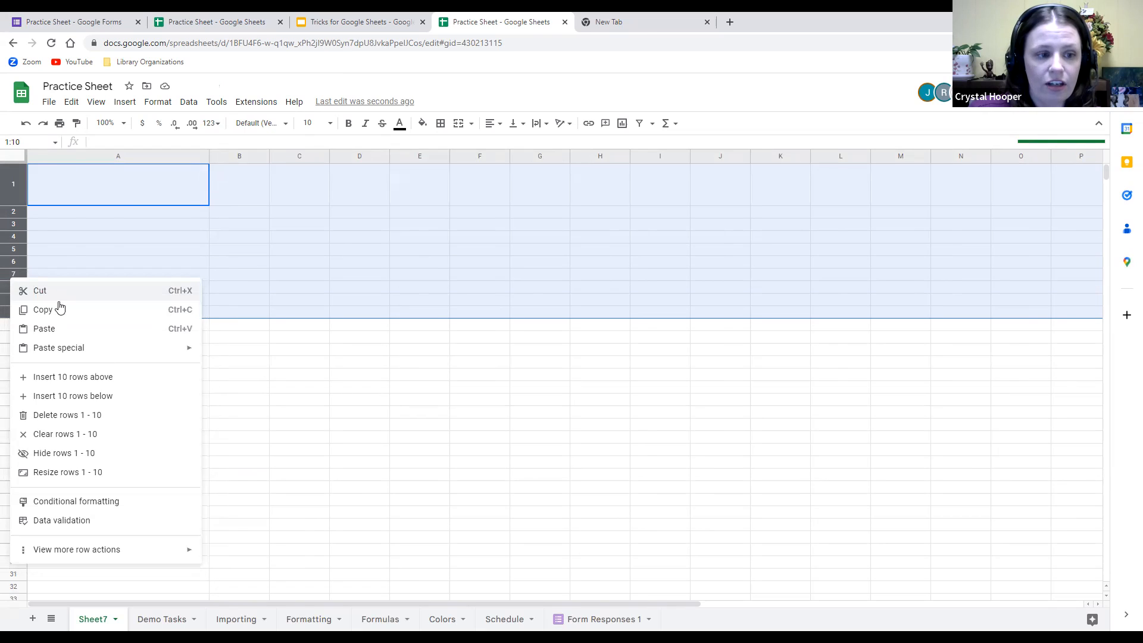
{"action": "left_click", "coordinate": [99, 476]}
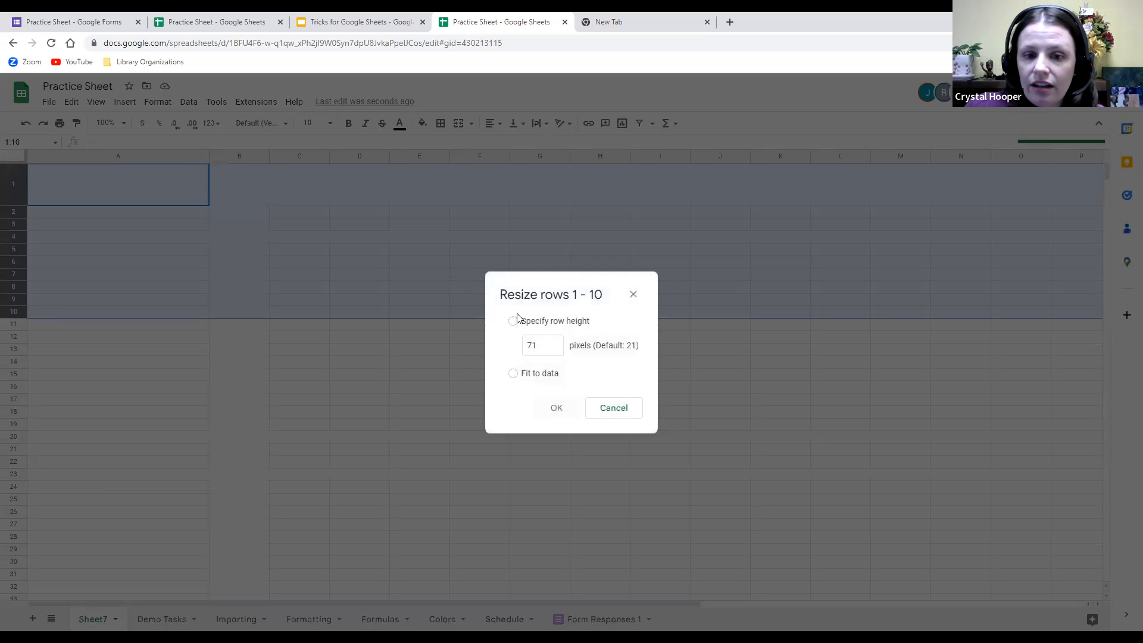
{"action": "left_click", "coordinate": [543, 345]}
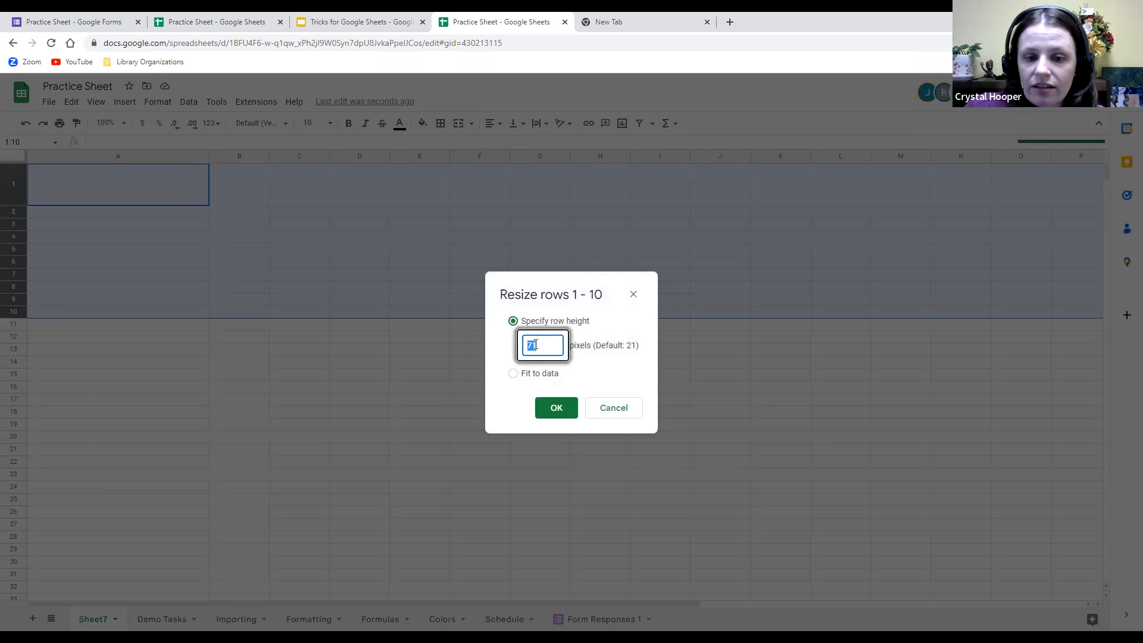
{"action": "key", "text": "BackSpace"}
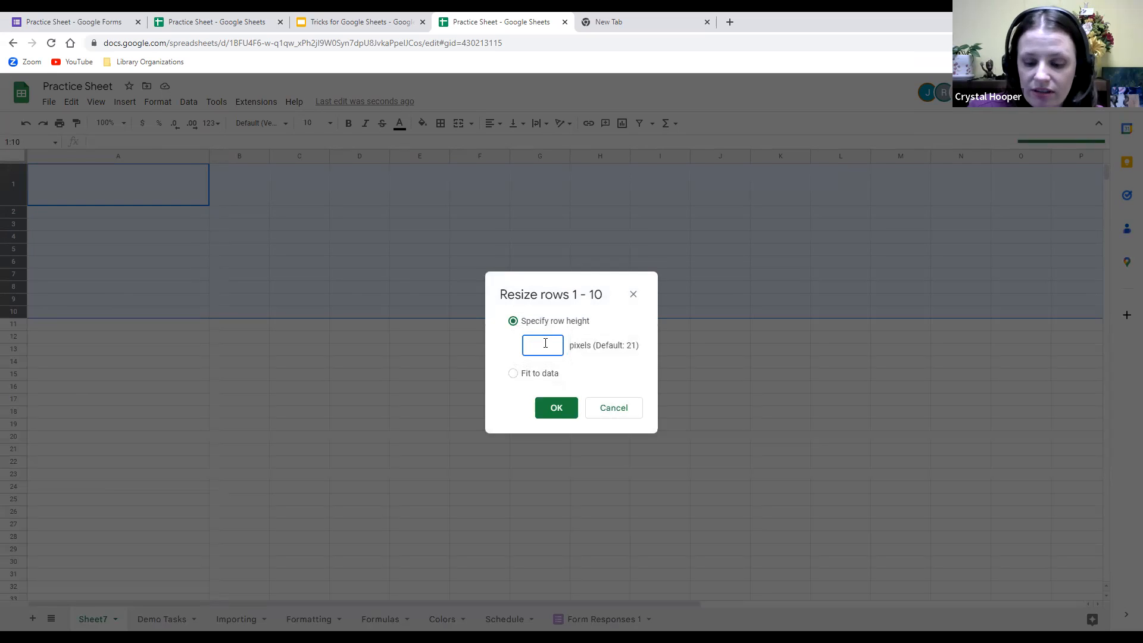
{"action": "type", "text": "250"}
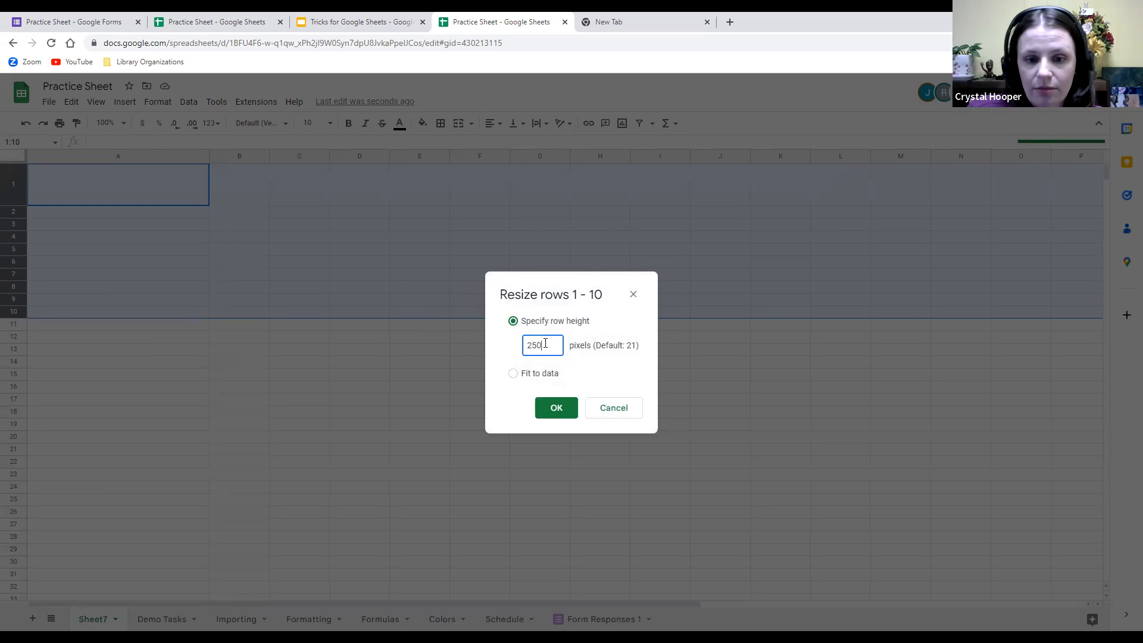
{"action": "left_click", "coordinate": [552, 407]}
{"action": "left_click", "coordinate": [280, 410]}
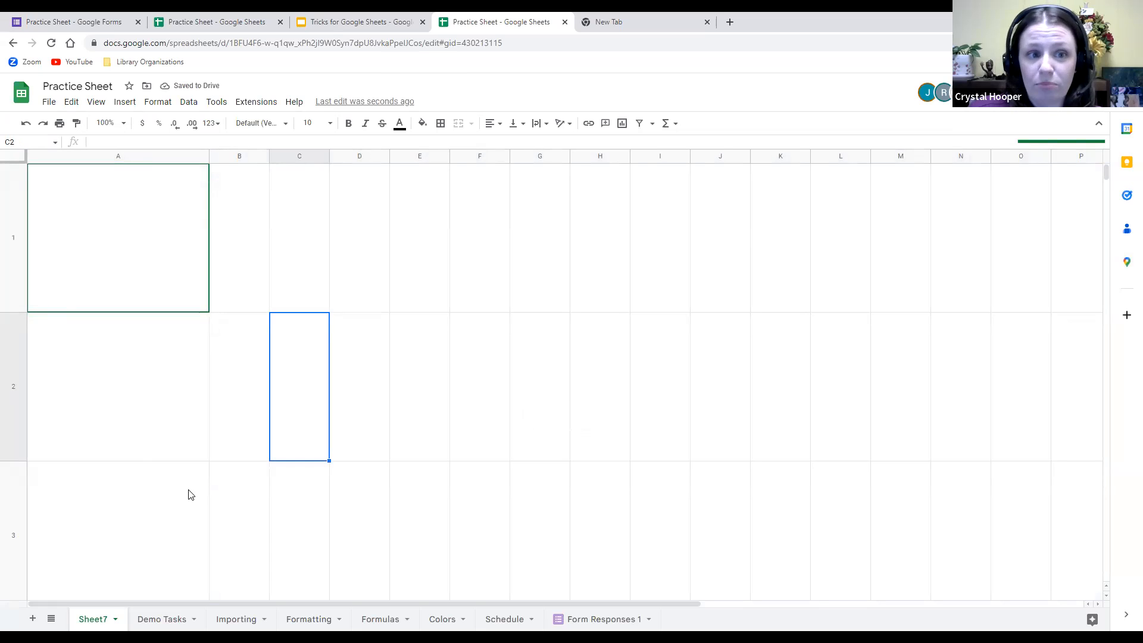
Select columns A through C and set their width to 100 pixels.
{"action": "left_click", "coordinate": [139, 155]}
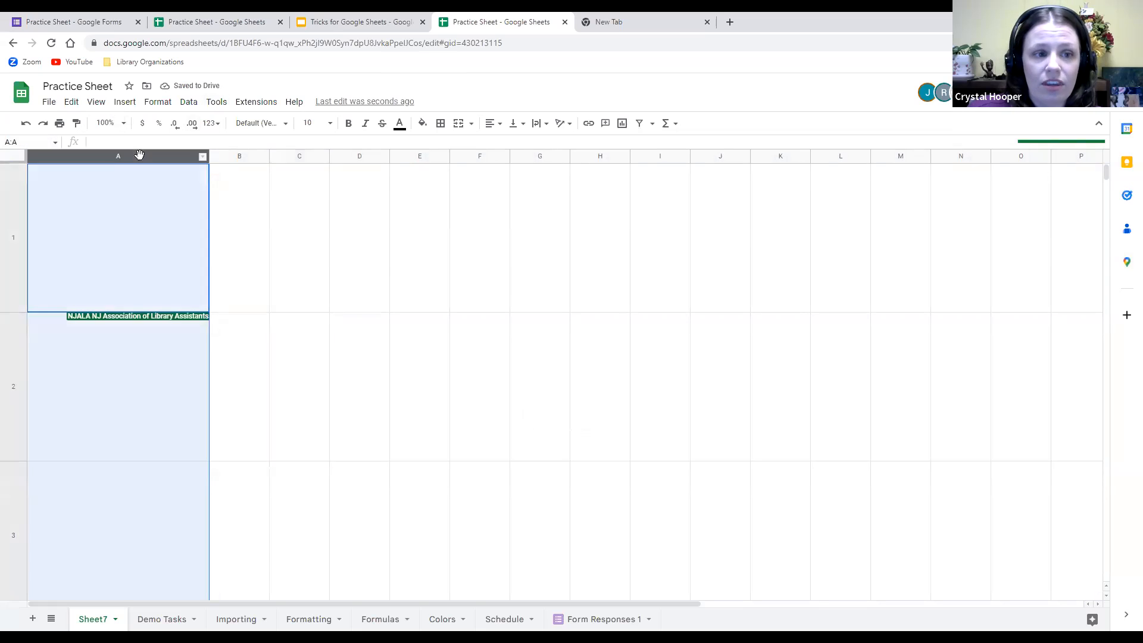
{"action": "left_click", "coordinate": [304, 167]}
{"action": "left_click", "coordinate": [173, 158]}
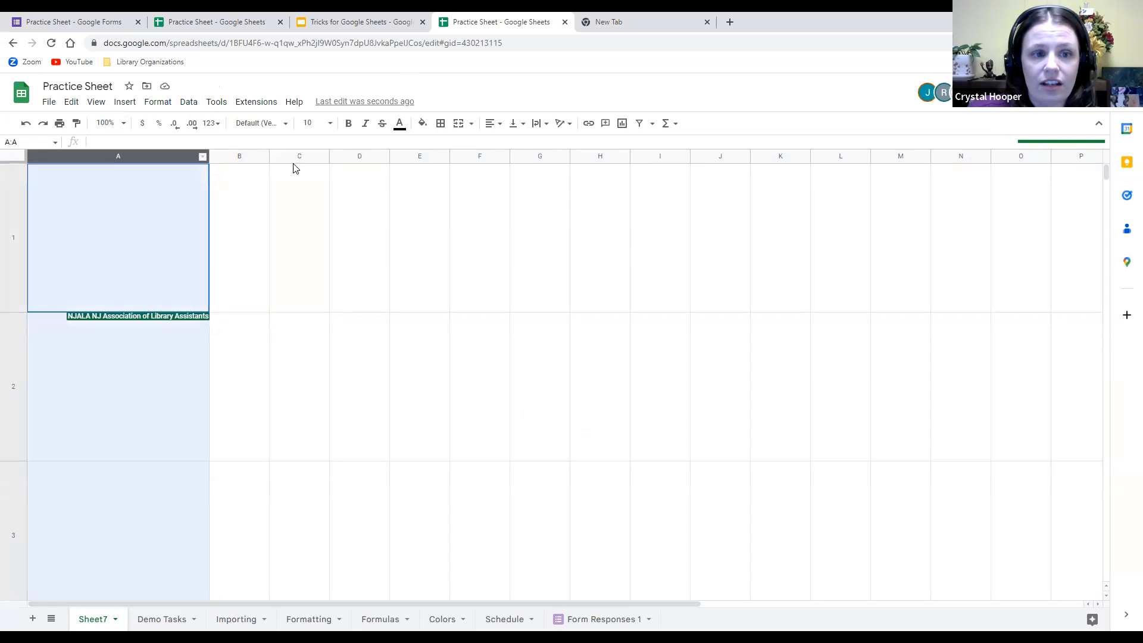
{"action": "left_click", "coordinate": [297, 156], "text": "shift"}
{"action": "right_click", "coordinate": [298, 154]}
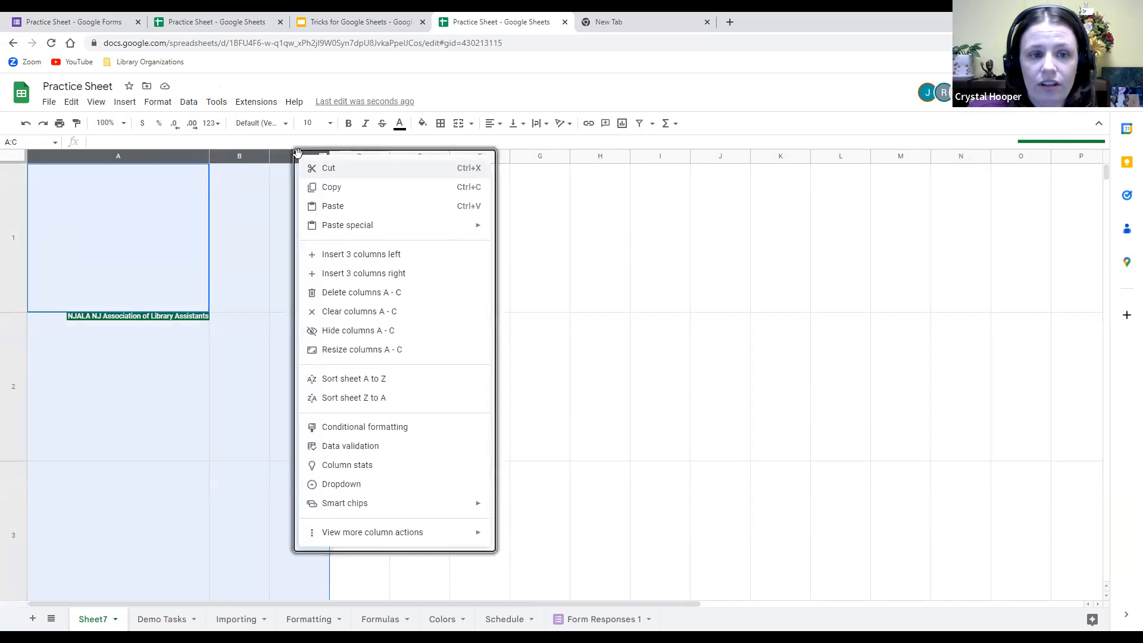
{"action": "left_click", "coordinate": [405, 348]}
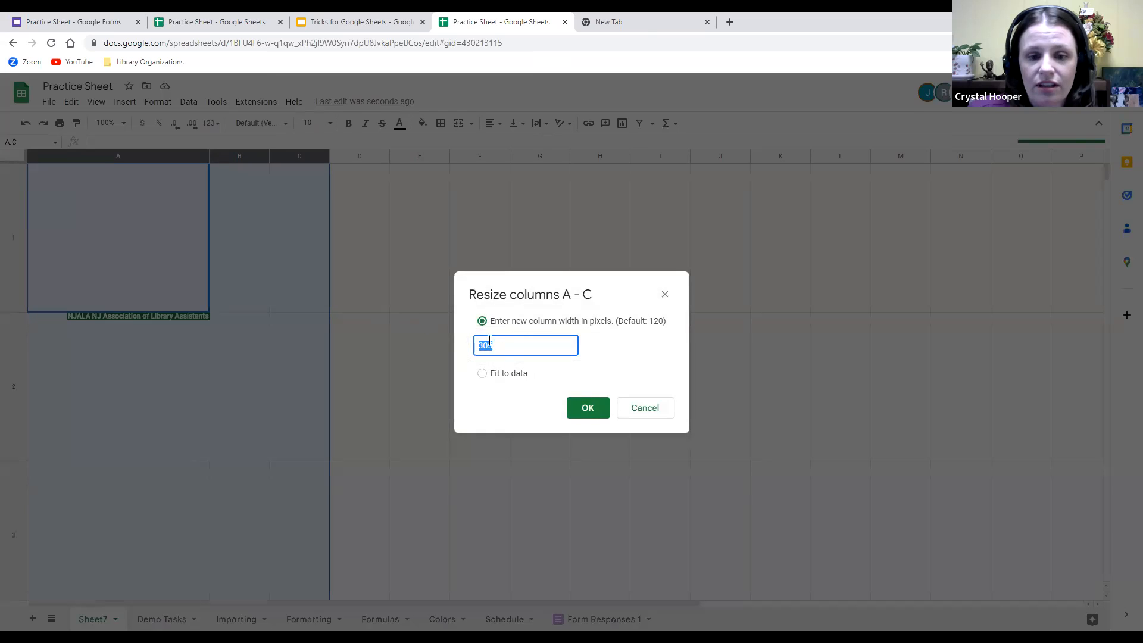
{"action": "type", "text": "1"}
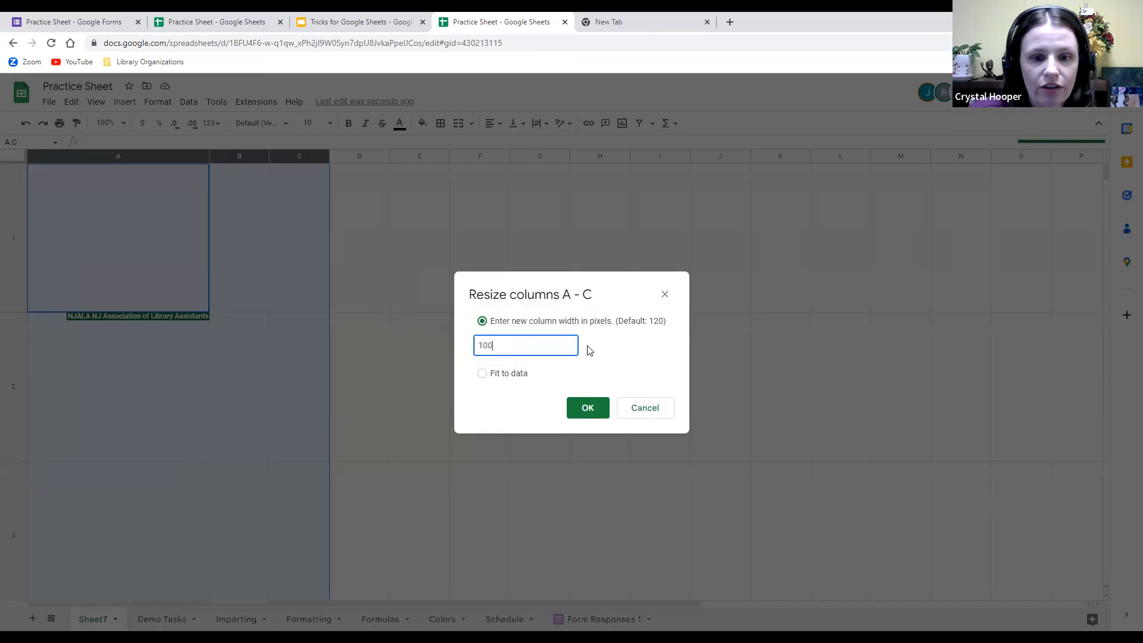
{"action": "type", "text": "00"}
{"action": "key", "text": "Return"}
{"action": "left_click", "coordinate": [459, 351]}
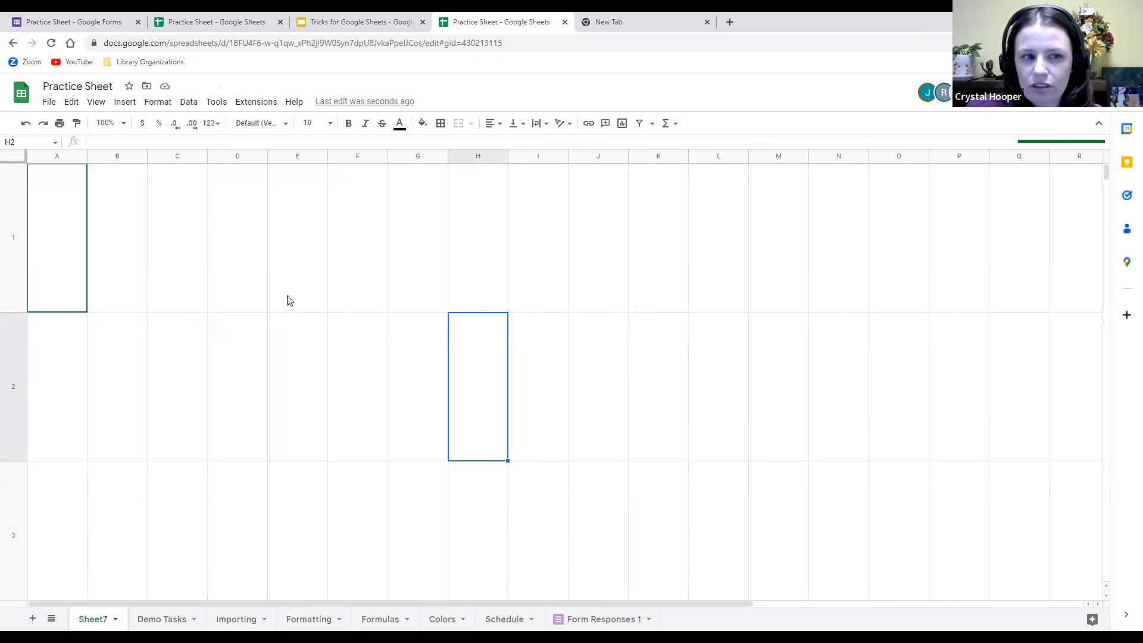
Apply the Impact font to cell G1.
{"action": "left_click", "coordinate": [393, 255]}
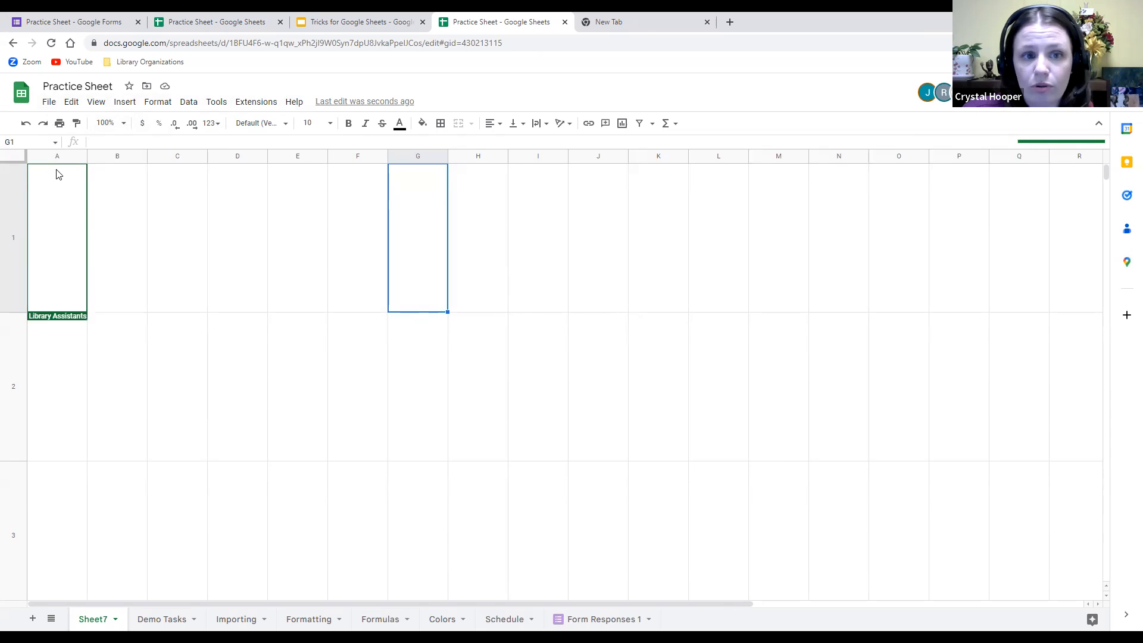
{"action": "left_click", "coordinate": [286, 124]}
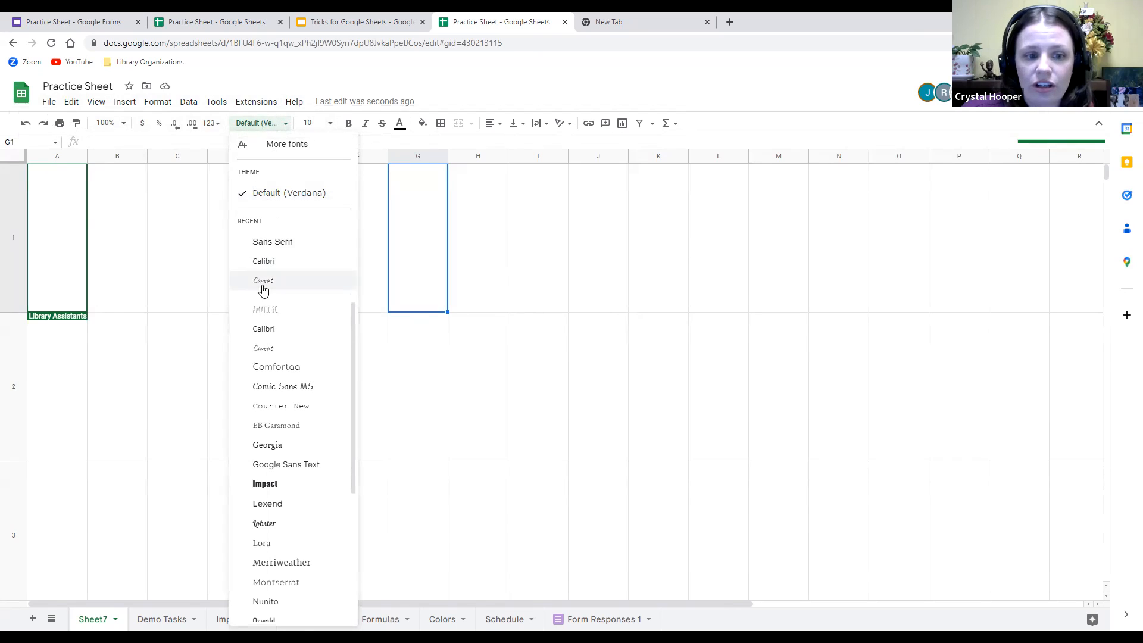
{"action": "left_click", "coordinate": [291, 487]}
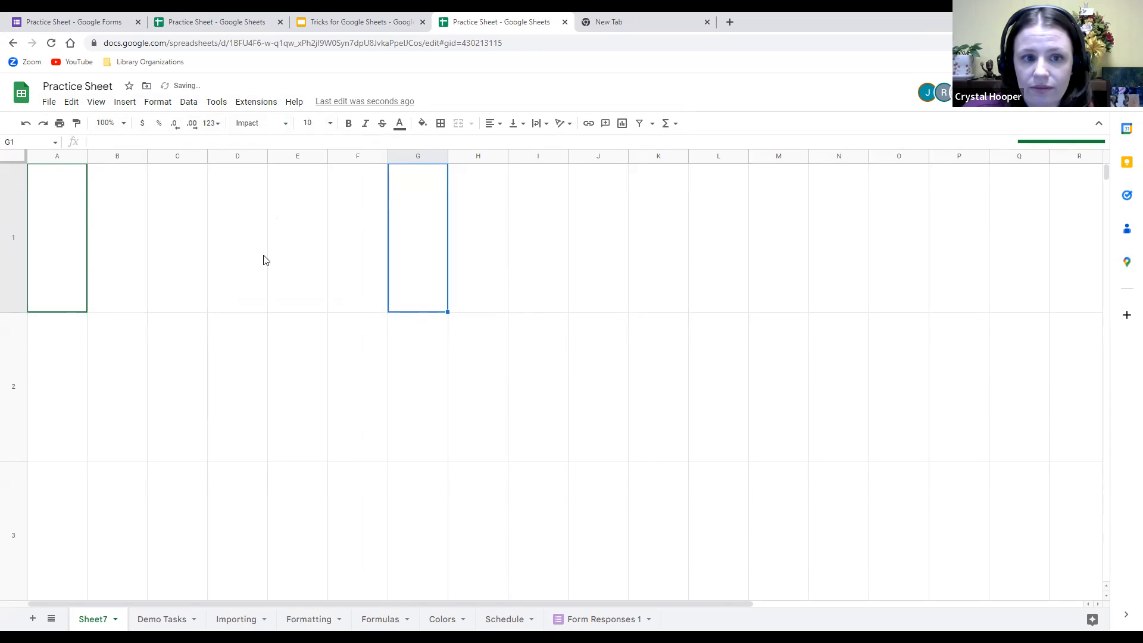
{"action": "left_click", "coordinate": [330, 125]}
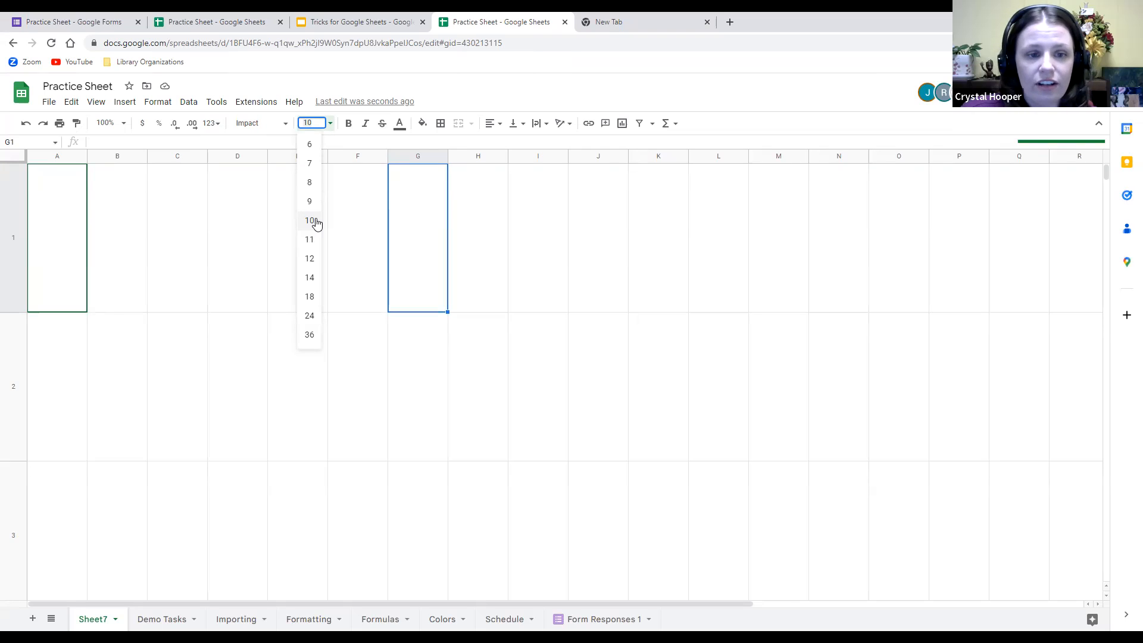
{"action": "left_click", "coordinate": [487, 205]}
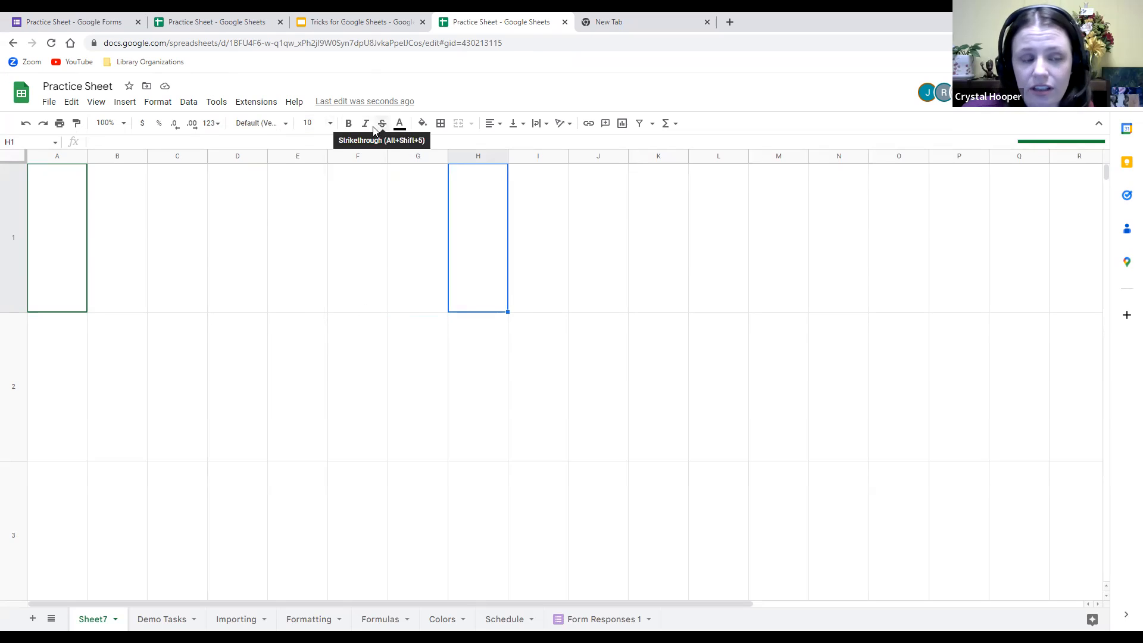
Enter Hello in cell G1 and set it to font size 24.
{"action": "double_click", "coordinate": [60, 215]}
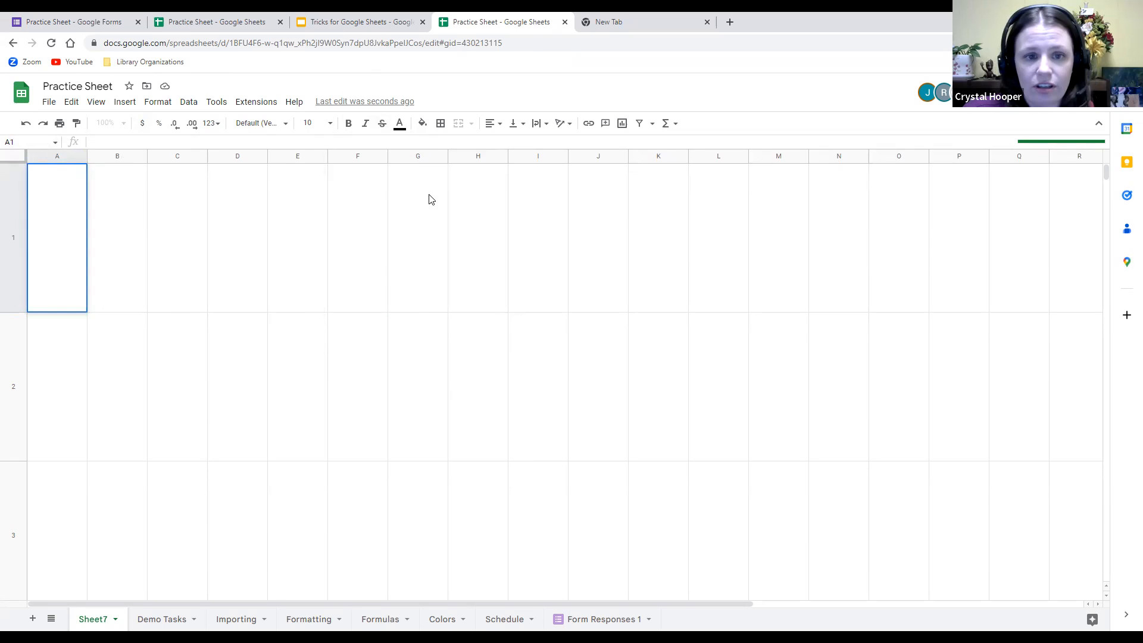
{"action": "double_click", "coordinate": [419, 214]}
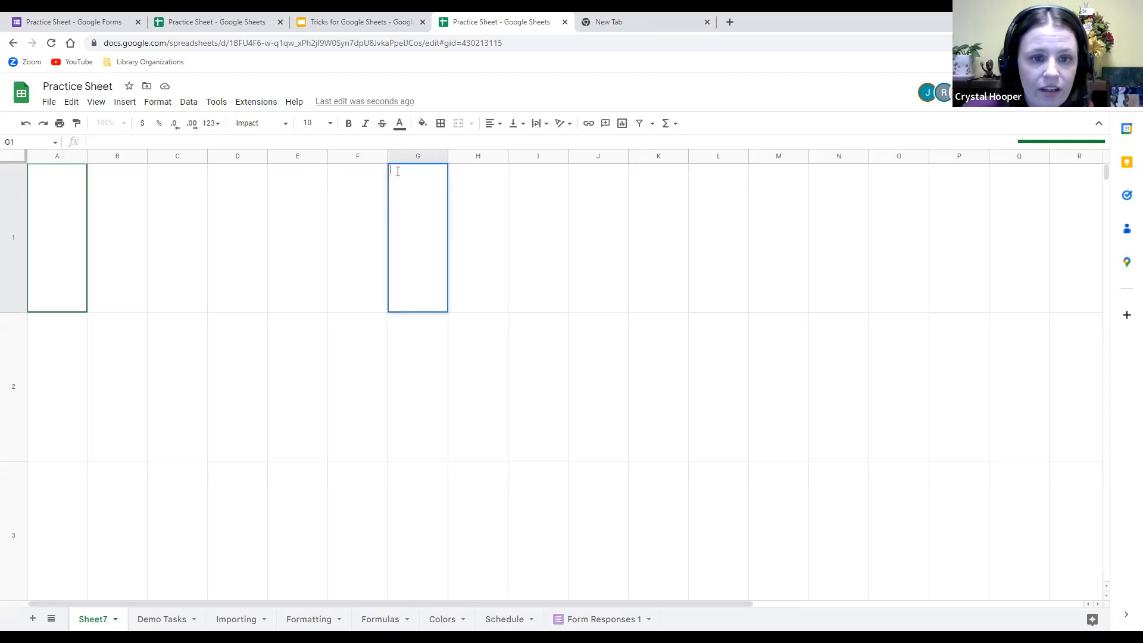
{"action": "type", "text": "ello"}
{"action": "left_click_drag", "start_coordinate": [419, 173], "coordinate": [378, 173]}
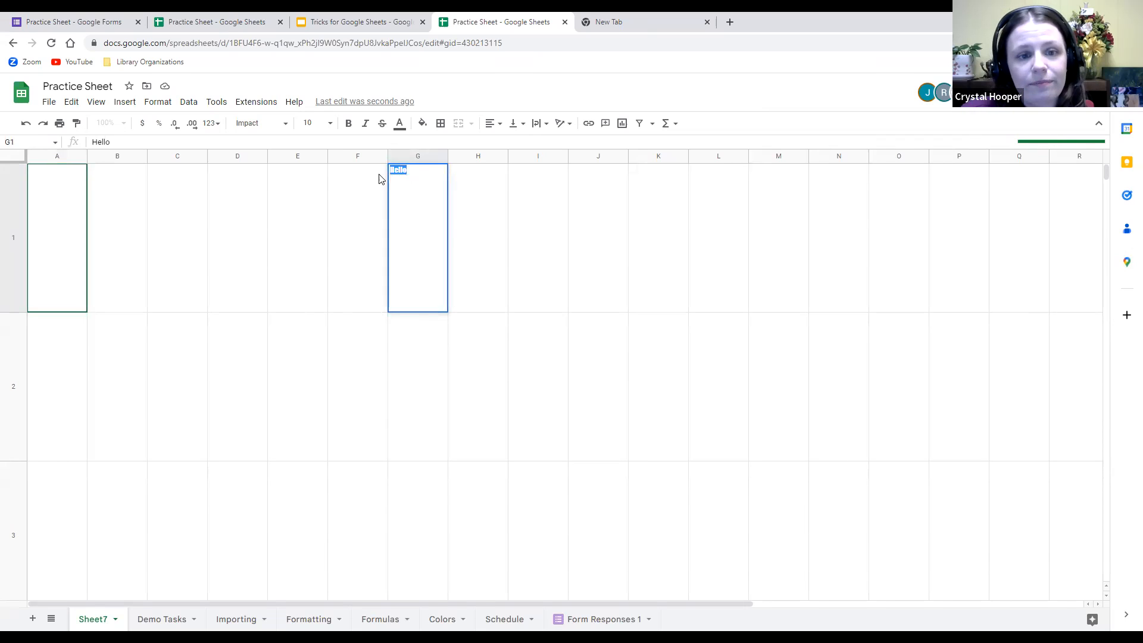
{"action": "left_click", "coordinate": [330, 123]}
{"action": "left_click", "coordinate": [310, 316]}
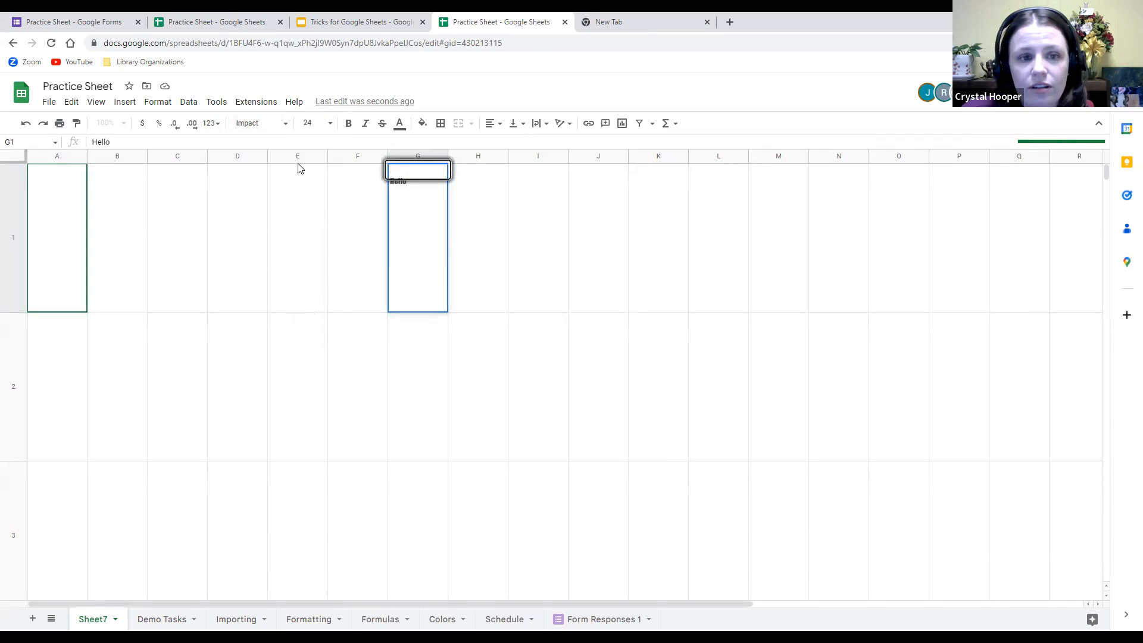
{"action": "left_click", "coordinate": [388, 202]}
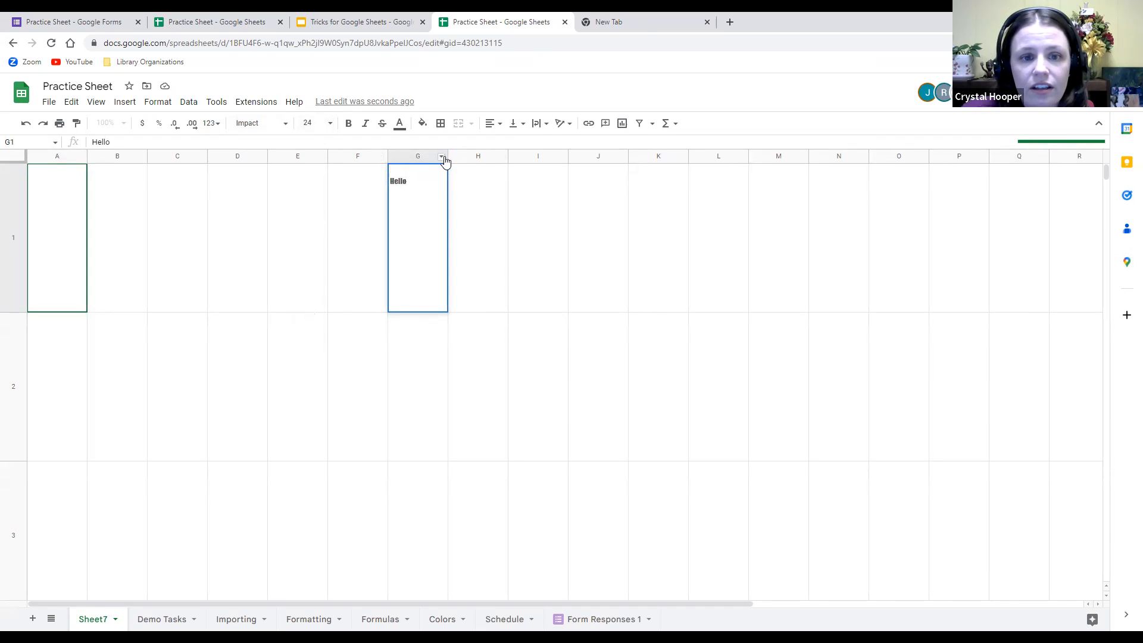
Raise the Hello text's font size to 100.
{"action": "left_click", "coordinate": [330, 122]}
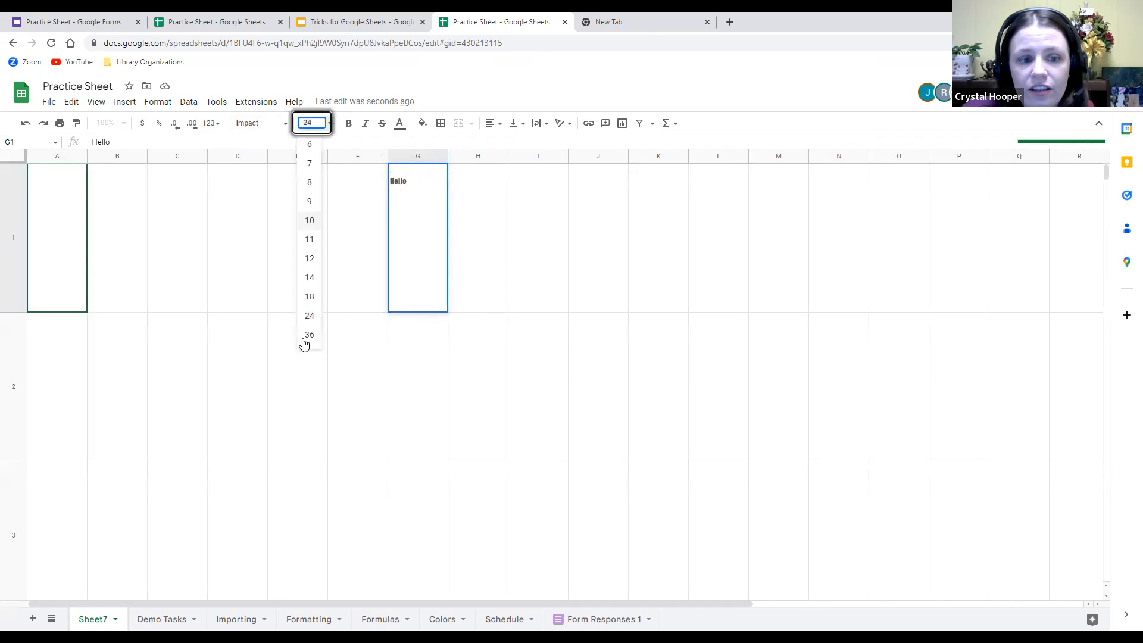
{"action": "type", "text": "100"}
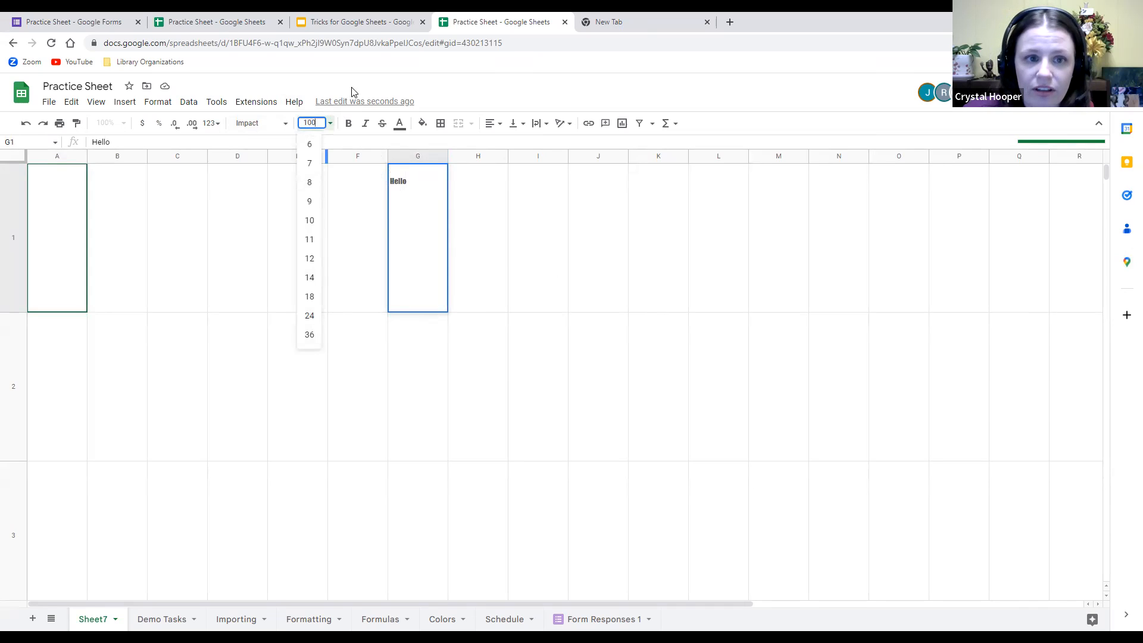
{"action": "key", "text": "Return"}
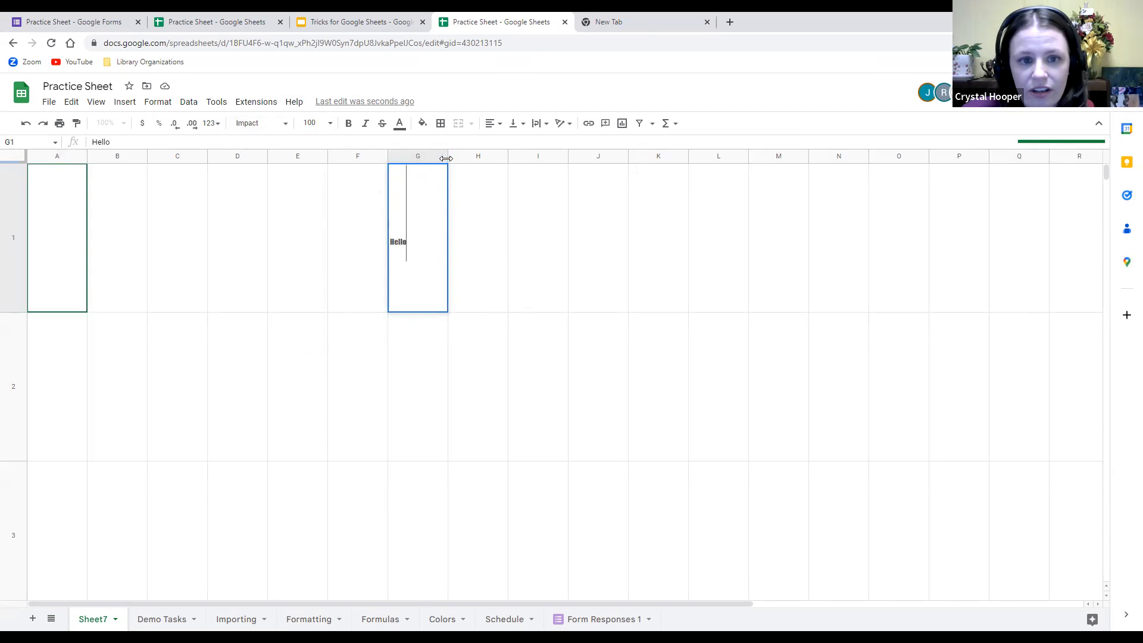
{"action": "left_click", "coordinate": [414, 157]}
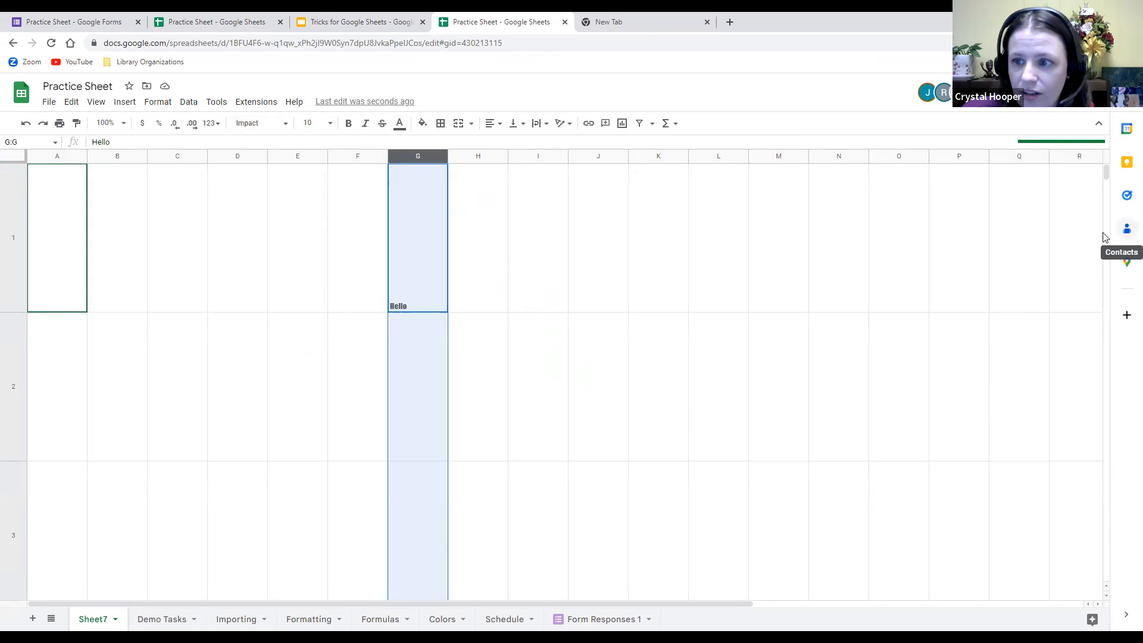
Auto-fit column G to Hello, then drag it much wider toward column M.
{"action": "mouse_move", "coordinate": [1107, 178]}
{"action": "left_mouse_down"}
{"action": "mouse_move", "coordinate": [1102, 434]}
{"action": "mouse_move", "coordinate": [1085, 536]}
{"action": "mouse_move", "coordinate": [1097, 158]}
{"action": "left_mouse_up"}
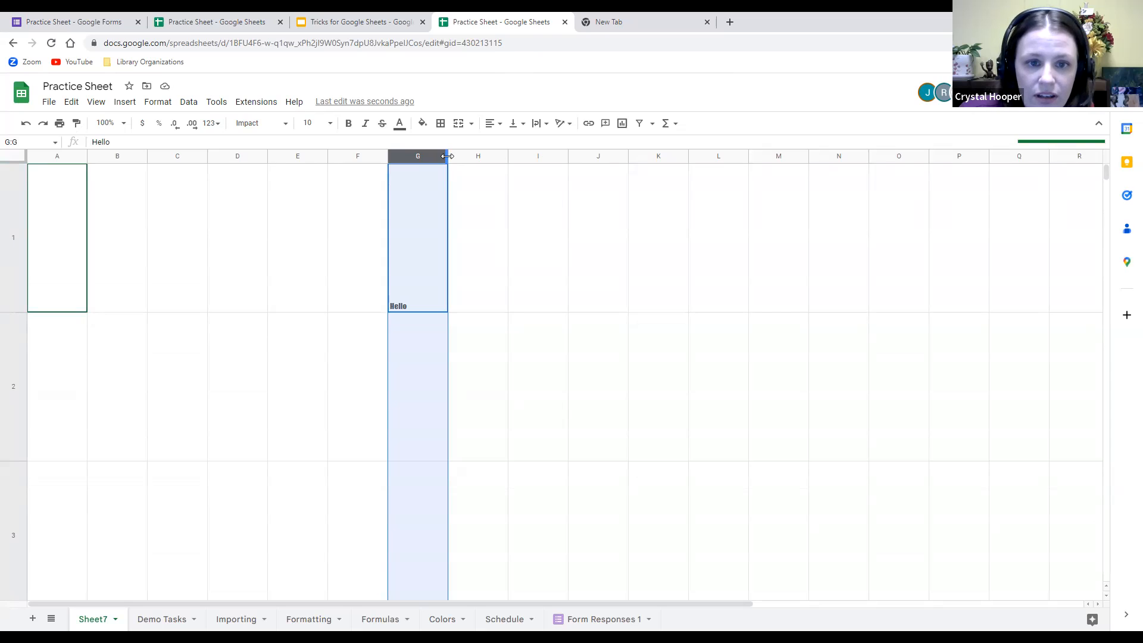
{"action": "double_click", "coordinate": [447, 156]}
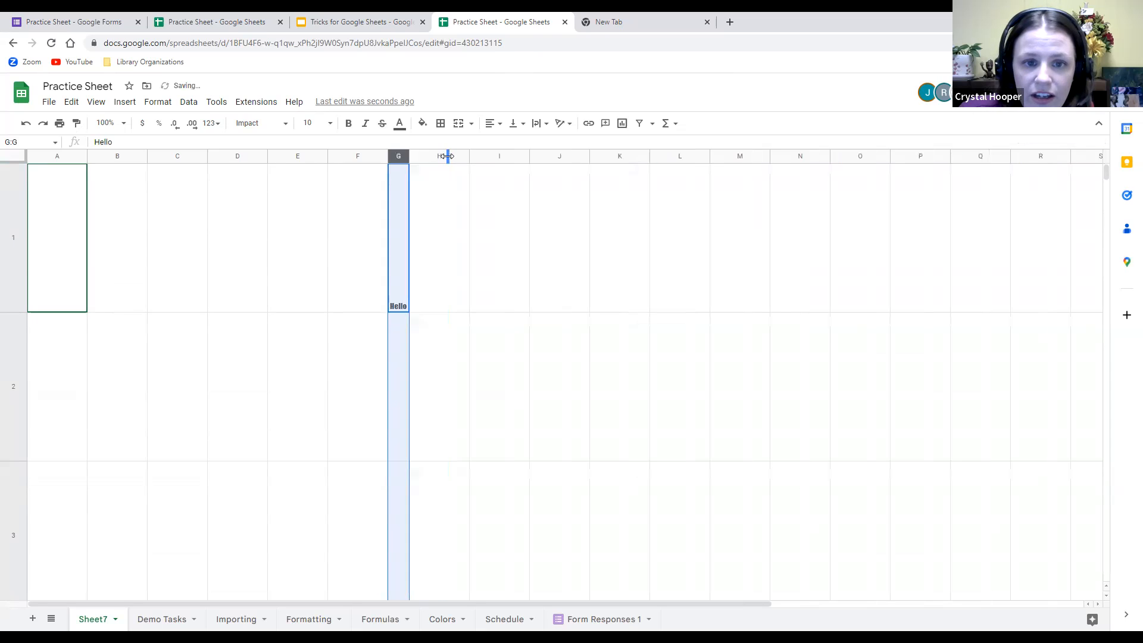
{"action": "left_click", "coordinate": [401, 304]}
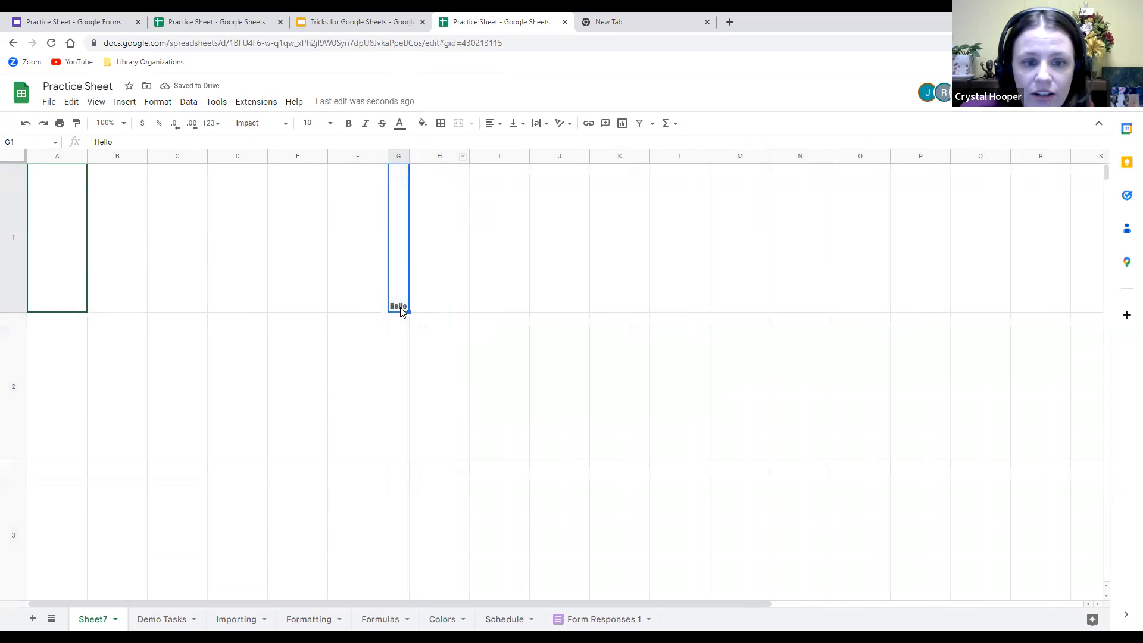
{"action": "left_click_drag", "start_coordinate": [409, 156], "coordinate": [744, 158]}
Set the Hello text in G1 to font size 108.
{"action": "double_click", "coordinate": [429, 298]}
{"action": "left_click_drag", "start_coordinate": [412, 173], "coordinate": [384, 172]}
{"action": "left_click", "coordinate": [309, 123]}
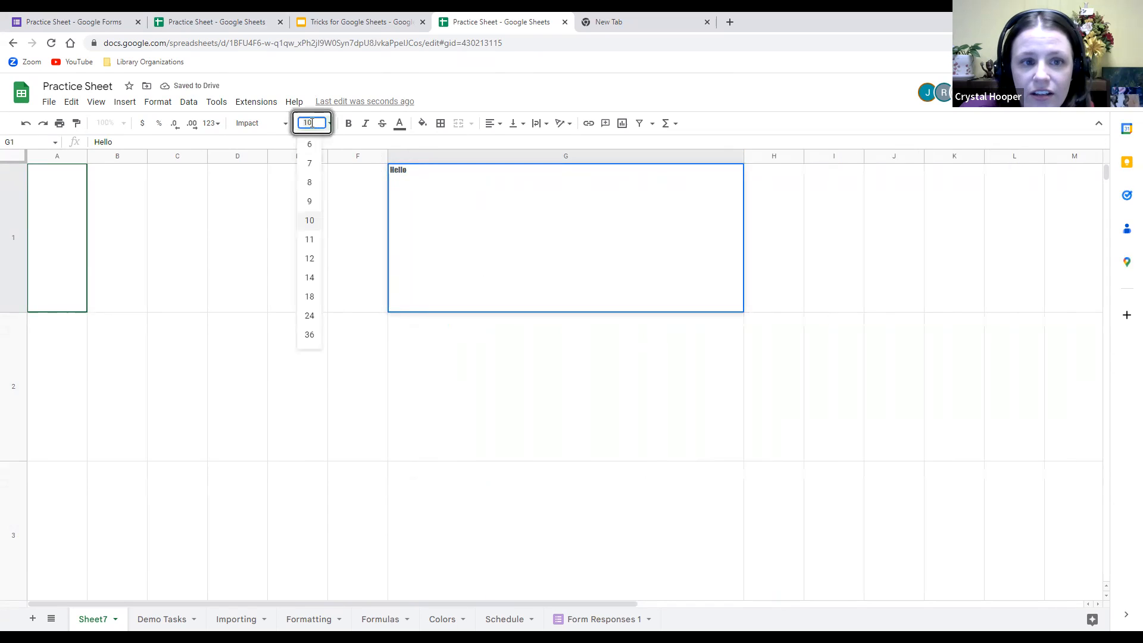
{"action": "type", "text": "108"}
{"action": "key", "text": "Return"}
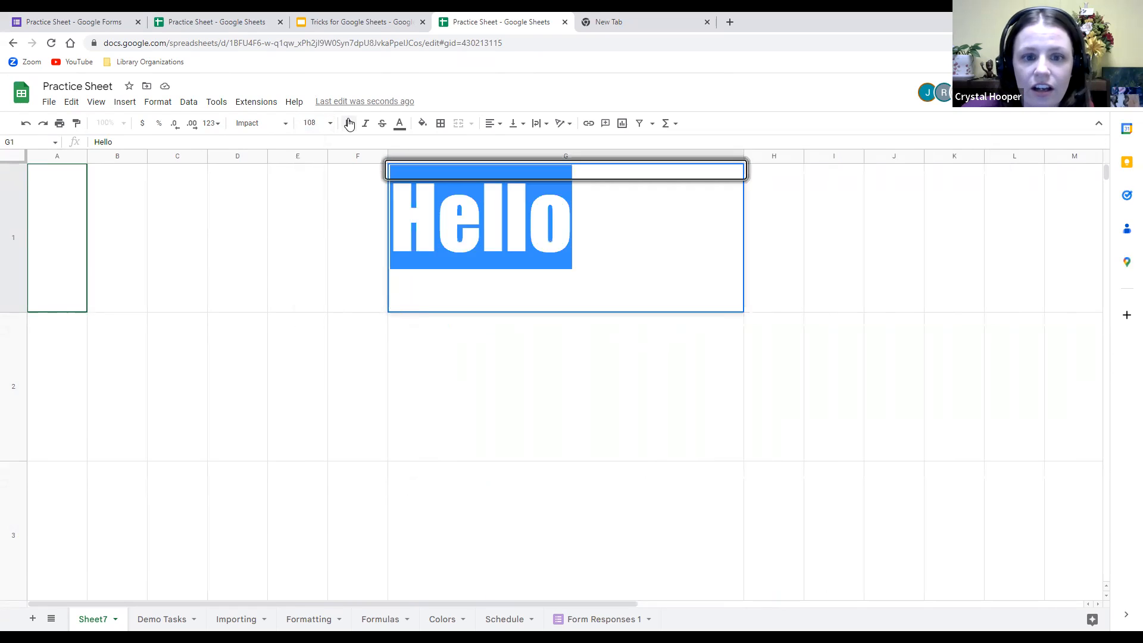
{"action": "left_click", "coordinate": [784, 329]}
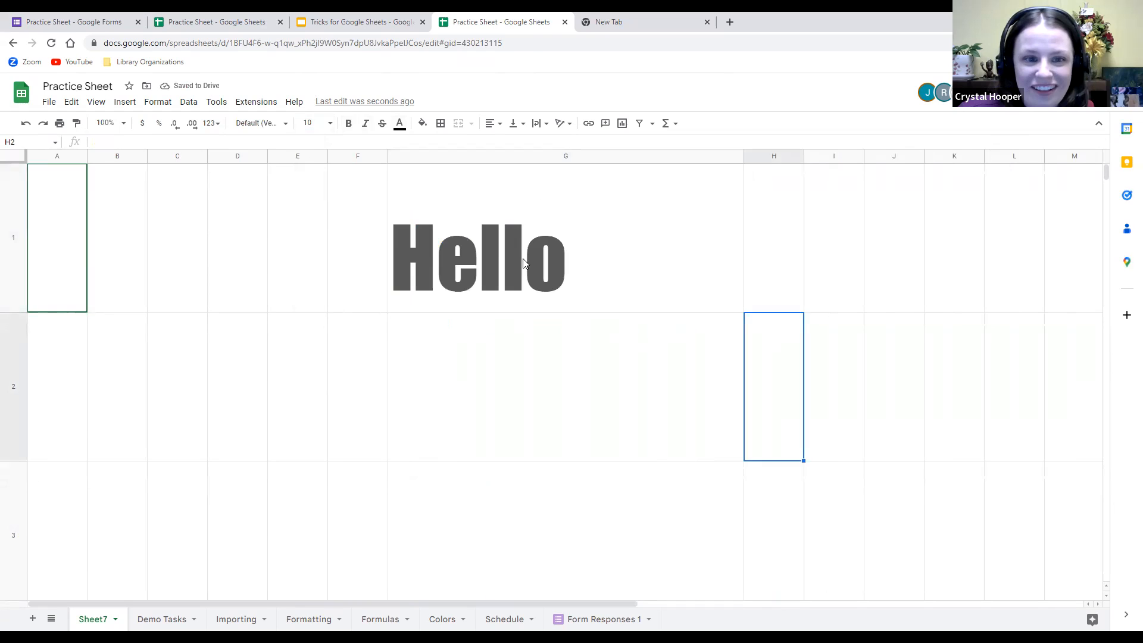
{"action": "left_click", "coordinate": [493, 256]}
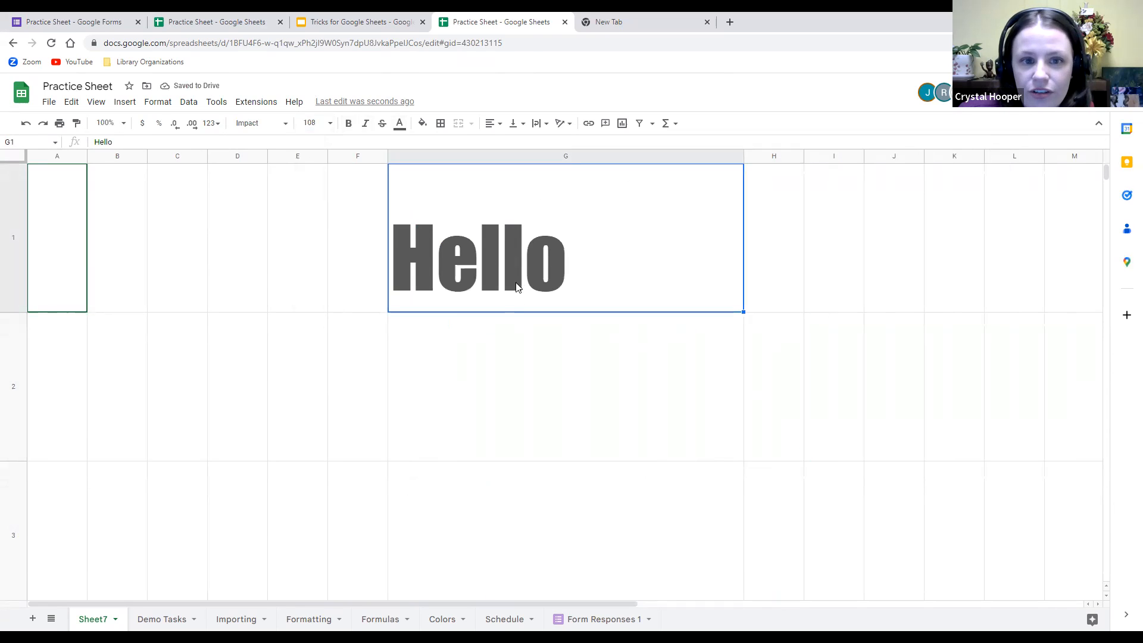
Fill cell G1 with a blue background.
{"action": "left_click", "coordinate": [427, 127]}
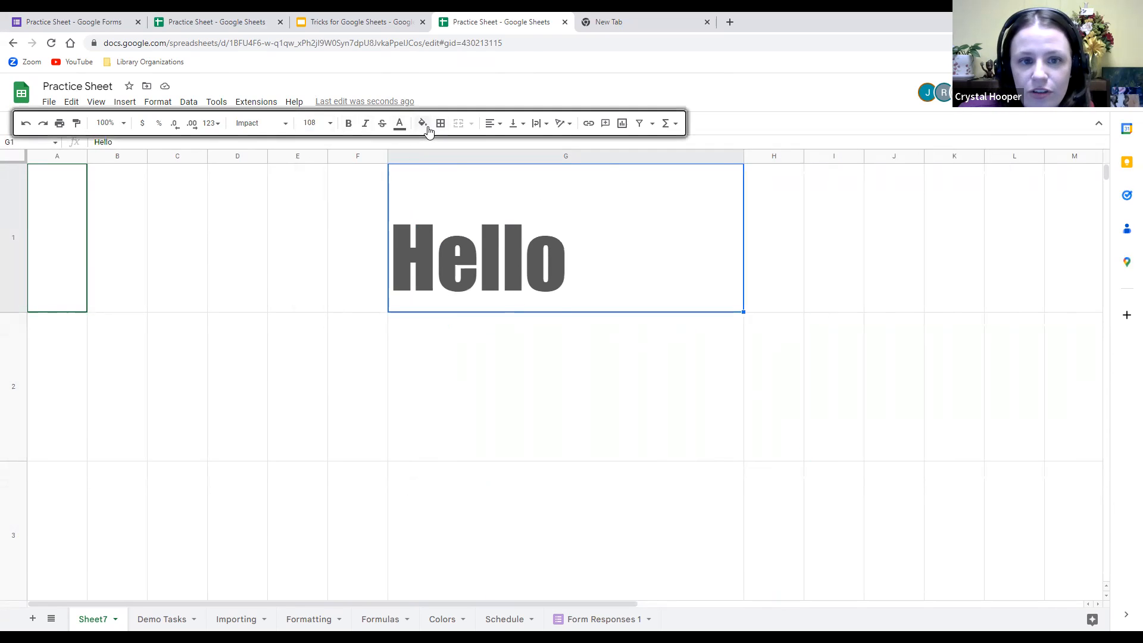
{"action": "left_click", "coordinate": [428, 129]}
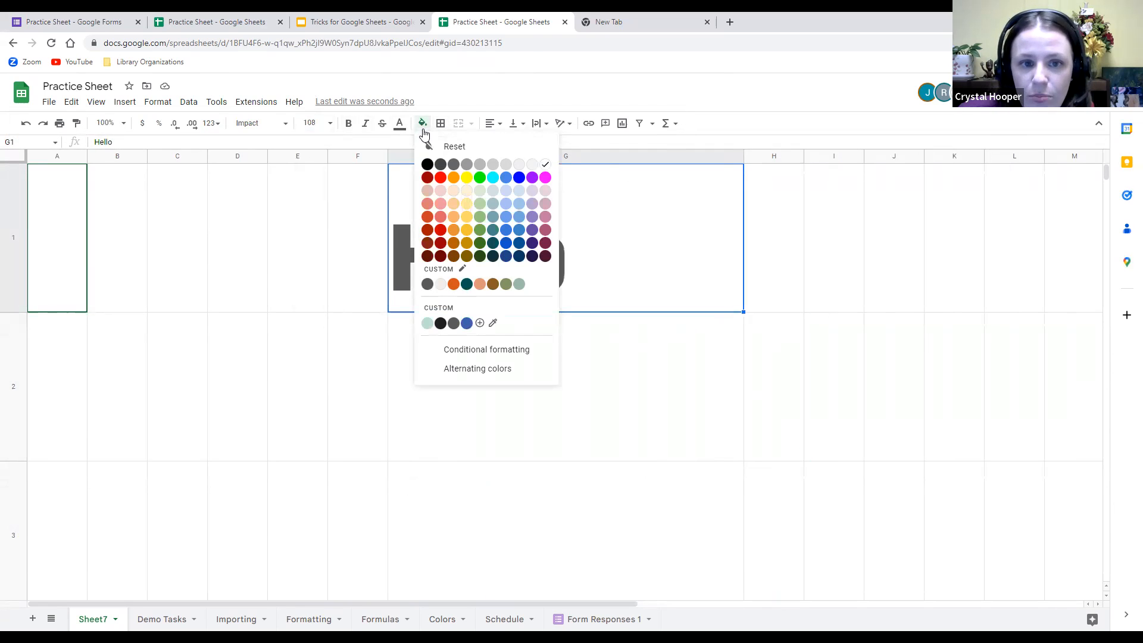
{"action": "left_click", "coordinate": [519, 178]}
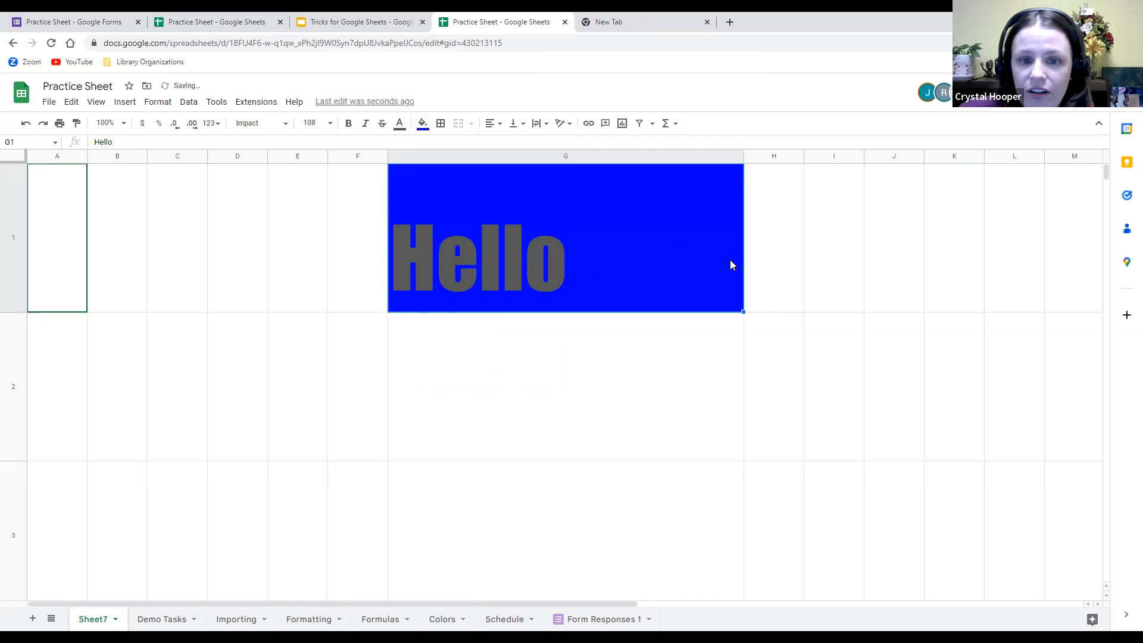
{"action": "left_click", "coordinate": [914, 267]}
Change the Hello text in G1 to yellow.
{"action": "double_click", "coordinate": [472, 244]}
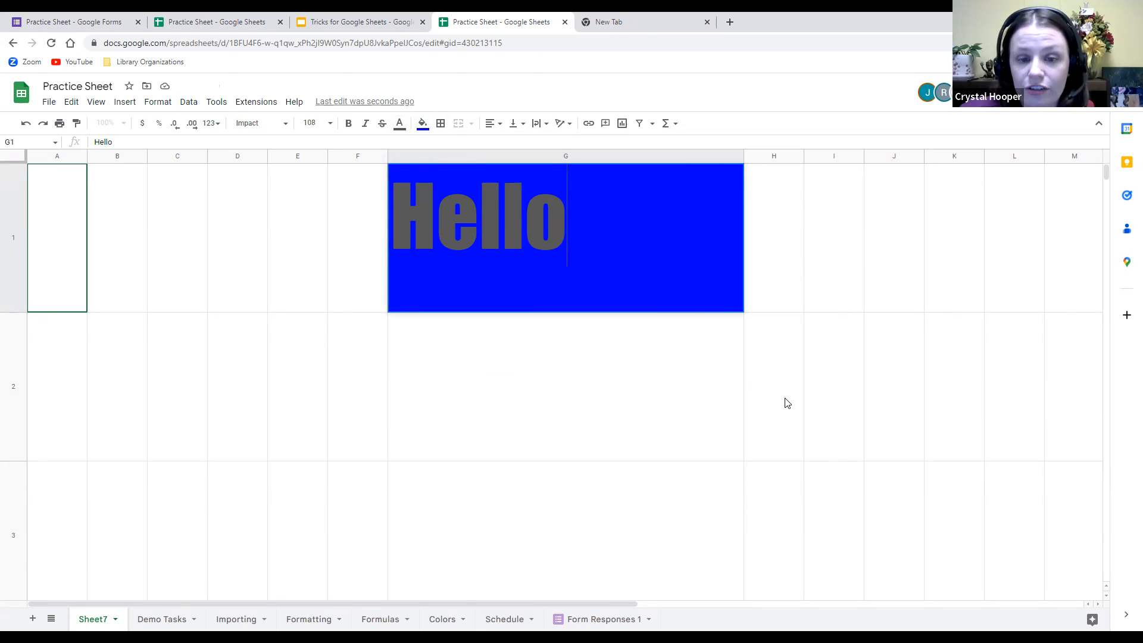
{"action": "left_click_drag", "start_coordinate": [587, 230], "coordinate": [395, 230]}
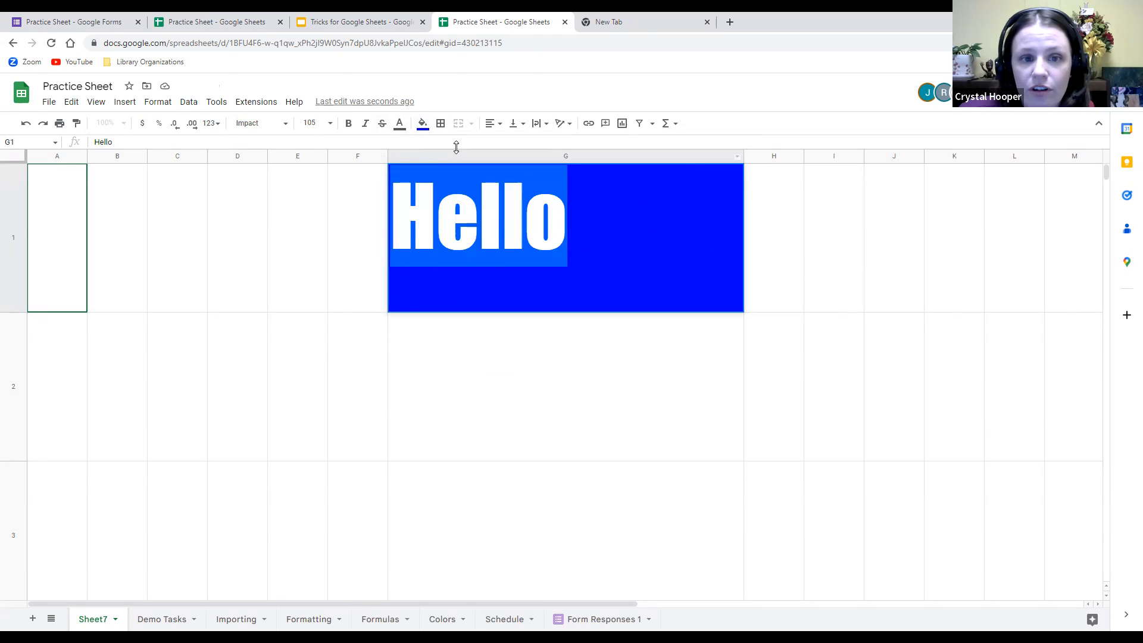
{"action": "left_click", "coordinate": [399, 125]}
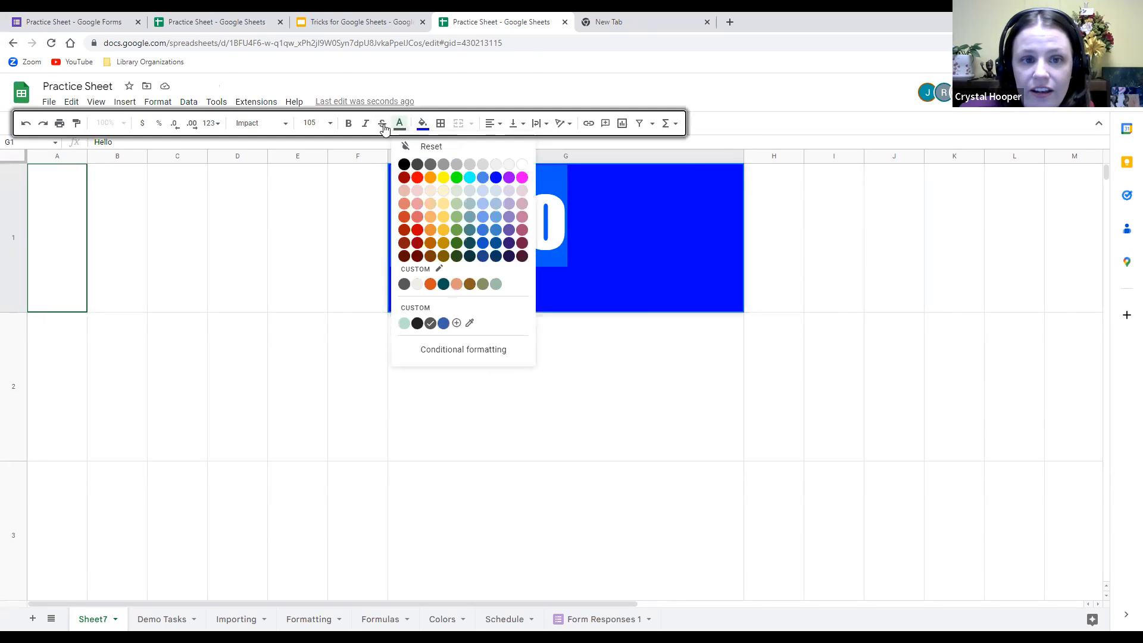
{"action": "left_click", "coordinate": [443, 177]}
{"action": "left_click", "coordinate": [894, 238]}
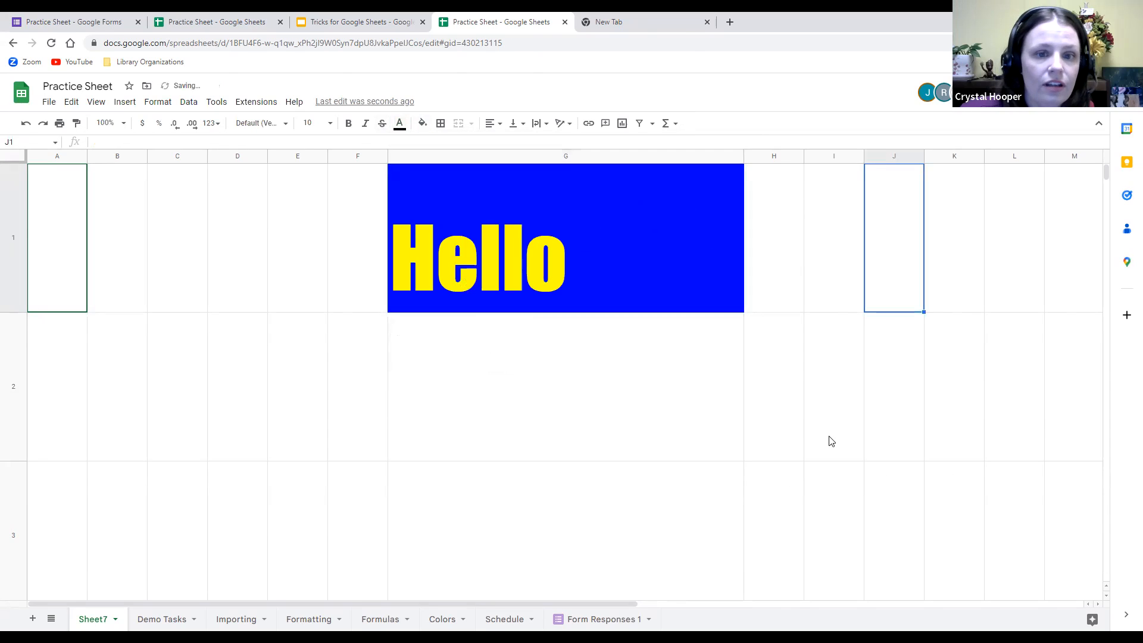
{"action": "left_click", "coordinate": [909, 397]}
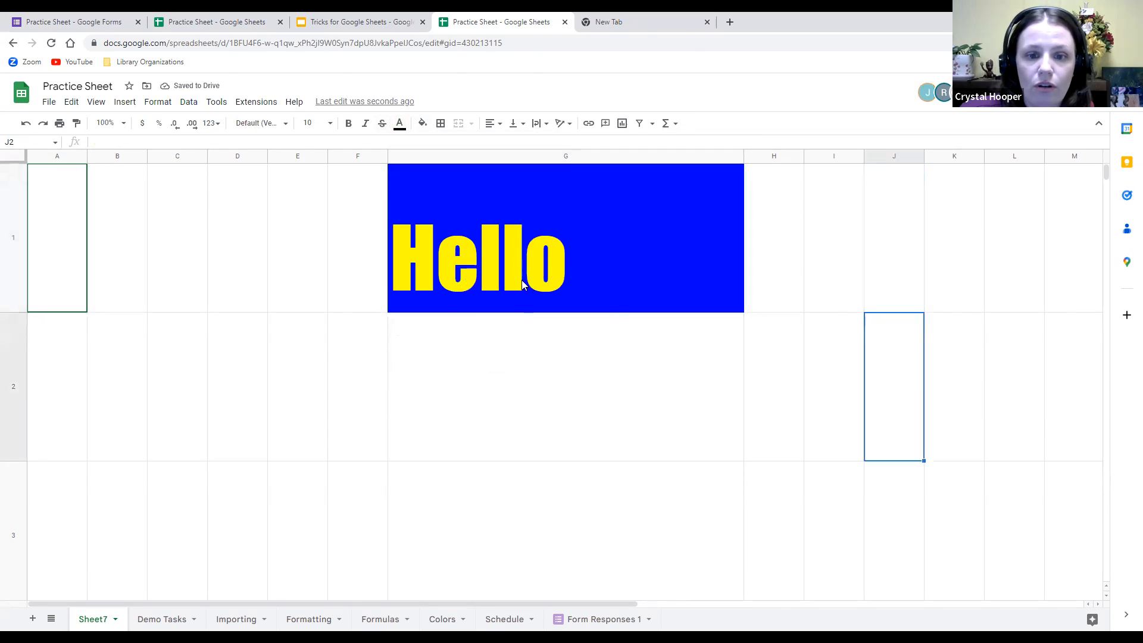
Select columns A through D and fill them orange.
{"action": "left_click_drag", "start_coordinate": [46, 156], "coordinate": [230, 156]}
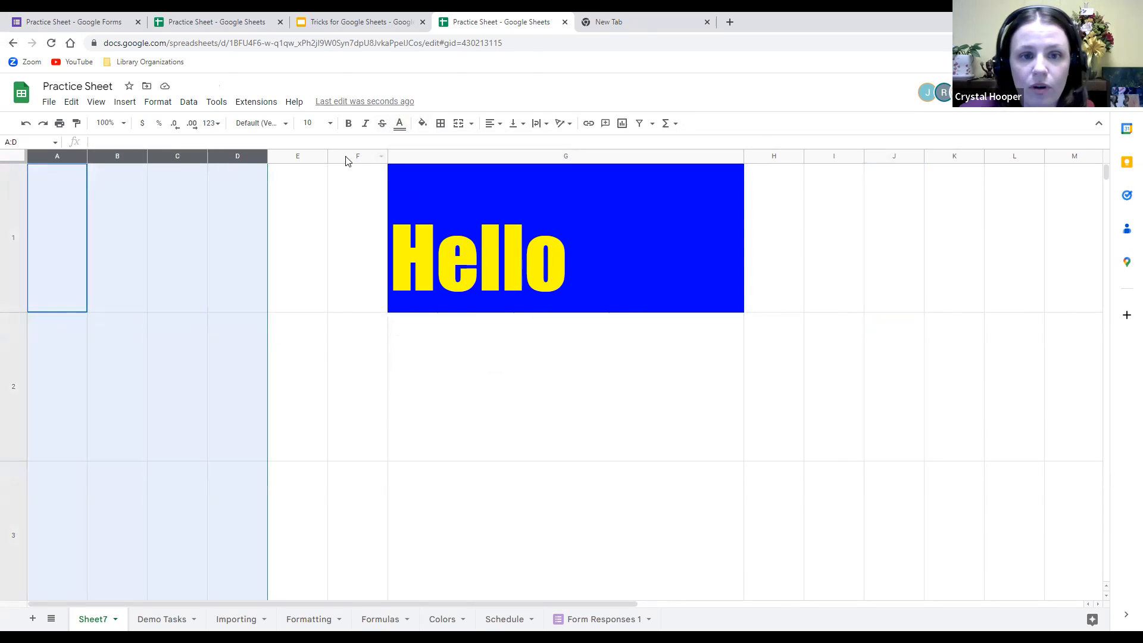
{"action": "left_click", "coordinate": [423, 123]}
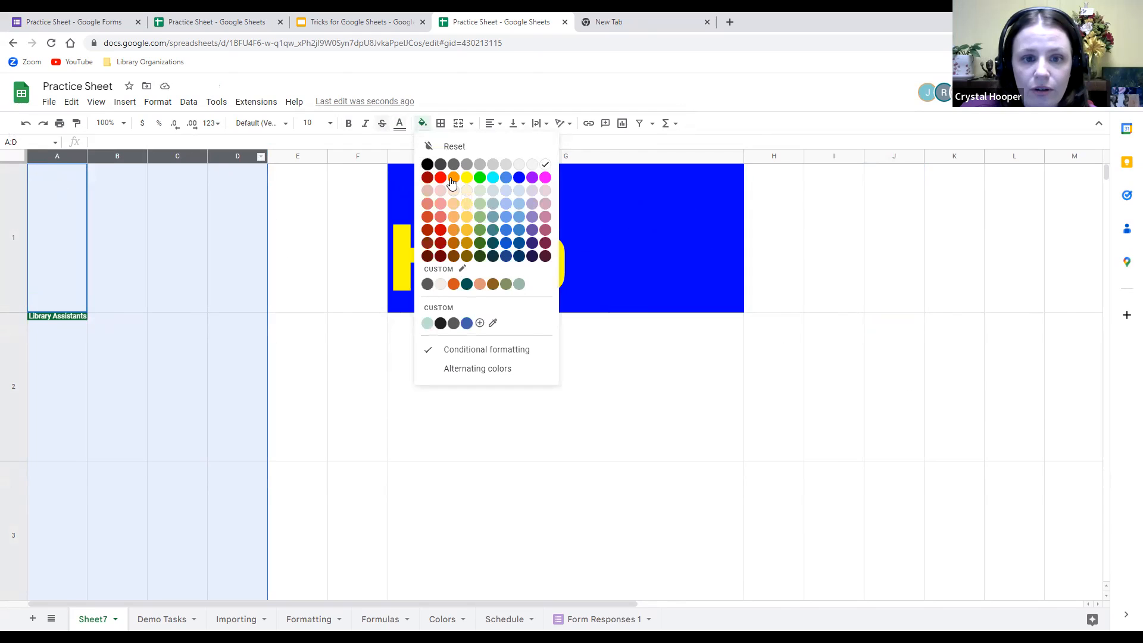
{"action": "left_click", "coordinate": [453, 178]}
{"action": "left_click", "coordinate": [837, 471]}
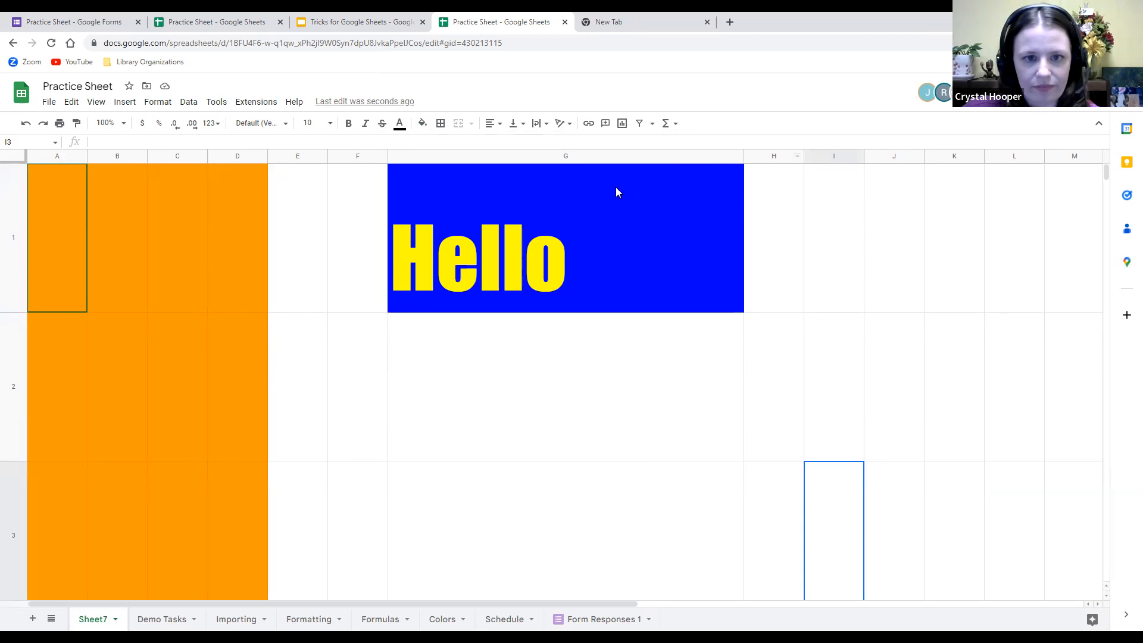
Center Hello horizontally in G1, after briefly trying right alignment.
{"action": "left_click", "coordinate": [491, 262]}
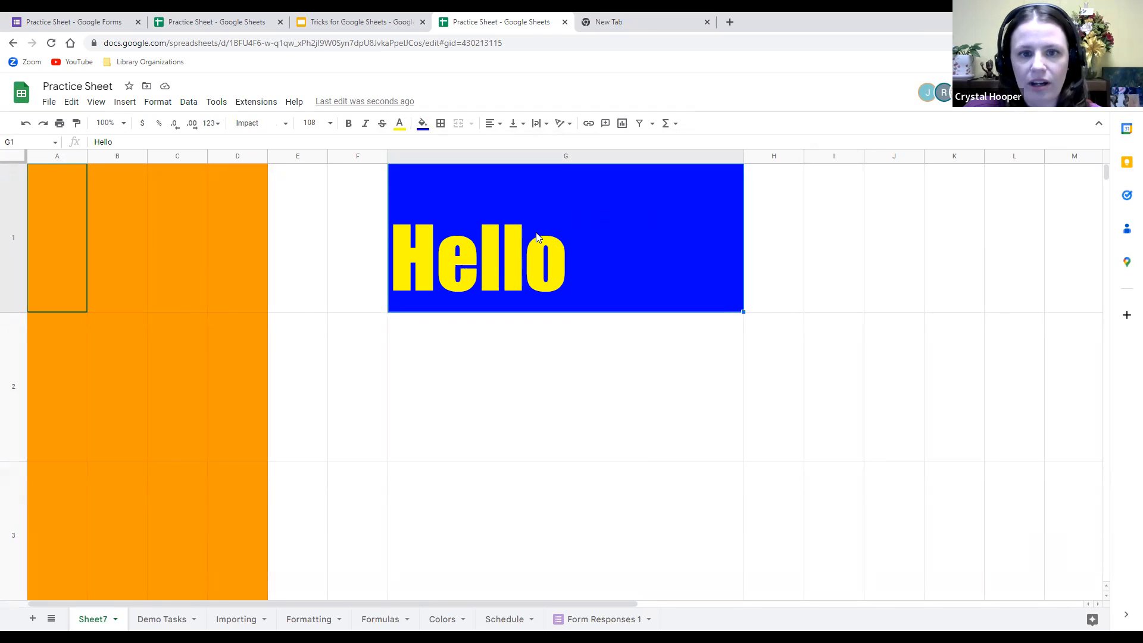
{"action": "left_click", "coordinate": [496, 129]}
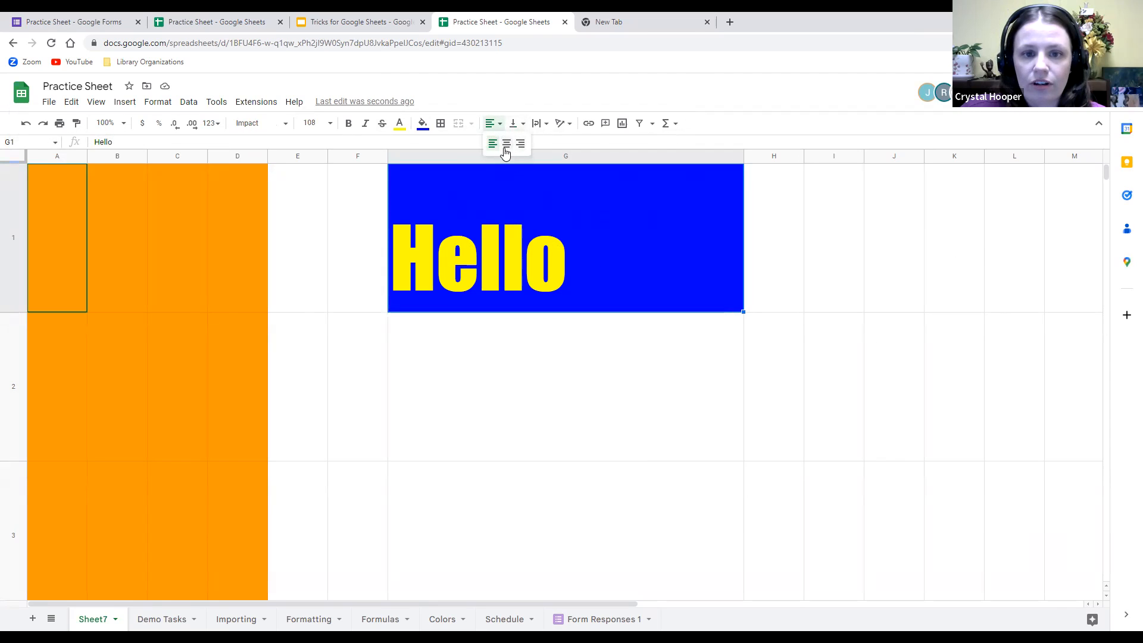
{"action": "left_click", "coordinate": [506, 144]}
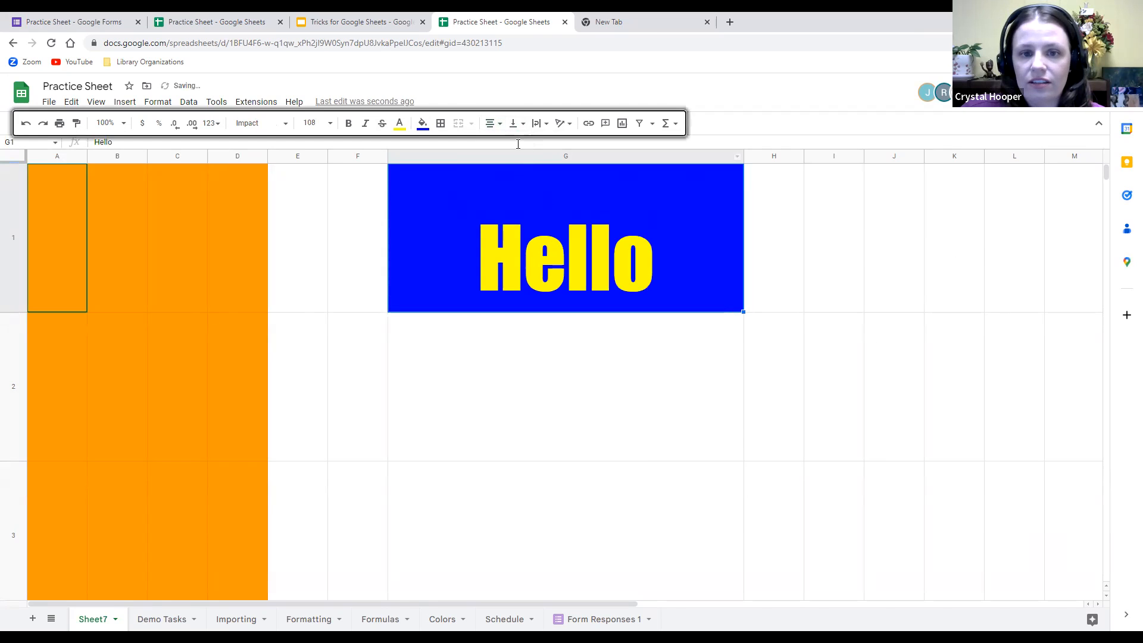
{"action": "left_click", "coordinate": [492, 123]}
{"action": "left_click", "coordinate": [523, 145]}
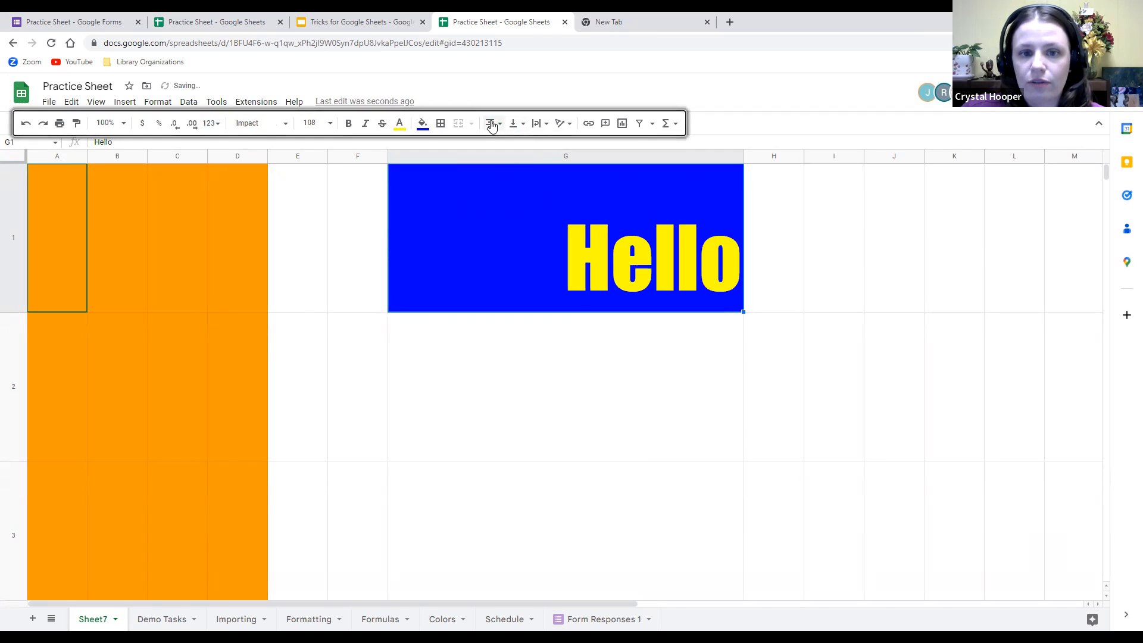
{"action": "left_click", "coordinate": [491, 124]}
{"action": "left_click", "coordinate": [507, 146]}
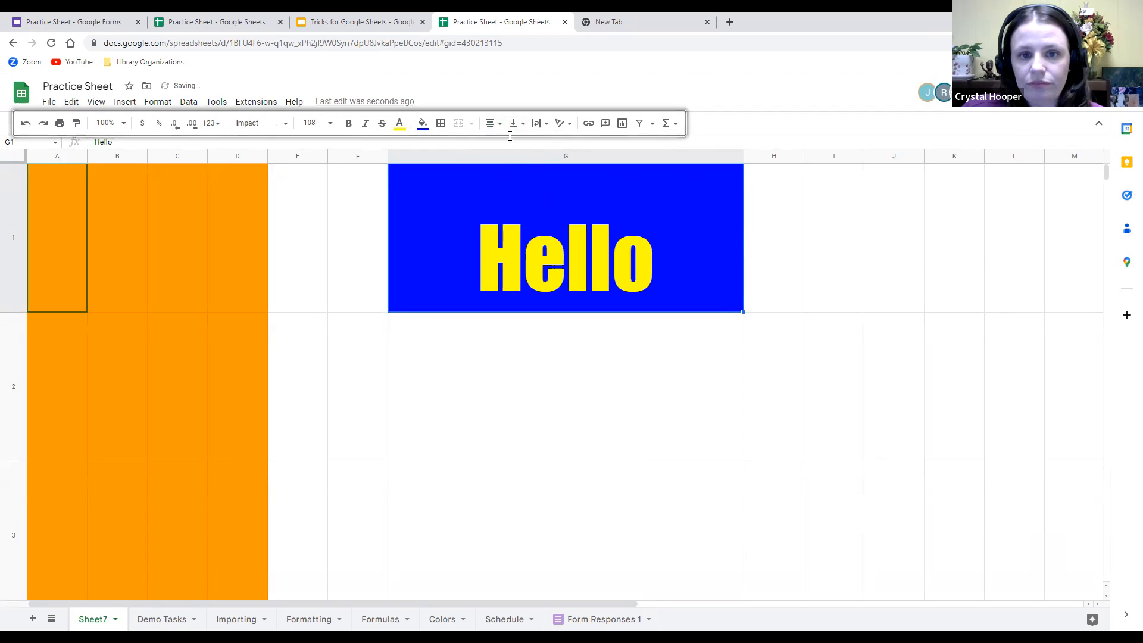
Set G1's vertical alignment to Middle after briefly trying Top.
{"action": "left_click", "coordinate": [516, 123]}
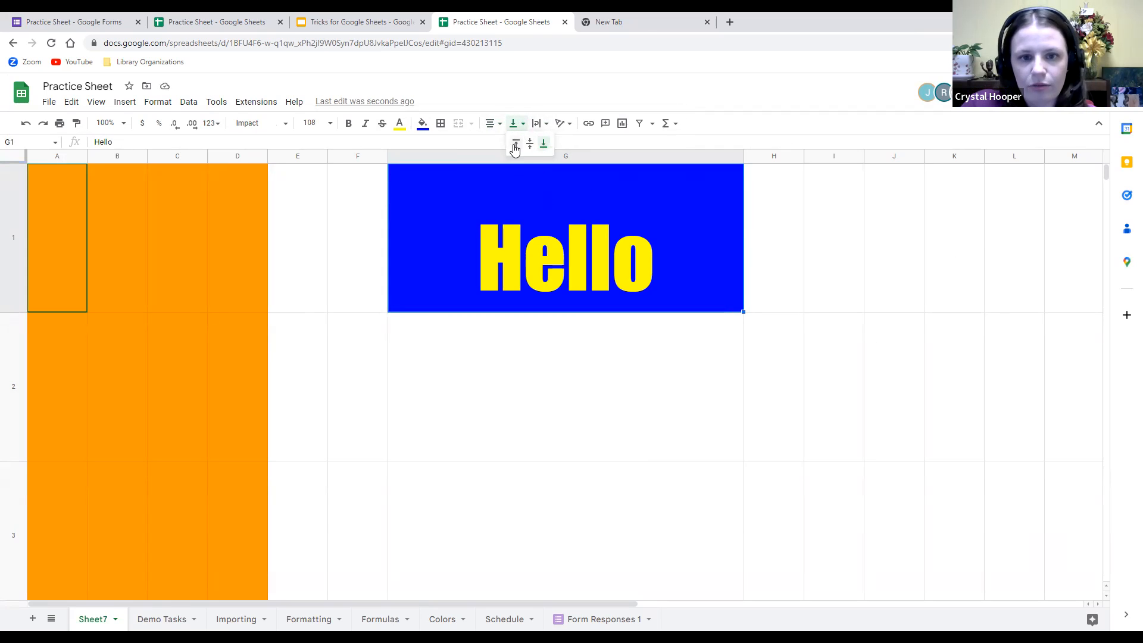
{"action": "left_click", "coordinate": [515, 146]}
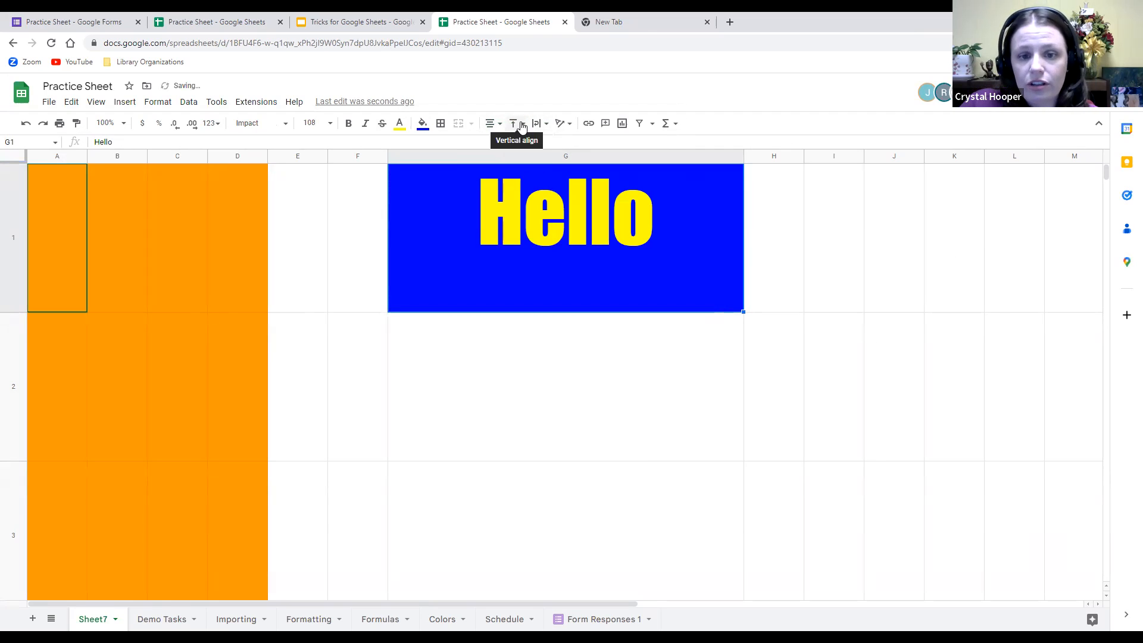
{"action": "left_click", "coordinate": [522, 126]}
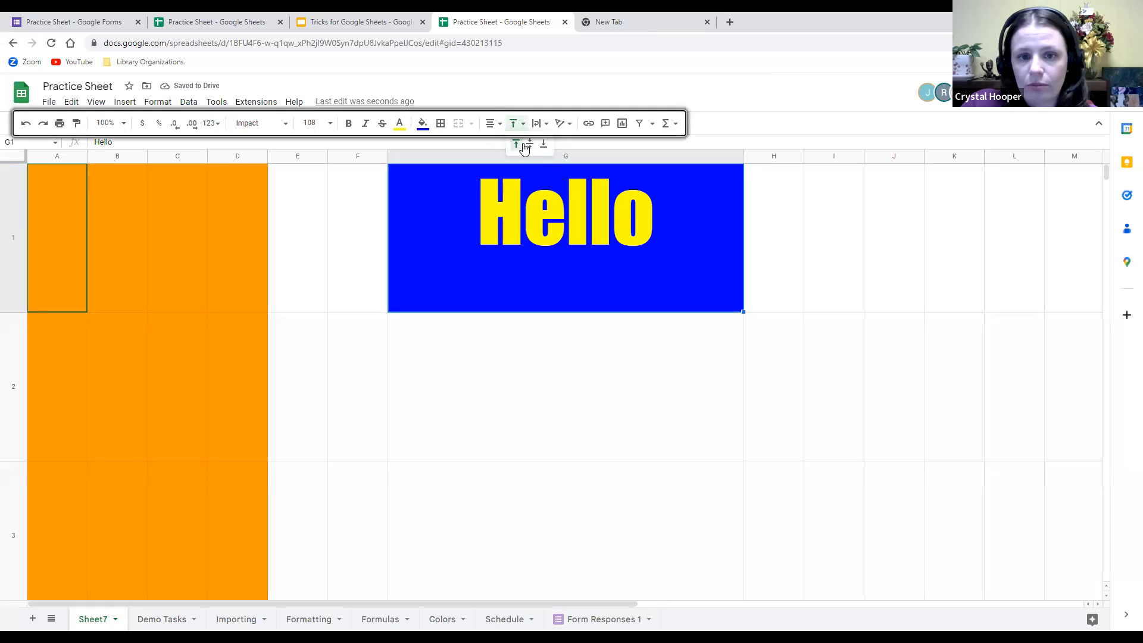
{"action": "left_click", "coordinate": [528, 145]}
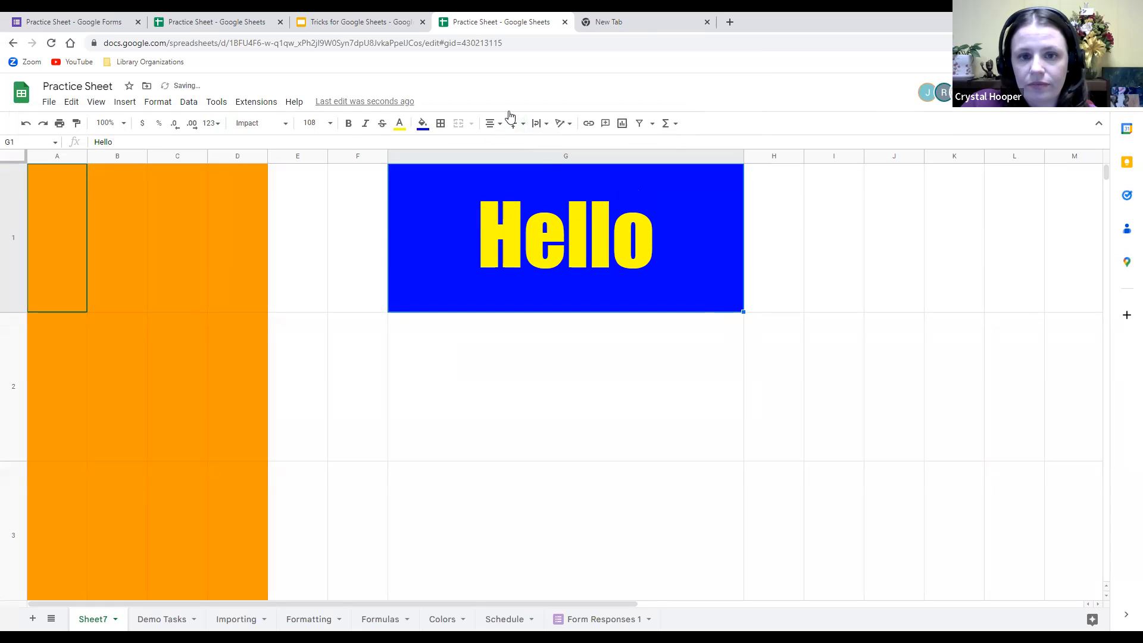
{"action": "left_click", "coordinate": [543, 124]}
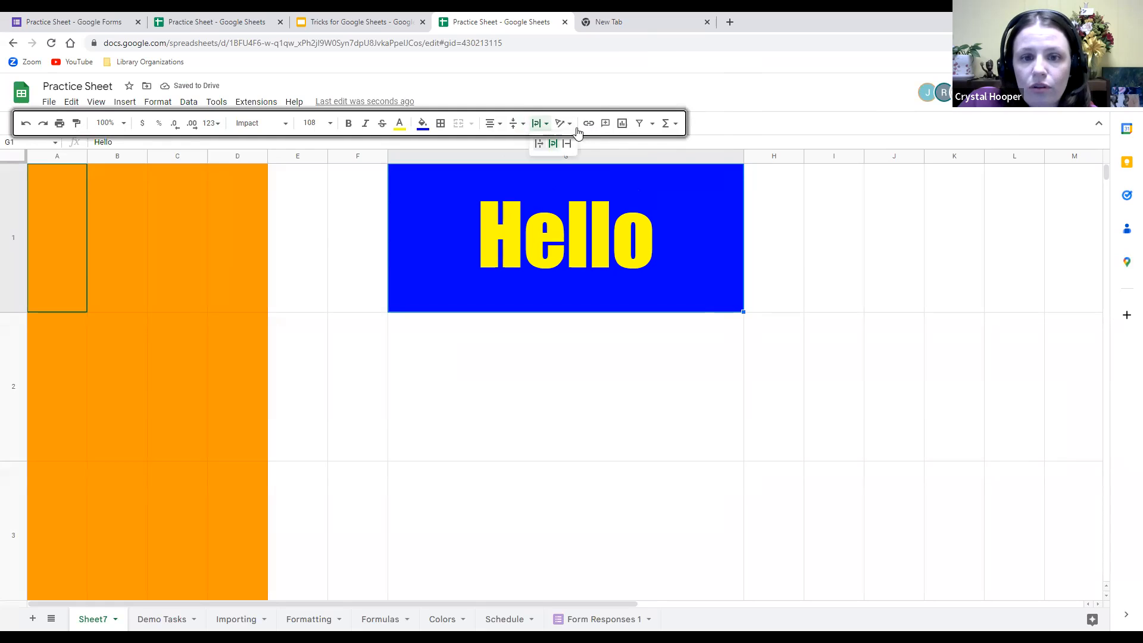
{"action": "left_click", "coordinate": [570, 126]}
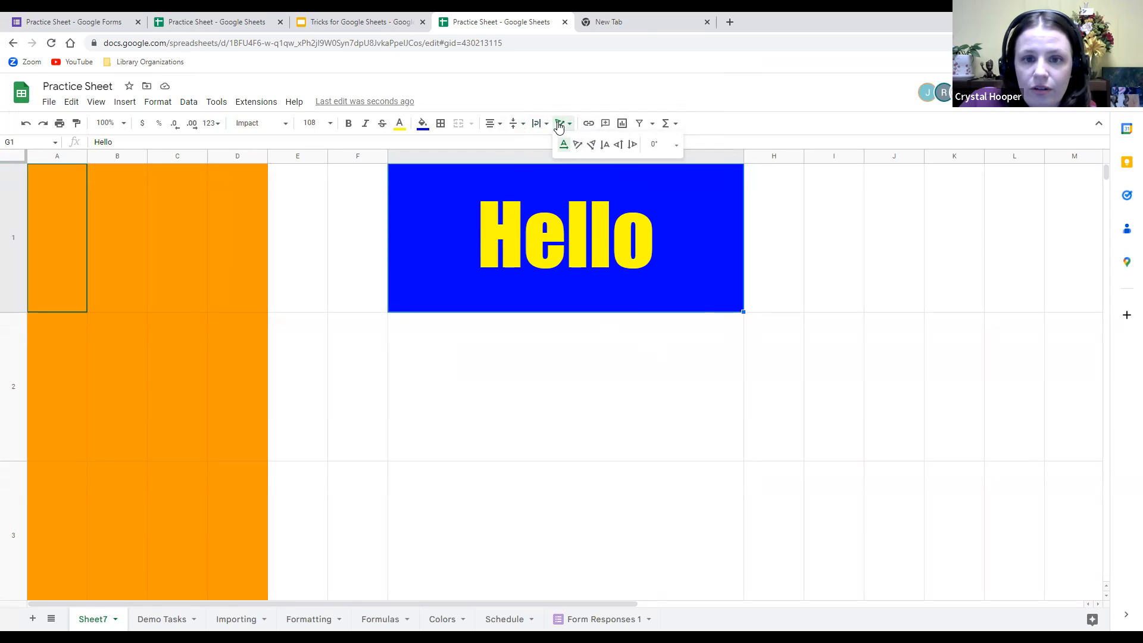
Apply Tilt down rotation to Hello, undo the accidental fill into G2, and heighten row 1.
{"action": "left_click", "coordinate": [592, 144]}
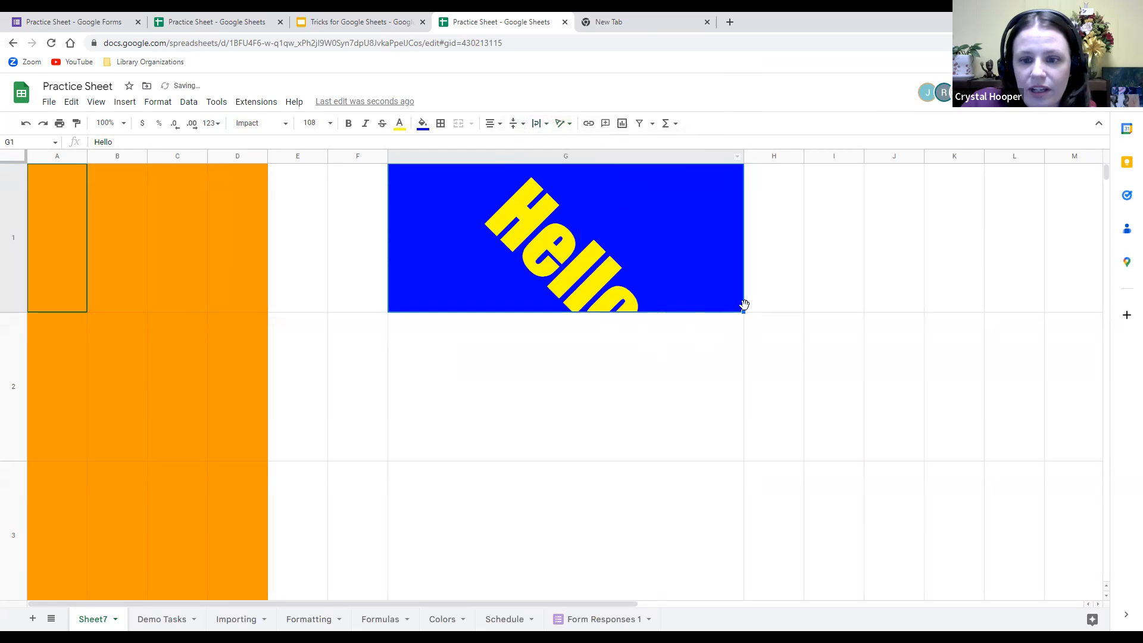
{"action": "left_click_drag", "start_coordinate": [743, 311], "coordinate": [698, 341]}
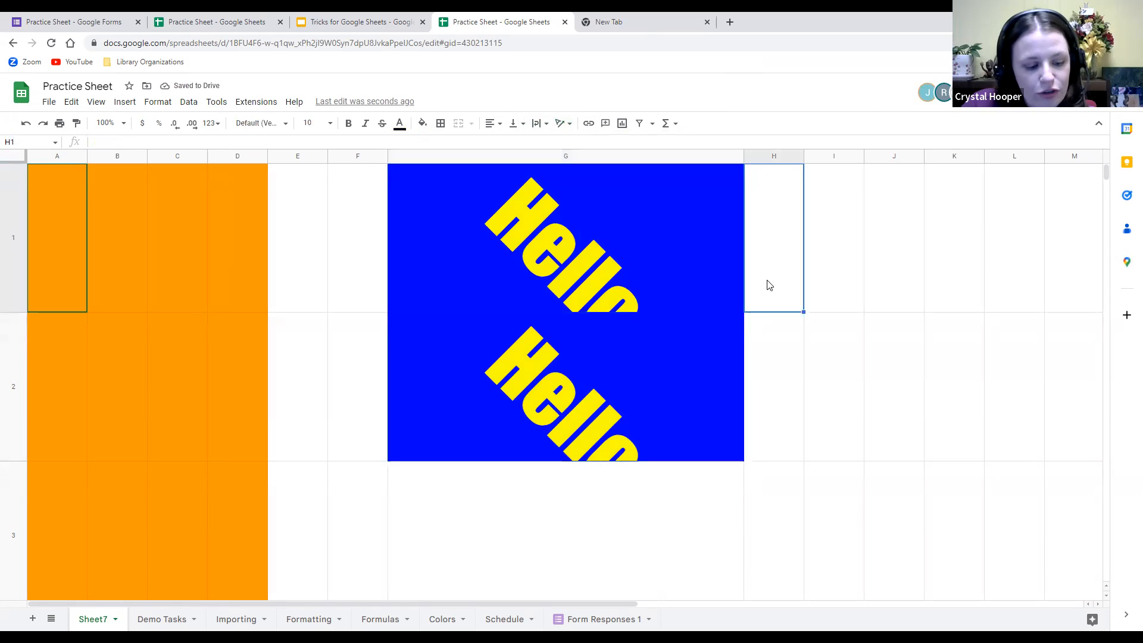
{"action": "key", "text": "ctrl+z"}
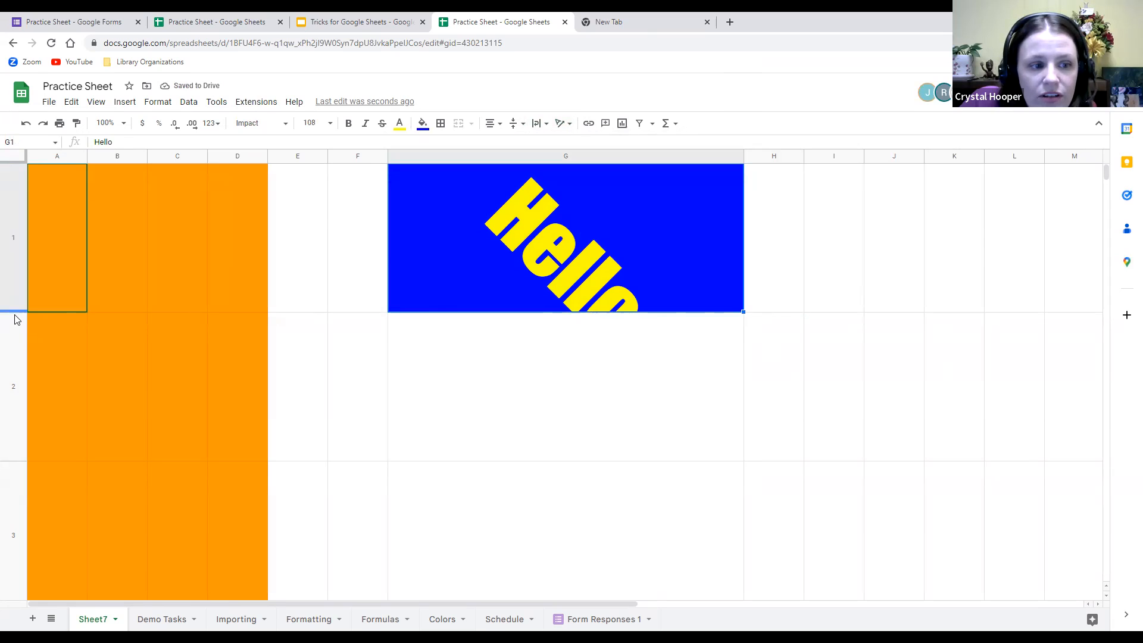
{"action": "left_click_drag", "start_coordinate": [8, 312], "coordinate": [3, 353]}
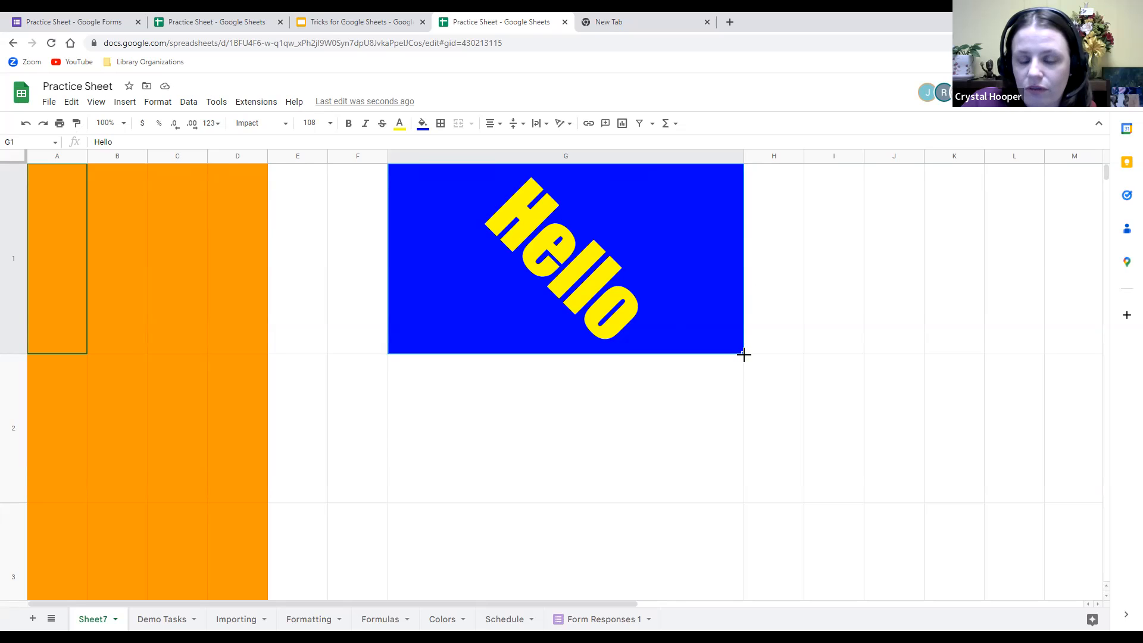
Drag G1's fill handle into G2 to duplicate the blue tilted Hello cell.
{"action": "left_click_drag", "start_coordinate": [743, 355], "coordinate": [741, 394]}
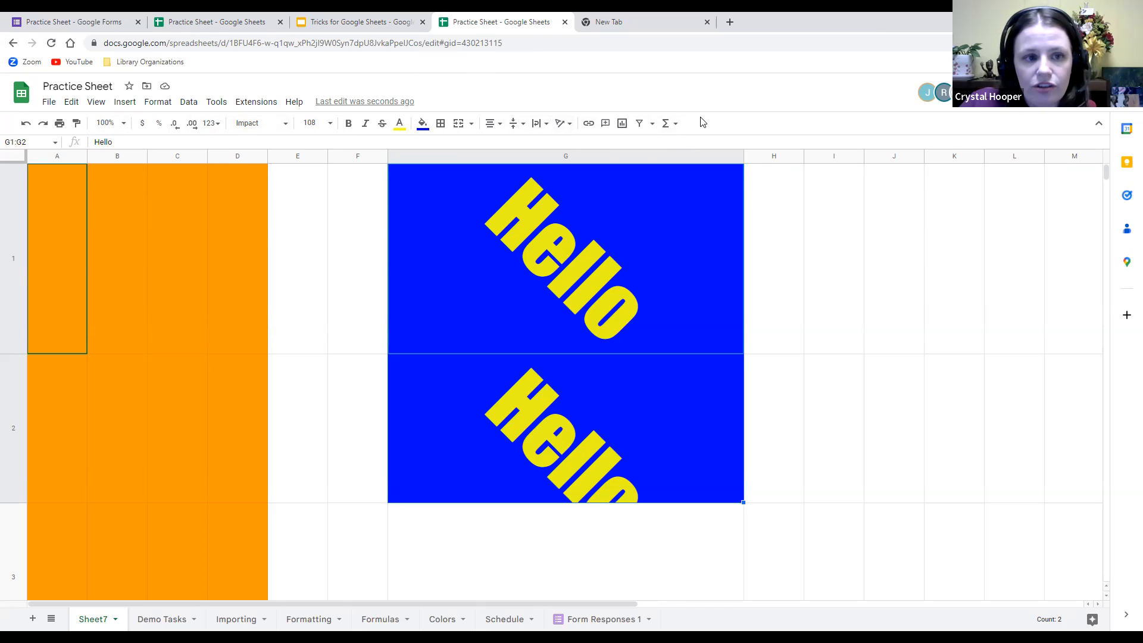
Hide the menus, restore them with Ctrl+Shift+F, and open the File menu.
{"action": "left_click", "coordinate": [1098, 128]}
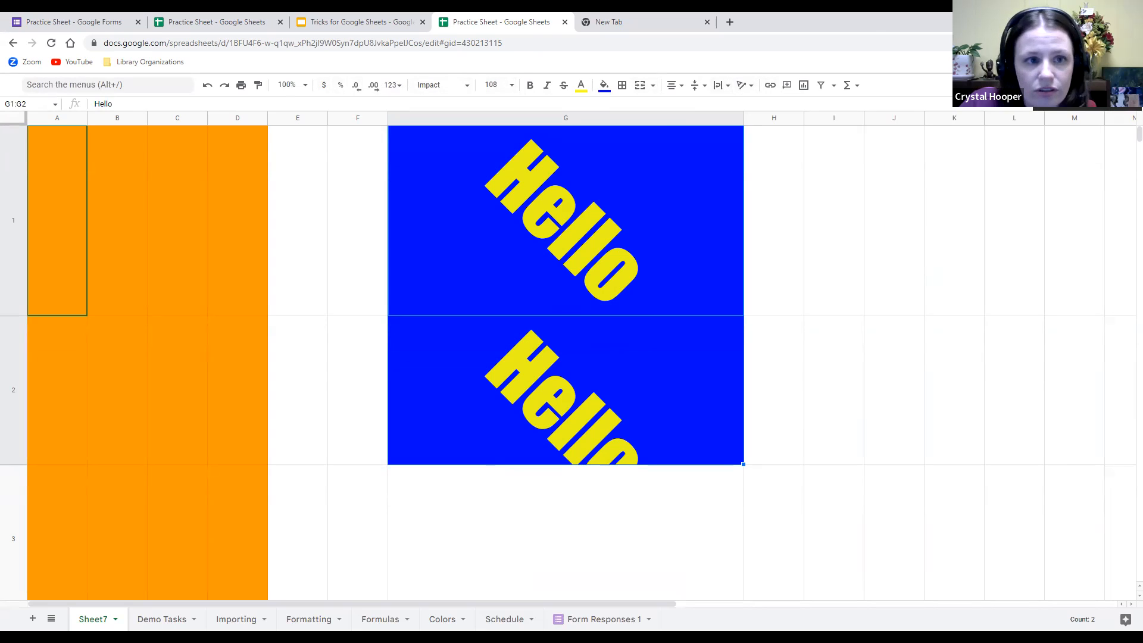
{"action": "key", "text": "ctrl+shift+f"}
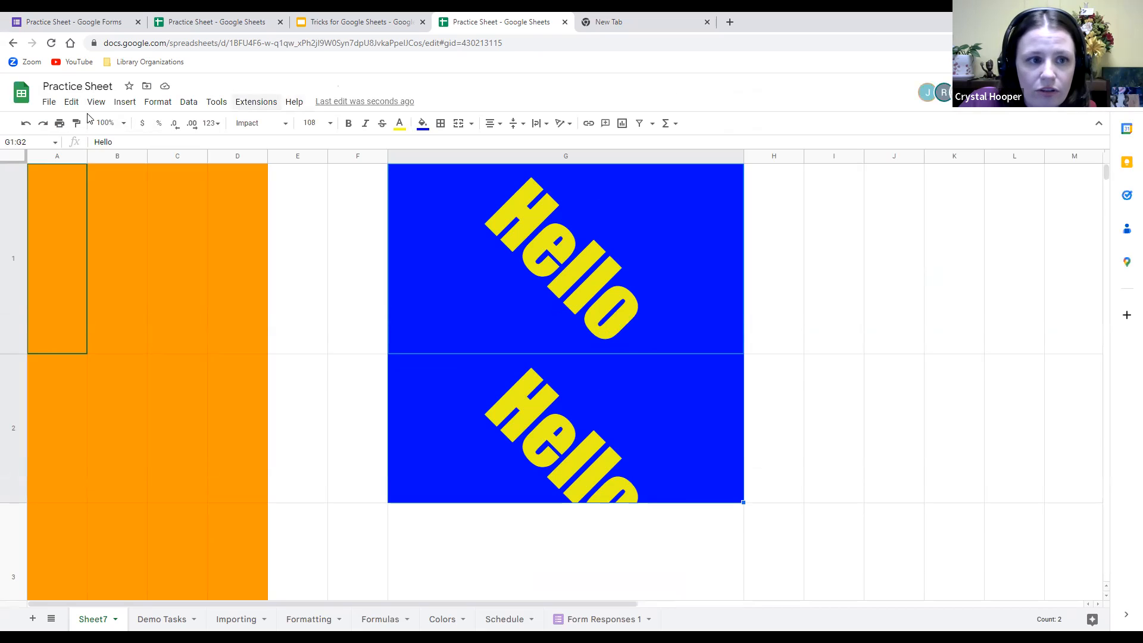
{"action": "left_click", "coordinate": [49, 102]}
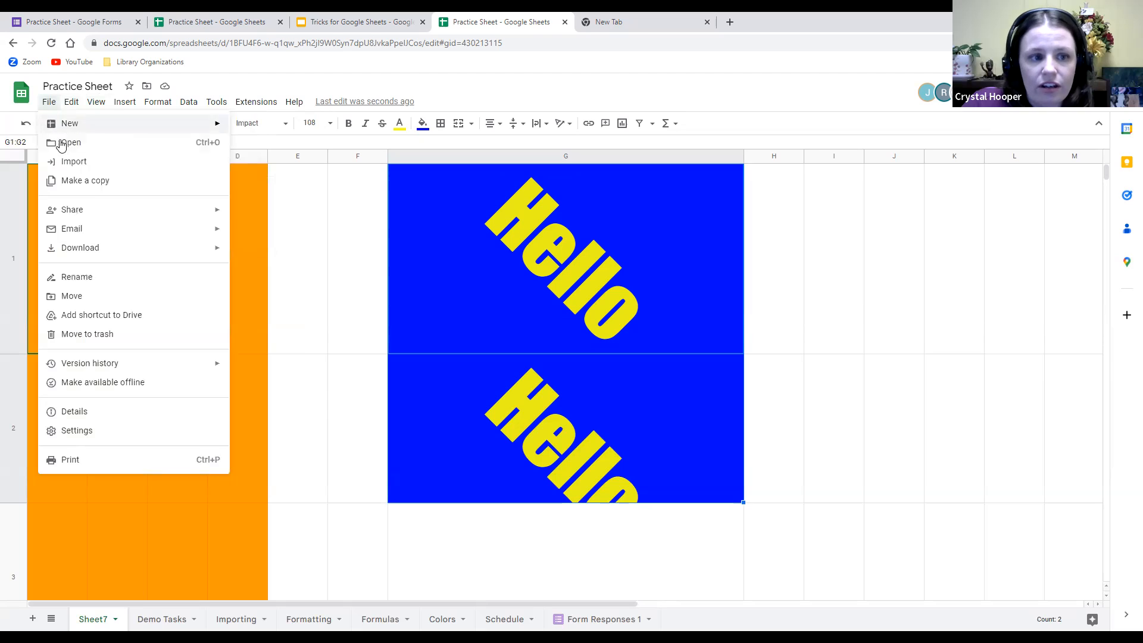
Browse the menu bar from File across to the Tools menu.
{"action": "mouse_move", "coordinate": [111, 213]}
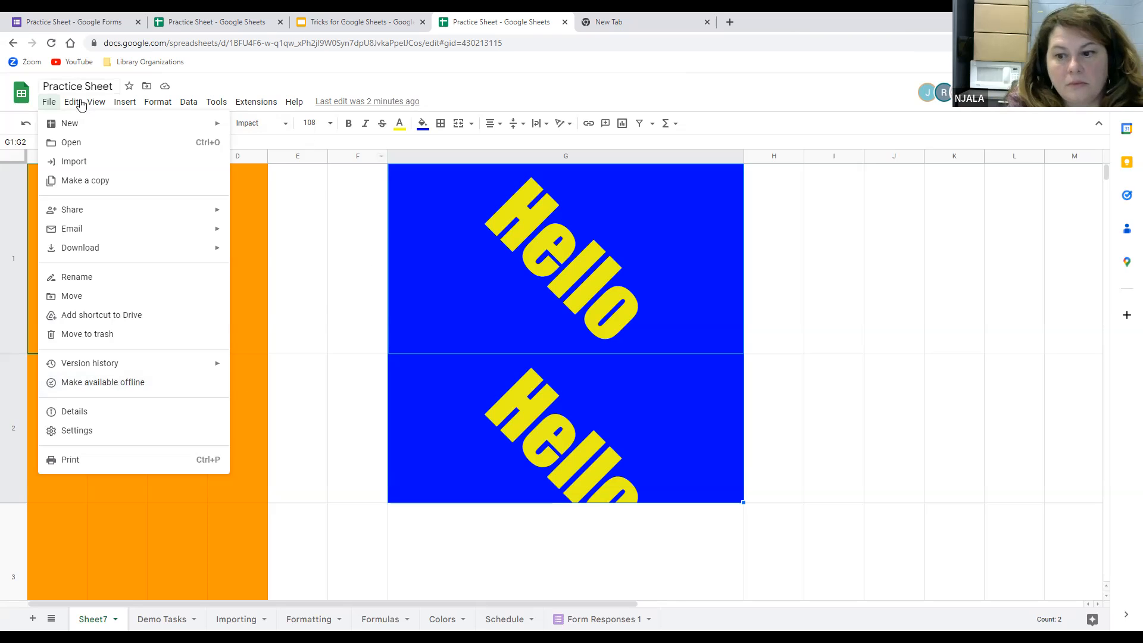
{"action": "mouse_move", "coordinate": [72, 105]}
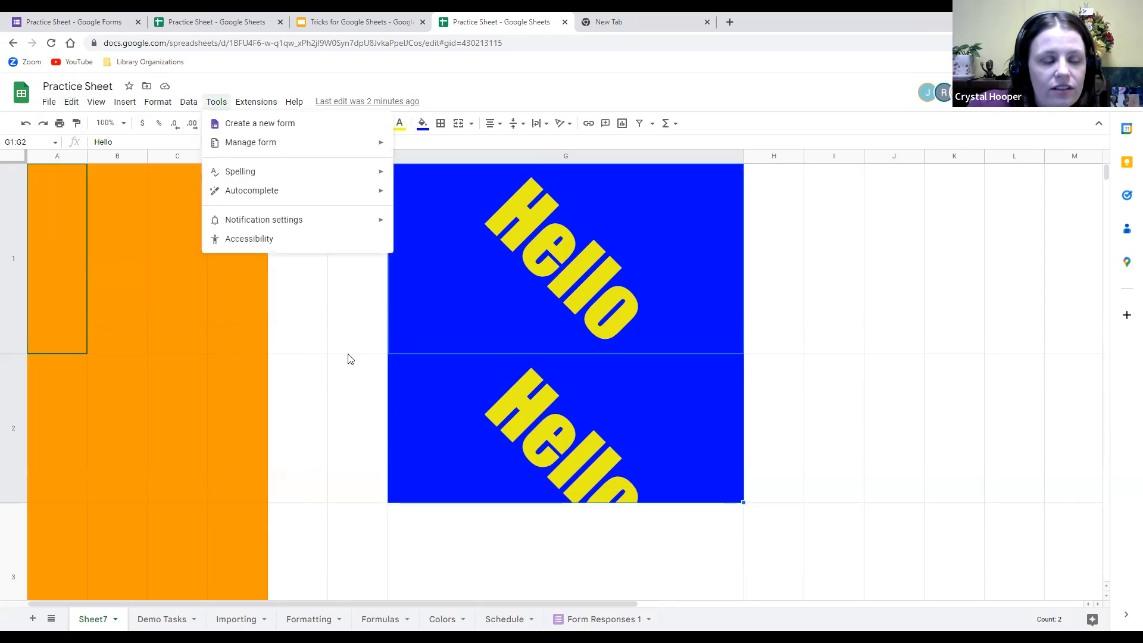
Look through the Format and Tools menus, then switch to the Demo Tasks sheet.
{"action": "left_click", "coordinate": [315, 427]}
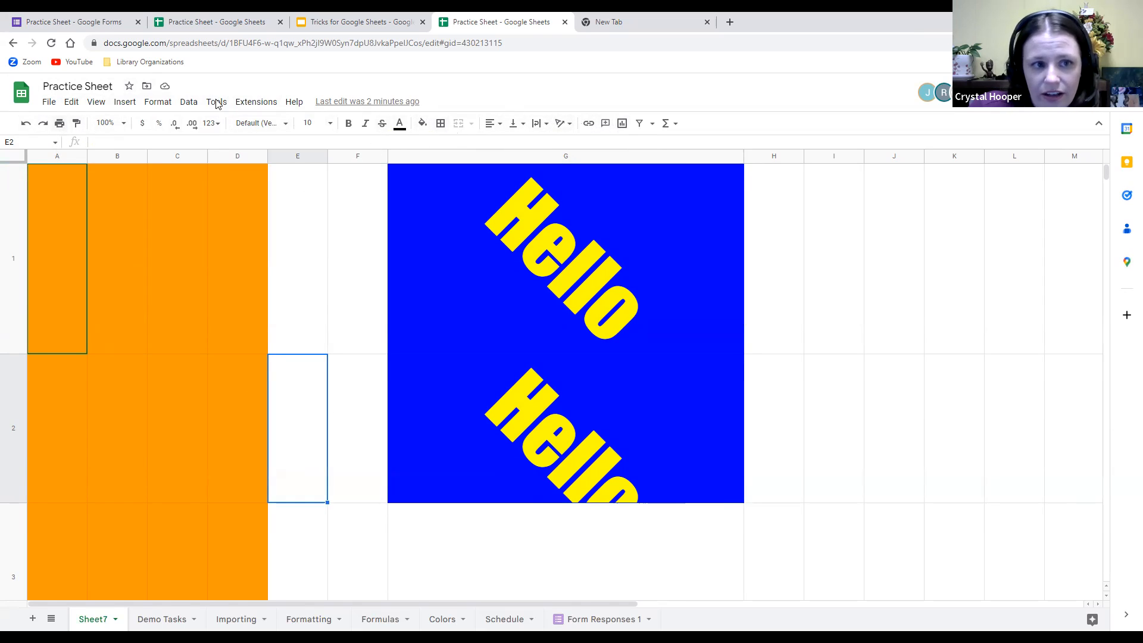
{"action": "left_click", "coordinate": [157, 104]}
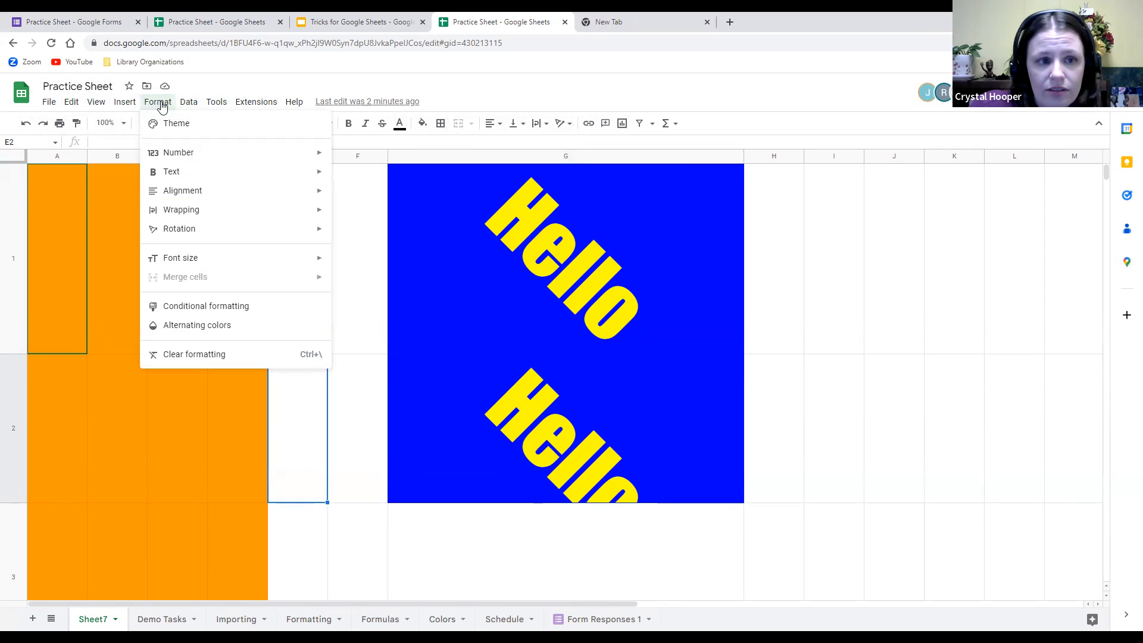
{"action": "mouse_move", "coordinate": [198, 108]}
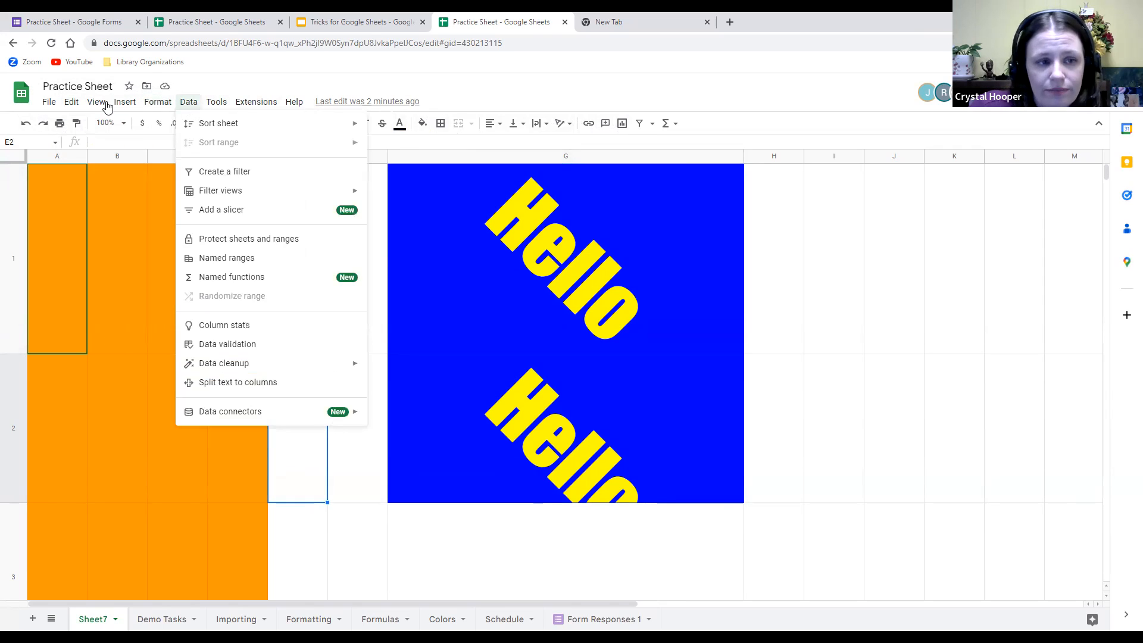
{"action": "mouse_move", "coordinate": [78, 106]}
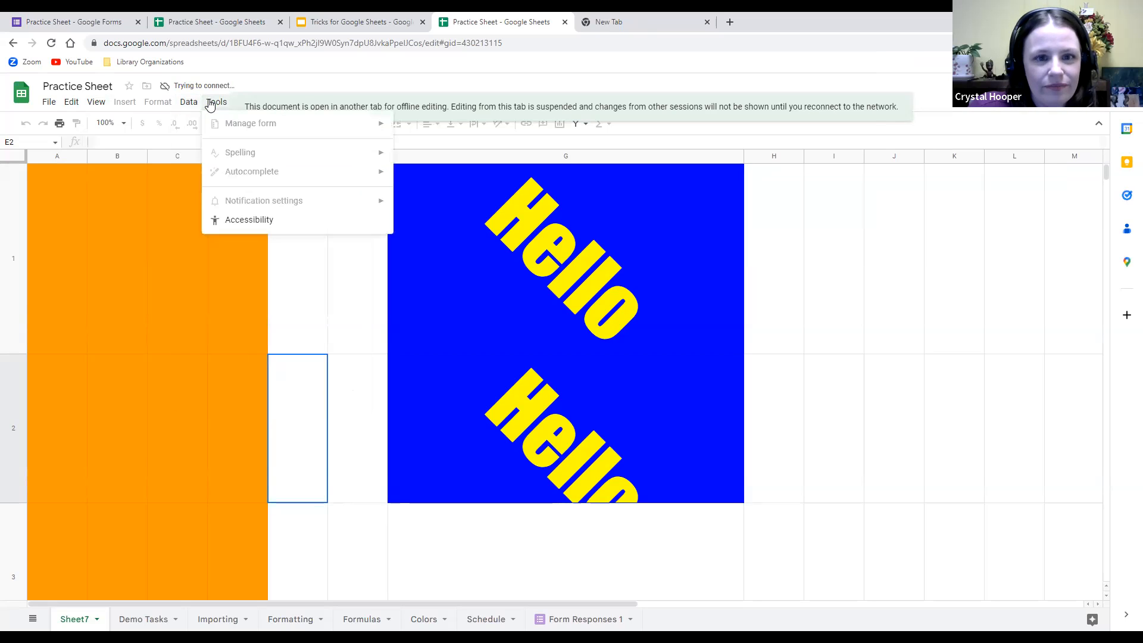
{"action": "left_click", "coordinate": [862, 230]}
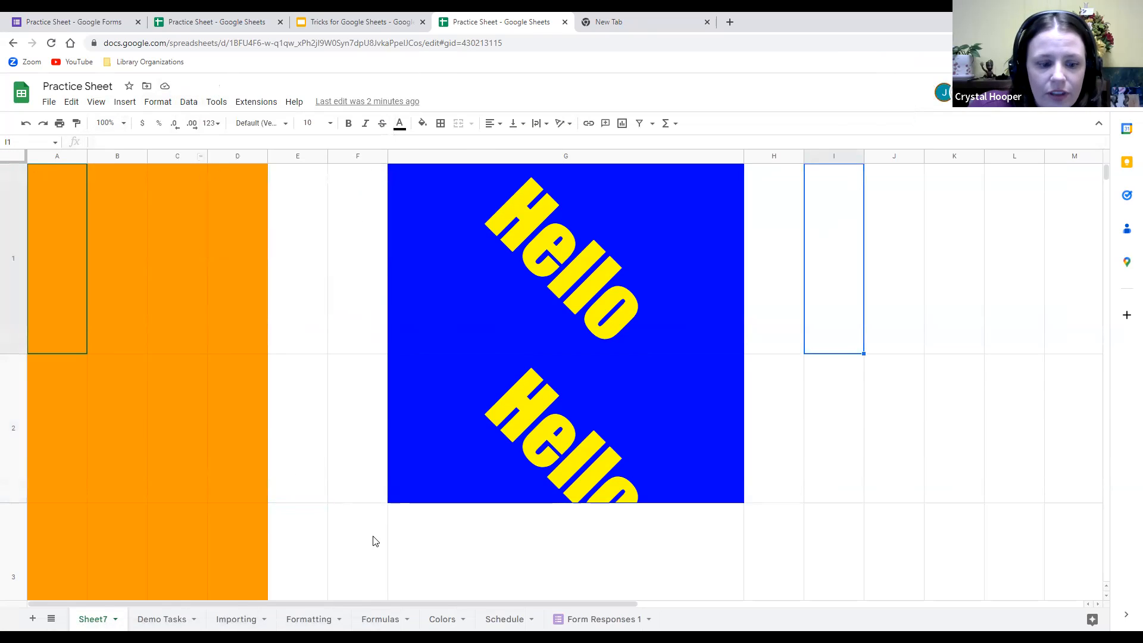
{"action": "left_click", "coordinate": [143, 621]}
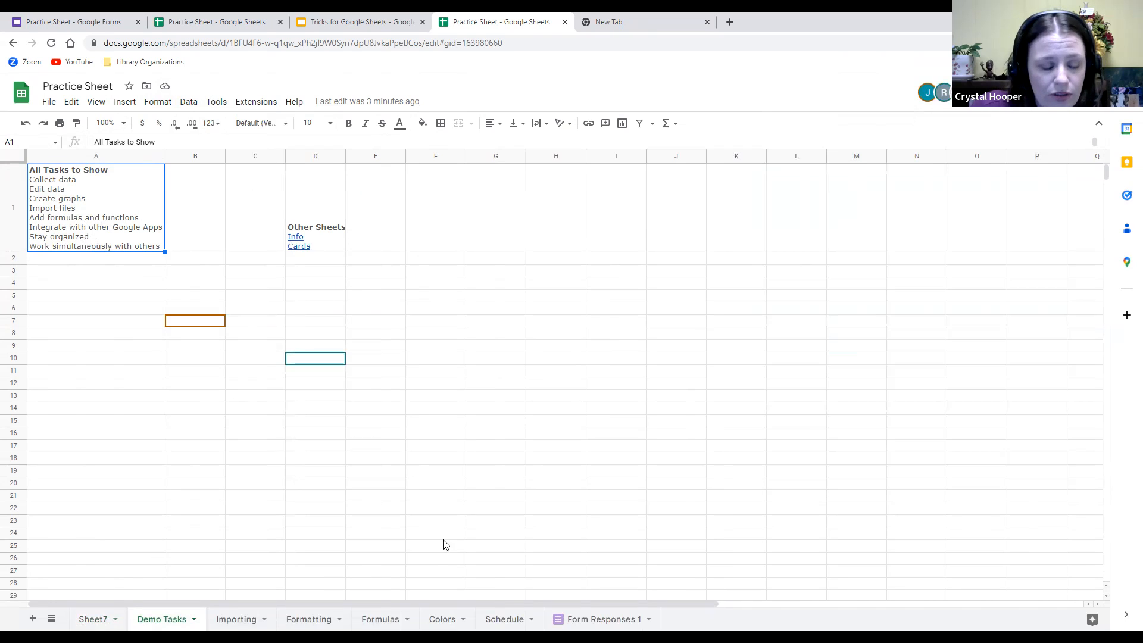
Switch to the Importing sheet with its Import from file and Import from Sheet links.
{"action": "left_click", "coordinate": [233, 620]}
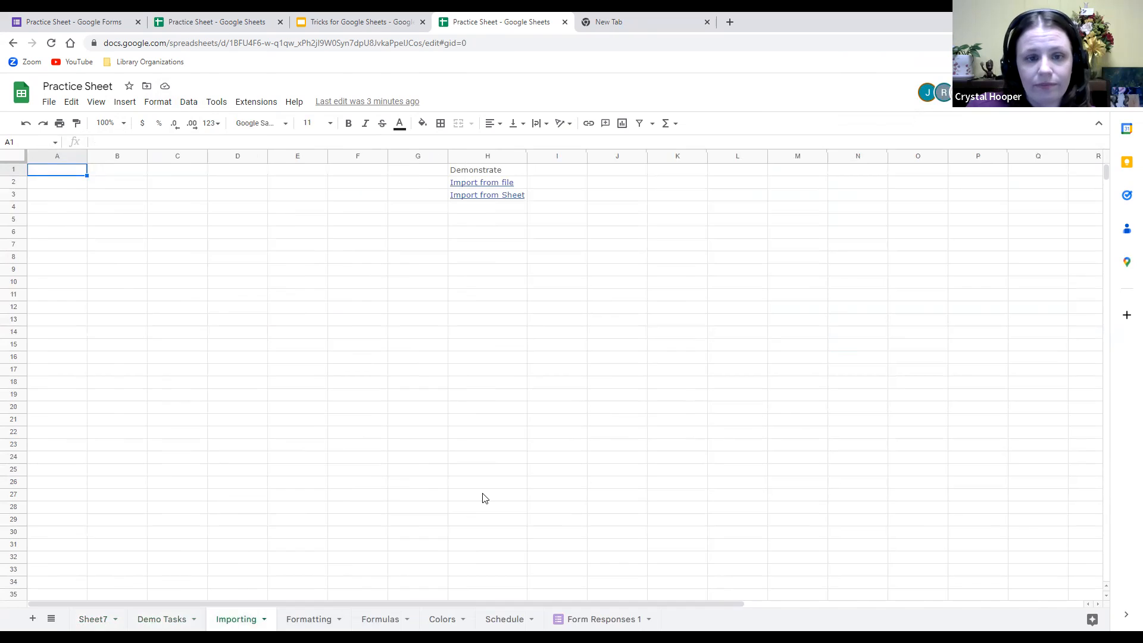
{"action": "mouse_move", "coordinate": [482, 187]}
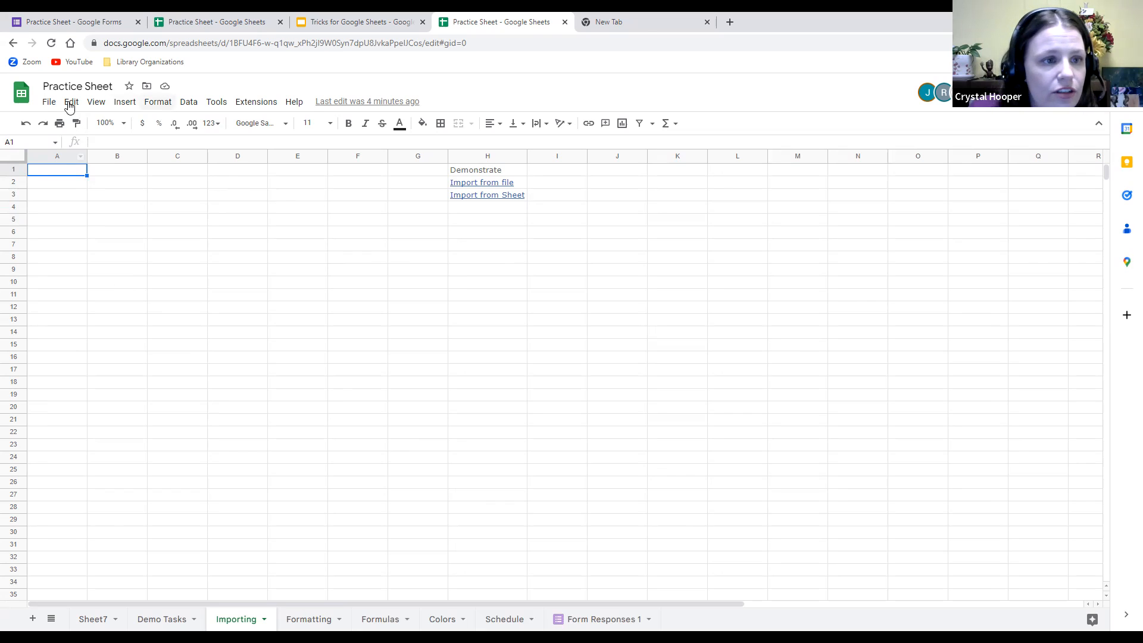
Upload SML Groovix.xlsx from the Downloads folder via File > Import.
{"action": "left_click", "coordinate": [49, 103]}
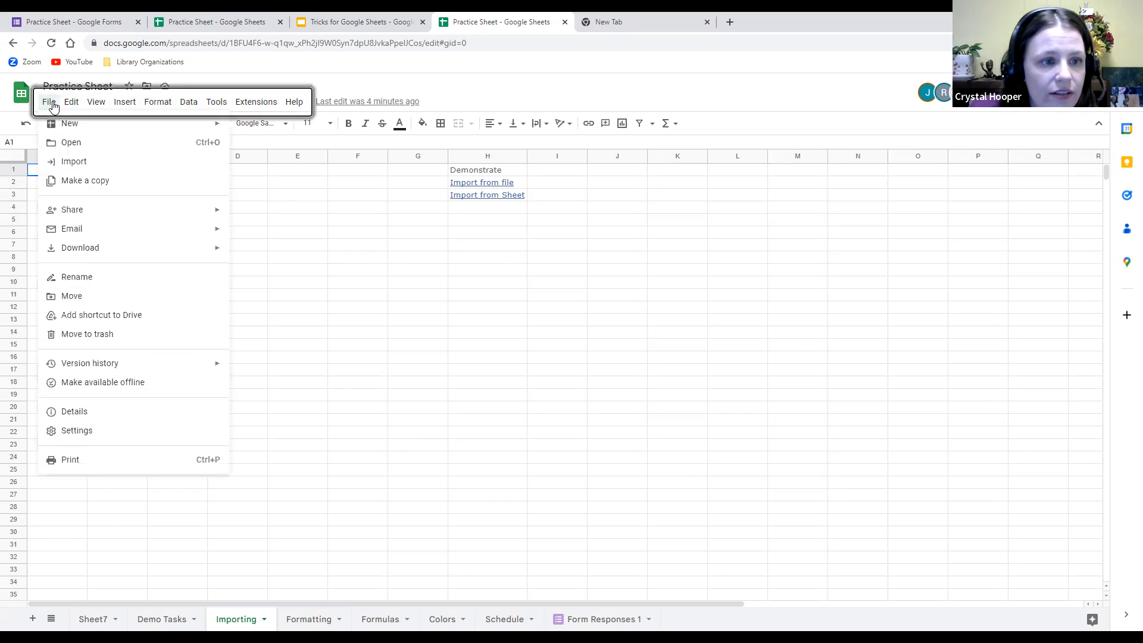
{"action": "left_click", "coordinate": [72, 163]}
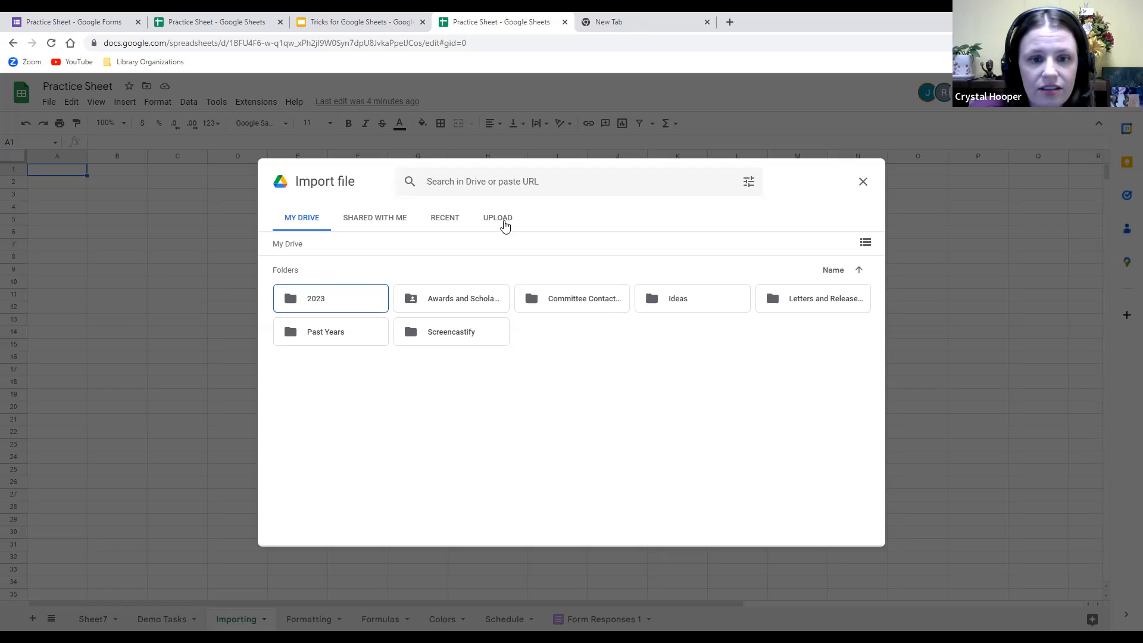
{"action": "left_click", "coordinate": [497, 224]}
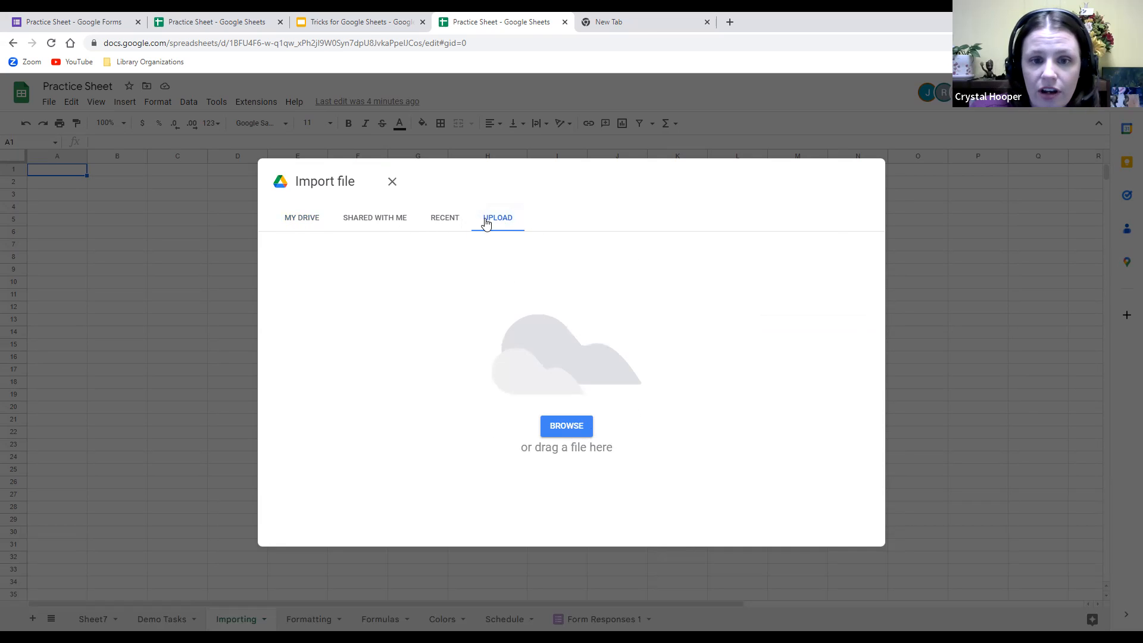
{"action": "left_click", "coordinate": [572, 429]}
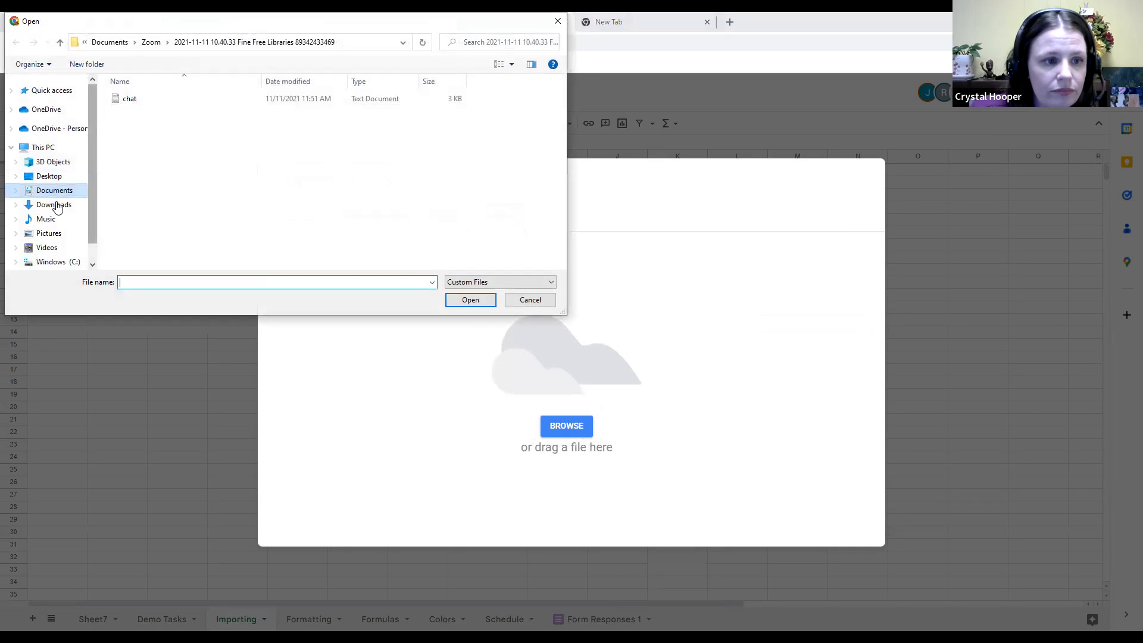
{"action": "left_click", "coordinate": [50, 205]}
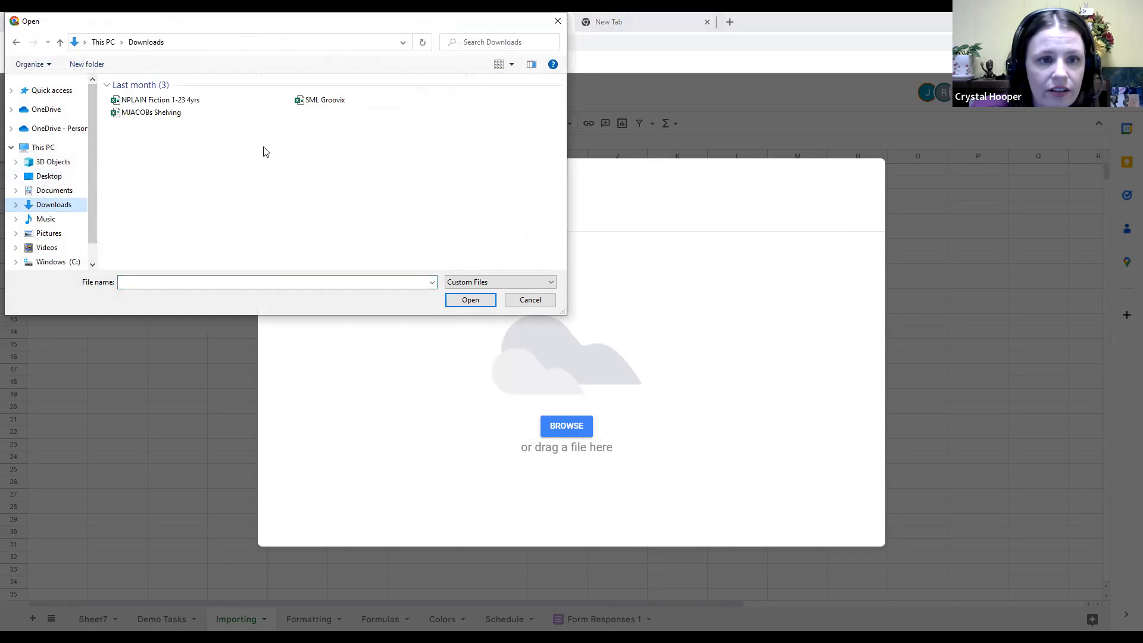
{"action": "left_click", "coordinate": [309, 104]}
{"action": "double_click", "coordinate": [308, 105]}
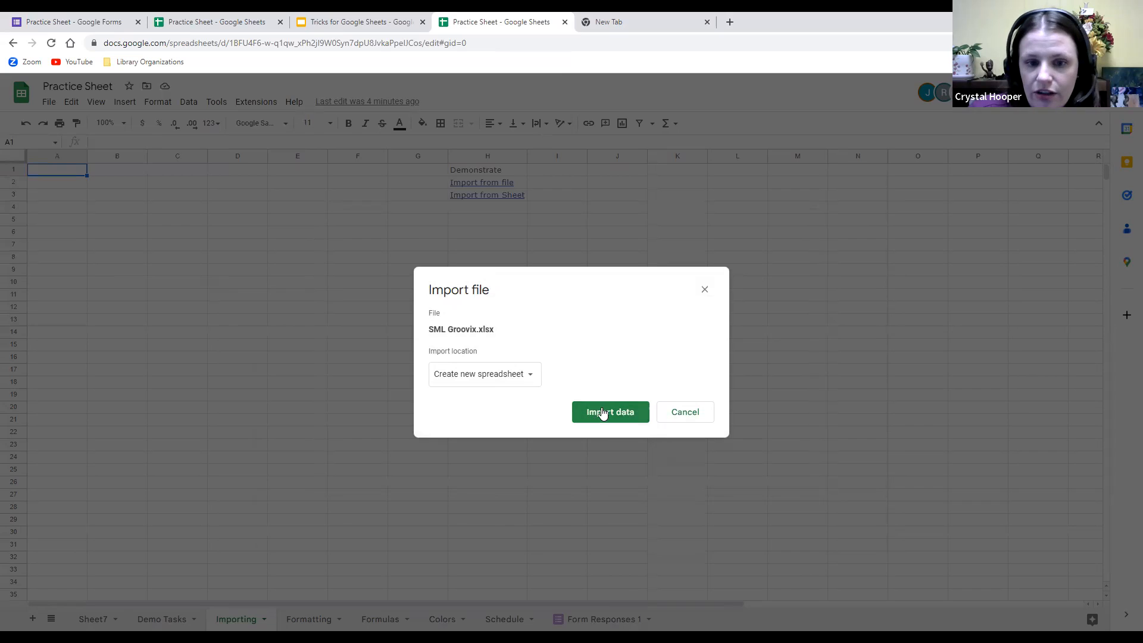
Import SML Groovix.xlsx with Create new spreadsheet as the location and open it.
{"action": "left_click", "coordinate": [519, 381]}
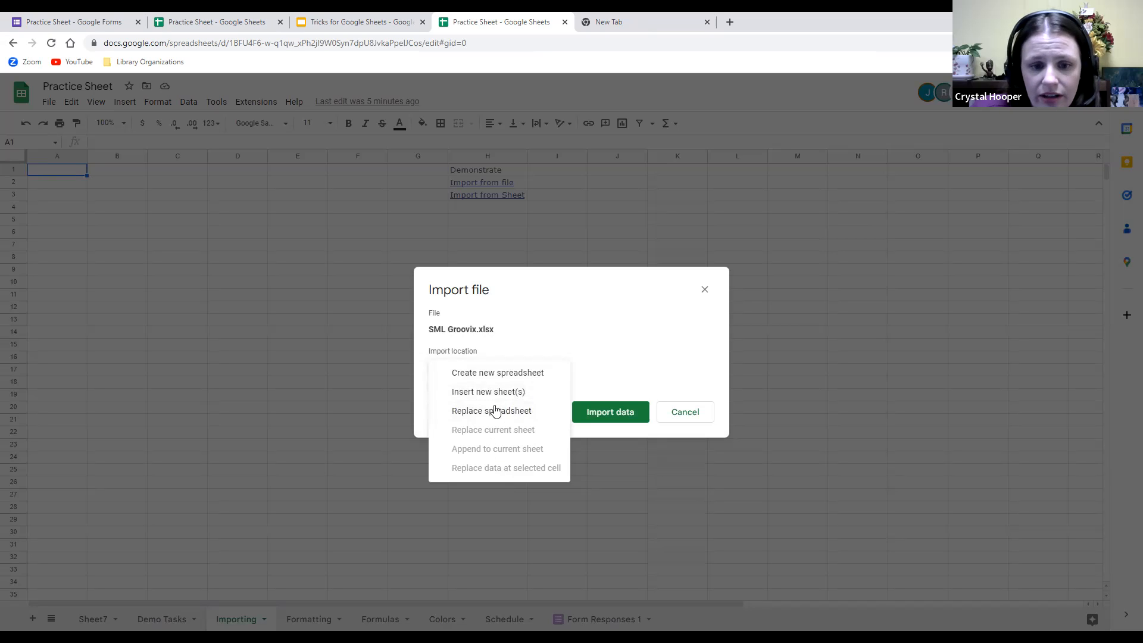
{"action": "left_click", "coordinate": [540, 380]}
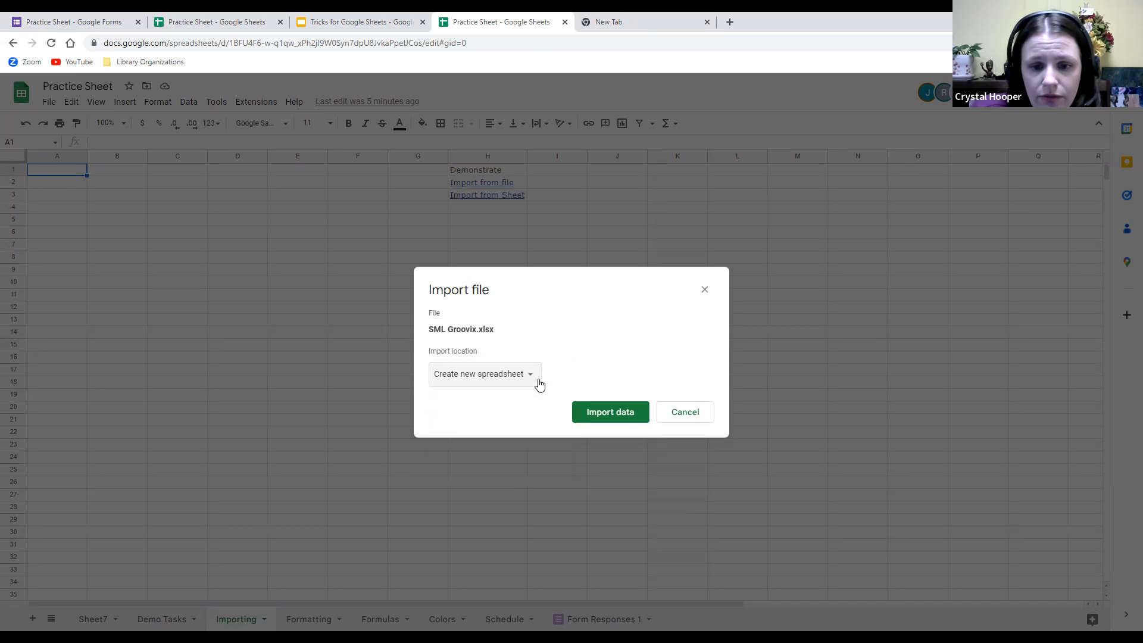
{"action": "left_click", "coordinate": [619, 422]}
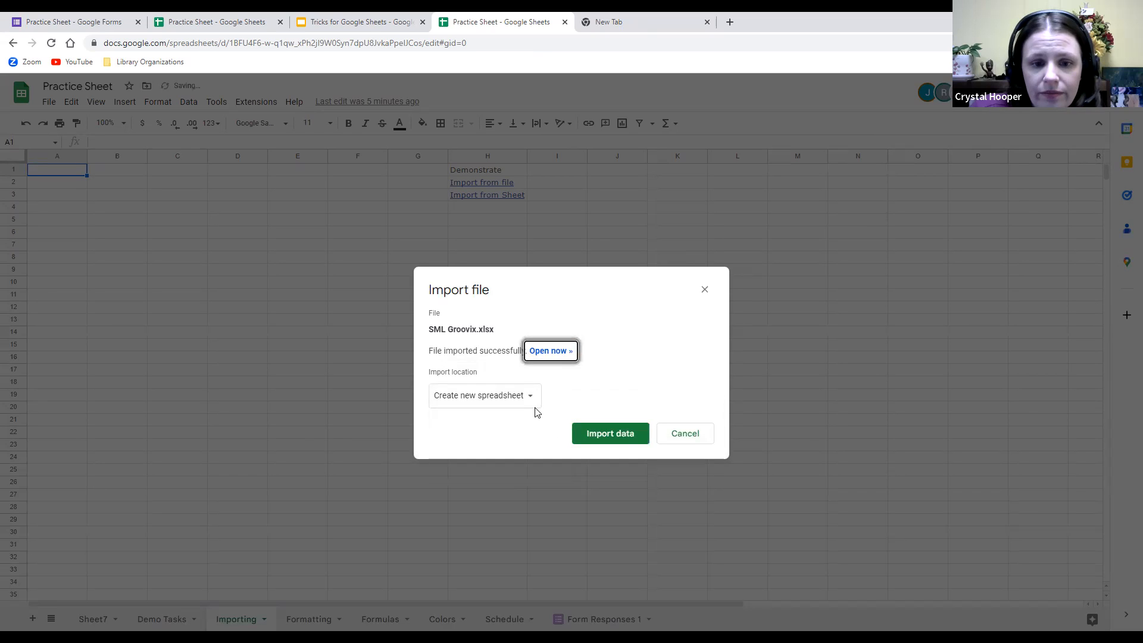
{"action": "left_click", "coordinate": [549, 352]}
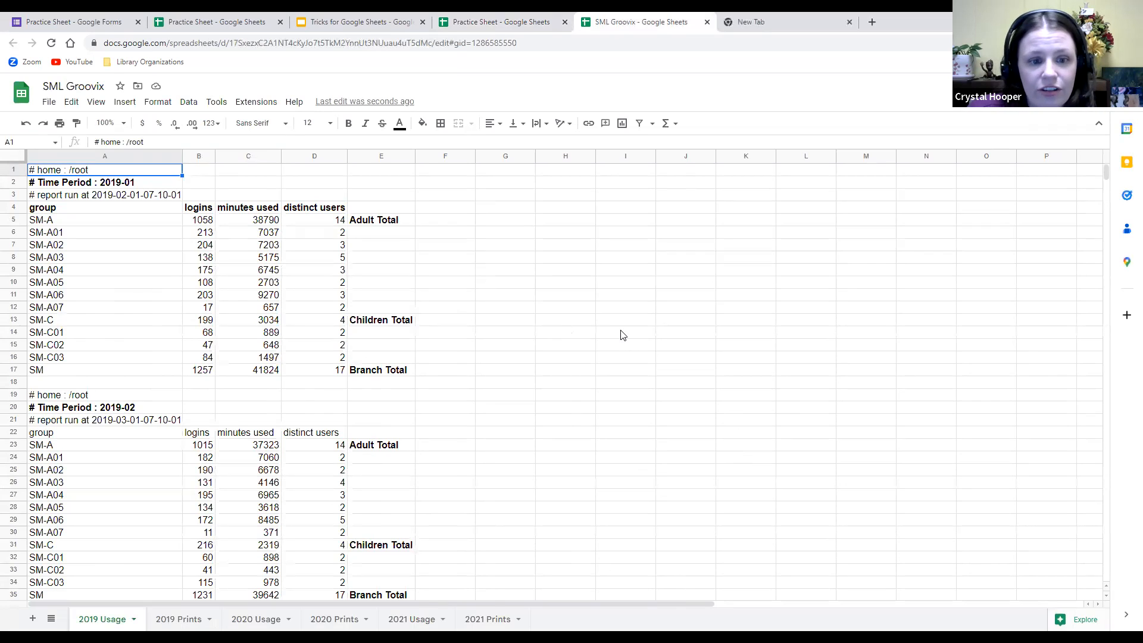
Review the 2019 Usage sheet's Adult, Children and Branch Total labels in E5, E13 and E17.
{"action": "scroll", "coordinate": [714, 349], "scroll_direction": "down", "scroll_amount": 1}
{"action": "scroll", "coordinate": [709, 349], "scroll_direction": "down", "scroll_amount": 1}
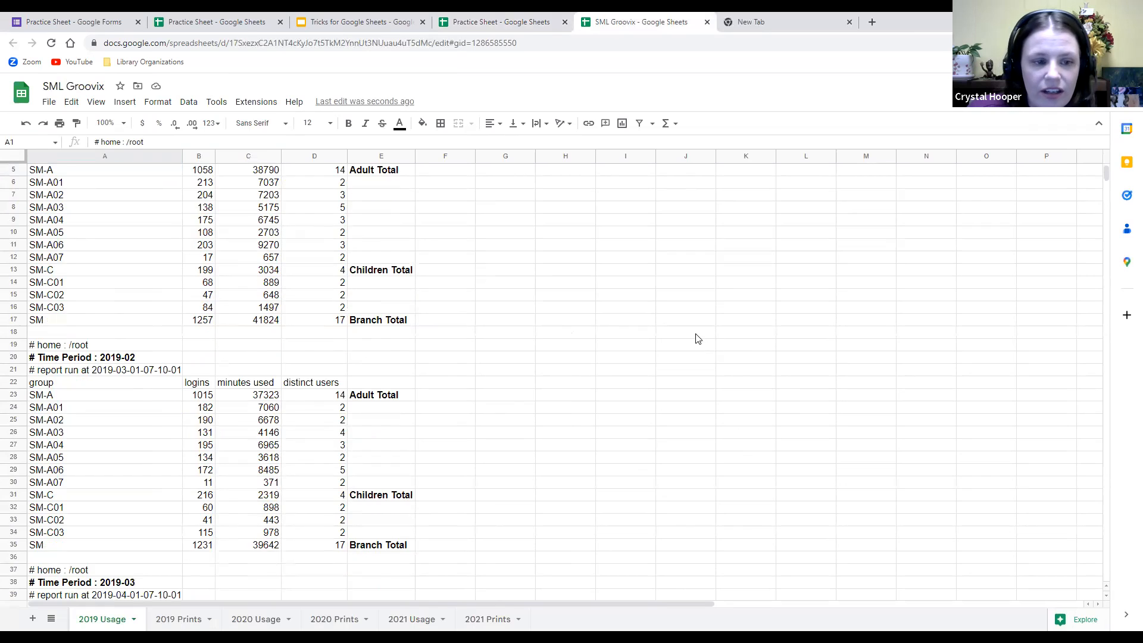
{"action": "scroll", "coordinate": [695, 338], "scroll_direction": "up", "scroll_amount": 2}
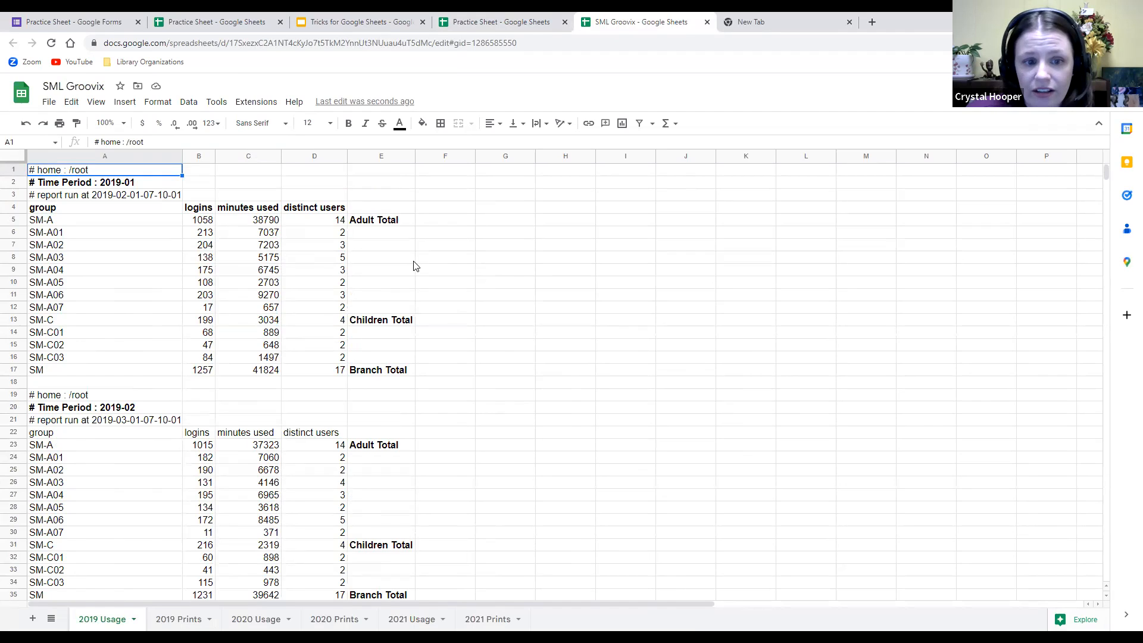
{"action": "left_click", "coordinate": [397, 222]}
{"action": "left_click", "coordinate": [394, 320]}
{"action": "left_click", "coordinate": [395, 372]}
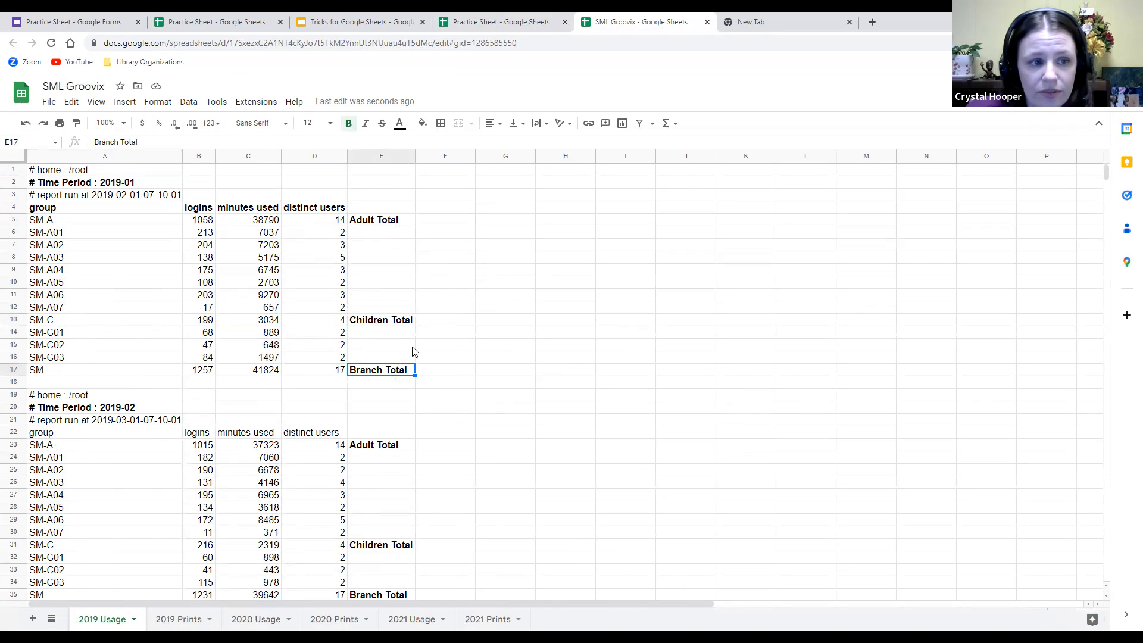
{"action": "scroll", "coordinate": [448, 400], "scroll_direction": "down", "scroll_amount": 3}
{"action": "scroll", "coordinate": [447, 400], "scroll_direction": "down", "scroll_amount": 5}
{"action": "scroll", "coordinate": [443, 406], "scroll_direction": "down", "scroll_amount": 15}
{"action": "scroll", "coordinate": [443, 407], "scroll_direction": "down", "scroll_amount": 18}
{"action": "scroll", "coordinate": [443, 411], "scroll_direction": "down", "scroll_amount": 18}
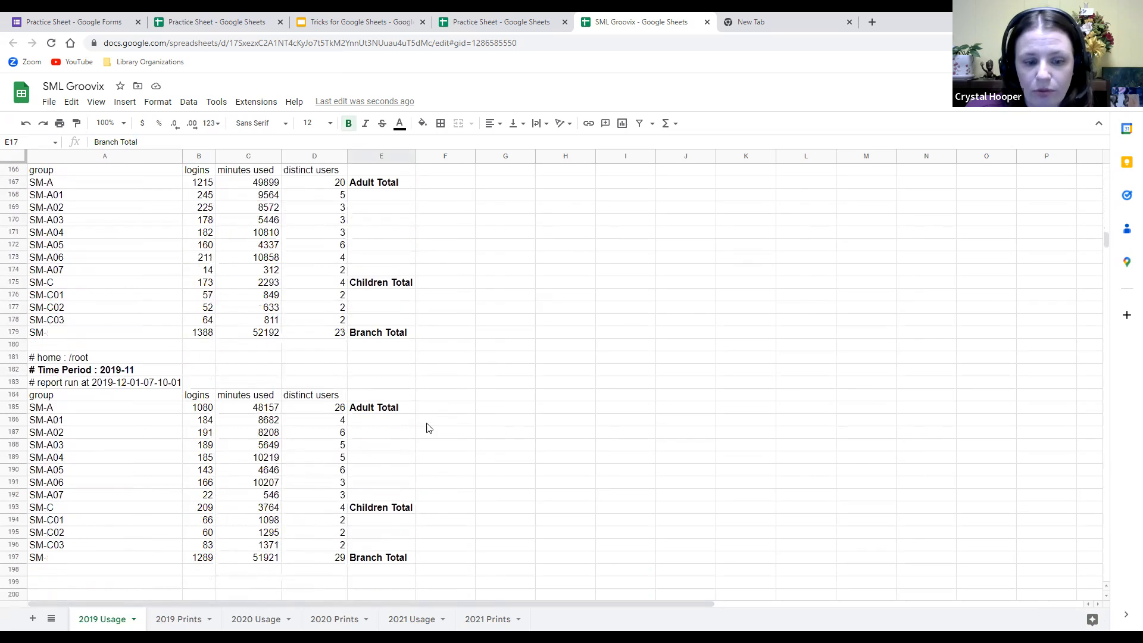
View the 2019 Prints, 2020 Usage and 2020 Prints sheets, then return to Practice Sheet.
{"action": "left_click", "coordinate": [172, 623]}
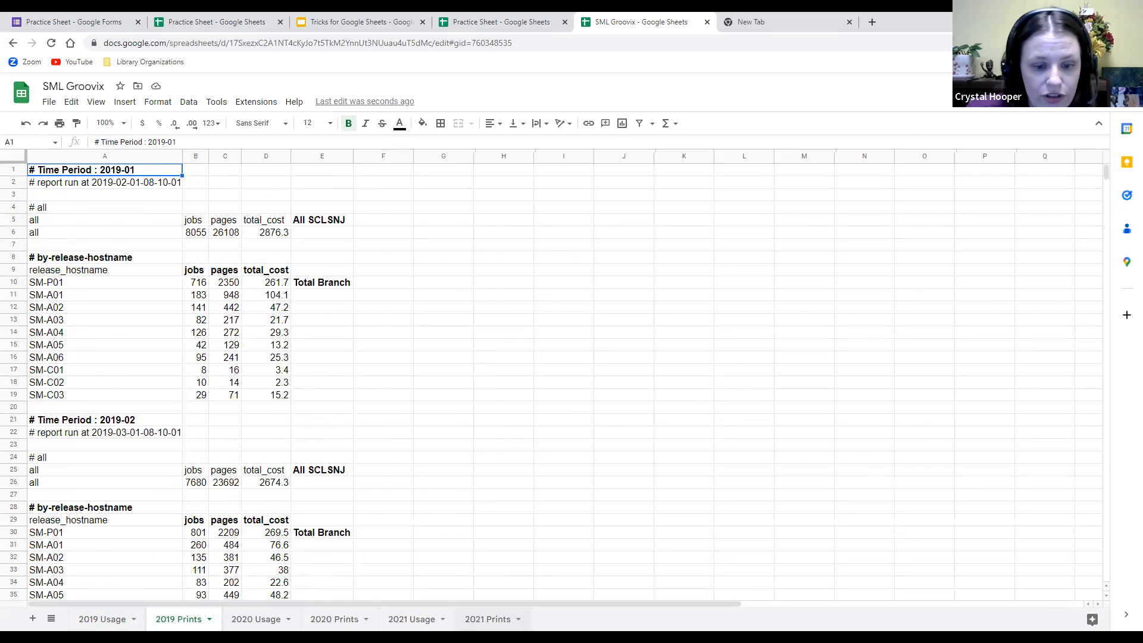
{"action": "left_click", "coordinate": [257, 619]}
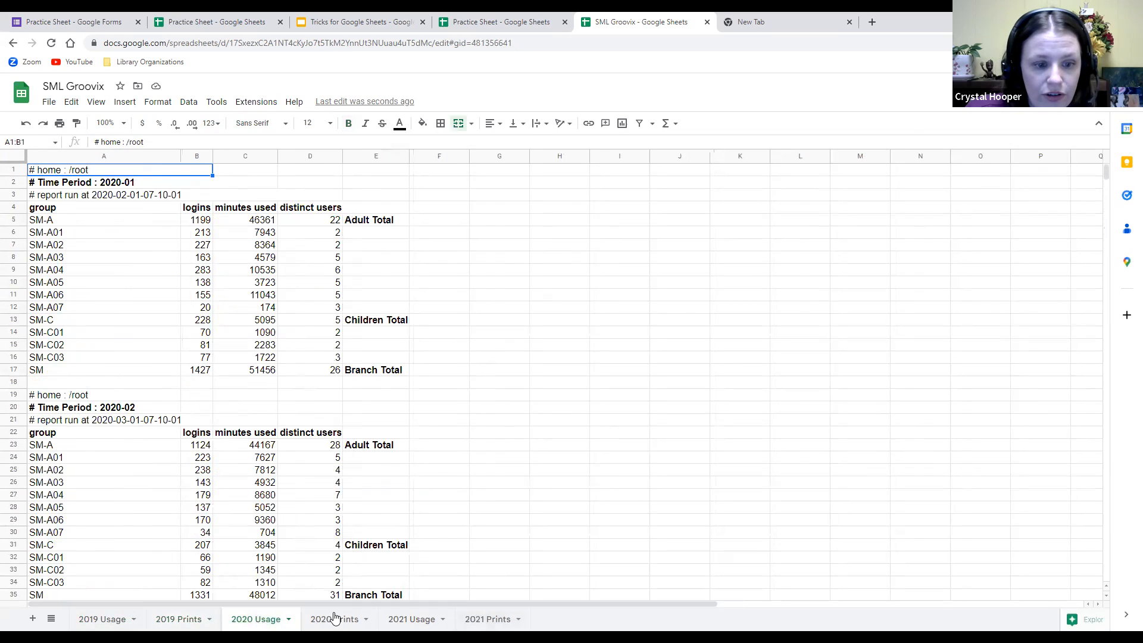
{"action": "left_click", "coordinate": [342, 621]}
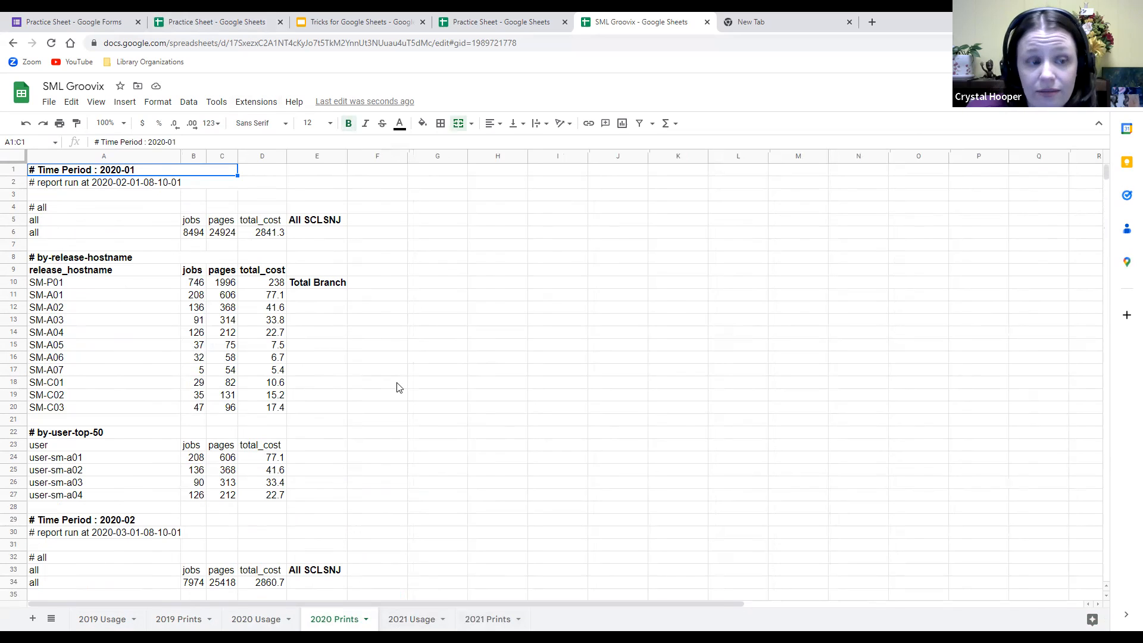
{"action": "left_click", "coordinate": [195, 22]}
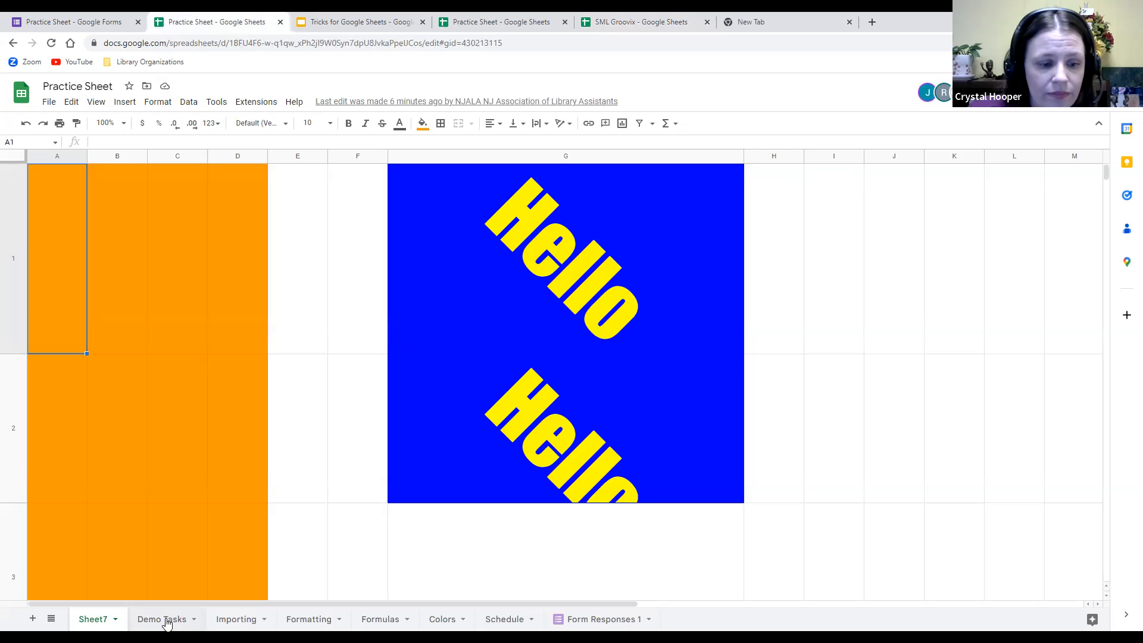
On the Importing sheet, set up a Replace spreadsheet import of SML Groovix.xlsx, then cancel it.
{"action": "left_click", "coordinate": [241, 621]}
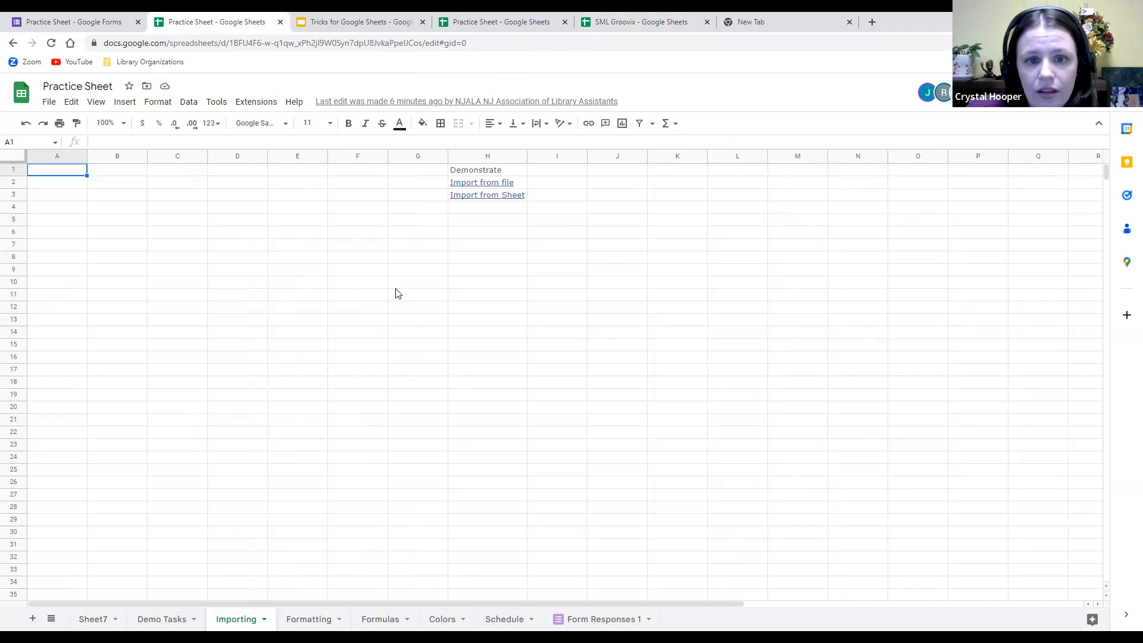
{"action": "left_click", "coordinate": [55, 103]}
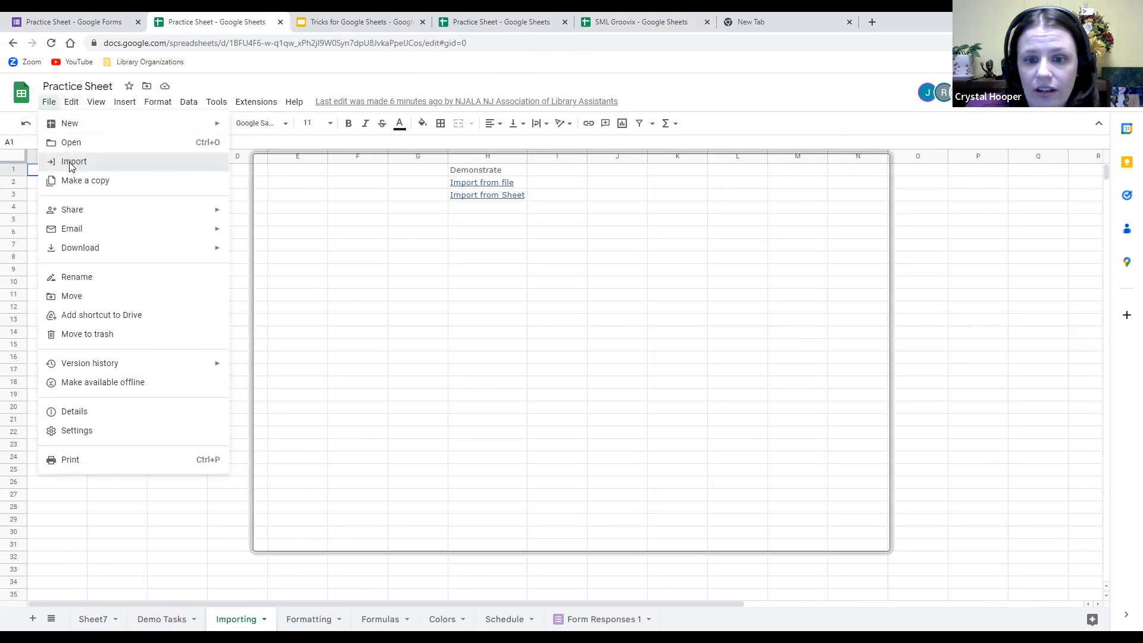
{"action": "left_click", "coordinate": [70, 163]}
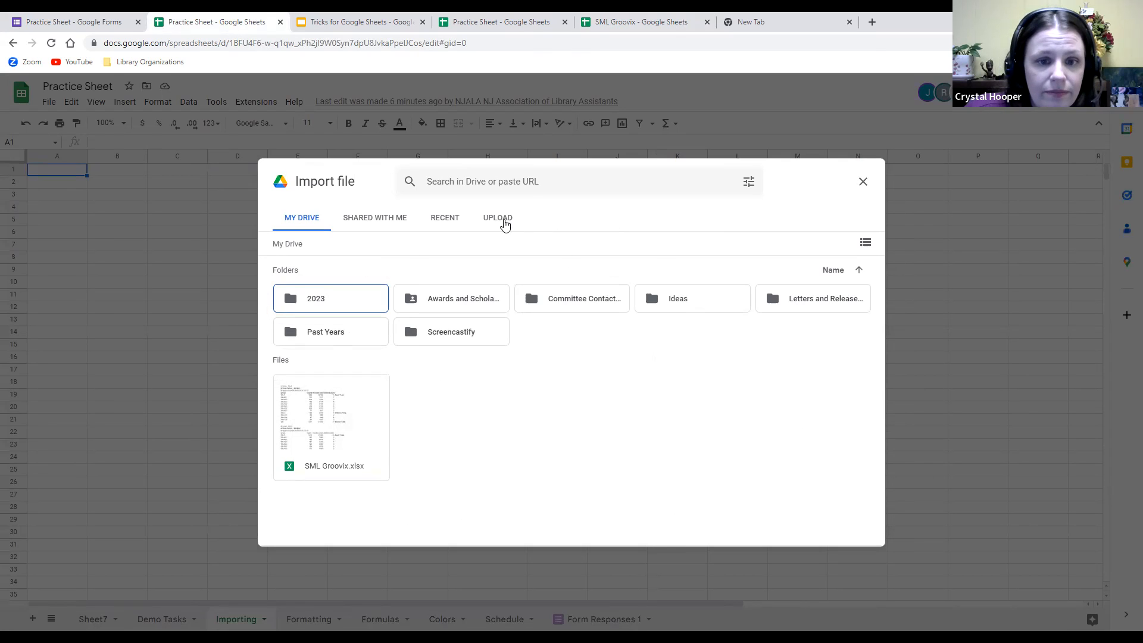
{"action": "left_click", "coordinate": [502, 219]}
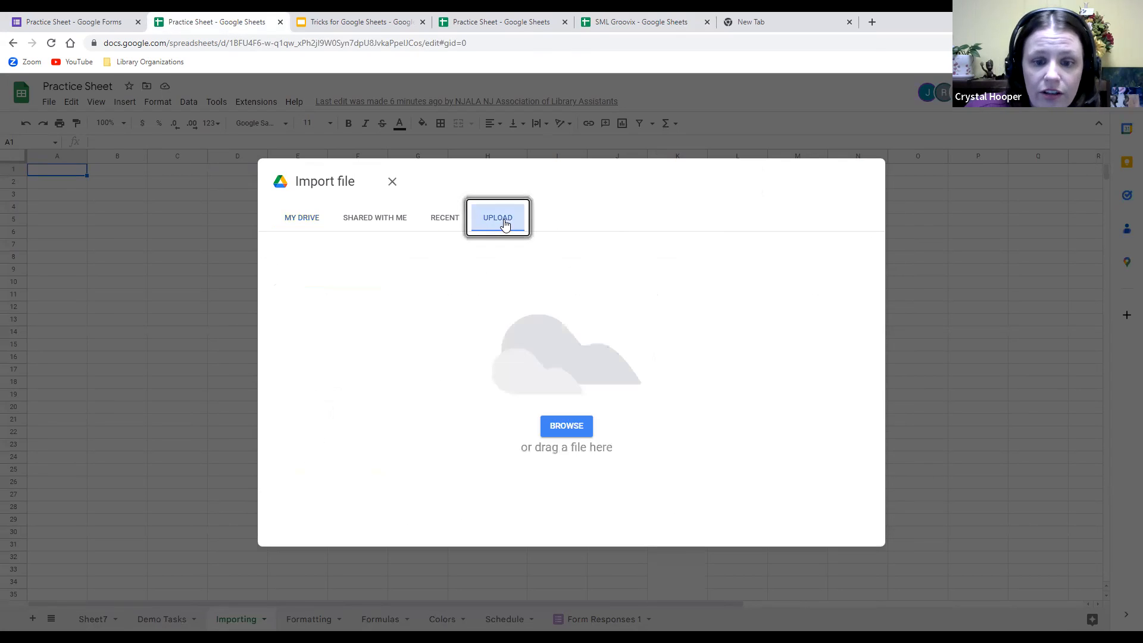
{"action": "left_click", "coordinate": [296, 220]}
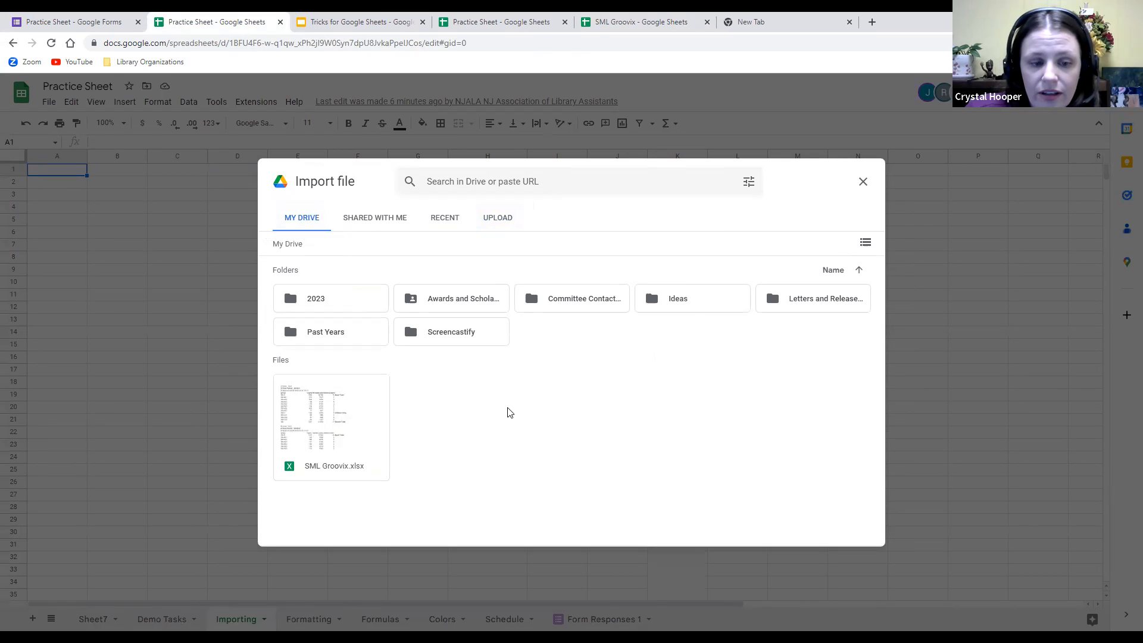
{"action": "double_click", "coordinate": [324, 427]}
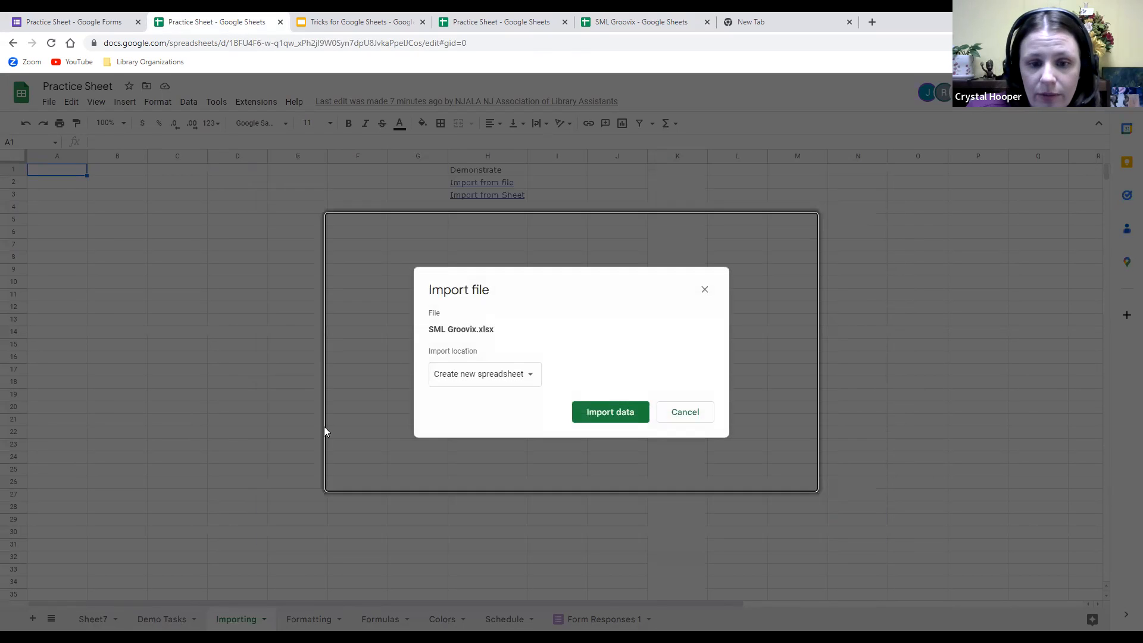
{"action": "left_click", "coordinate": [522, 373]}
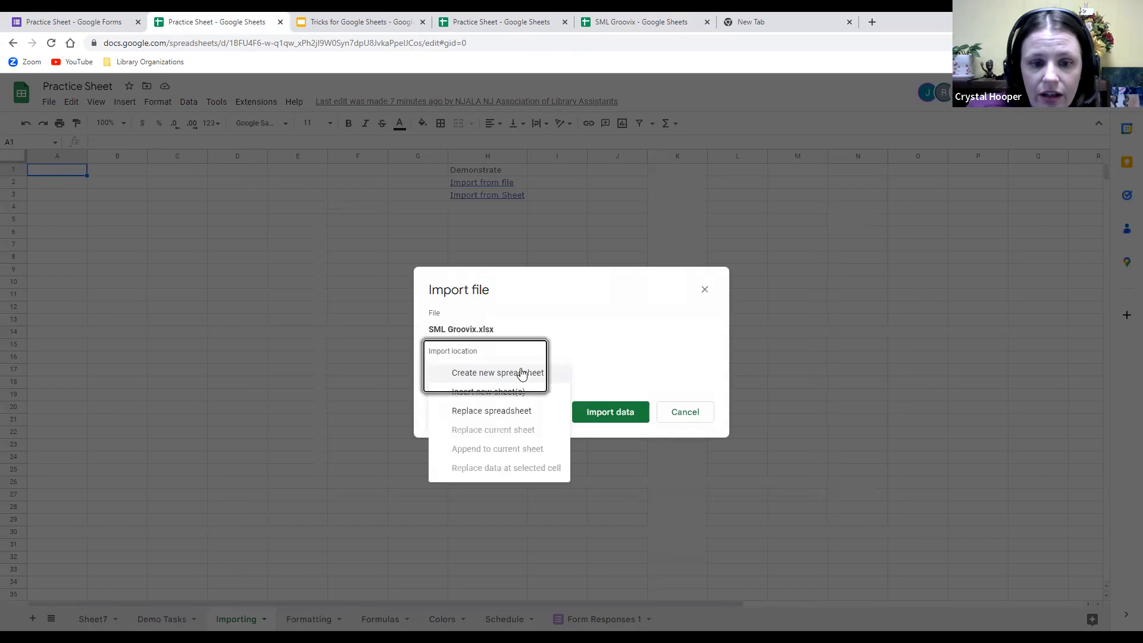
{"action": "left_click", "coordinate": [535, 409]}
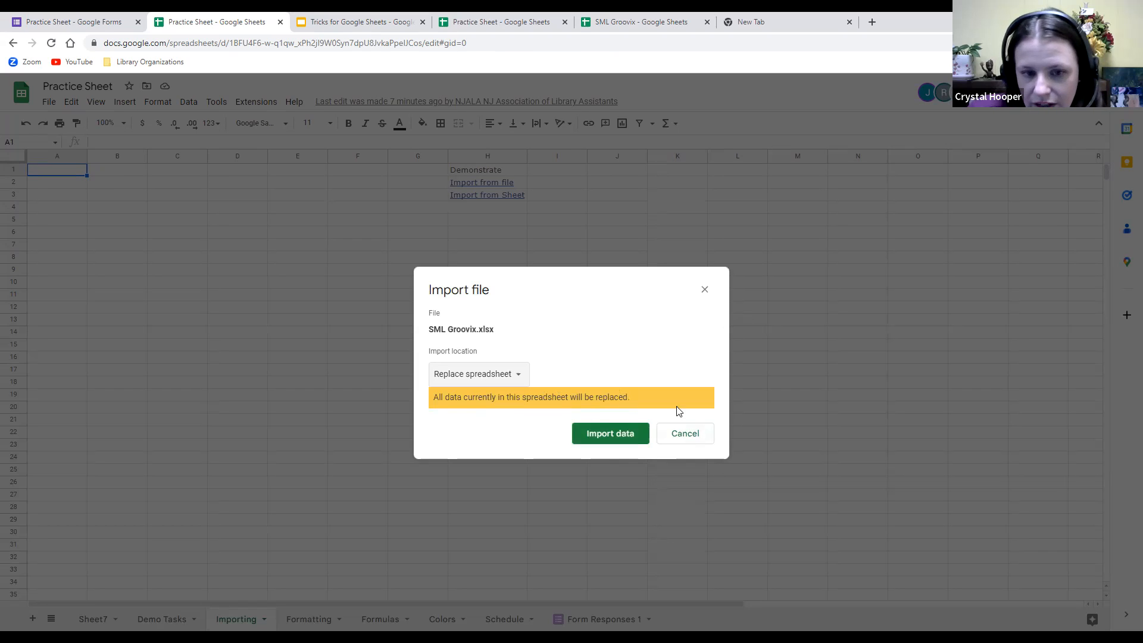
{"action": "left_click", "coordinate": [683, 433]}
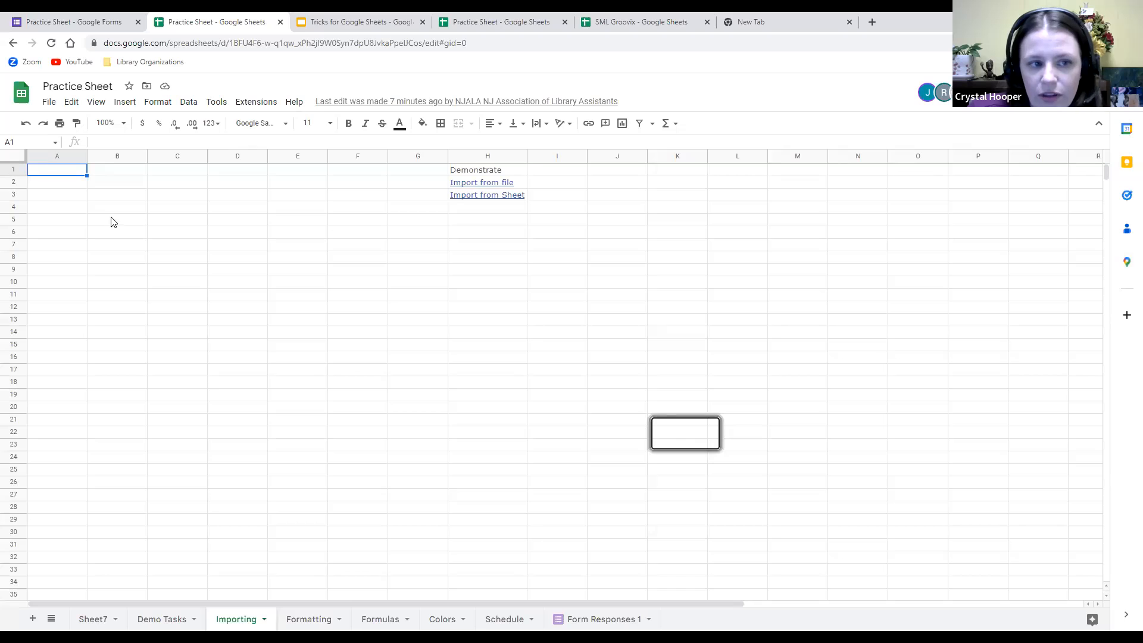
Import SML Groovix.xlsx from Drive as a new spreadsheet and dismiss the confirmation.
{"action": "left_click", "coordinate": [49, 102]}
{"action": "left_click", "coordinate": [88, 163]}
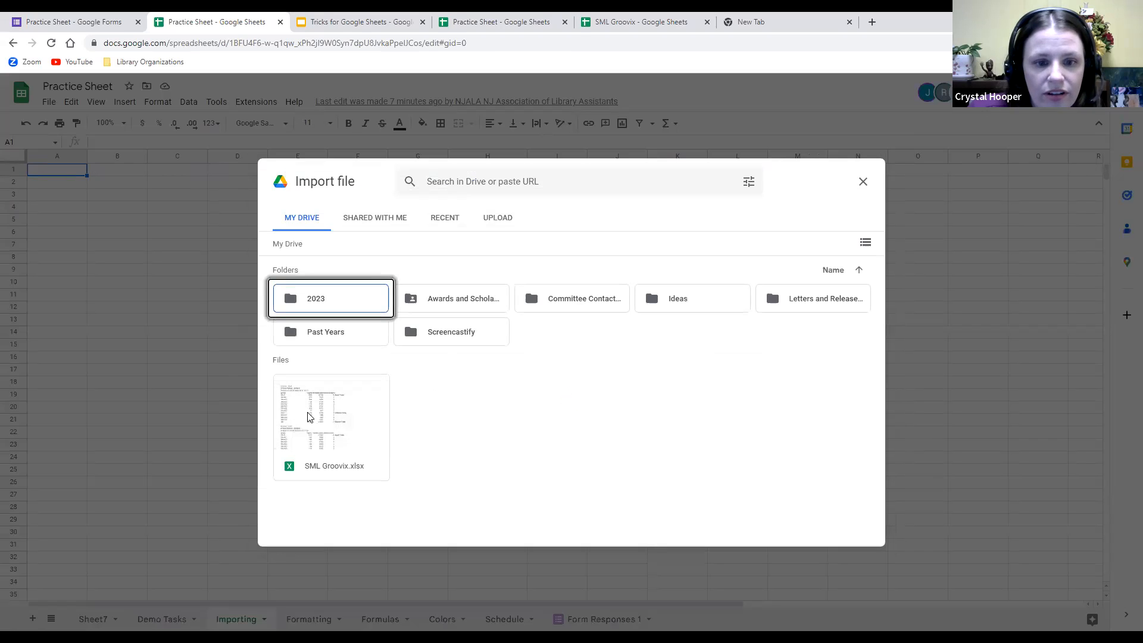
{"action": "double_click", "coordinate": [324, 415]}
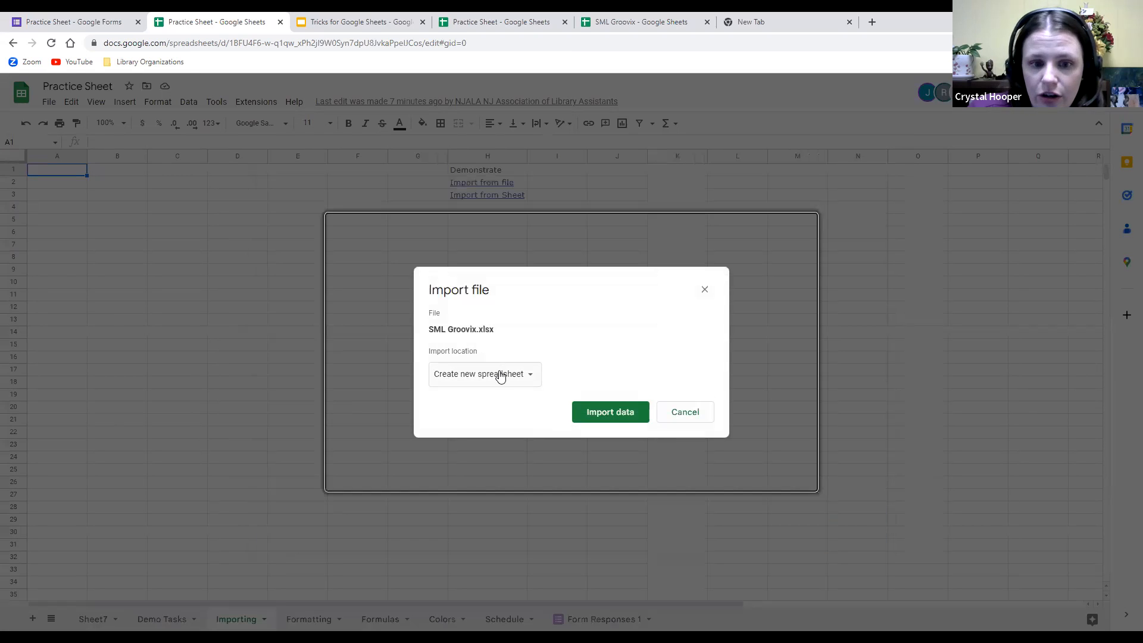
{"action": "left_click", "coordinate": [602, 415]}
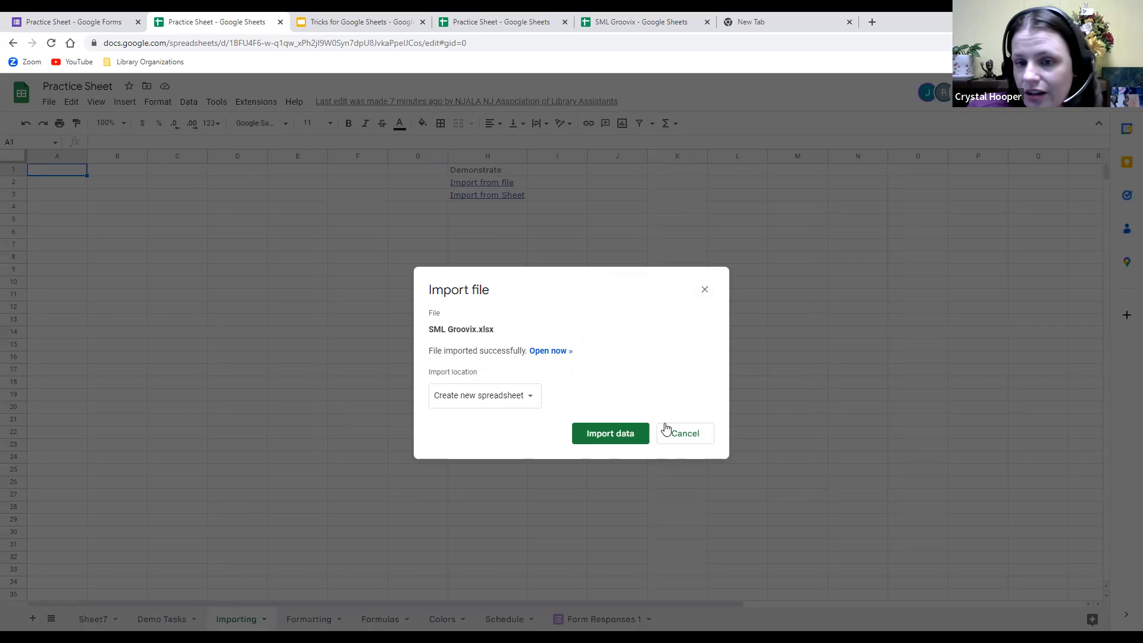
{"action": "left_click", "coordinate": [705, 290]}
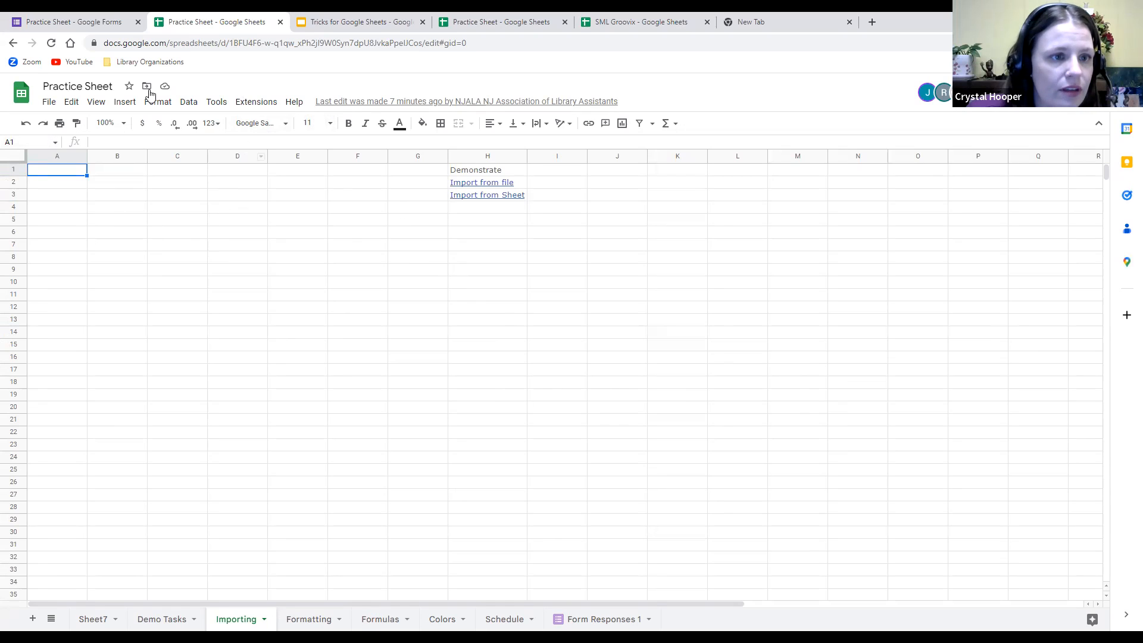
{"action": "left_click", "coordinate": [71, 102]}
{"action": "left_click", "coordinate": [46, 103]}
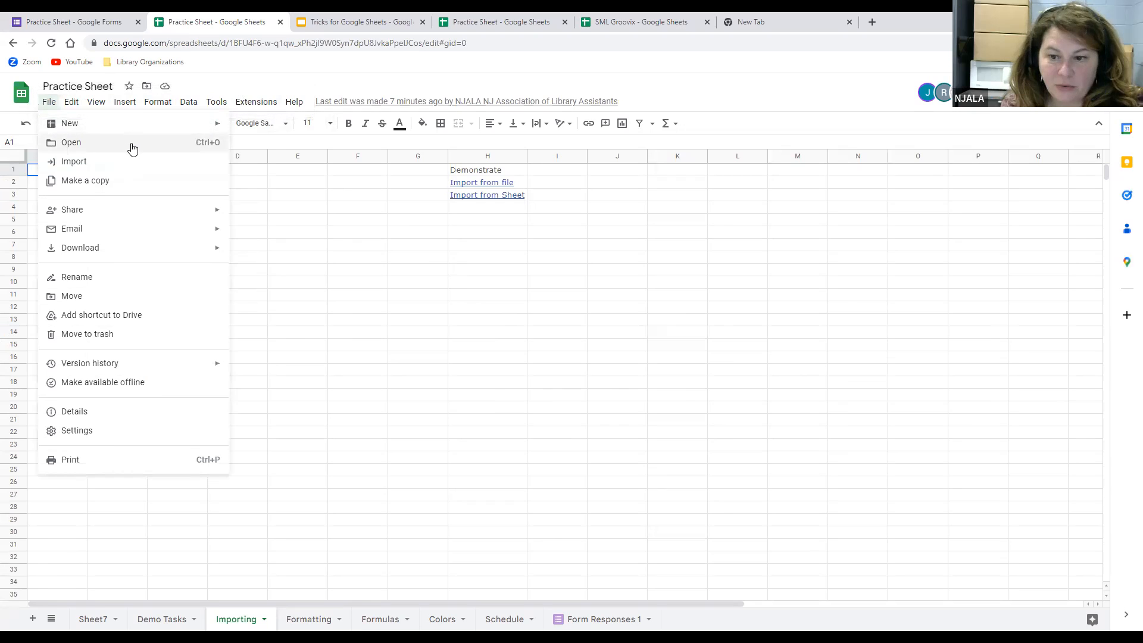
{"action": "left_click", "coordinate": [689, 358]}
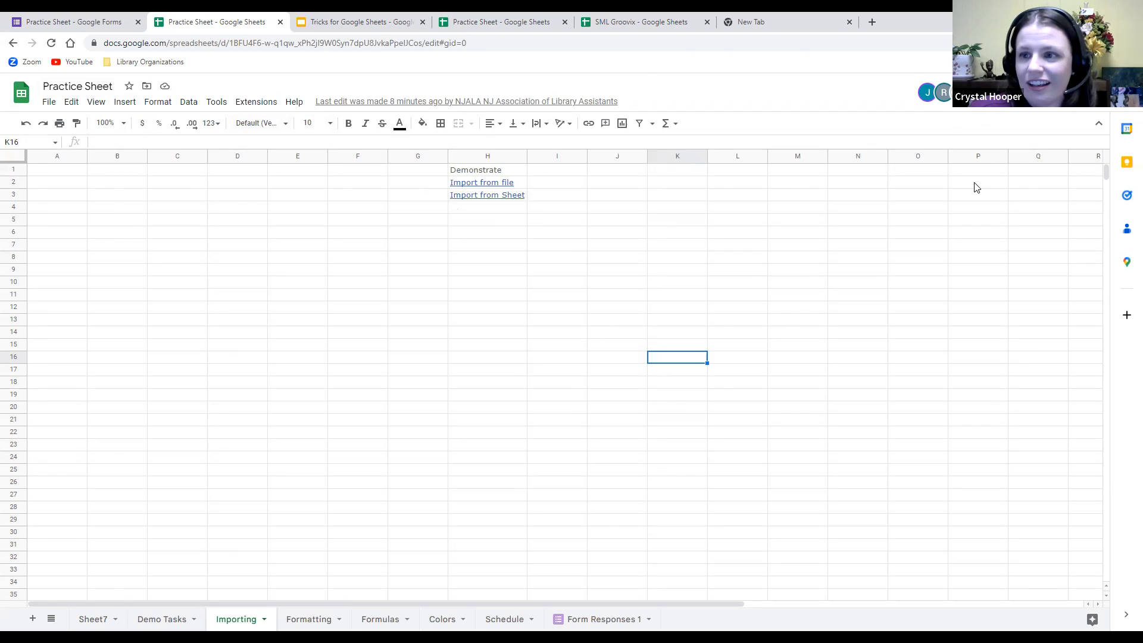
Add a first recipient to Practice Sheet's sharing and set their role back to Editor.
{"action": "left_click", "coordinate": [1073, 92]}
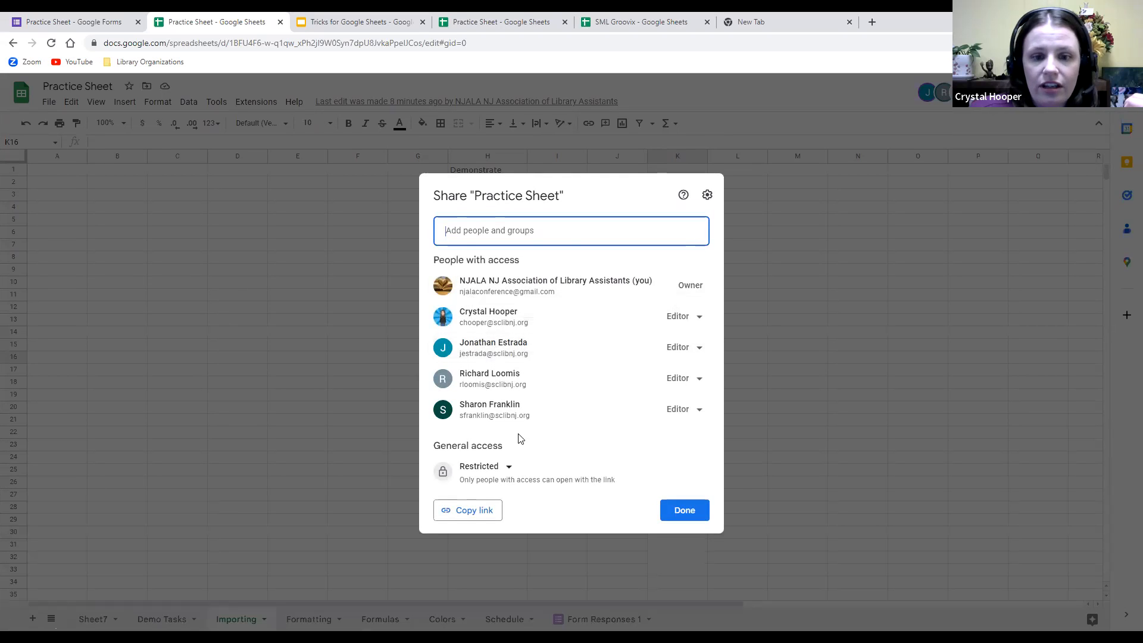
{"action": "left_click", "coordinate": [570, 229]}
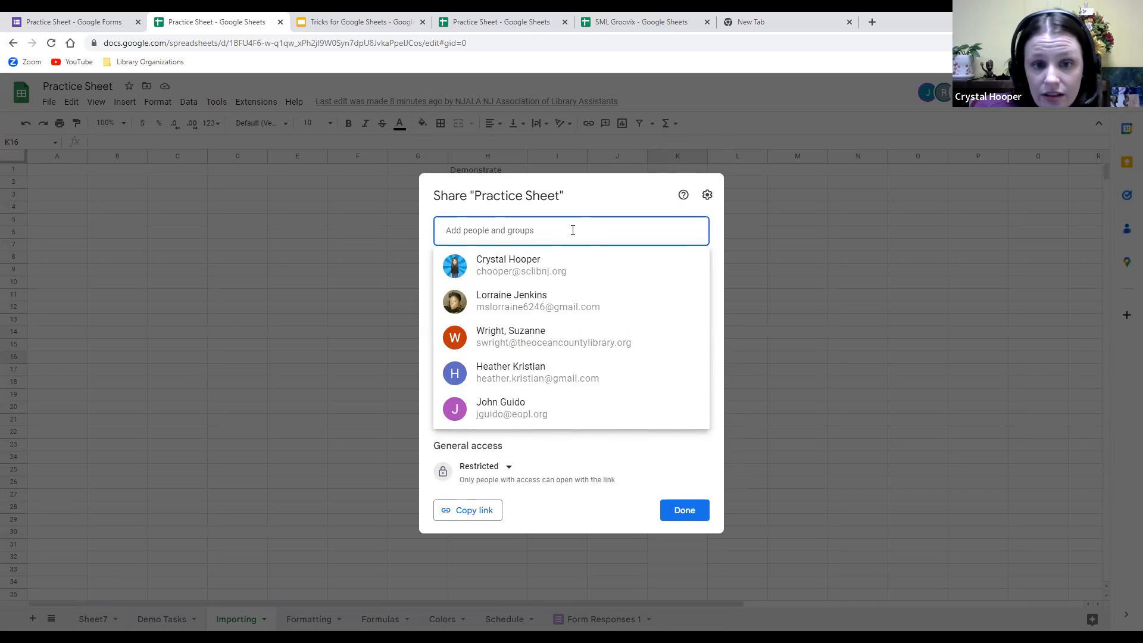
{"action": "type", "text": "Clifton kids Library"}
{"action": "key", "text": "ctrl+a"}
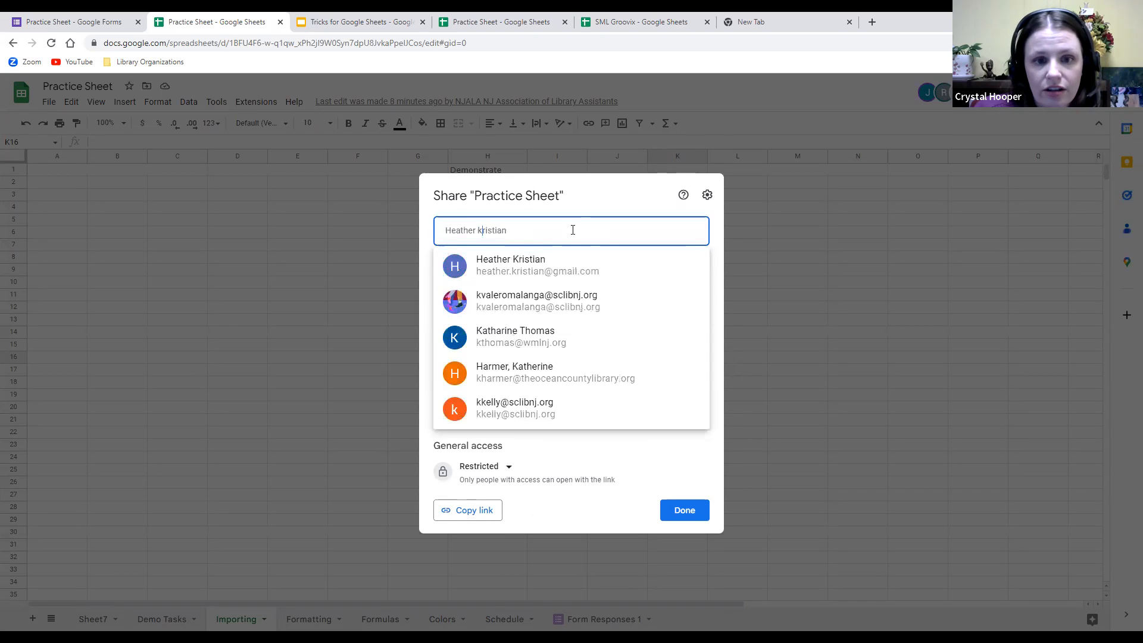
{"action": "left_click", "coordinate": [523, 301]}
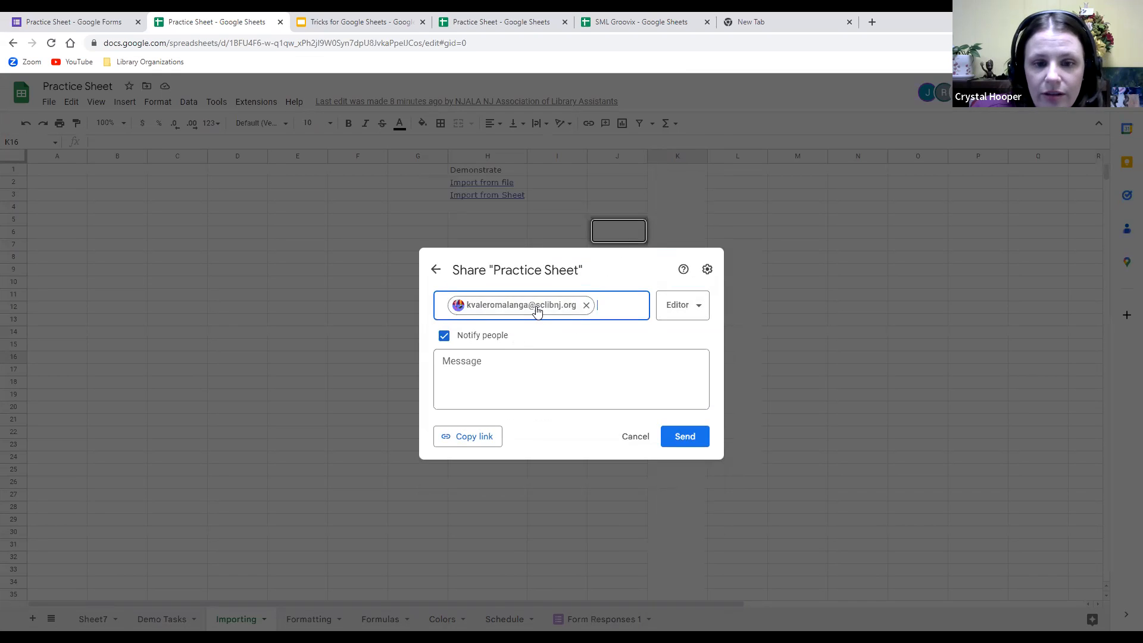
{"action": "left_click", "coordinate": [706, 307]}
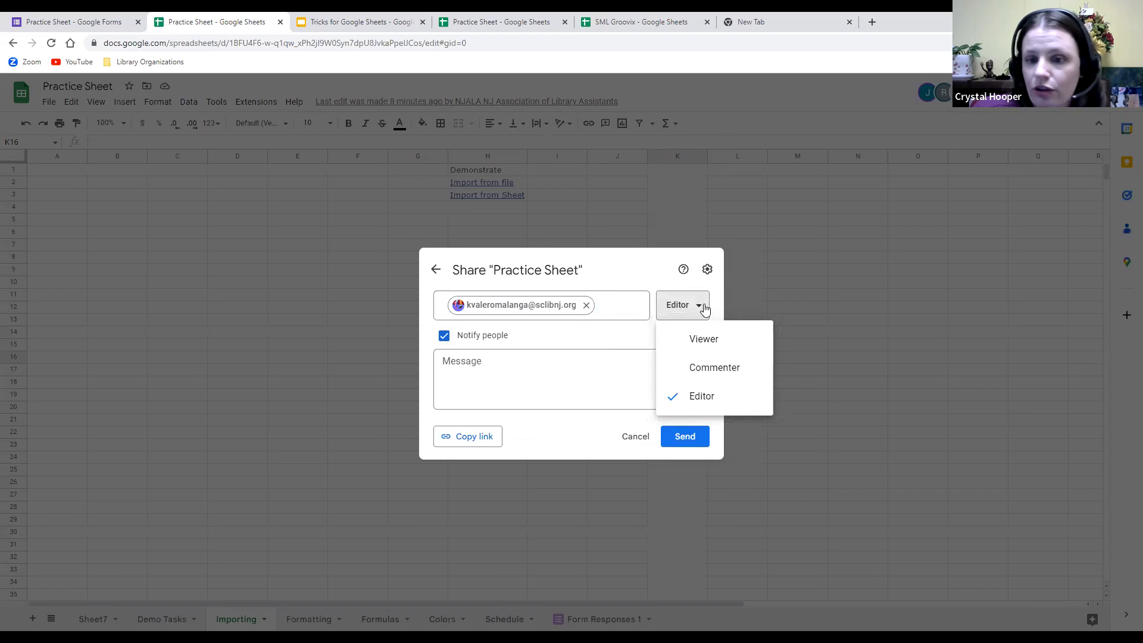
{"action": "left_click", "coordinate": [720, 339]}
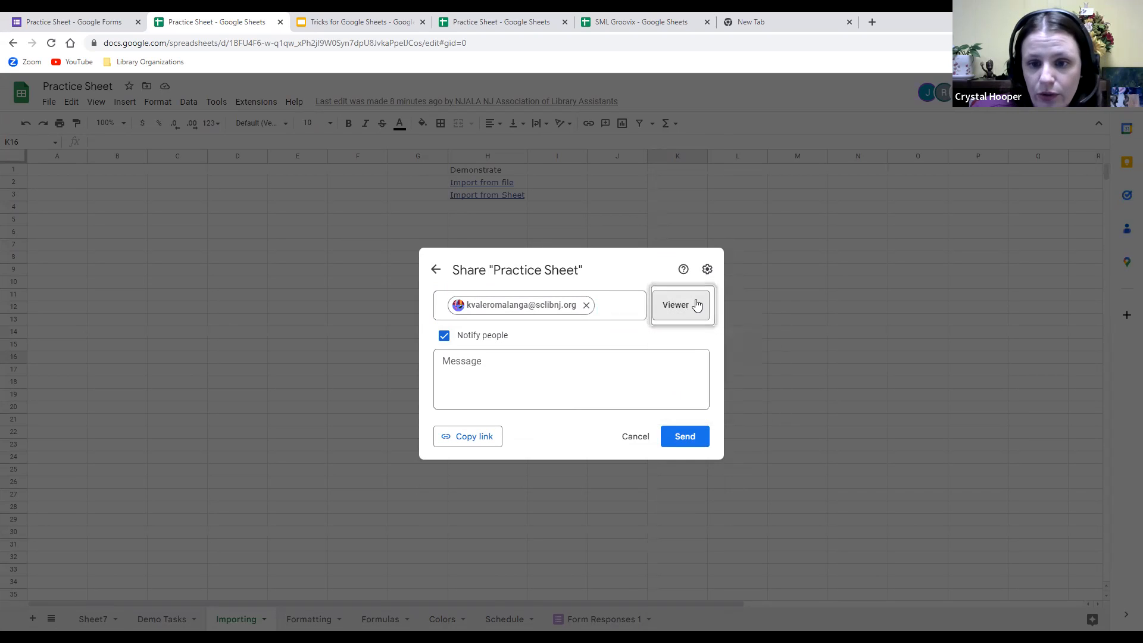
{"action": "left_click", "coordinate": [696, 305]}
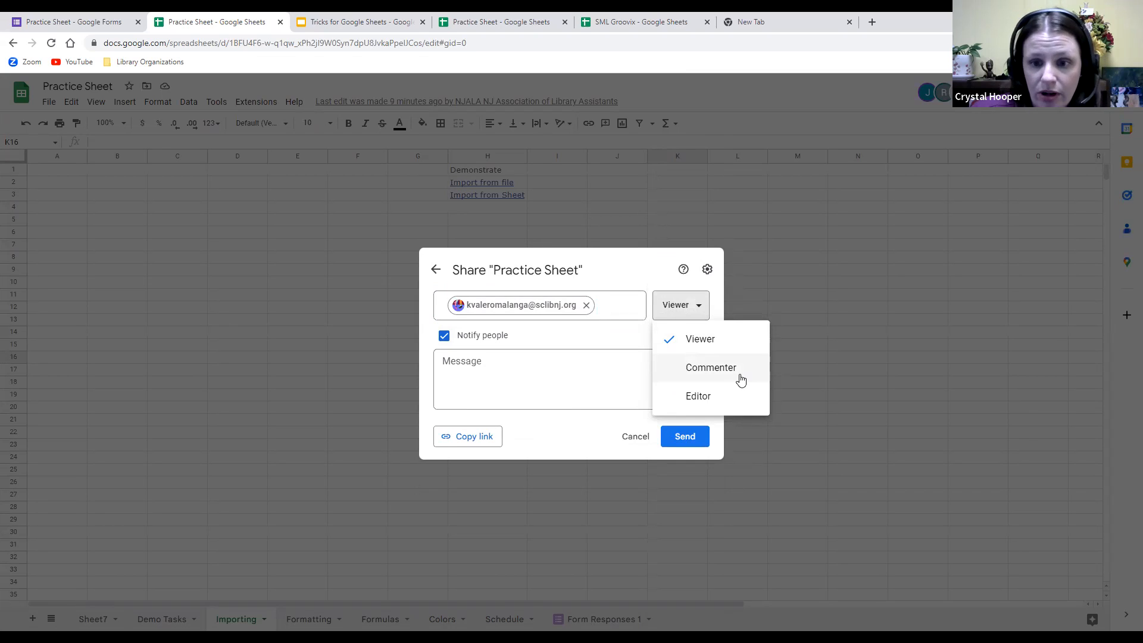
{"action": "left_click", "coordinate": [704, 396]}
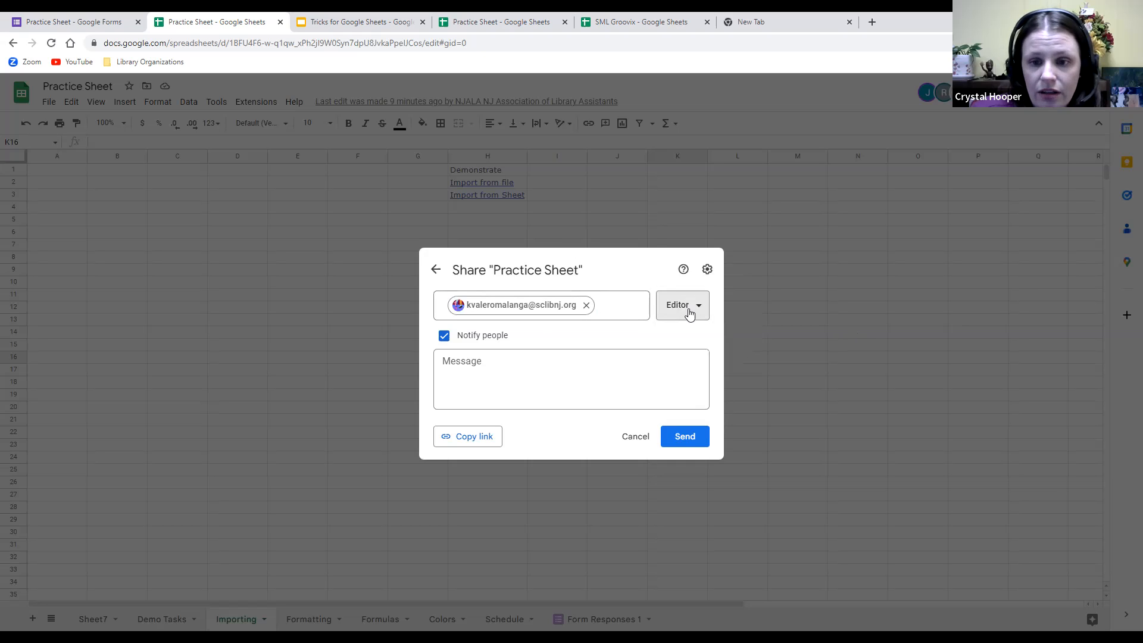
Write the note 'Hi, this is for fun!' and add a second contact as a recipient.
{"action": "left_click", "coordinate": [530, 368]}
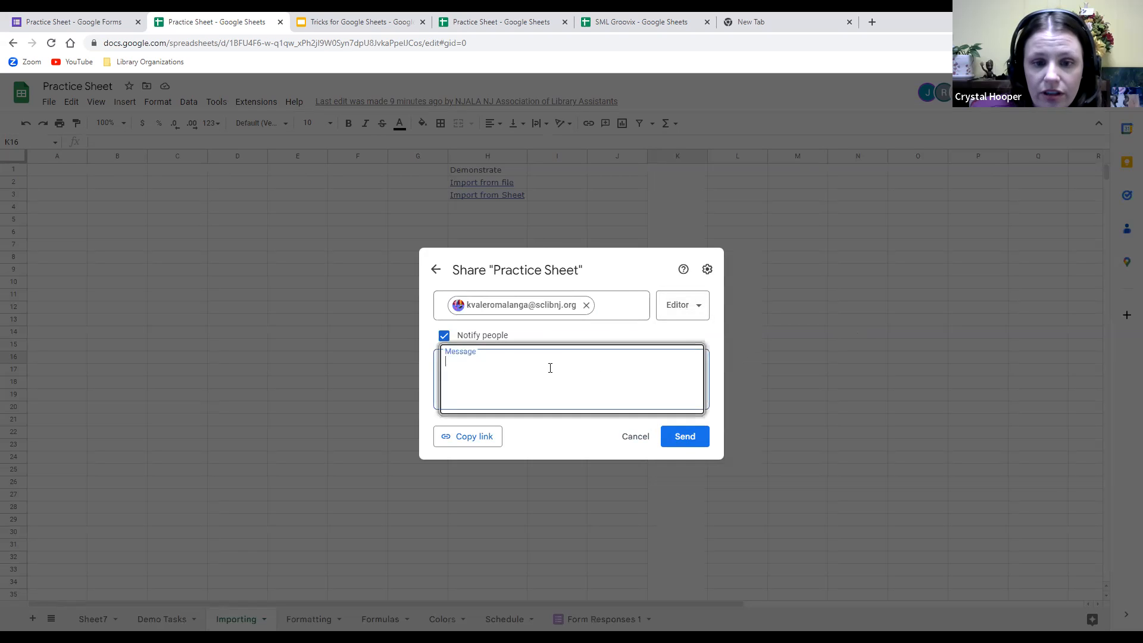
{"action": "type", "text": "Hi, this is for fun!"}
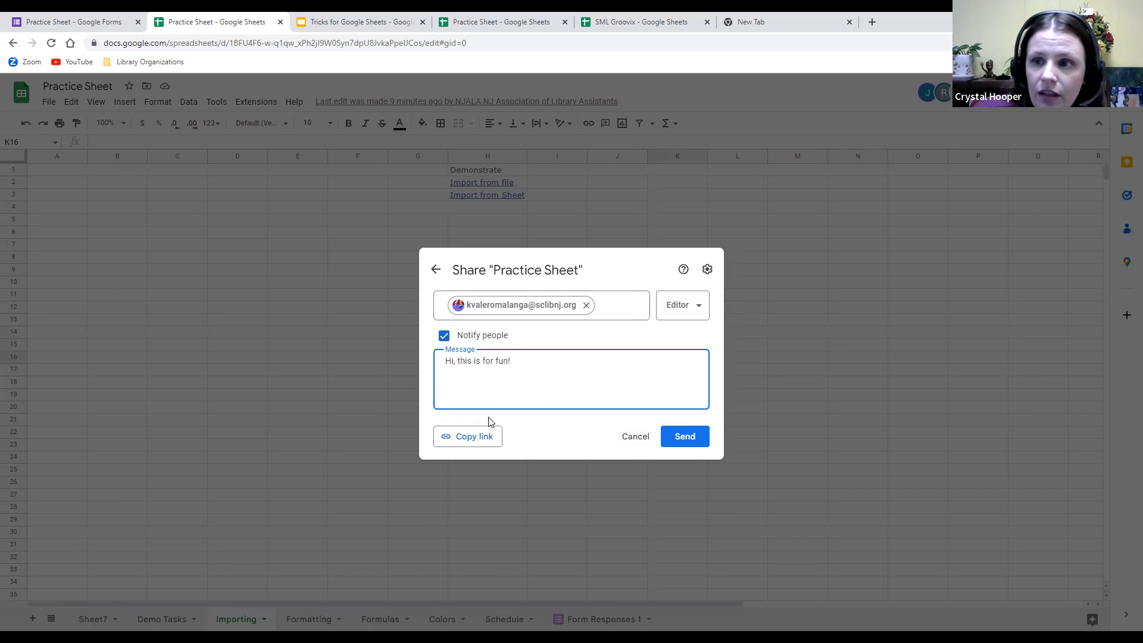
{"action": "left_click", "coordinate": [603, 316]}
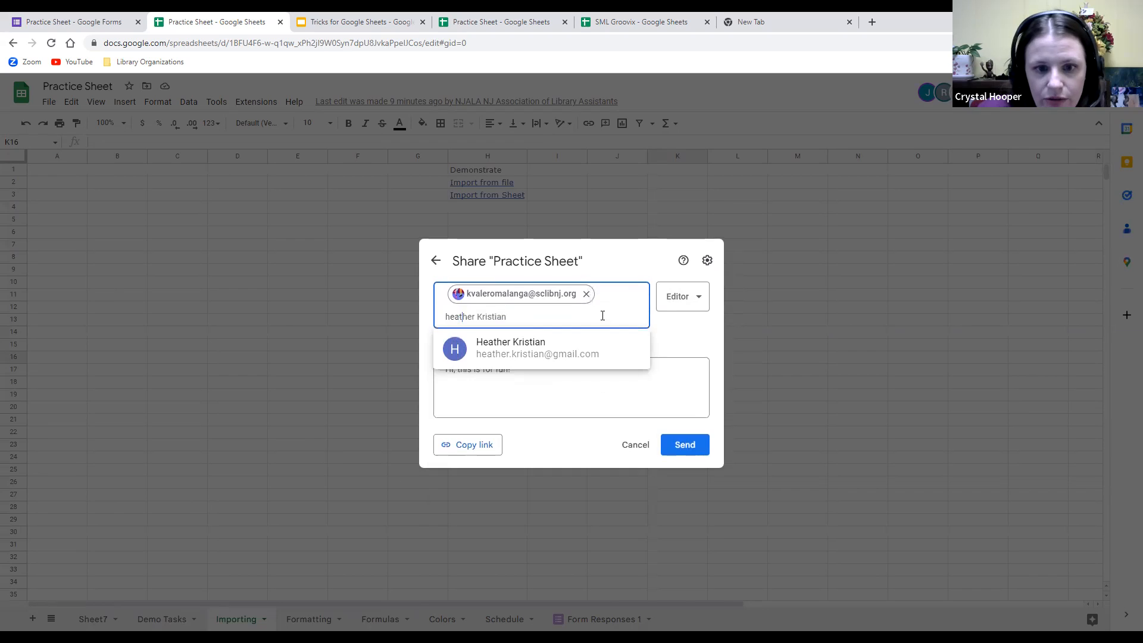
{"action": "left_click", "coordinate": [566, 343]}
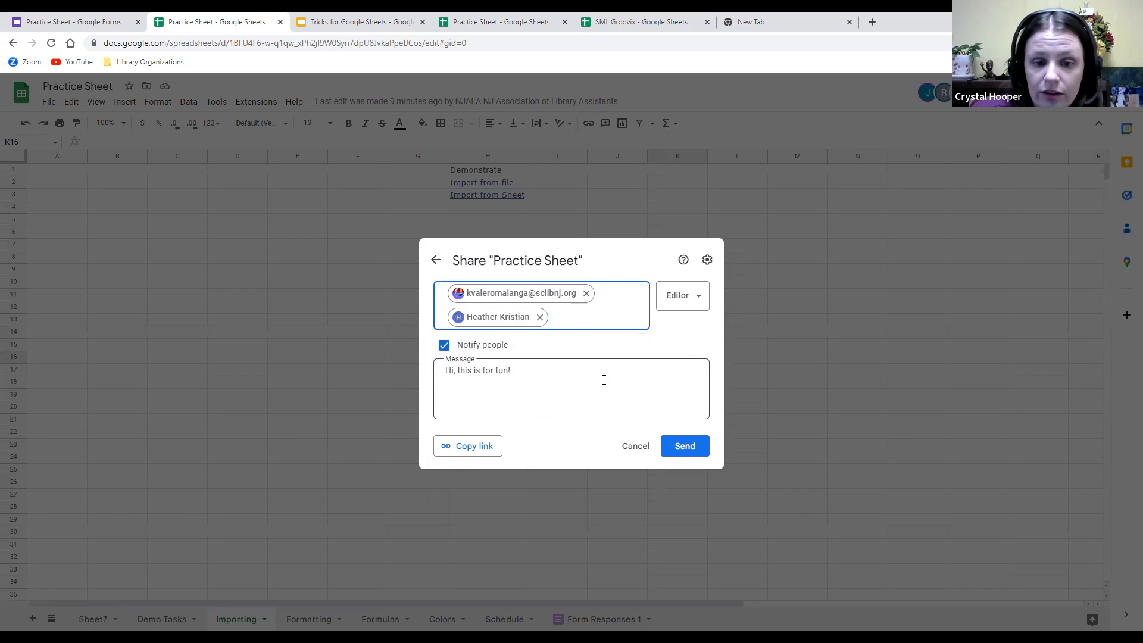
Copy the sharing link and send the invitation with Editor access for both.
{"action": "left_click", "coordinate": [484, 451]}
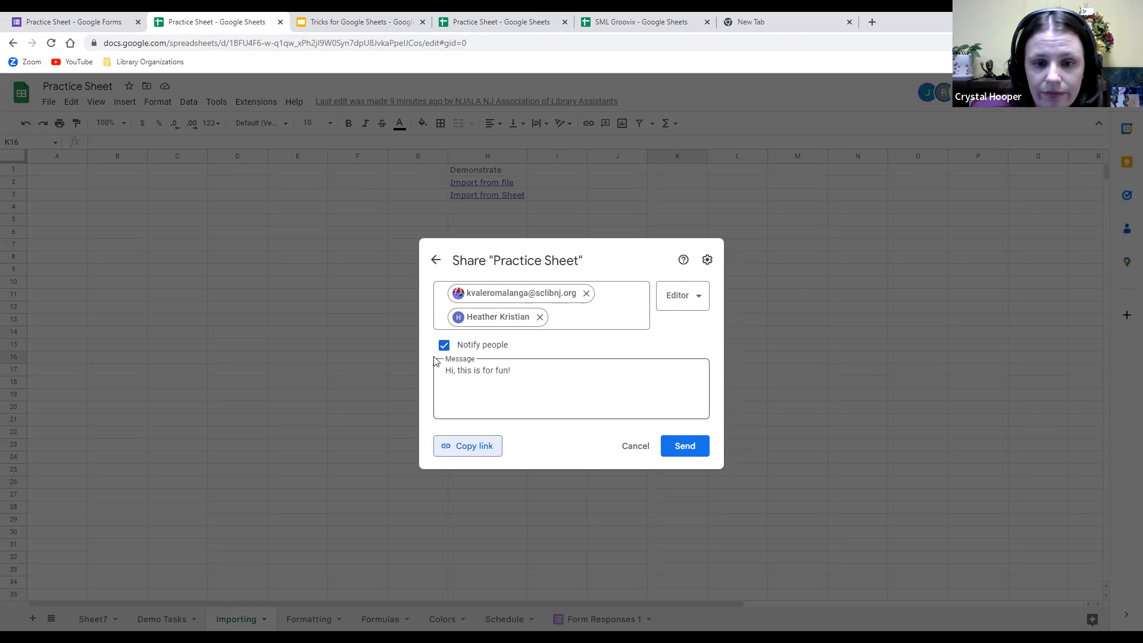
{"action": "left_click", "coordinate": [709, 295]}
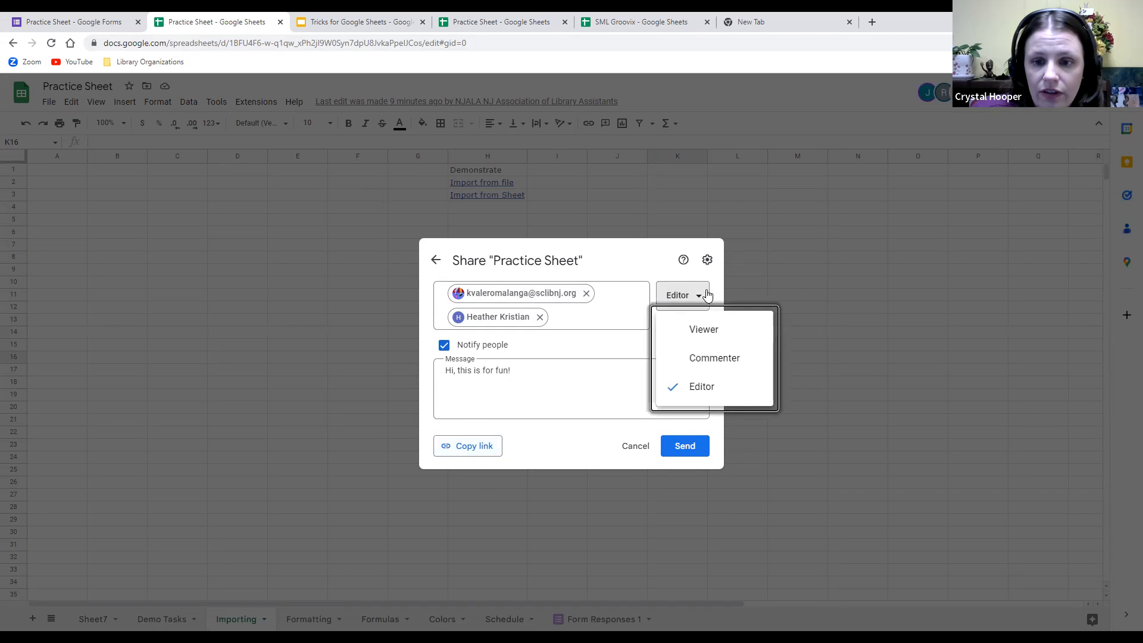
{"action": "left_click", "coordinate": [708, 295]}
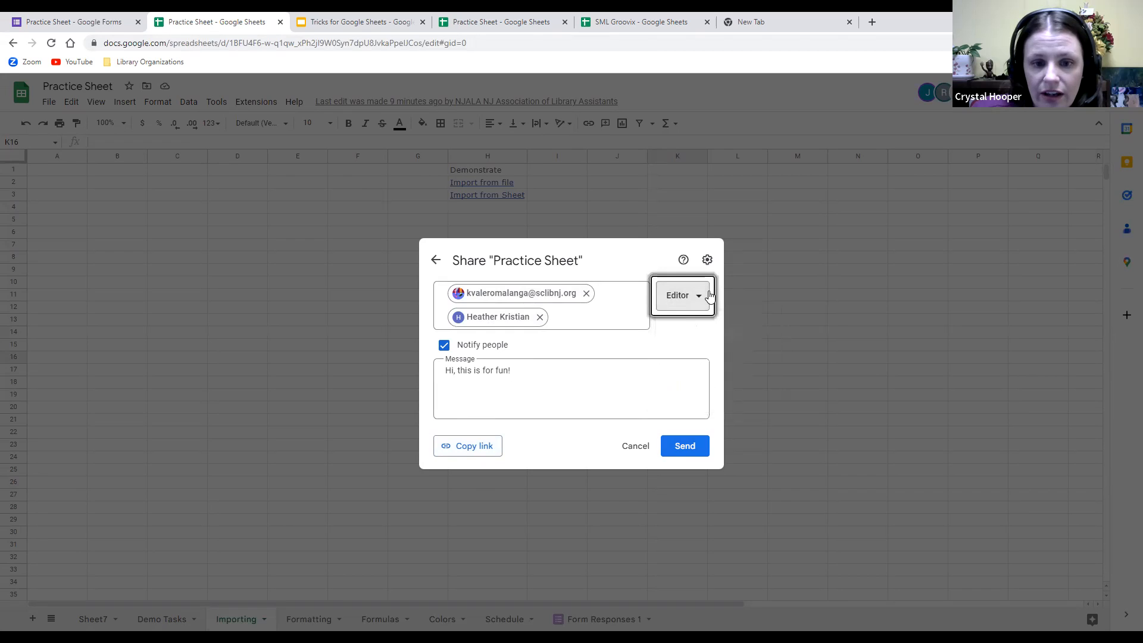
{"action": "left_click", "coordinate": [684, 446]}
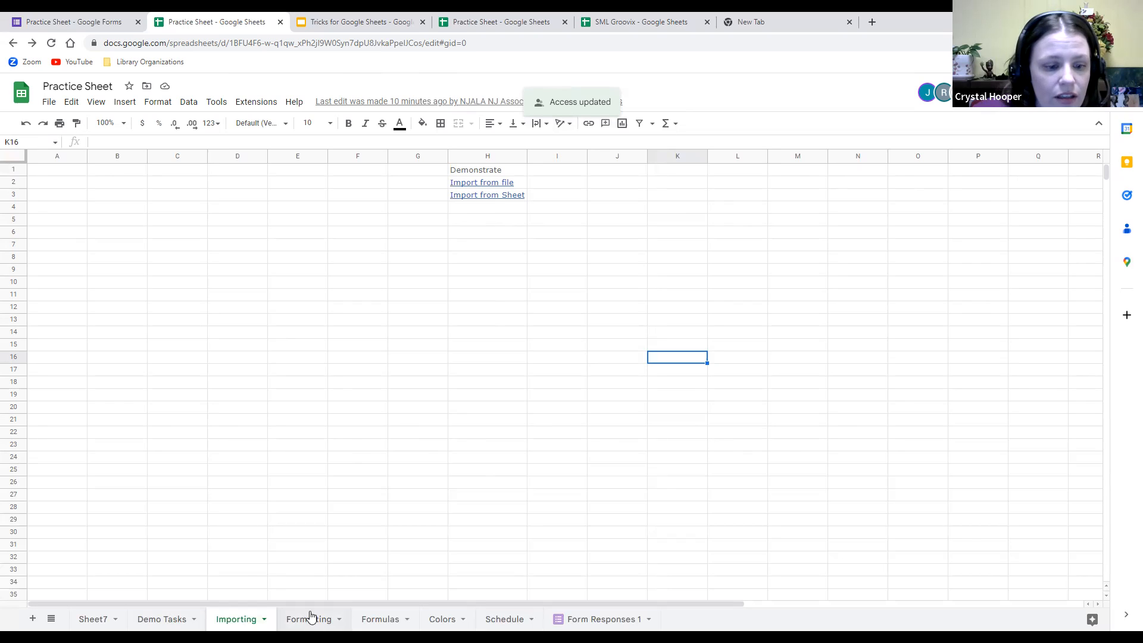
On the Demo Tasks sheet, check where collaborators are working, such as cell B7.
{"action": "left_click", "coordinate": [172, 622]}
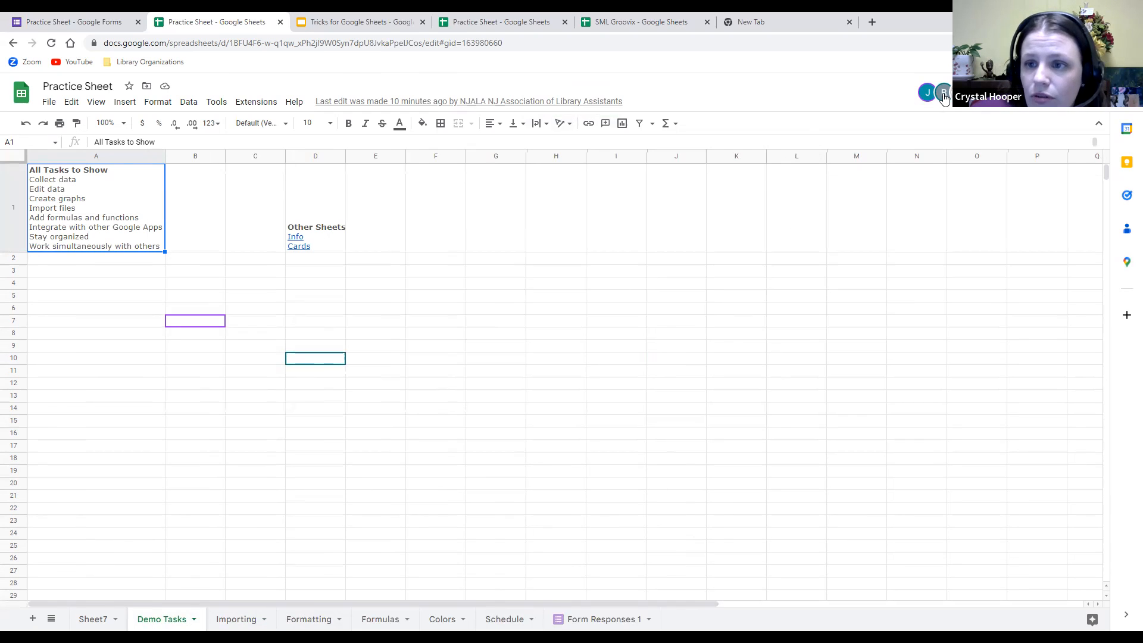
{"action": "mouse_move", "coordinate": [946, 97]}
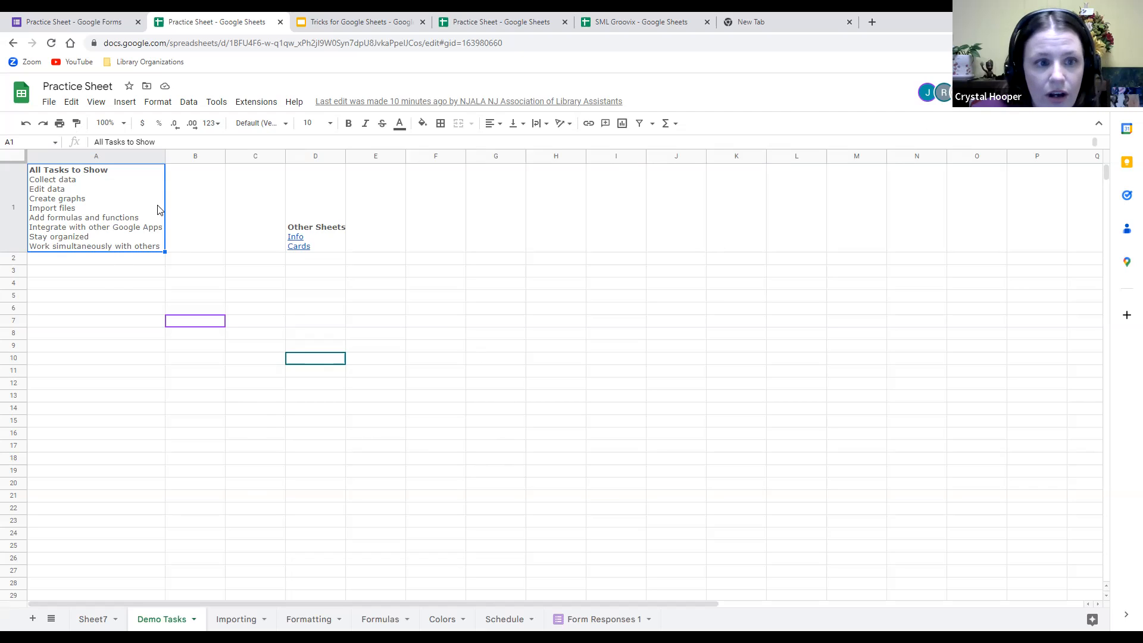
{"action": "left_click", "coordinate": [646, 227]}
{"action": "left_click", "coordinate": [877, 220]}
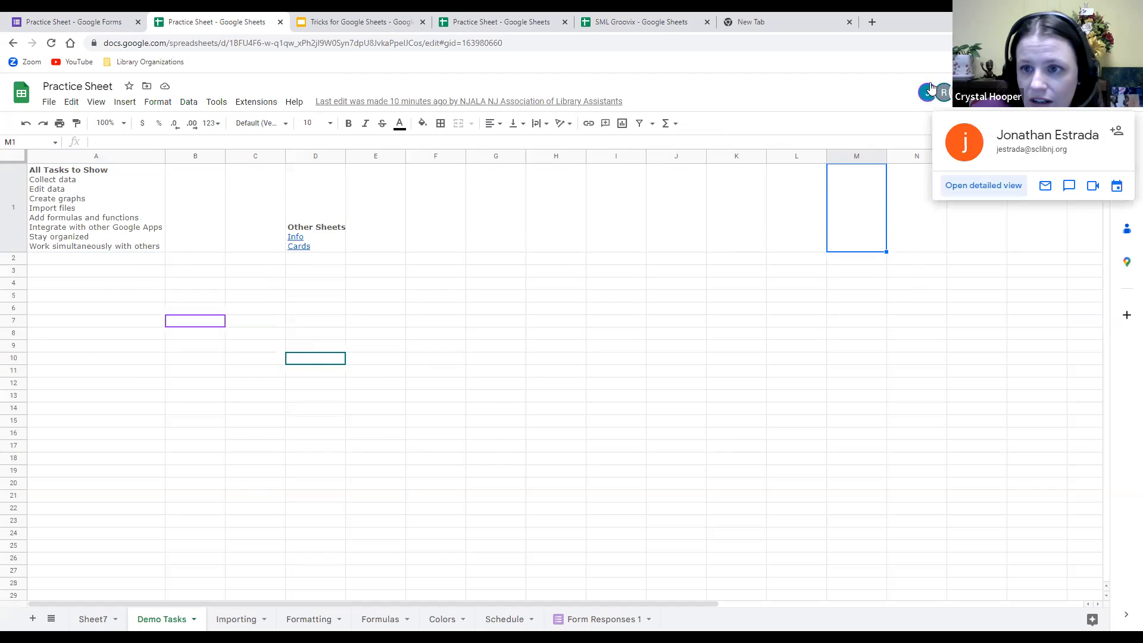
{"action": "mouse_move", "coordinate": [201, 328]}
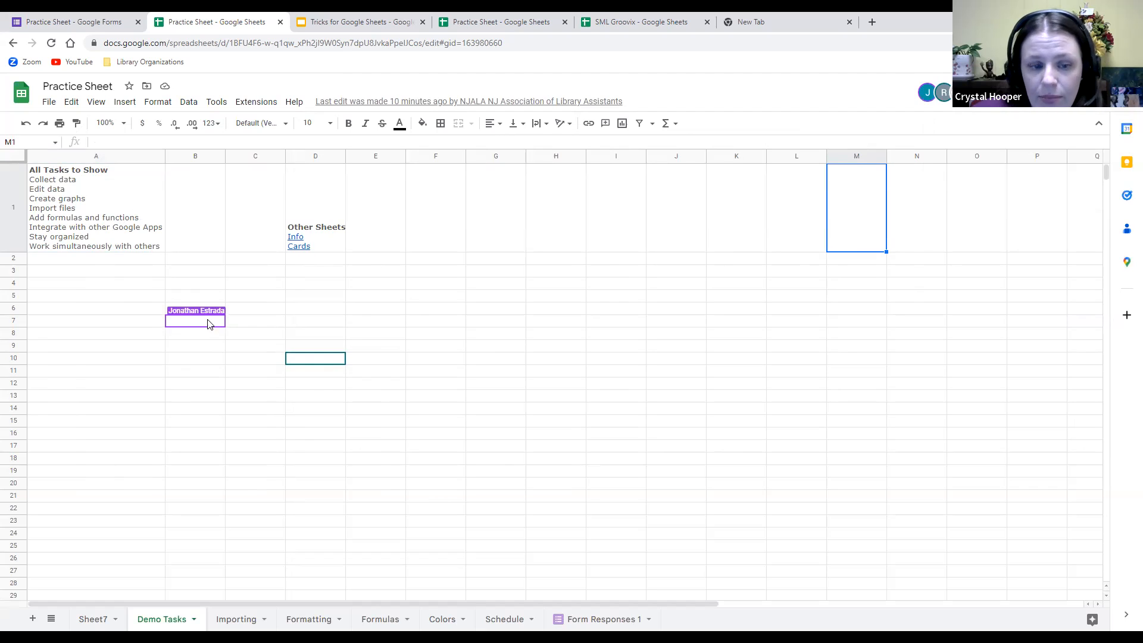
{"action": "mouse_move", "coordinate": [337, 362]}
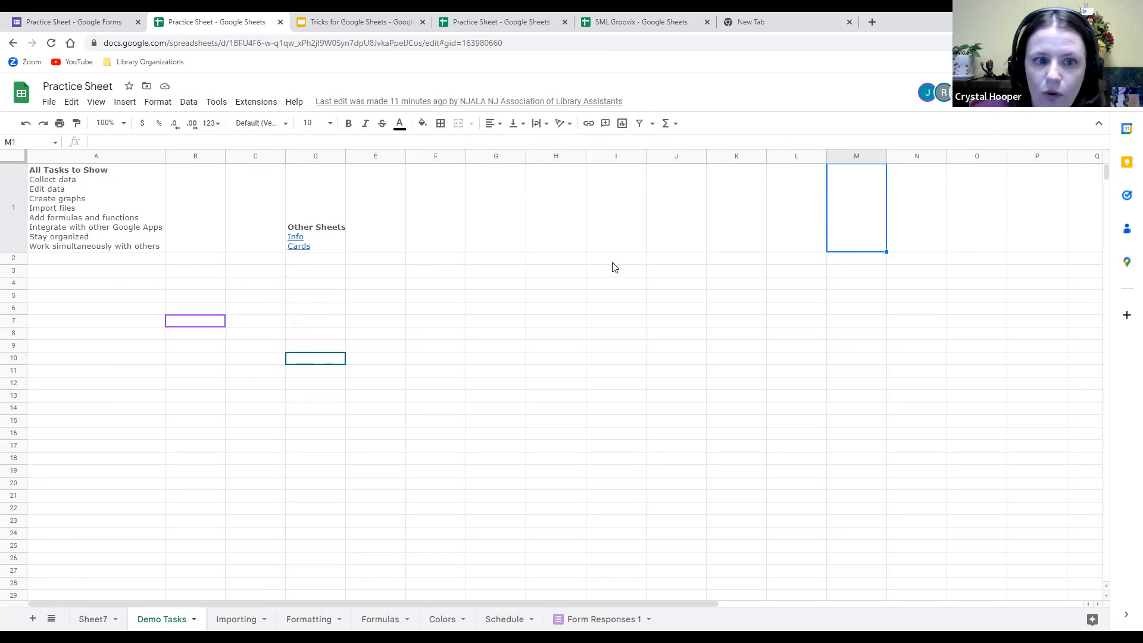
Select the March 1, 8:51 PM version and view its Importing and Formatting sheets.
{"action": "left_click", "coordinate": [416, 103]}
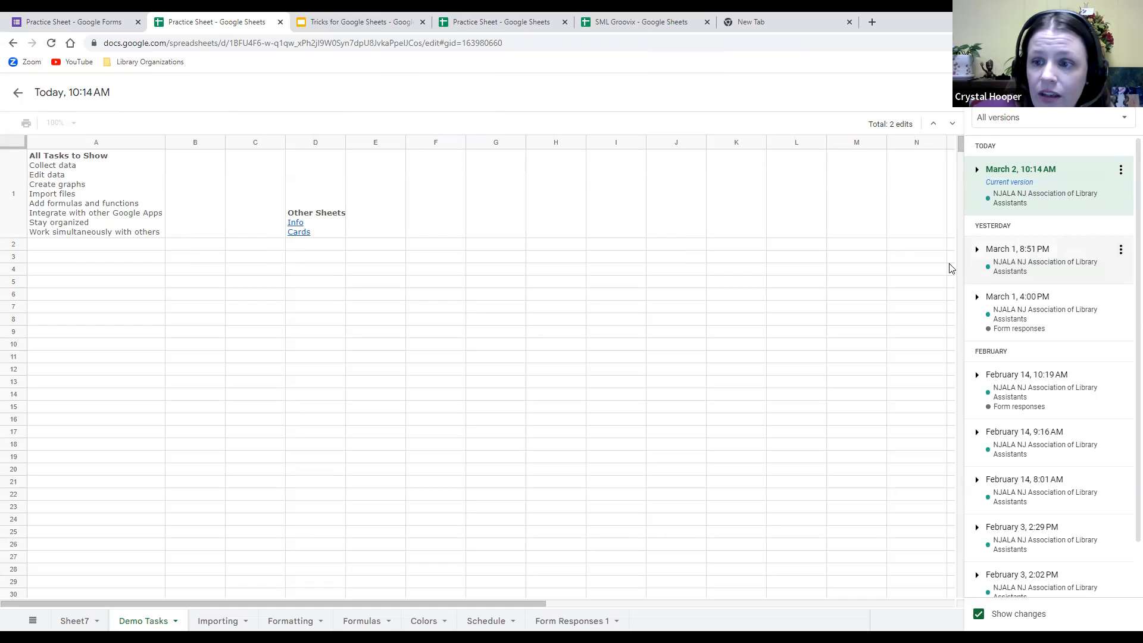
{"action": "left_click", "coordinate": [1007, 266]}
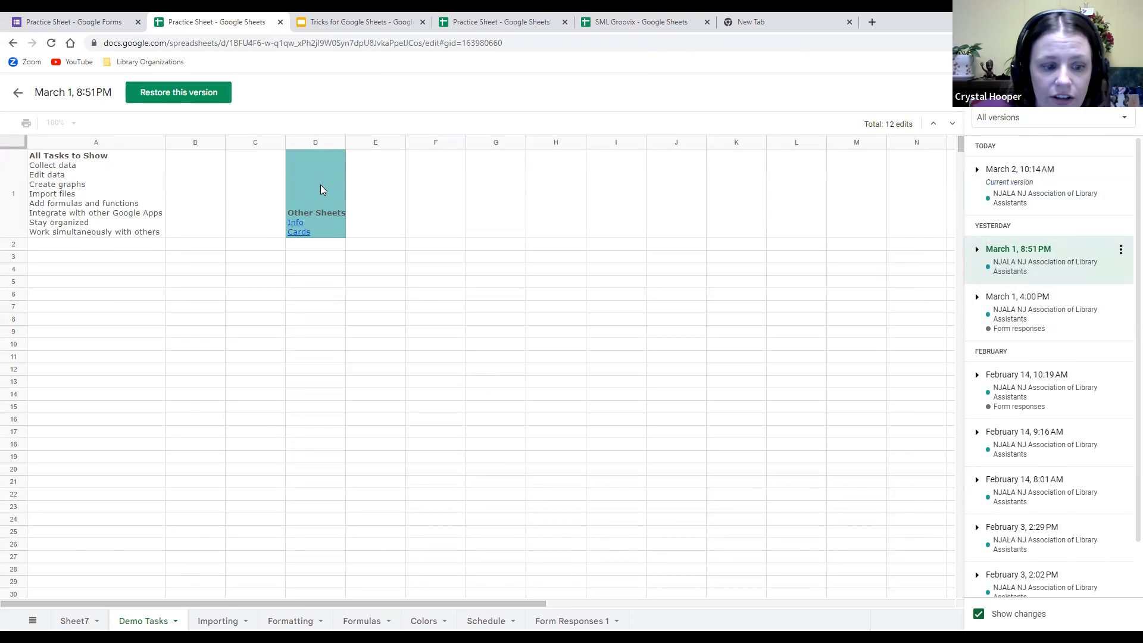
{"action": "left_click", "coordinate": [212, 622]}
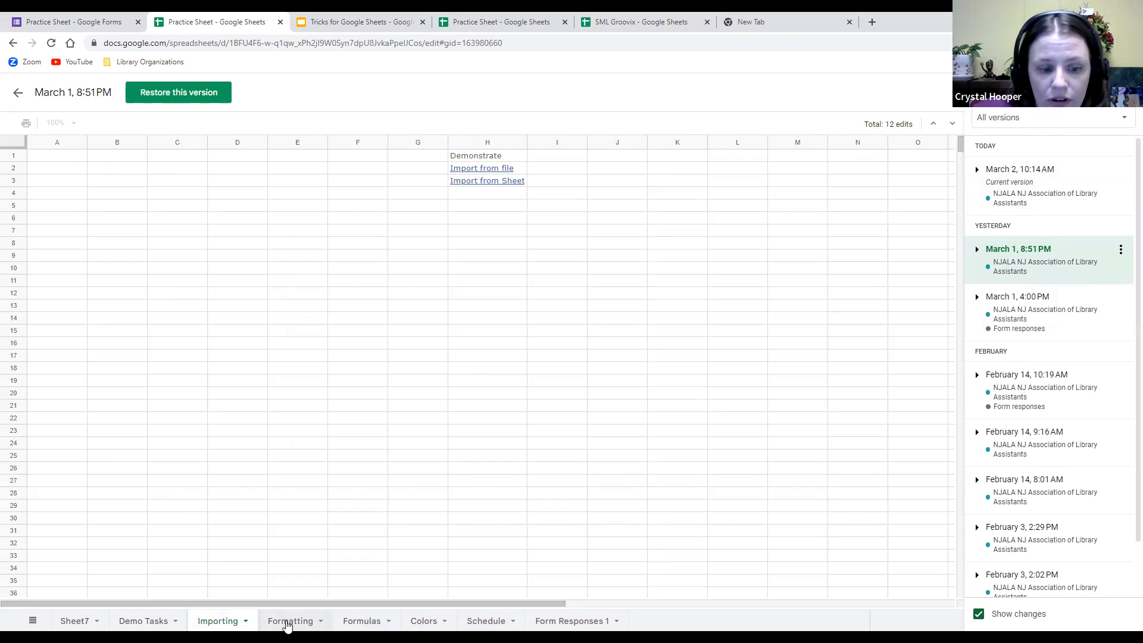
{"action": "left_click", "coordinate": [288, 623]}
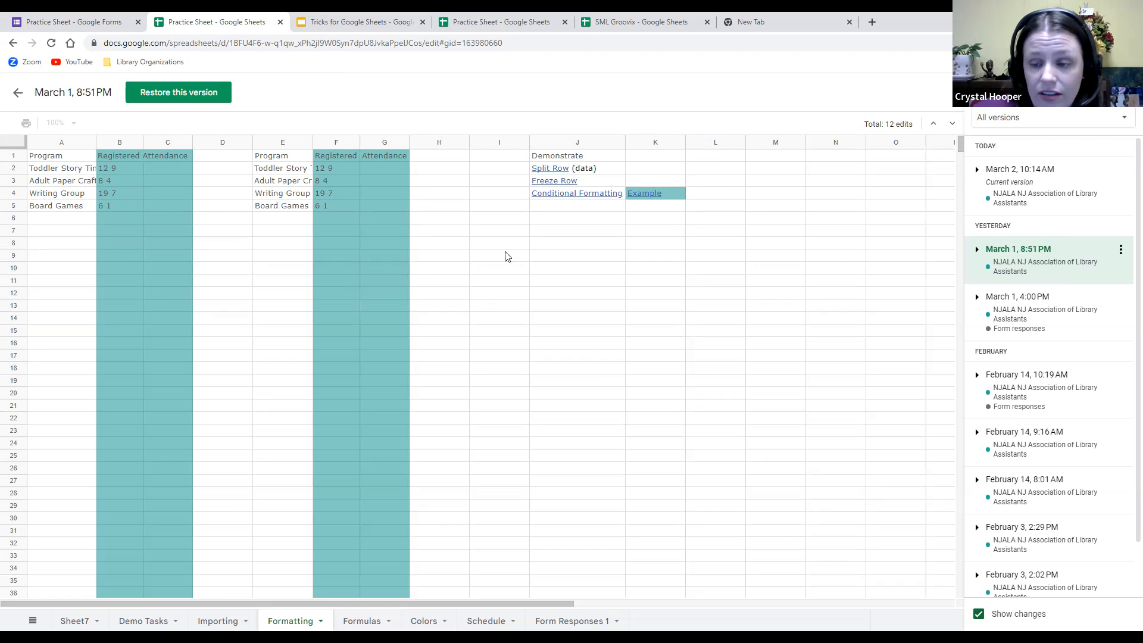
{"action": "scroll", "coordinate": [1062, 387], "scroll_direction": "down", "scroll_amount": 1}
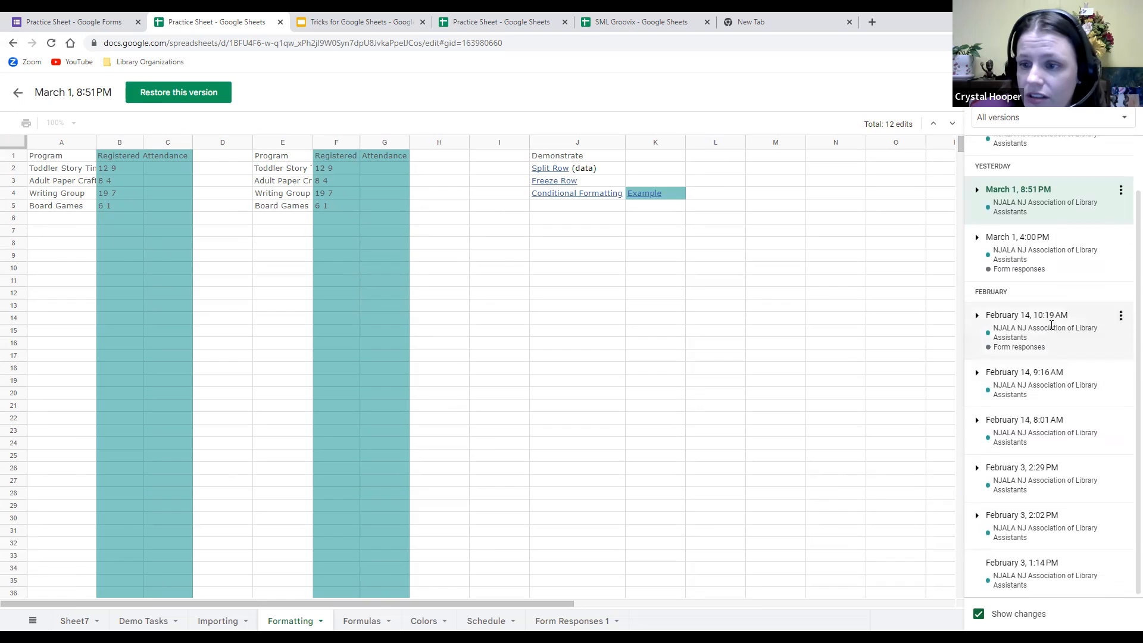
View the February 14 10:19 AM and February 3 1:14/2:02 PM versions, then exit history.
{"action": "left_click", "coordinate": [1051, 324]}
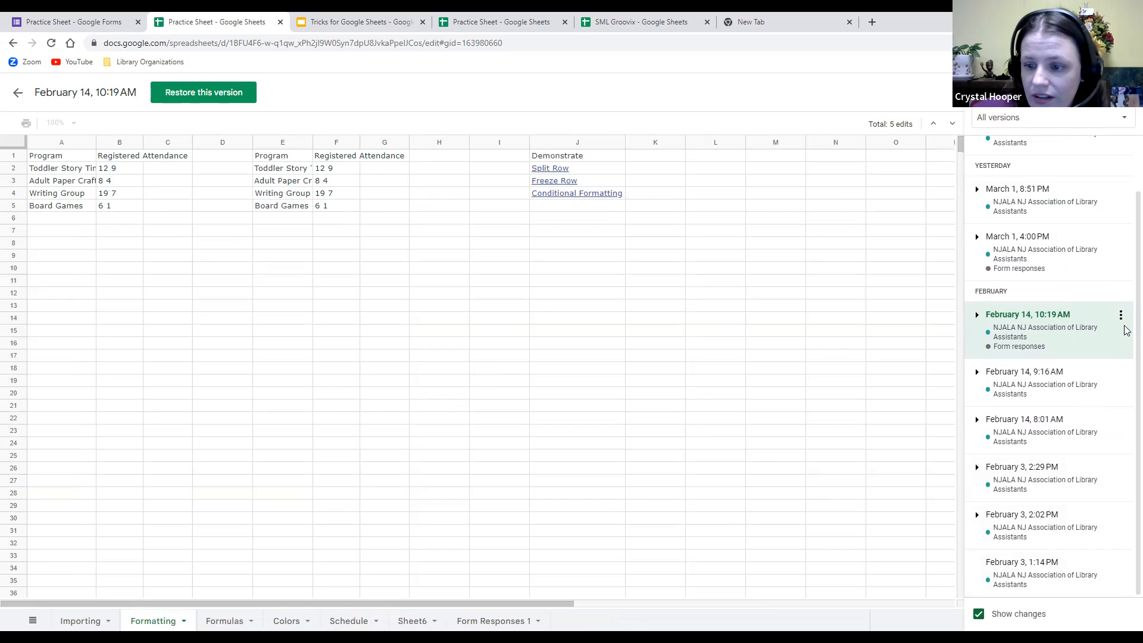
{"action": "left_click", "coordinate": [1064, 567]}
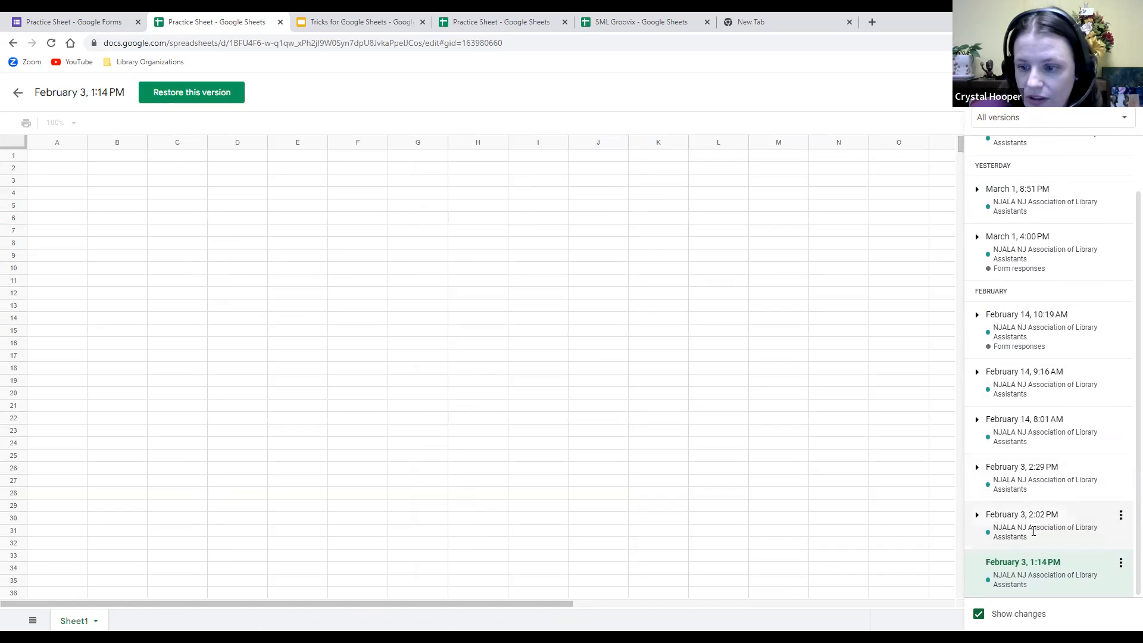
{"action": "left_click", "coordinate": [1033, 531]}
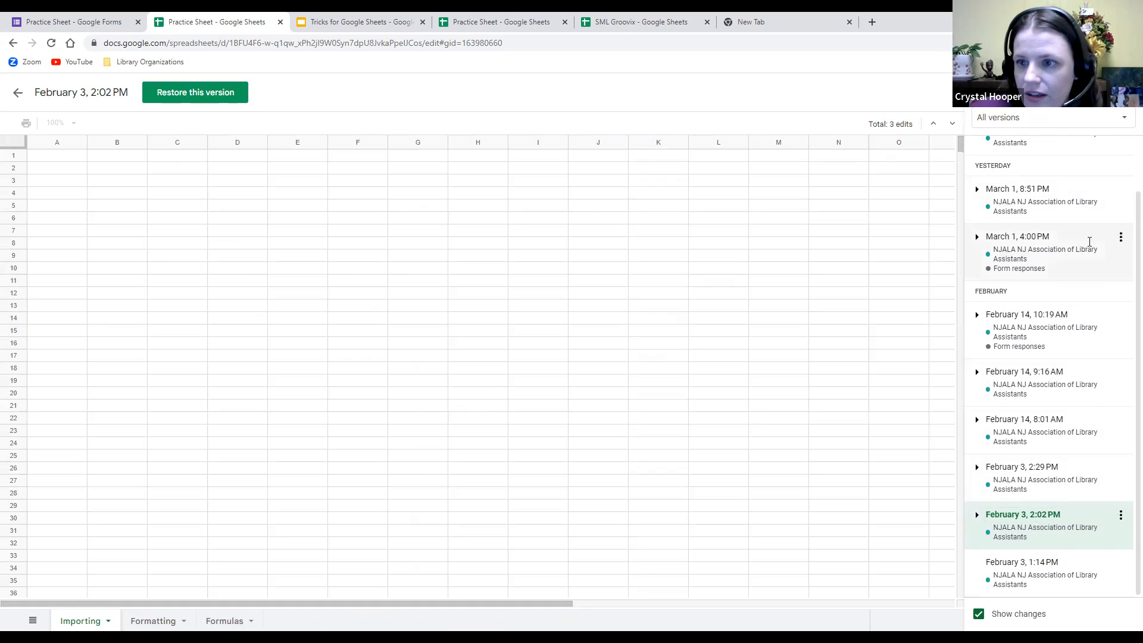
{"action": "scroll", "coordinate": [1090, 241], "scroll_direction": "up", "scroll_amount": 1}
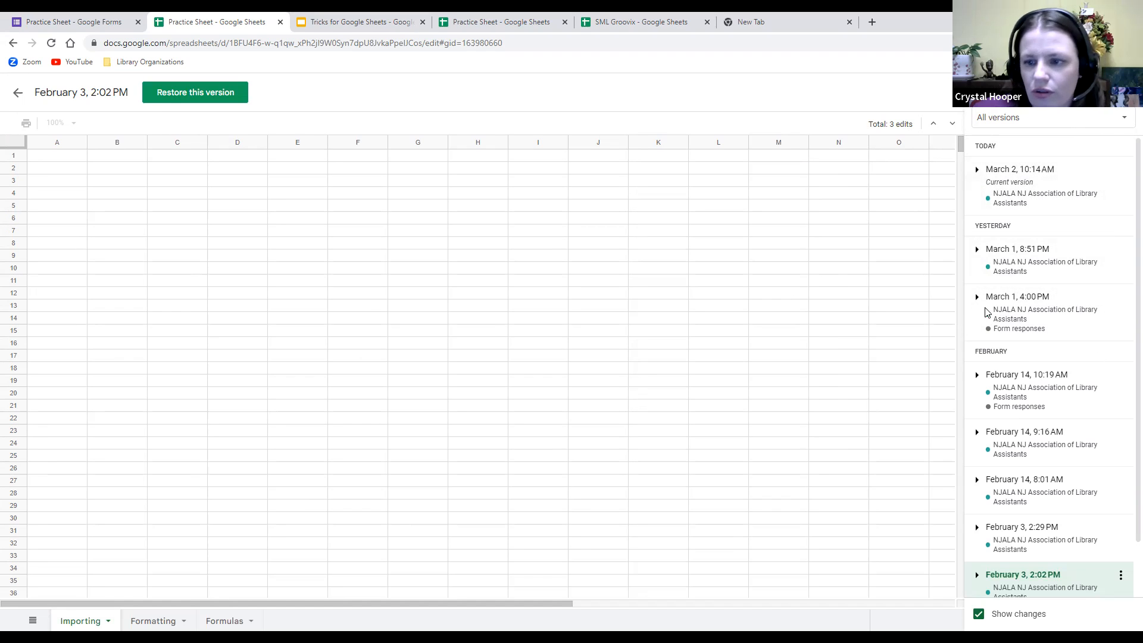
{"action": "left_click", "coordinate": [15, 93]}
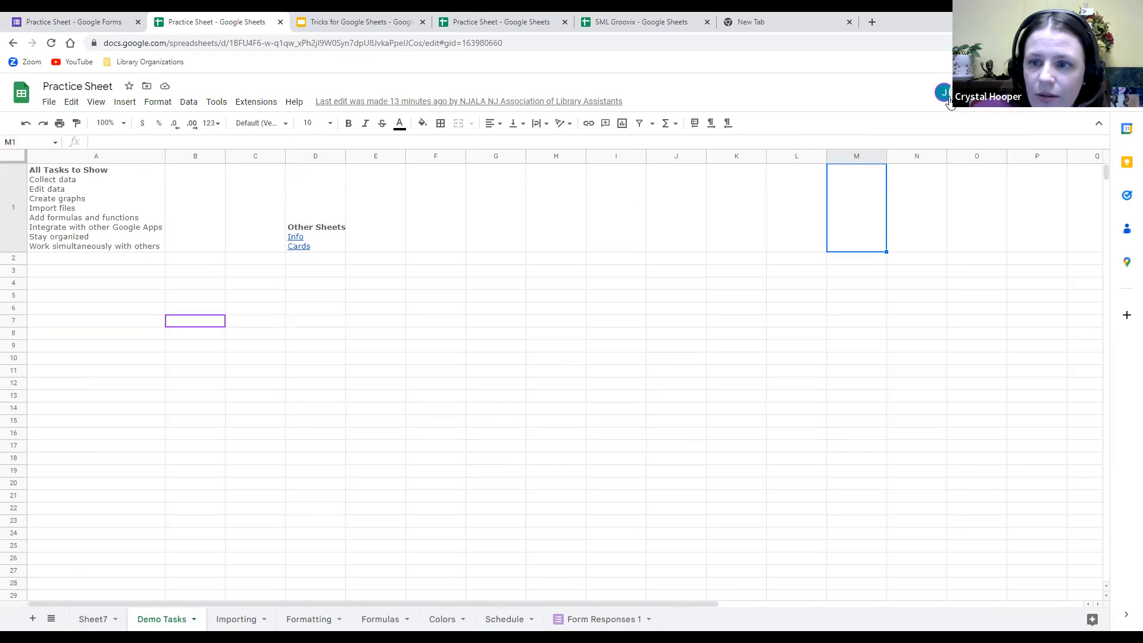
Enter 'hi' in cell I1, undo it with Ctrl+Z, then redo it with Ctrl+Y.
{"action": "mouse_move", "coordinate": [215, 324]}
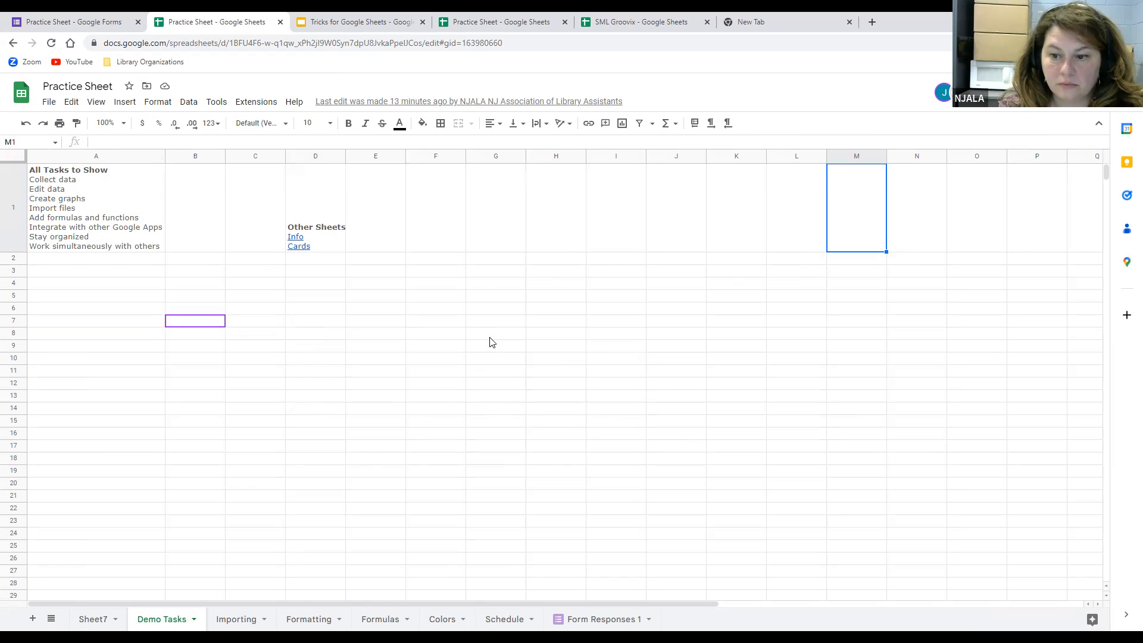
{"action": "left_click", "coordinate": [610, 235]}
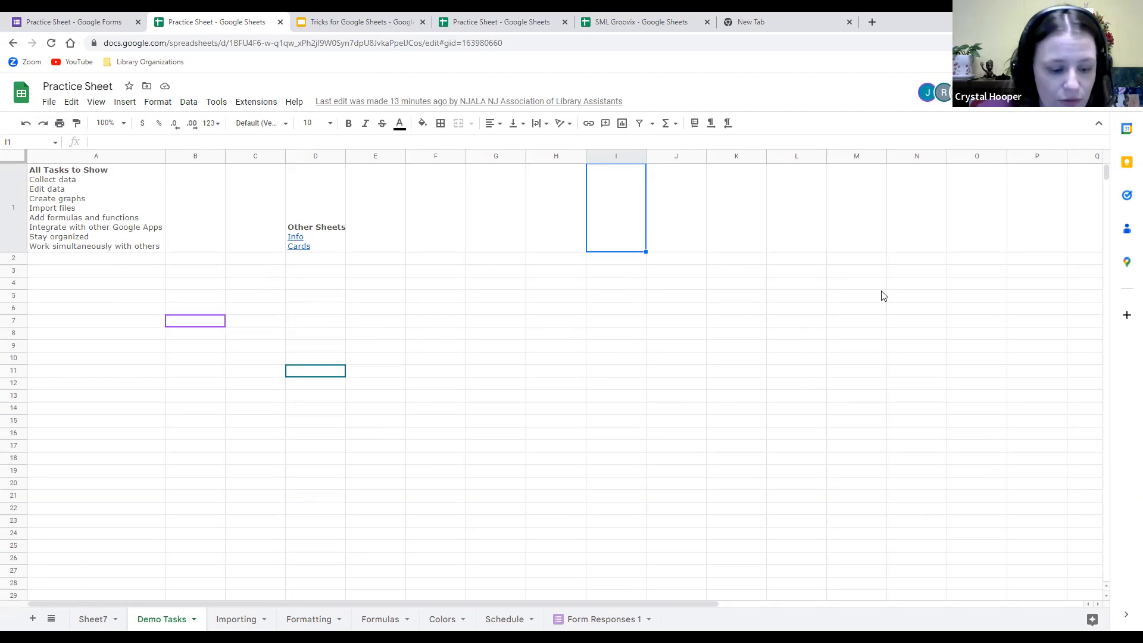
{"action": "type", "text": "hi"}
{"action": "left_click", "coordinate": [660, 205]}
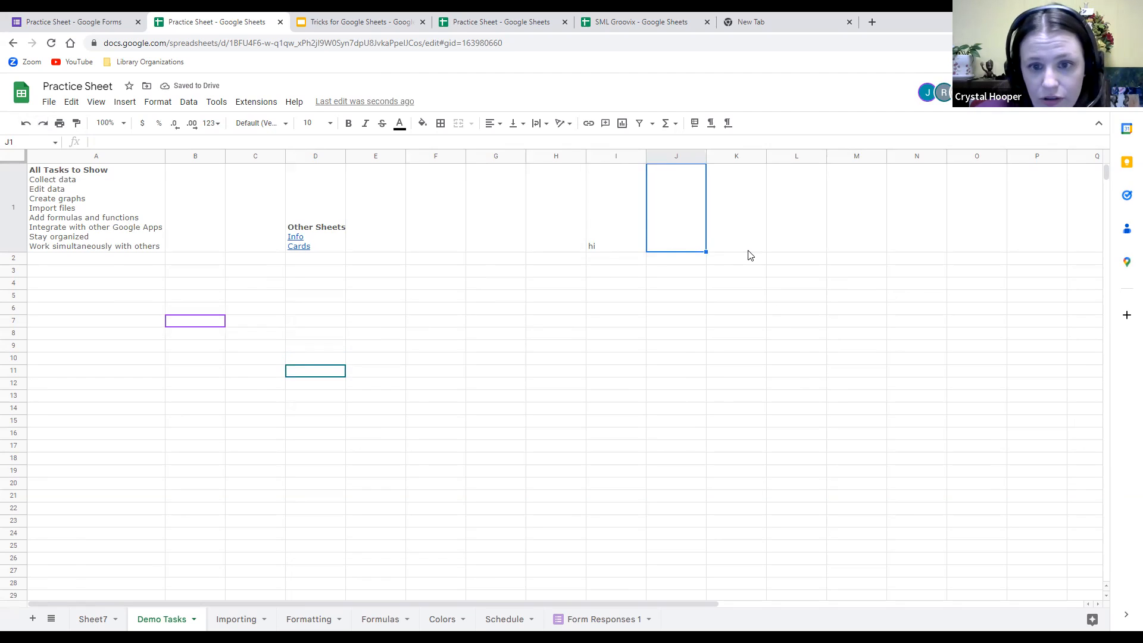
{"action": "key", "text": "ctrl+z"}
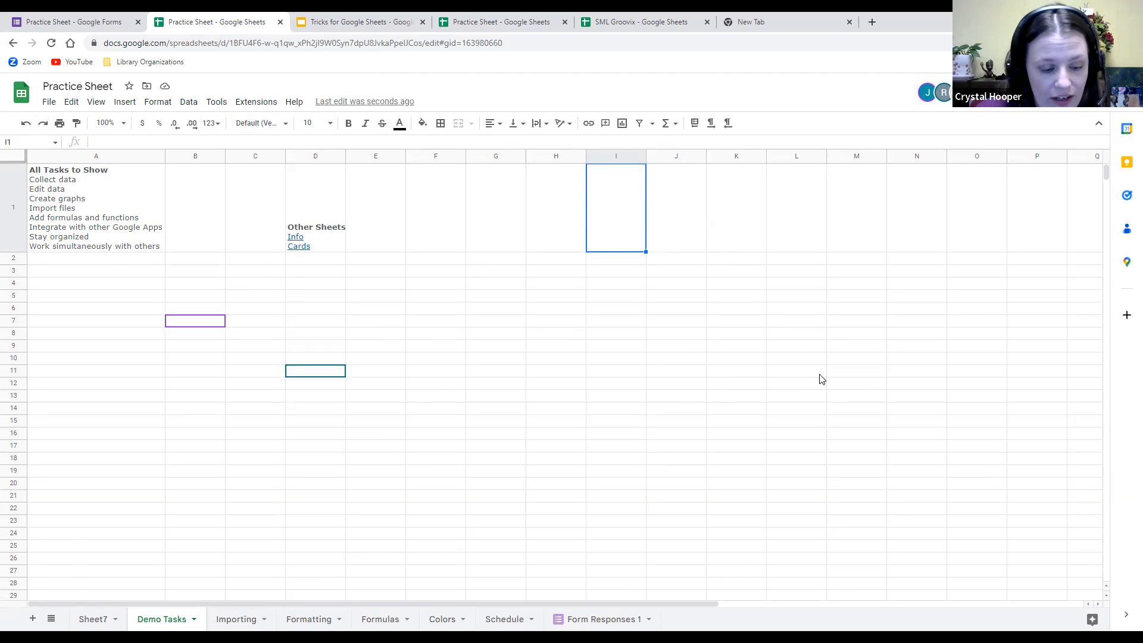
{"action": "key", "text": "ctrl+y"}
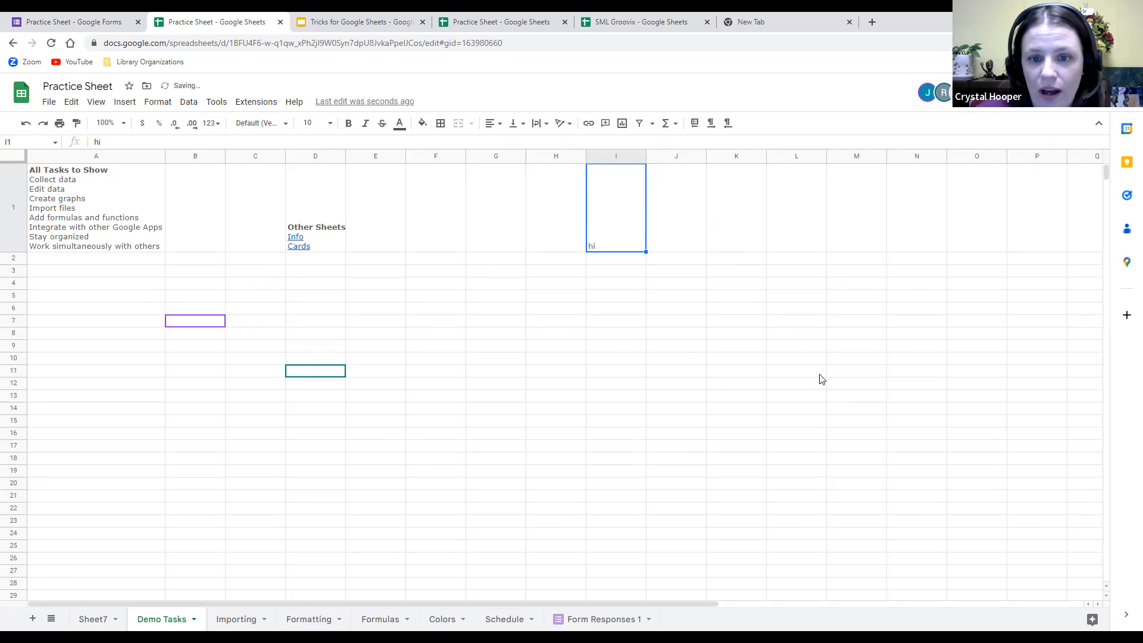
{"action": "left_click", "coordinate": [741, 241]}
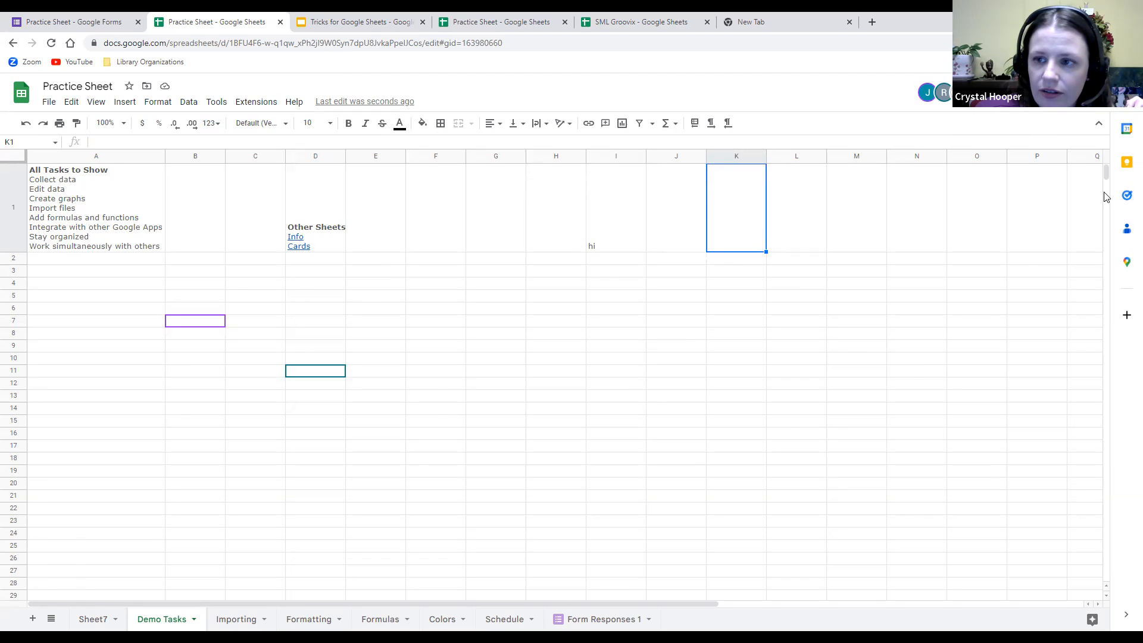
In the share settings, make one collaborator a Commenter and the last one a Viewer.
{"action": "left_click", "coordinate": [1066, 92]}
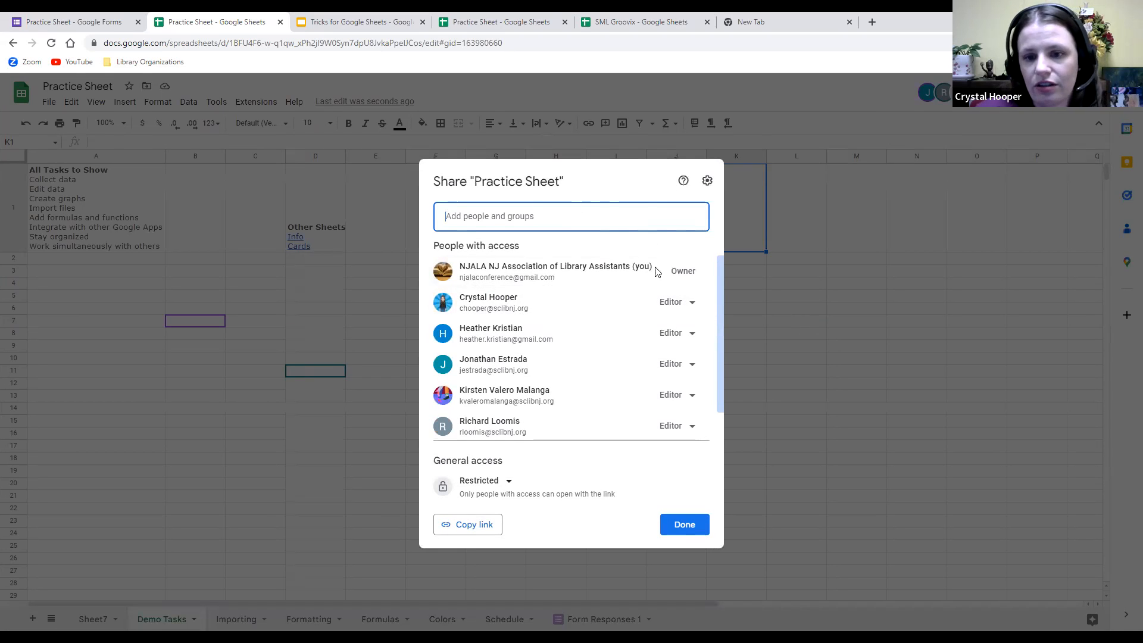
{"action": "scroll", "coordinate": [581, 319], "scroll_direction": "down", "scroll_amount": 1}
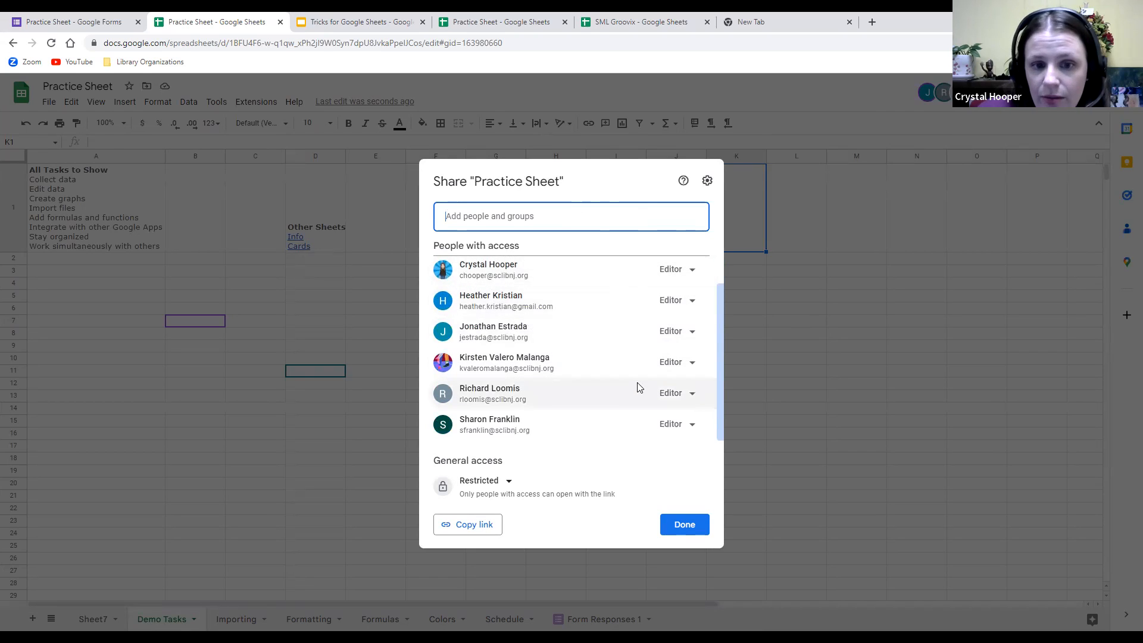
{"action": "scroll", "coordinate": [598, 375], "scroll_direction": "up", "scroll_amount": 1}
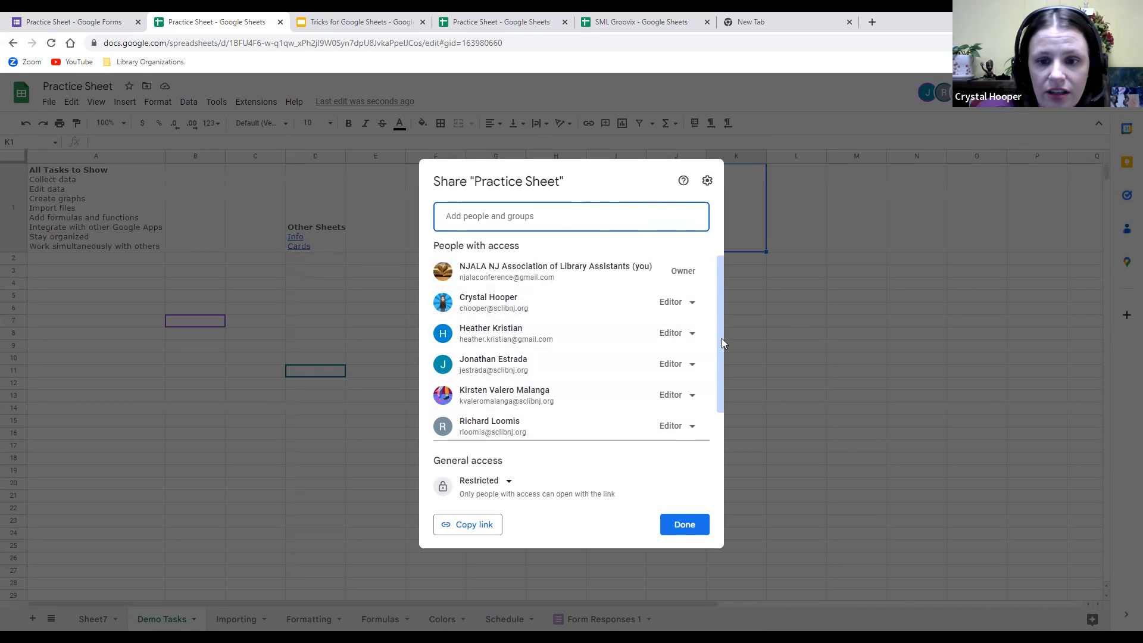
{"action": "left_click", "coordinate": [691, 333]}
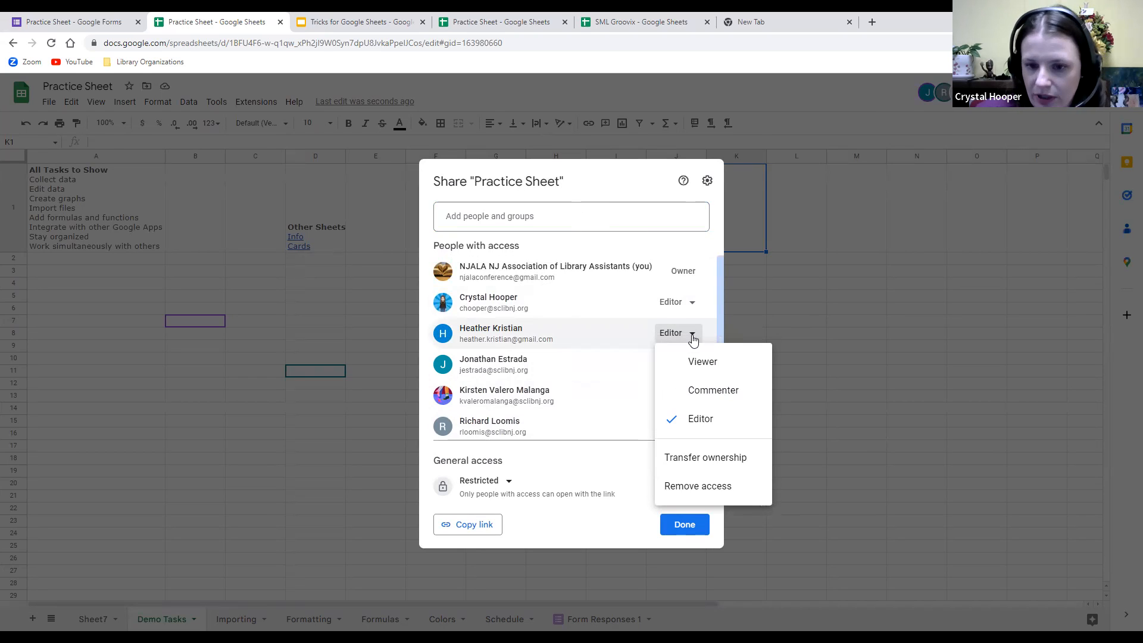
{"action": "left_click", "coordinate": [708, 390]}
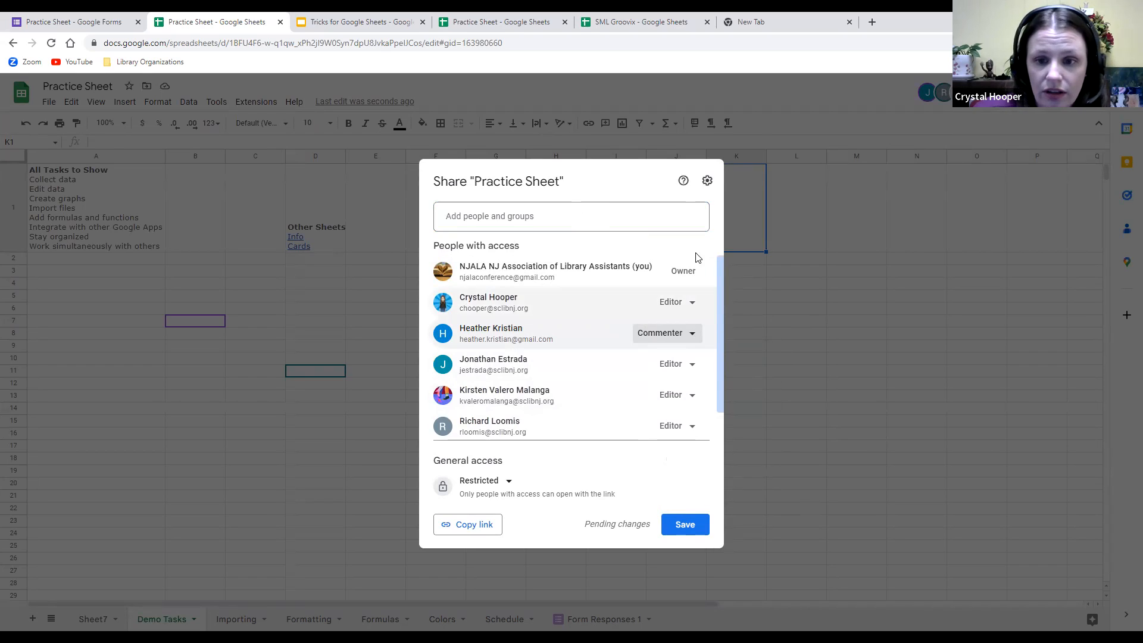
{"action": "scroll", "coordinate": [600, 365], "scroll_direction": "down", "scroll_amount": 1}
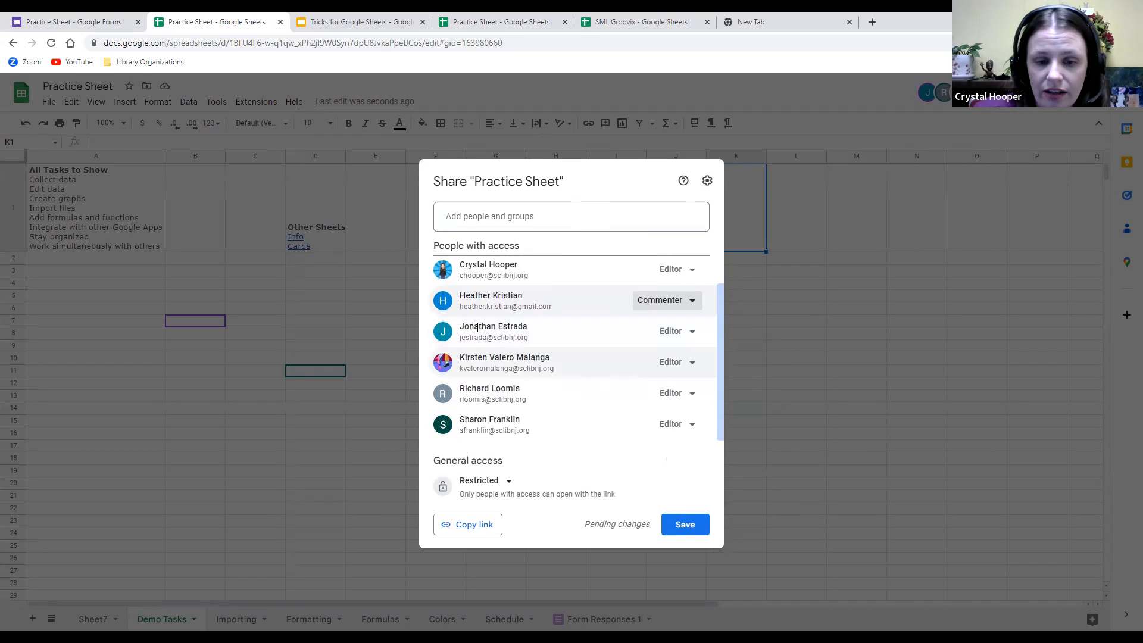
{"action": "left_click", "coordinate": [691, 424]}
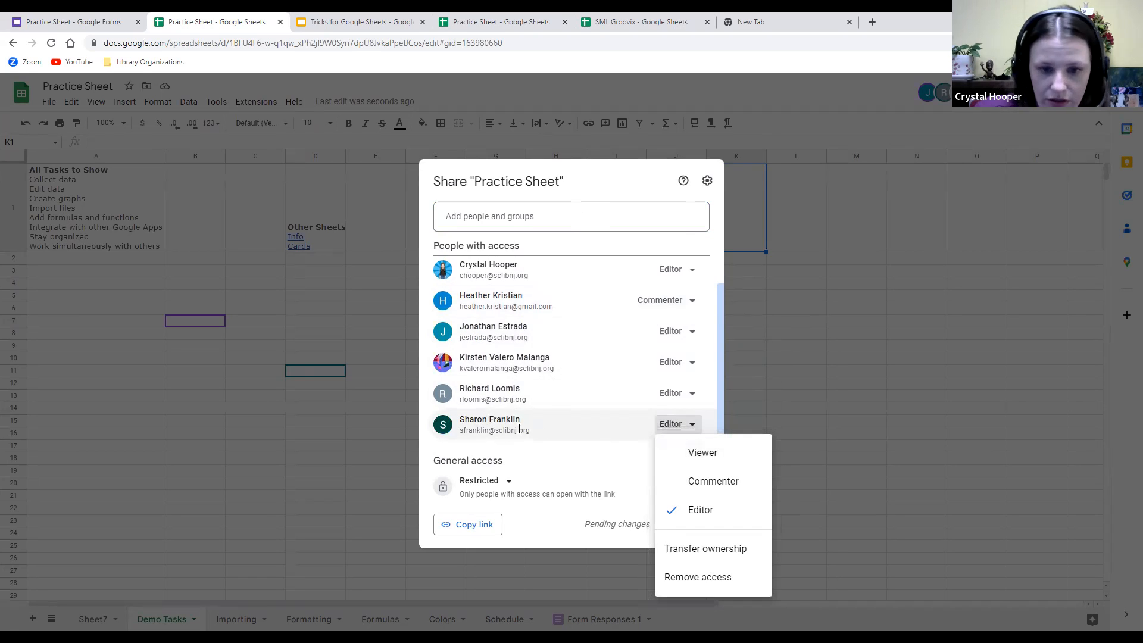
{"action": "left_click", "coordinate": [714, 453]}
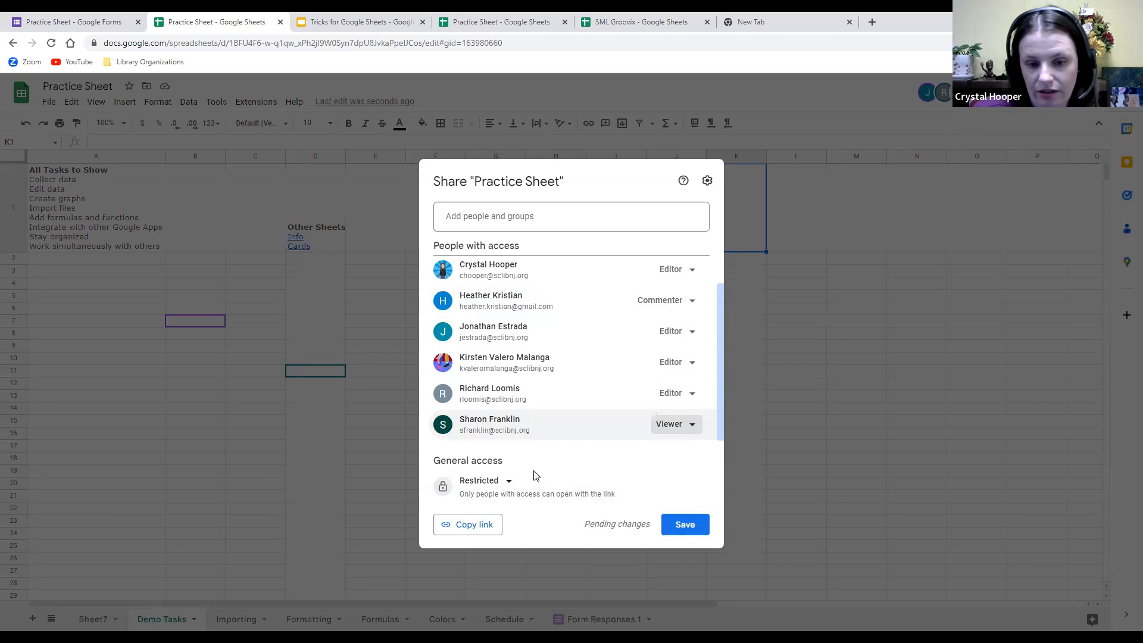
Change General access from Restricted to Anyone with the link, keeping the Viewer role.
{"action": "left_click", "coordinate": [509, 482]}
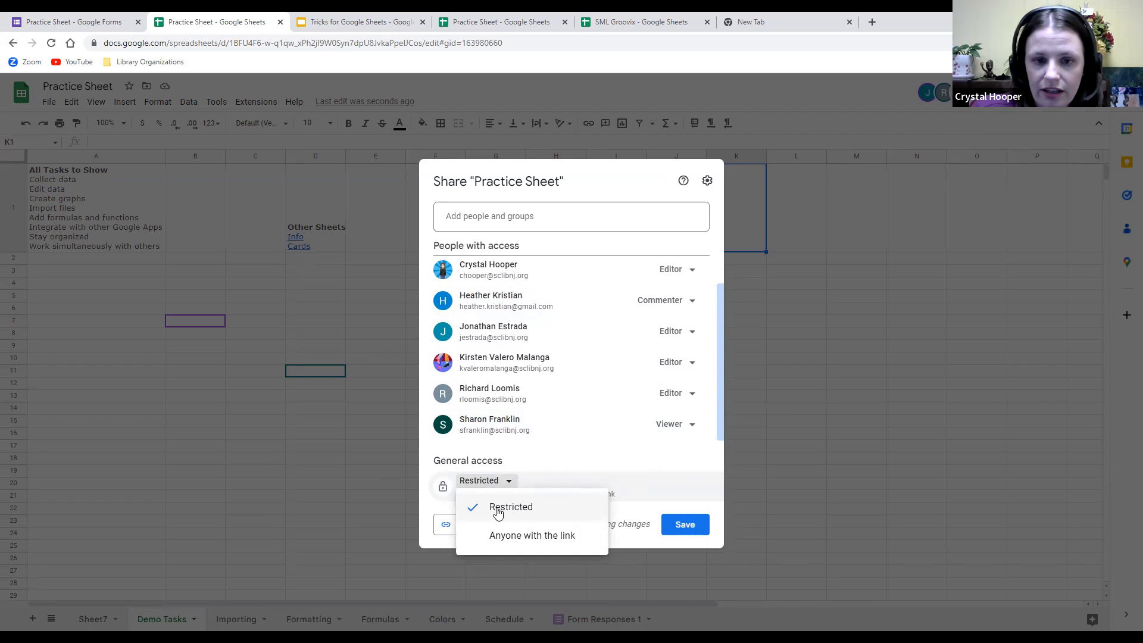
{"action": "left_click", "coordinate": [517, 537]}
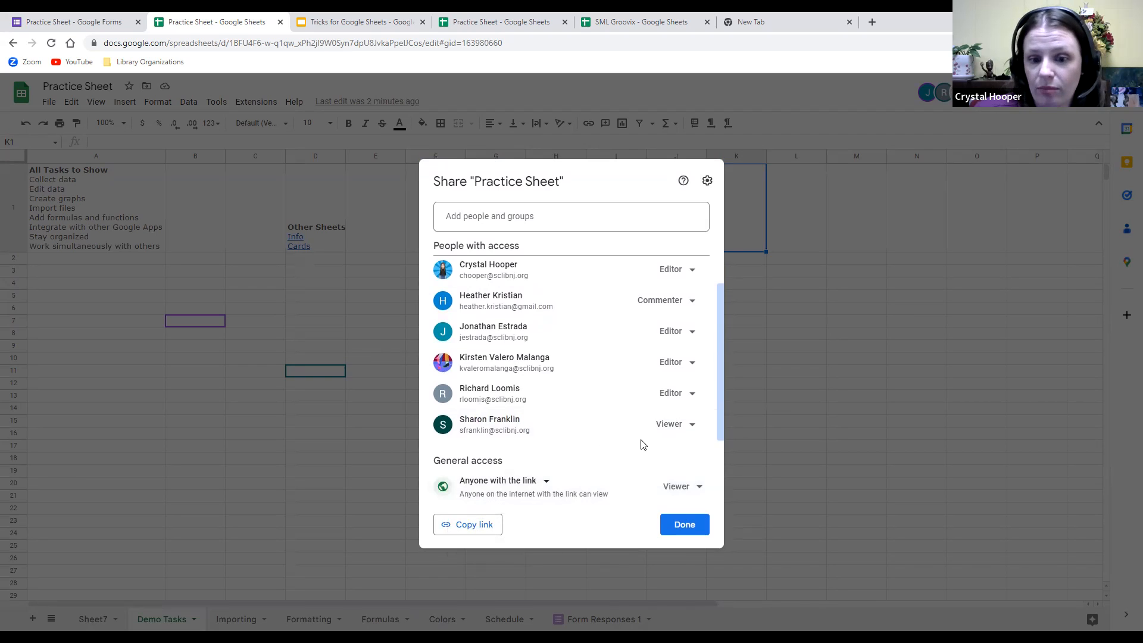
{"action": "left_click", "coordinate": [701, 488]}
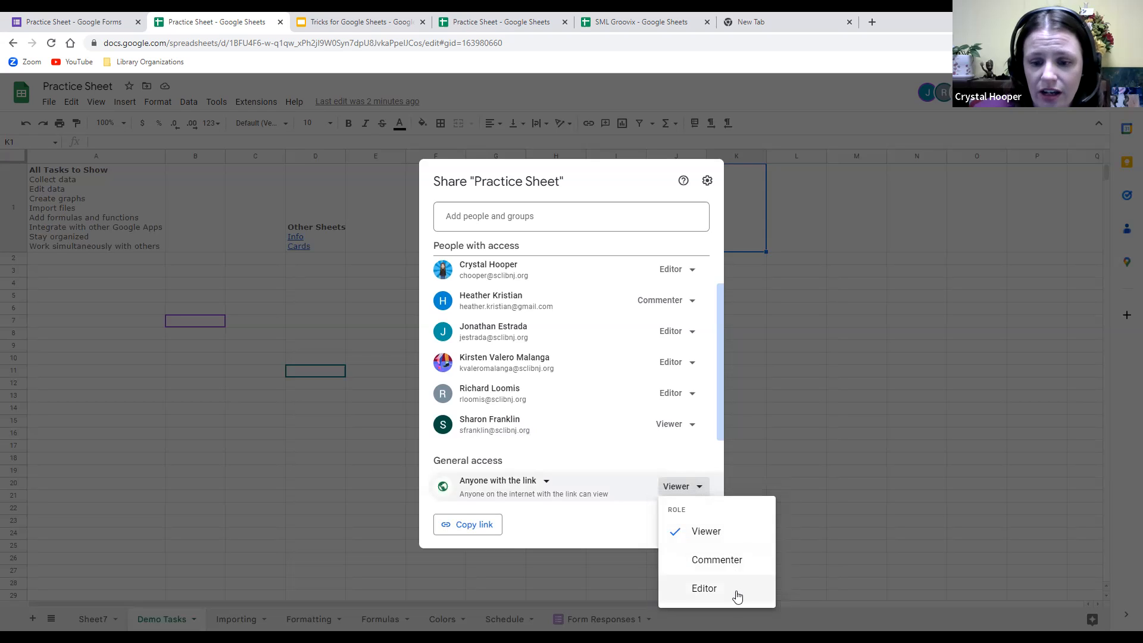
{"action": "left_click", "coordinate": [702, 500]}
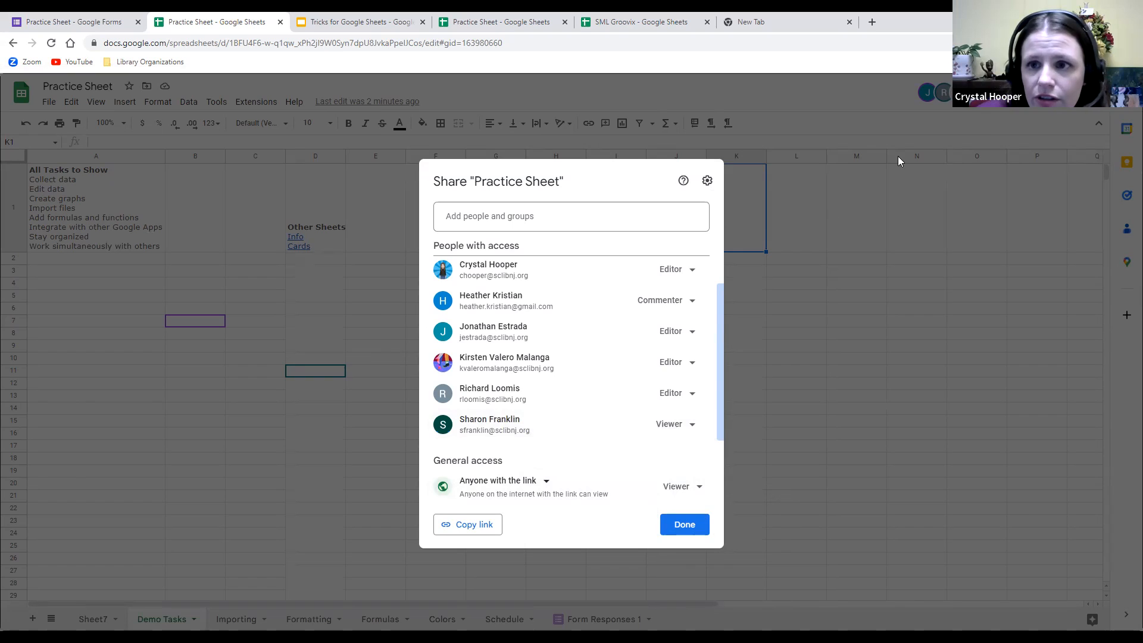
{"action": "left_click", "coordinate": [872, 22]}
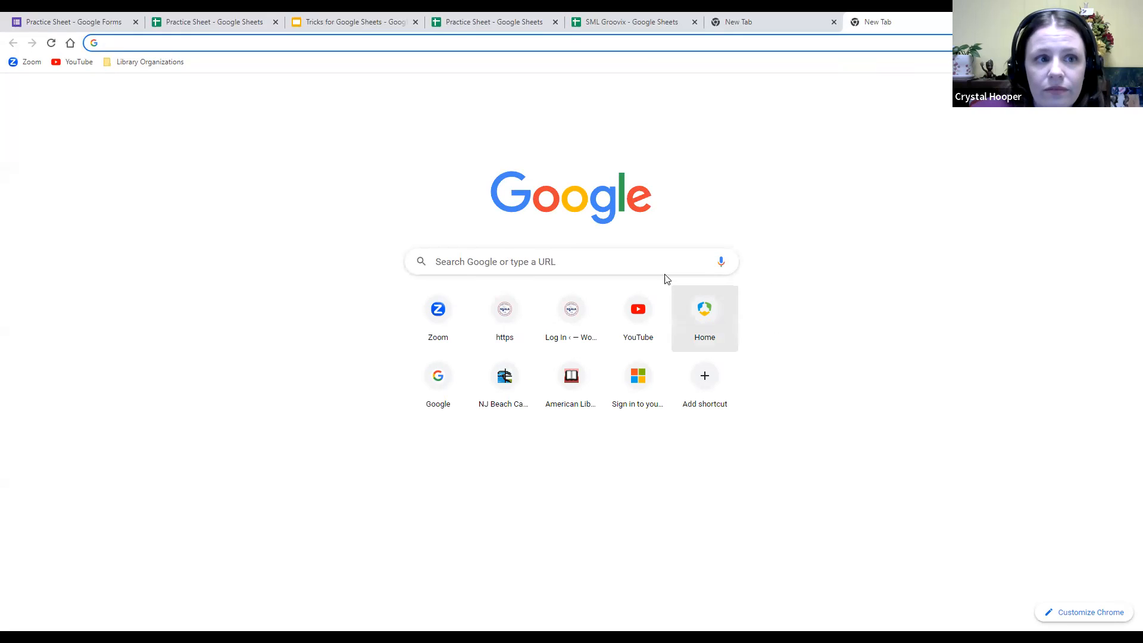
Search 'google sheets', go to the Google homepage, and open Sheets from the apps grid.
{"action": "type", "text": "google s"}
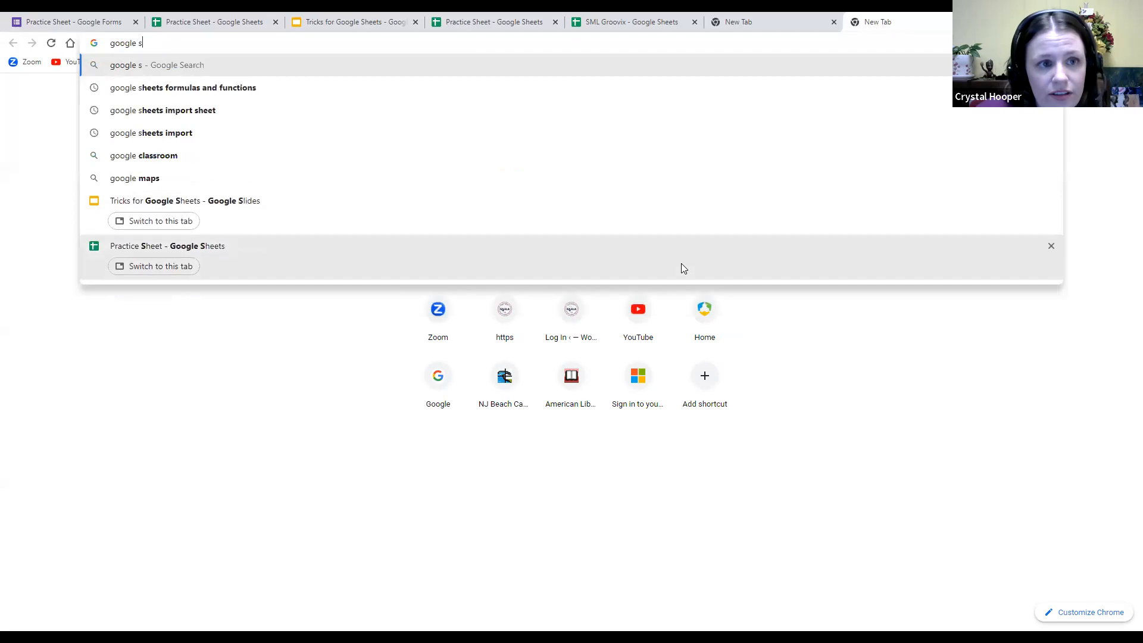
{"action": "type", "text": "heets"}
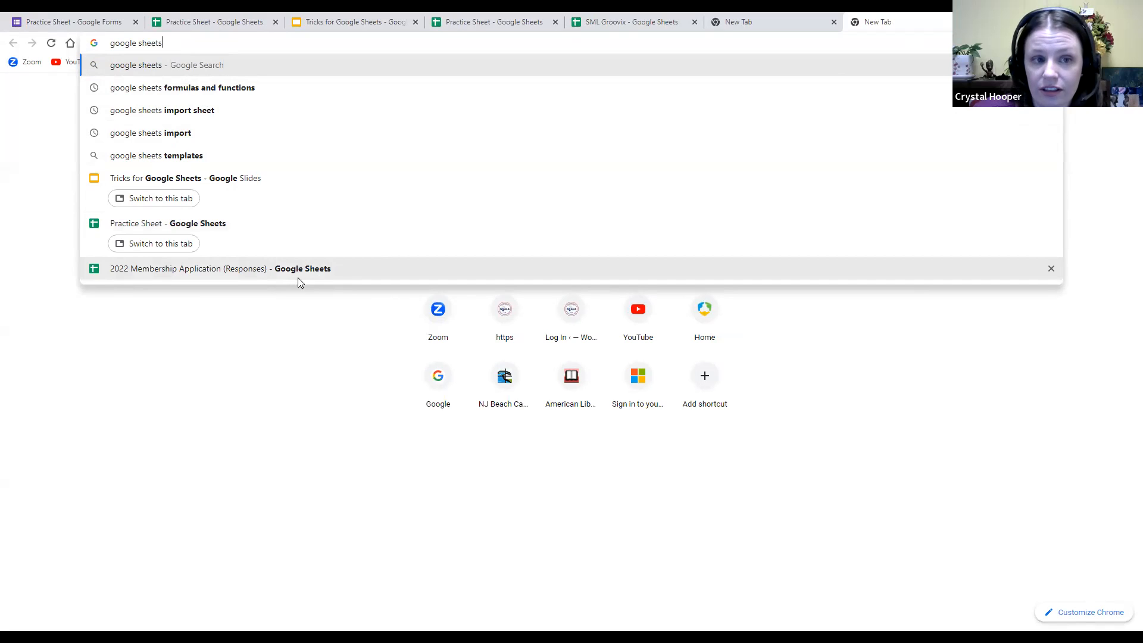
{"action": "key", "text": "Return"}
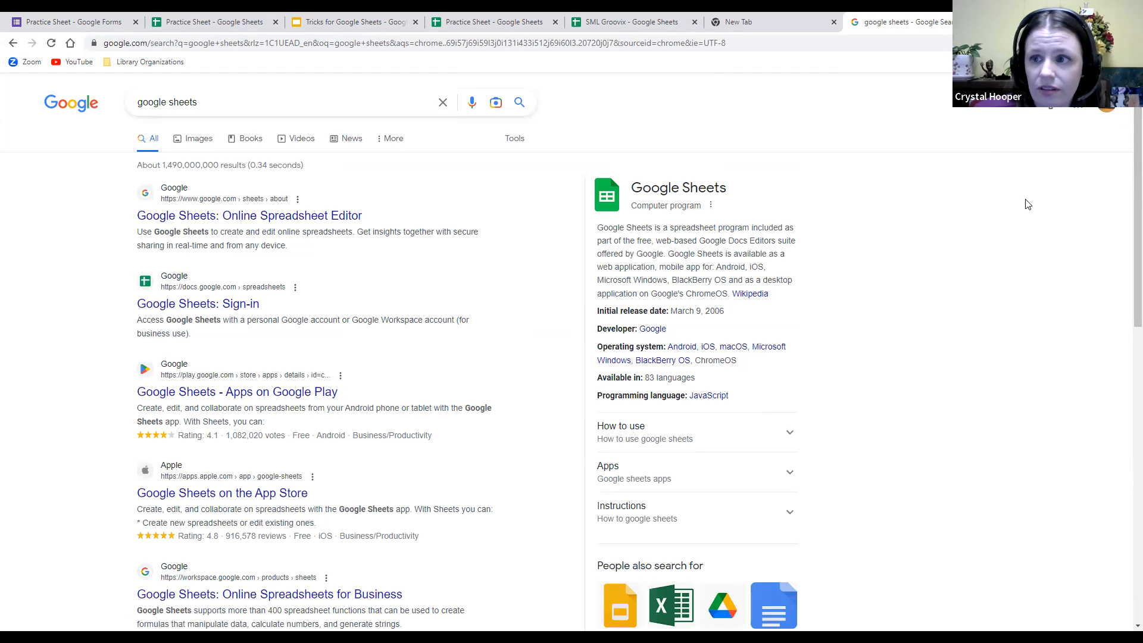
{"action": "left_click", "coordinate": [65, 103]}
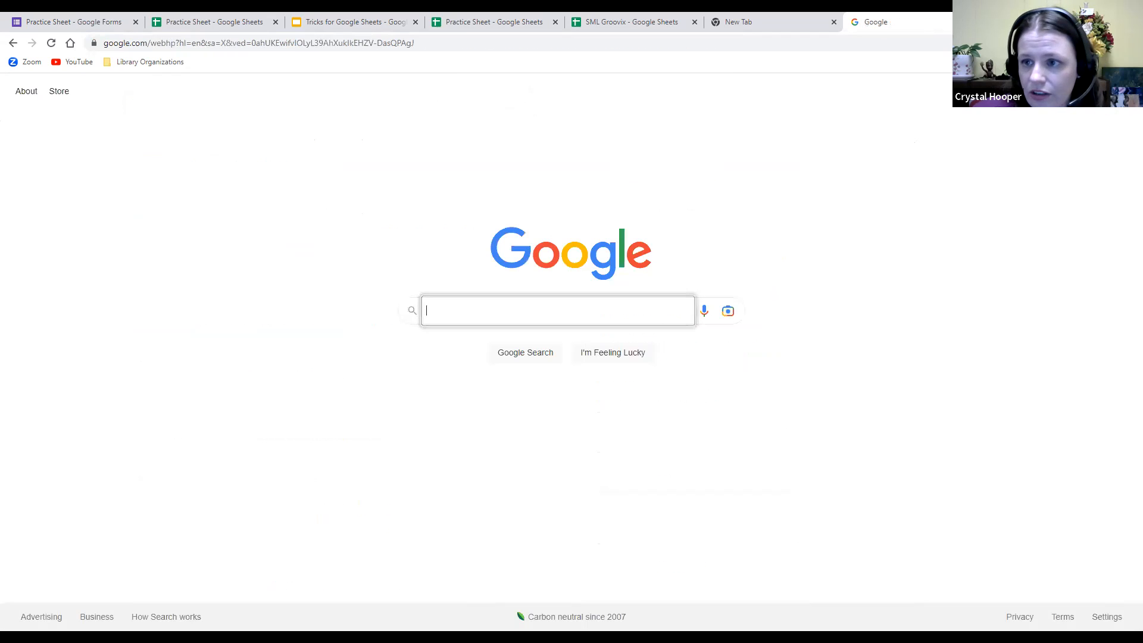
{"action": "left_click", "coordinate": [1094, 91]}
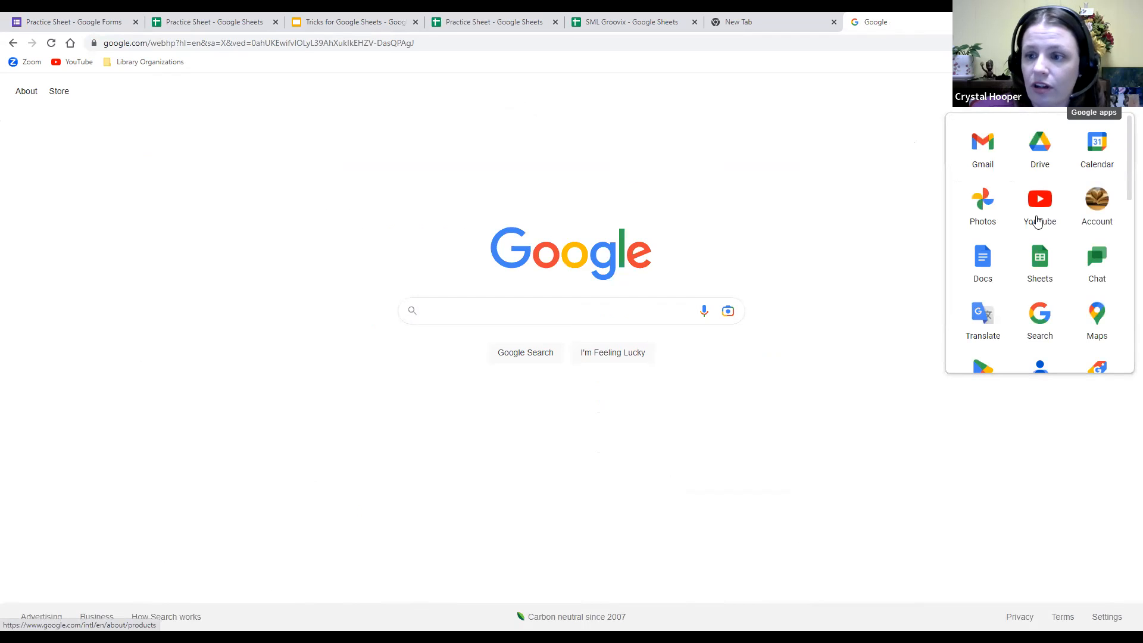
{"action": "scroll", "coordinate": [1062, 238], "scroll_direction": "down", "scroll_amount": 5}
{"action": "scroll", "coordinate": [1066, 225], "scroll_direction": "up", "scroll_amount": 5}
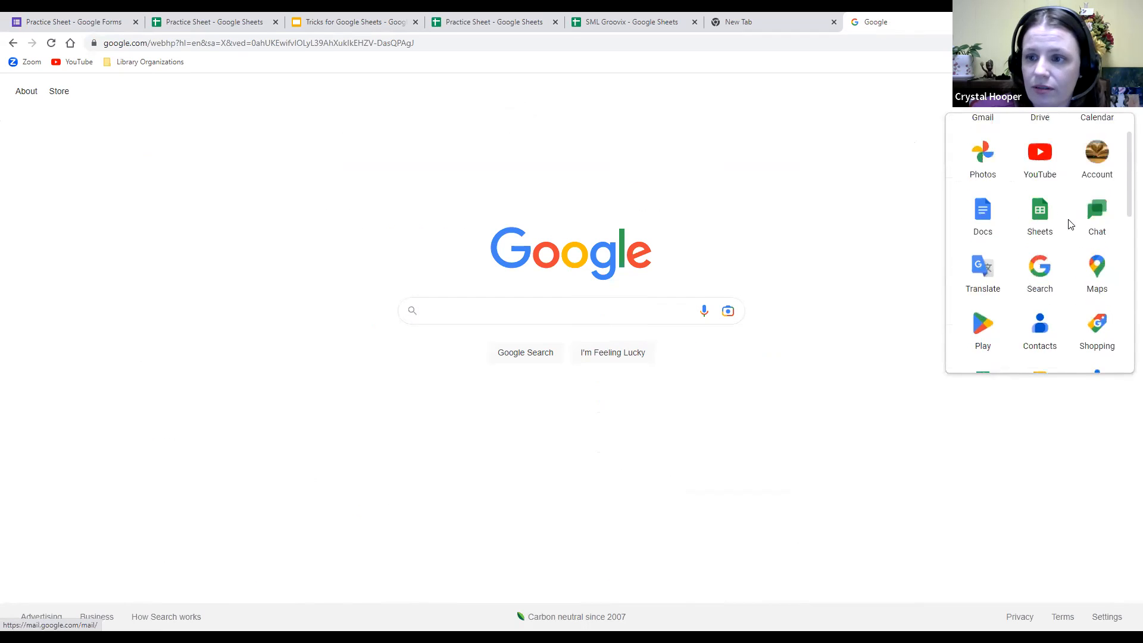
{"action": "left_click", "coordinate": [1042, 258]}
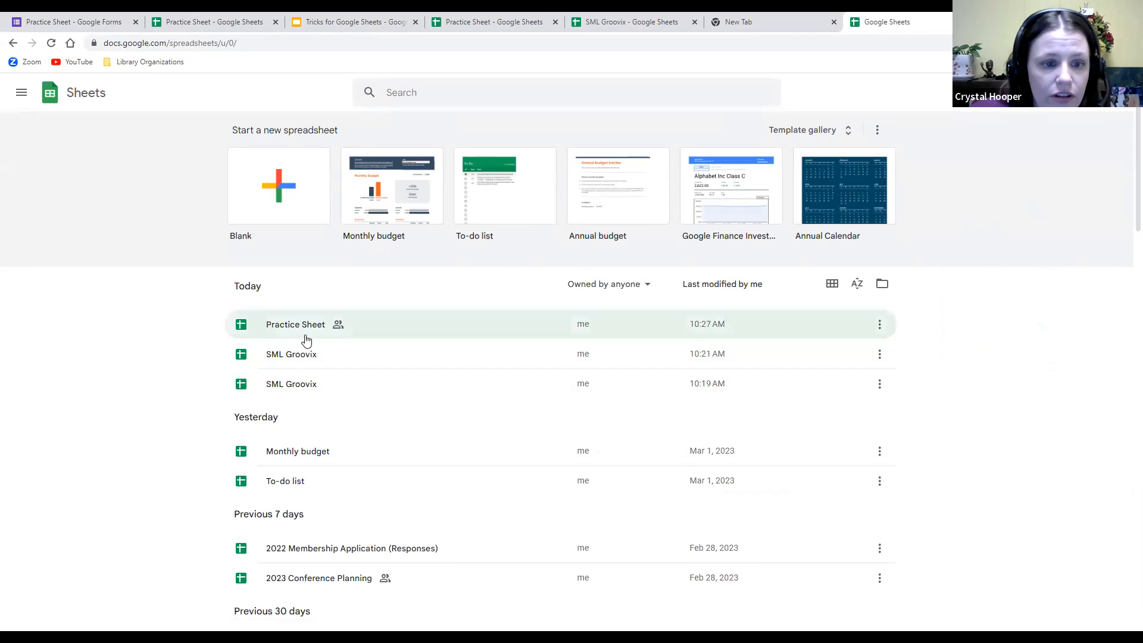
Browse the Sheets home page and create a new spreadsheet from the To-do list template.
{"action": "scroll", "coordinate": [298, 331], "scroll_direction": "down", "scroll_amount": 1}
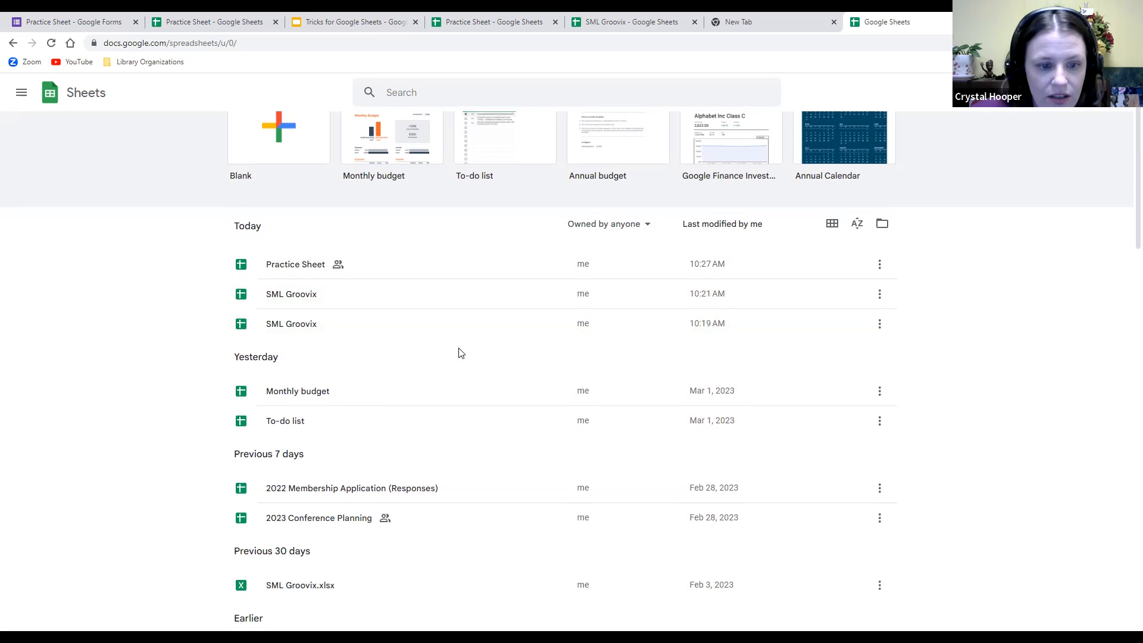
{"action": "scroll", "coordinate": [476, 351], "scroll_direction": "down", "scroll_amount": 4}
{"action": "scroll", "coordinate": [505, 351], "scroll_direction": "down", "scroll_amount": 15}
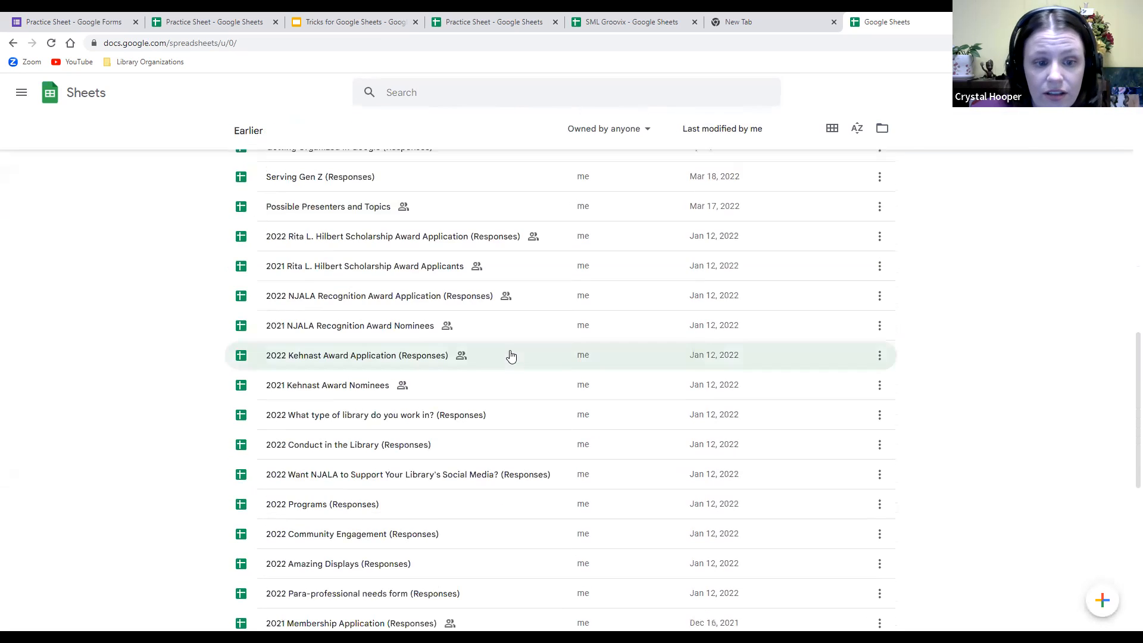
{"action": "scroll", "coordinate": [512, 356], "scroll_direction": "down", "scroll_amount": 3}
{"action": "scroll", "coordinate": [511, 358], "scroll_direction": "up", "scroll_amount": 13}
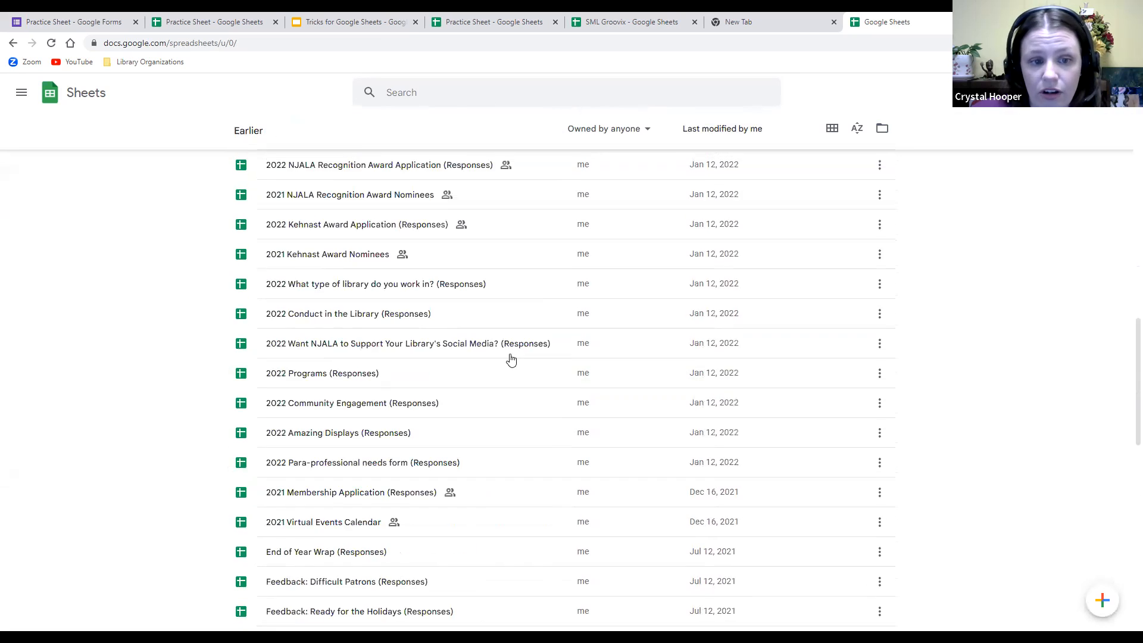
{"action": "scroll", "coordinate": [506, 361], "scroll_direction": "up", "scroll_amount": 6}
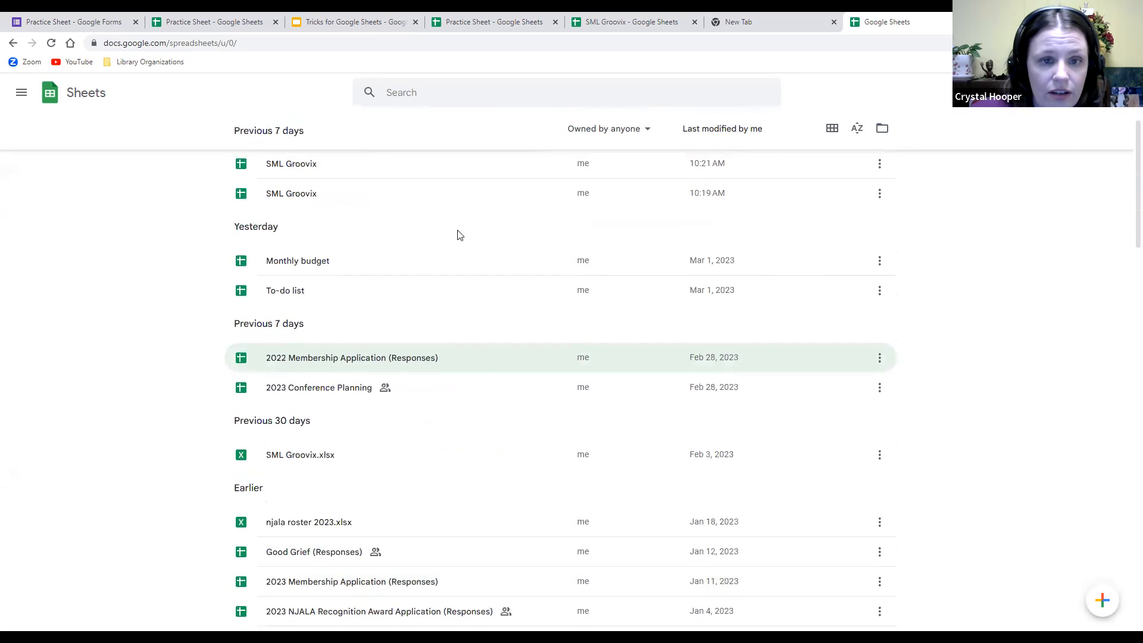
{"action": "scroll", "coordinate": [461, 244], "scroll_direction": "up", "scroll_amount": 7}
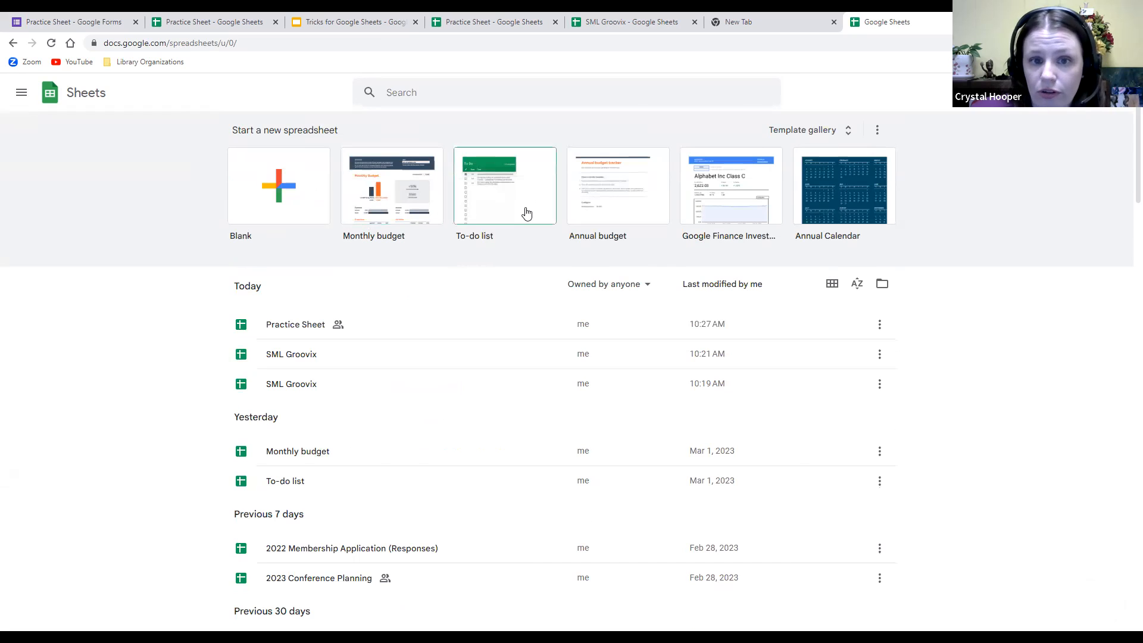
{"action": "left_click", "coordinate": [508, 201]}
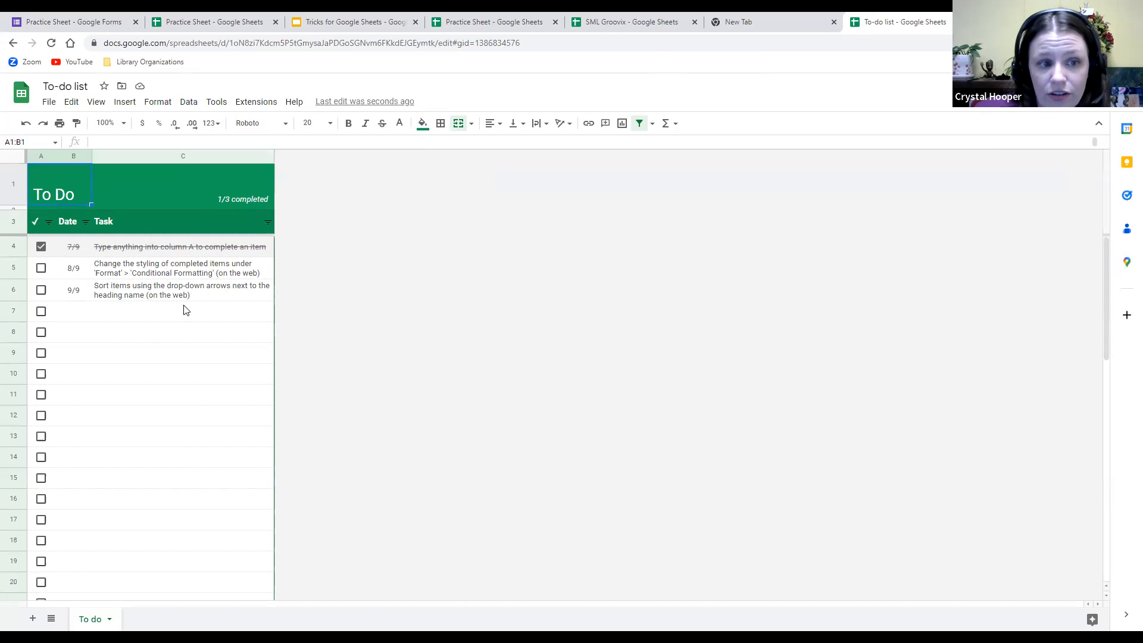
Replace the first sample task in C4 with 'Go to grocery store'.
{"action": "double_click", "coordinate": [140, 242]}
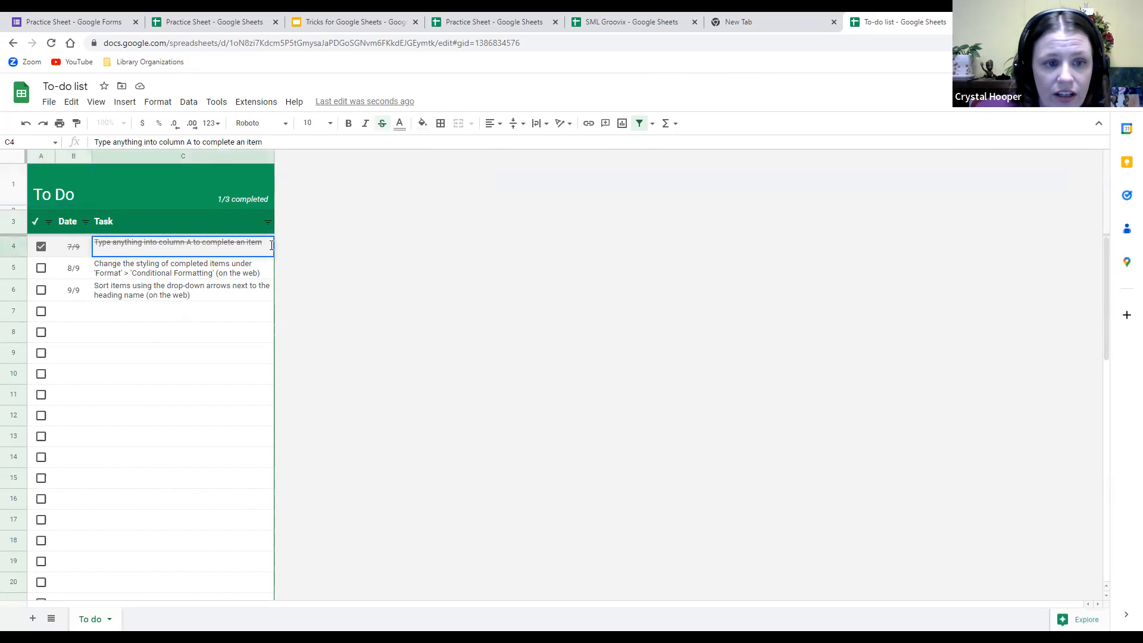
{"action": "left_click_drag", "start_coordinate": [271, 245], "coordinate": [84, 266]}
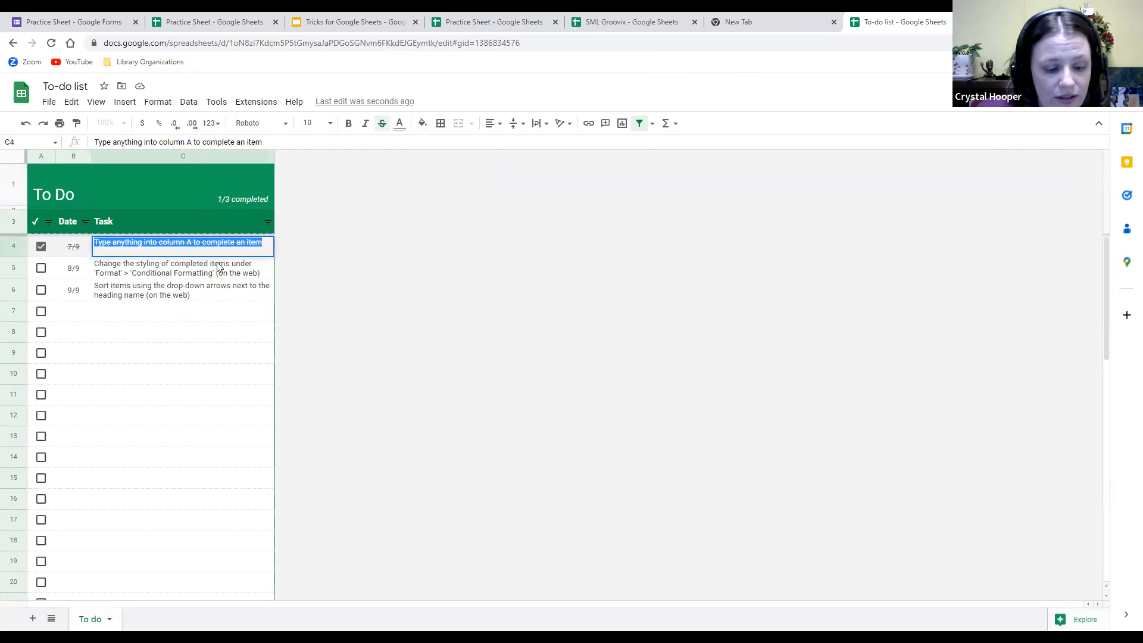
{"action": "type", "text": "Go to gro"}
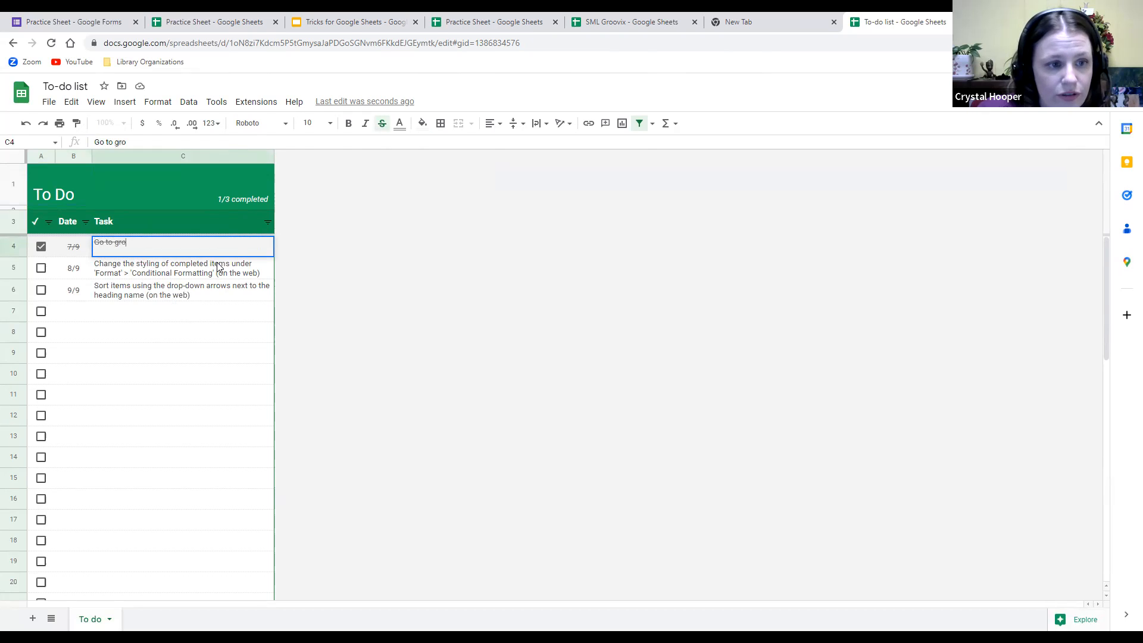
{"action": "type", "text": "cery store"}
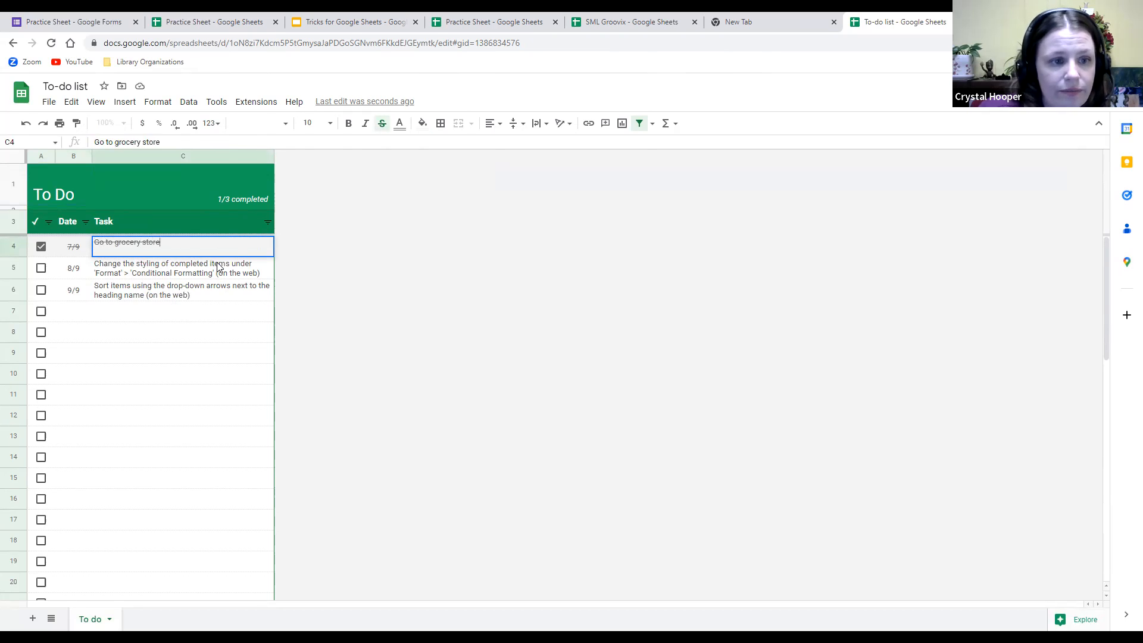
{"action": "left_click", "coordinate": [241, 308]}
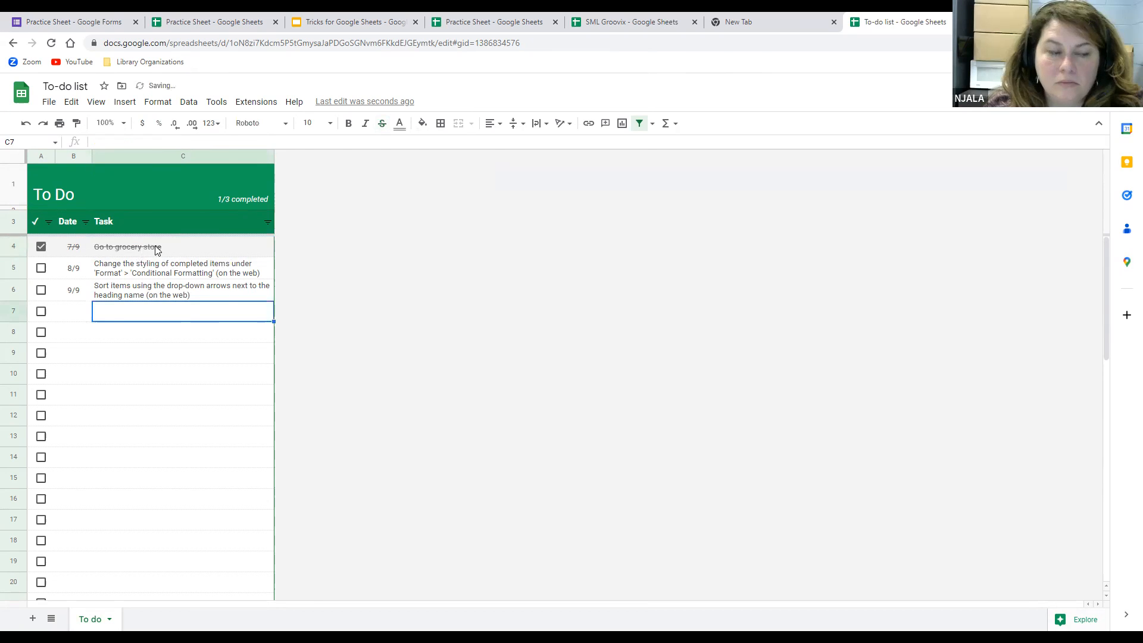
Try to remove the strikethrough from the 'Go to grocery store' task.
{"action": "left_click", "coordinate": [127, 253]}
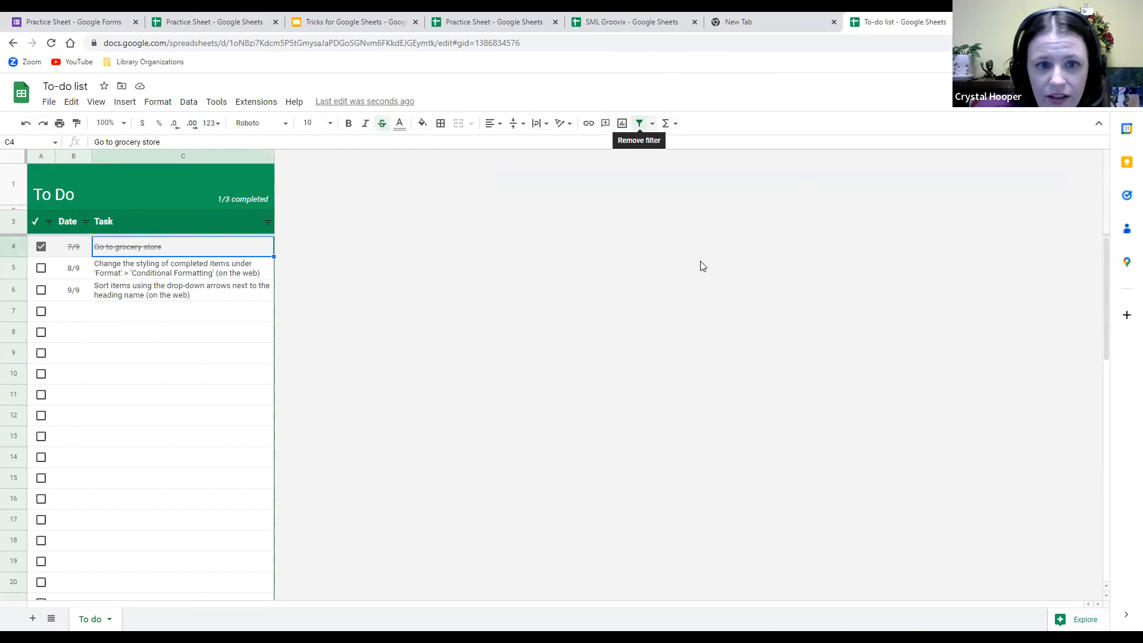
{"action": "left_click", "coordinate": [383, 125]}
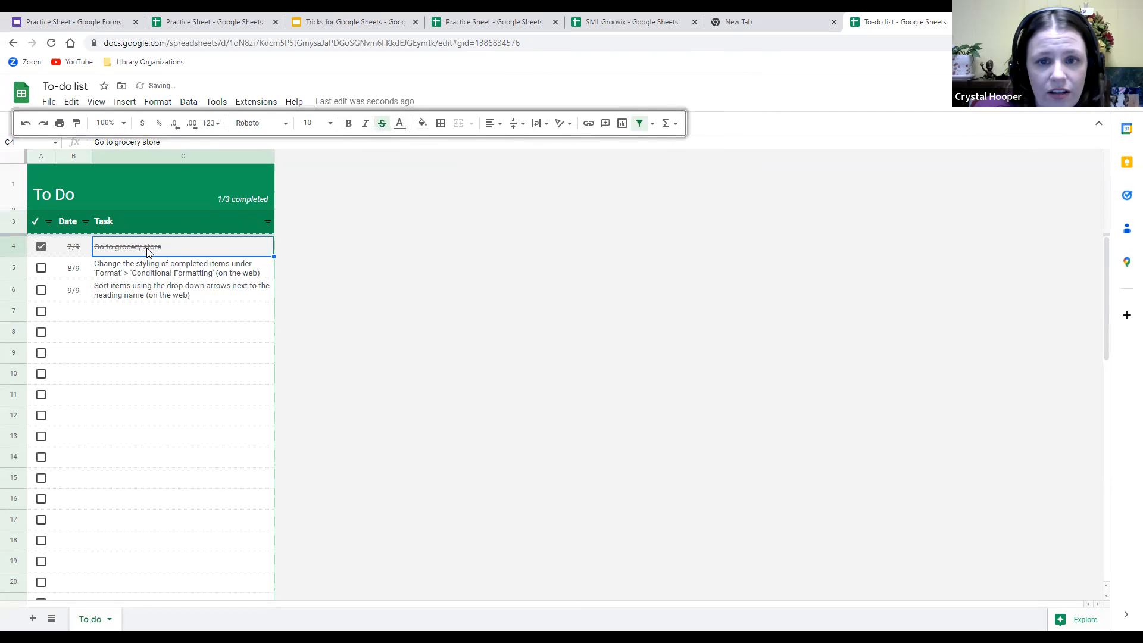
{"action": "double_click", "coordinate": [186, 245]}
{"action": "left_click_drag", "start_coordinate": [184, 245], "coordinate": [82, 245]}
{"action": "left_click", "coordinate": [380, 126]}
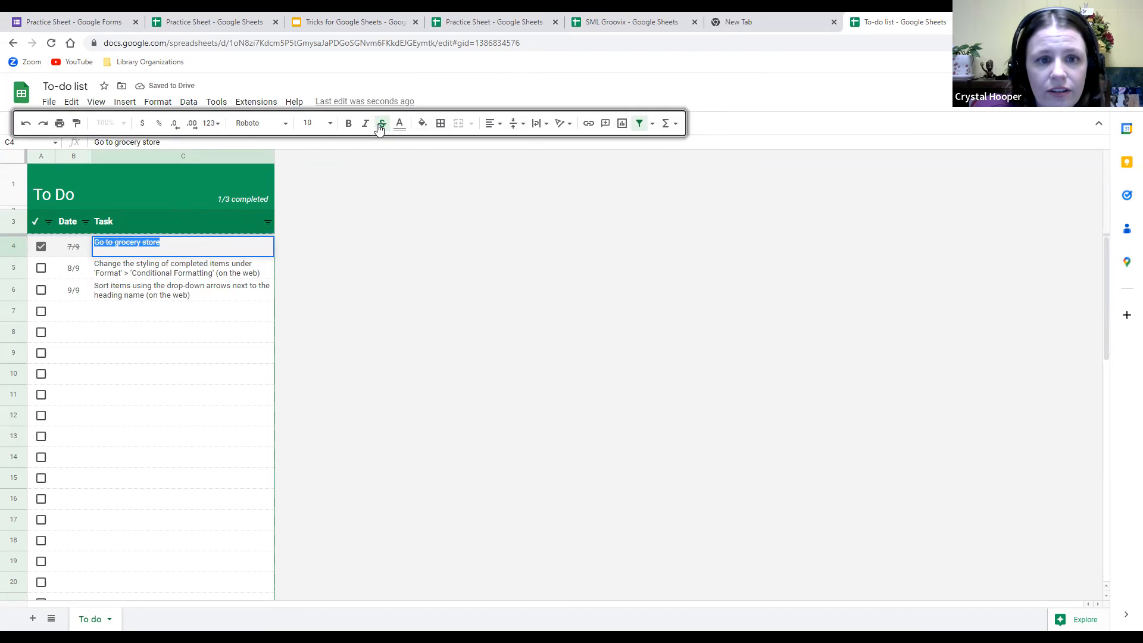
{"action": "left_click", "coordinate": [626, 236]}
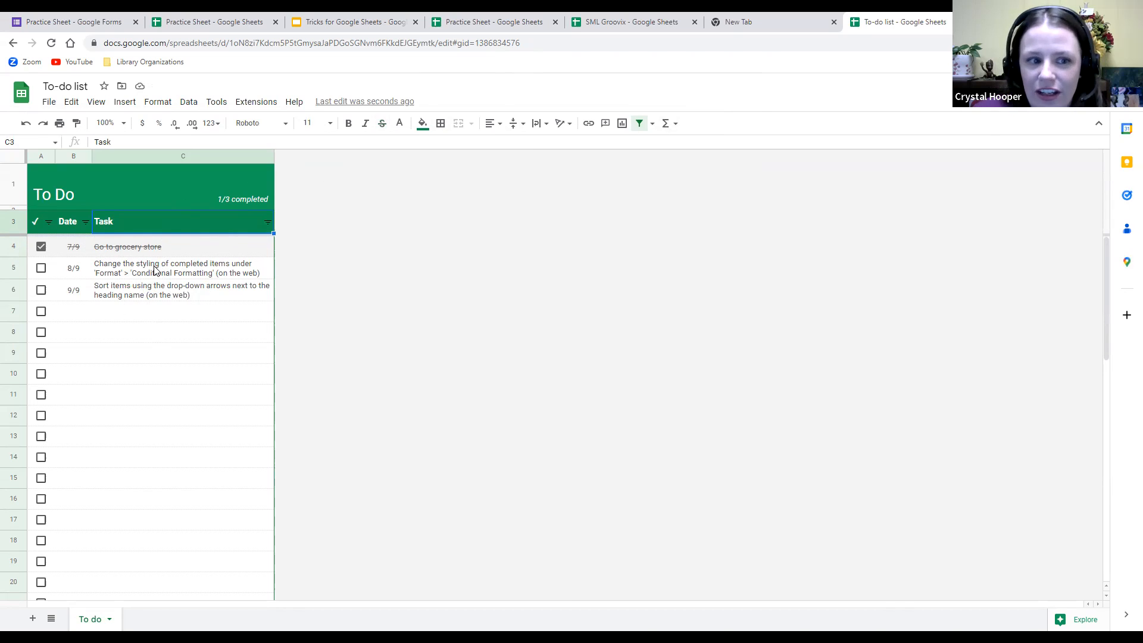
{"action": "mouse_move", "coordinate": [143, 289]}
{"action": "left_mouse_down"}
{"action": "mouse_move", "coordinate": [46, 244]}
{"action": "mouse_move", "coordinate": [10, 269]}
{"action": "mouse_move", "coordinate": [10, 287]}
{"action": "left_mouse_up"}
Delete rows 4–6 holding the sample tasks, leaving a 0/0 completed tally.
{"action": "left_click", "coordinate": [218, 340]}
{"action": "right_click", "coordinate": [6, 266]}
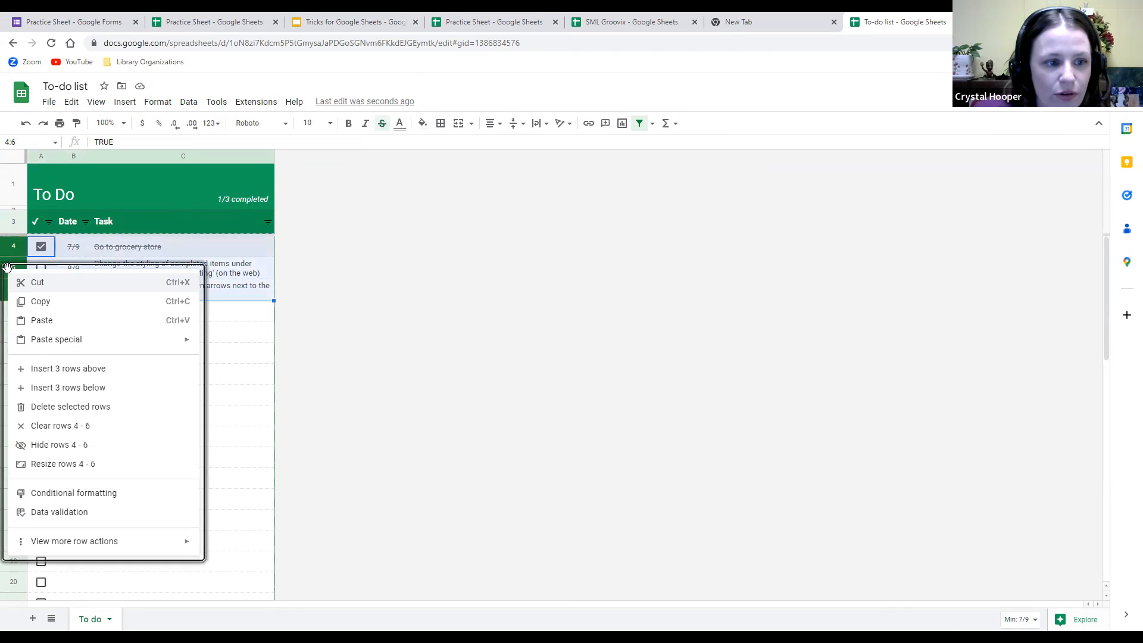
{"action": "left_click", "coordinate": [67, 407]}
{"action": "left_click", "coordinate": [182, 377]}
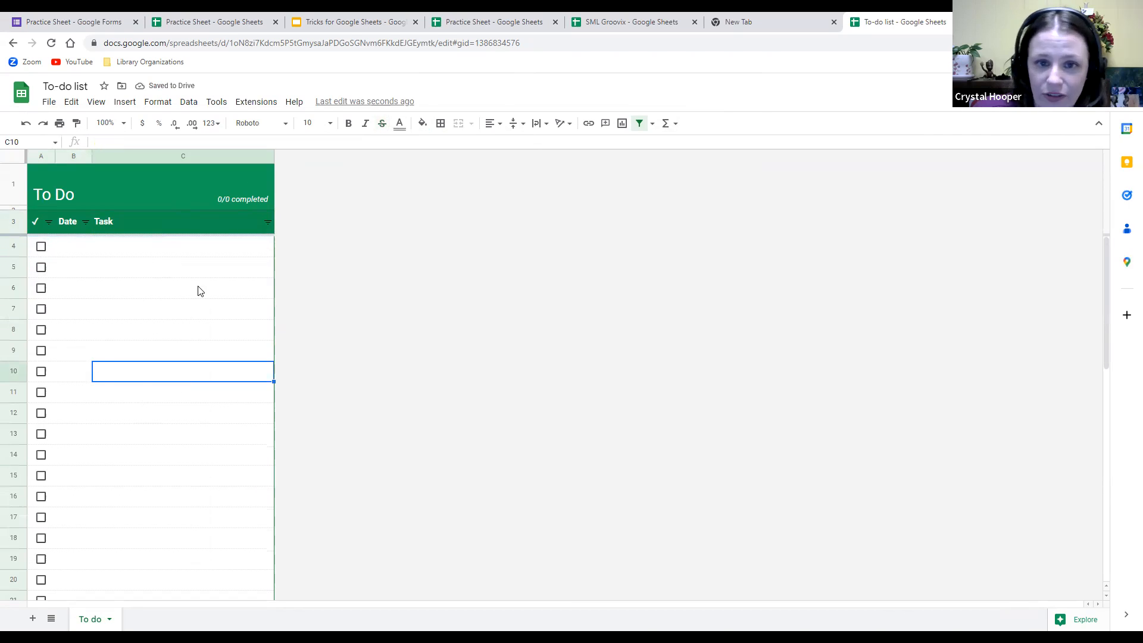
{"action": "left_click", "coordinate": [653, 124]}
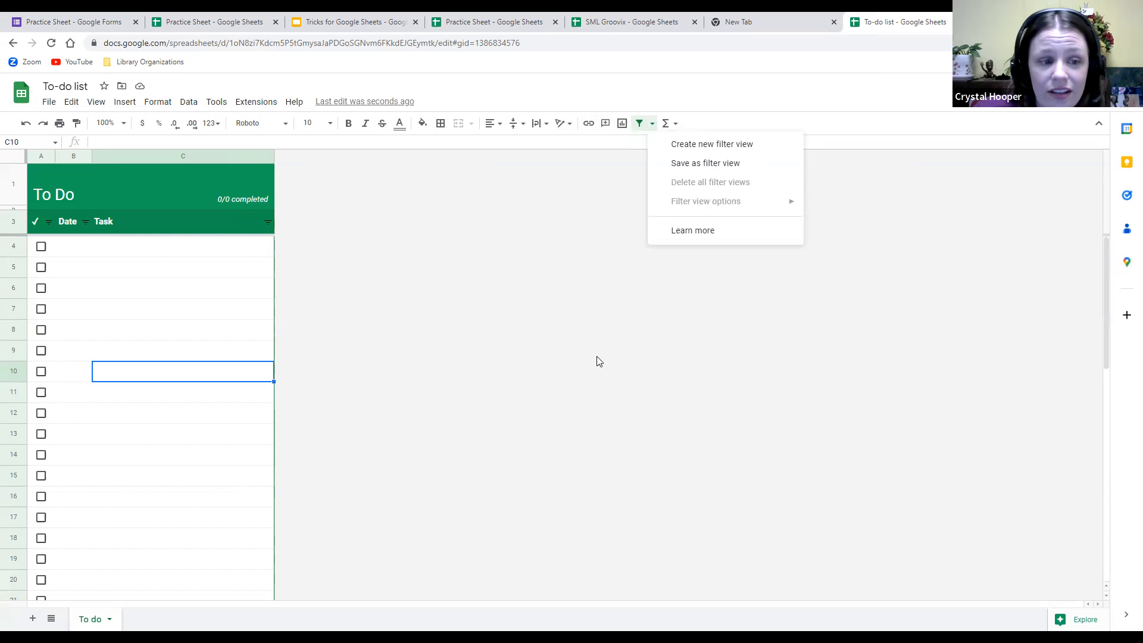
Enter the tasks 'Grocery Store' in C4 and 'Pet Shop' in C5.
{"action": "left_click", "coordinate": [201, 257]}
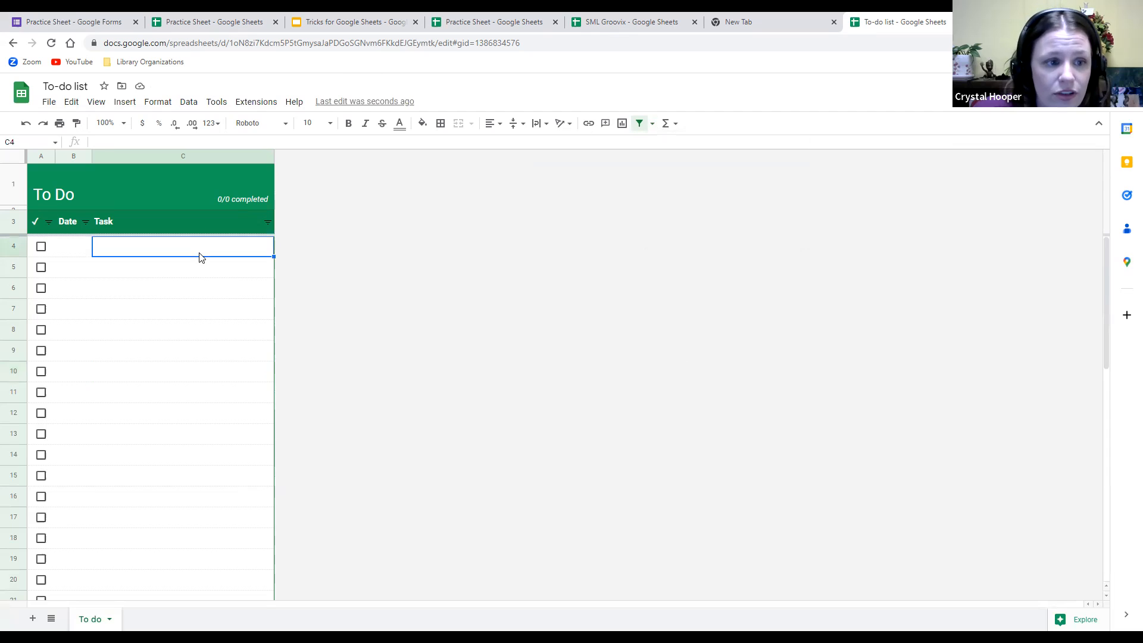
{"action": "type", "text": "G"}
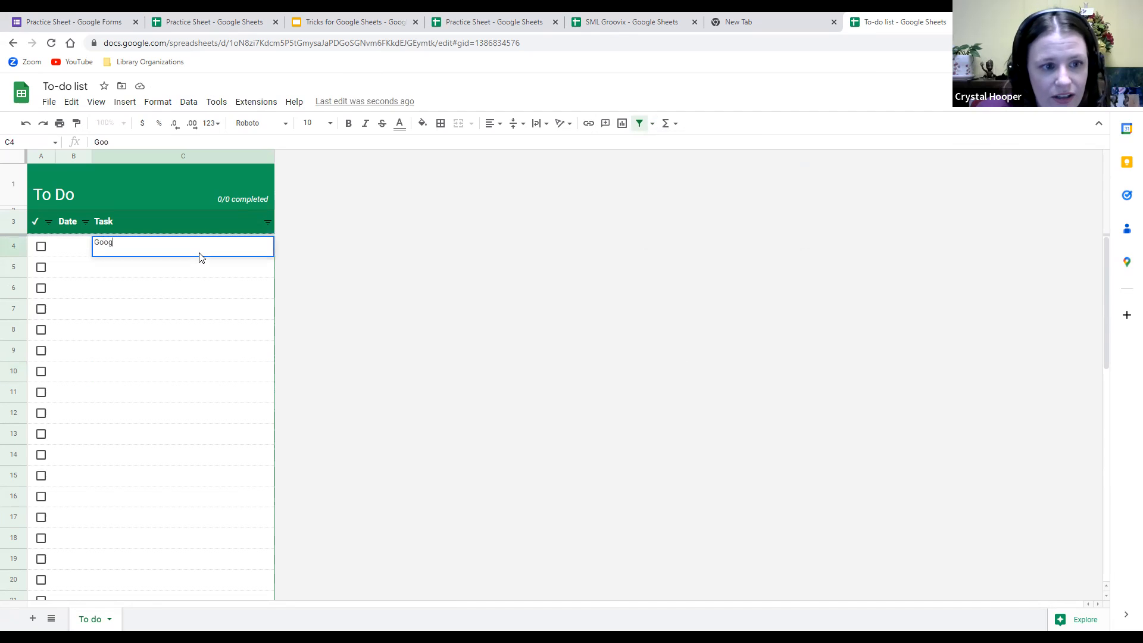
{"action": "type", "text": "roc"}
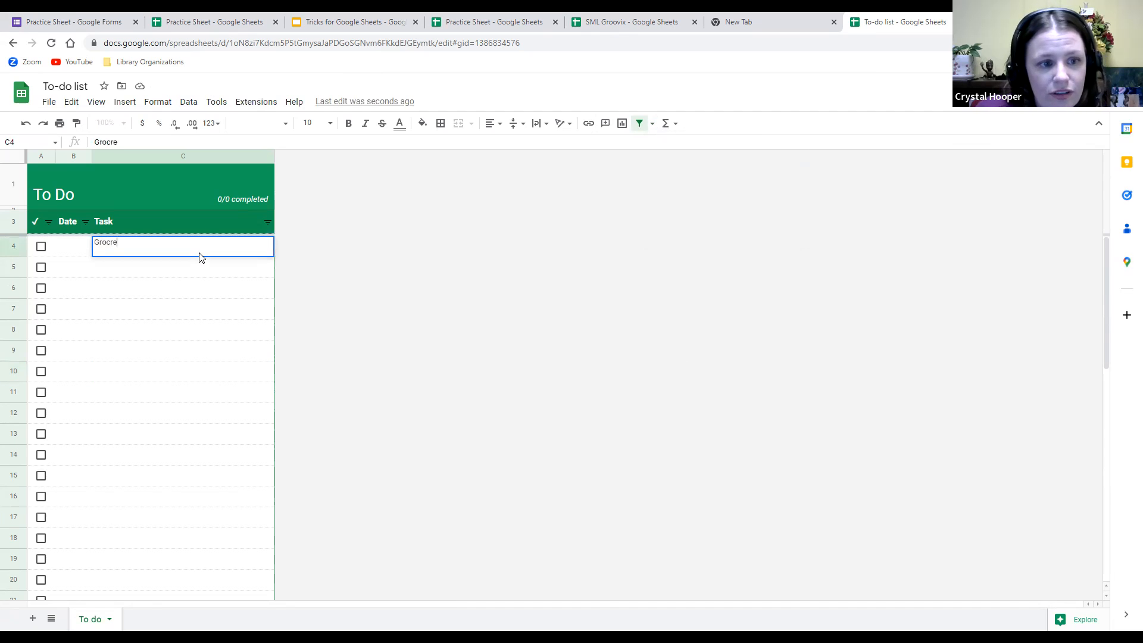
{"action": "type", "text": "ery Store"}
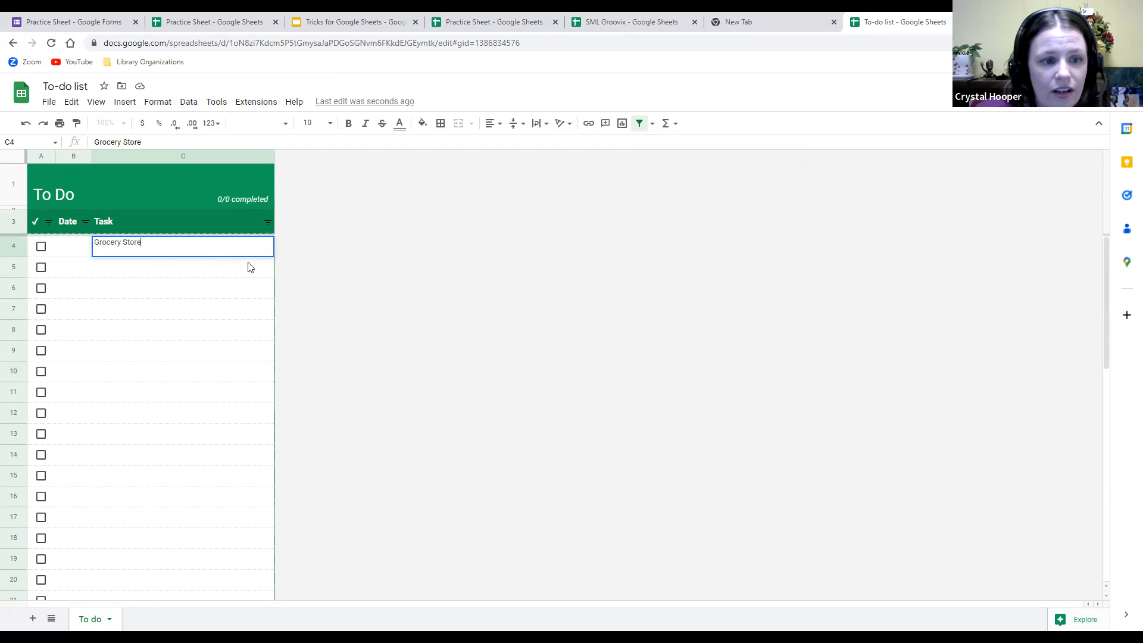
{"action": "left_click", "coordinate": [221, 274]}
{"action": "type", "text": "Pet "}
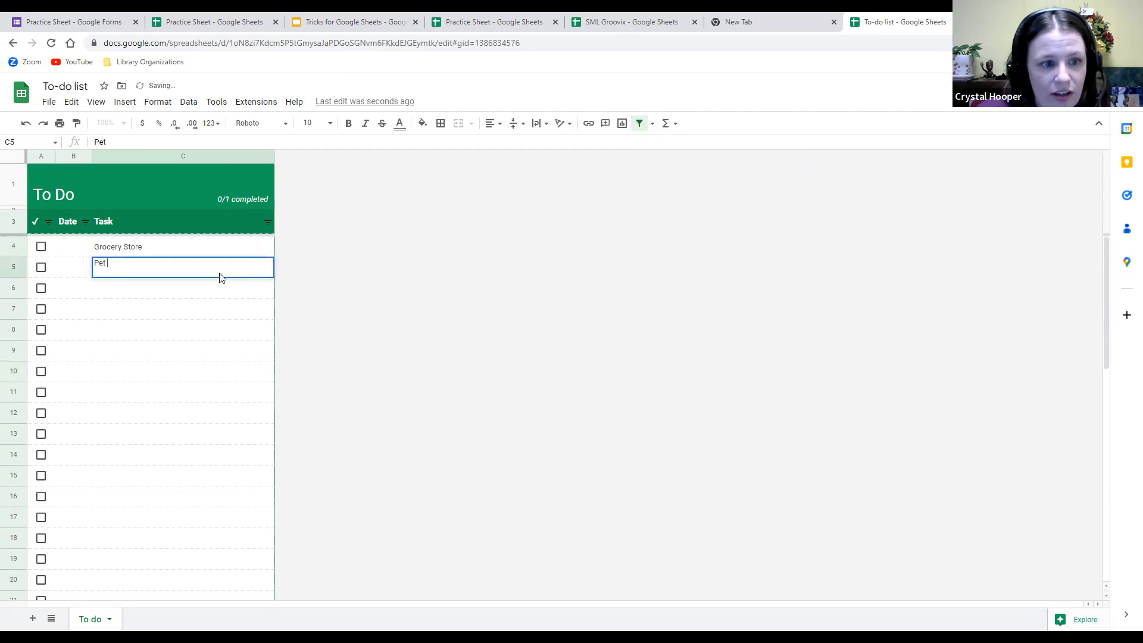
{"action": "type", "text": "Shop"}
{"action": "left_click", "coordinate": [181, 325]}
Date the tasks 3/2 in B4 and 3/3 in B5.
{"action": "double_click", "coordinate": [73, 248]}
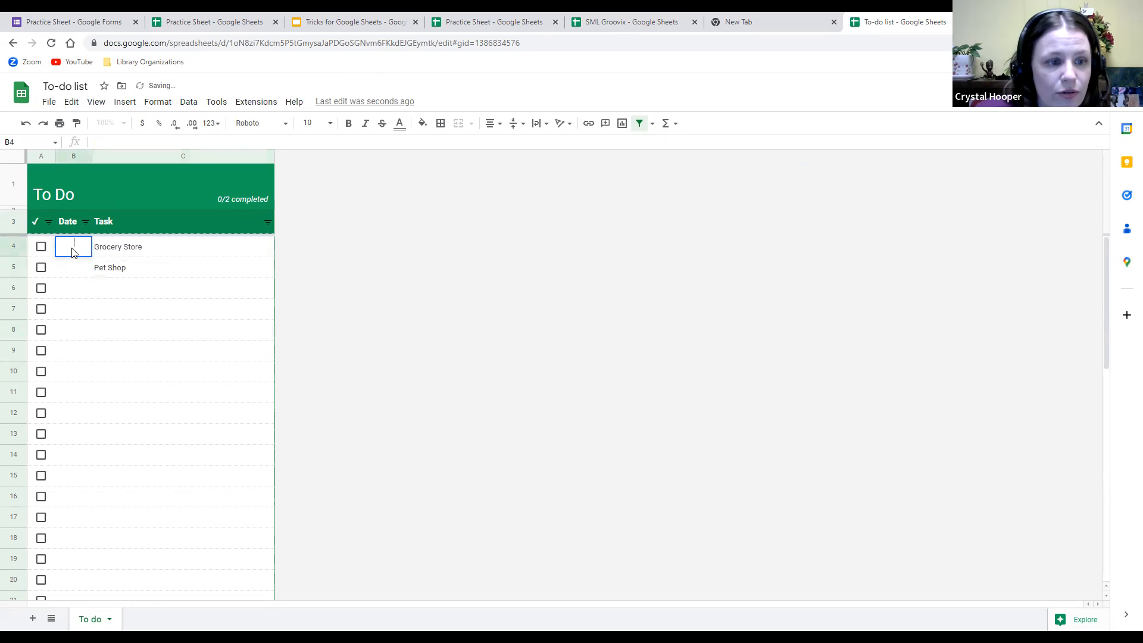
{"action": "type", "text": "3/2"}
{"action": "double_click", "coordinate": [75, 268]}
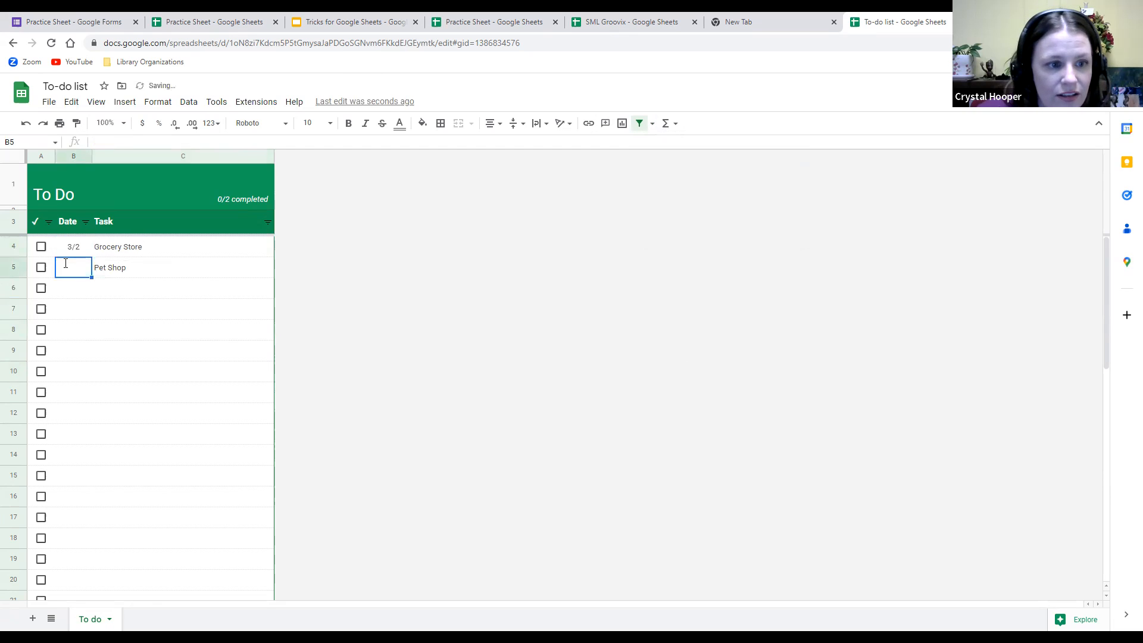
{"action": "type", "text": "3/3"}
{"action": "left_click", "coordinate": [159, 328]}
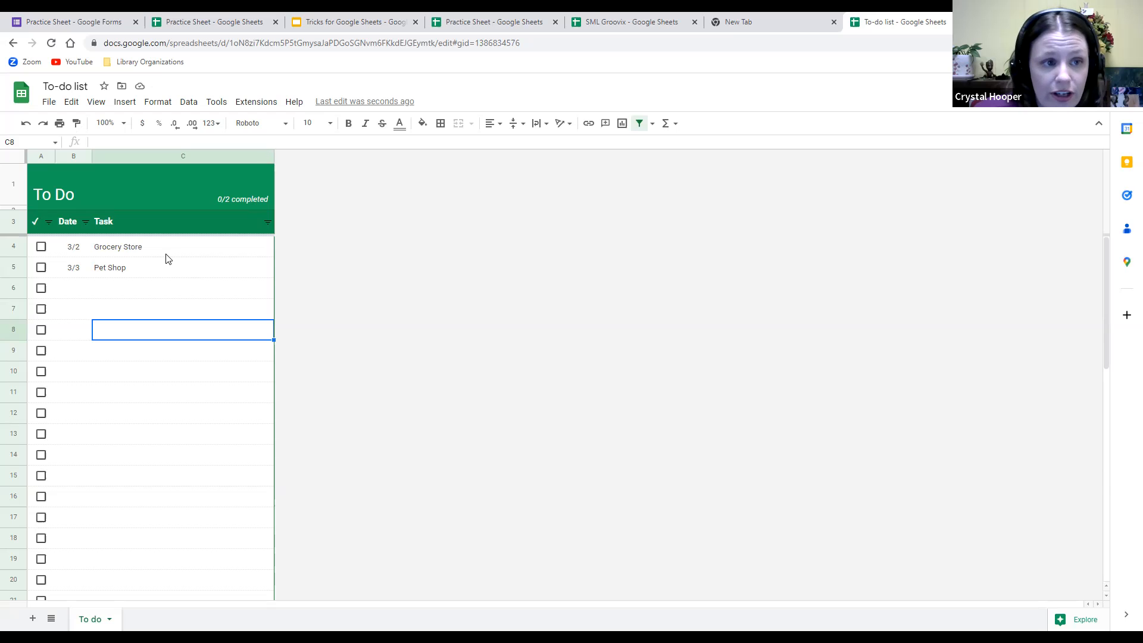
{"action": "left_click", "coordinate": [45, 106]}
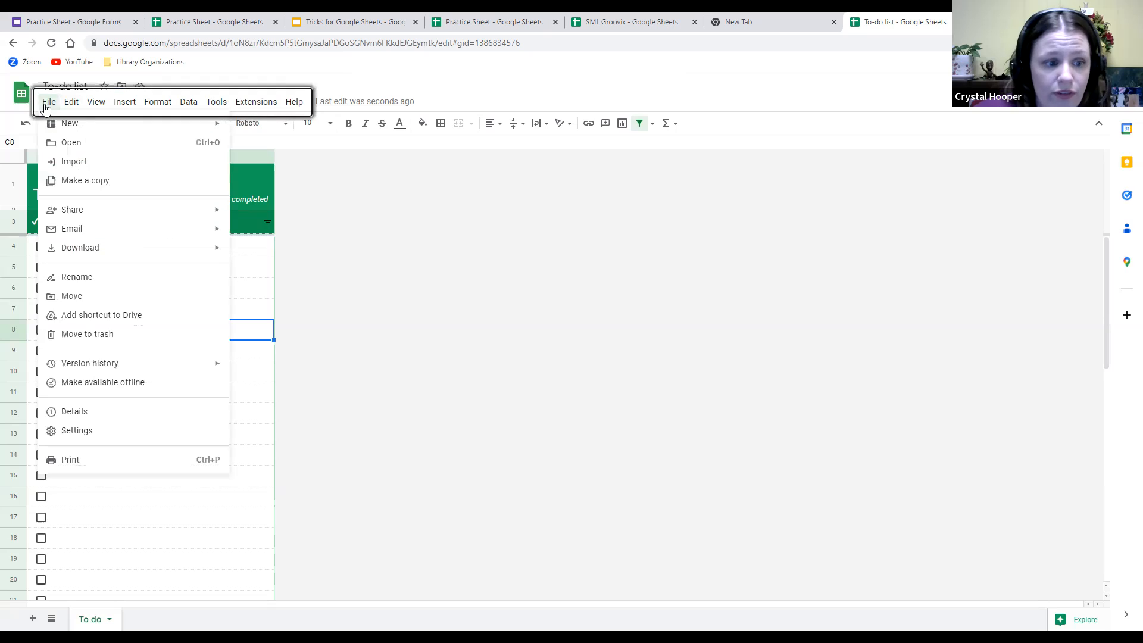
Preview the printout in portrait orientation, then cancel back to the sheet.
{"action": "left_click", "coordinate": [95, 459]}
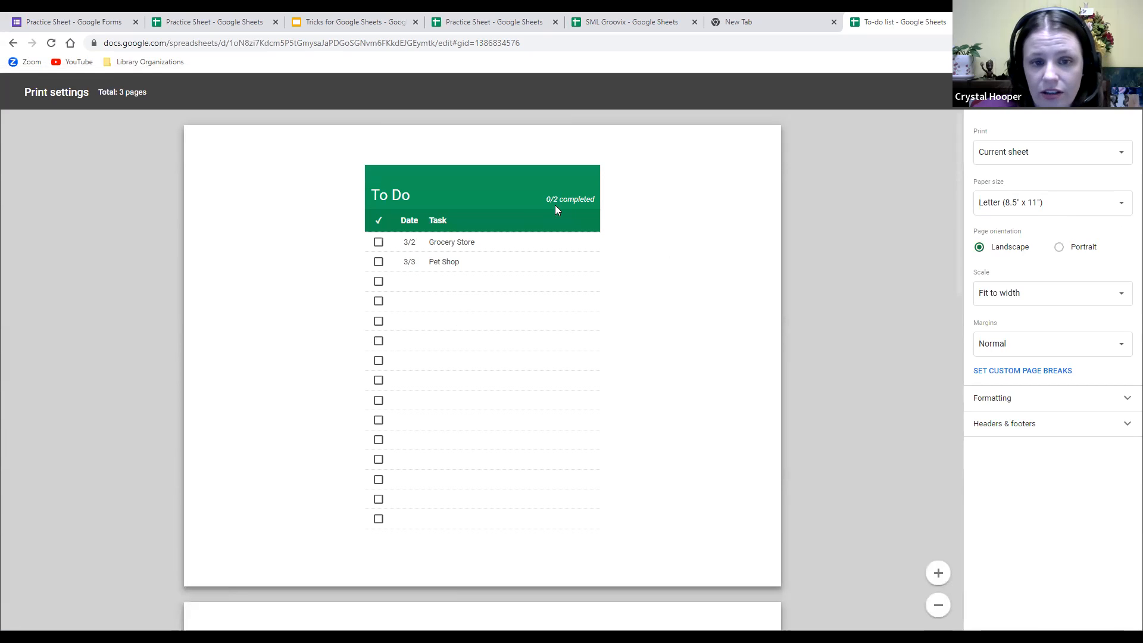
{"action": "left_click", "coordinate": [1059, 247]}
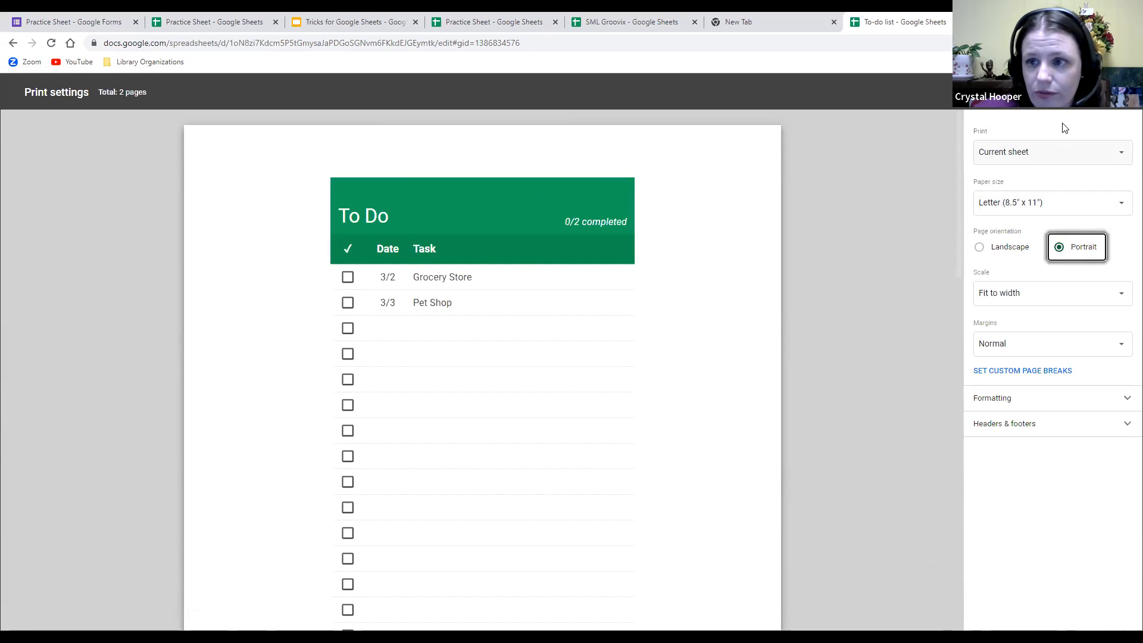
{"action": "left_click", "coordinate": [1110, 92]}
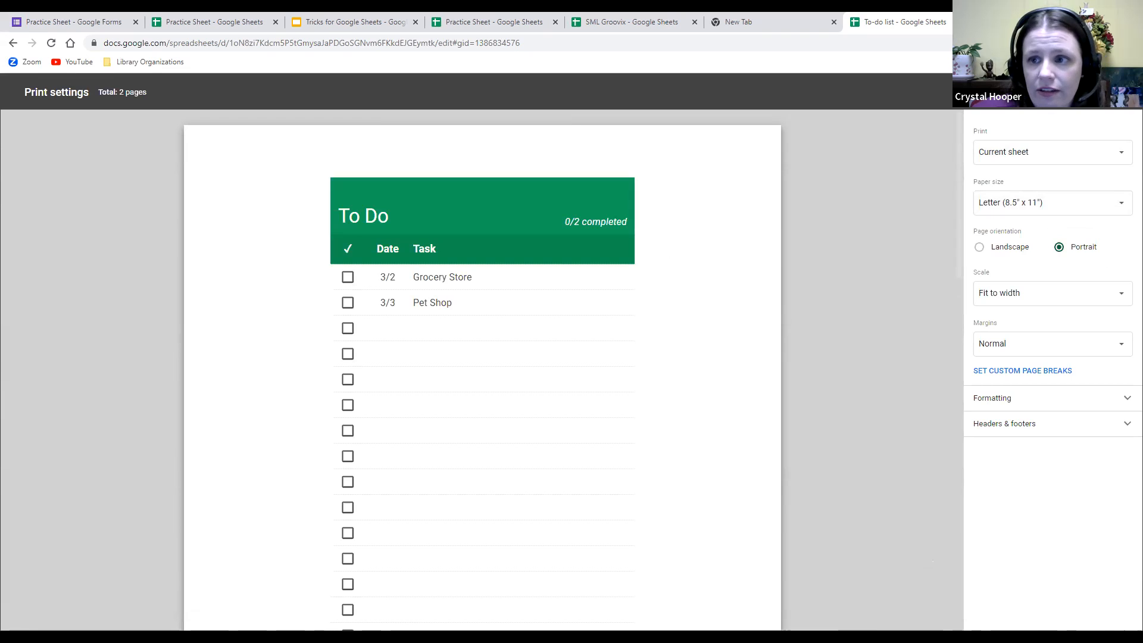
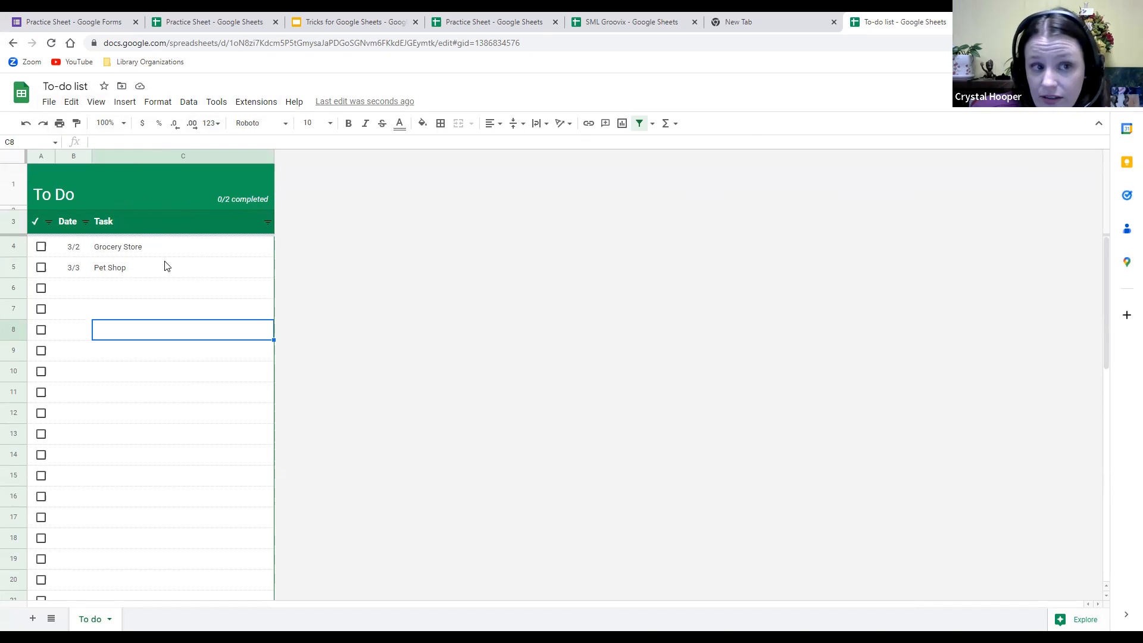
Make a copy of the To-do list, enter a new name, and bring up the folder chooser.
{"action": "left_click", "coordinate": [42, 107]}
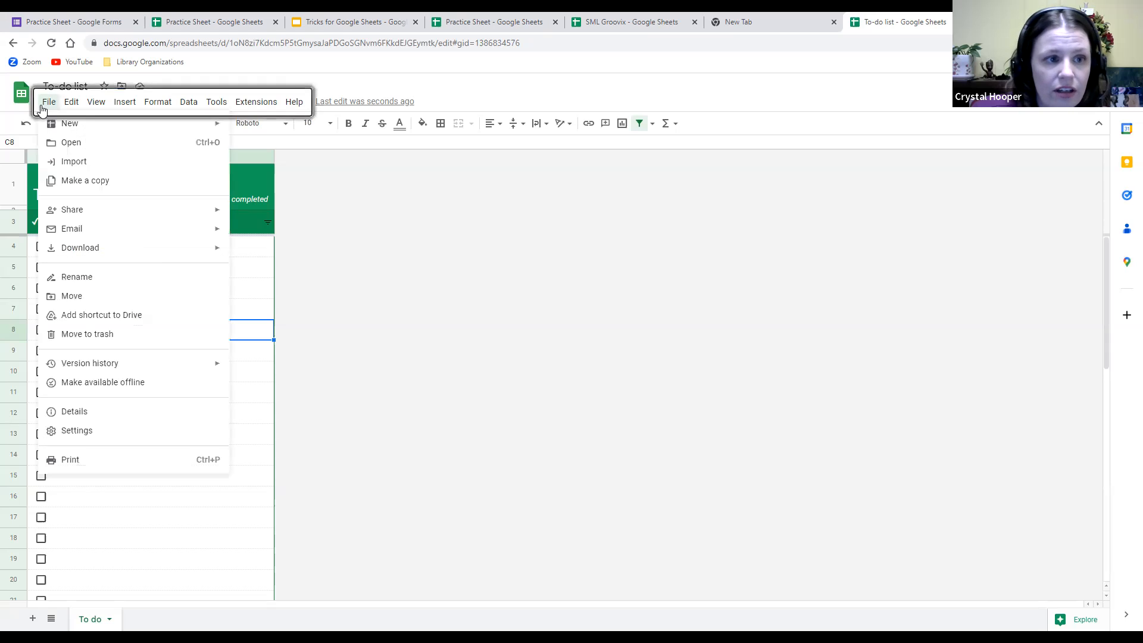
{"action": "left_click", "coordinate": [68, 181]}
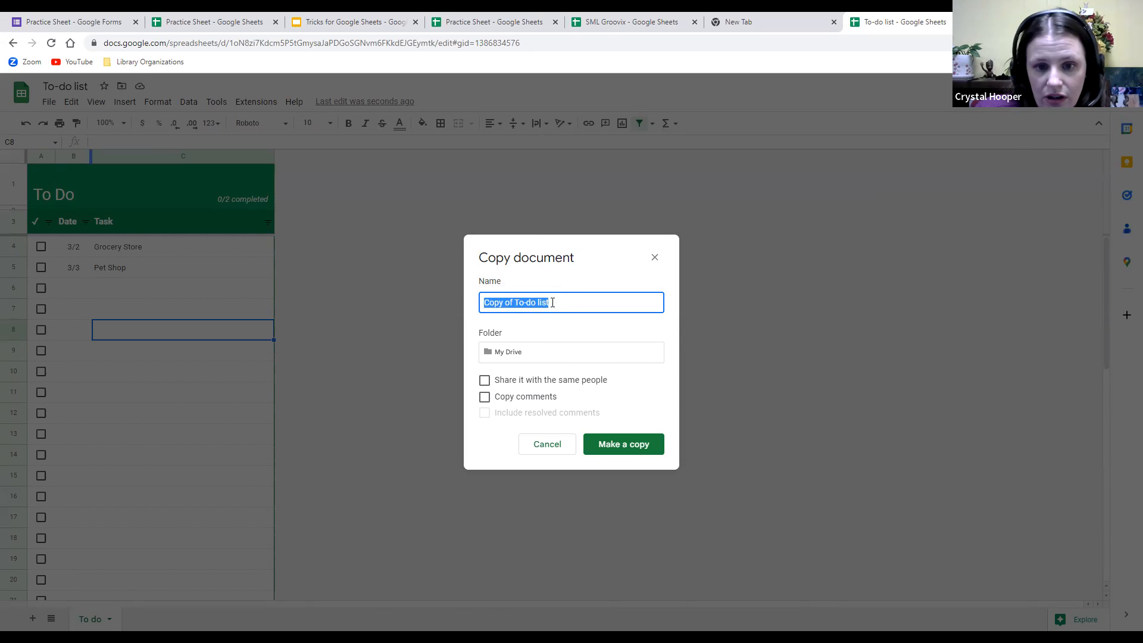
{"action": "type", "text": "Crystal's List"}
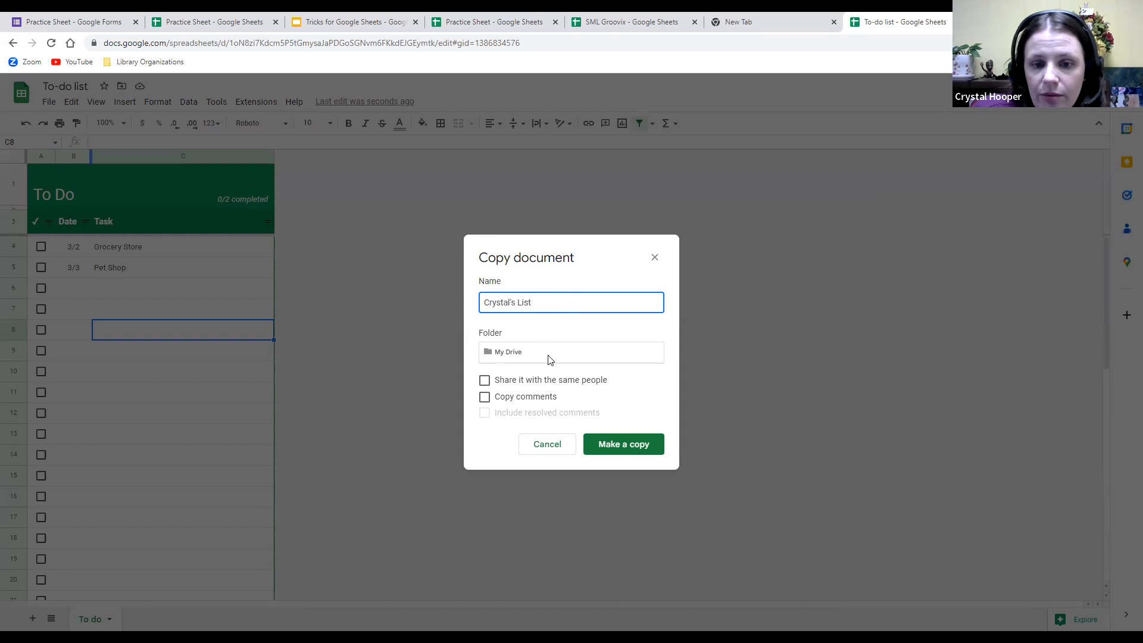
{"action": "left_click", "coordinate": [566, 357]}
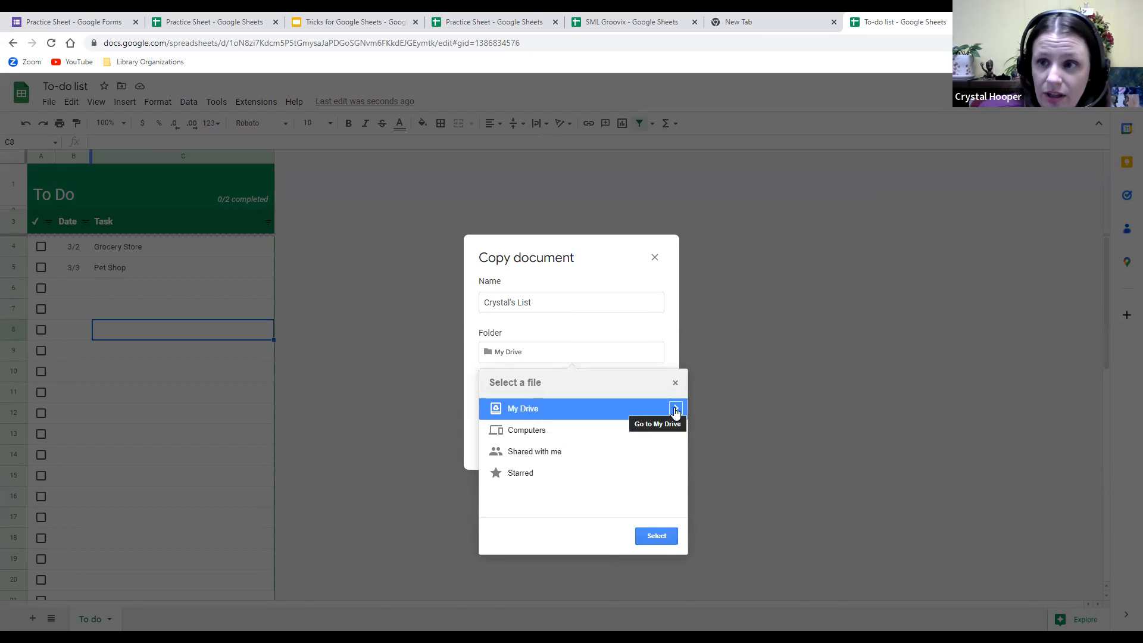
Browse My Drive's contents and confirm My Drive as the copy's destination.
{"action": "left_click", "coordinate": [675, 410]}
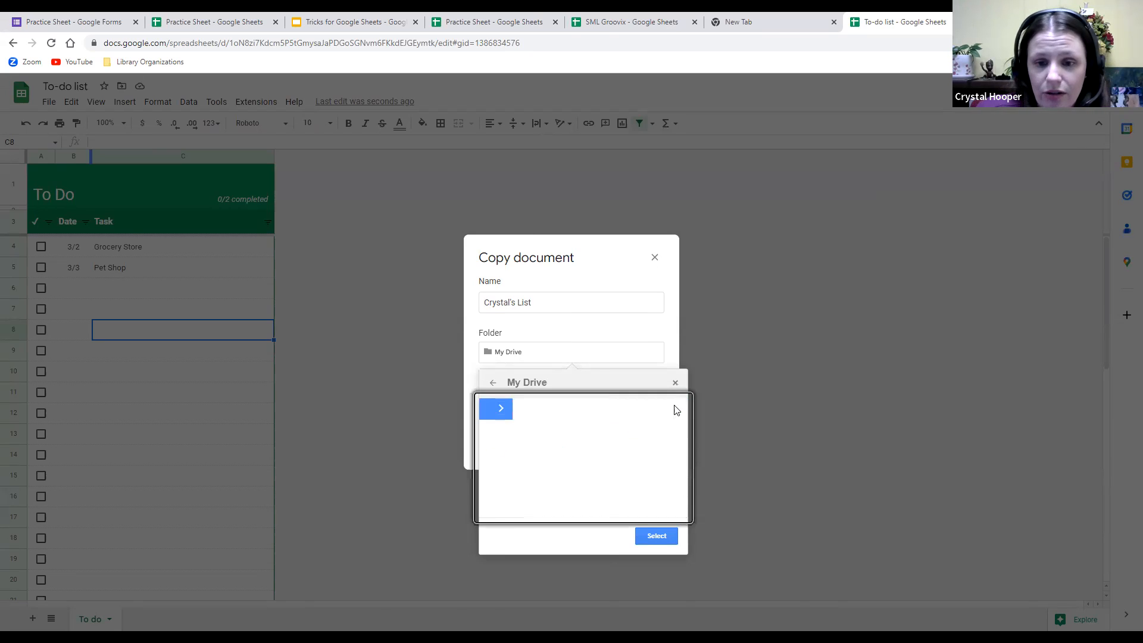
{"action": "scroll", "coordinate": [596, 468], "scroll_direction": "down", "scroll_amount": 5}
{"action": "scroll", "coordinate": [582, 467], "scroll_direction": "down", "scroll_amount": 4}
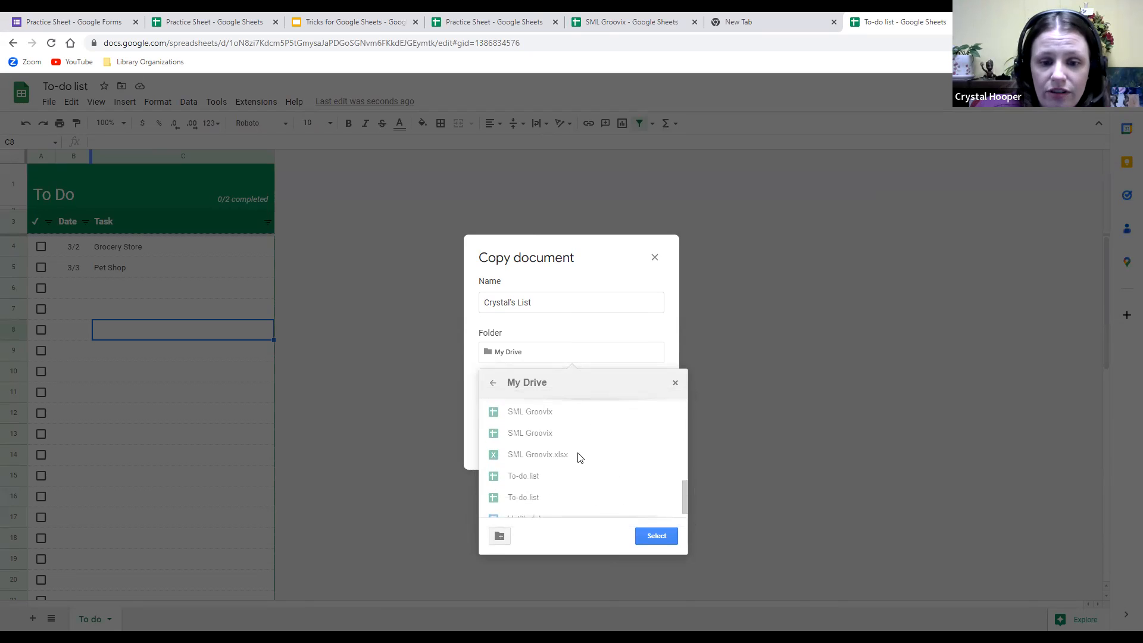
{"action": "scroll", "coordinate": [588, 467], "scroll_direction": "up", "scroll_amount": 10}
{"action": "scroll", "coordinate": [588, 467], "scroll_direction": "down", "scroll_amount": 5}
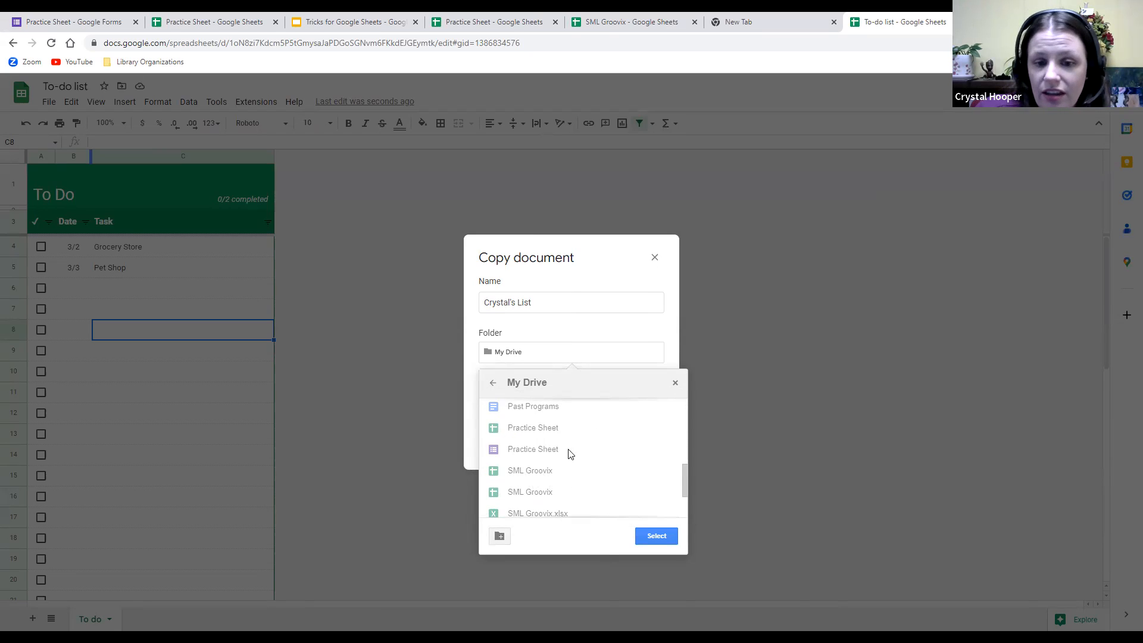
{"action": "left_click", "coordinate": [657, 537]}
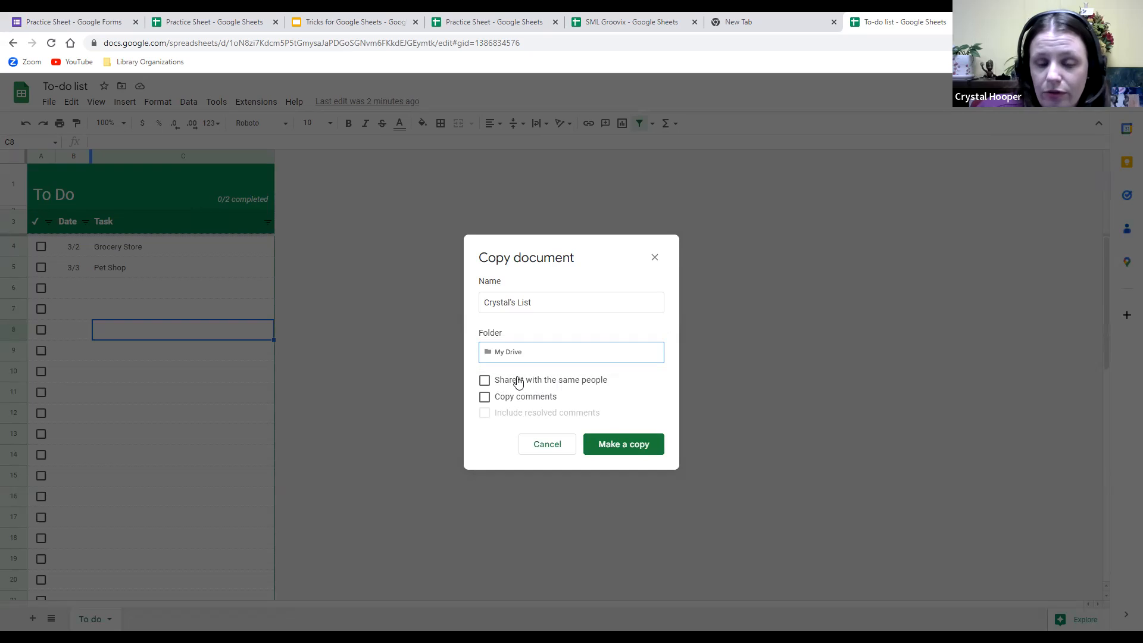
Set the share option, copy comments including resolved ones, and create the copy.
{"action": "left_click", "coordinate": [486, 381]}
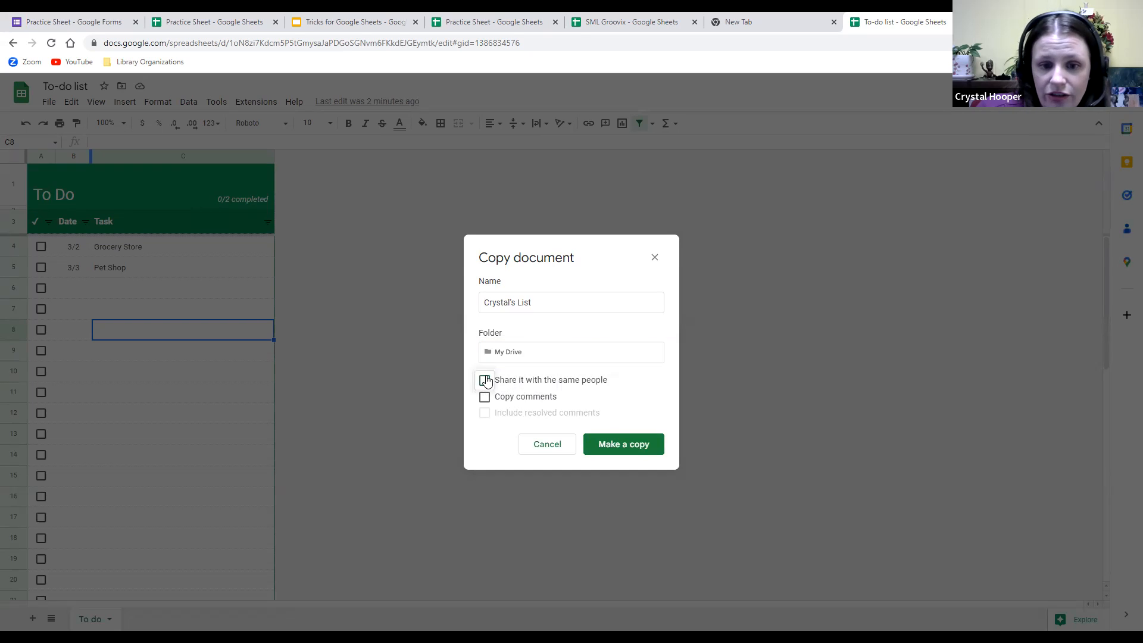
{"action": "left_click", "coordinate": [485, 381]}
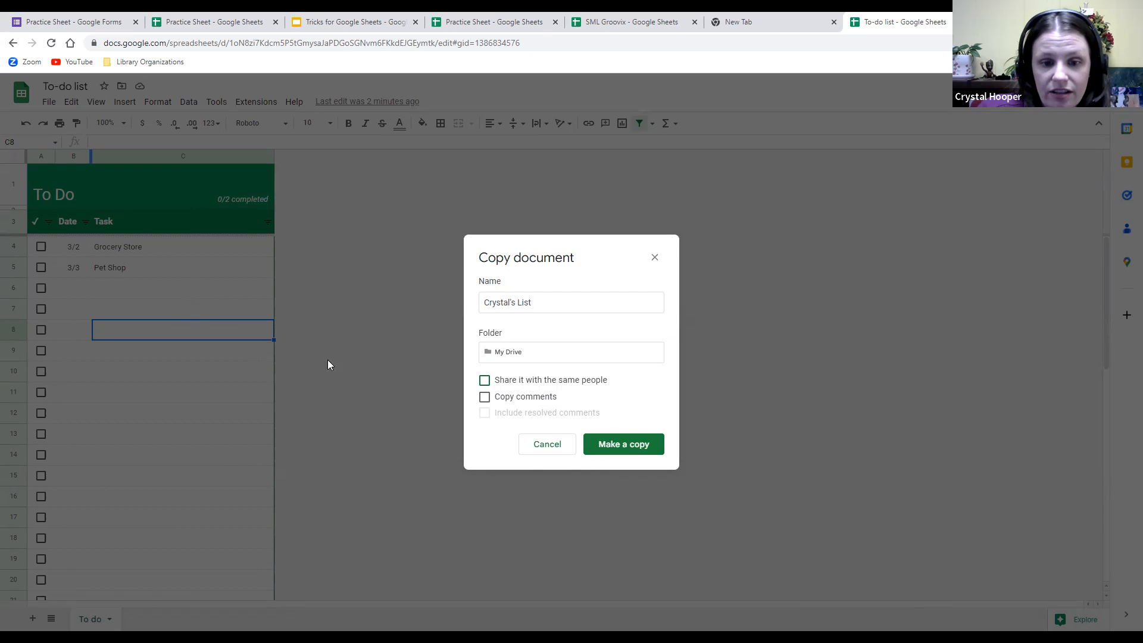
{"action": "left_click", "coordinate": [484, 397]}
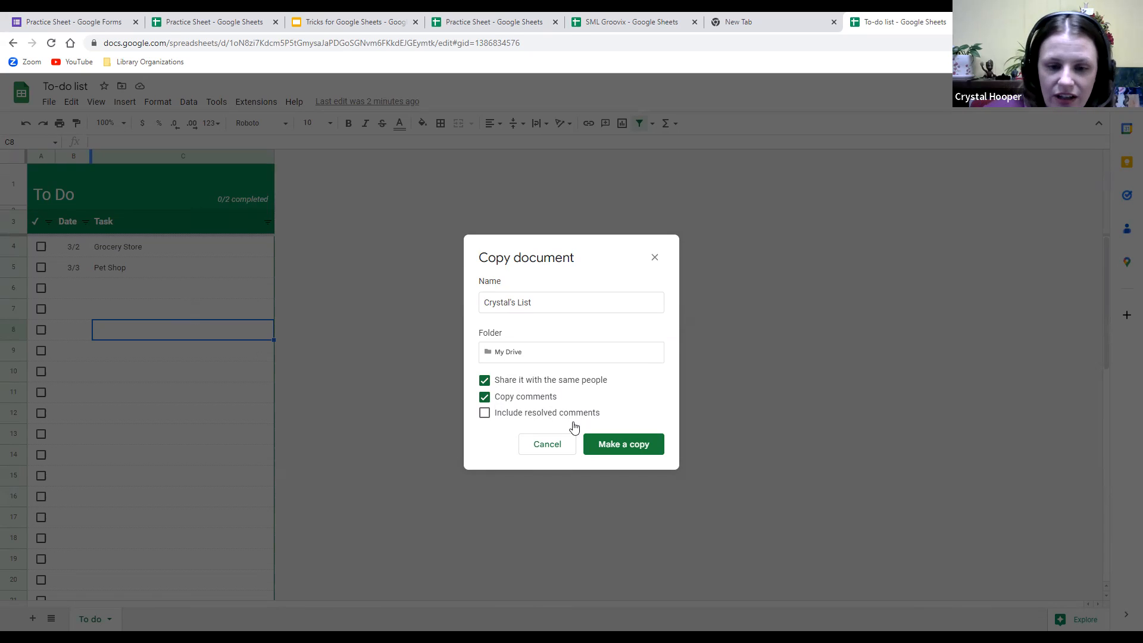
{"action": "left_click", "coordinate": [486, 414]}
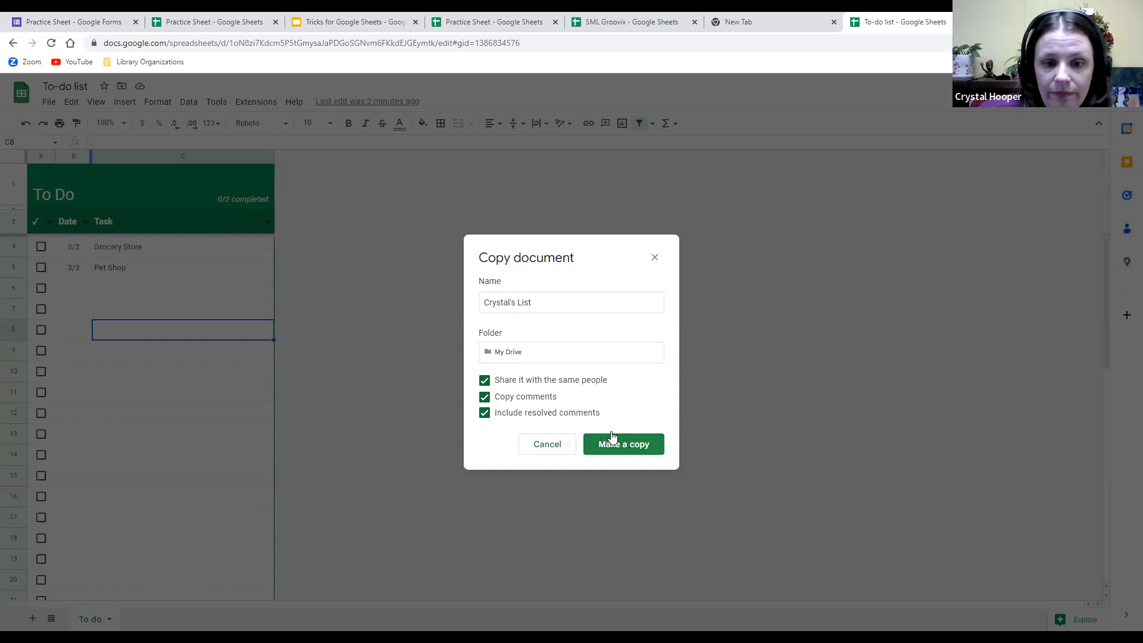
{"action": "left_click", "coordinate": [629, 454]}
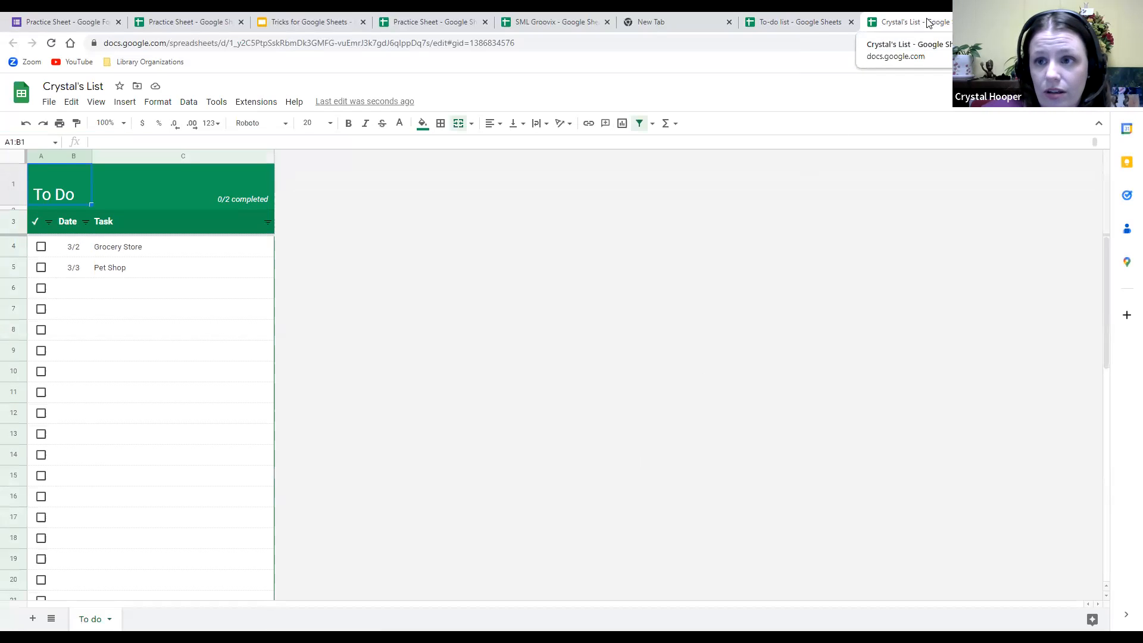
Enter rename mode on the copied sheet's title, then open a new blank browser tab.
{"action": "left_click", "coordinate": [106, 88]}
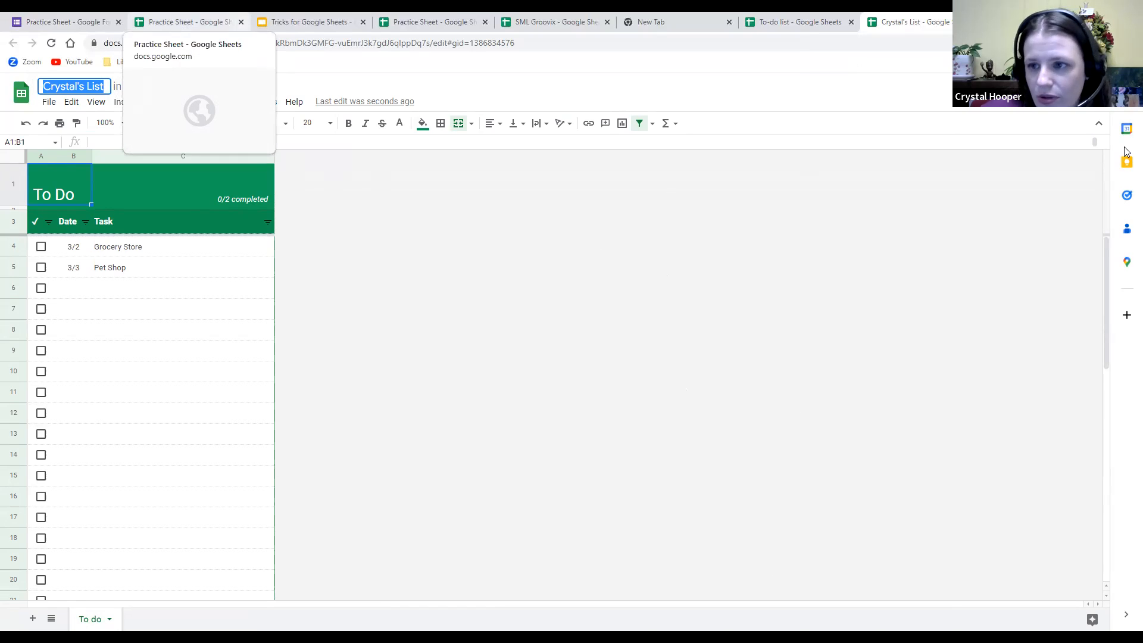
{"action": "key", "text": "ctrl+t"}
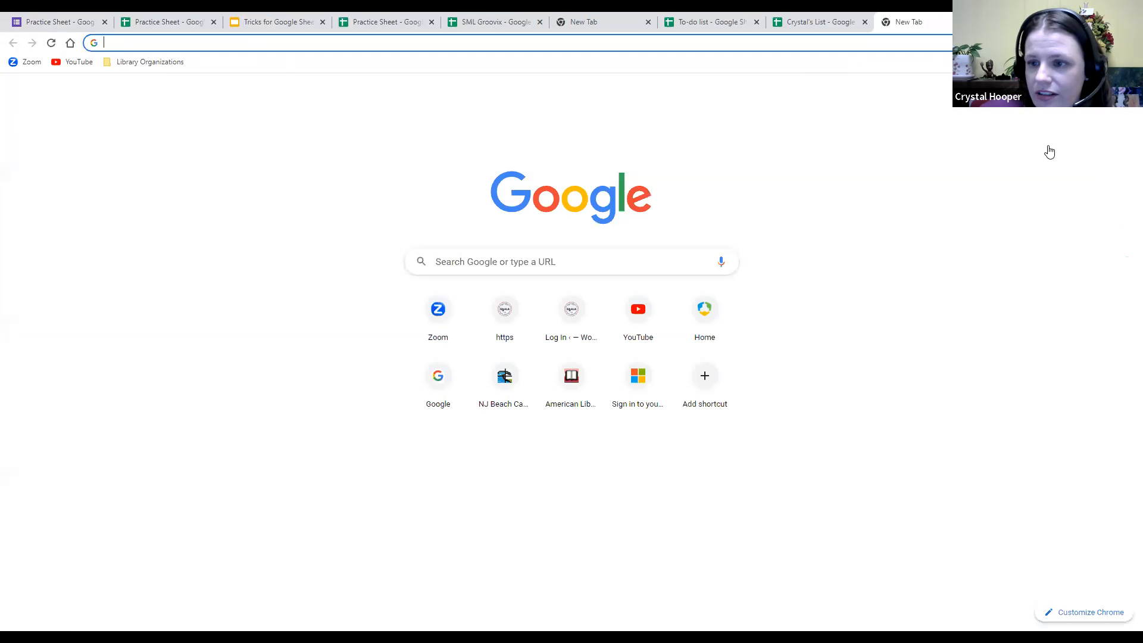
Go to the Google Sheets home page and create a spreadsheet from the Monthly budget template.
{"action": "left_click", "coordinate": [1098, 89]}
{"action": "left_click", "coordinate": [1043, 250]}
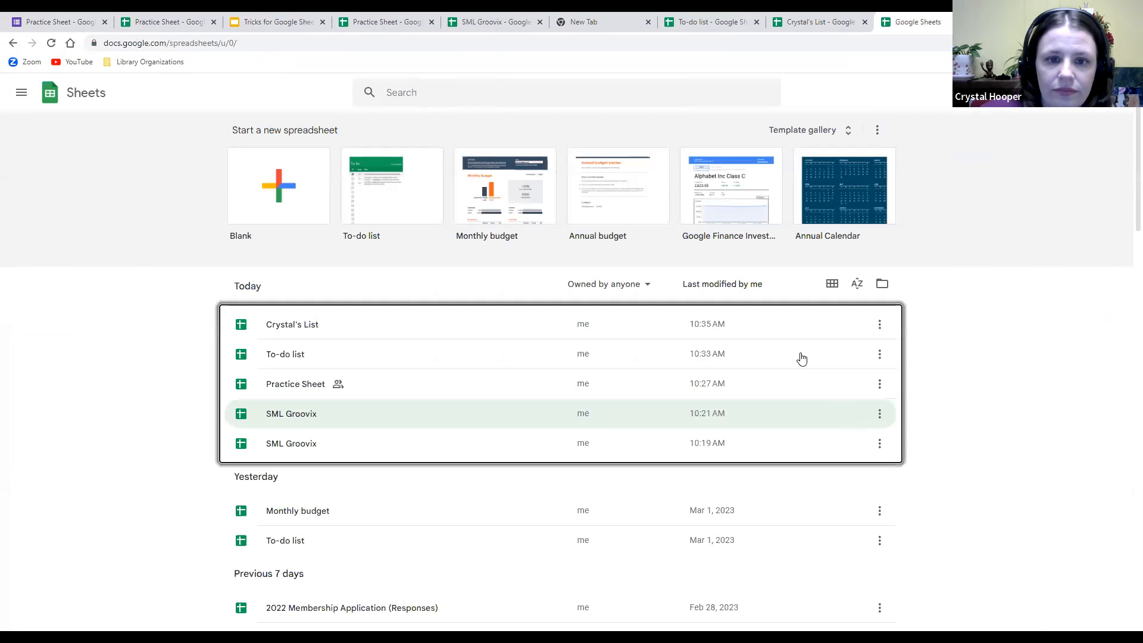
{"action": "left_click", "coordinate": [577, 358]}
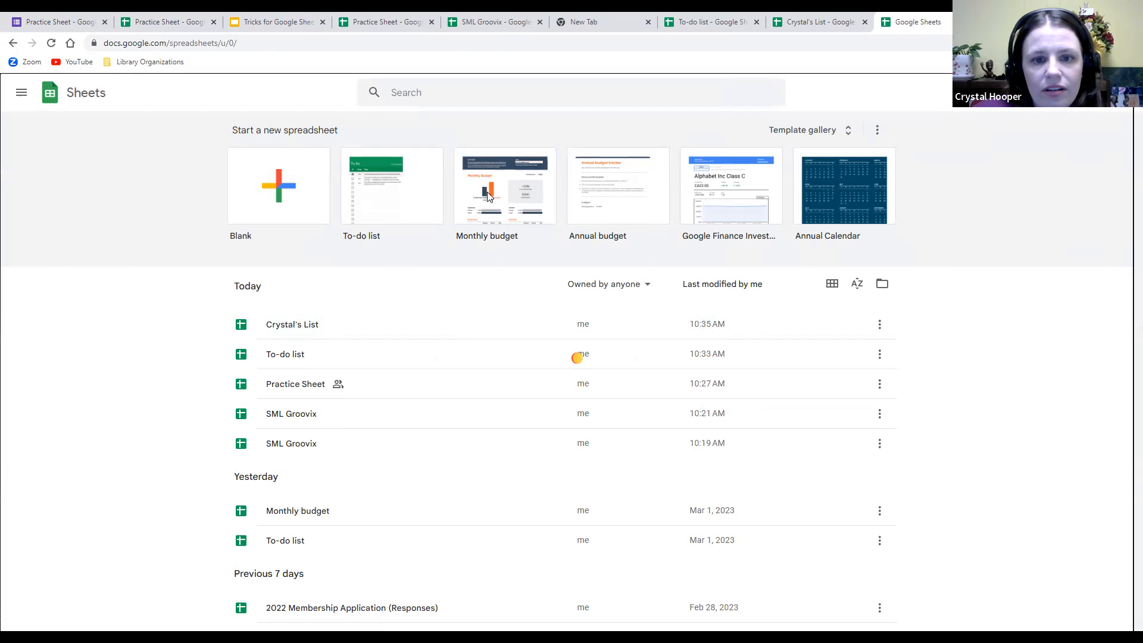
{"action": "left_click", "coordinate": [487, 189]}
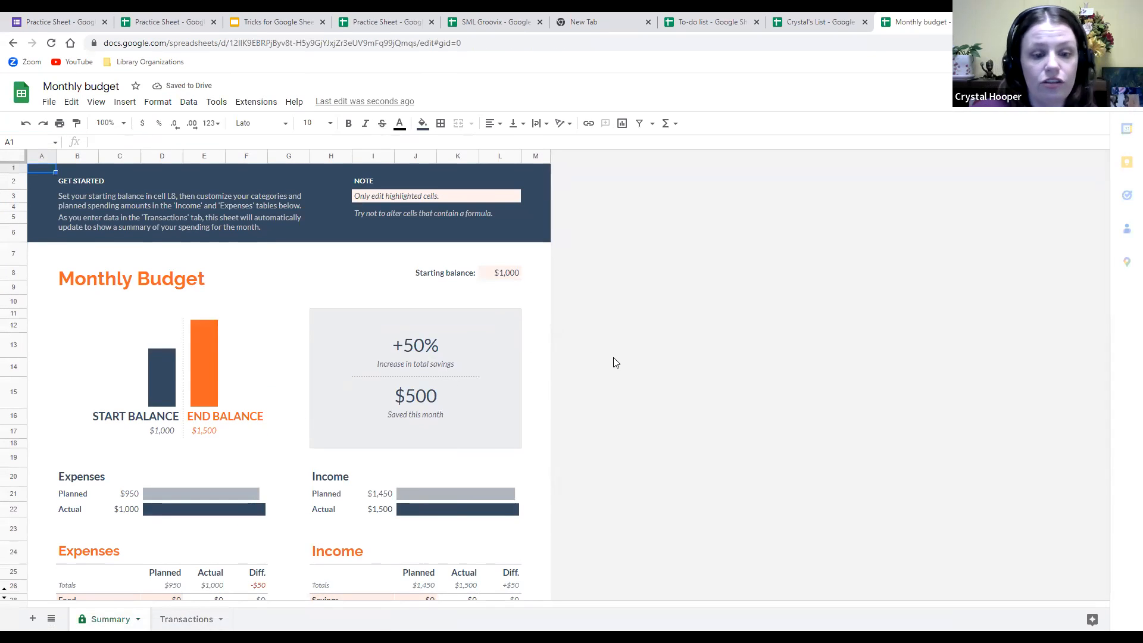
{"action": "scroll", "coordinate": [616, 363], "scroll_direction": "down", "scroll_amount": 5}
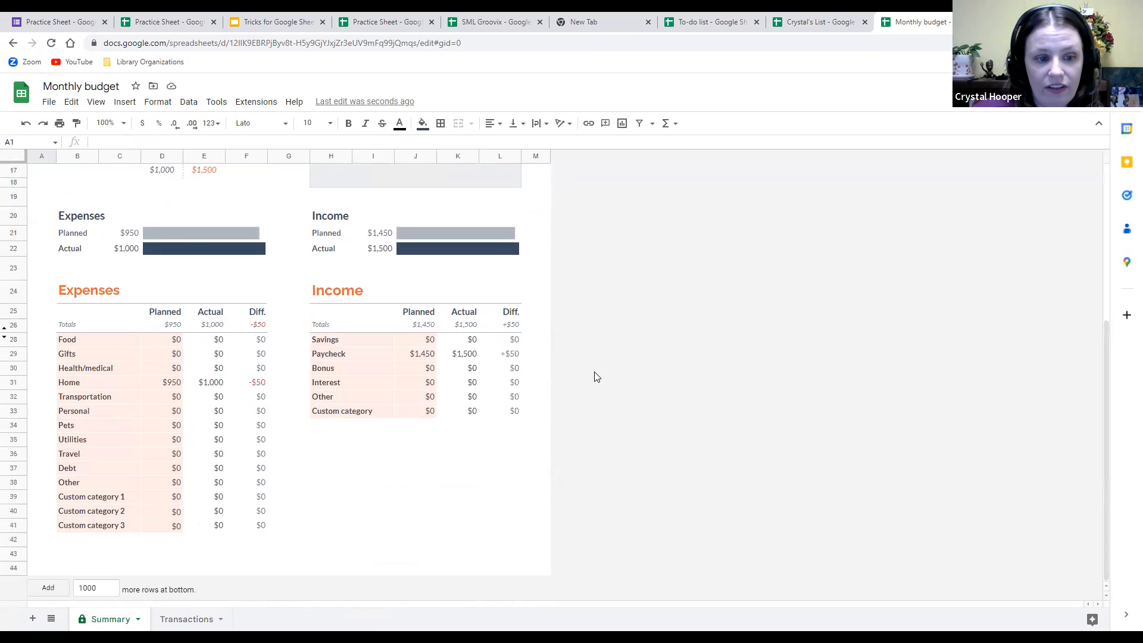
{"action": "scroll", "coordinate": [549, 422], "scroll_direction": "up", "scroll_amount": 5}
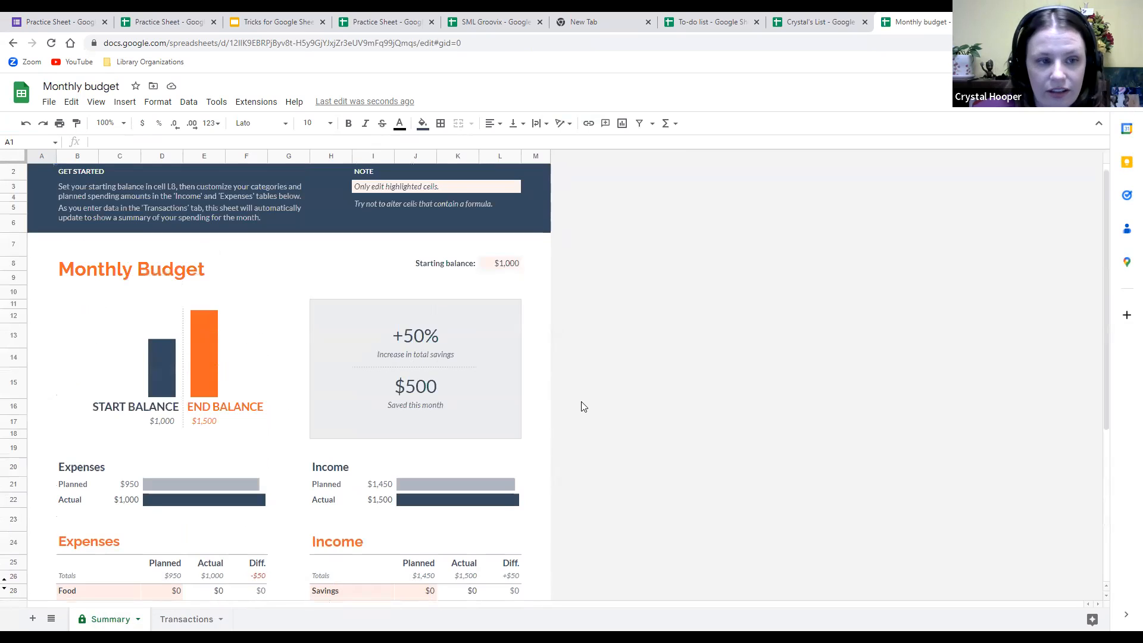
{"action": "scroll", "coordinate": [119, 193], "scroll_direction": "up", "scroll_amount": 1}
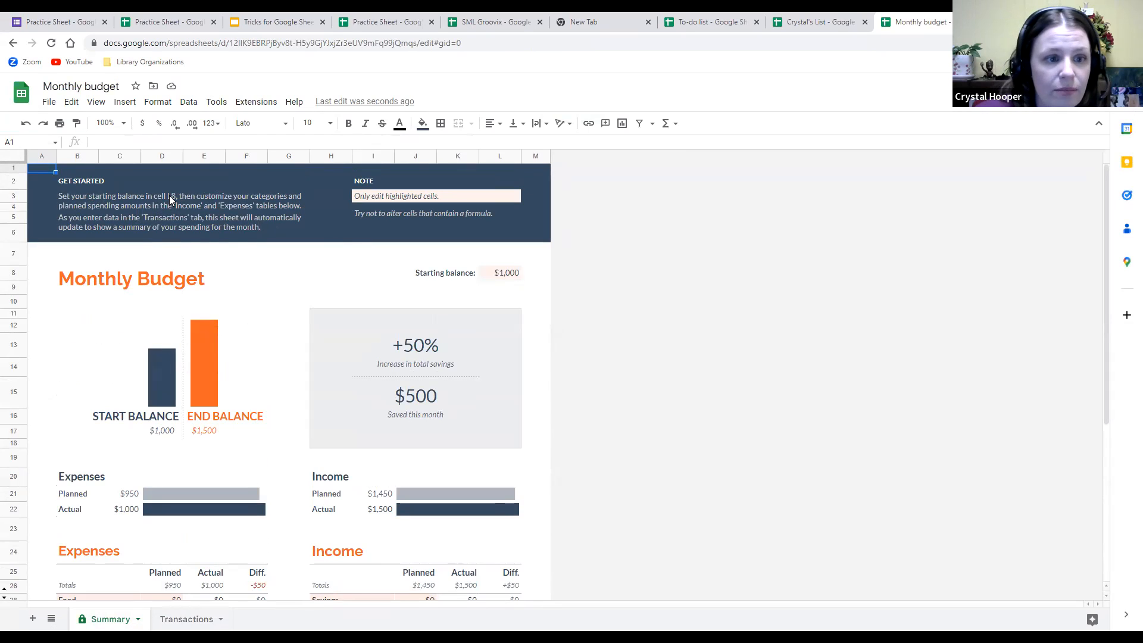
Replace the starting balance in L8 with 2000.
{"action": "left_click", "coordinate": [500, 156]}
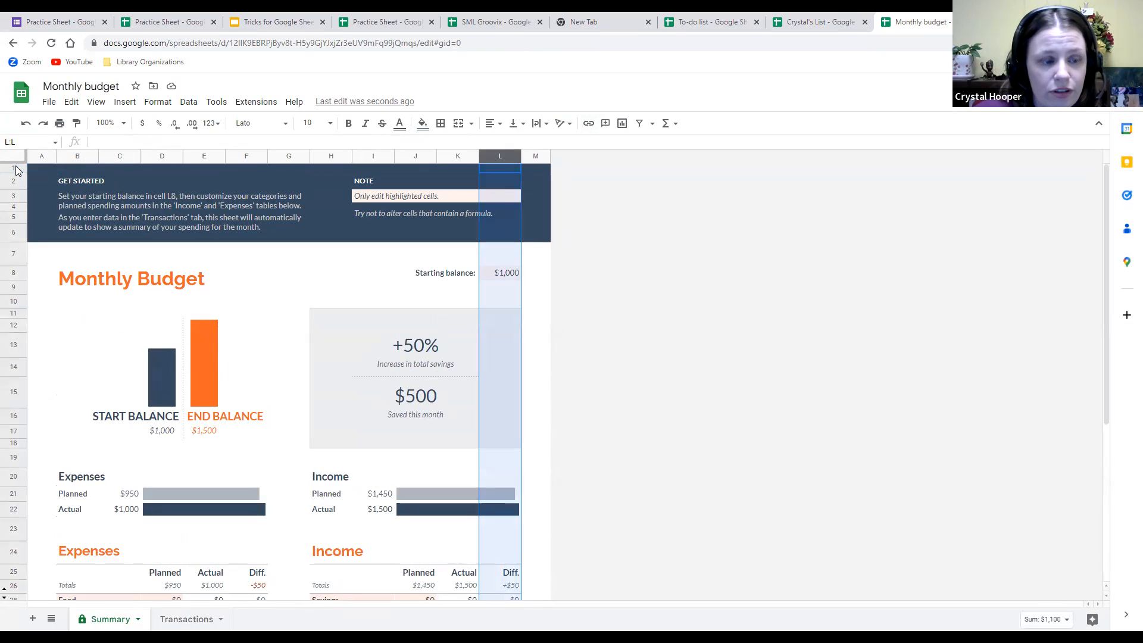
{"action": "left_click", "coordinate": [11, 272]}
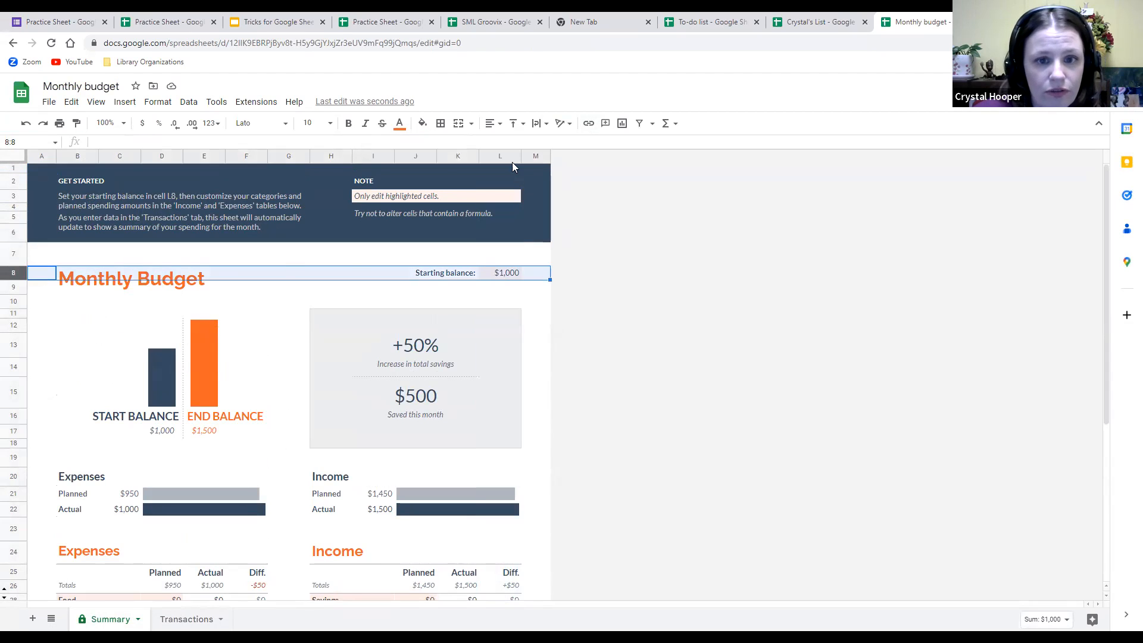
{"action": "left_click", "coordinate": [506, 276]}
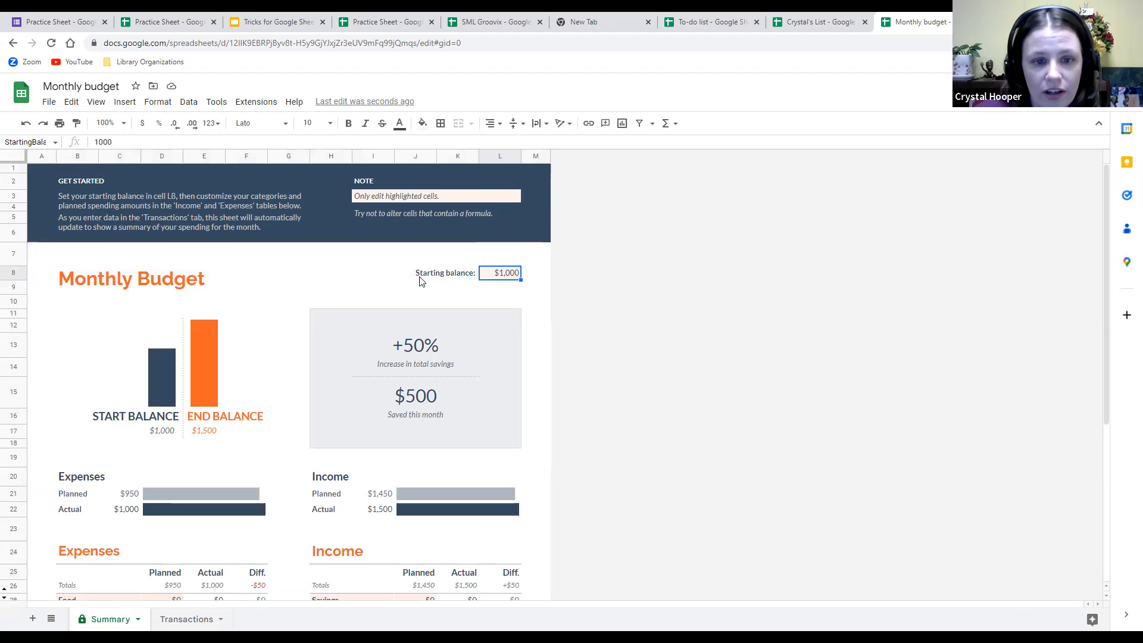
{"action": "double_click", "coordinate": [517, 274]}
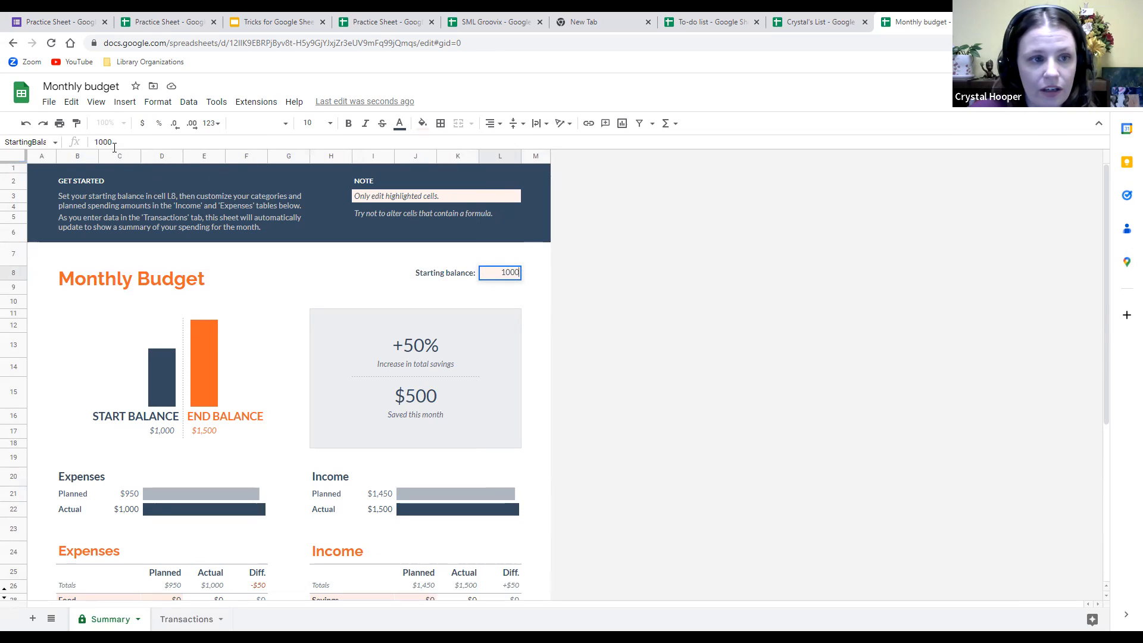
{"action": "double_click", "coordinate": [86, 147]}
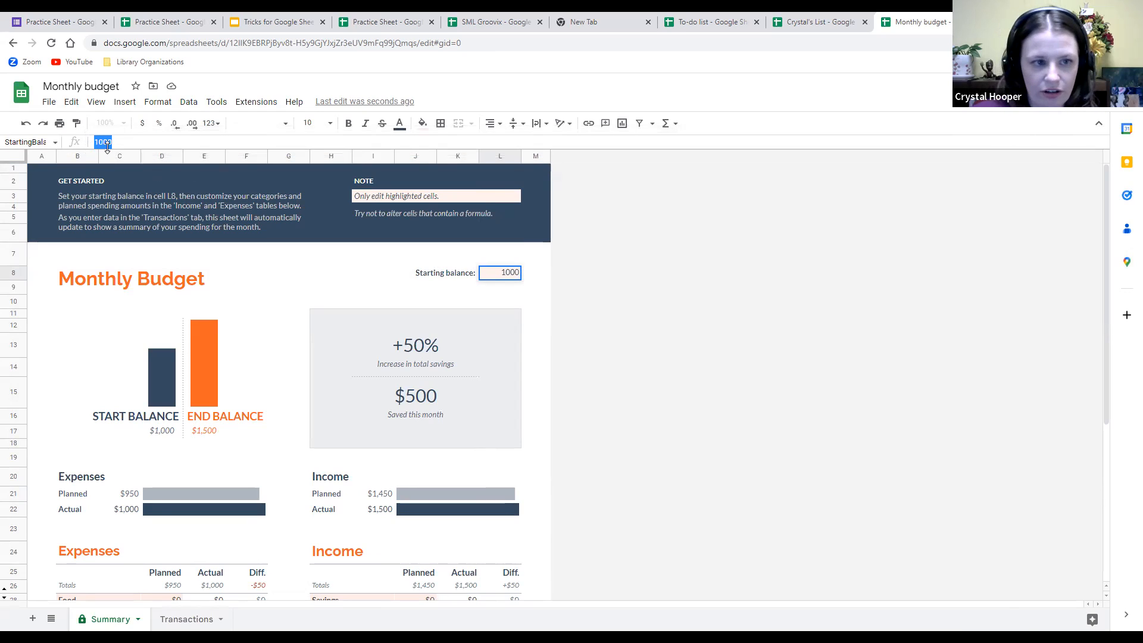
{"action": "key", "text": "BackSpace"}
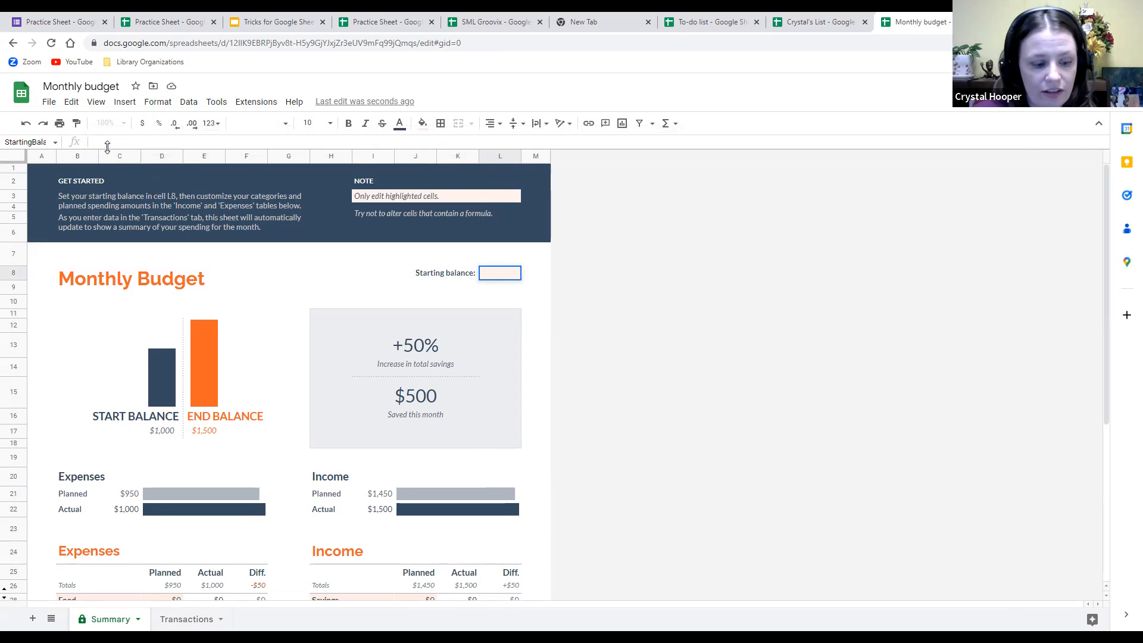
{"action": "type", "text": "2000"}
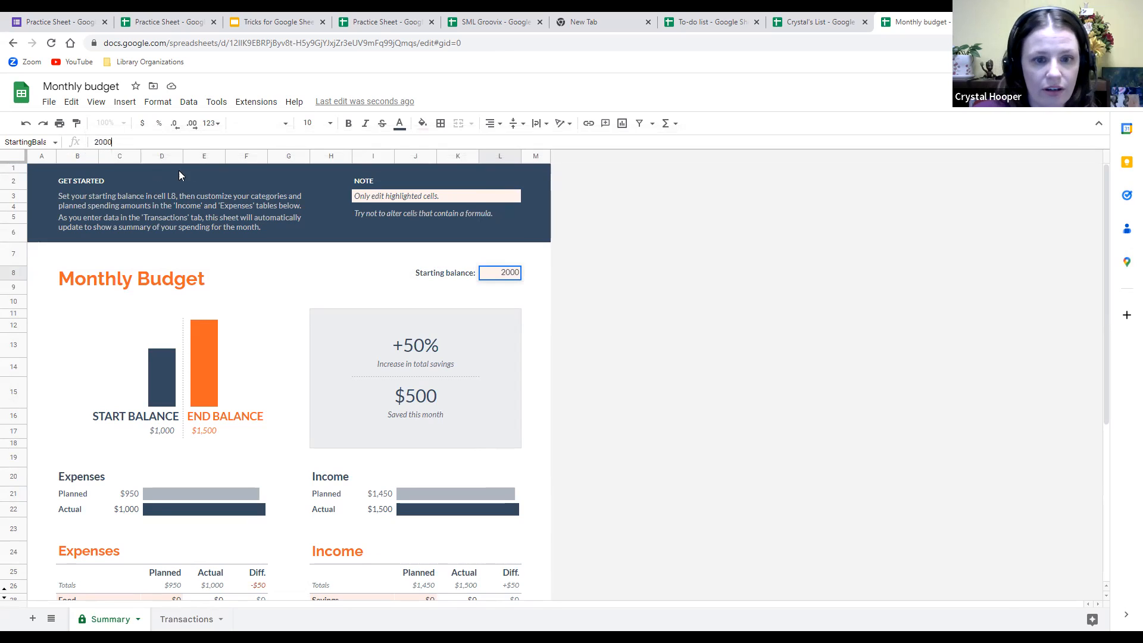
{"action": "left_click", "coordinate": [543, 301]}
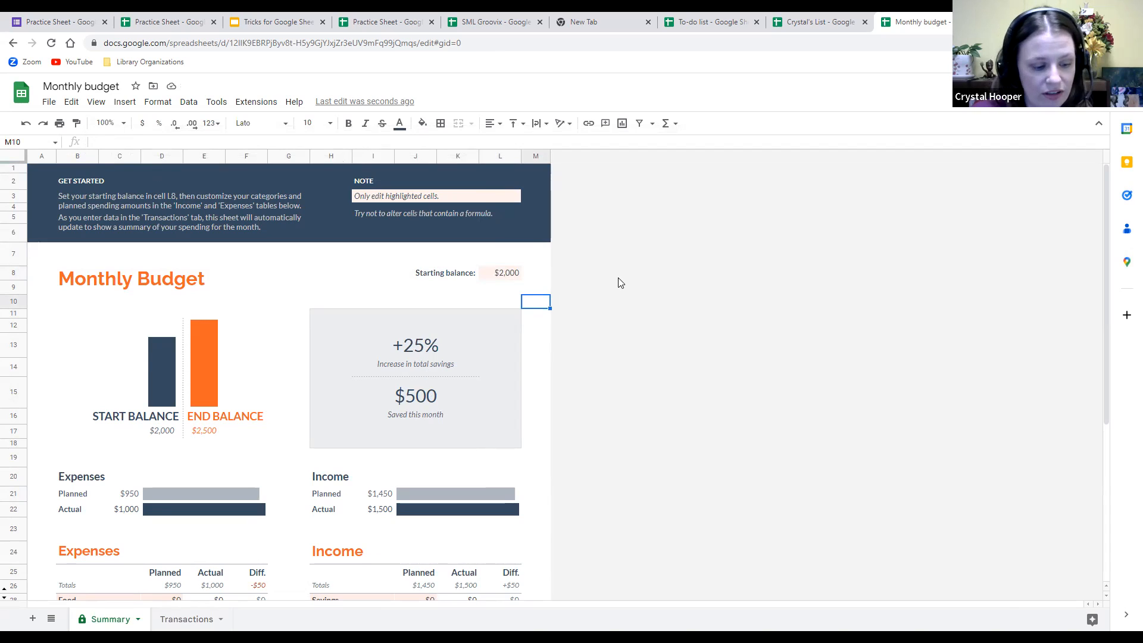
Undo and redo the 2000 starting balance while checking the savings percentage formula.
{"action": "key", "text": "ctrl+z"}
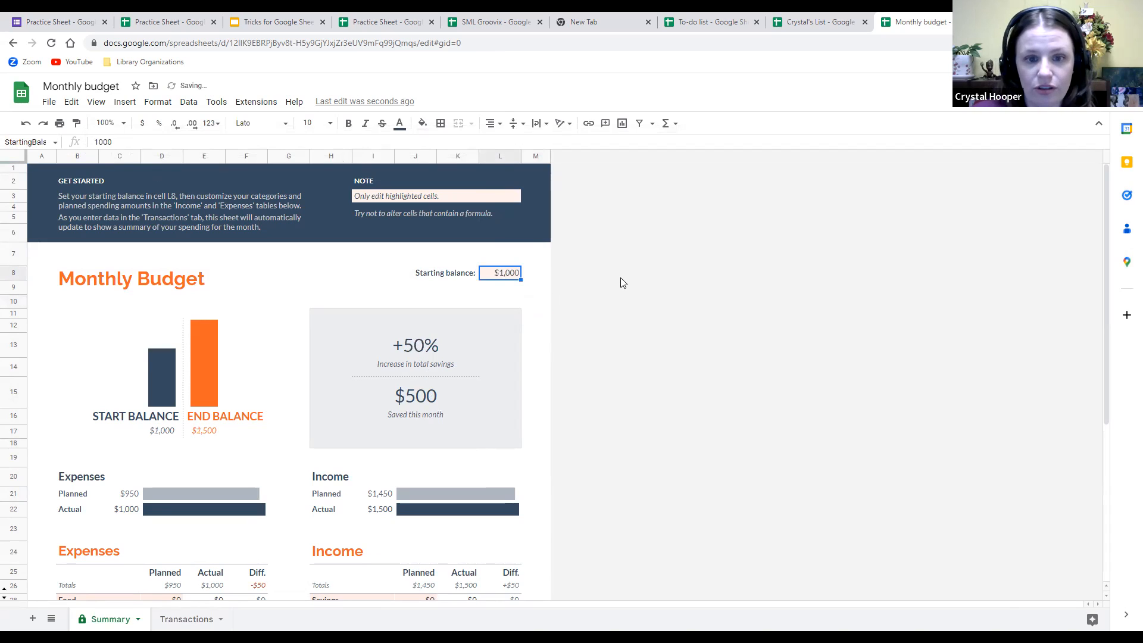
{"action": "left_click", "coordinate": [424, 350]}
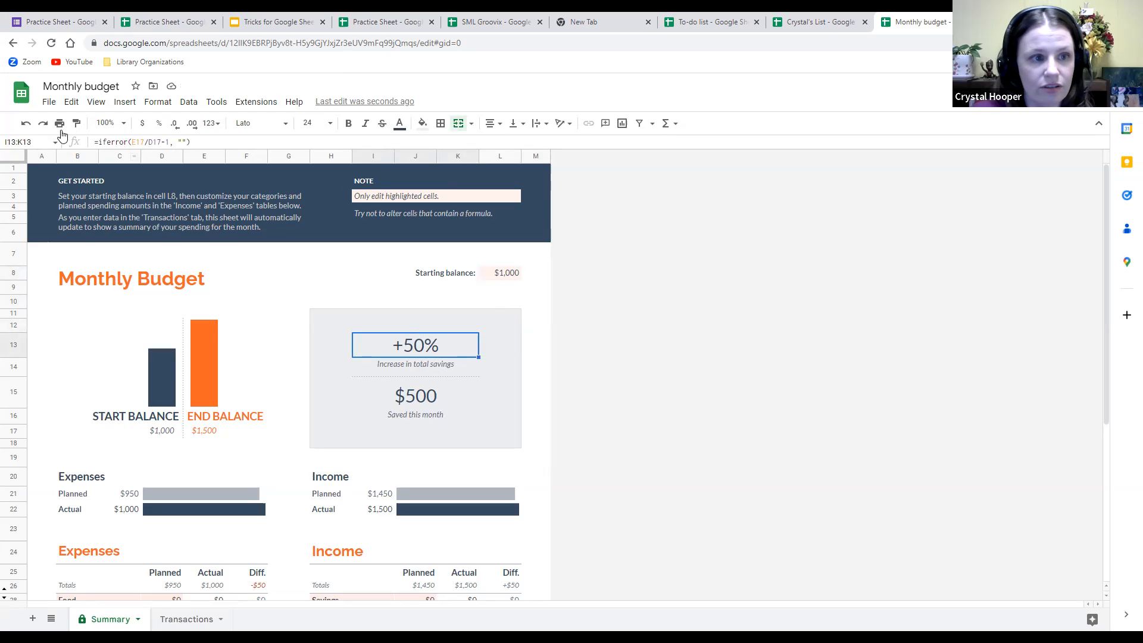
{"action": "left_click", "coordinate": [42, 127]}
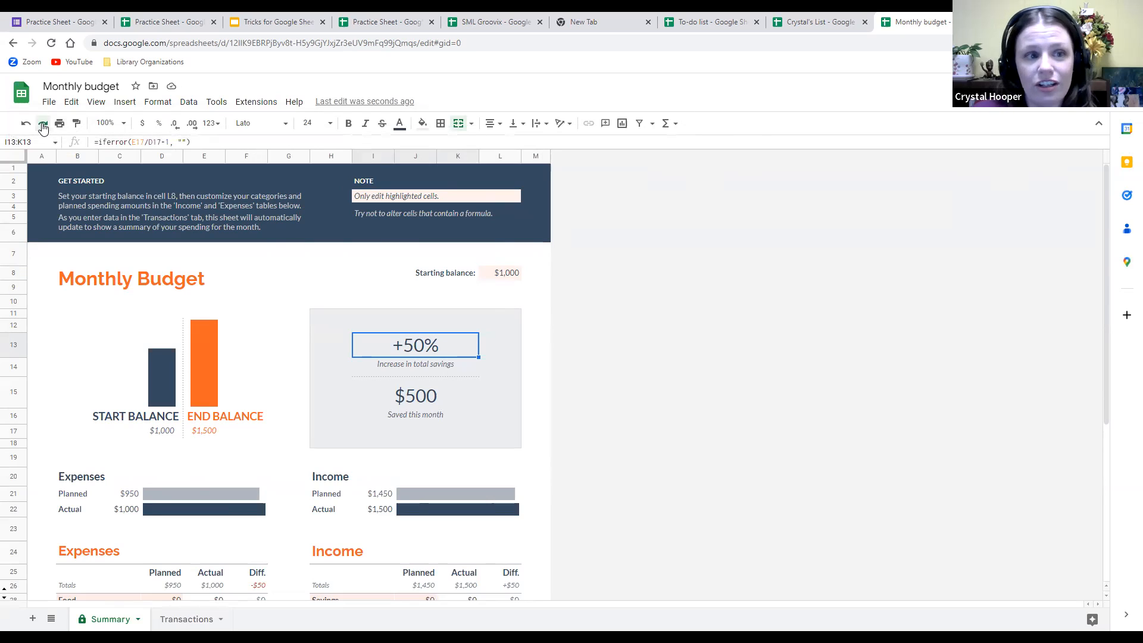
{"action": "left_click", "coordinate": [42, 127]}
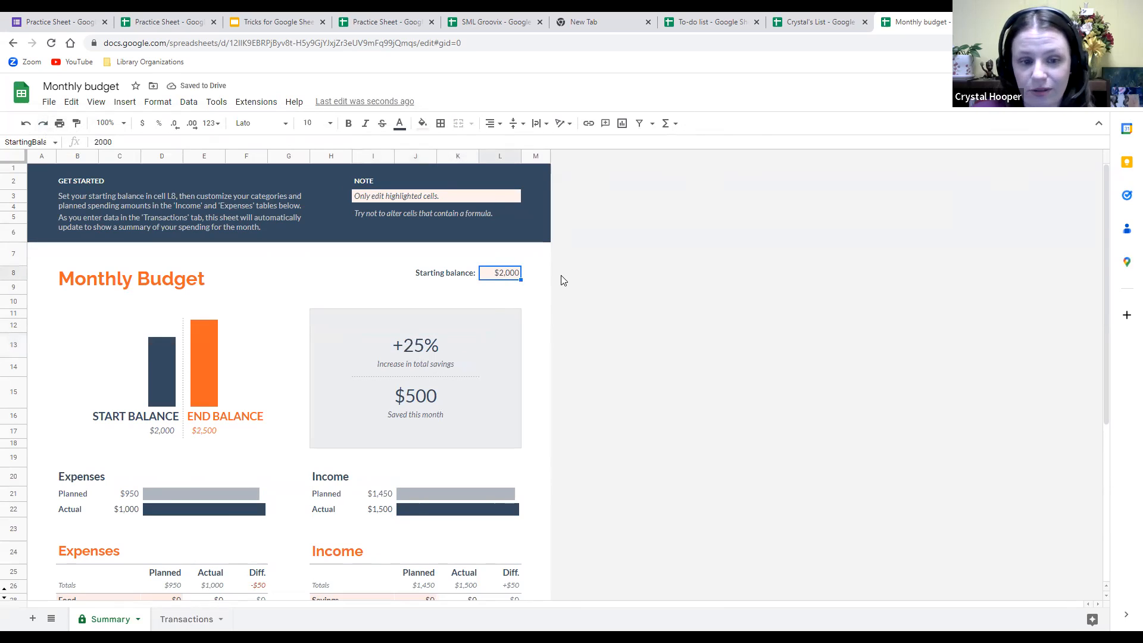
{"action": "left_click", "coordinate": [396, 352]}
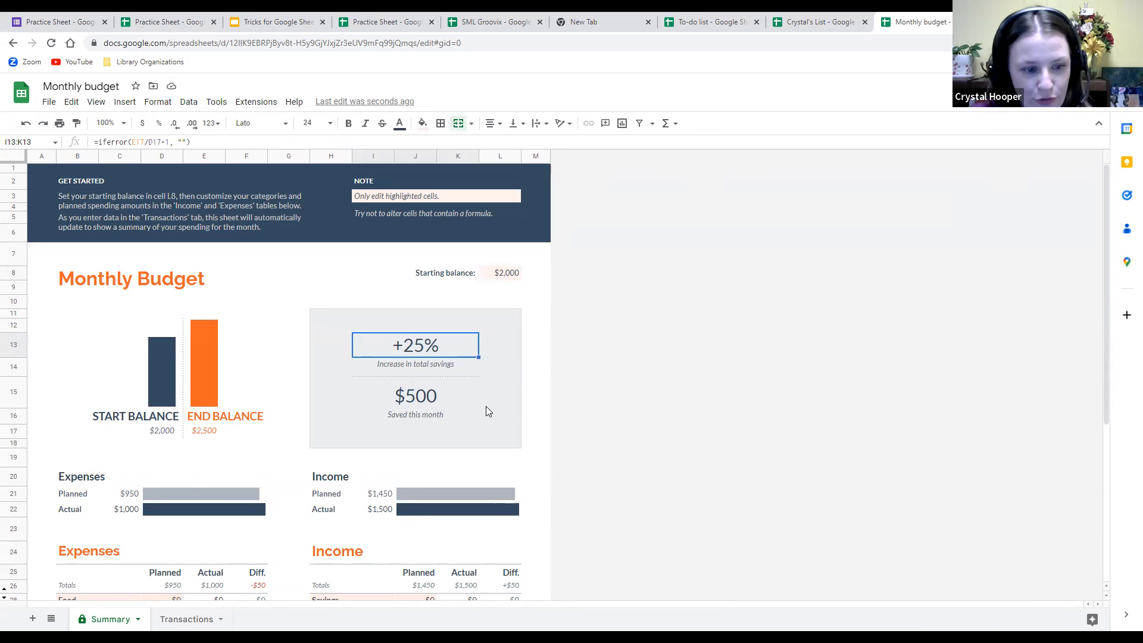
Enter 500 as the Food planned amount in D28 and open E28's SUMIF formula.
{"action": "scroll", "coordinate": [485, 406], "scroll_direction": "down", "scroll_amount": 3}
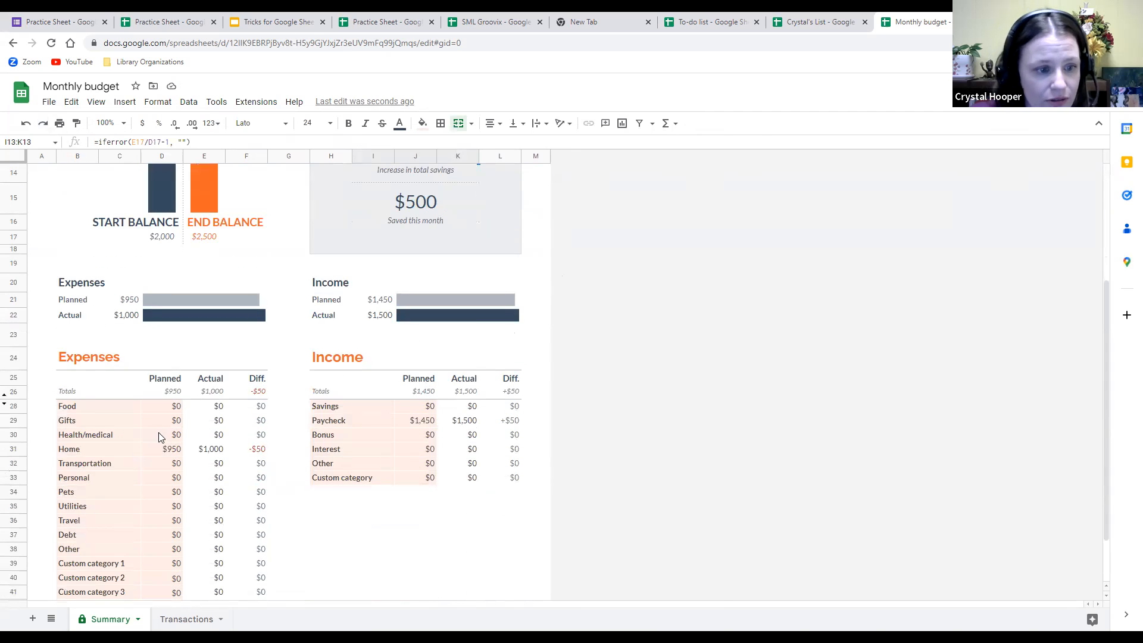
{"action": "scroll", "coordinate": [159, 434], "scroll_direction": "down", "scroll_amount": 1}
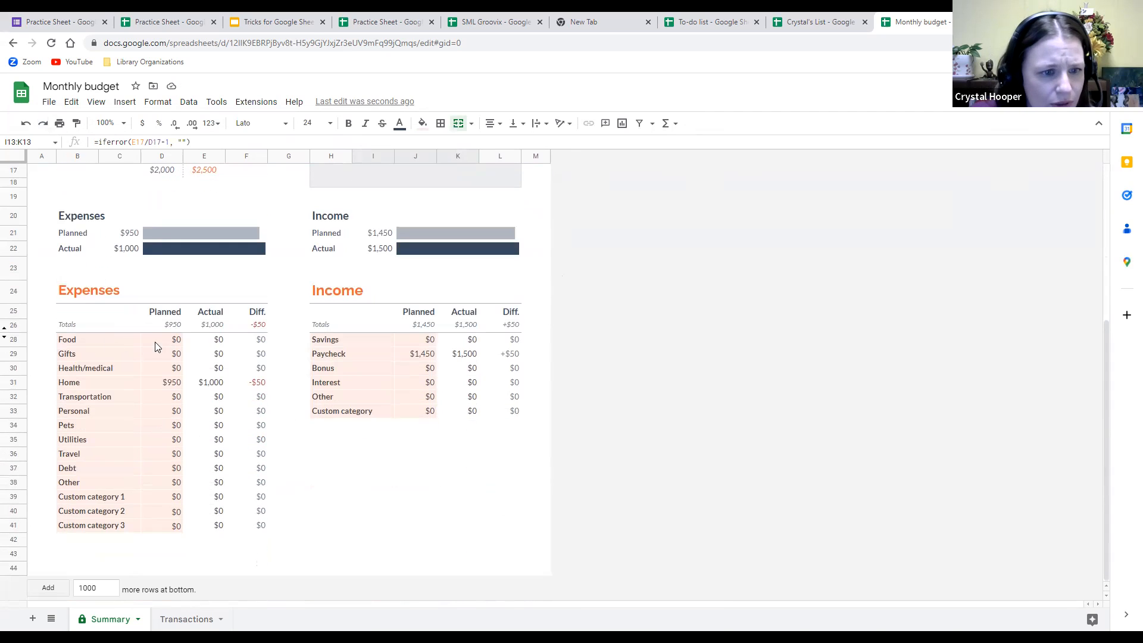
{"action": "left_click", "coordinate": [177, 341]}
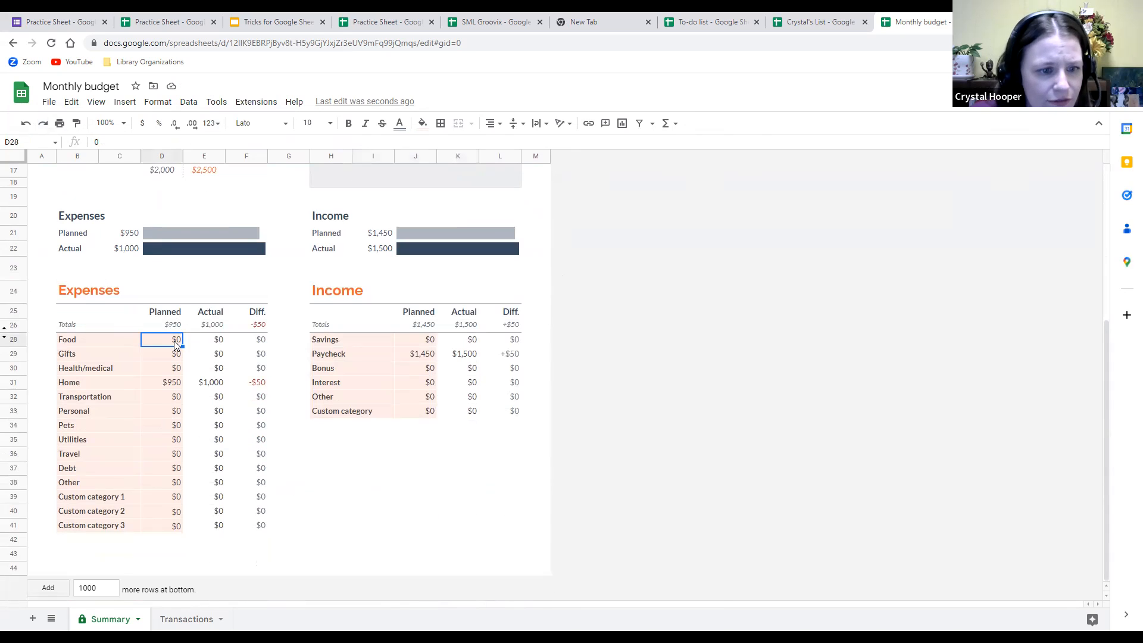
{"action": "key", "text": "BackSpace"}
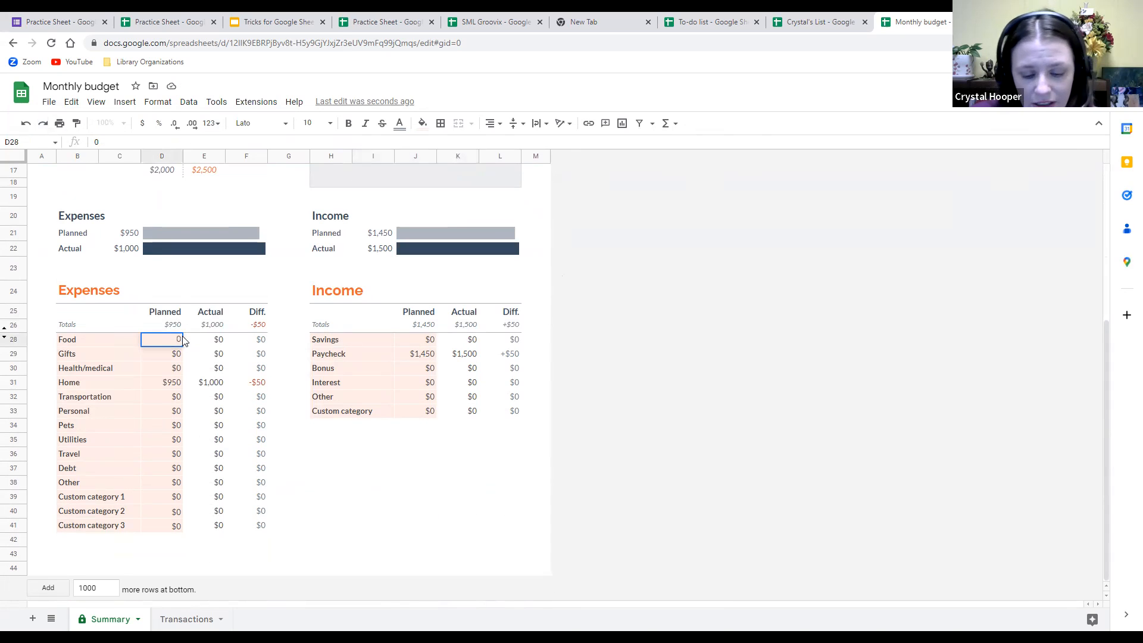
{"action": "type", "text": "500"}
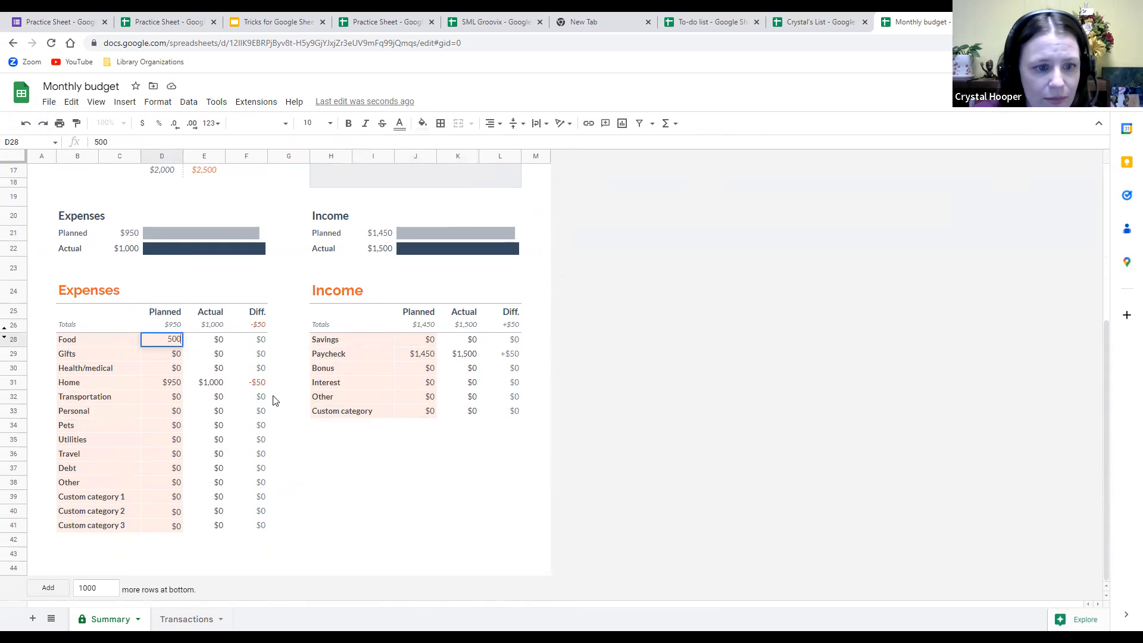
{"action": "left_click", "coordinate": [273, 398]}
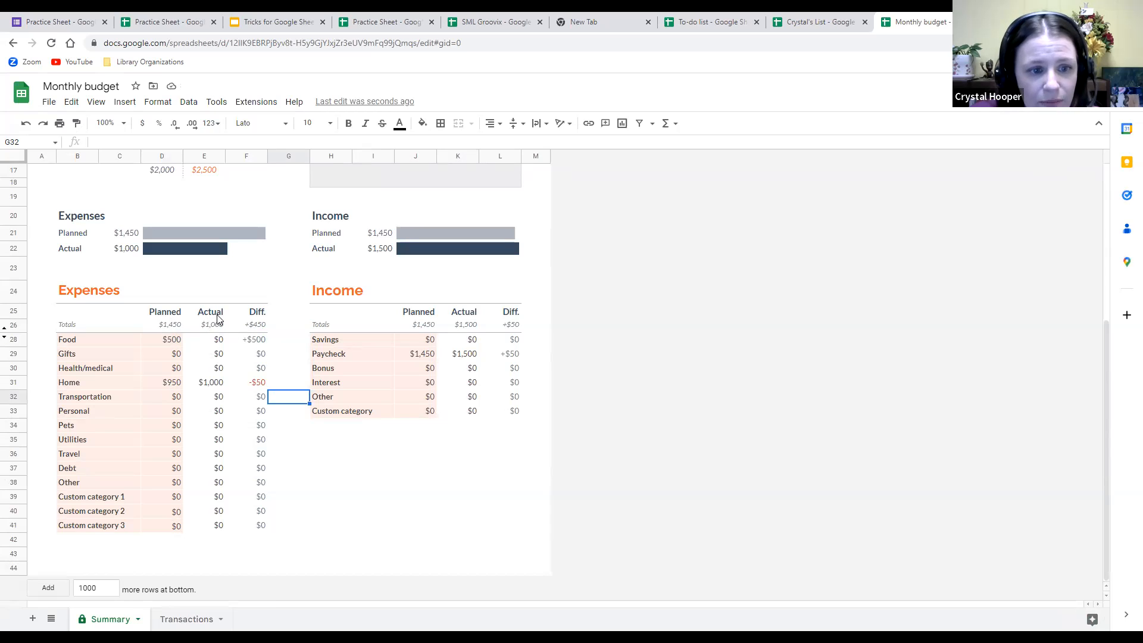
{"action": "left_click", "coordinate": [219, 342]}
{"action": "double_click", "coordinate": [222, 341]}
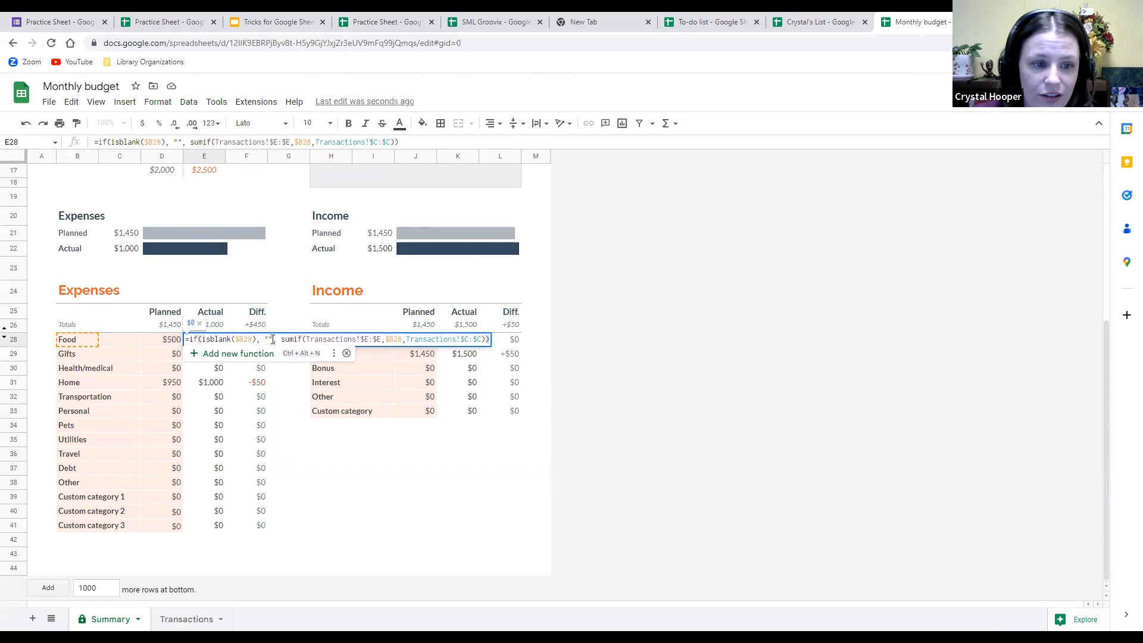
{"action": "key", "text": "Escape"}
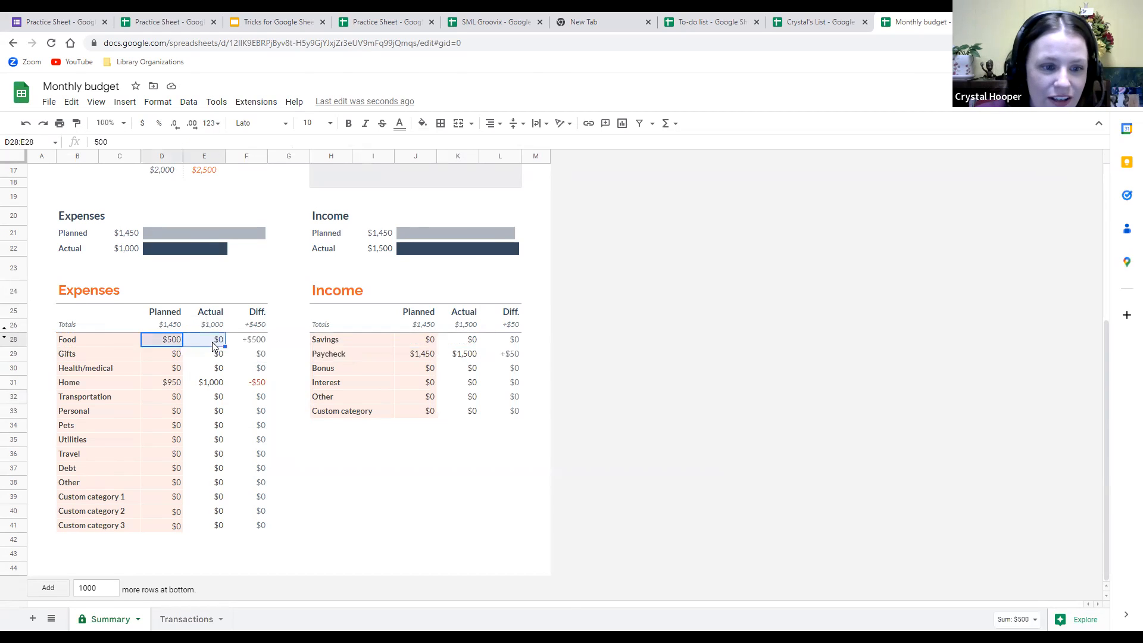
{"action": "double_click", "coordinate": [213, 341]}
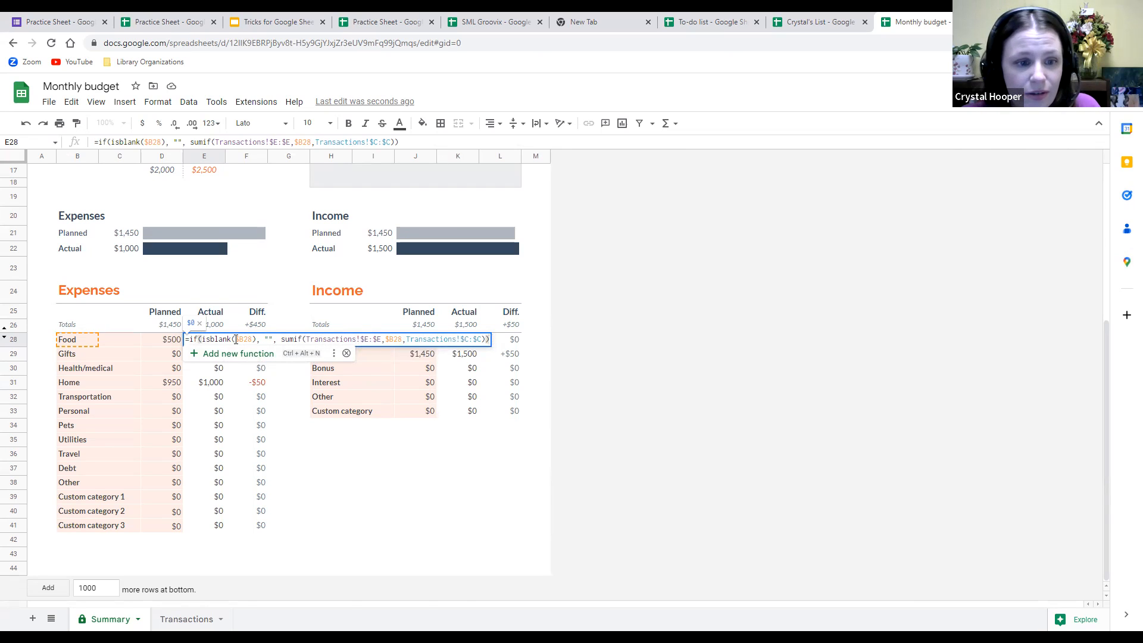
{"action": "left_click_drag", "start_coordinate": [348, 339], "coordinate": [328, 338]}
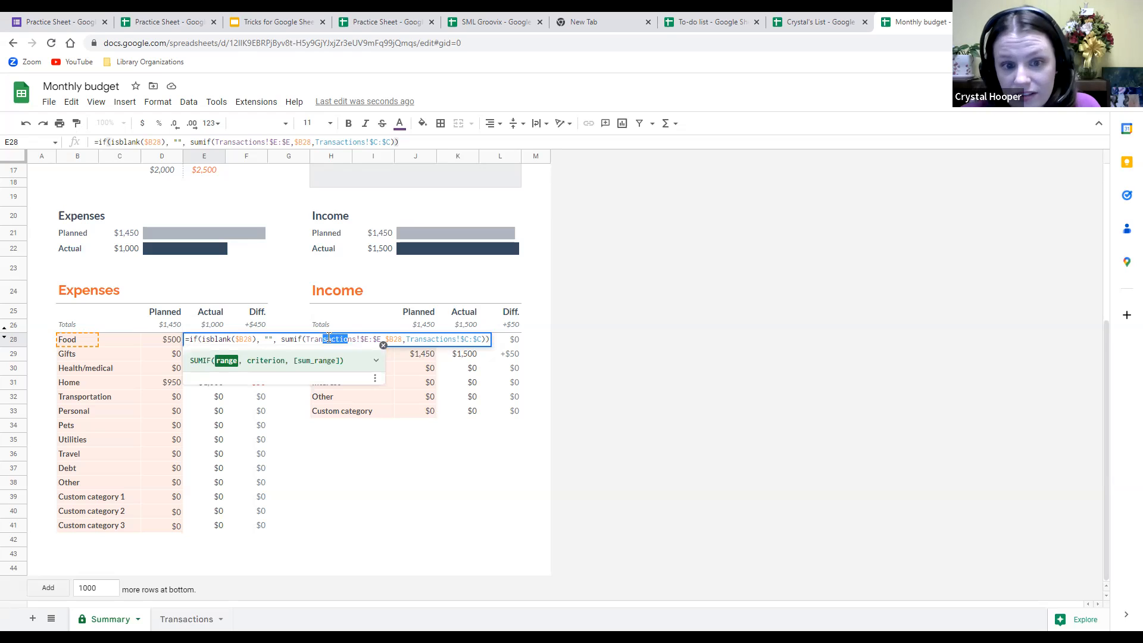
{"action": "left_click", "coordinate": [393, 338]}
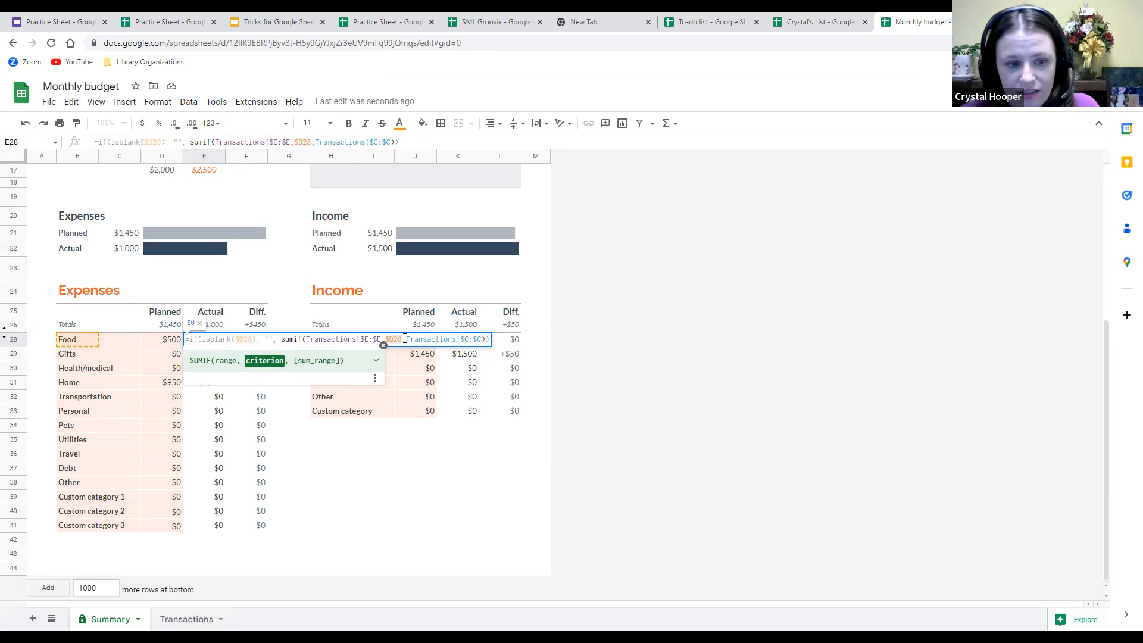
{"action": "left_click", "coordinate": [486, 432]}
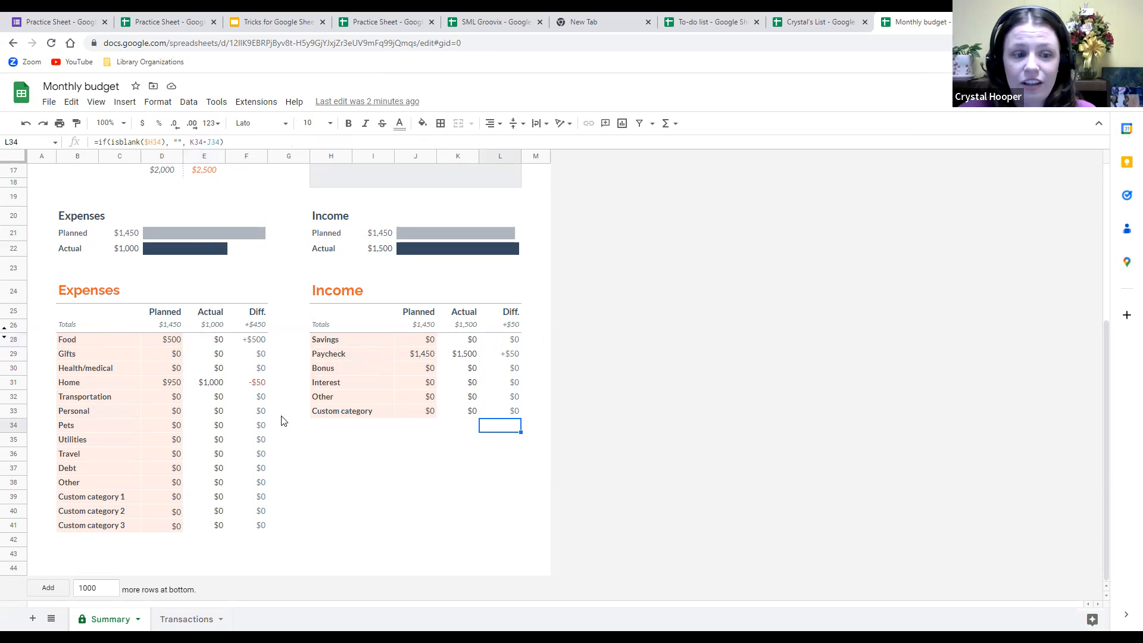
Enter 50 as the Personal planned amount in D33.
{"action": "left_click", "coordinate": [175, 412]}
{"action": "double_click", "coordinate": [176, 412]}
{"action": "type", "text": "50"}
{"action": "left_click", "coordinate": [218, 411]}
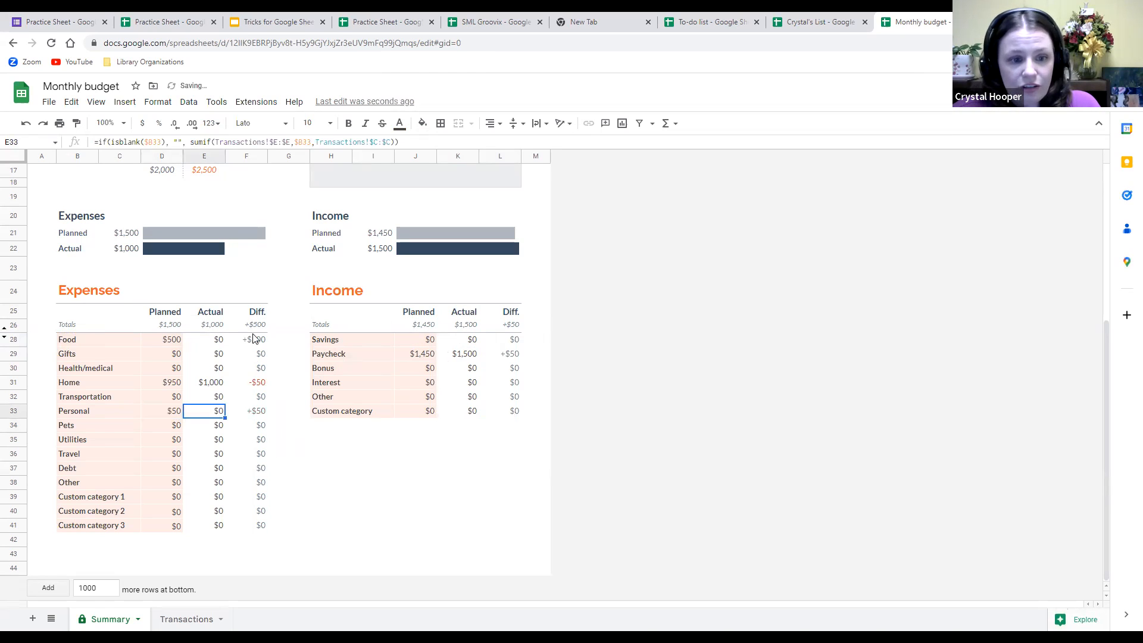
Enter 1000 as the Bonus planned income in J30 and close the Monthly budget.
{"action": "left_click", "coordinate": [435, 367]}
{"action": "double_click", "coordinate": [435, 367]}
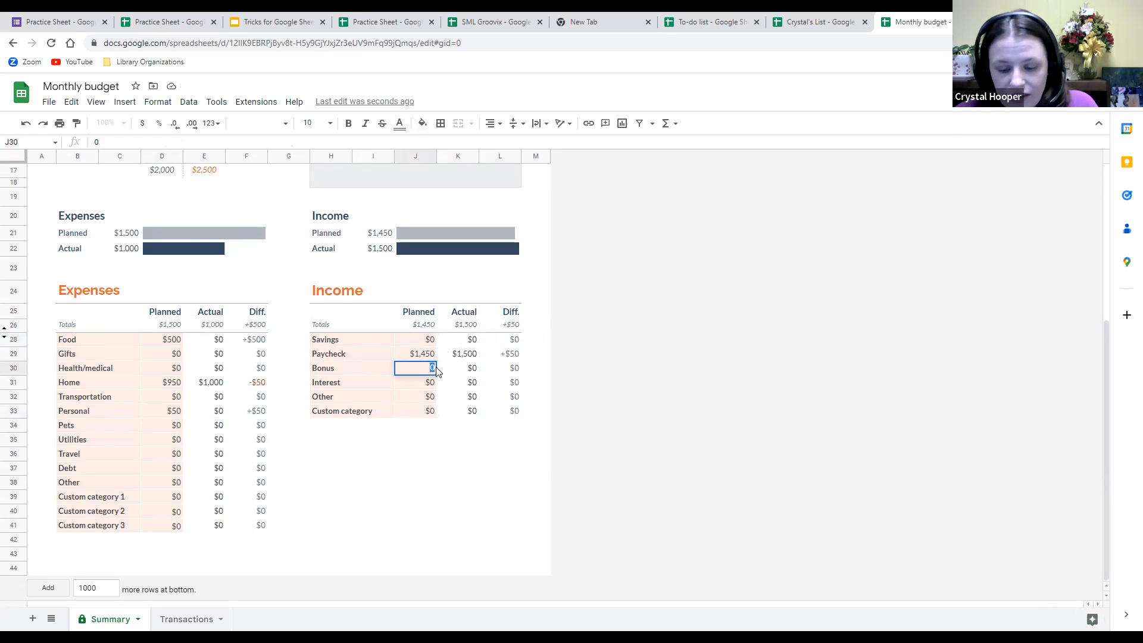
{"action": "type", "text": "1000"}
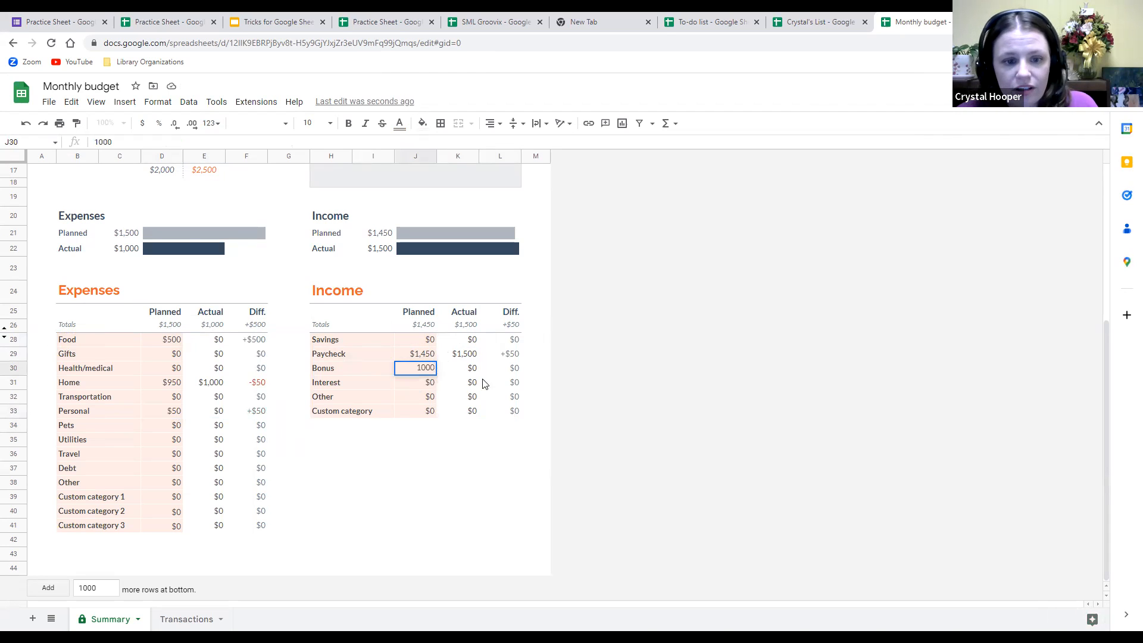
{"action": "left_click", "coordinate": [480, 382]}
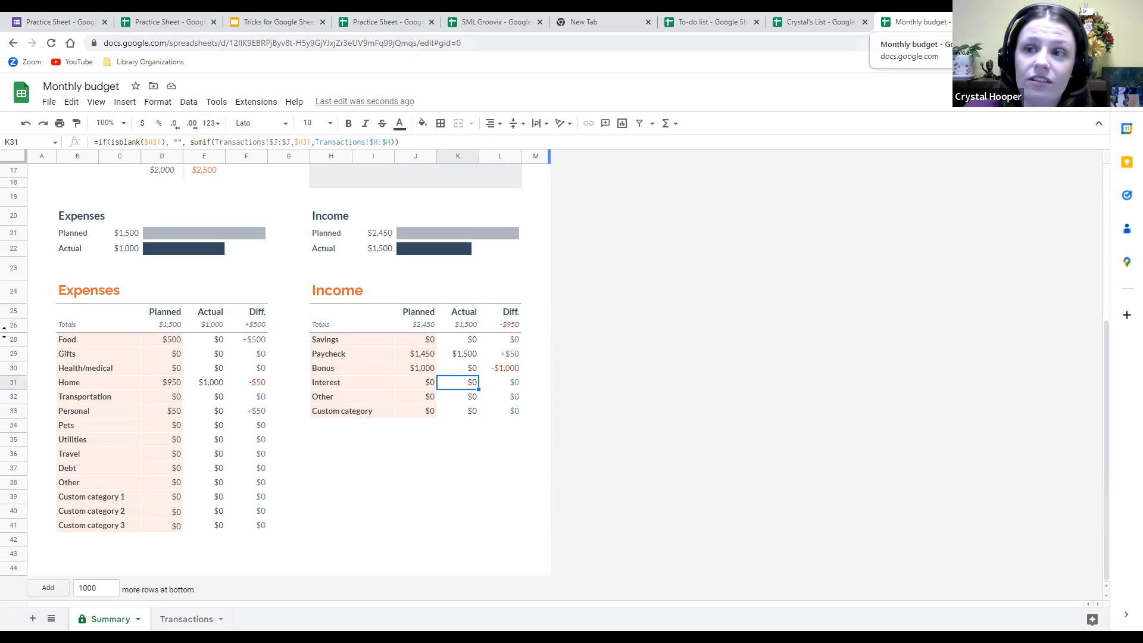
{"action": "key", "text": "ctrl+w"}
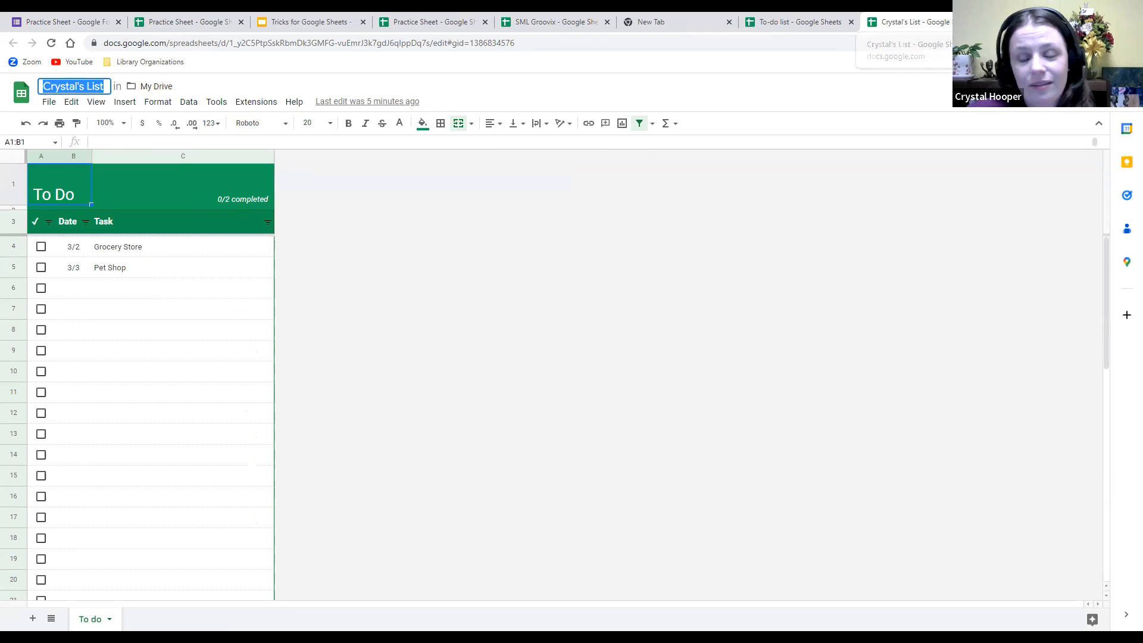
Close both to-do list tabs and copy the Practice Sheet's share link.
{"action": "left_click", "coordinate": [973, 22]}
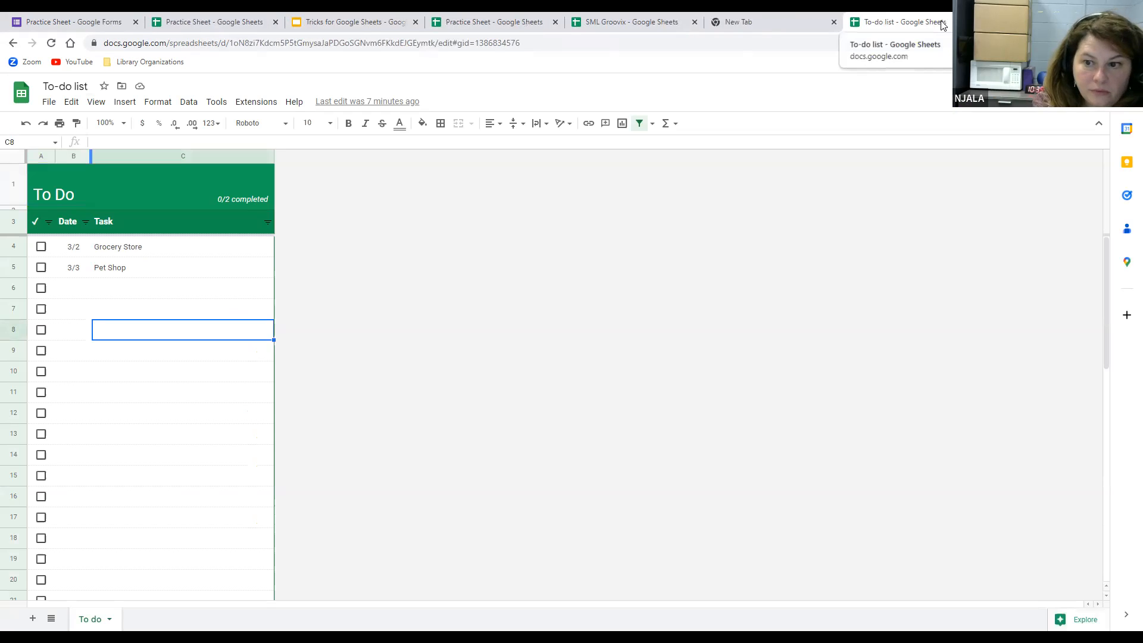
{"action": "left_click", "coordinate": [945, 24]}
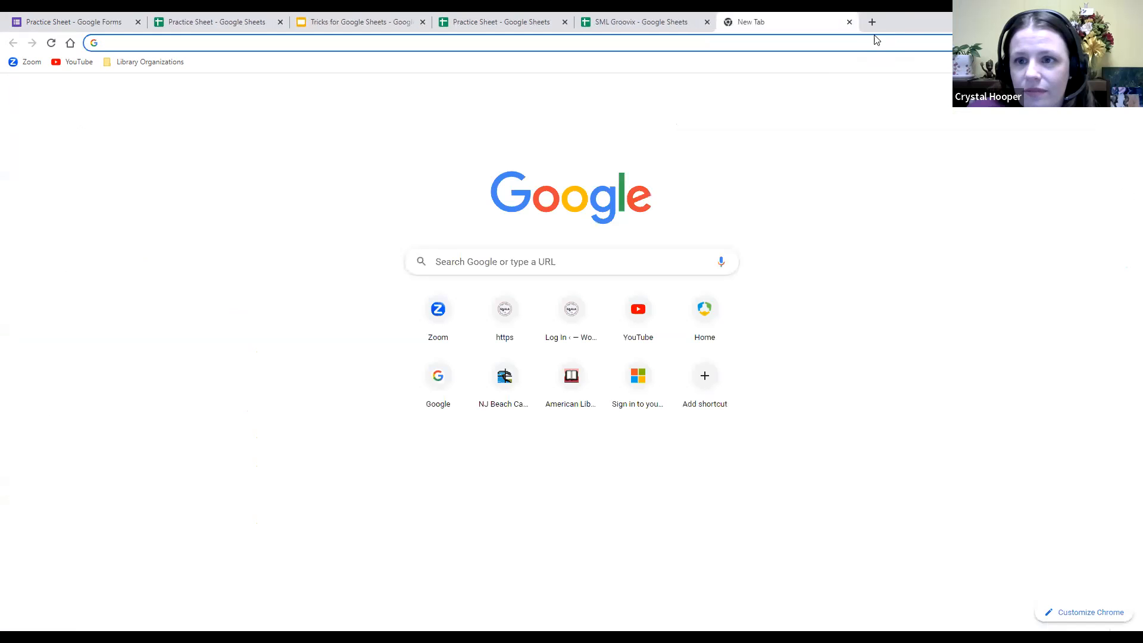
{"action": "left_click", "coordinate": [188, 22]}
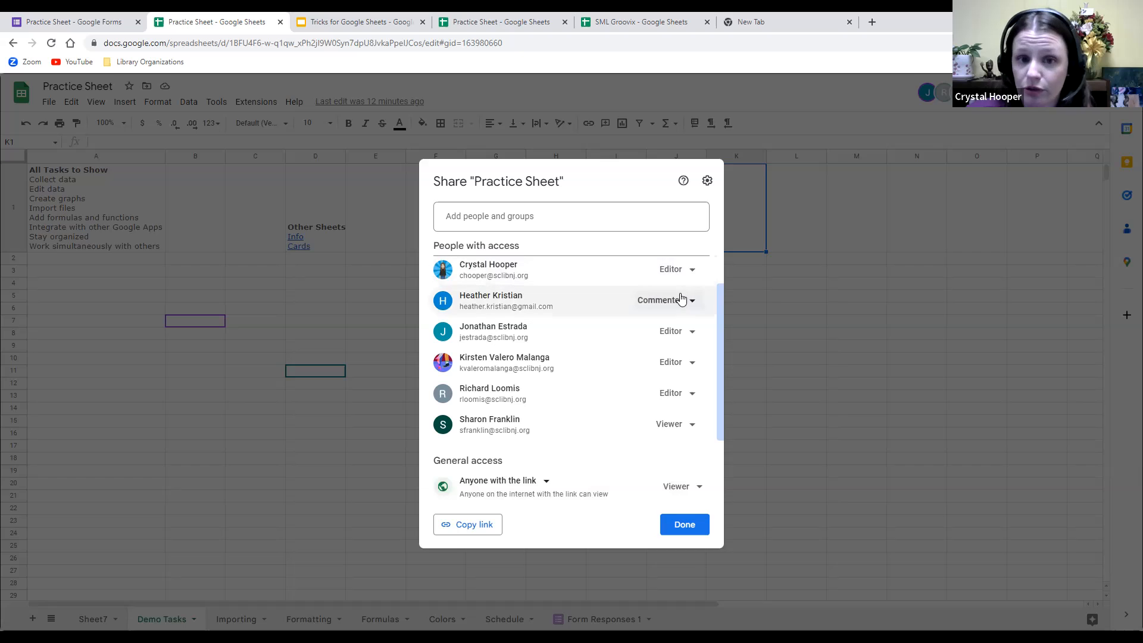
{"action": "left_click", "coordinate": [470, 531]}
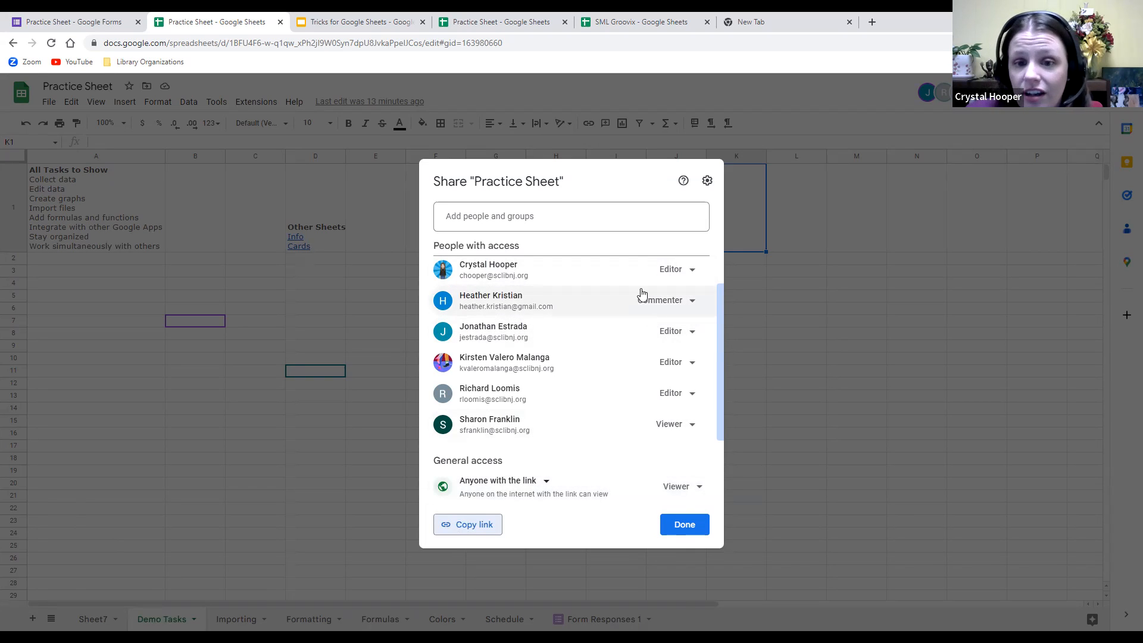
Invite a chosen contact as Editor of the Practice Sheet, with notification and a message.
{"action": "left_click", "coordinate": [509, 219]}
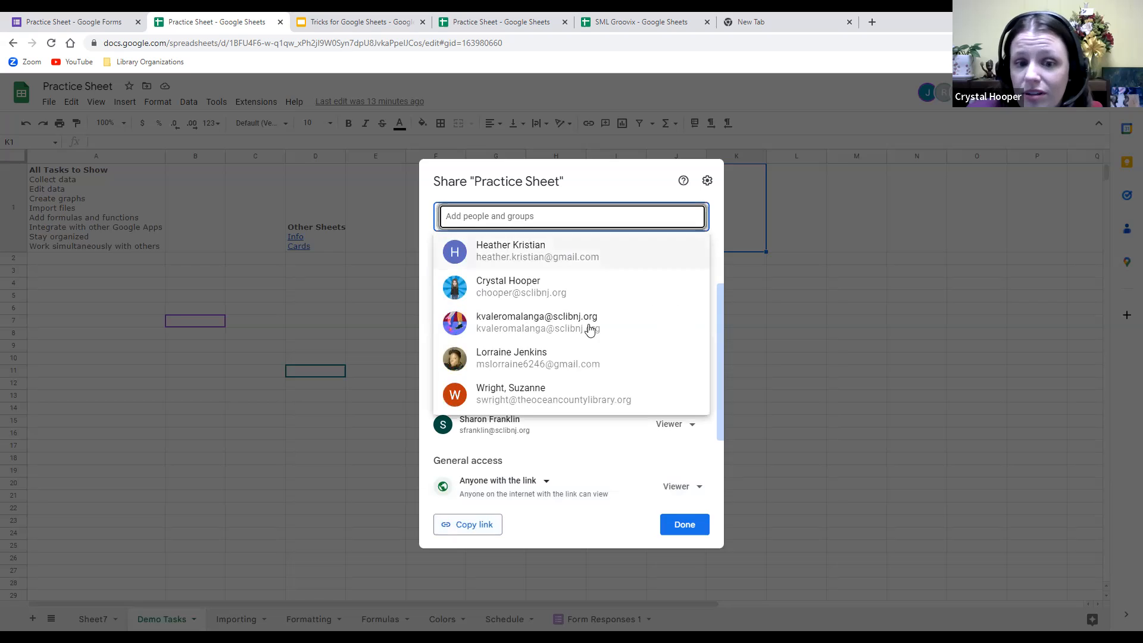
{"action": "left_click", "coordinate": [575, 281]}
{"action": "left_click", "coordinate": [559, 362]}
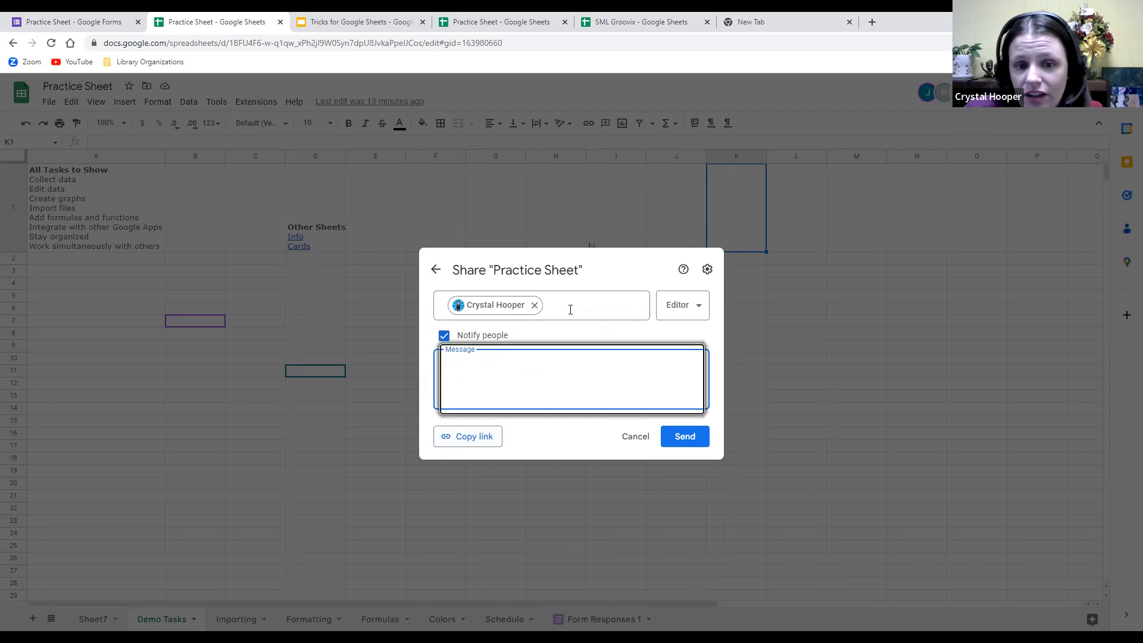
{"action": "left_click", "coordinate": [444, 336]}
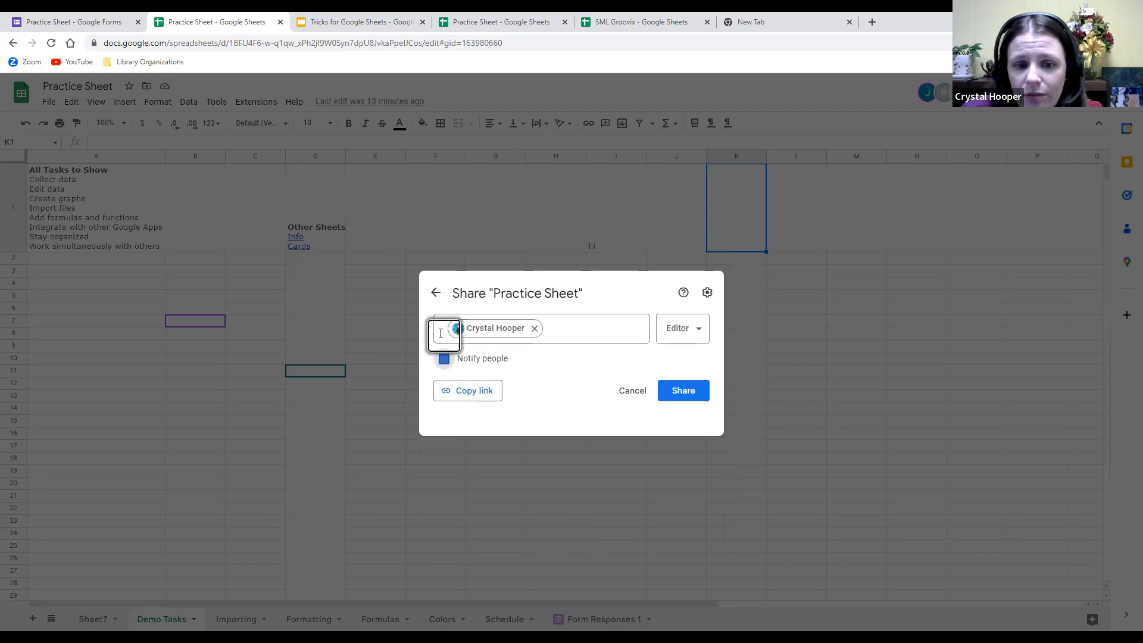
{"action": "left_click", "coordinate": [503, 371]}
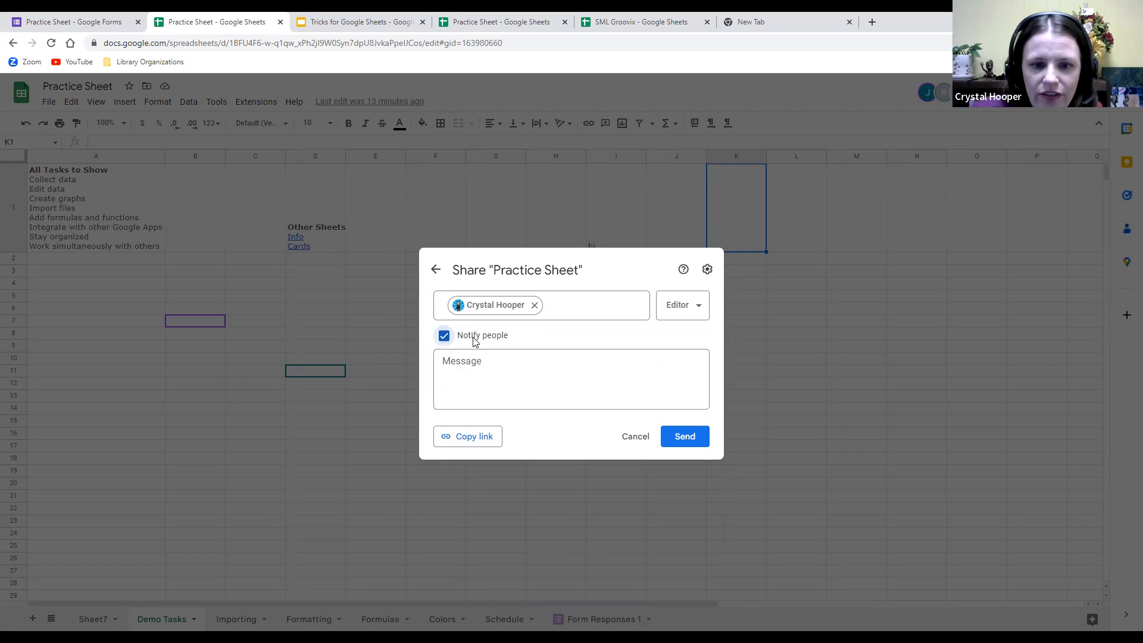
{"action": "left_click", "coordinate": [503, 355]}
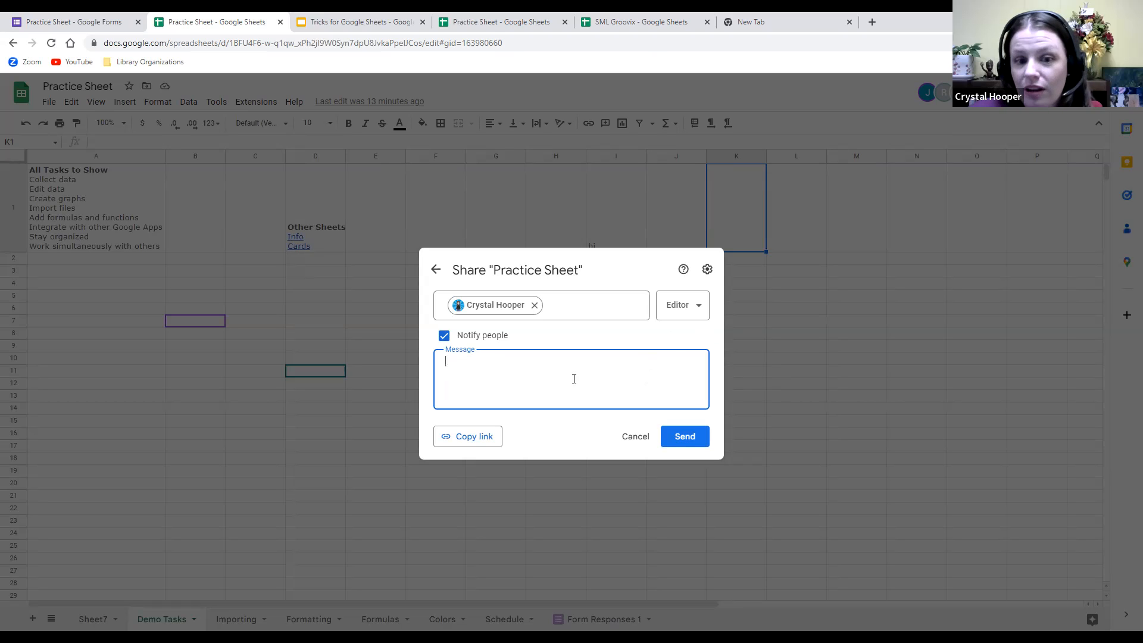
{"action": "left_click", "coordinate": [687, 444]}
{"action": "left_click", "coordinate": [687, 443]}
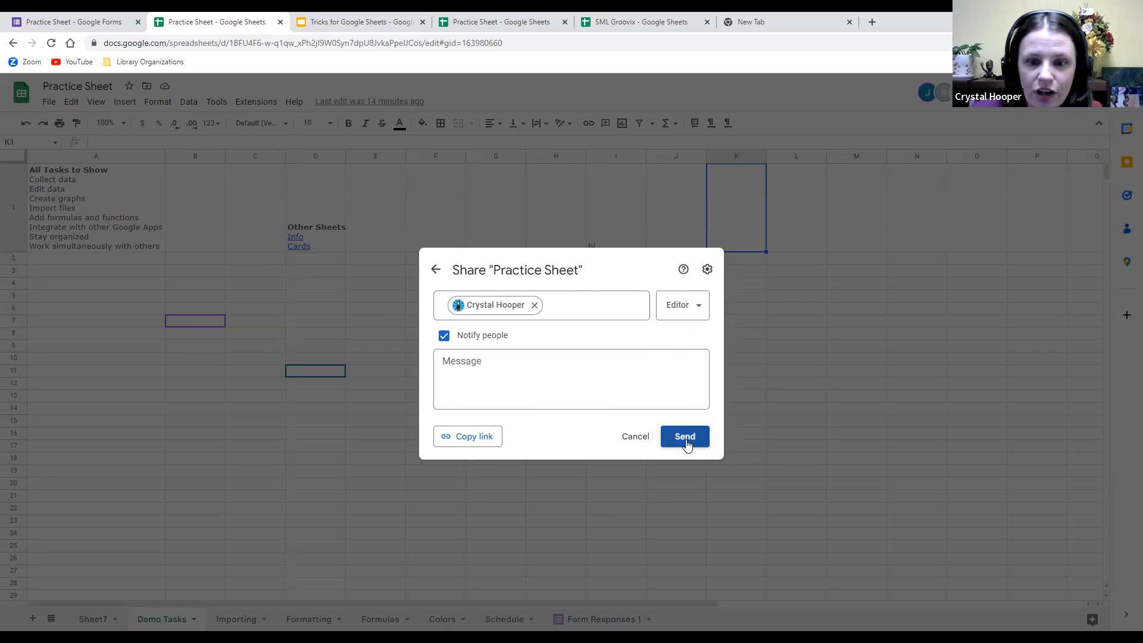
{"action": "left_click", "coordinate": [681, 447]}
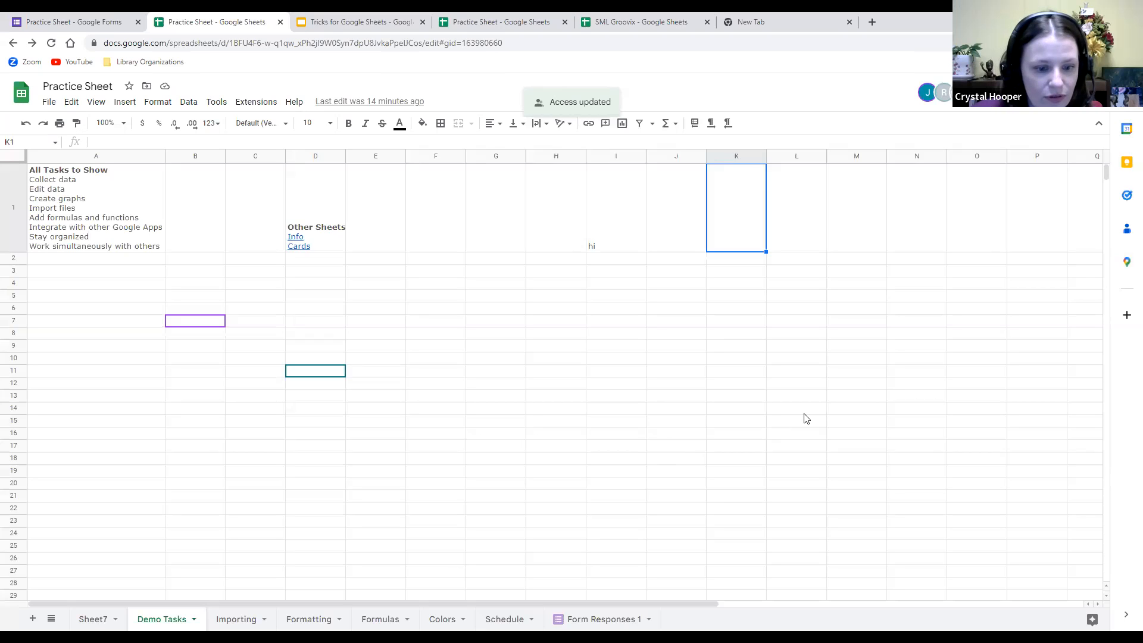
Go to the Formatting sheet and inspect B2's stored date value without changing it.
{"action": "left_click", "coordinate": [224, 621]}
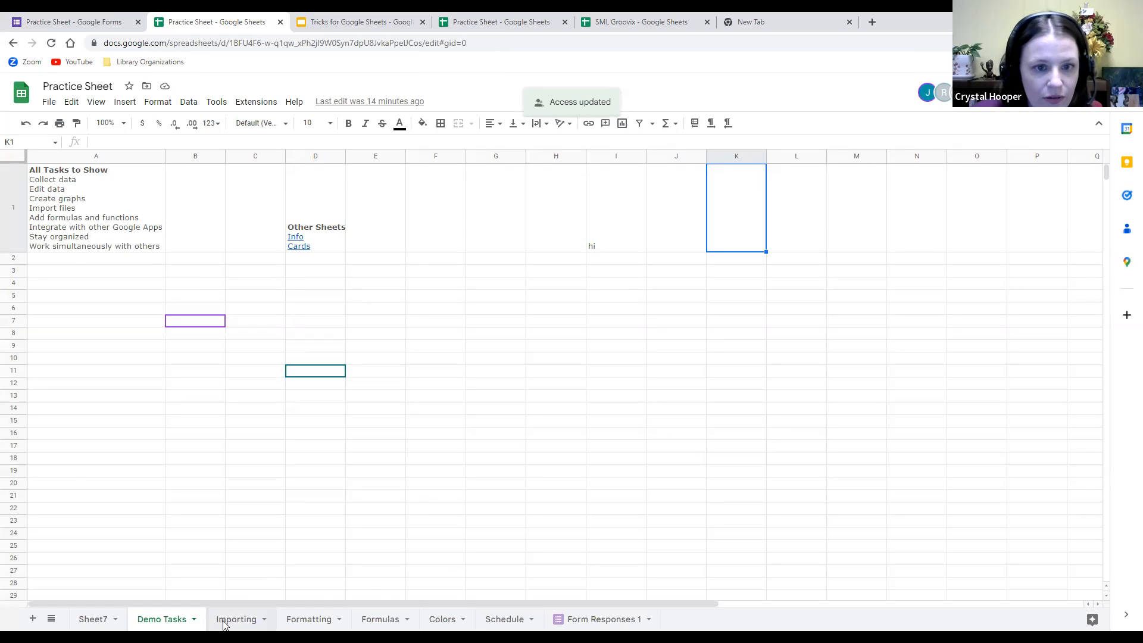
{"action": "left_click", "coordinate": [304, 621]}
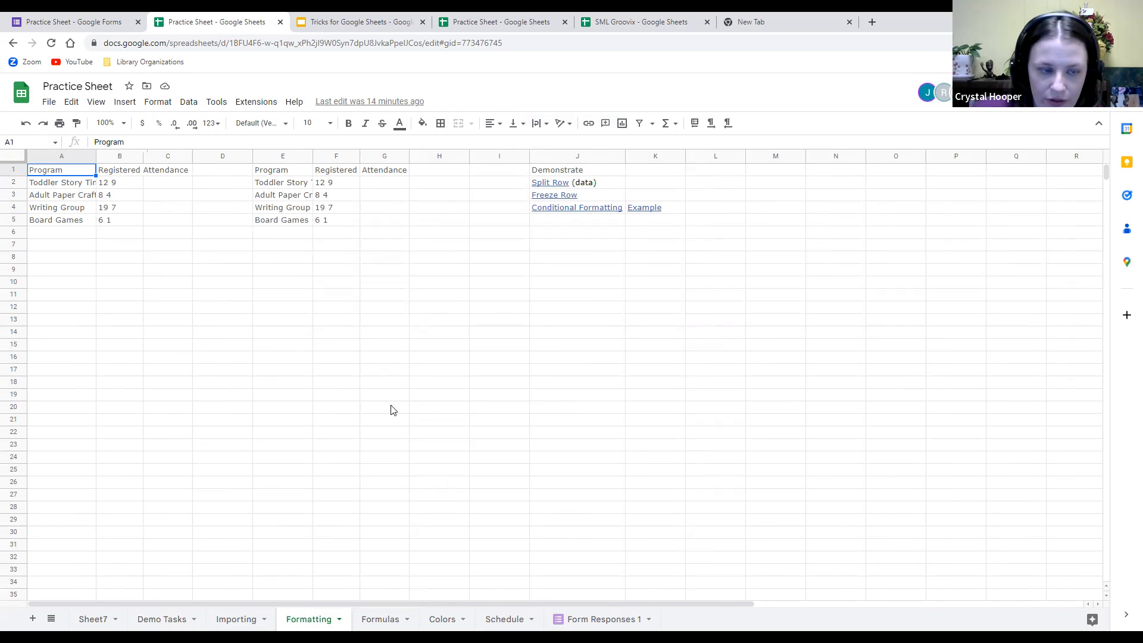
{"action": "left_click", "coordinate": [117, 186]}
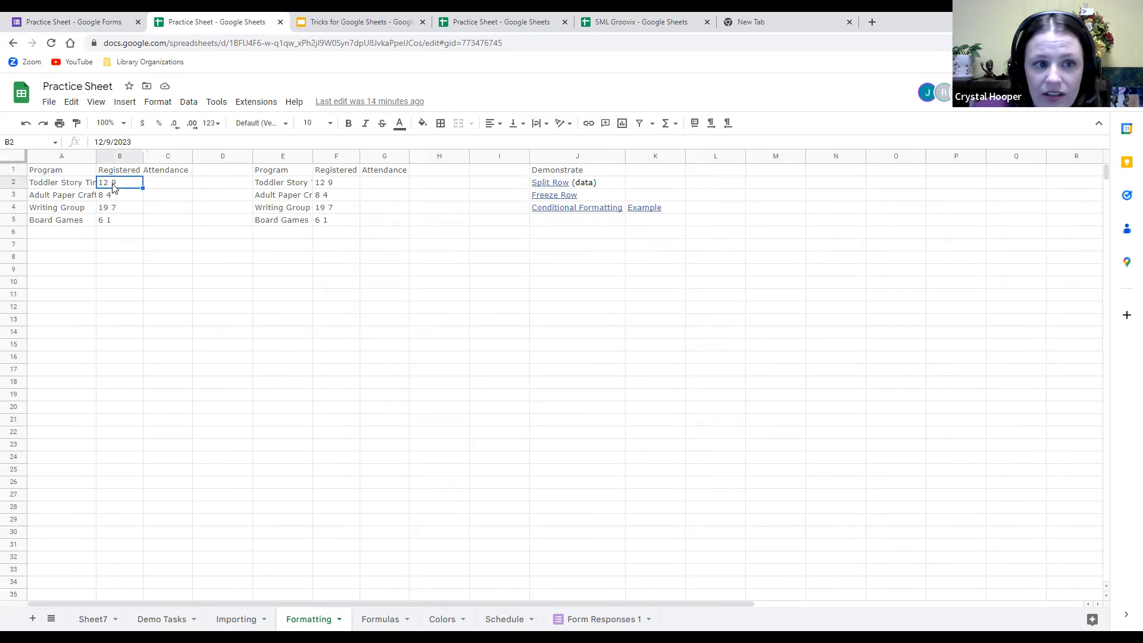
{"action": "left_click_drag", "start_coordinate": [137, 142], "coordinate": [82, 140]}
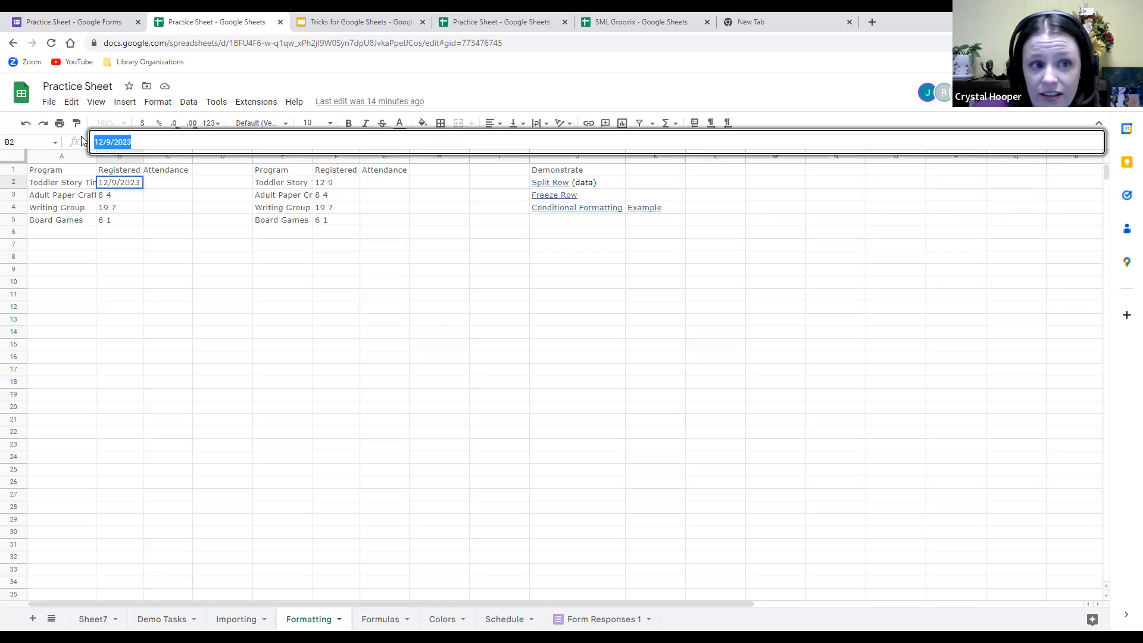
{"action": "key", "text": "Escape"}
{"action": "left_click", "coordinate": [455, 334]}
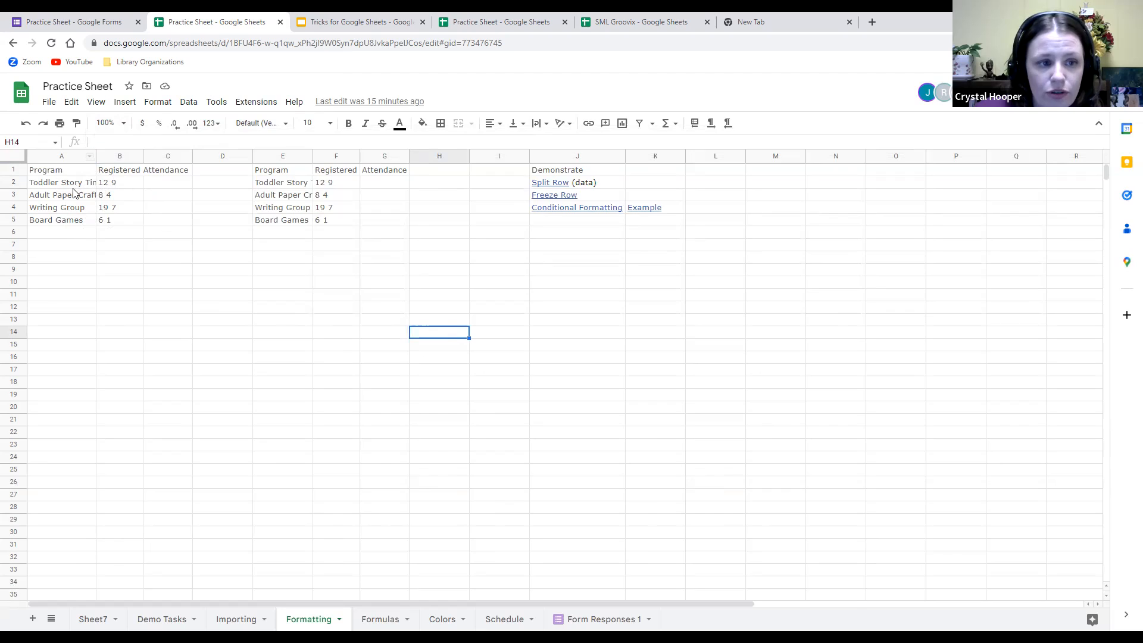
Widen column A to show full program names and replace B2's date with 12.
{"action": "mouse_move", "coordinate": [95, 153]}
{"action": "left_mouse_down"}
{"action": "mouse_move", "coordinate": [127, 153]}
{"action": "mouse_move", "coordinate": [108, 154]}
{"action": "left_mouse_up"}
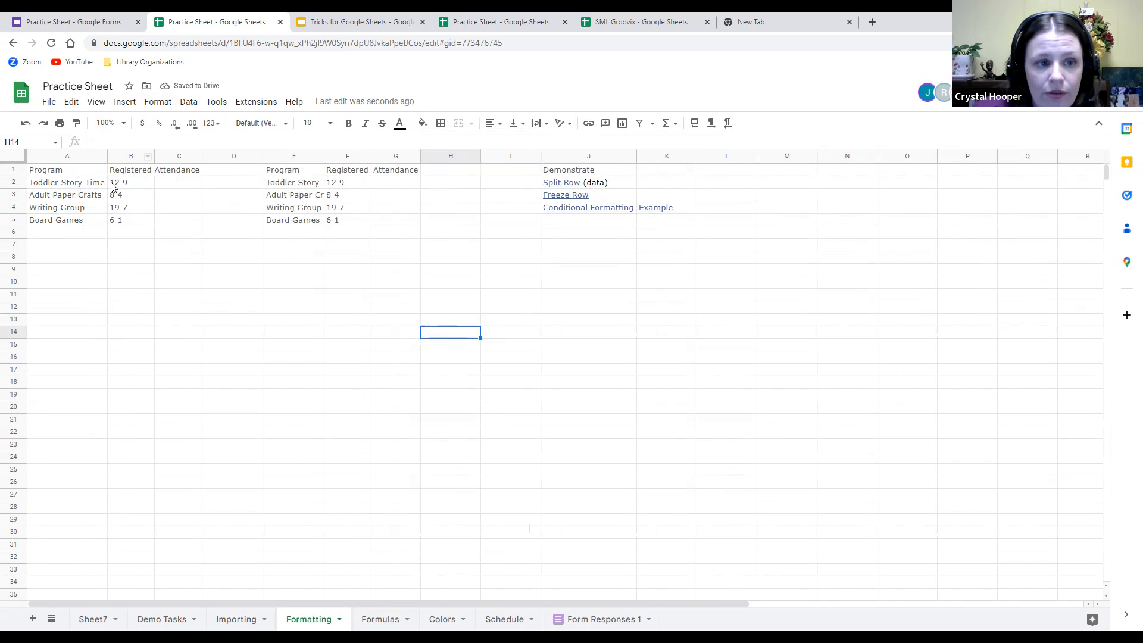
{"action": "left_click", "coordinate": [173, 187]}
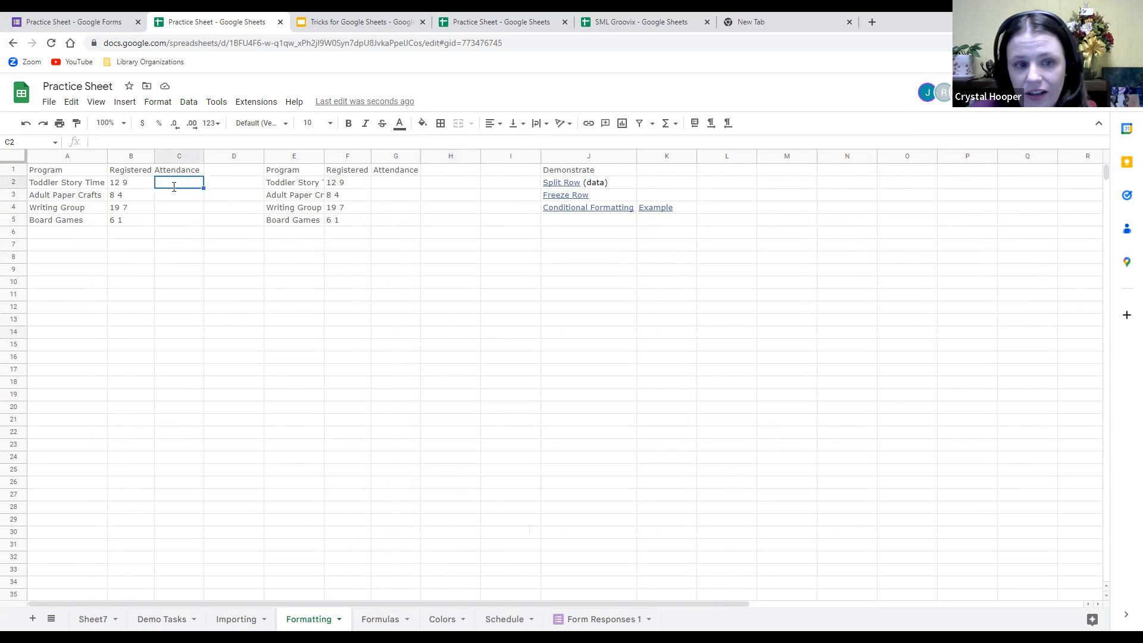
{"action": "double_click", "coordinate": [131, 184]}
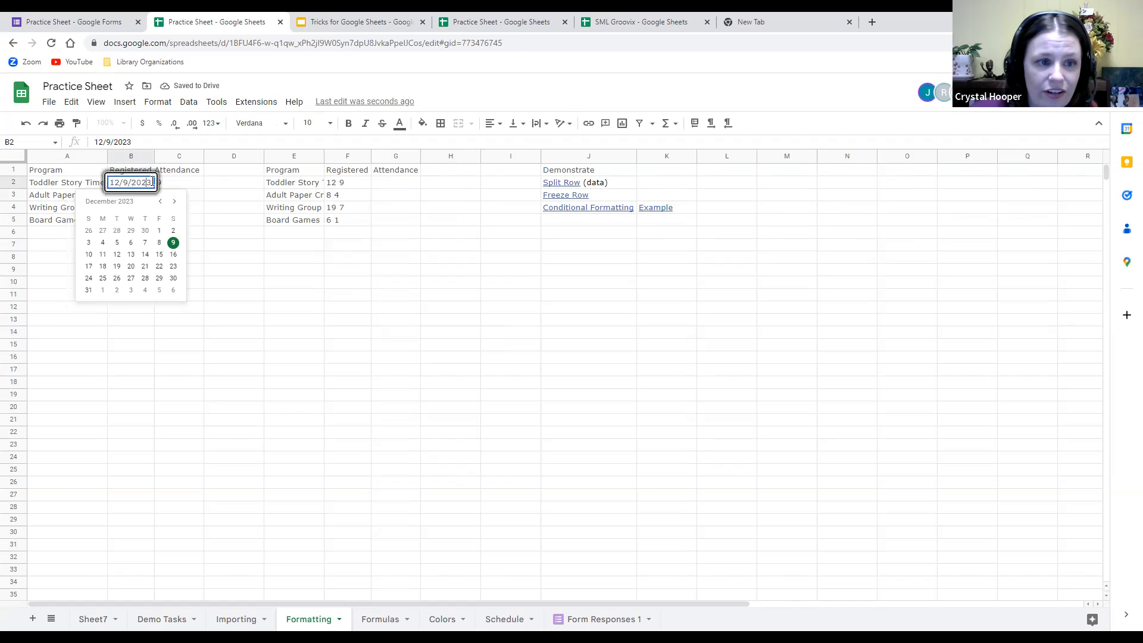
{"action": "key", "text": "ctrl+a"}
{"action": "type", "text": "12"}
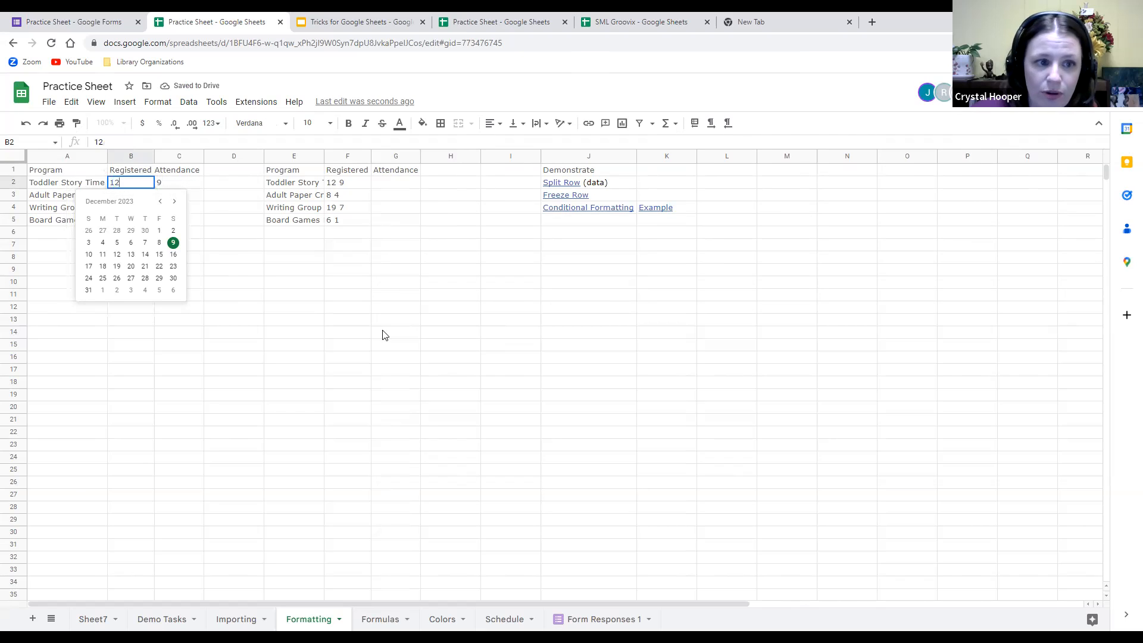
{"action": "left_click", "coordinate": [381, 327]}
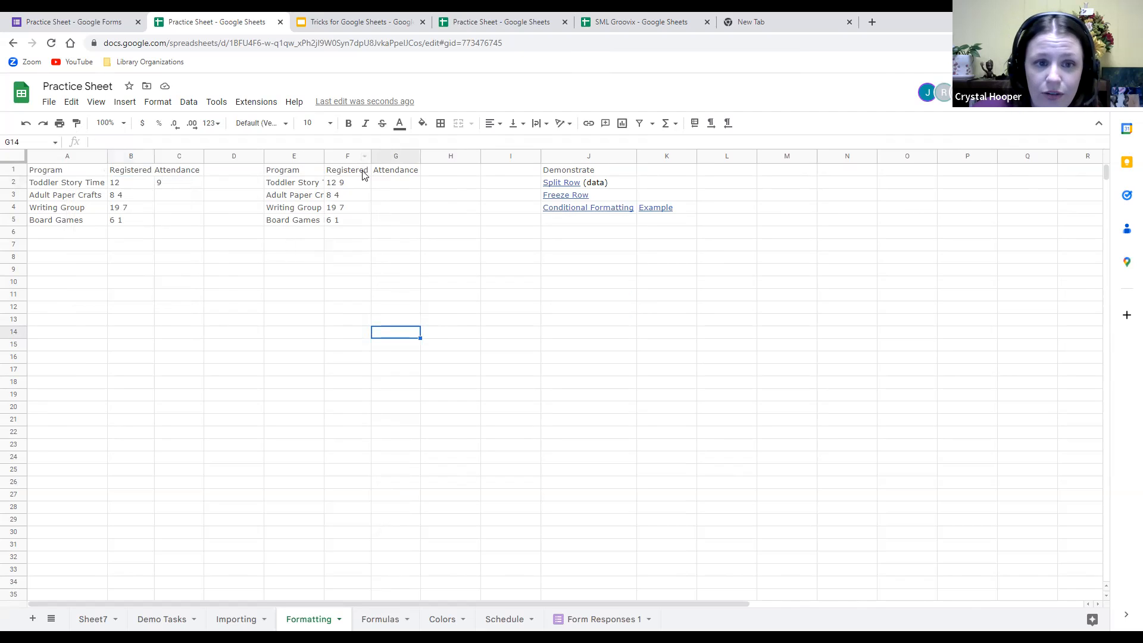
{"action": "left_click", "coordinate": [346, 158]}
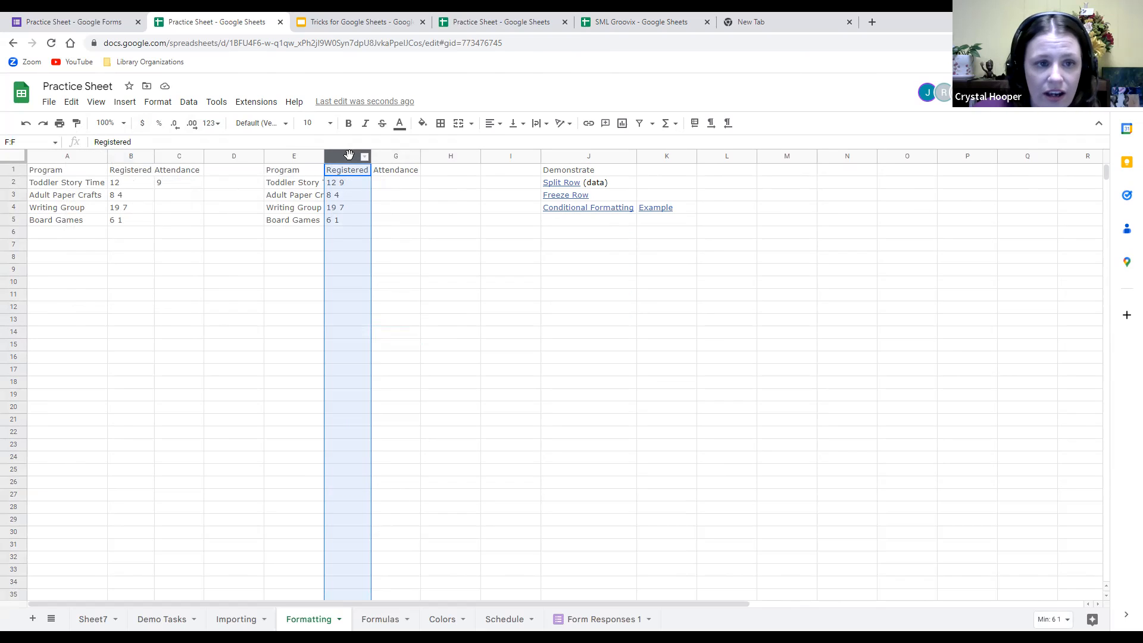
Split column F's text to columns using Space as the separator.
{"action": "left_click", "coordinate": [191, 105]}
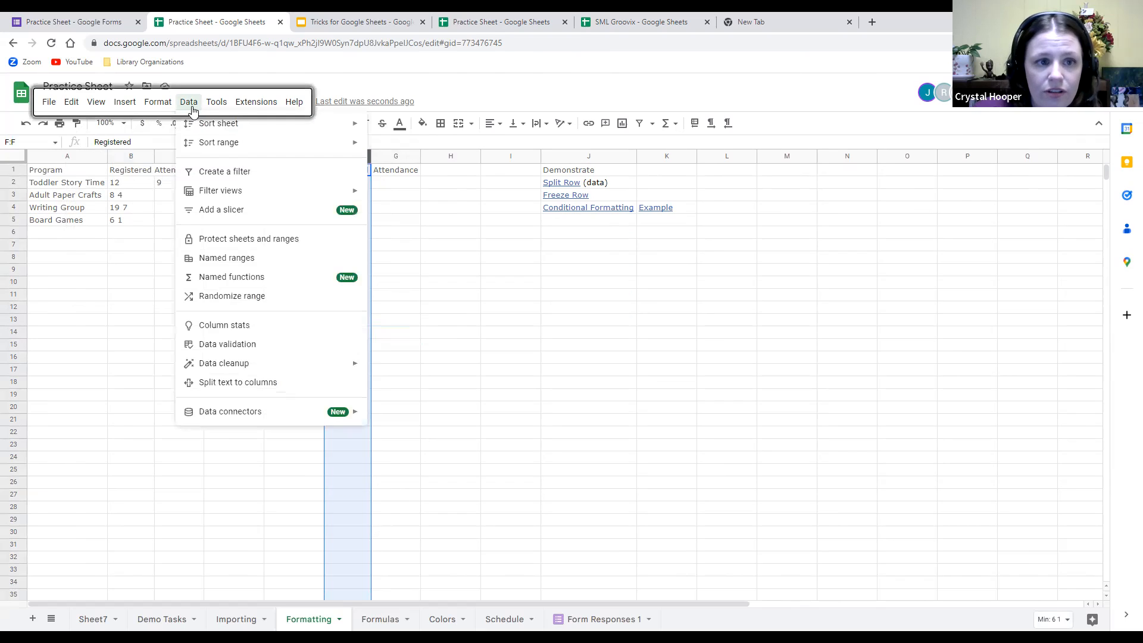
{"action": "left_click", "coordinate": [226, 384]}
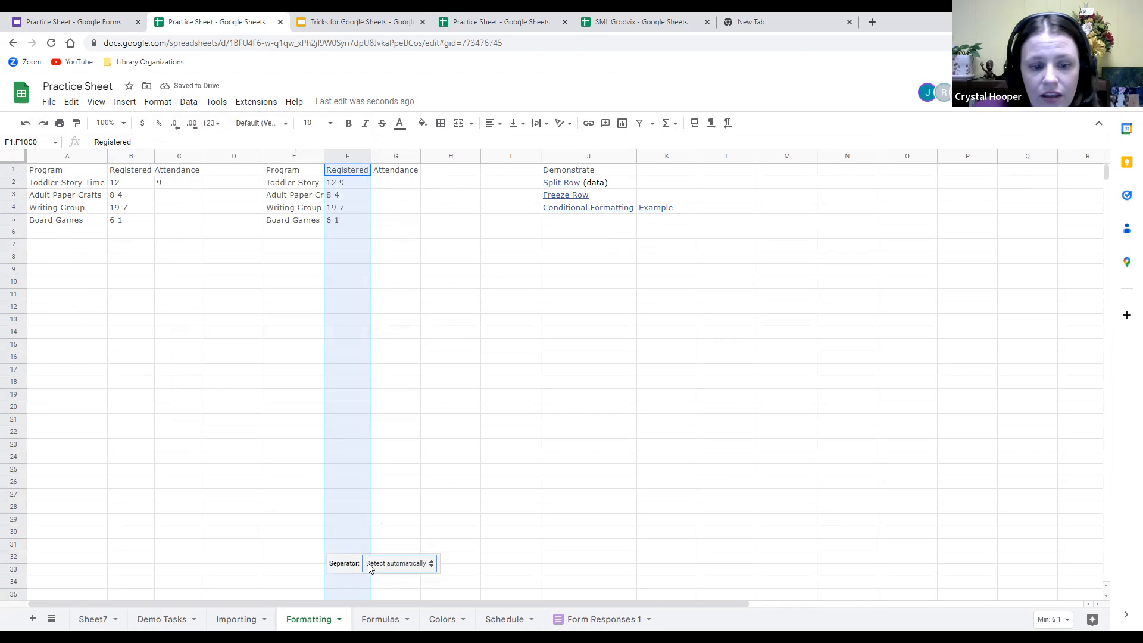
{"action": "left_click", "coordinate": [430, 565]}
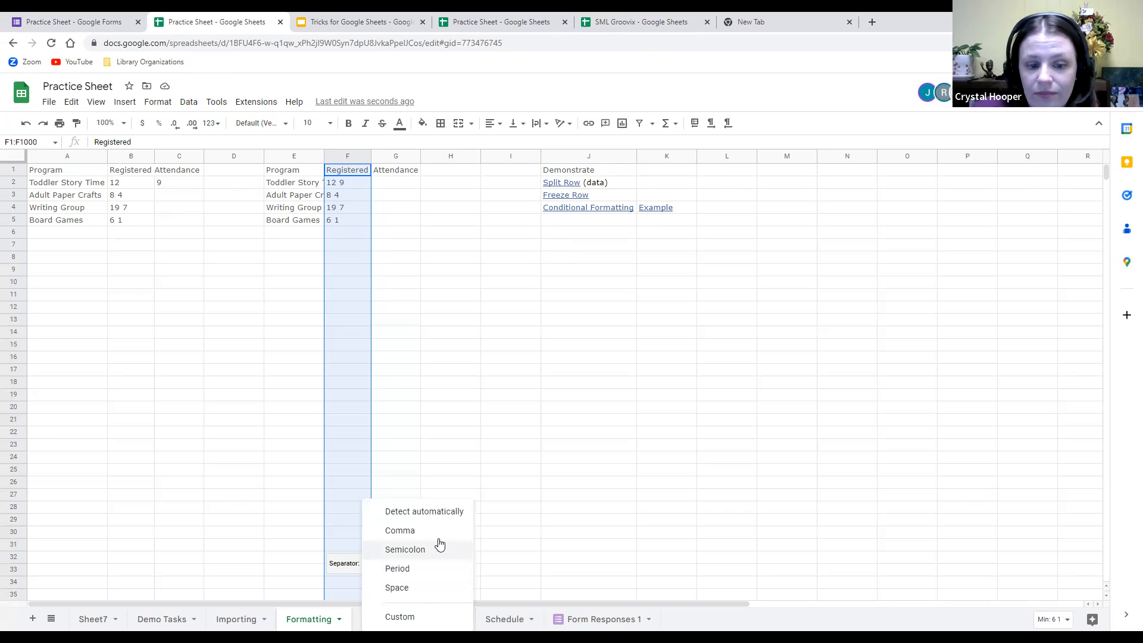
{"action": "left_click", "coordinate": [426, 589]}
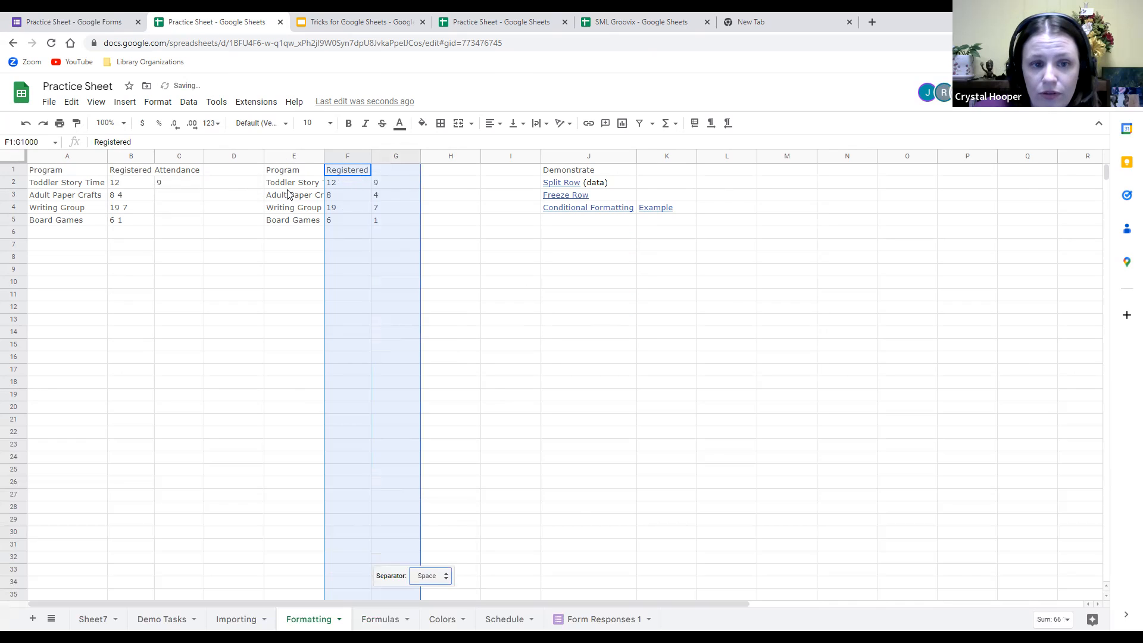
{"action": "left_click", "coordinate": [522, 289]}
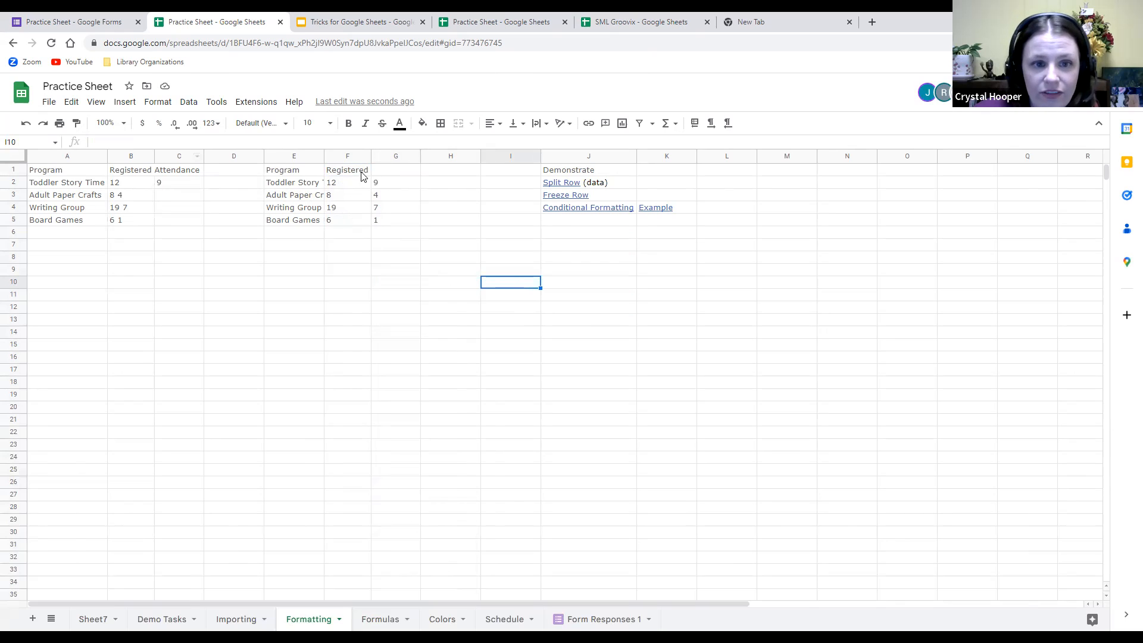
Enter the heading Attendance in cell G1.
{"action": "left_click", "coordinate": [341, 170]}
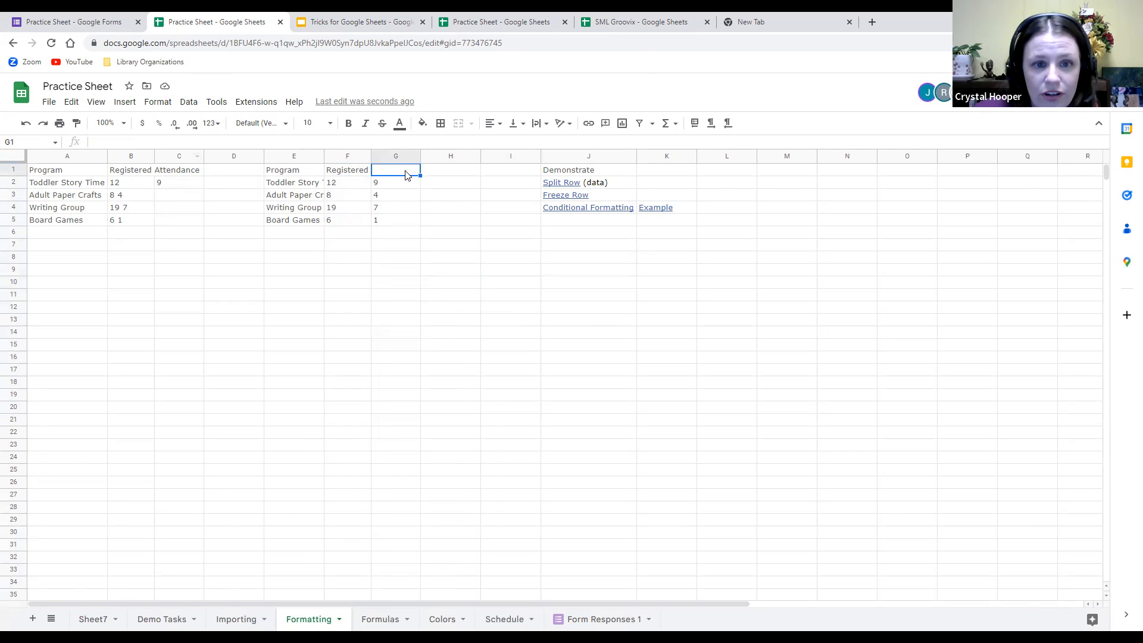
{"action": "double_click", "coordinate": [405, 172]}
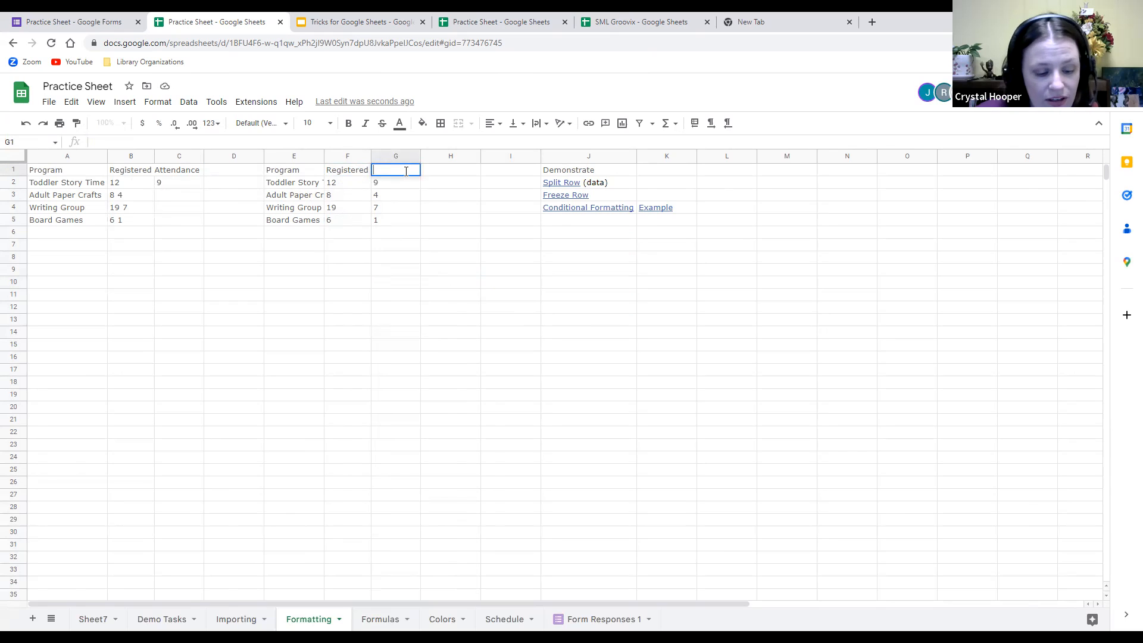
{"action": "type", "text": "Attenda"}
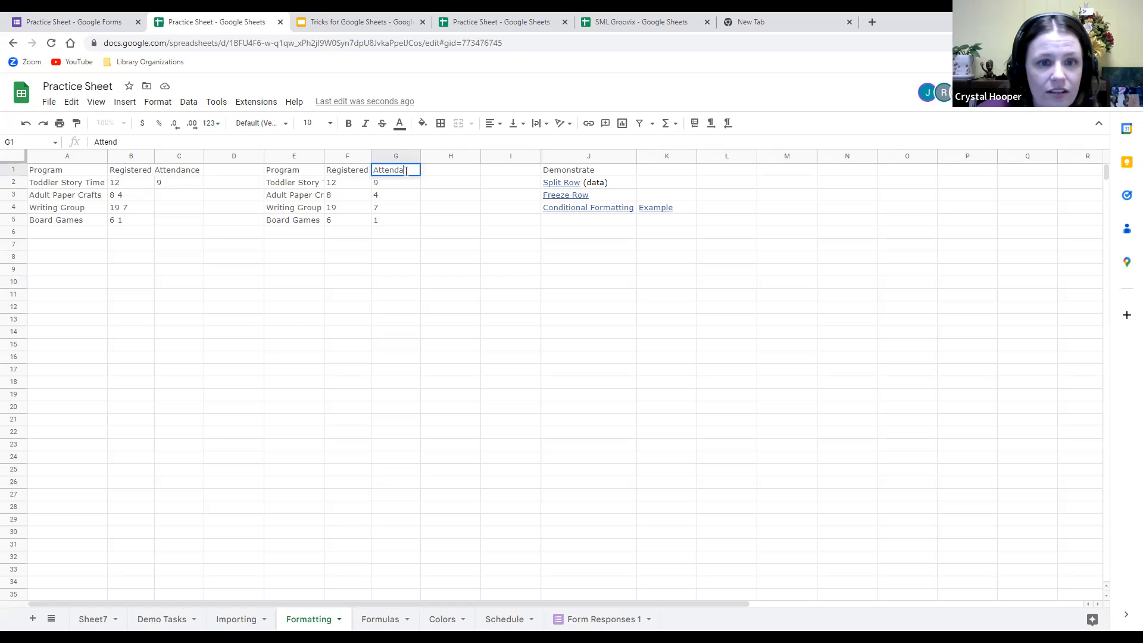
{"action": "type", "text": "nce"}
{"action": "left_click", "coordinate": [440, 206]}
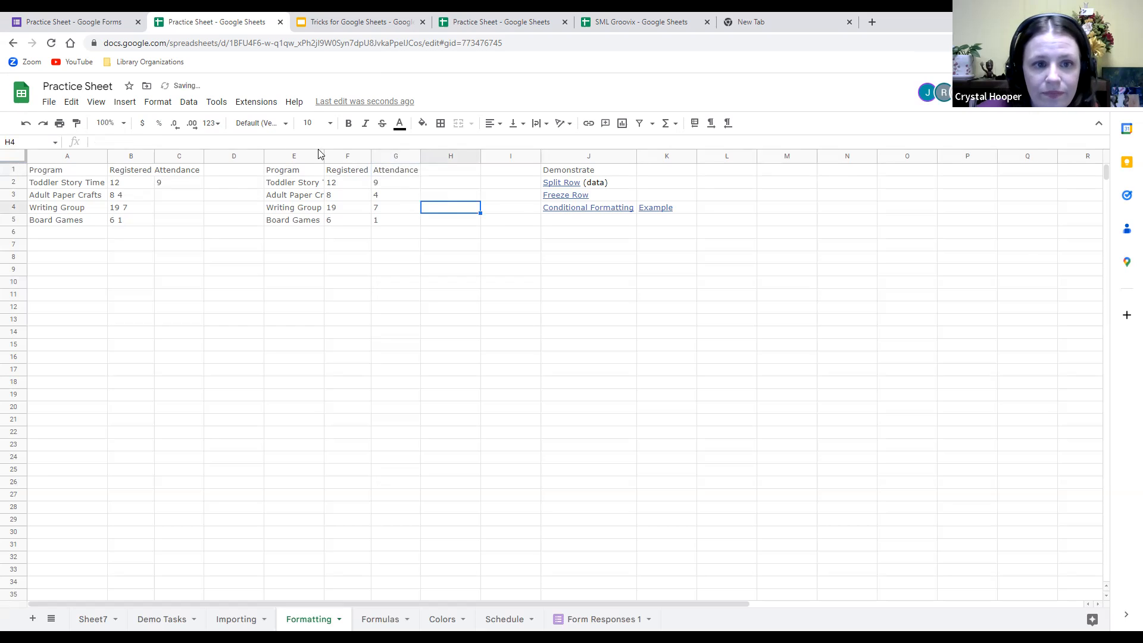
Widen column E to fit program names and bold the Program heading in E1.
{"action": "left_click_drag", "start_coordinate": [325, 155], "coordinate": [344, 156]}
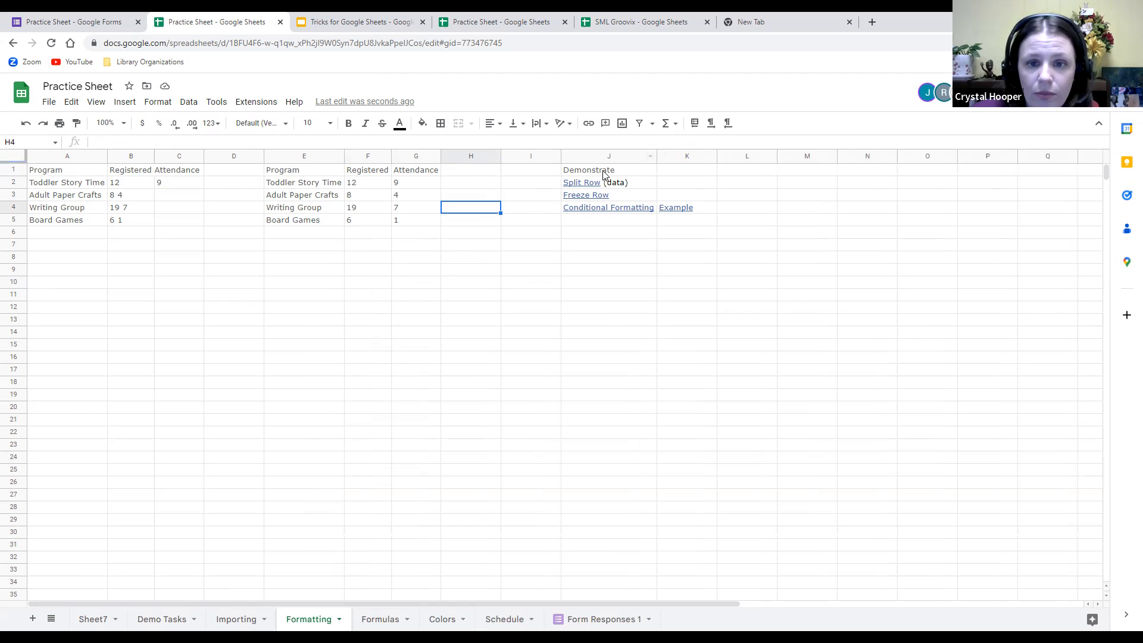
{"action": "left_click", "coordinate": [277, 173]}
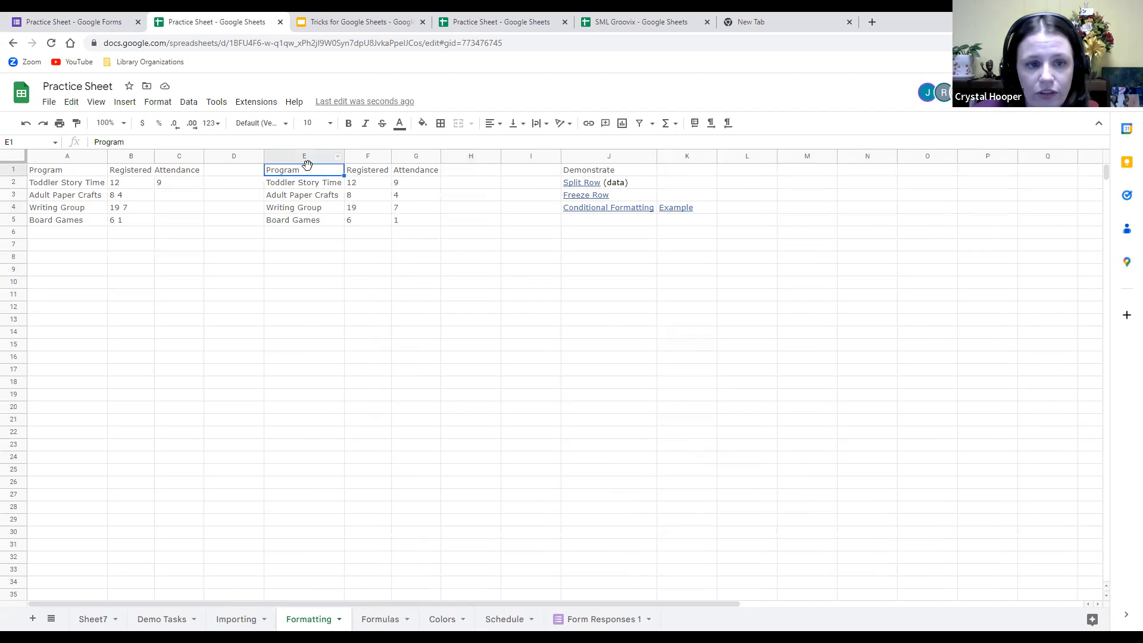
{"action": "left_click", "coordinate": [349, 123]}
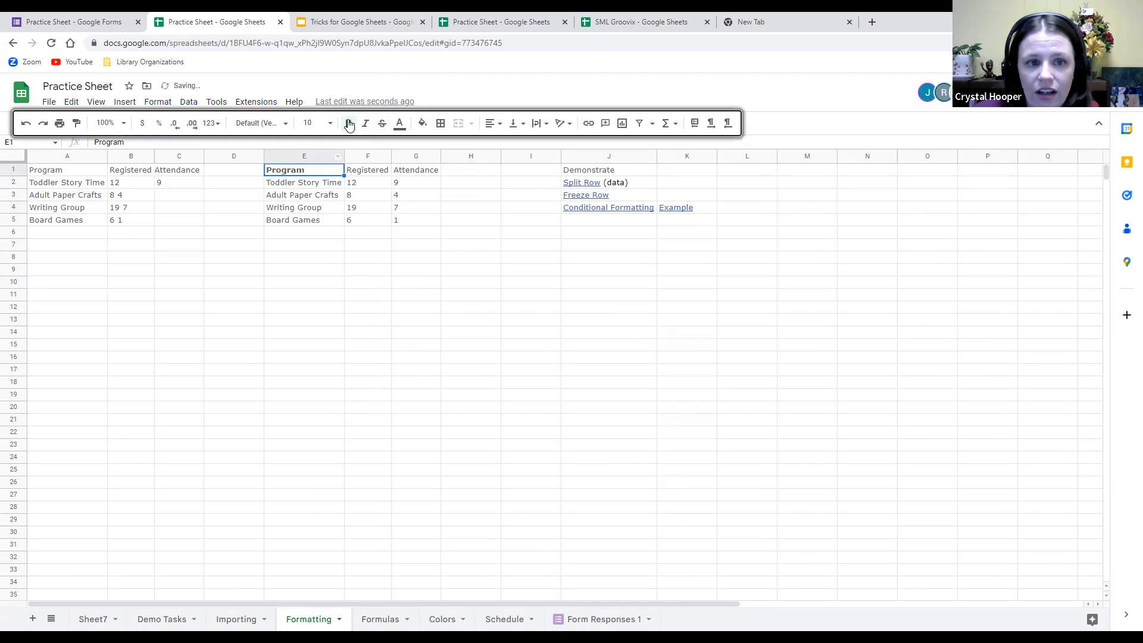
{"action": "left_click", "coordinate": [507, 300]}
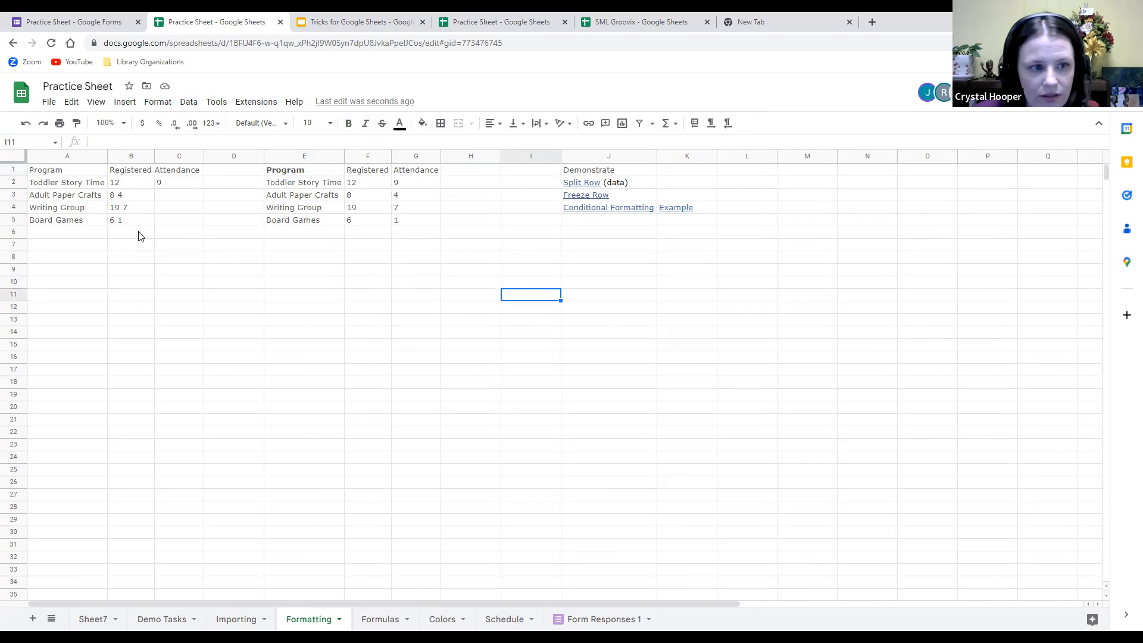
Make the entire header row 1 bold.
{"action": "left_click", "coordinate": [9, 170]}
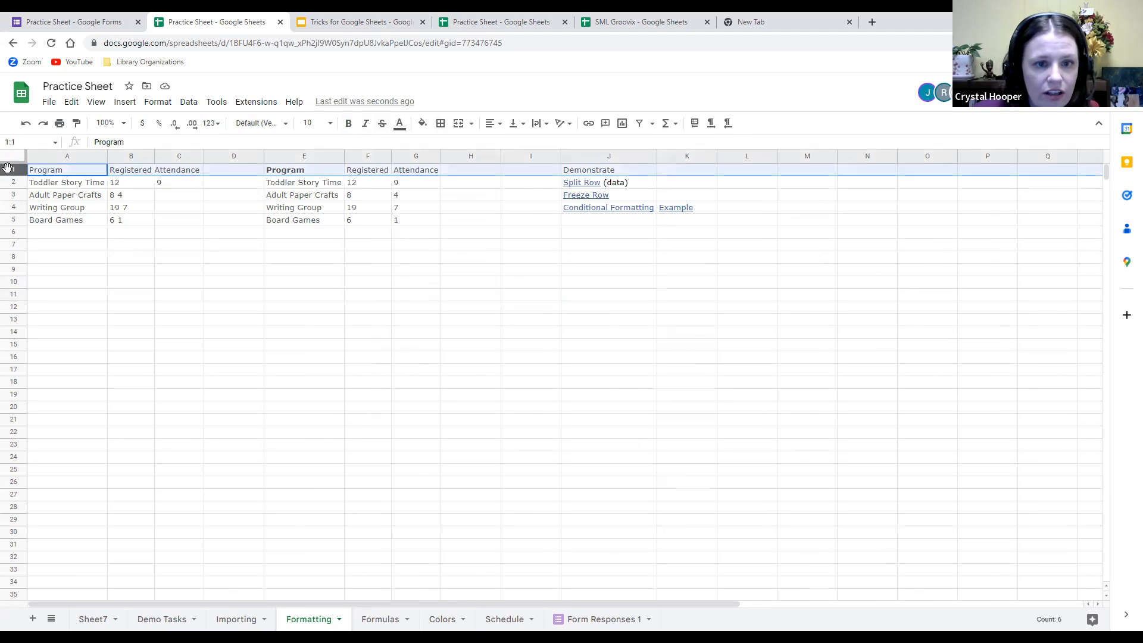
{"action": "left_click", "coordinate": [348, 125]}
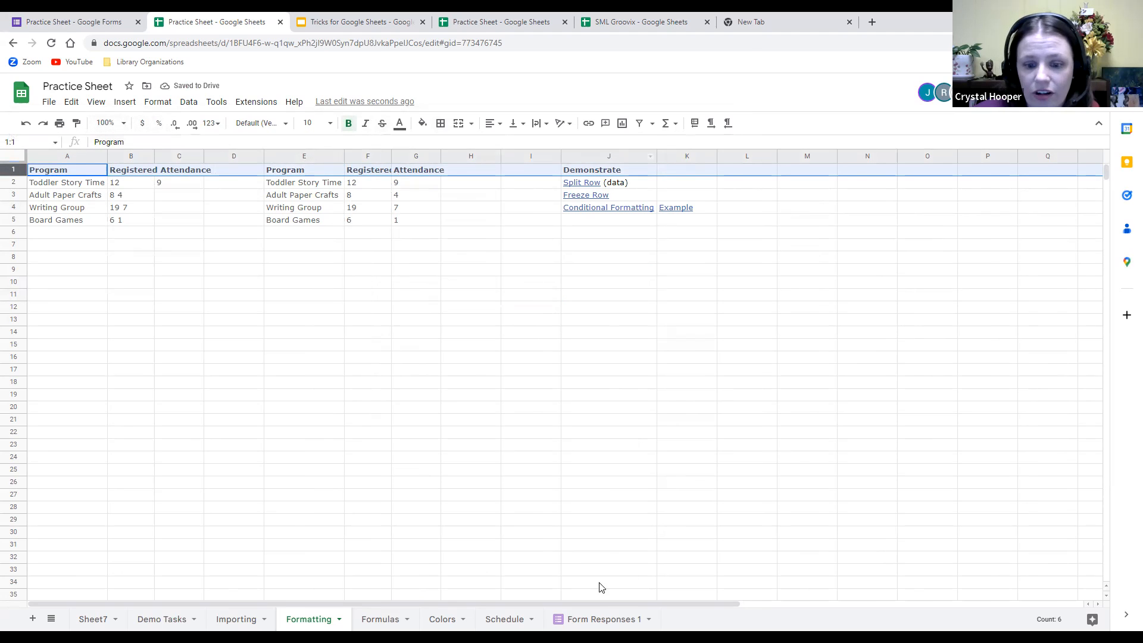
{"action": "left_click_drag", "start_coordinate": [616, 598], "coordinate": [1072, 548]}
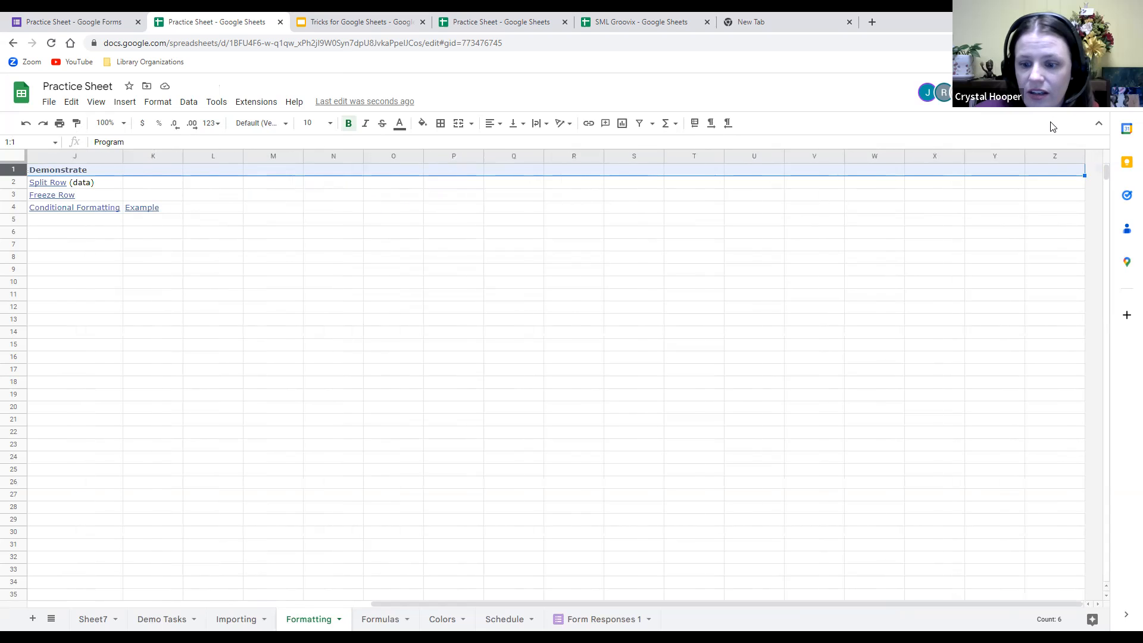
{"action": "left_click_drag", "start_coordinate": [694, 604], "coordinate": [345, 595]}
{"action": "left_click", "coordinate": [660, 360]}
Enter the word hi in cell I1.
{"action": "left_click", "coordinate": [529, 171]}
{"action": "double_click", "coordinate": [529, 171]}
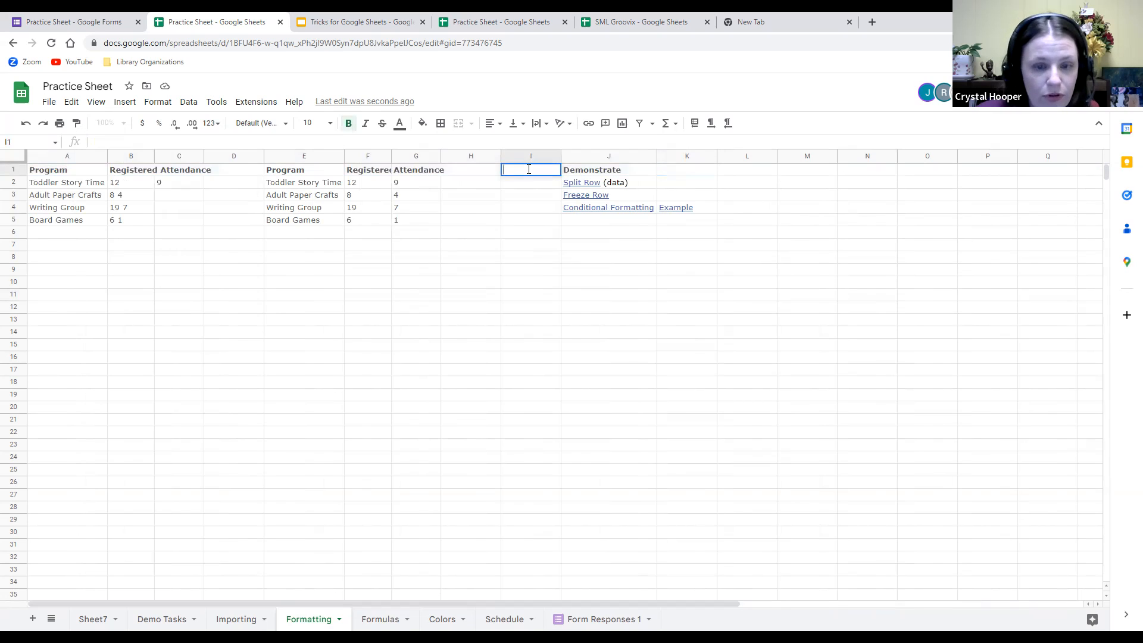
{"action": "left_click_drag", "start_coordinate": [631, 271], "coordinate": [627, 283]}
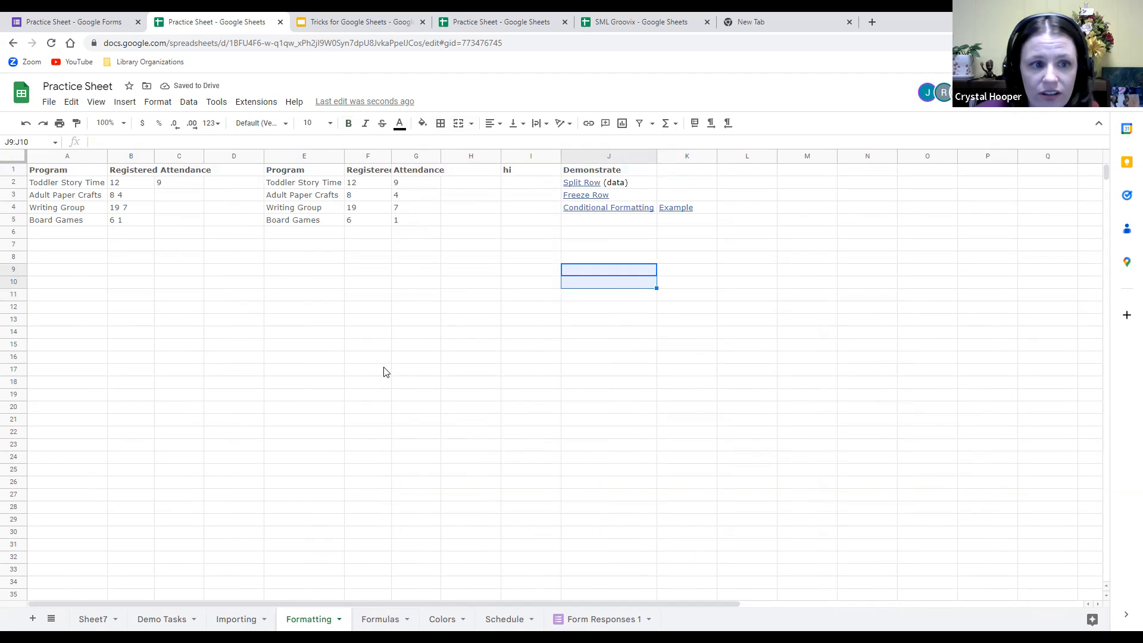
{"action": "left_click", "coordinate": [870, 372]}
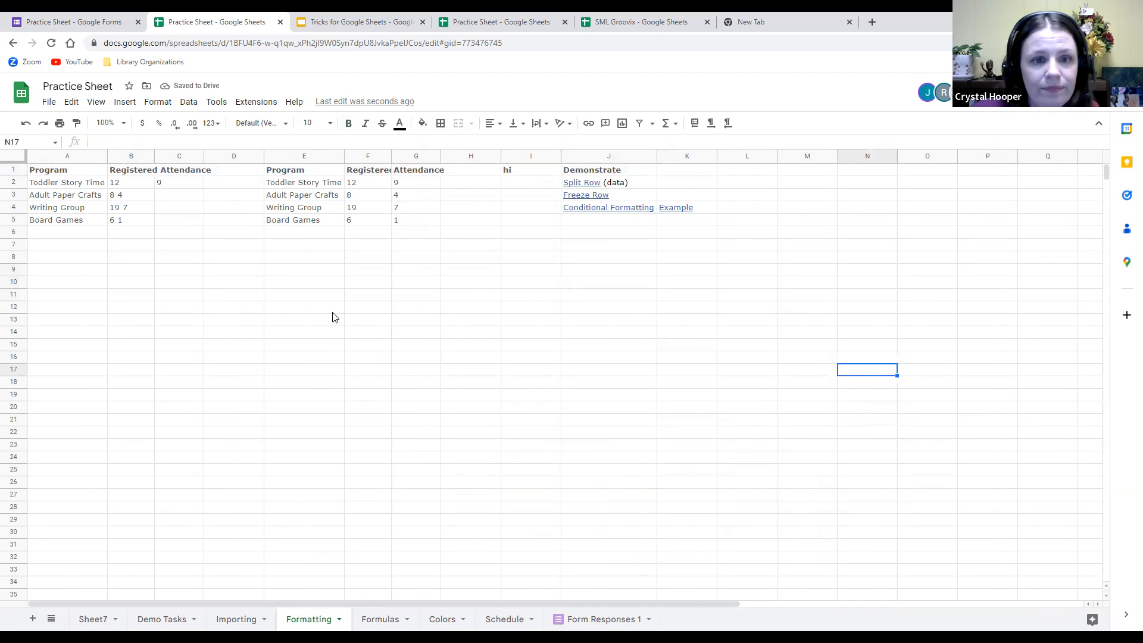
Enter 1, 2, 3 in A7:A9 and fill the series down to 23 in A29.
{"action": "left_click", "coordinate": [65, 246]}
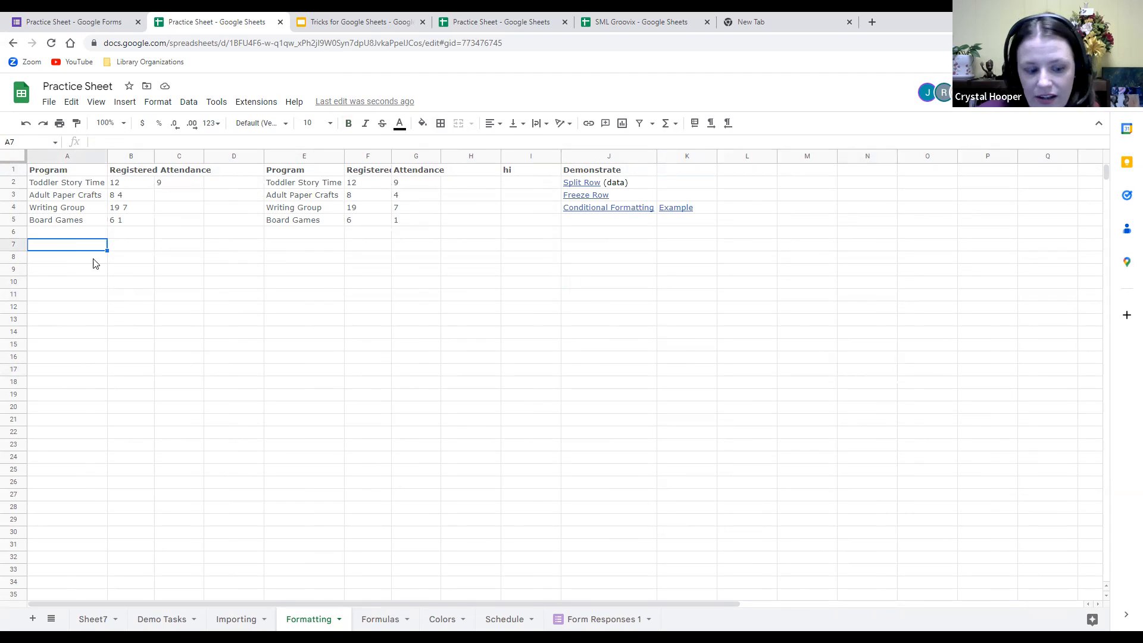
{"action": "type", "text": "1"}
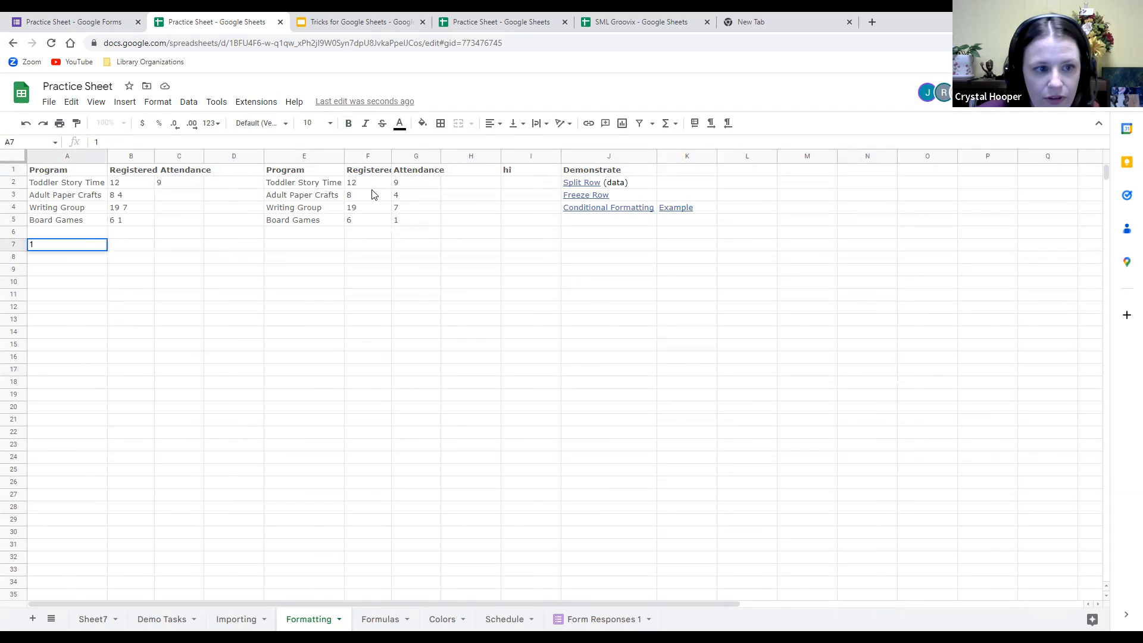
{"action": "key", "text": "Return"}
{"action": "type", "text": "2"}
{"action": "key", "text": "Return"}
{"action": "type", "text": "3"}
{"action": "key", "text": "Return"}
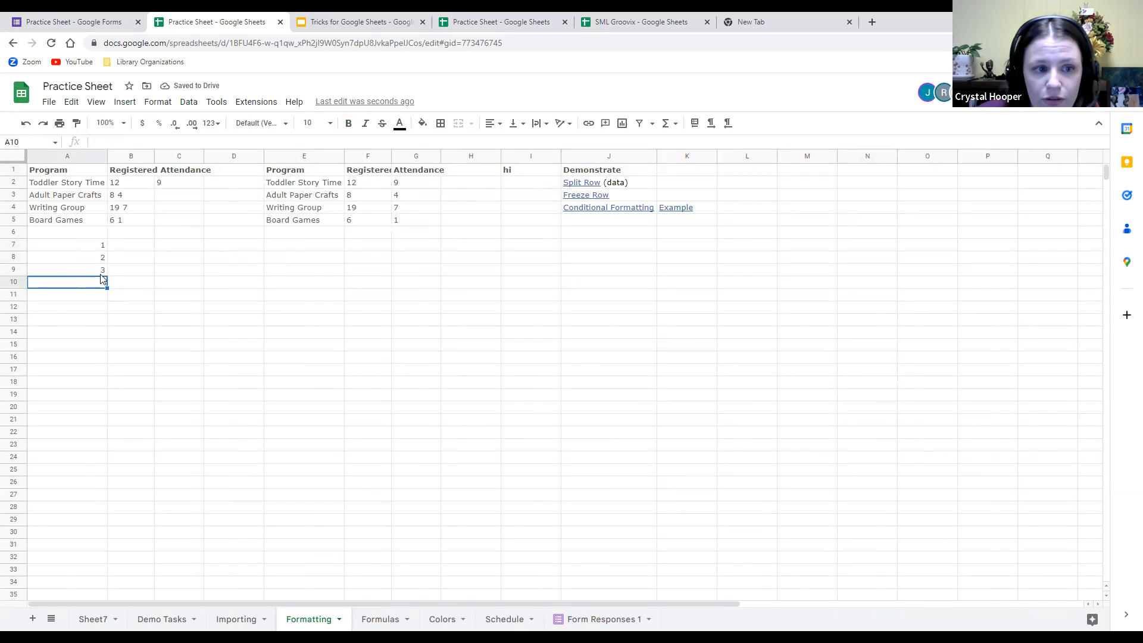
{"action": "left_click_drag", "start_coordinate": [92, 247], "coordinate": [105, 272]}
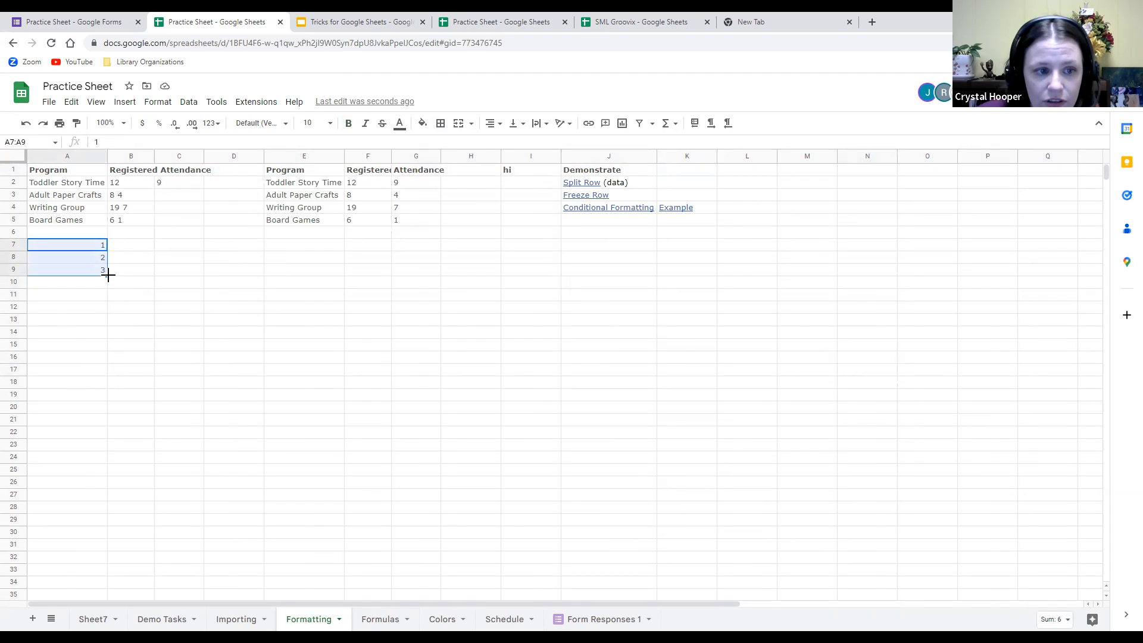
{"action": "left_click_drag", "start_coordinate": [107, 275], "coordinate": [94, 516]}
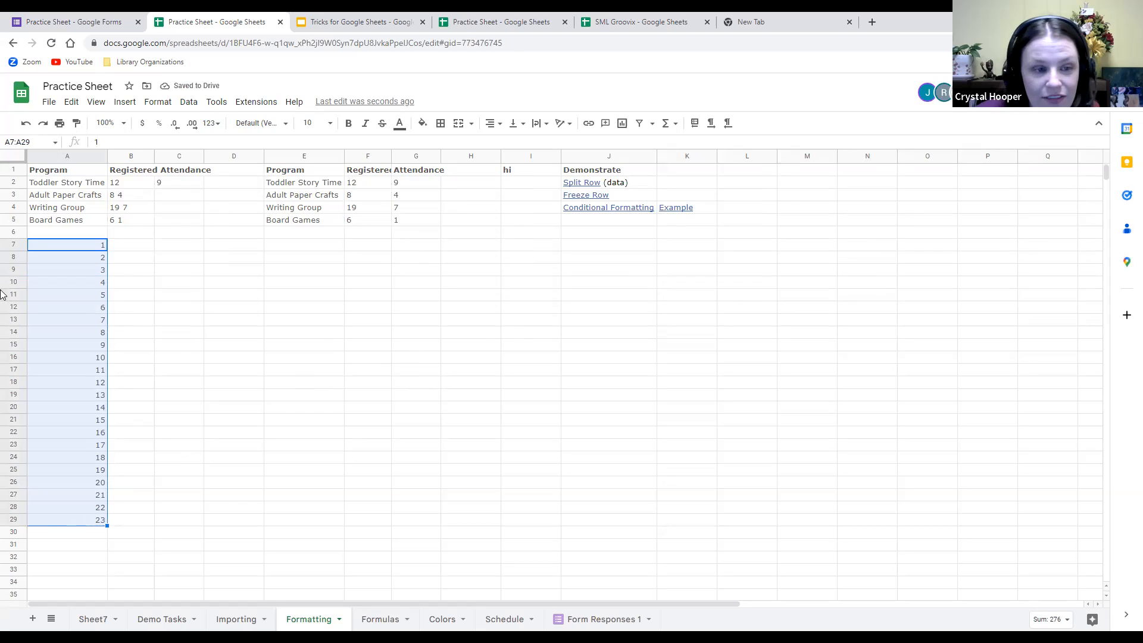
{"action": "left_click", "coordinate": [430, 362]}
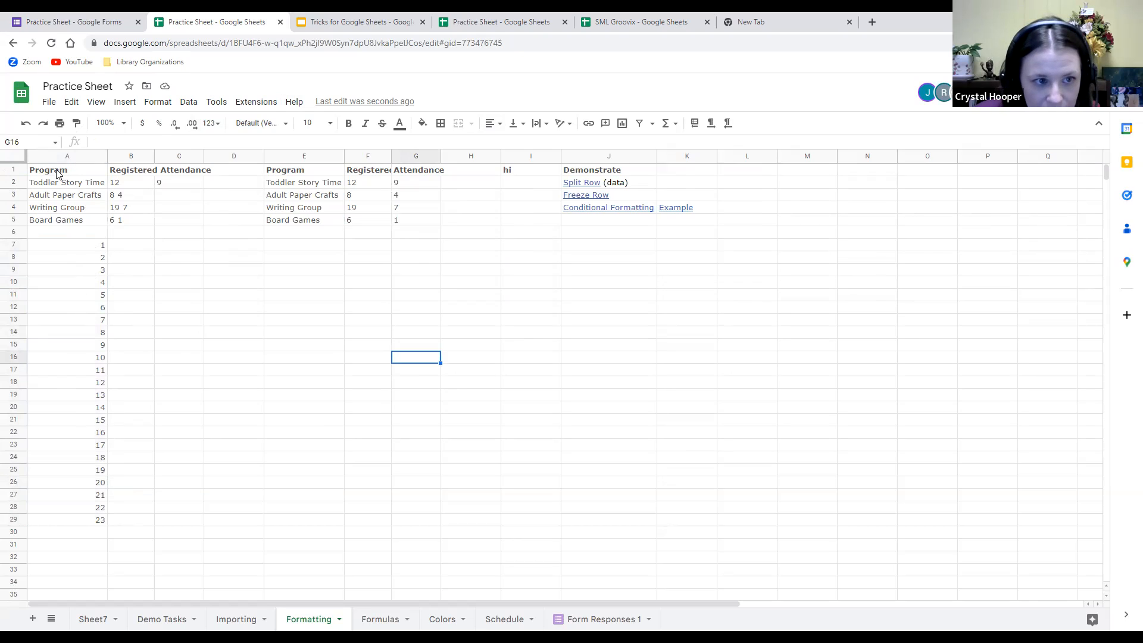
Freeze the first row using View > Freeze > 1 row.
{"action": "scroll", "coordinate": [260, 281], "scroll_direction": "down", "scroll_amount": 5}
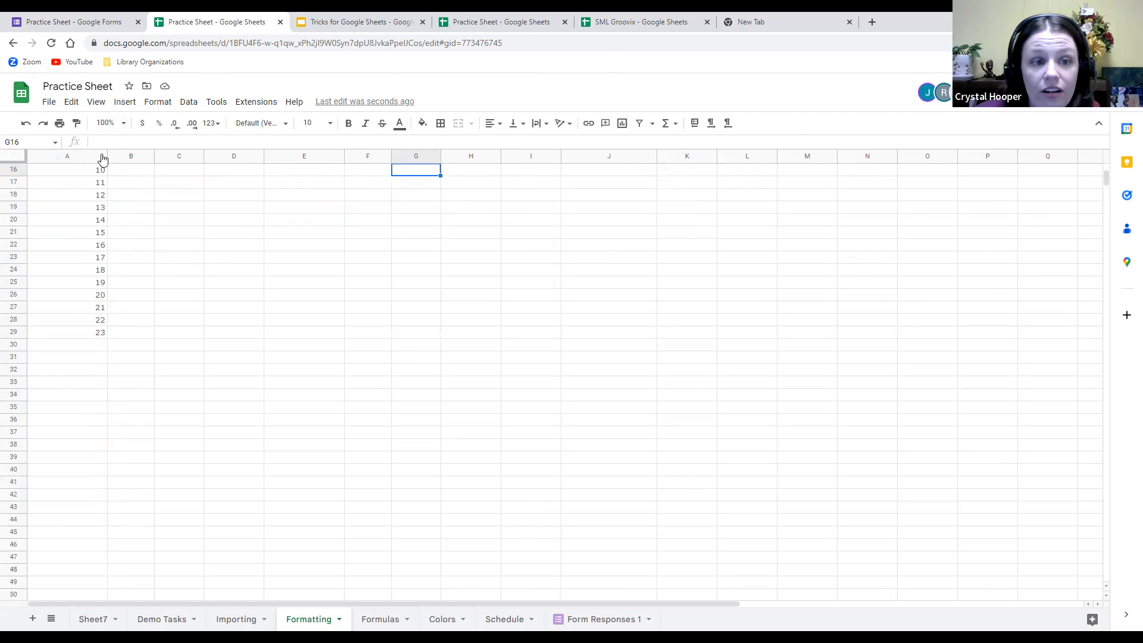
{"action": "scroll", "coordinate": [625, 256], "scroll_direction": "up", "scroll_amount": 5}
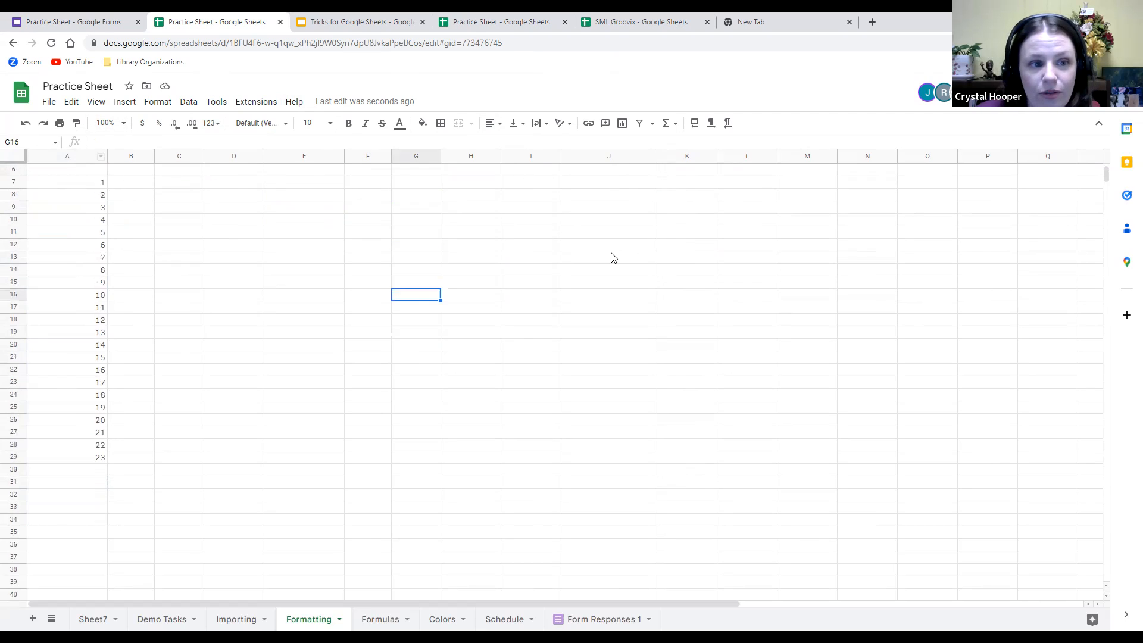
{"action": "left_click", "coordinate": [8, 172]}
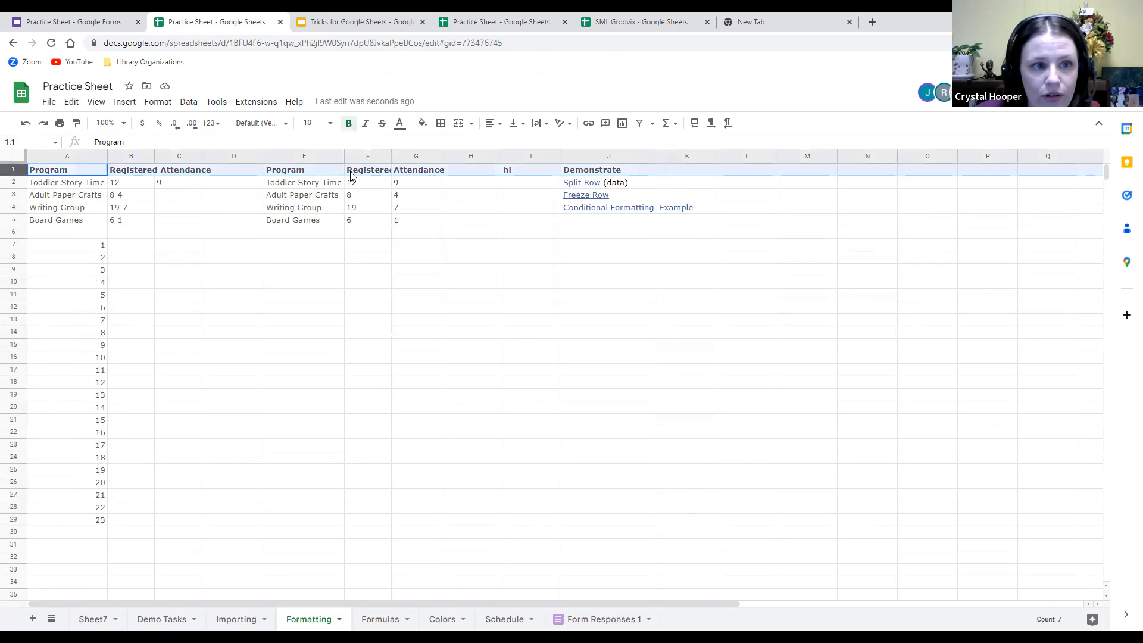
{"action": "left_click", "coordinate": [96, 102]}
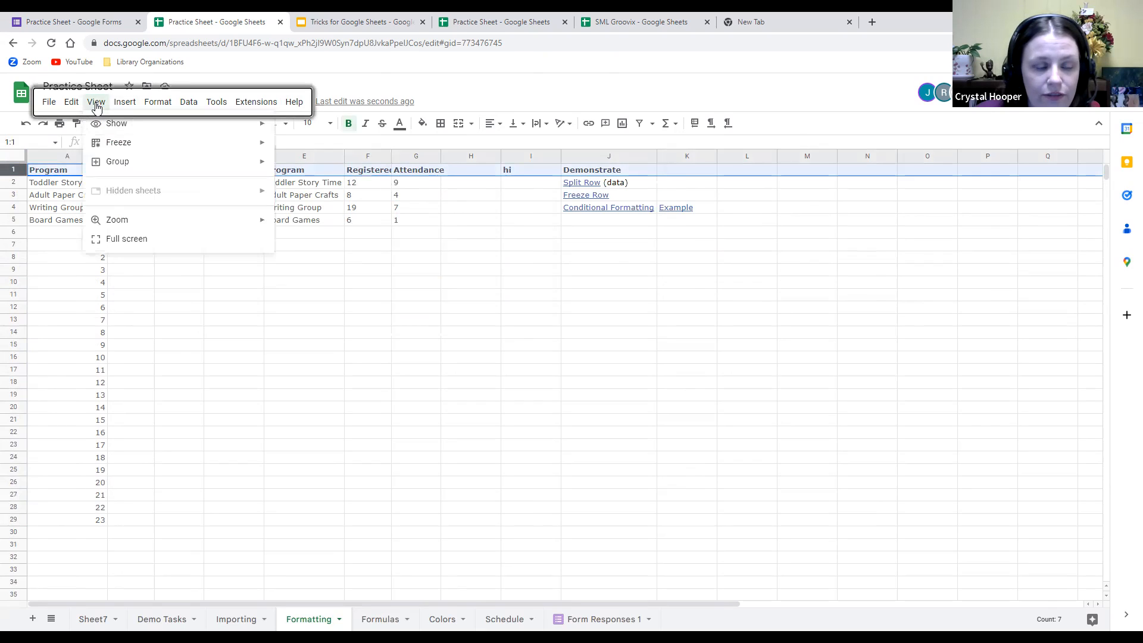
{"action": "mouse_move", "coordinate": [118, 147]}
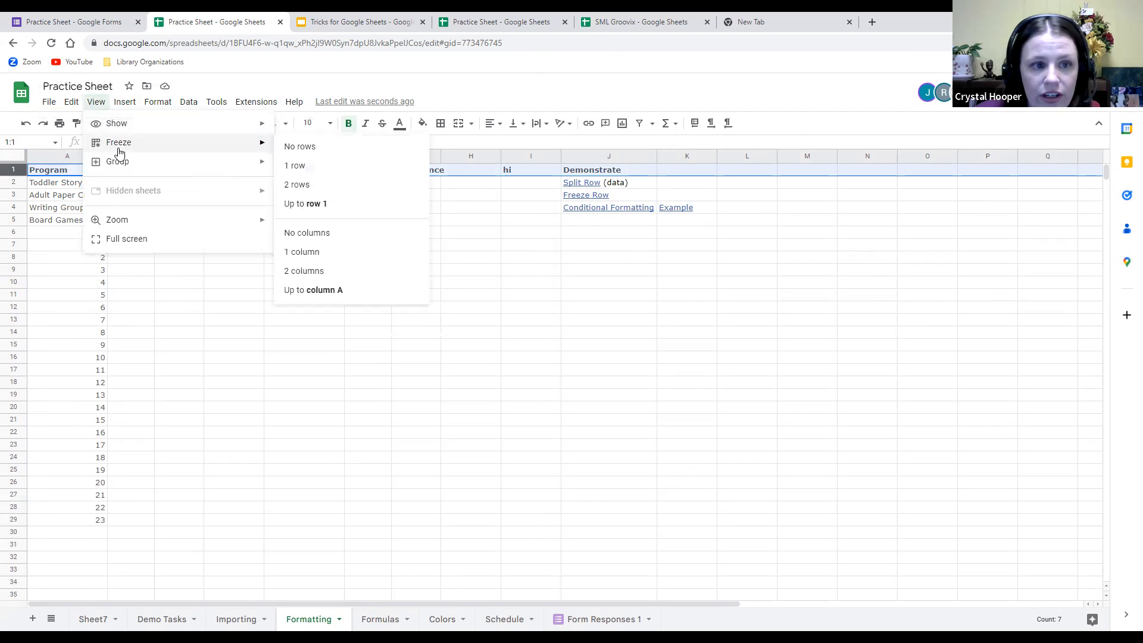
{"action": "left_click", "coordinate": [324, 169]}
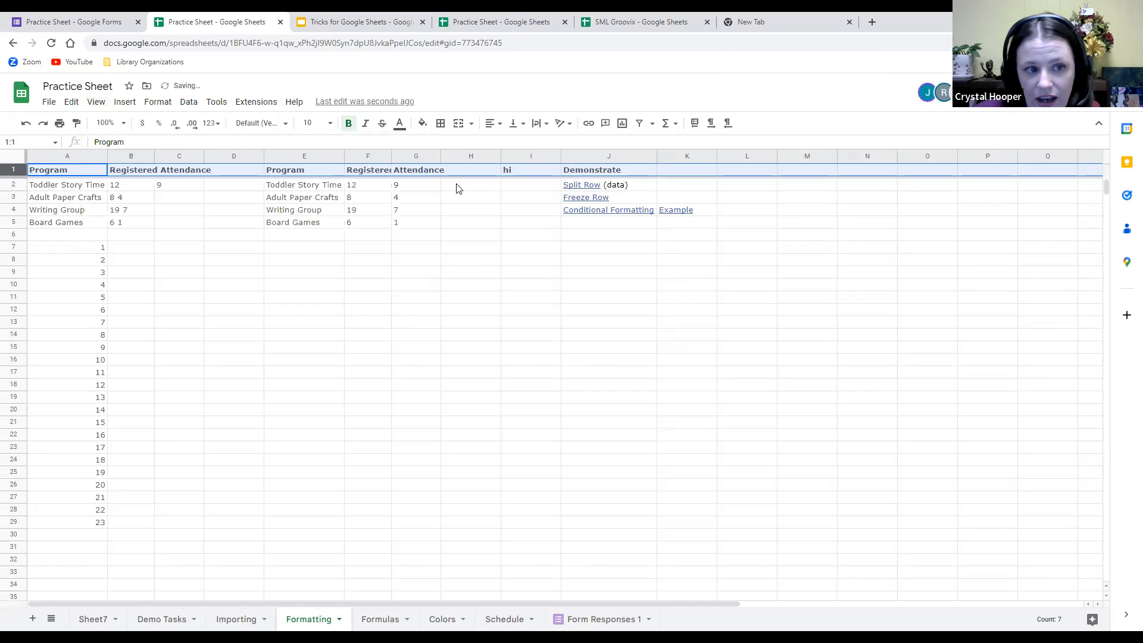
Type Hi into cell A55 far below the header.
{"action": "left_click", "coordinate": [530, 370]}
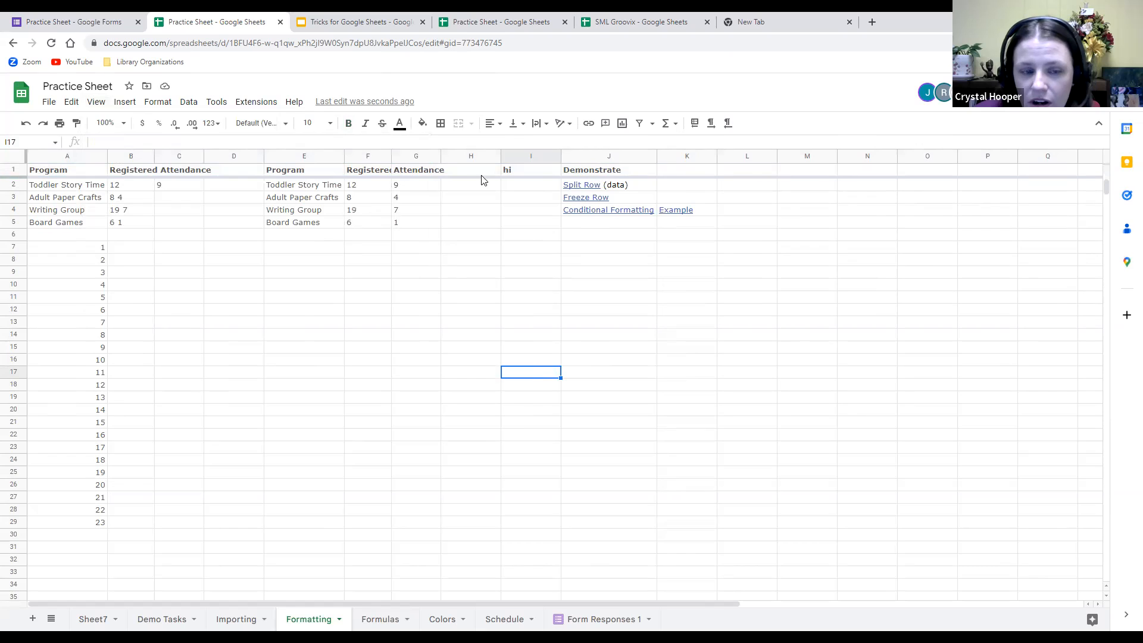
{"action": "scroll", "coordinate": [375, 391], "scroll_direction": "down", "scroll_amount": 5}
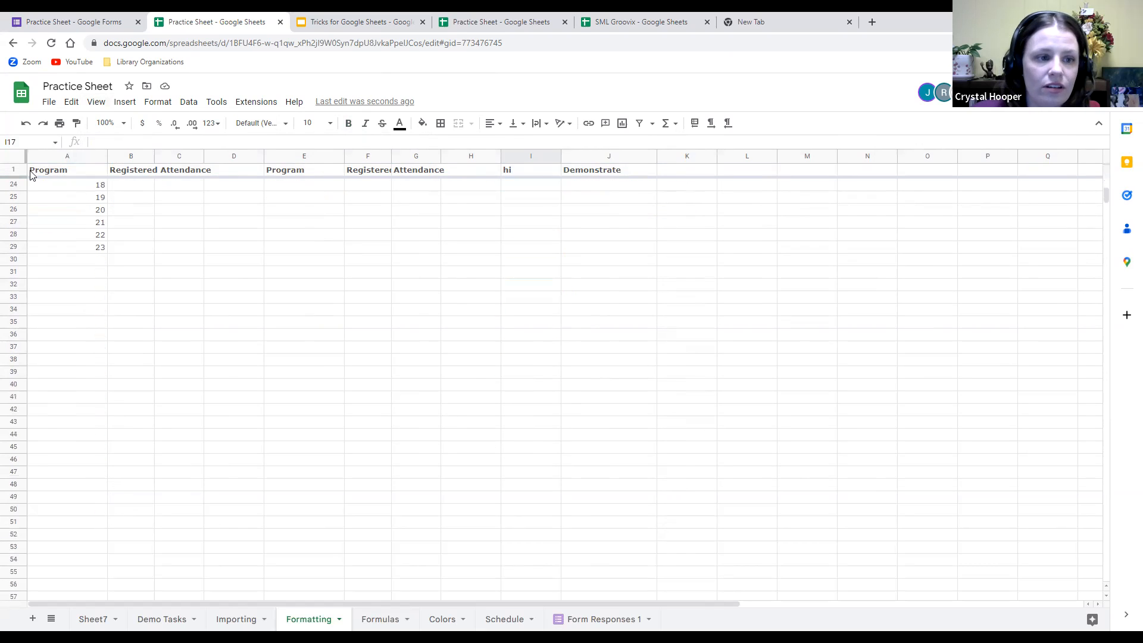
{"action": "scroll", "coordinate": [493, 325], "scroll_direction": "down", "scroll_amount": 7}
{"action": "scroll", "coordinate": [345, 310], "scroll_direction": "down", "scroll_amount": 2}
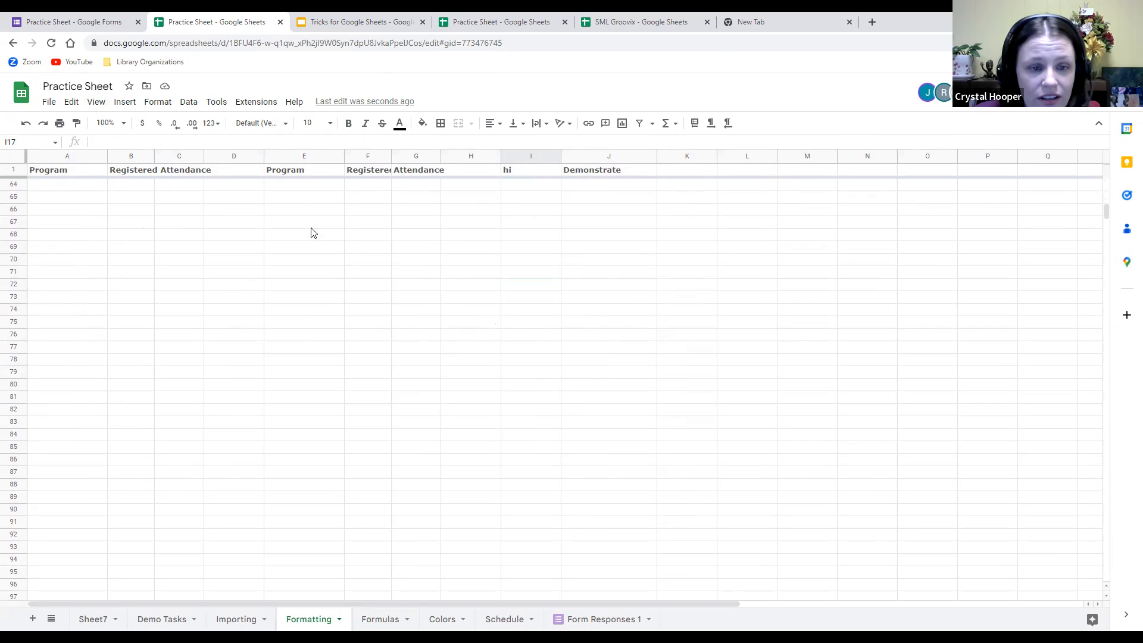
{"action": "scroll", "coordinate": [16, 460], "scroll_direction": "down", "scroll_amount": 2}
{"action": "scroll", "coordinate": [256, 307], "scroll_direction": "up", "scroll_amount": 9}
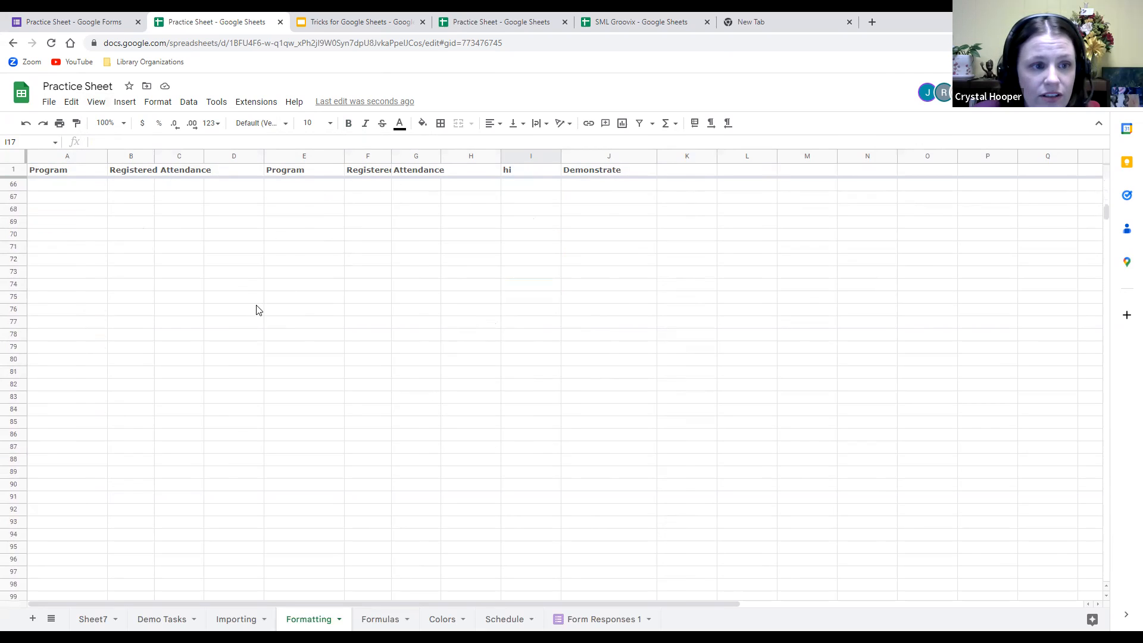
{"action": "left_click", "coordinate": [52, 451]}
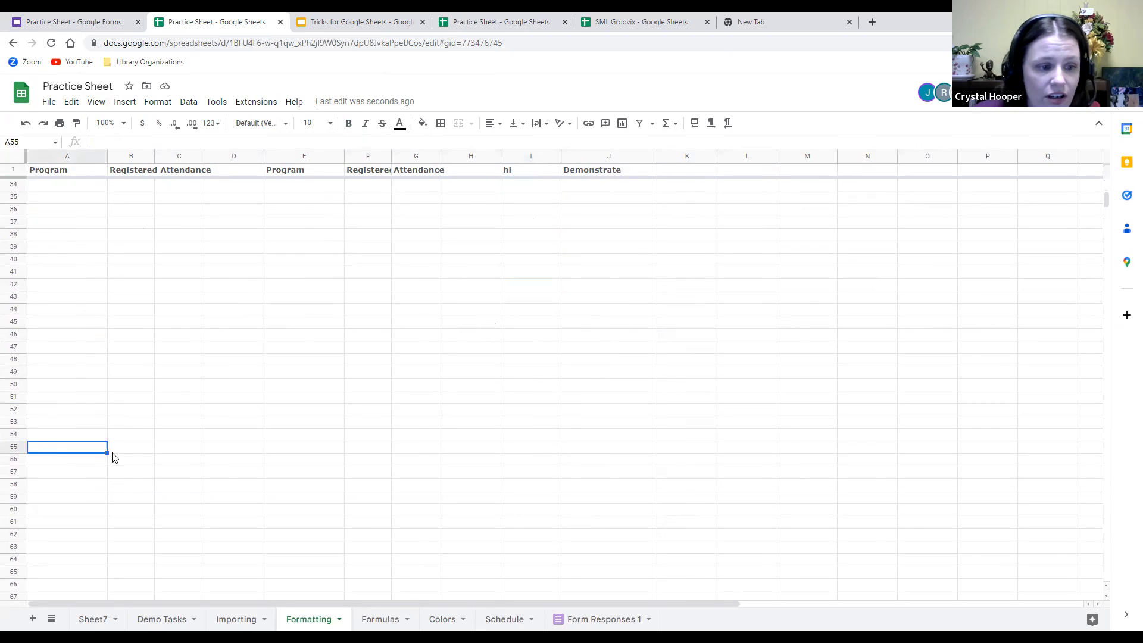
{"action": "type", "text": "Hi"}
{"action": "left_click", "coordinate": [356, 451]}
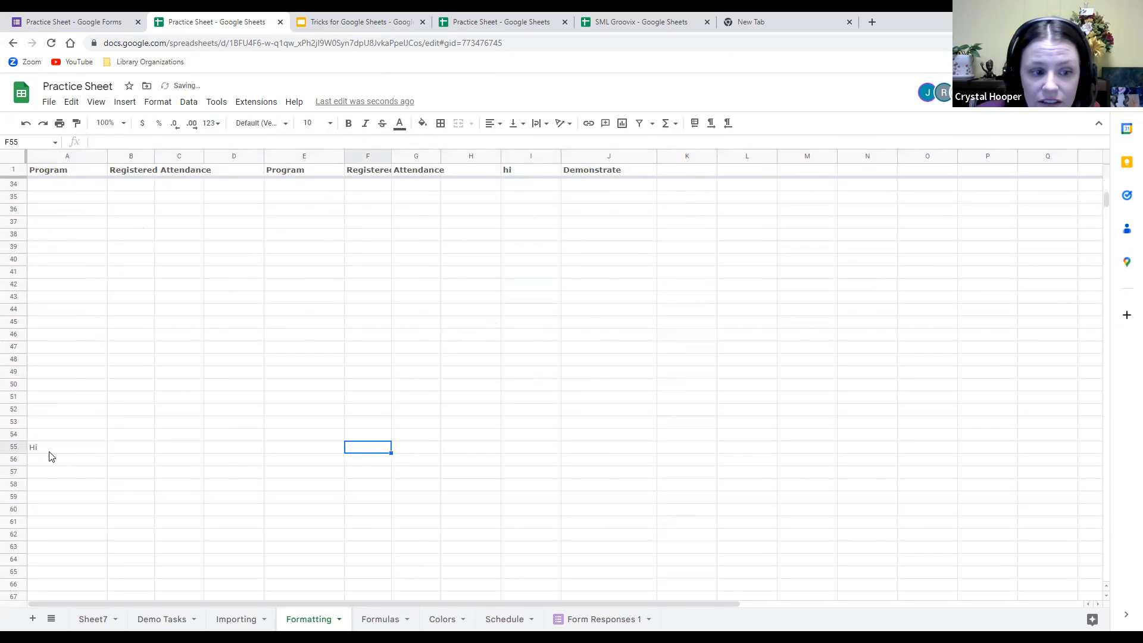
{"action": "left_click", "coordinate": [48, 452]}
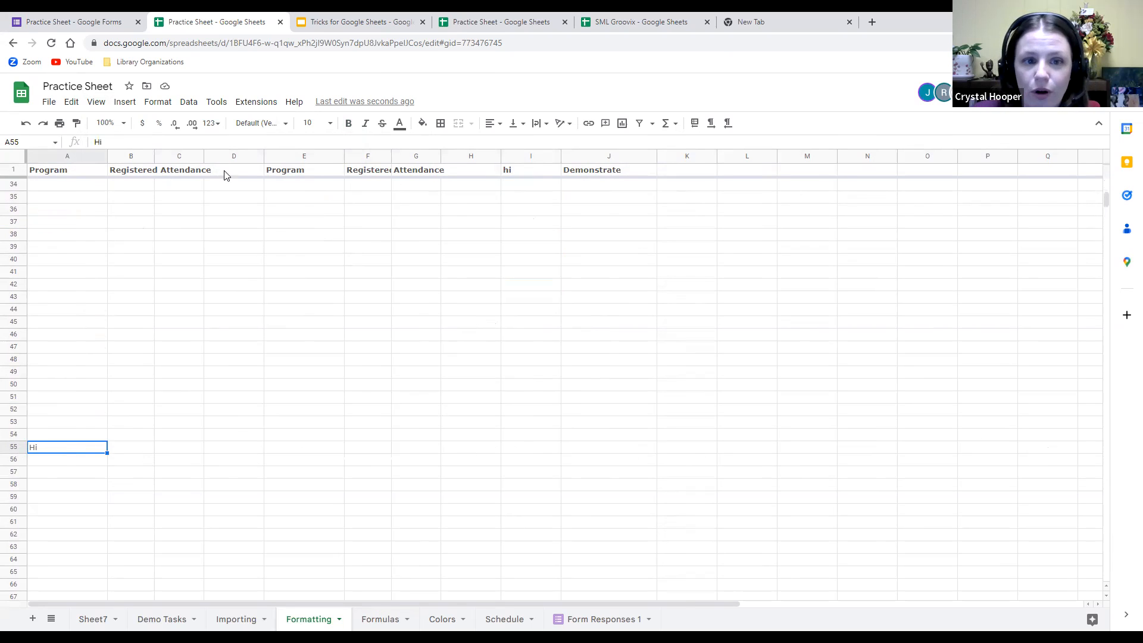
Type Hello into cell N1 of the frozen header row.
{"action": "scroll", "coordinate": [540, 375], "scroll_direction": "down", "scroll_amount": 5}
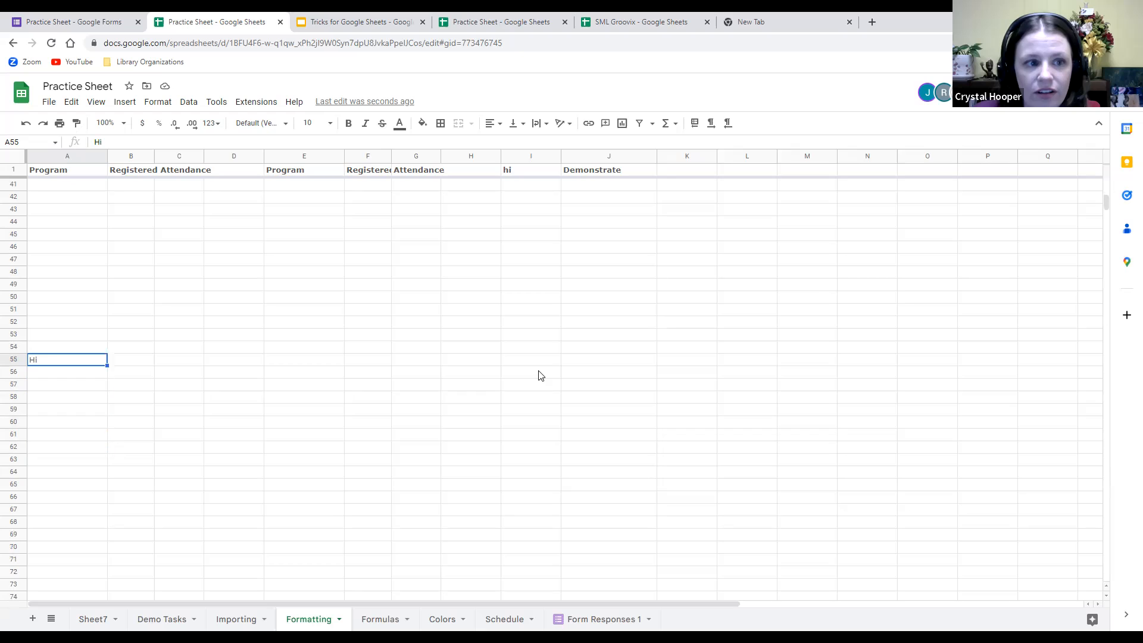
{"action": "left_click", "coordinate": [863, 171]}
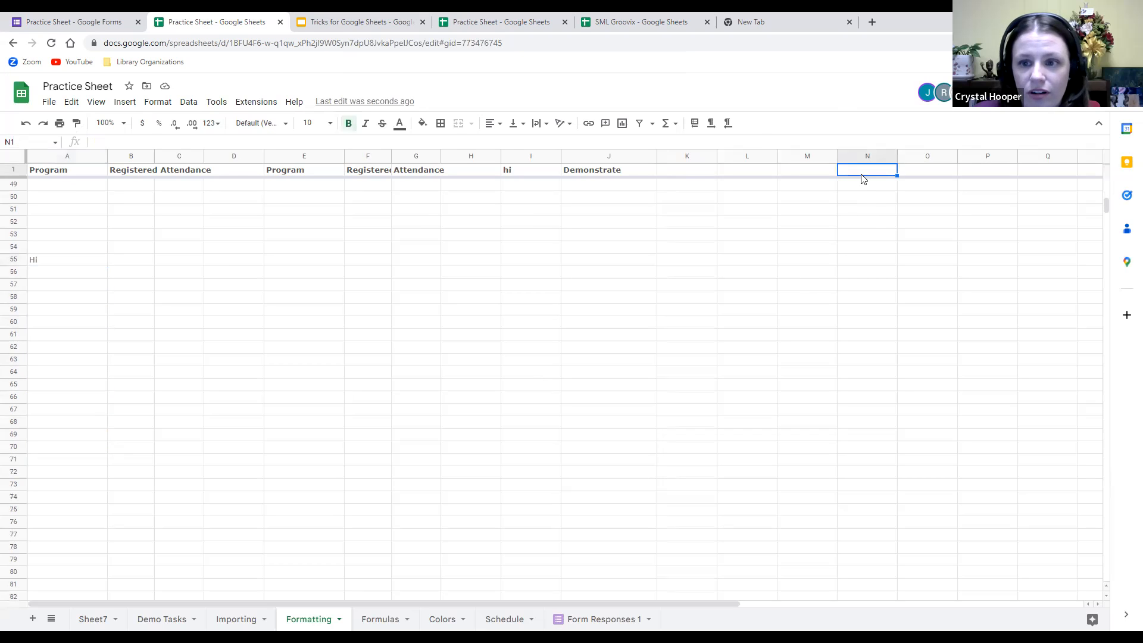
{"action": "type", "text": "Hello"}
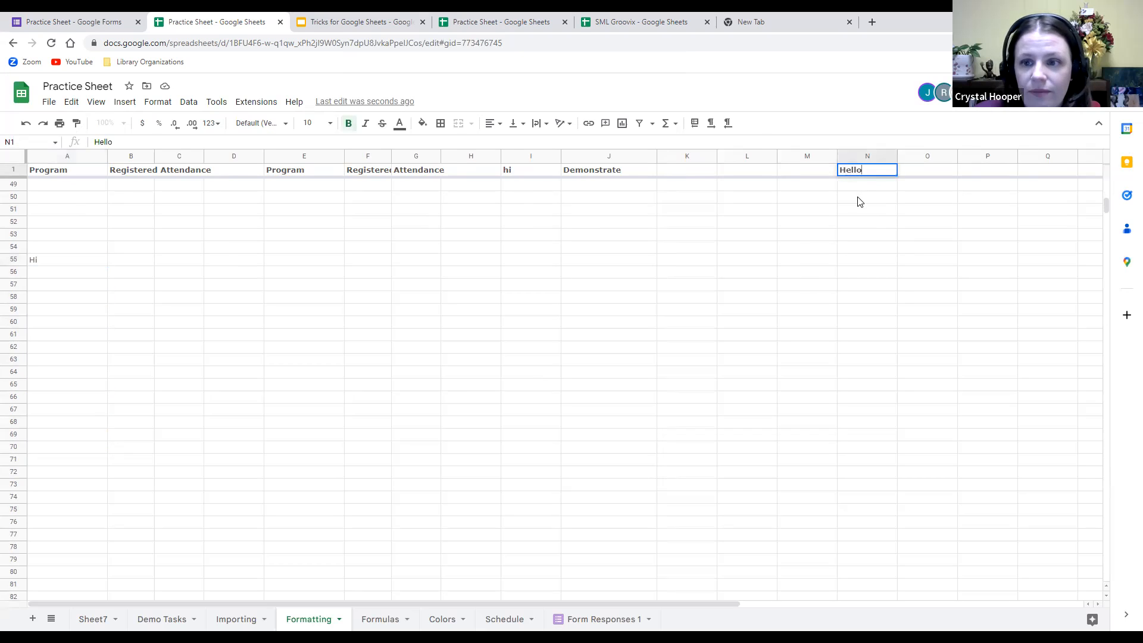
{"action": "left_click", "coordinate": [864, 248]}
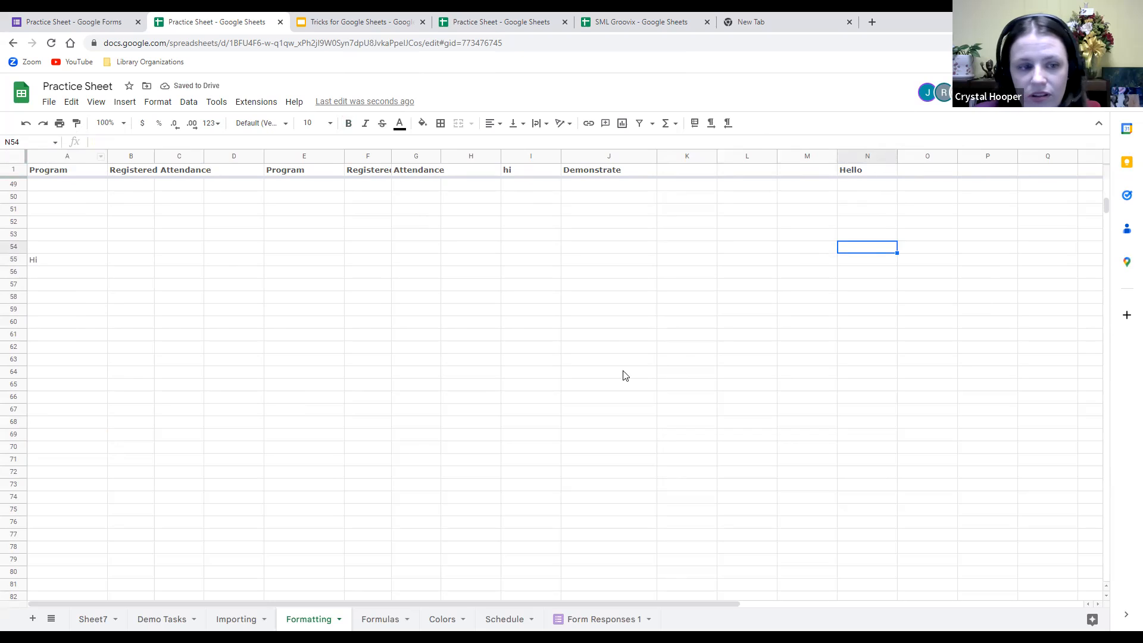
{"action": "scroll", "coordinate": [402, 426], "scroll_direction": "down", "scroll_amount": 5}
{"action": "scroll", "coordinate": [392, 402], "scroll_direction": "up", "scroll_amount": 15}
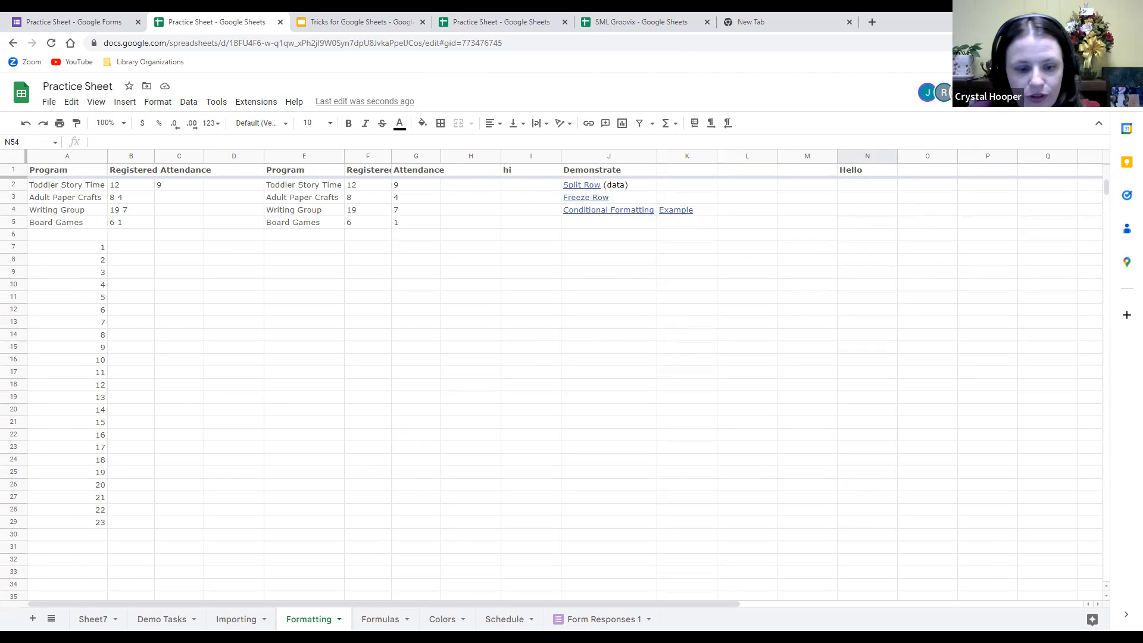
Open the Formulas sheet, review the January Adult checkout values, and select empty cell B34.
{"action": "left_click", "coordinate": [381, 620]}
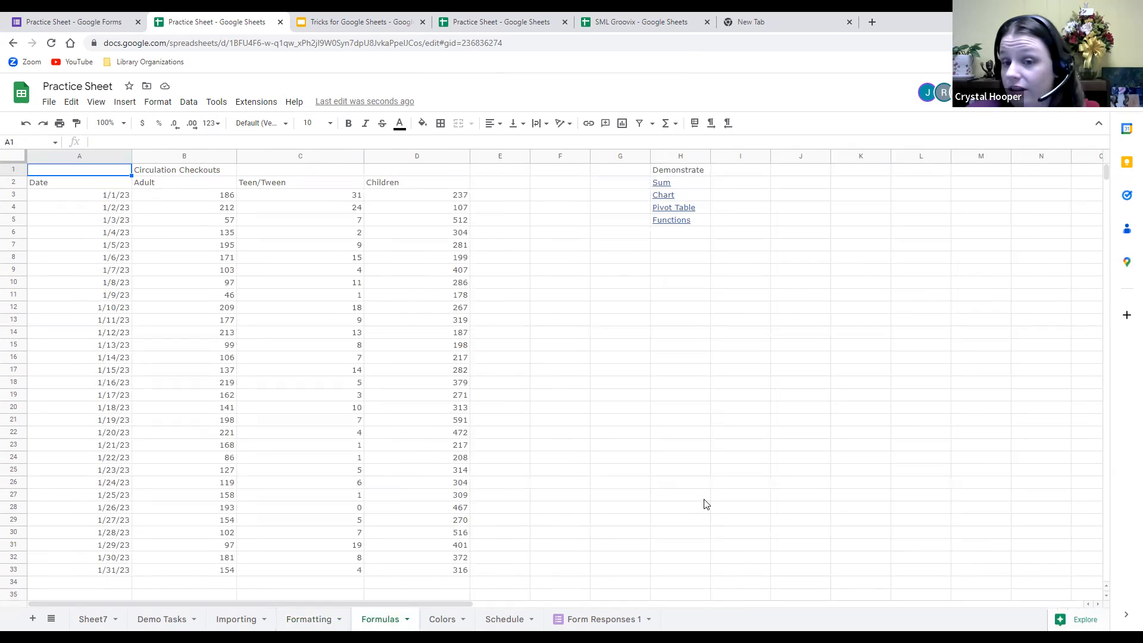
{"action": "scroll", "coordinate": [534, 448], "scroll_direction": "down", "scroll_amount": 1}
{"action": "scroll", "coordinate": [535, 448], "scroll_direction": "up", "scroll_amount": 1}
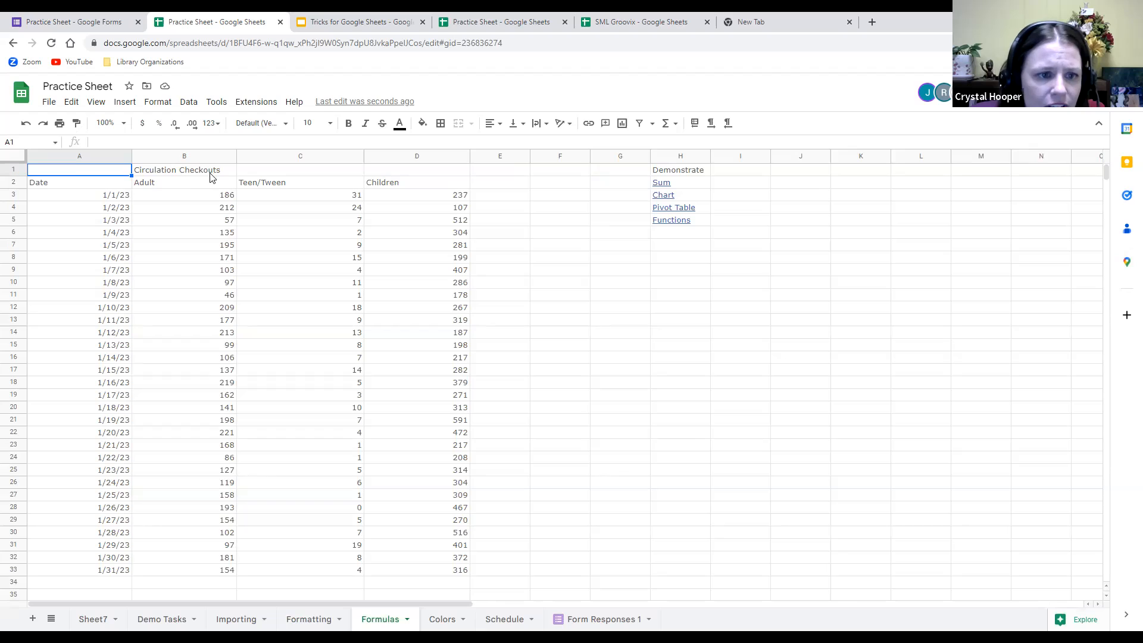
{"action": "scroll", "coordinate": [327, 272], "scroll_direction": "down", "scroll_amount": 1}
{"action": "scroll", "coordinate": [384, 380], "scroll_direction": "up", "scroll_amount": 1}
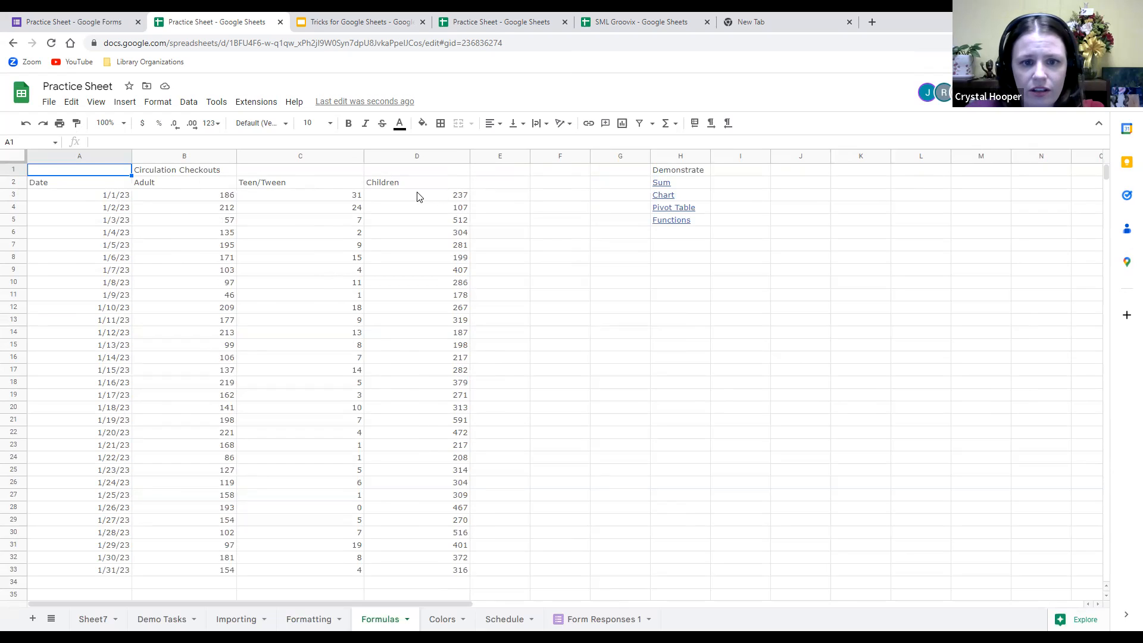
{"action": "scroll", "coordinate": [363, 367], "scroll_direction": "down", "scroll_amount": 2}
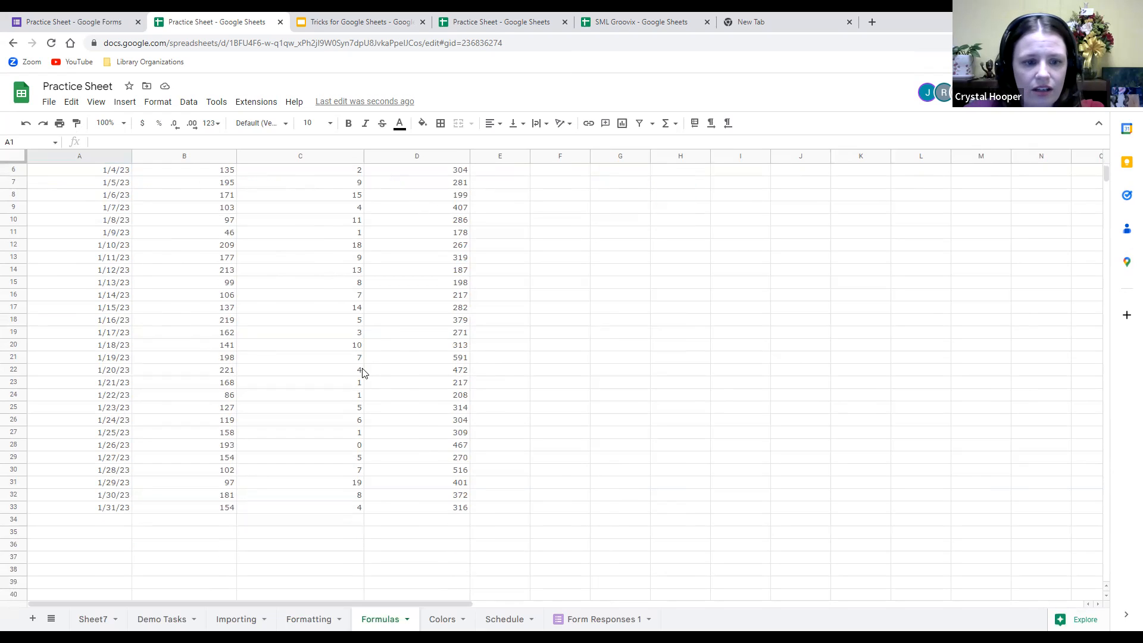
{"action": "scroll", "coordinate": [360, 345], "scroll_direction": "up", "scroll_amount": 2}
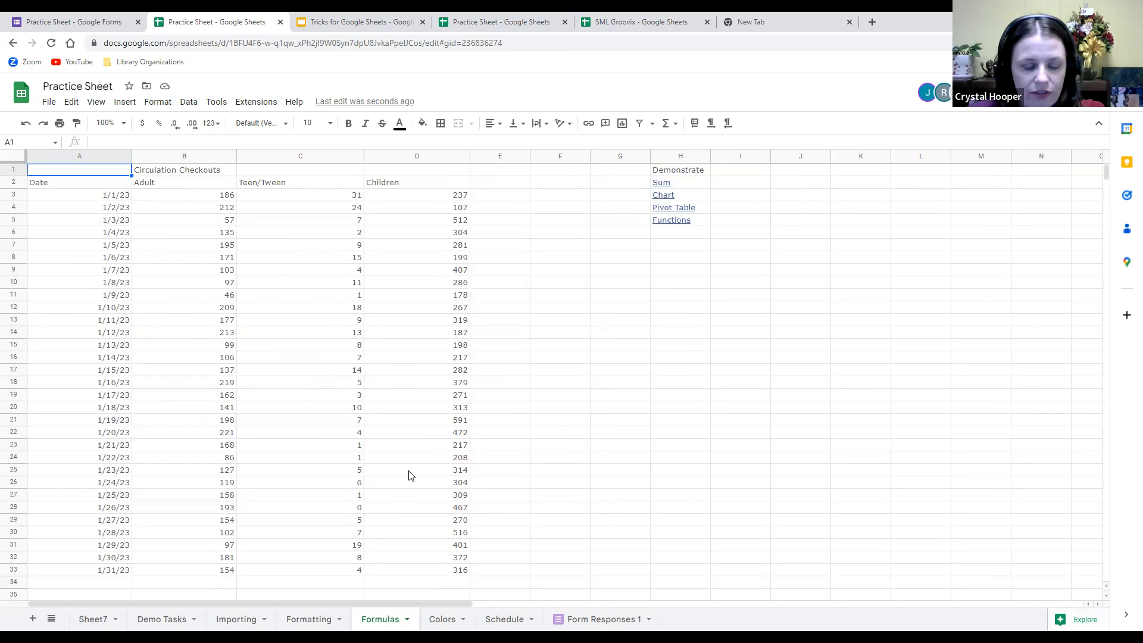
{"action": "left_click", "coordinate": [202, 196]}
{"action": "left_click", "coordinate": [219, 207]}
{"action": "left_click", "coordinate": [214, 196]}
{"action": "left_click", "coordinate": [209, 208]}
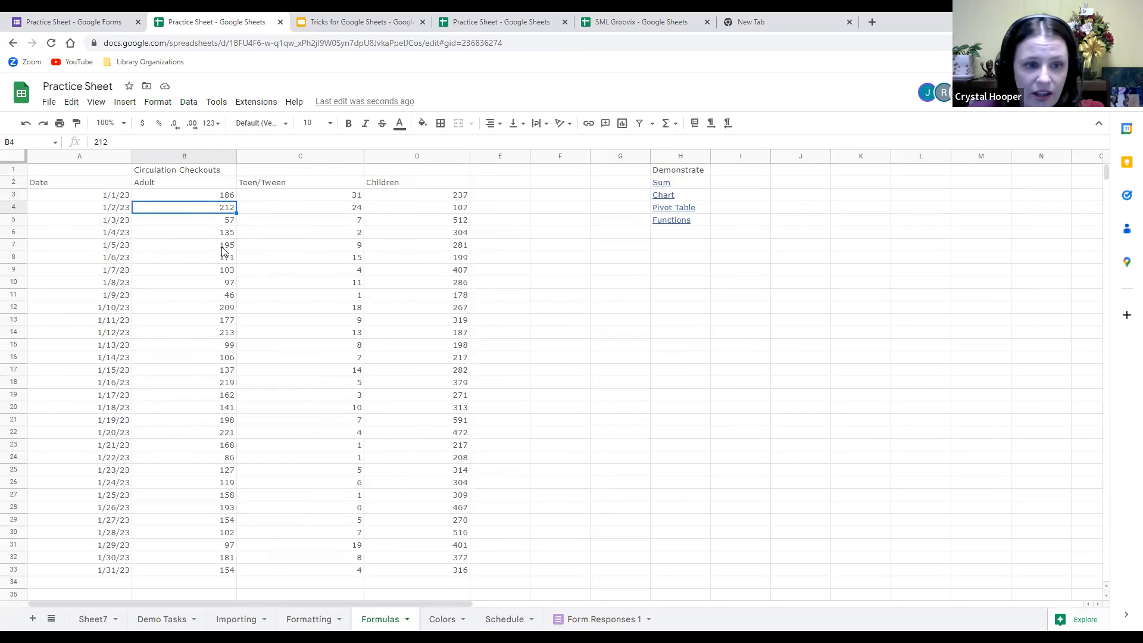
{"action": "left_click", "coordinate": [206, 584]}
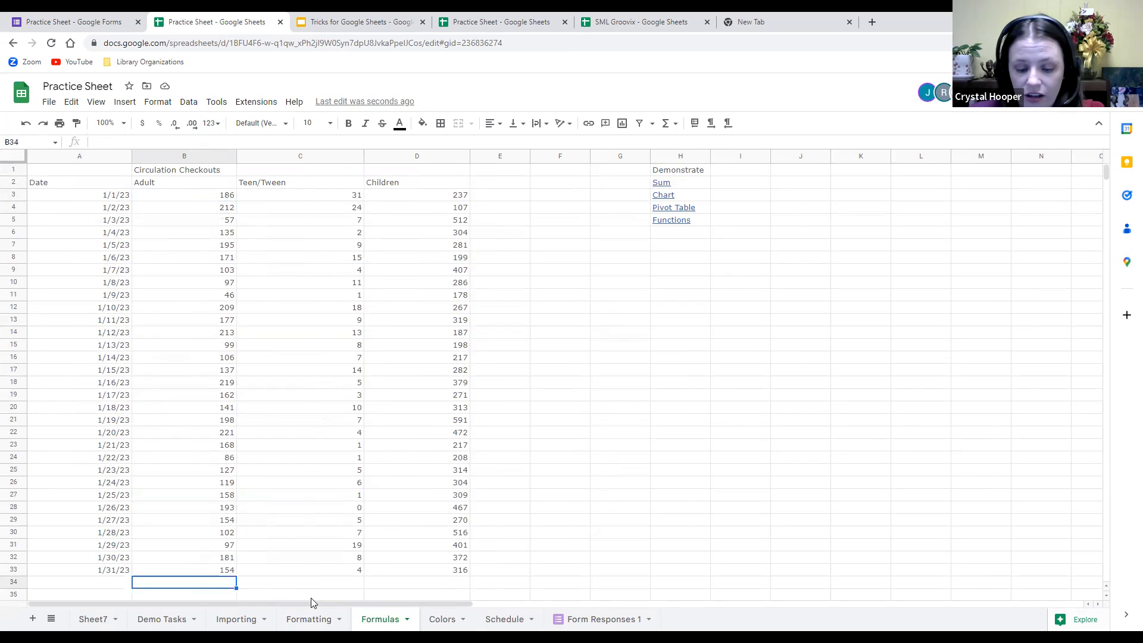
Enter =SUM(B2:B33) in B34 so the Adult checkouts total 4623.
{"action": "type", "text": "="}
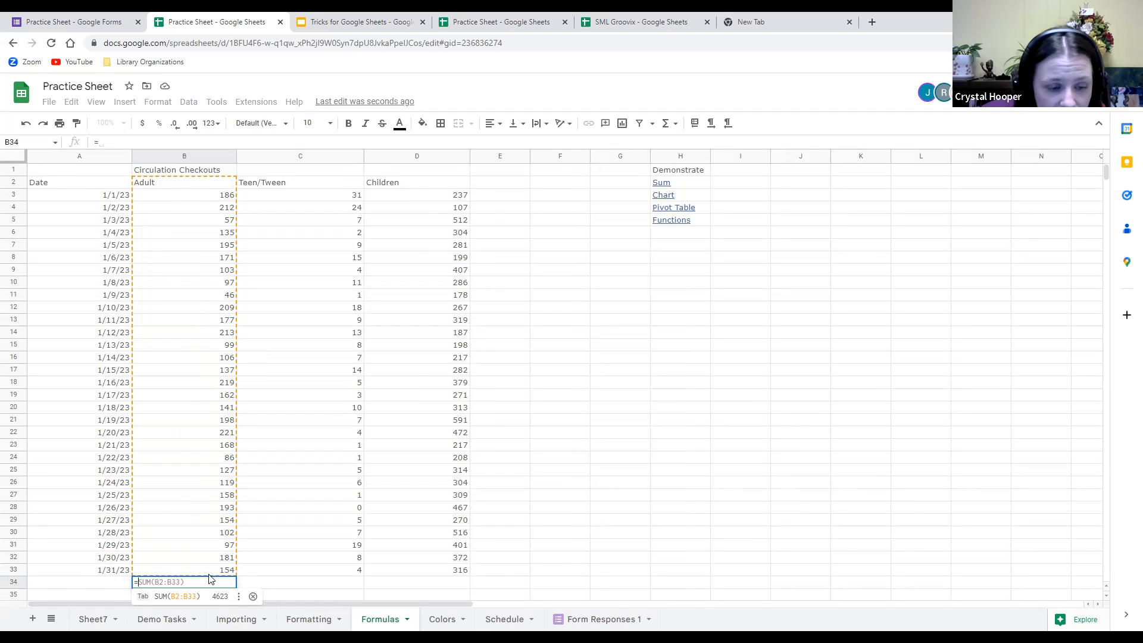
{"action": "left_click", "coordinate": [187, 590]}
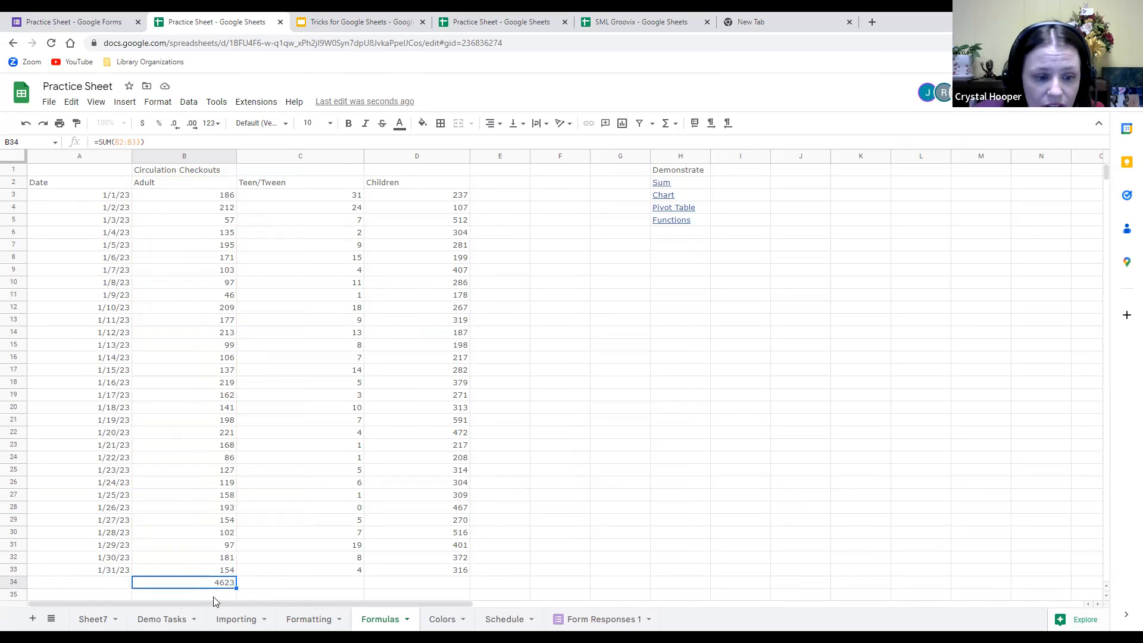
{"action": "left_click", "coordinate": [356, 586]}
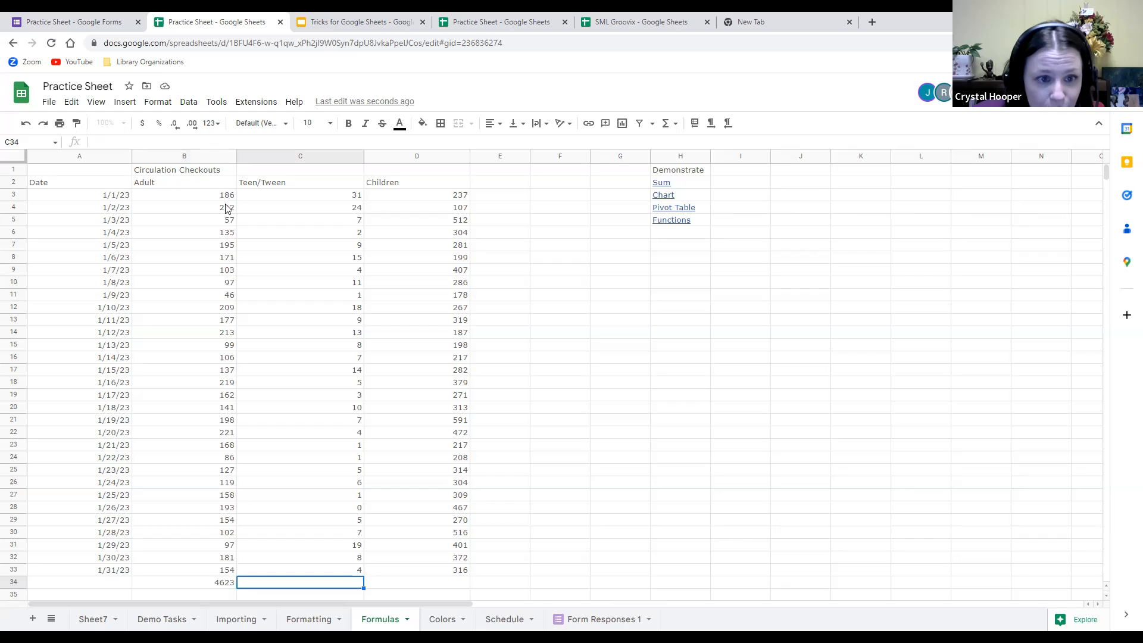
{"action": "left_click", "coordinate": [202, 198]}
{"action": "left_click_drag", "start_coordinate": [232, 199], "coordinate": [226, 569]}
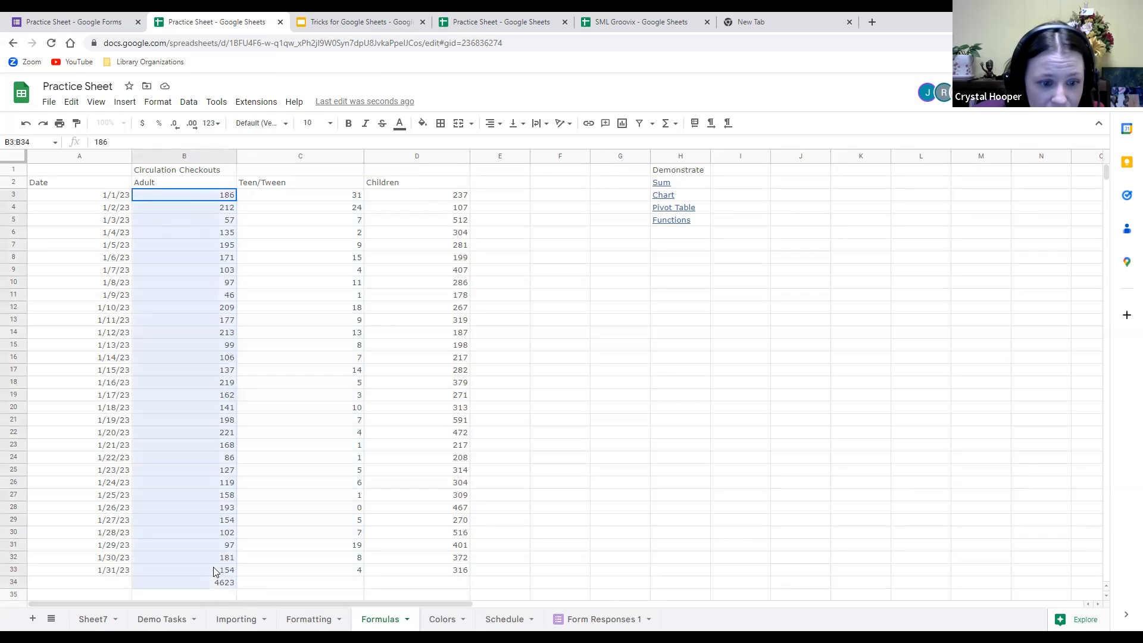
{"action": "left_click", "coordinate": [283, 485]}
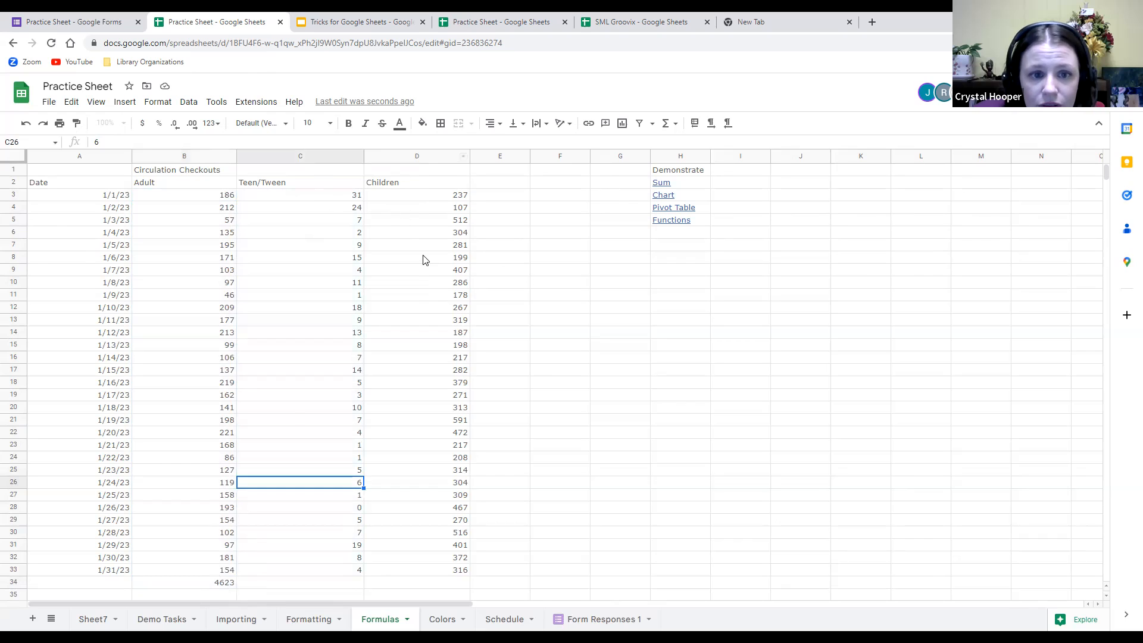
{"action": "left_click_drag", "start_coordinate": [342, 197], "coordinate": [351, 572]}
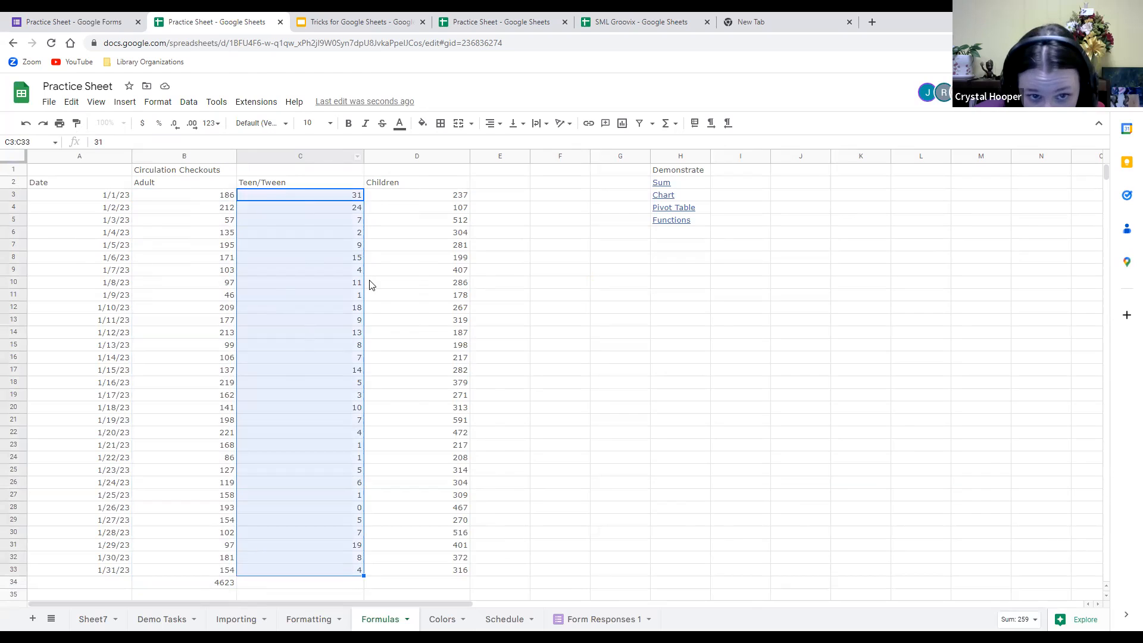
{"action": "left_click_drag", "start_coordinate": [334, 295], "coordinate": [351, 521]}
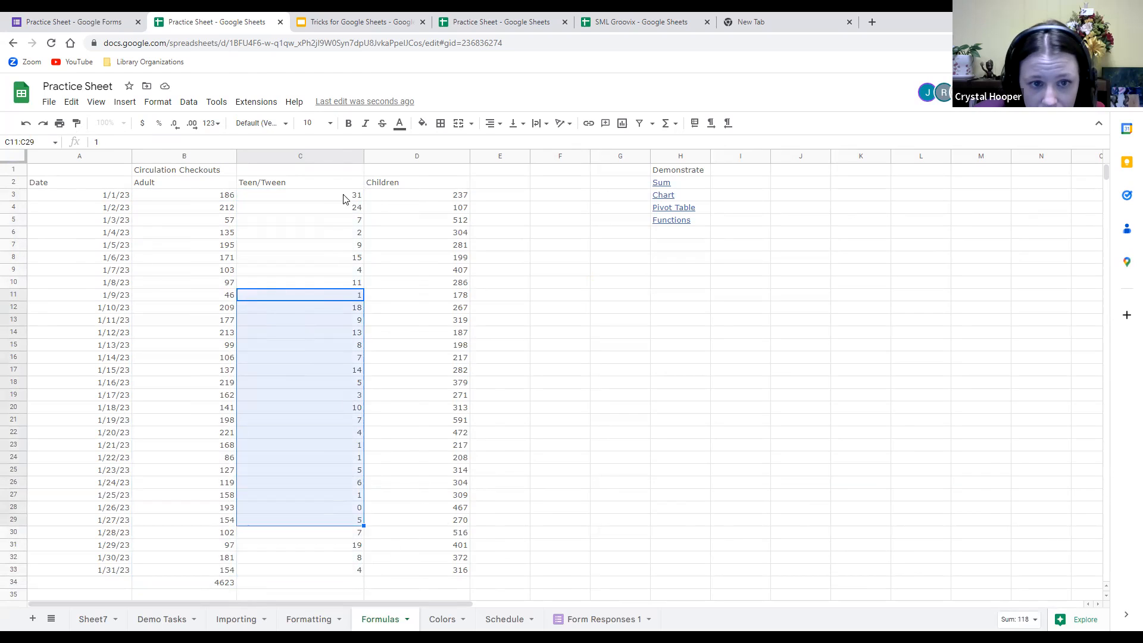
{"action": "left_click_drag", "start_coordinate": [345, 196], "coordinate": [350, 581]}
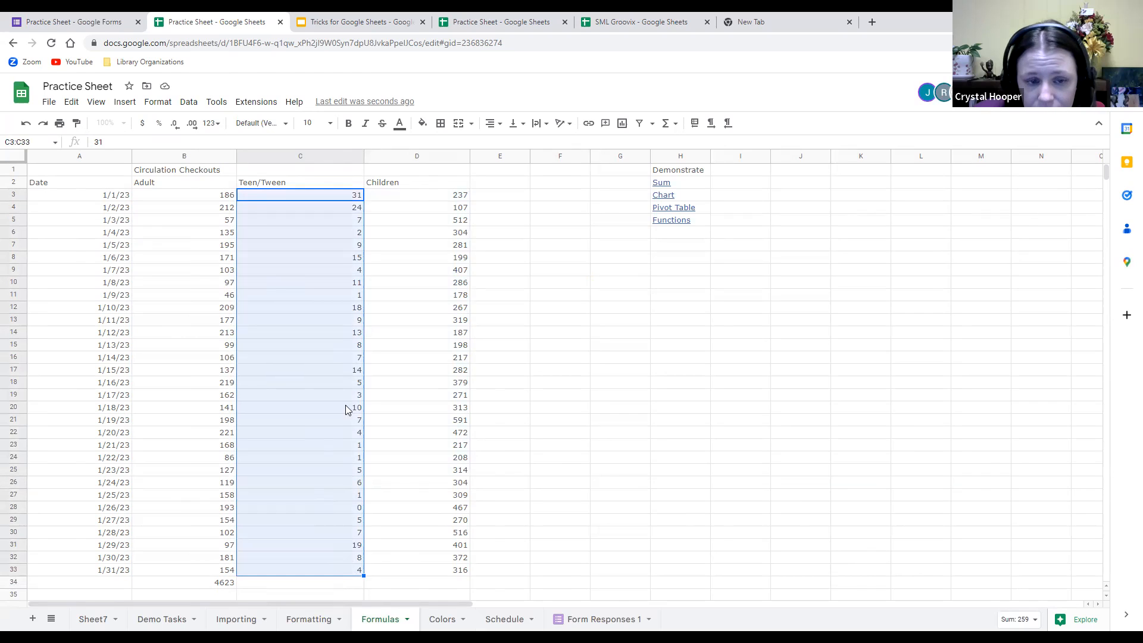
{"action": "right_click", "coordinate": [333, 450]}
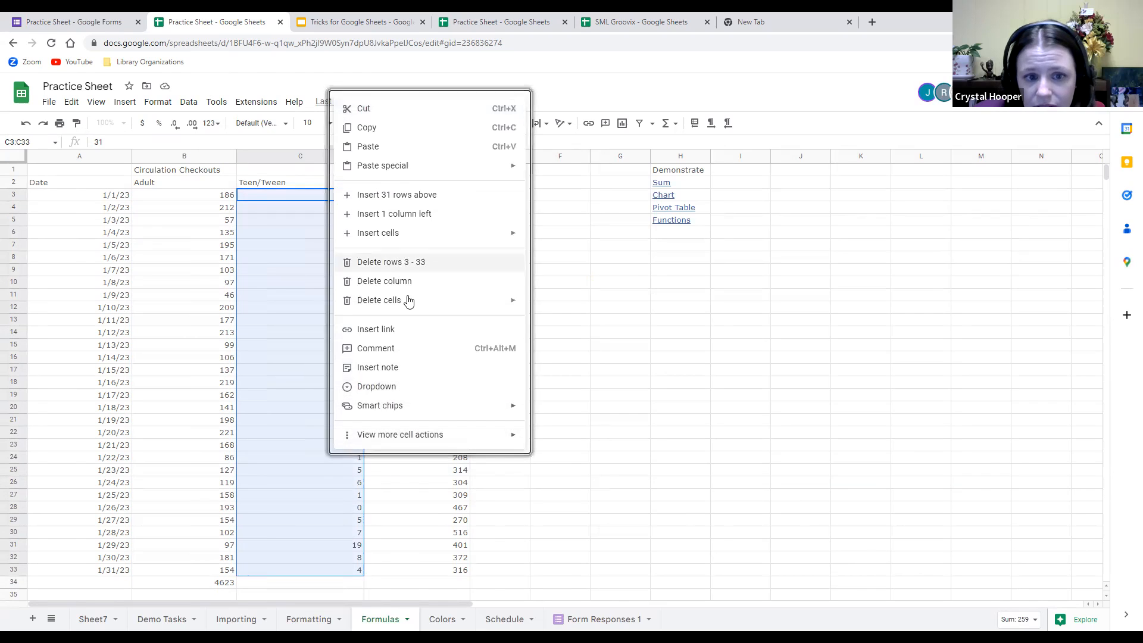
{"action": "mouse_move", "coordinate": [409, 165]}
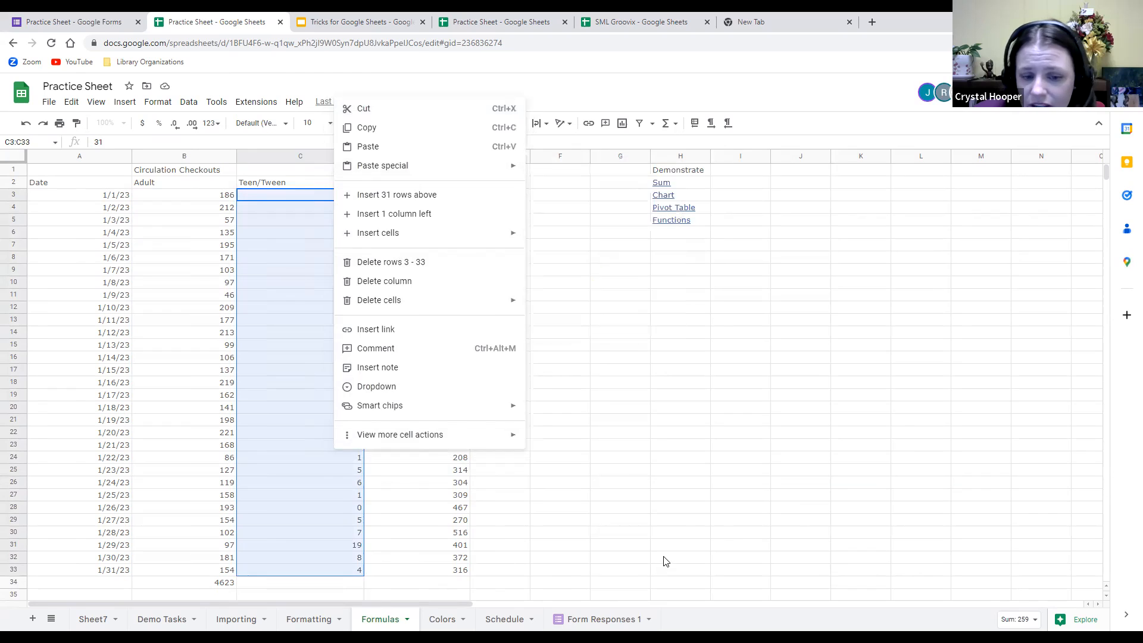
{"action": "left_click", "coordinate": [665, 558]}
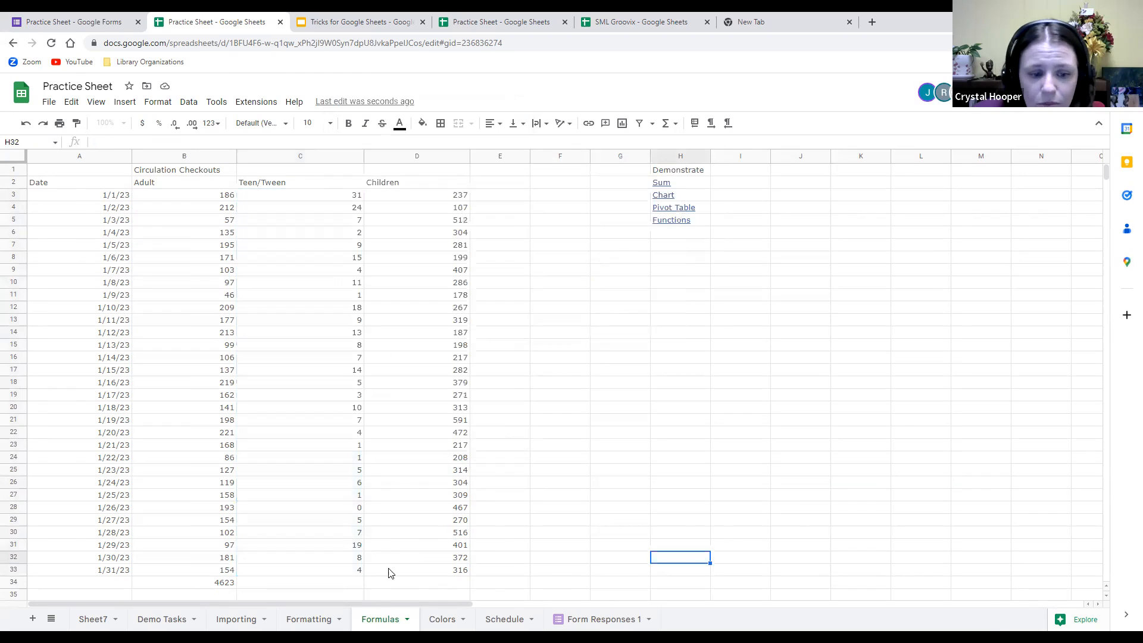
{"action": "left_click", "coordinate": [360, 584]}
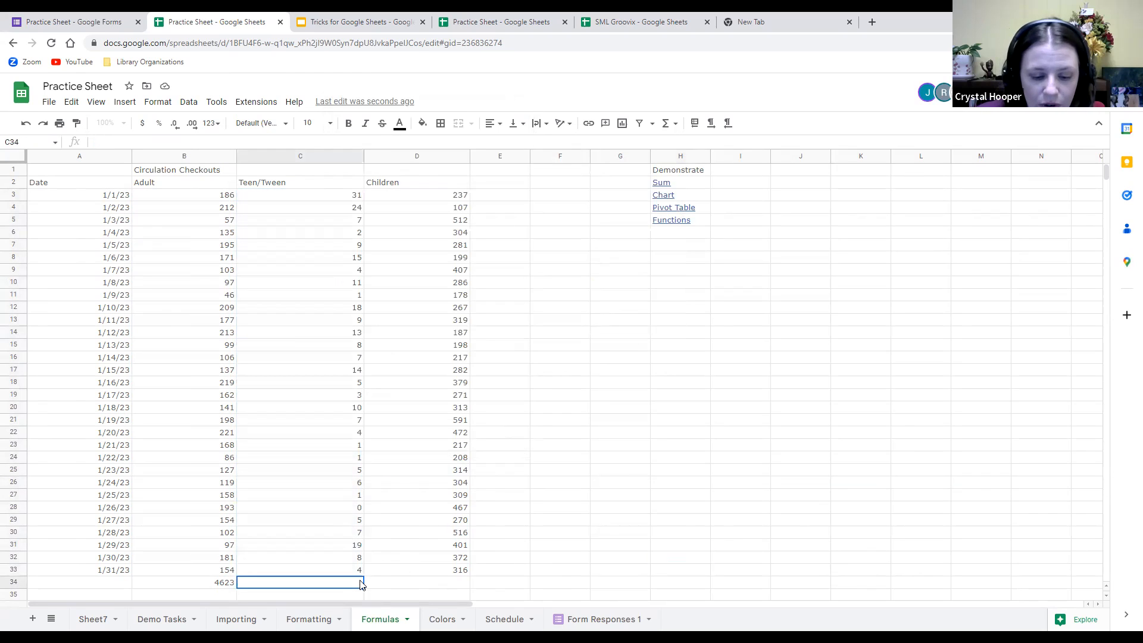
{"action": "type", "text": "="}
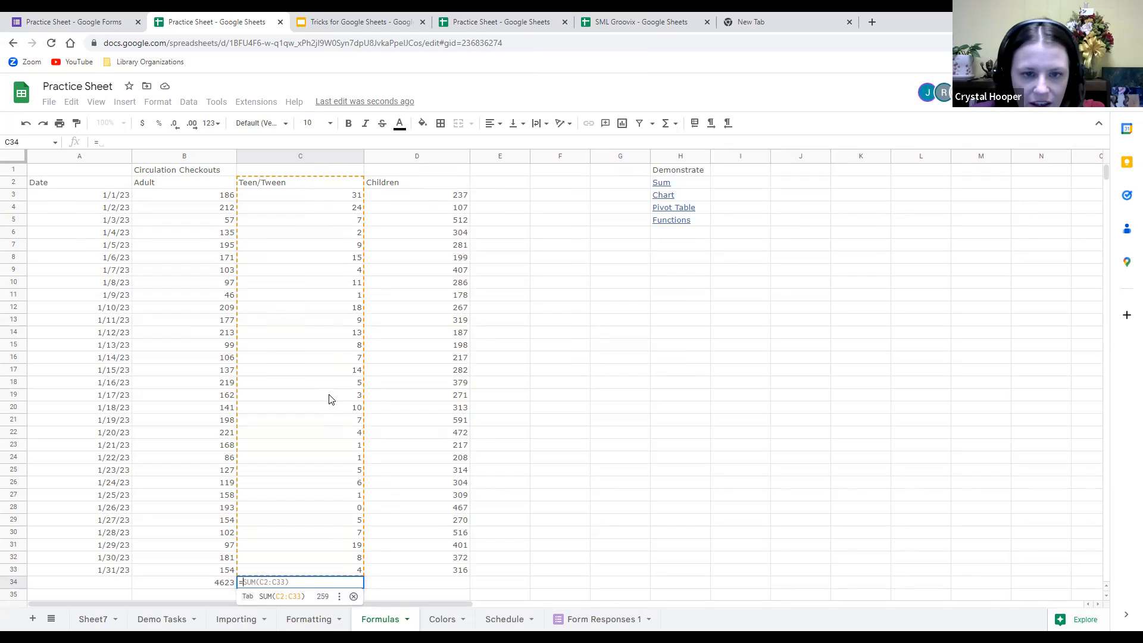
{"action": "left_click", "coordinate": [539, 398]}
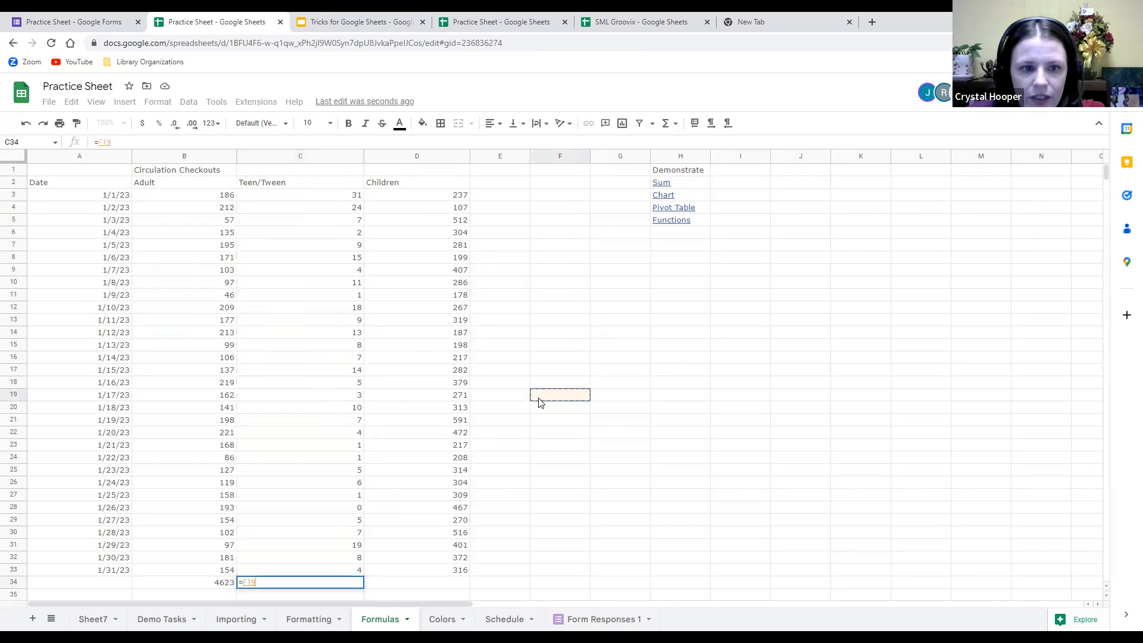
{"action": "left_click", "coordinate": [427, 373]}
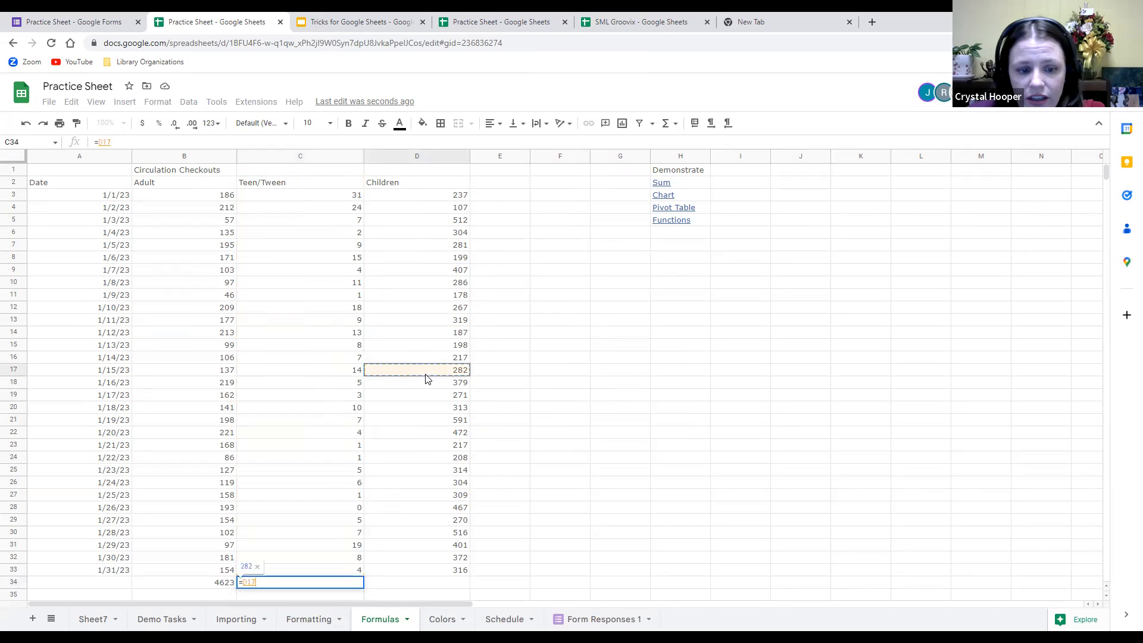
{"action": "left_click", "coordinate": [688, 450]}
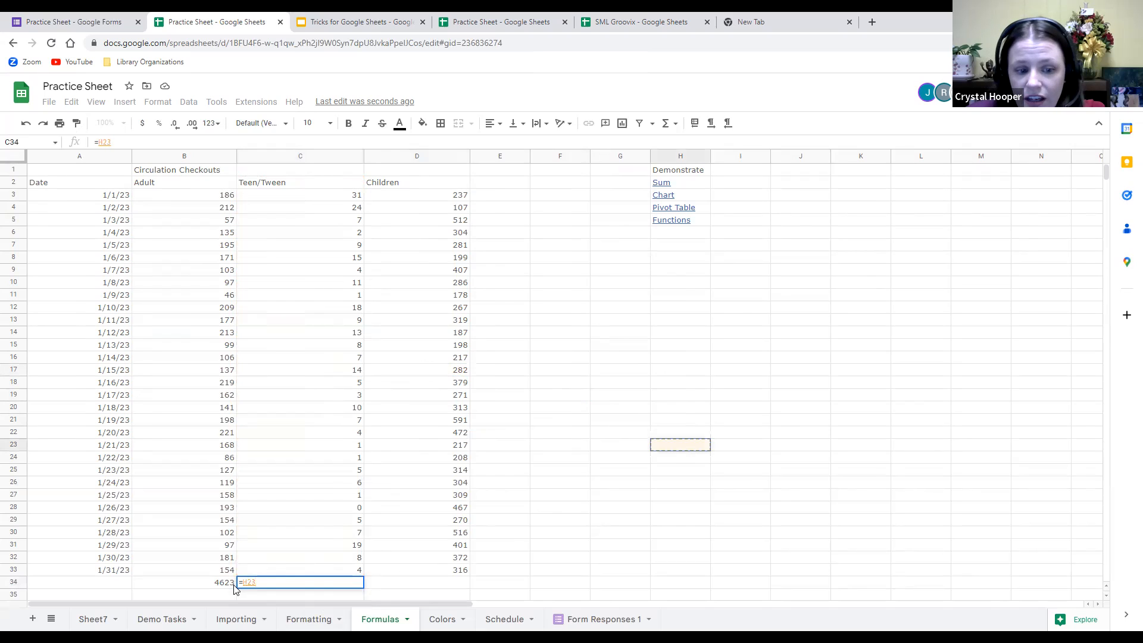
{"action": "left_click", "coordinate": [958, 322]}
{"action": "left_click_drag", "start_coordinate": [842, 544], "coordinate": [837, 534]}
{"action": "left_click", "coordinate": [768, 317]}
{"action": "left_click", "coordinate": [998, 366]}
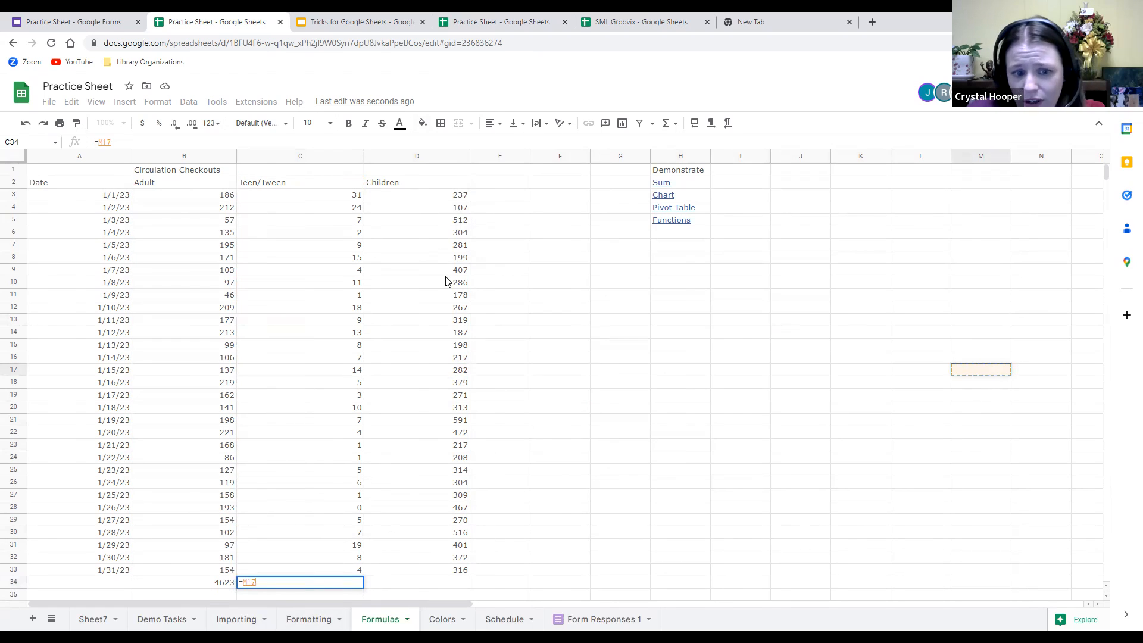
{"action": "left_click_drag", "start_coordinate": [435, 196], "coordinate": [415, 579]}
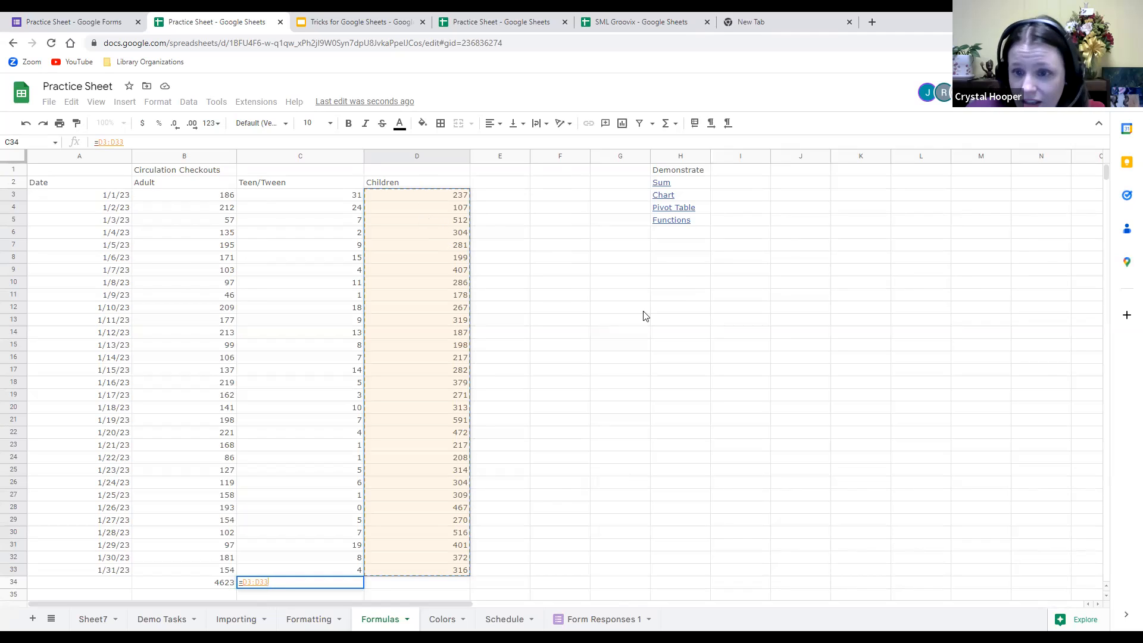
{"action": "left_click", "coordinate": [657, 323]}
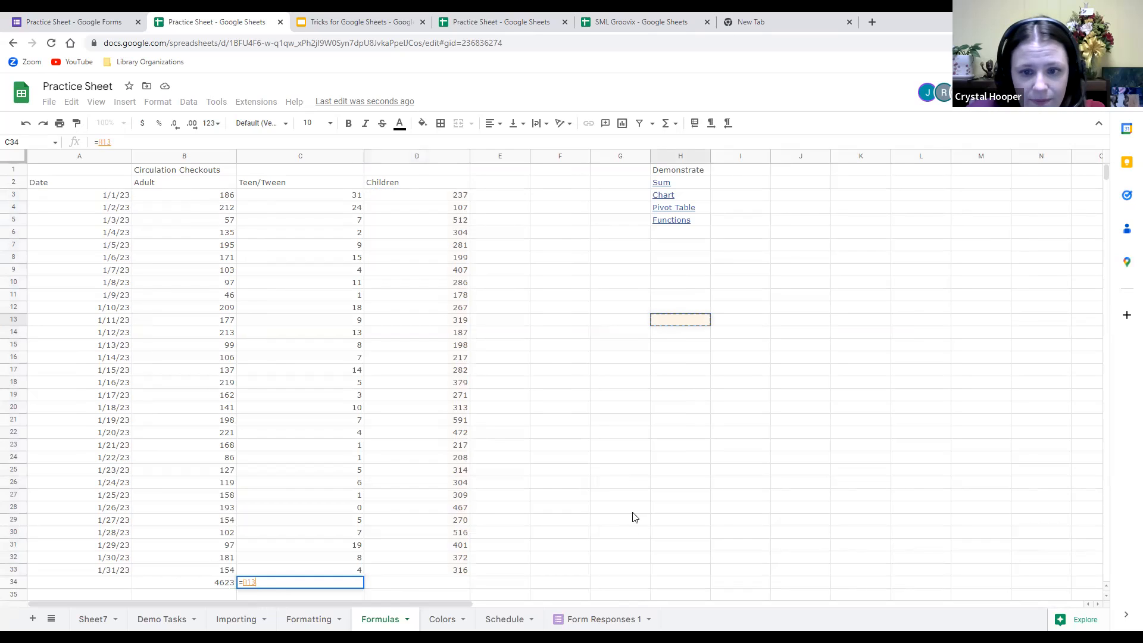
{"action": "left_click", "coordinate": [553, 386]}
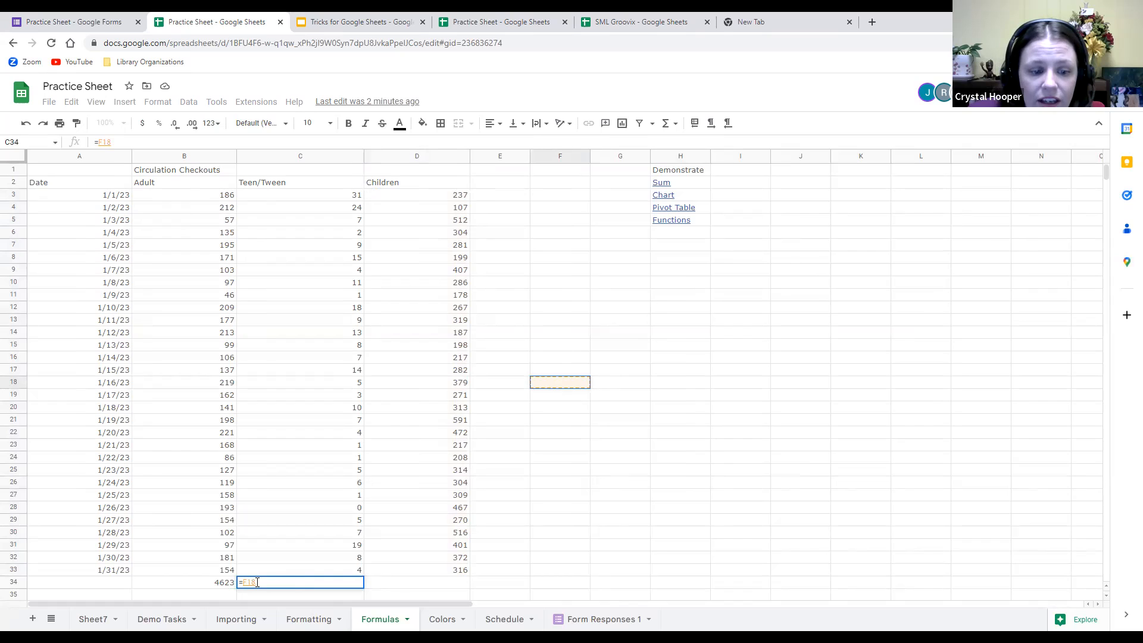
{"action": "key", "text": "BackSpace"}
{"action": "key", "text": "BackSpace"}
{"action": "key", "text": "BackSpace"}
{"action": "key", "text": "BackSpace"}
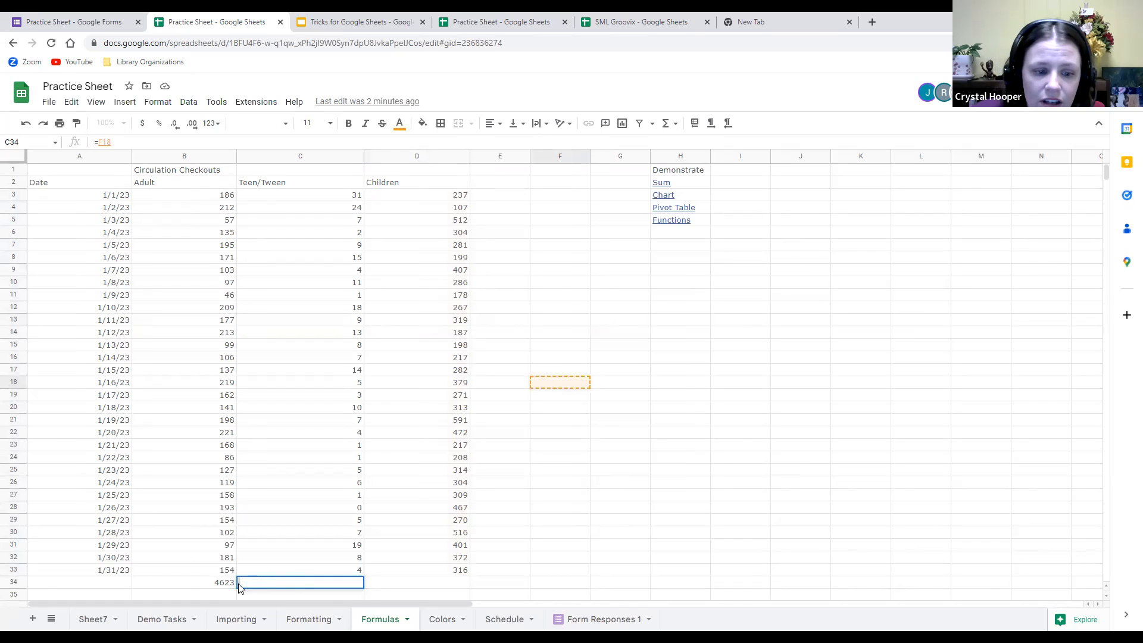
{"action": "left_click", "coordinate": [294, 569]}
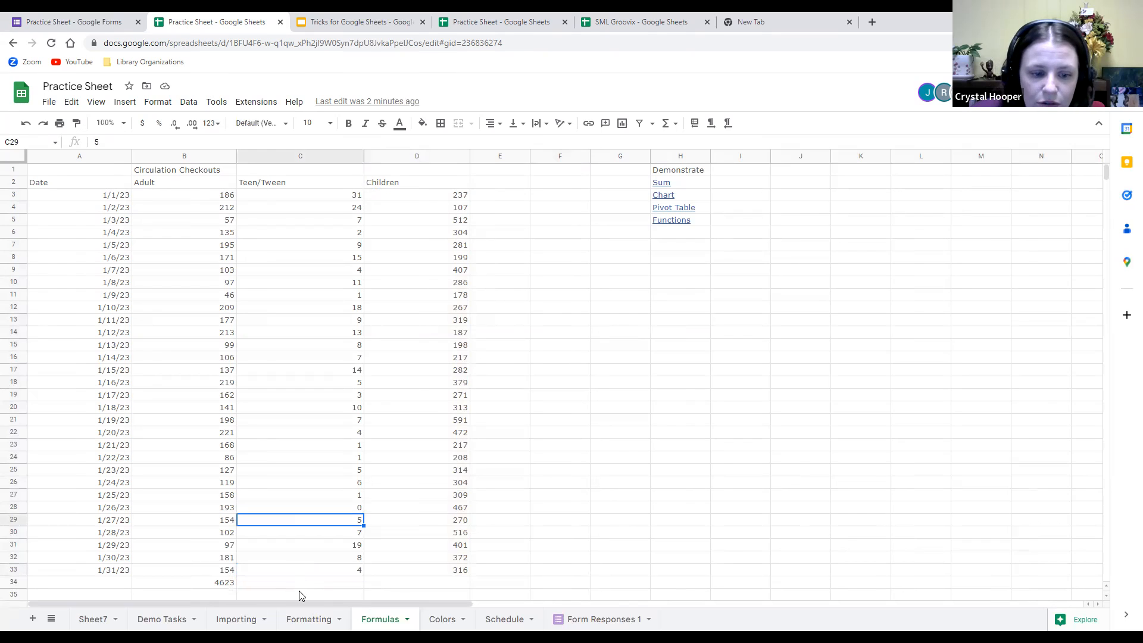
Fill C34 and D34 with the suggested =SUM totals of rows 2–33, giving 259 and 9701.
{"action": "left_click", "coordinate": [305, 583]}
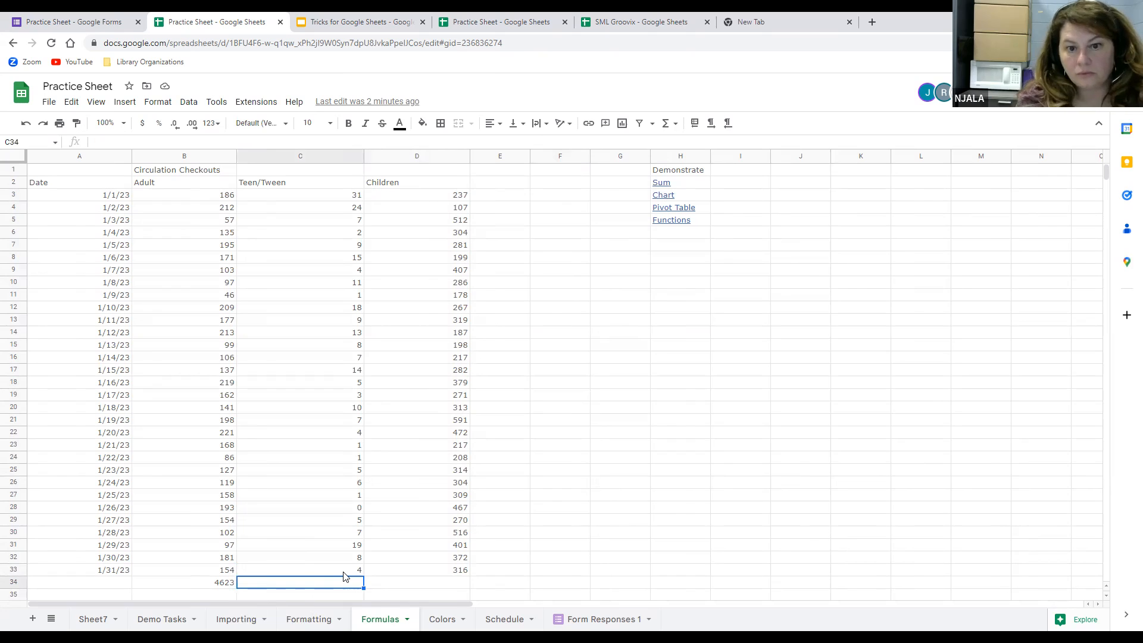
{"action": "type", "text": "="}
{"action": "key", "text": "Tab"}
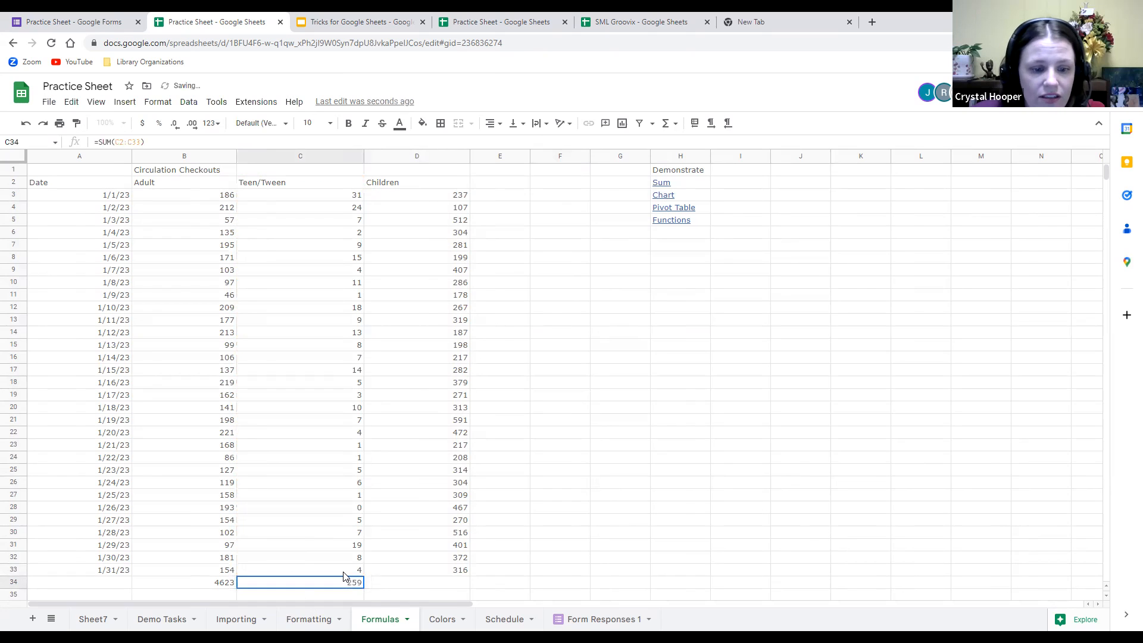
{"action": "left_click", "coordinate": [395, 583]}
{"action": "type", "text": "="}
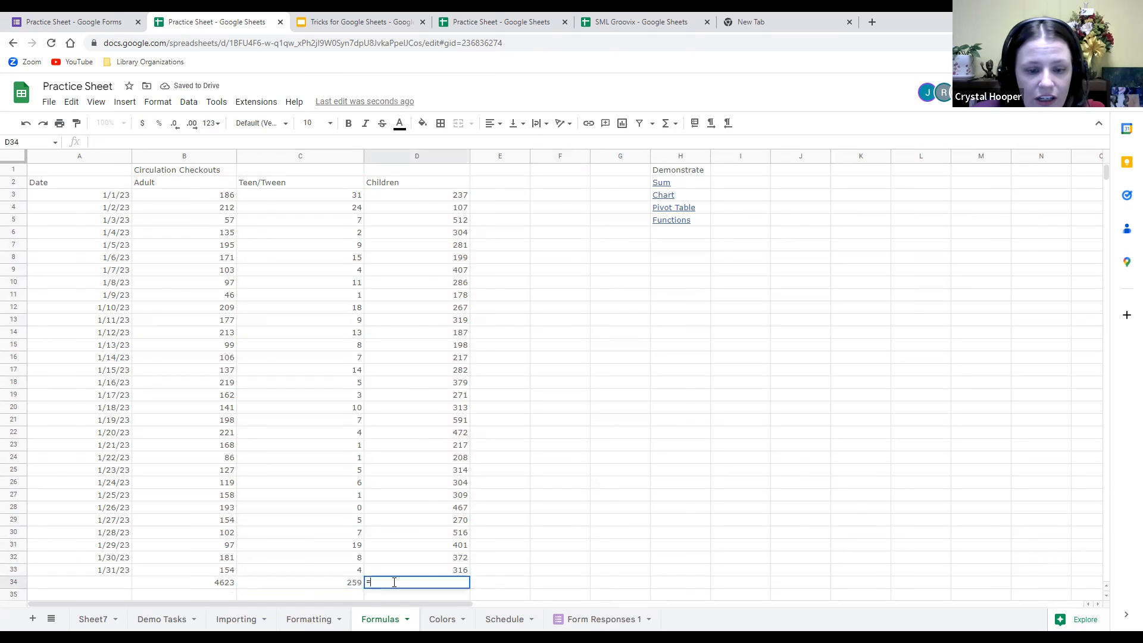
{"action": "key", "text": "Tab"}
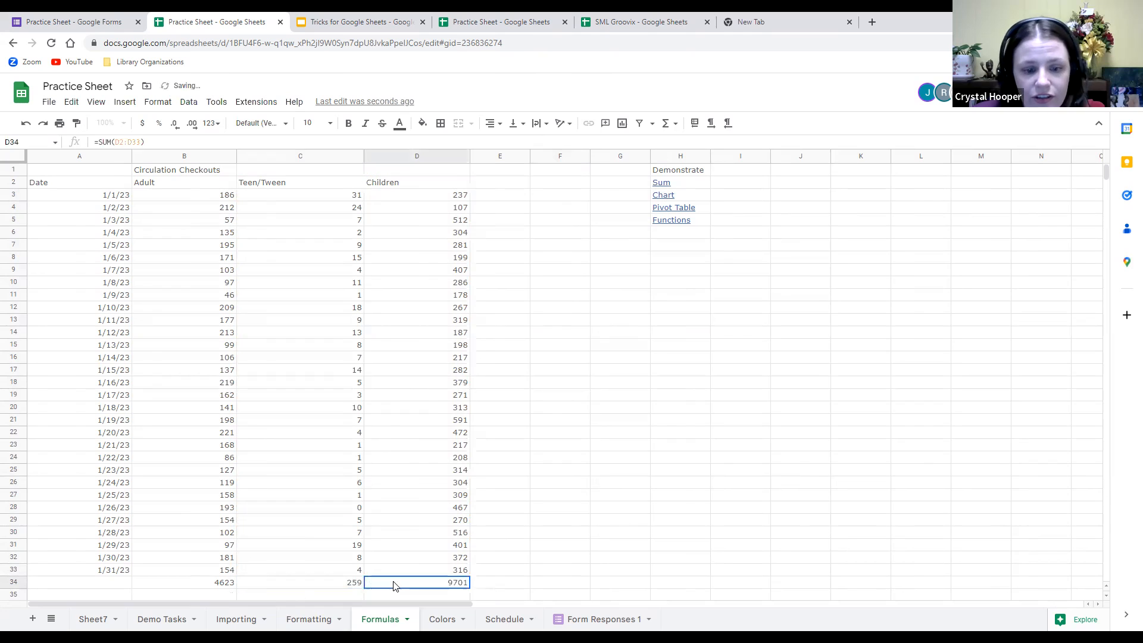
{"action": "left_click", "coordinate": [488, 534]}
{"action": "scroll", "coordinate": [534, 565], "scroll_direction": "down", "scroll_amount": 1}
{"action": "scroll", "coordinate": [533, 565], "scroll_direction": "up", "scroll_amount": 1}
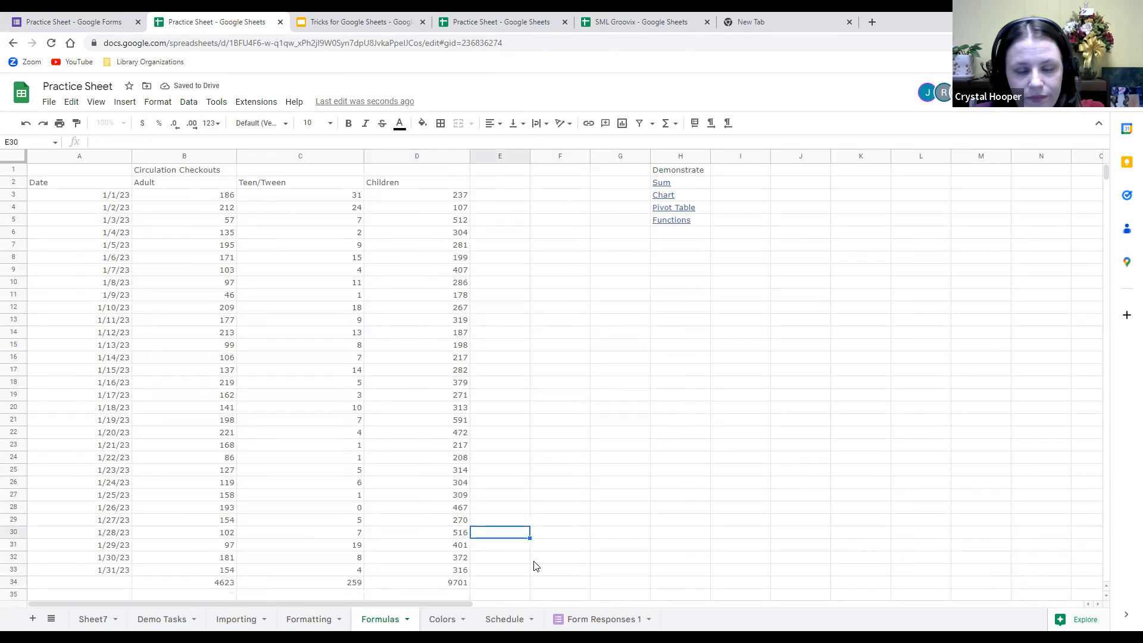
{"action": "left_click", "coordinate": [736, 383]}
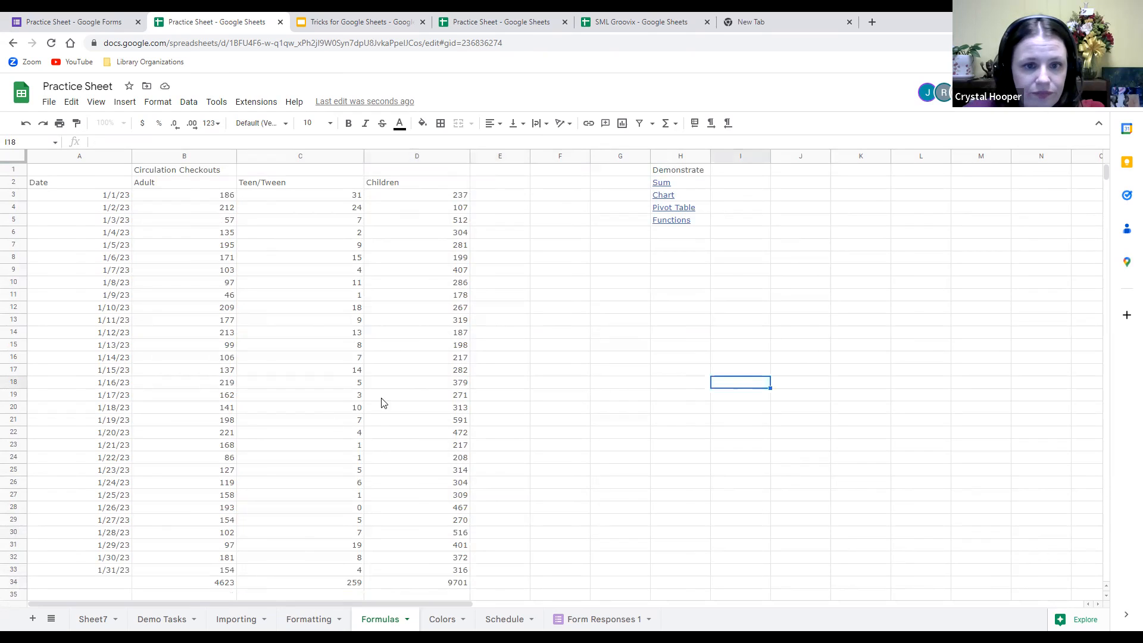
Select A2:D34 and insert a chart of the Adult, Teen/Tween and Children checkouts by date.
{"action": "left_click_drag", "start_coordinate": [112, 184], "coordinate": [439, 587]}
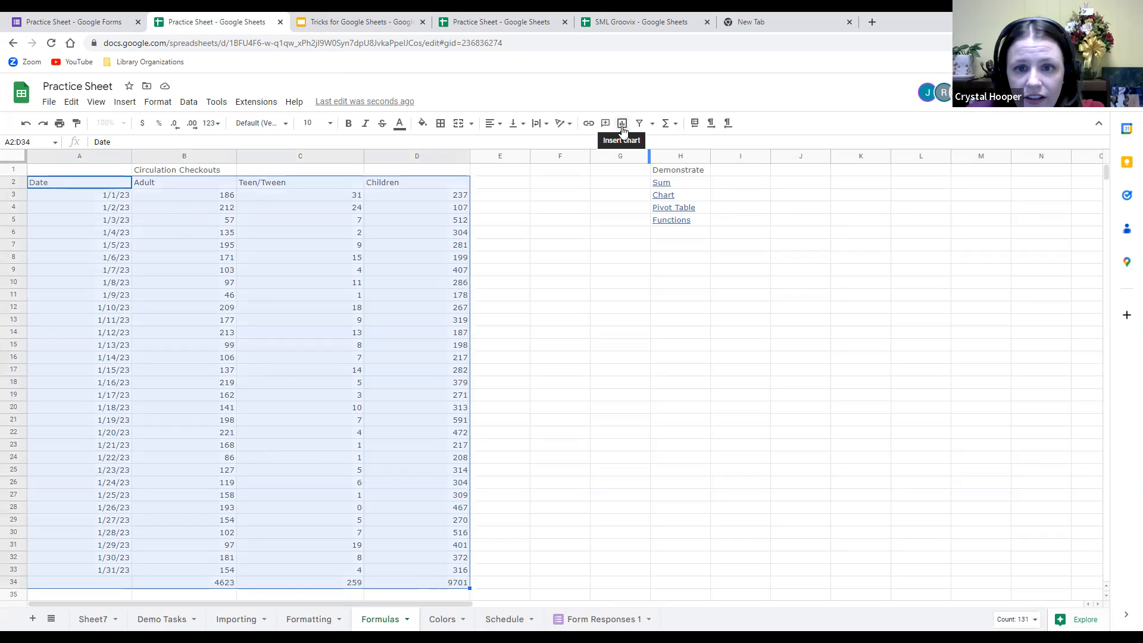
{"action": "left_click", "coordinate": [257, 104]}
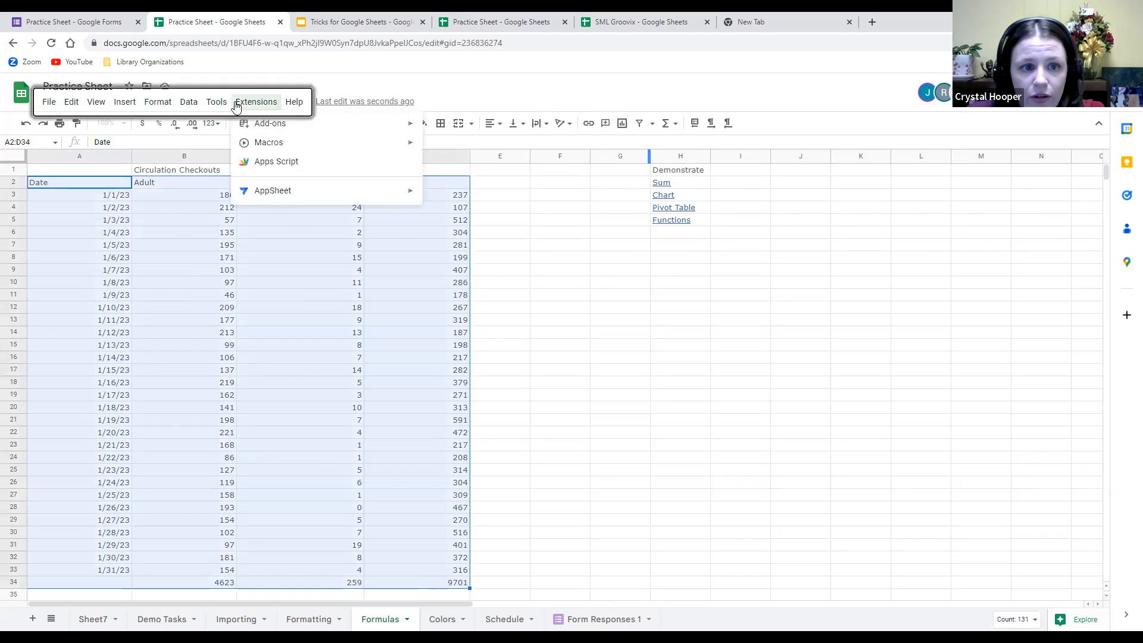
{"action": "mouse_move", "coordinate": [189, 101]}
{"action": "mouse_move", "coordinate": [137, 110]}
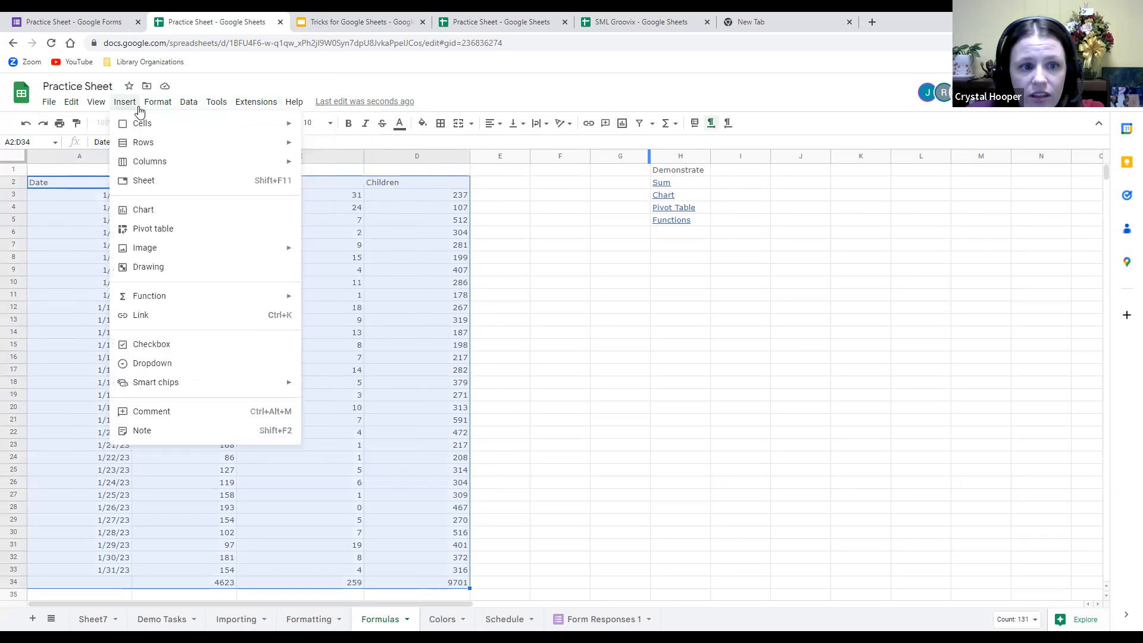
{"action": "left_click", "coordinate": [153, 212]}
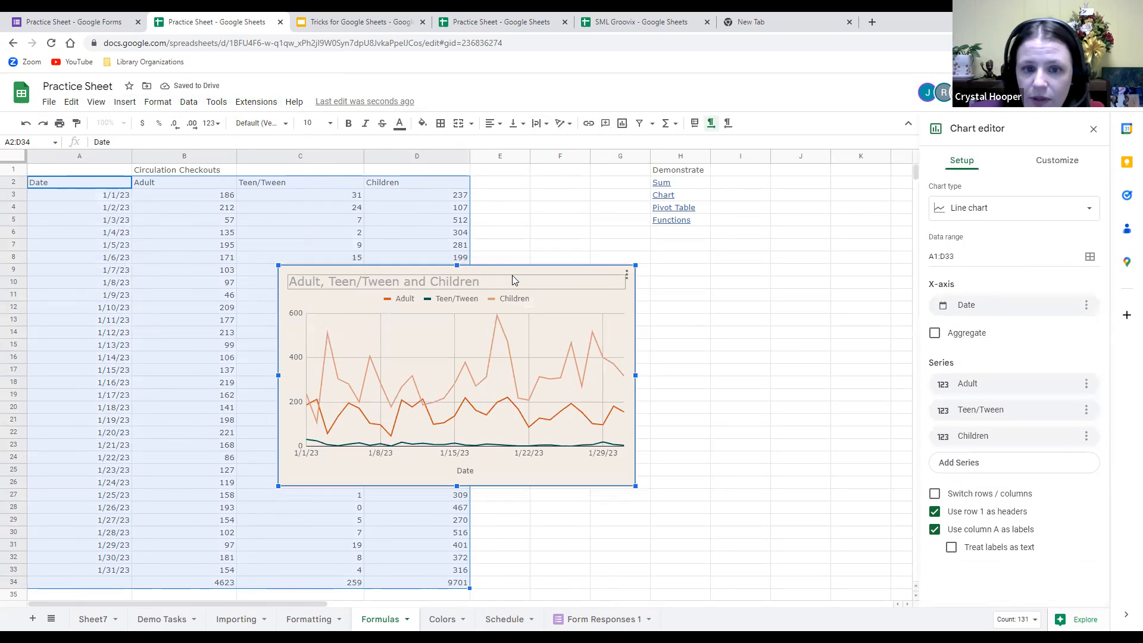
Move the chart beside the table and change its type to a column chart.
{"action": "left_click_drag", "start_coordinate": [510, 276], "coordinate": [736, 276]}
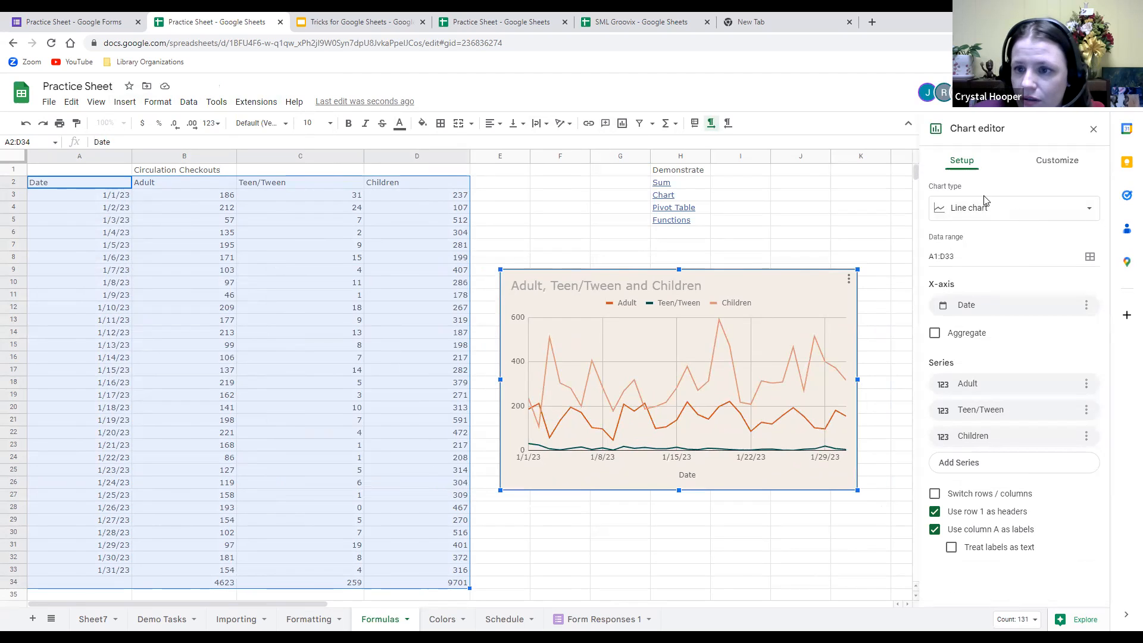
{"action": "left_click", "coordinate": [1090, 207]}
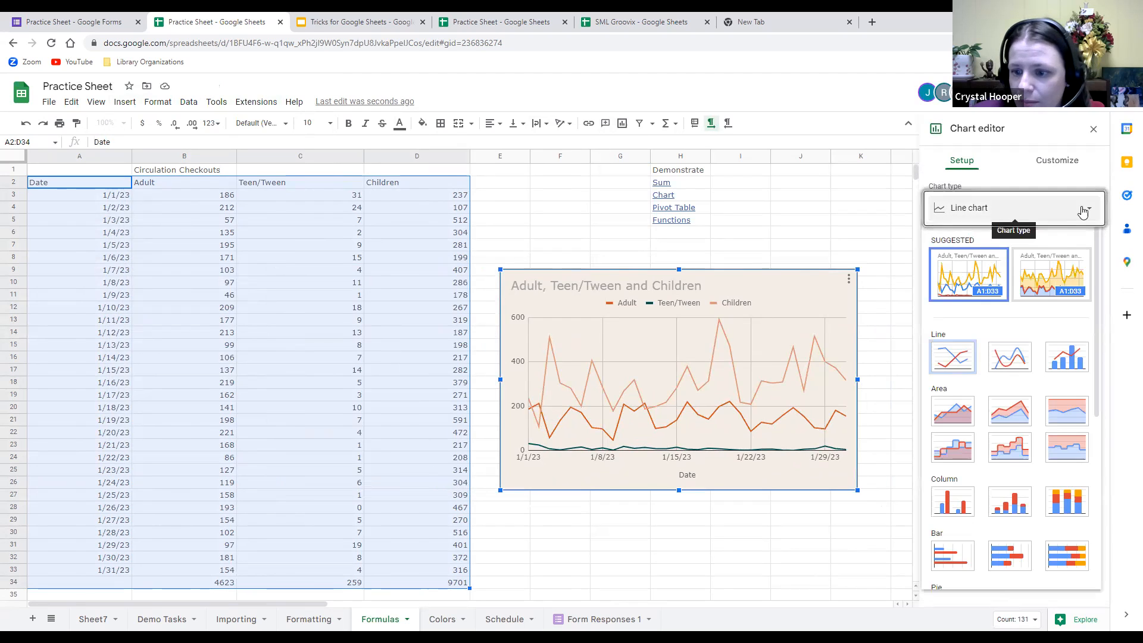
{"action": "scroll", "coordinate": [1012, 411], "scroll_direction": "down", "scroll_amount": 1}
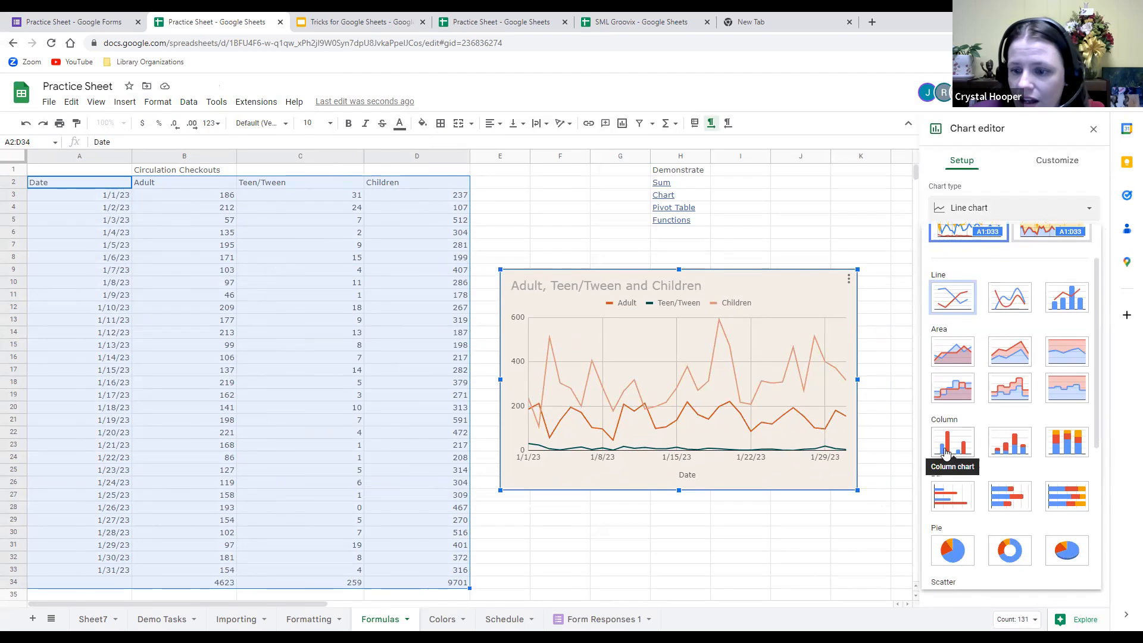
{"action": "left_click", "coordinate": [947, 453]}
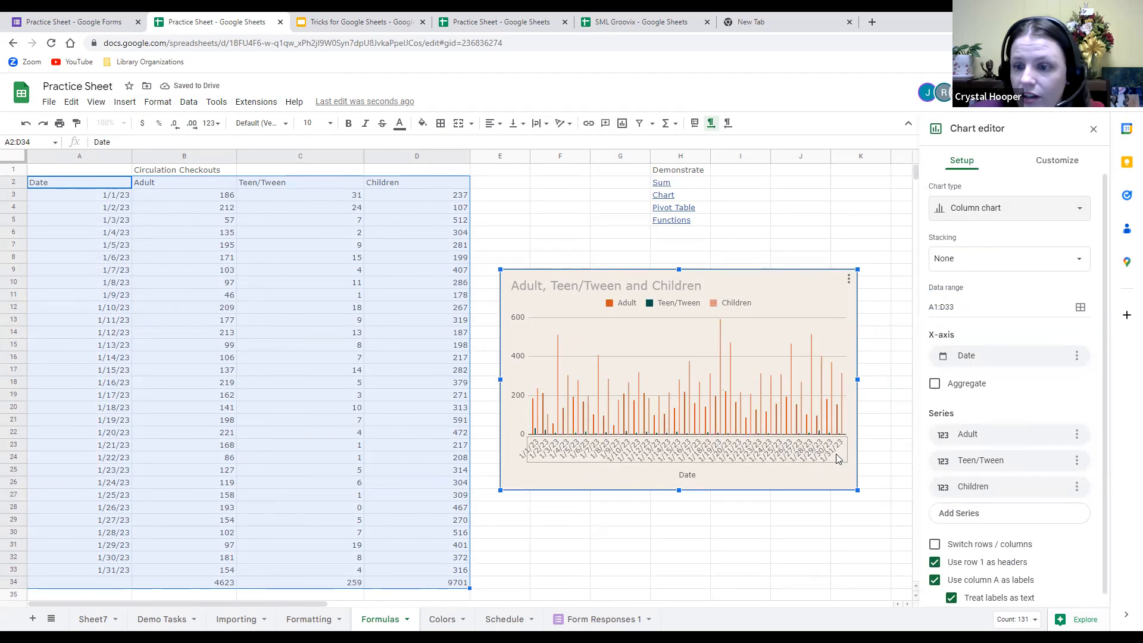
Remove the Date x-axis, switch to a 100% stacked column chart, and expand Customize > Chart style.
{"action": "left_click", "coordinate": [1077, 356]}
{"action": "left_click", "coordinate": [1101, 383]}
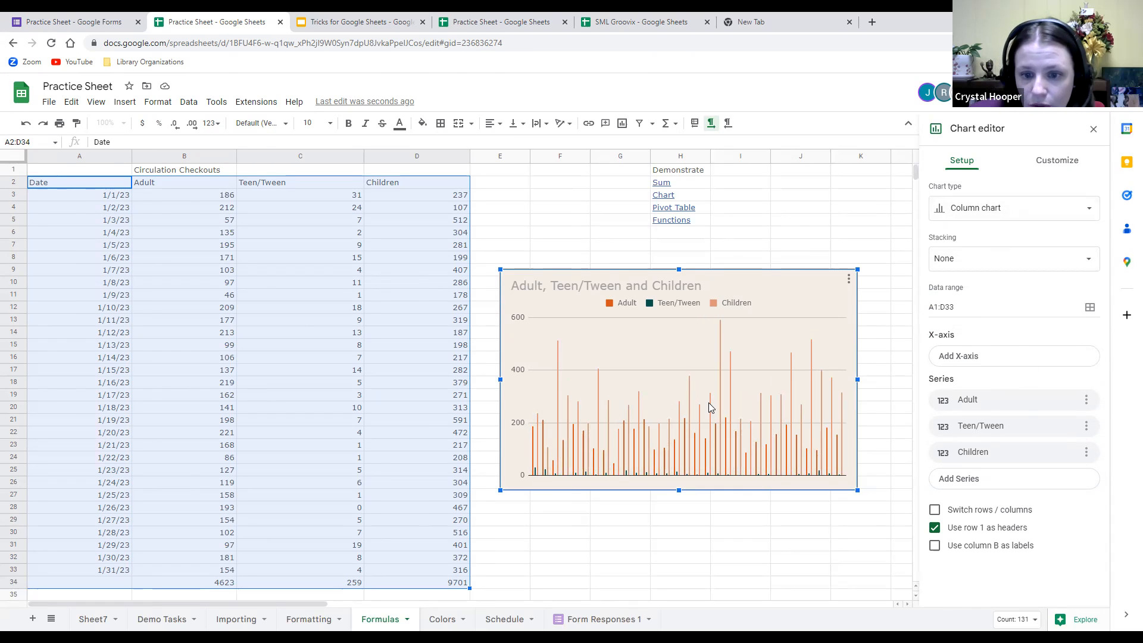
{"action": "left_click", "coordinate": [1072, 213]}
{"action": "scroll", "coordinate": [1070, 453], "scroll_direction": "down", "scroll_amount": 2}
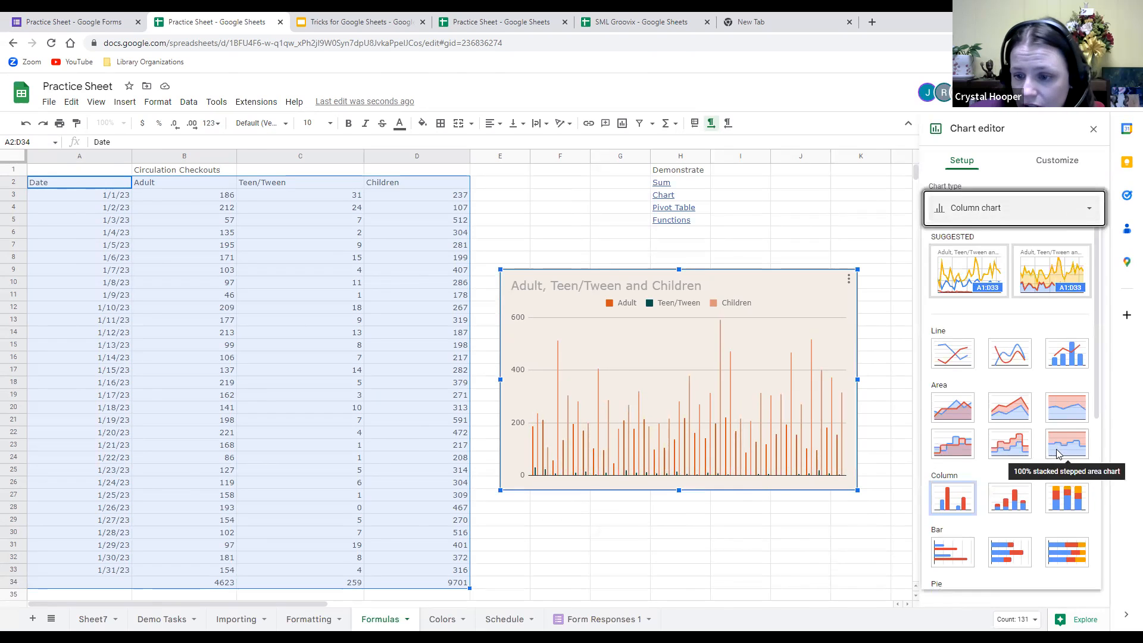
{"action": "left_click", "coordinate": [1067, 448]}
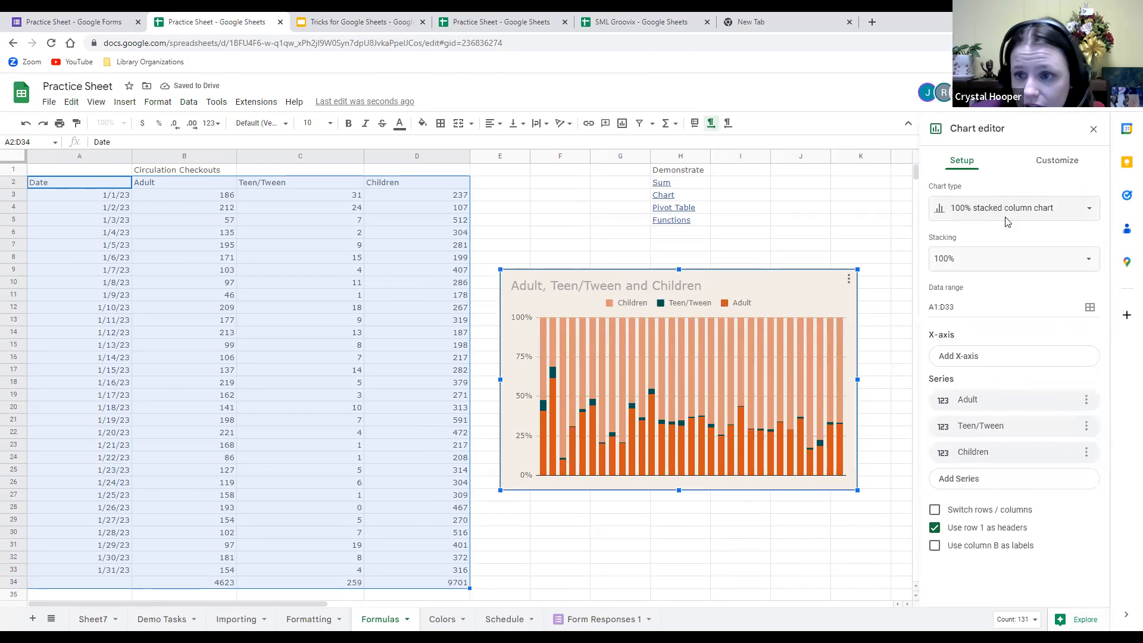
{"action": "left_click", "coordinate": [1061, 161]}
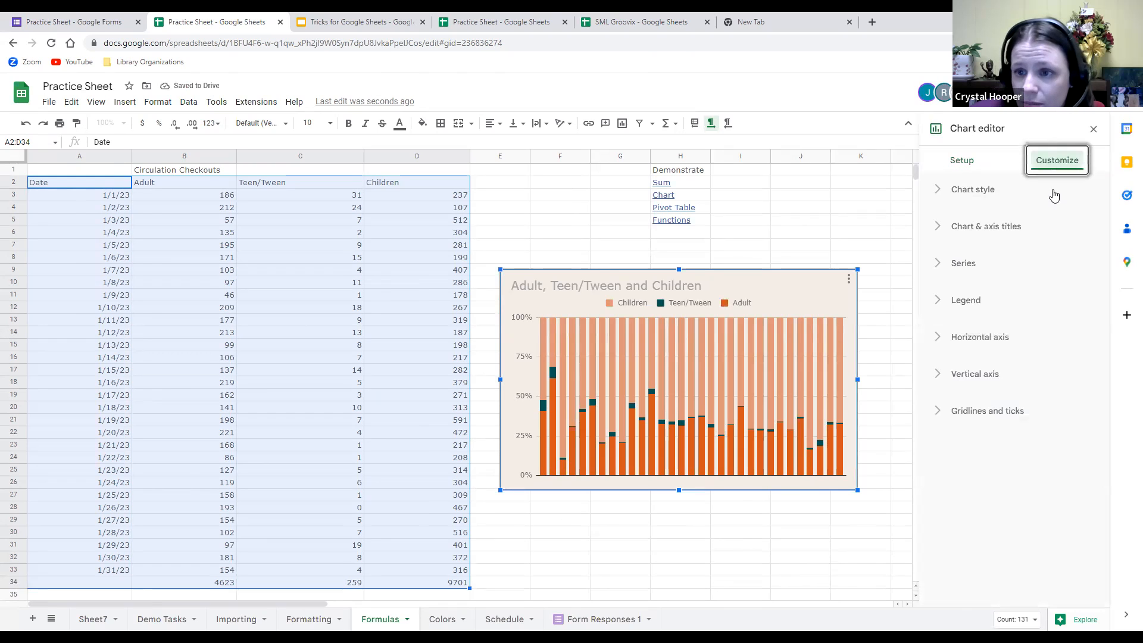
{"action": "left_click", "coordinate": [941, 191]}
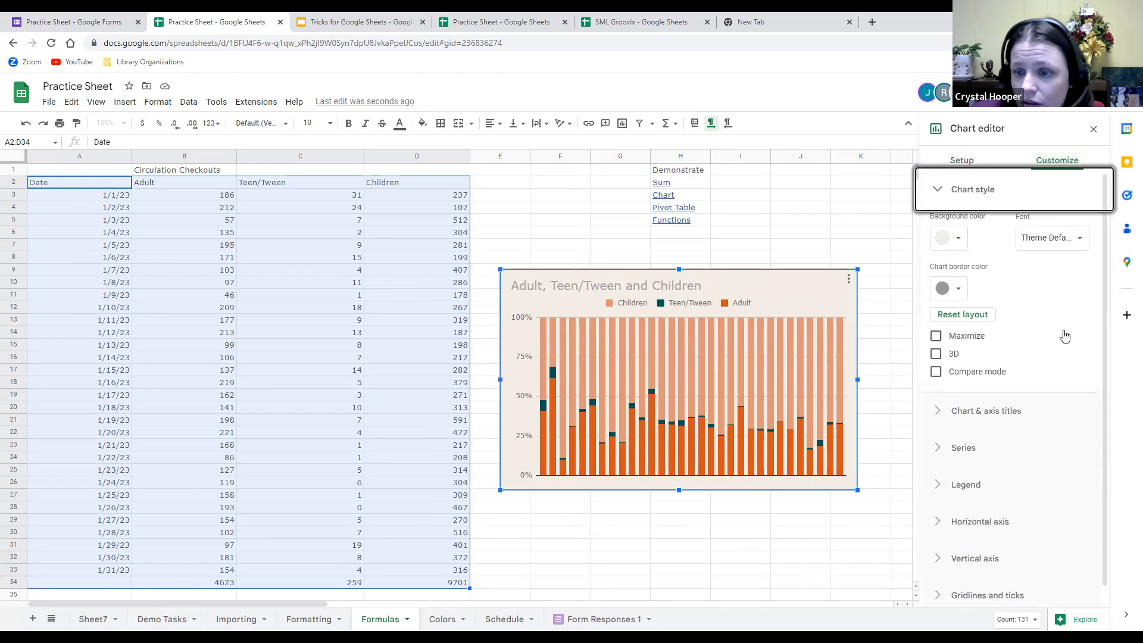
Set a light lavender chart background, turn on 3D, and toggle Maximize on then off.
{"action": "left_click", "coordinate": [959, 241]}
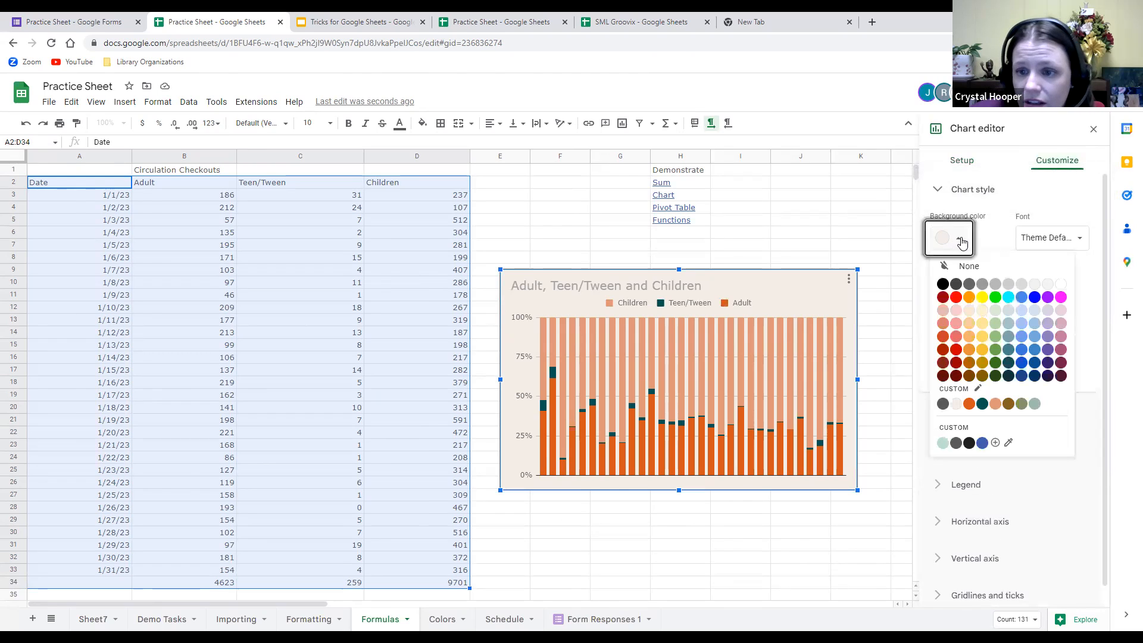
{"action": "left_click", "coordinate": [1047, 311]}
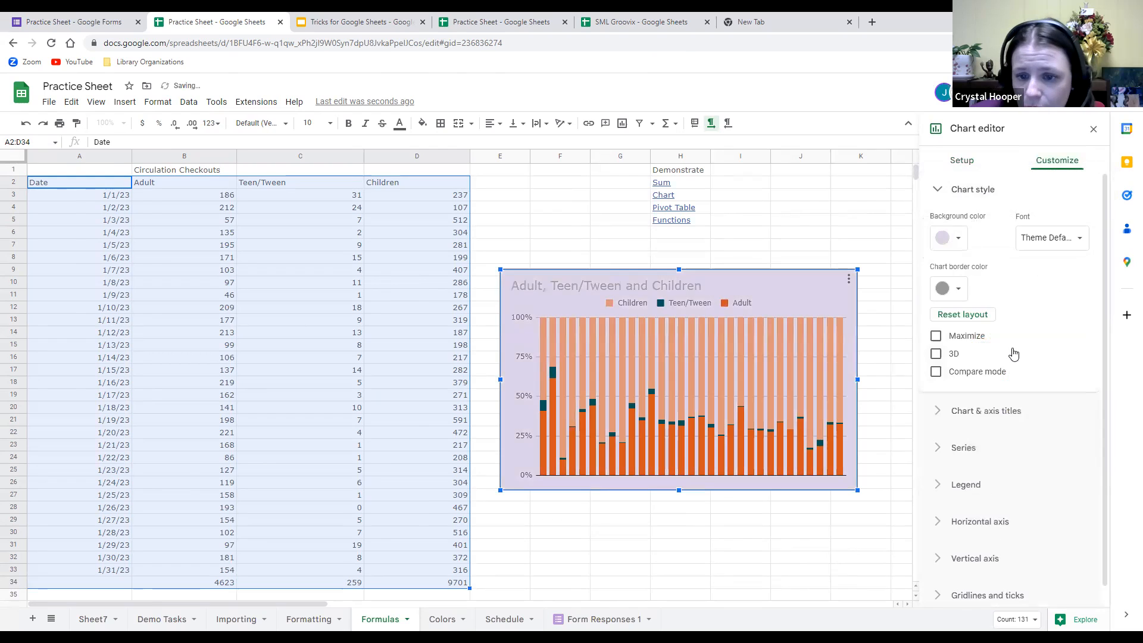
{"action": "left_click", "coordinate": [938, 355]}
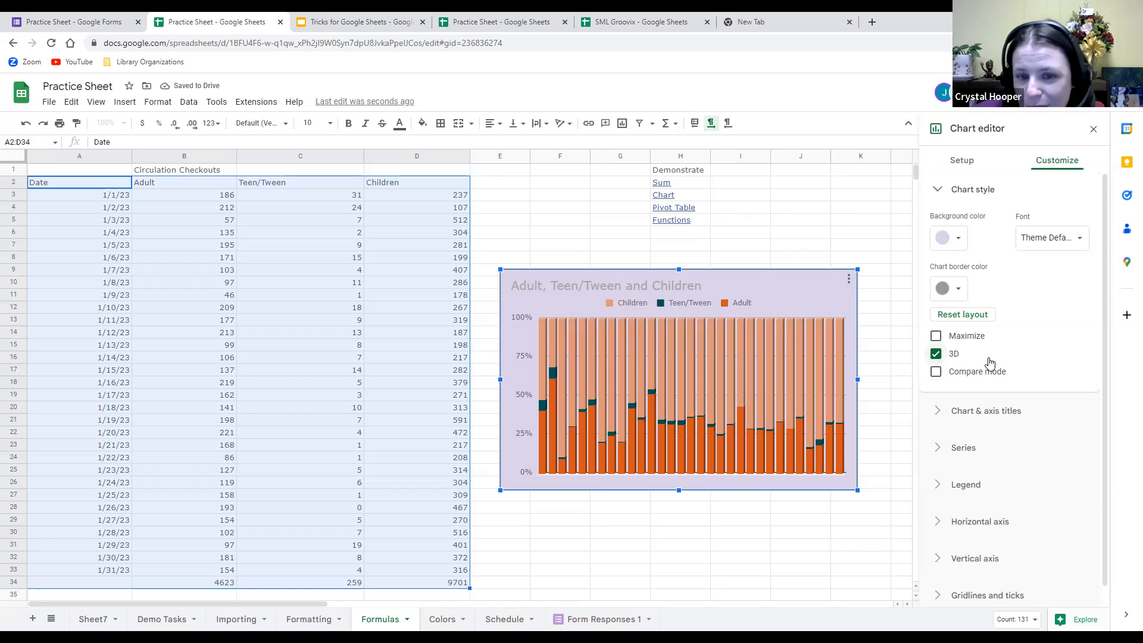
{"action": "left_click", "coordinate": [934, 337]}
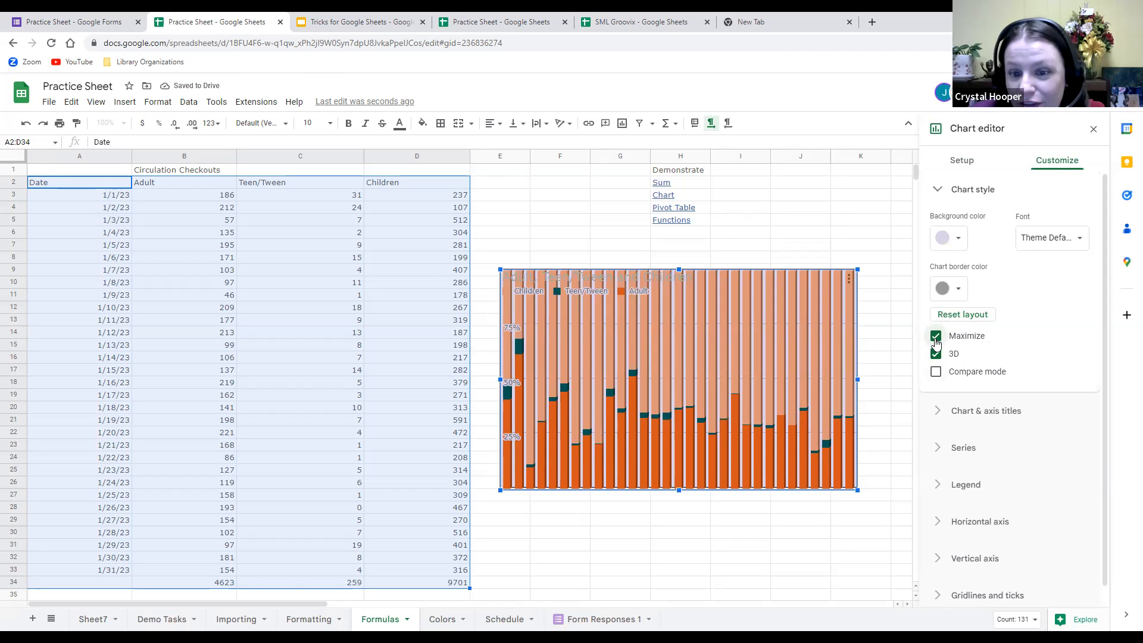
{"action": "left_click", "coordinate": [936, 338]}
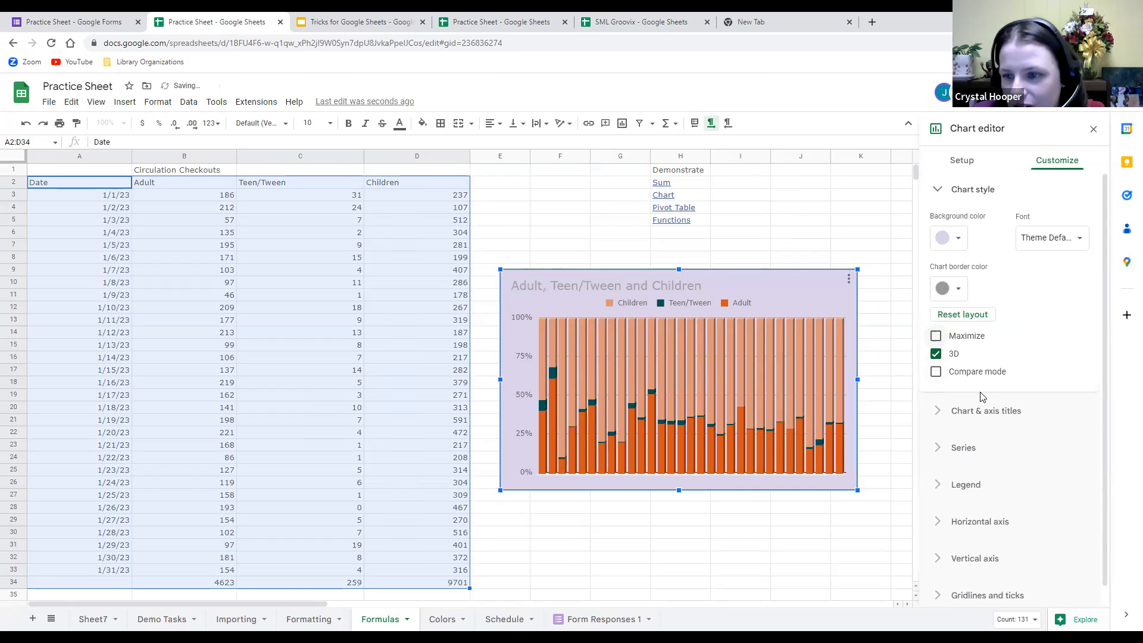
Retitle the chart 'Circ Stats' and select the Teen/Tween legend entry for text formatting.
{"action": "left_click", "coordinate": [936, 412]}
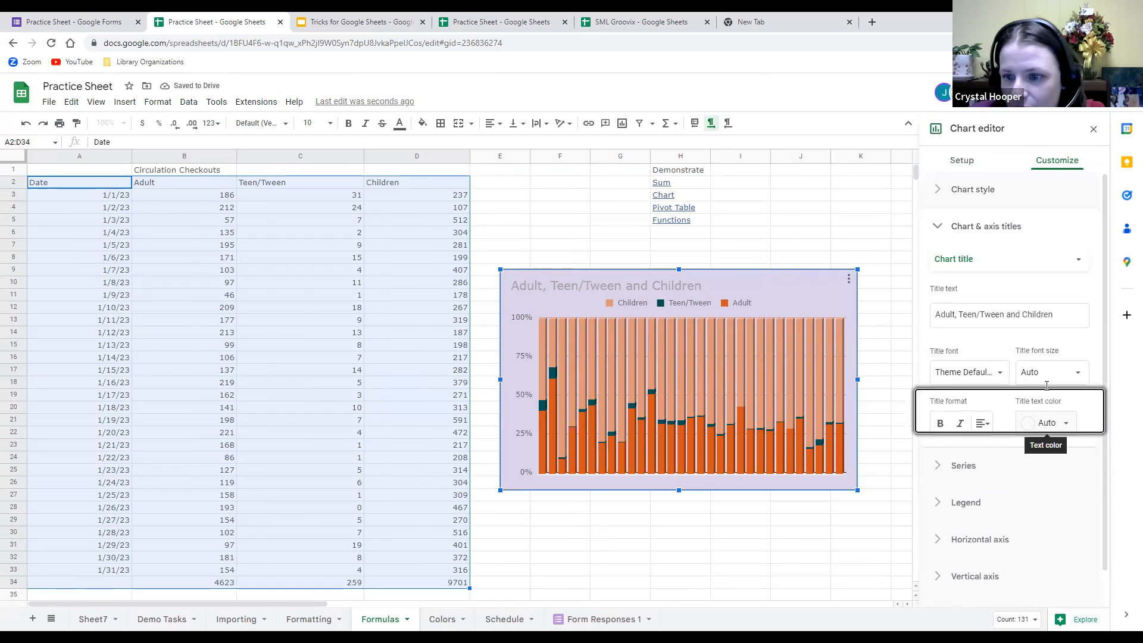
{"action": "left_click", "coordinate": [988, 316]}
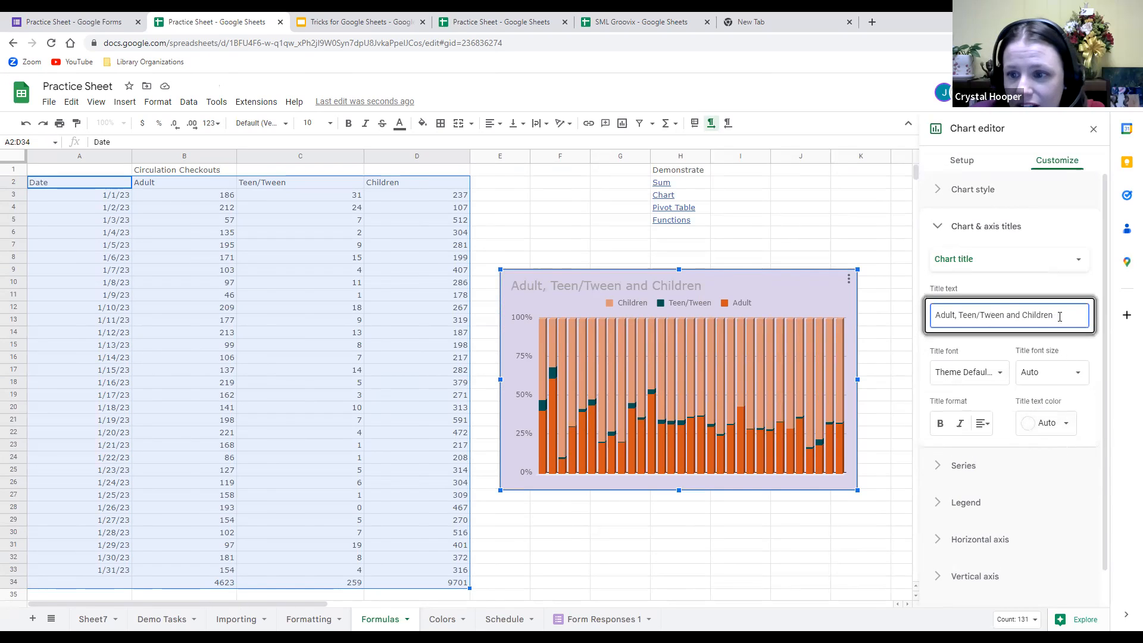
{"action": "left_click_drag", "start_coordinate": [1060, 317], "coordinate": [935, 315]}
{"action": "type", "text": "Cir"}
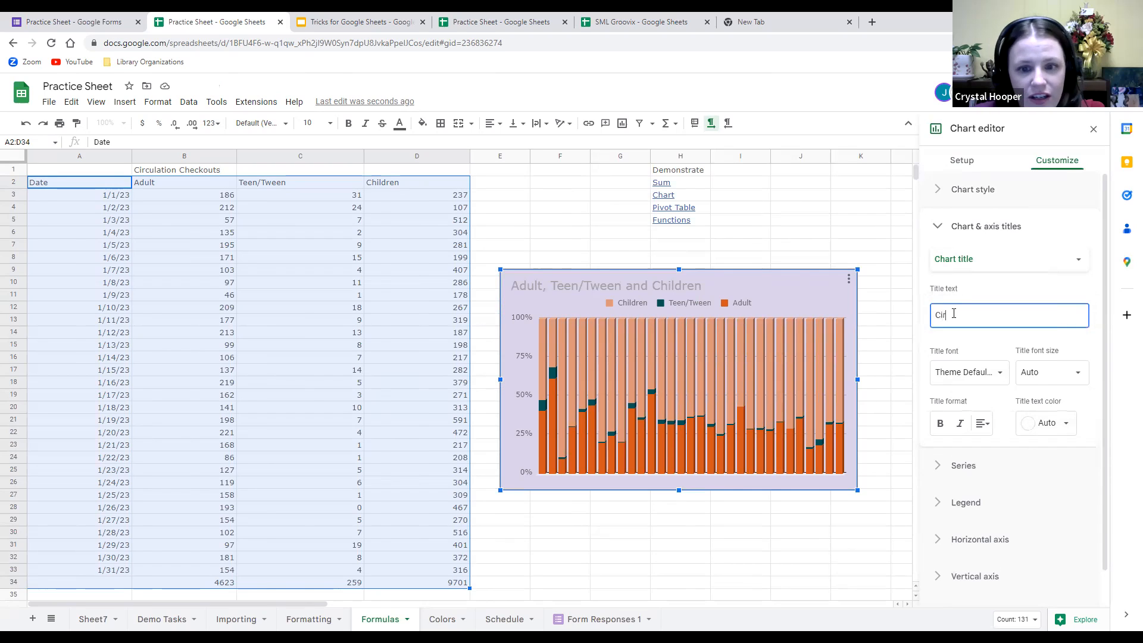
{"action": "type", "text": "c Stats"}
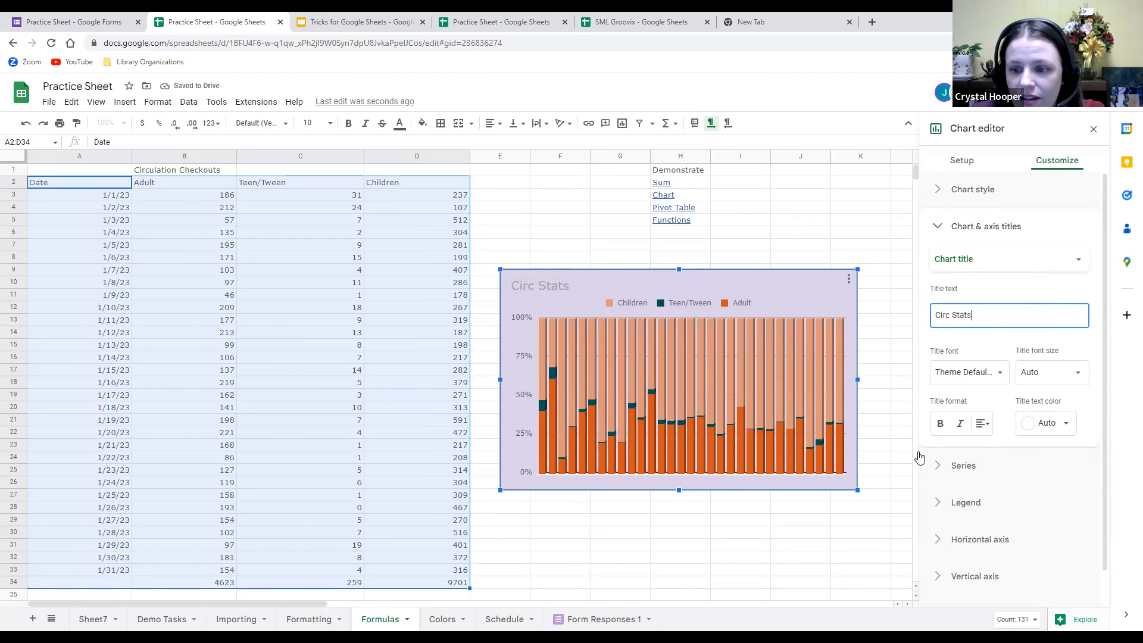
{"action": "left_click", "coordinate": [654, 304]}
{"action": "left_click", "coordinate": [654, 303]}
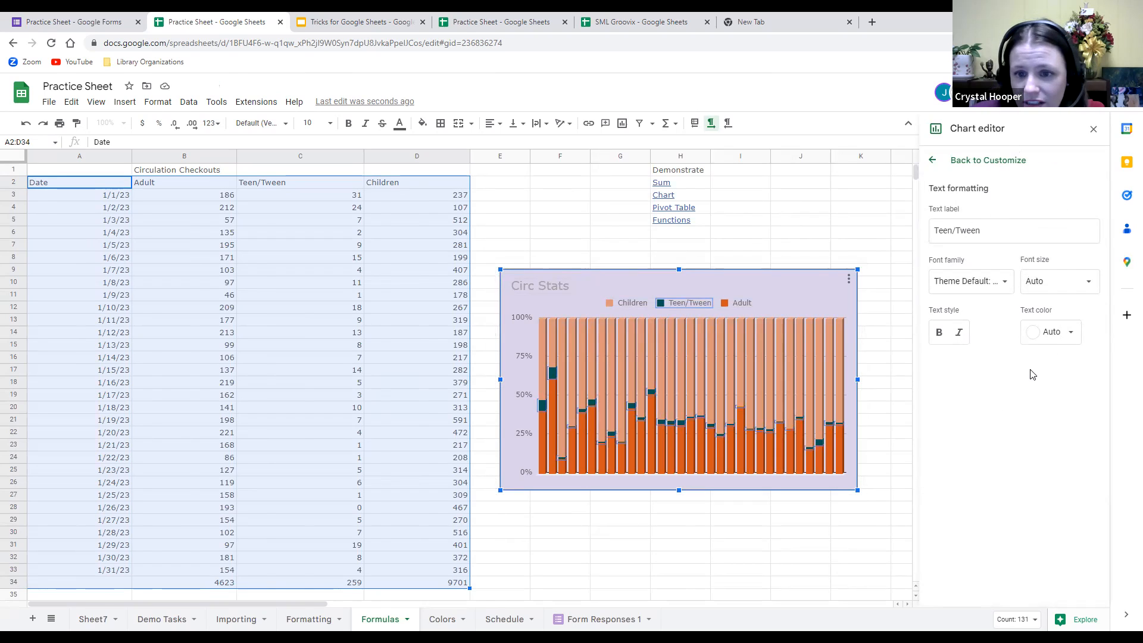
Back in Customize, expand Series and set the line dash type to dashed.
{"action": "left_click", "coordinate": [933, 159]}
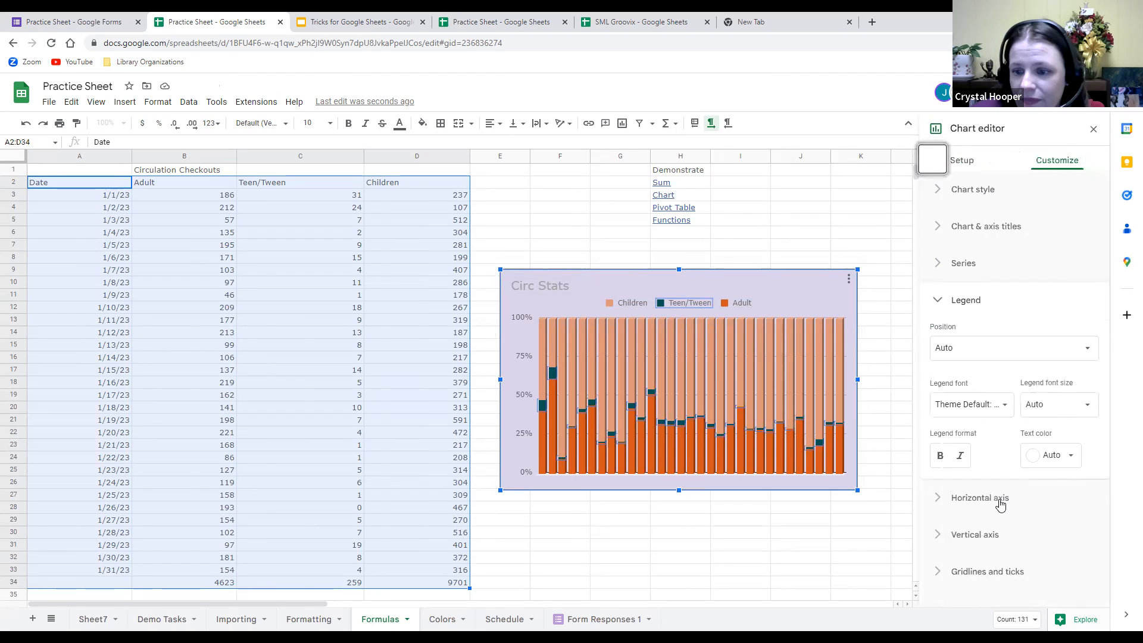
{"action": "left_click", "coordinate": [1000, 500]}
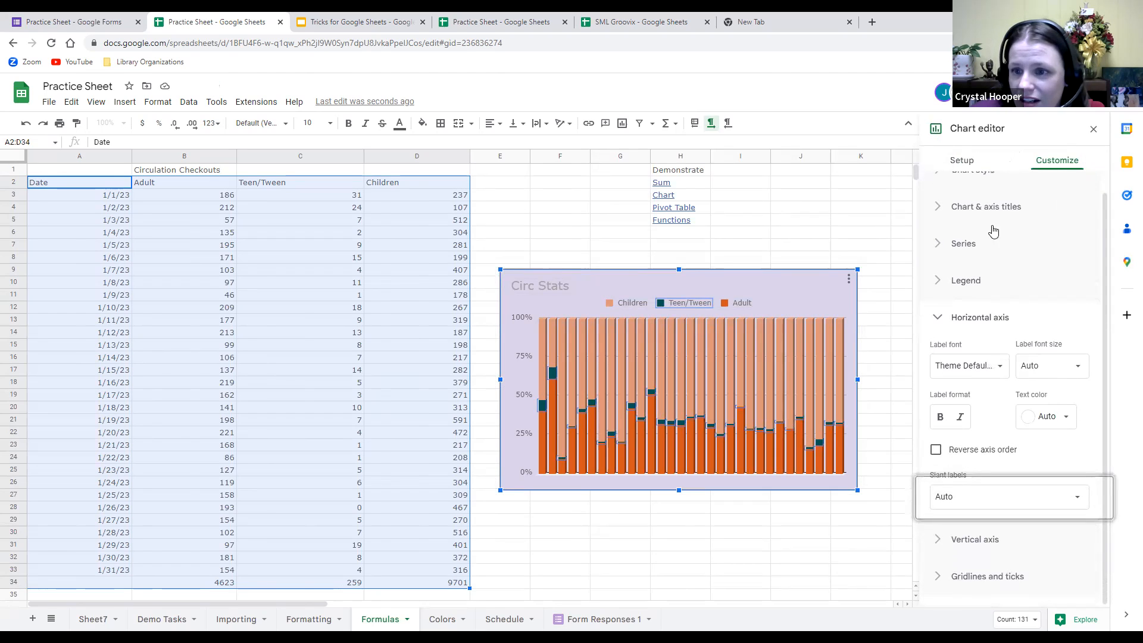
{"action": "left_click", "coordinate": [953, 245]}
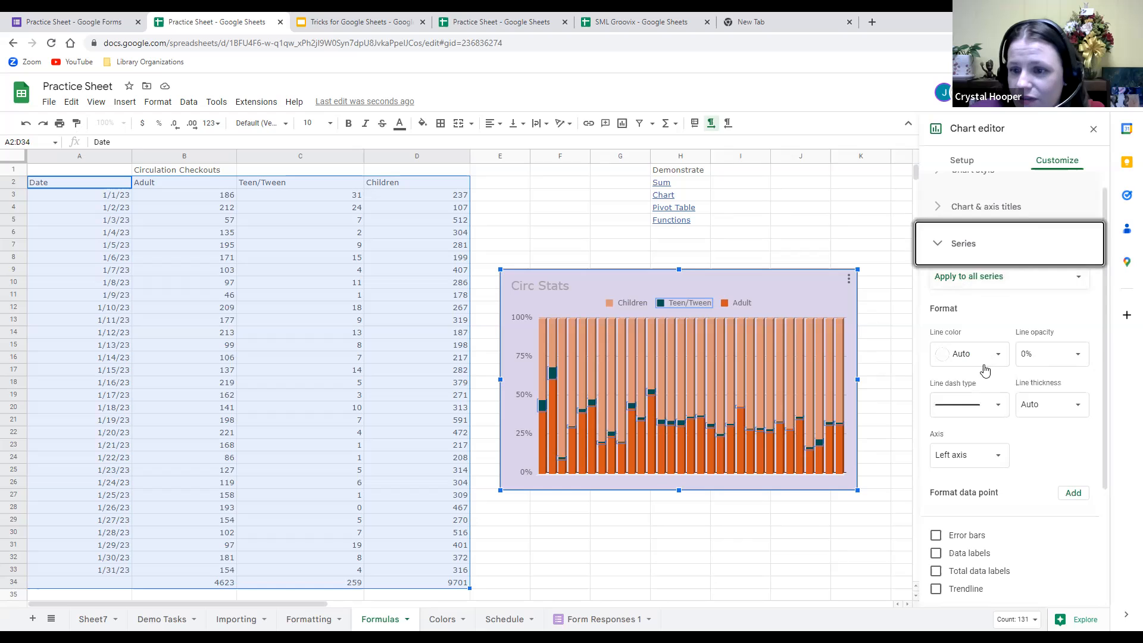
{"action": "scroll", "coordinate": [1006, 452], "scroll_direction": "down", "scroll_amount": 1}
{"action": "left_click", "coordinate": [1004, 335]}
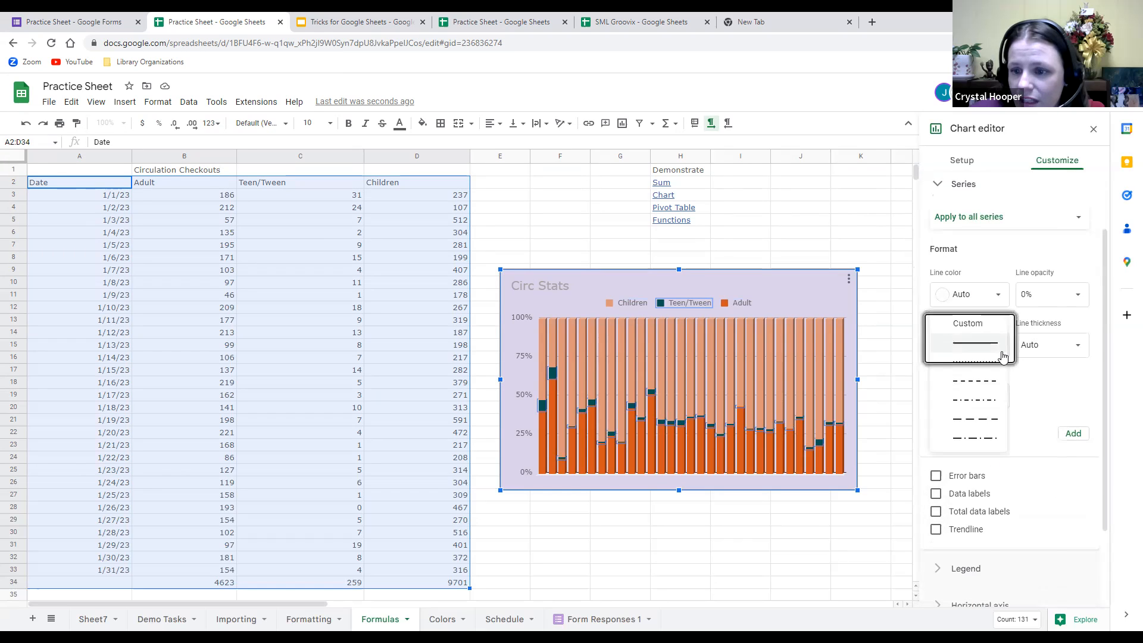
{"action": "left_click", "coordinate": [1000, 383]}
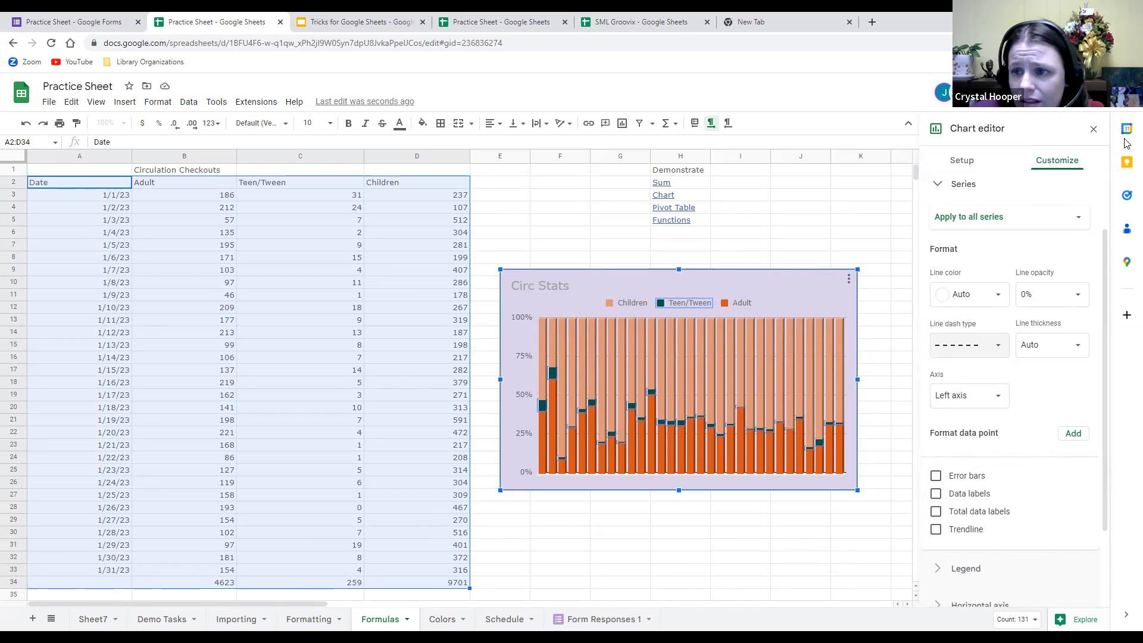
Close the chart editor, glance at the Data menu, and select the Pivot Table link in H4.
{"action": "left_click", "coordinate": [1094, 130]}
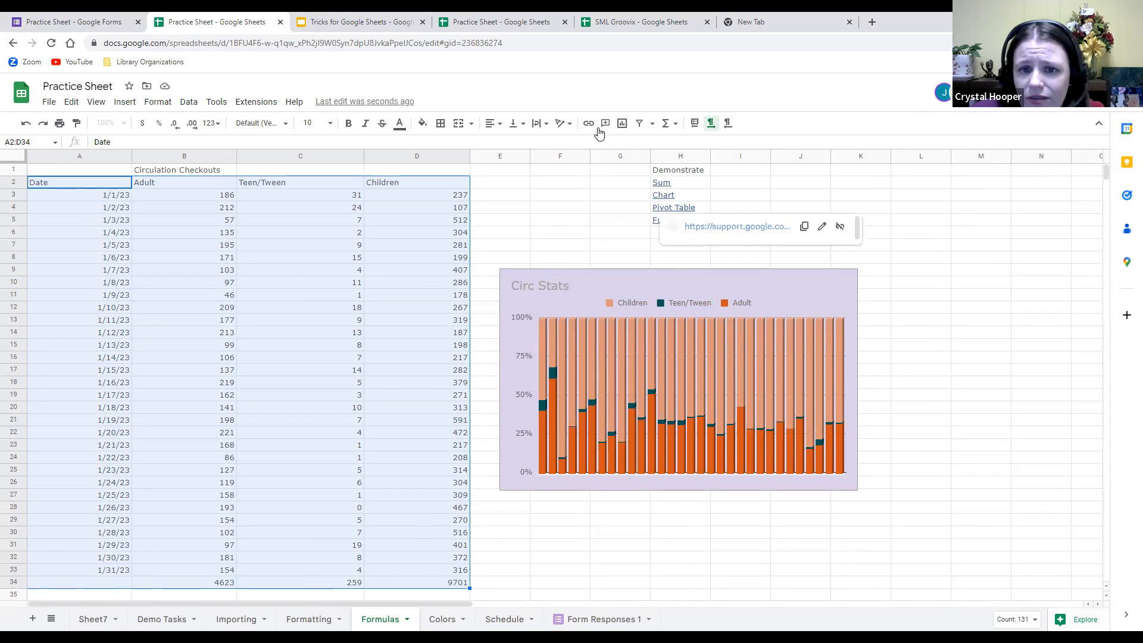
{"action": "left_click", "coordinate": [177, 109]}
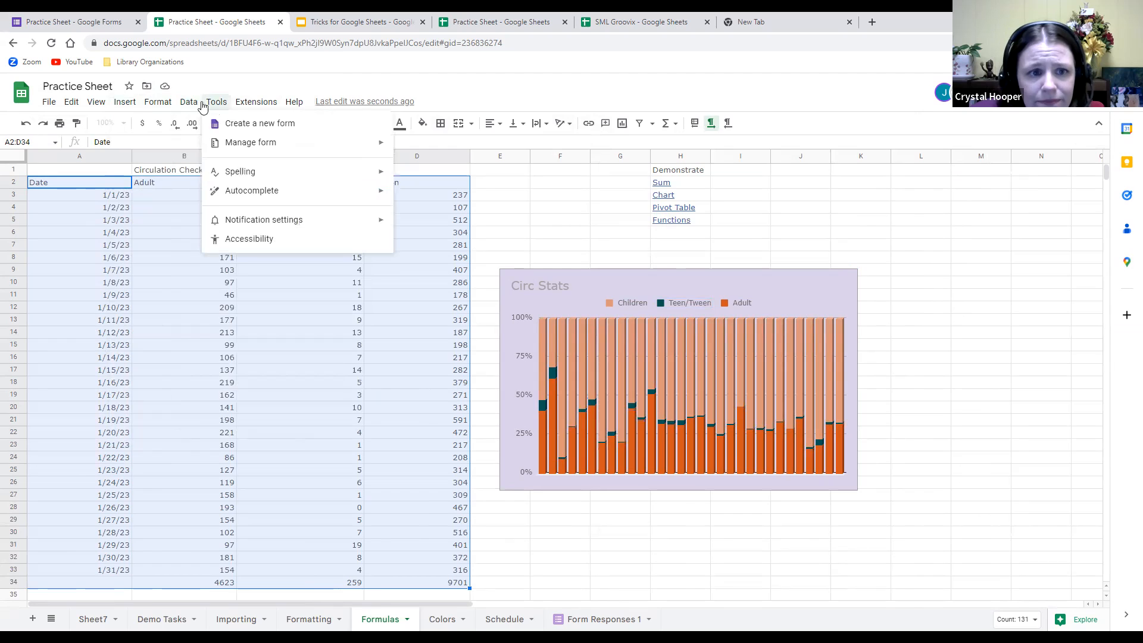
{"action": "mouse_move", "coordinate": [158, 106]}
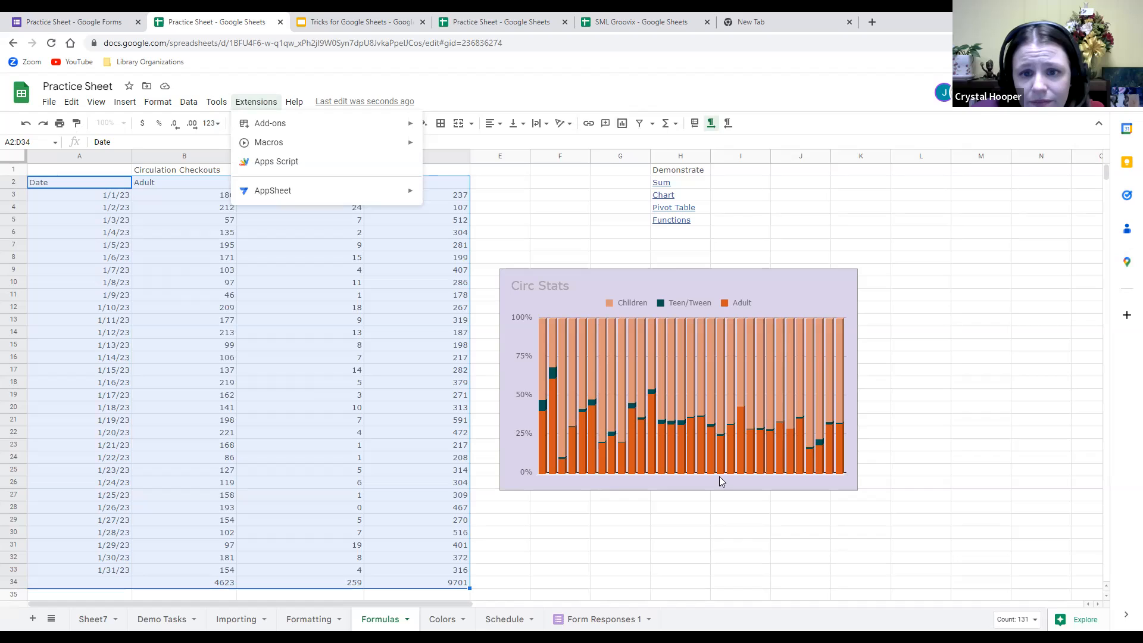
{"action": "left_click", "coordinate": [585, 225]}
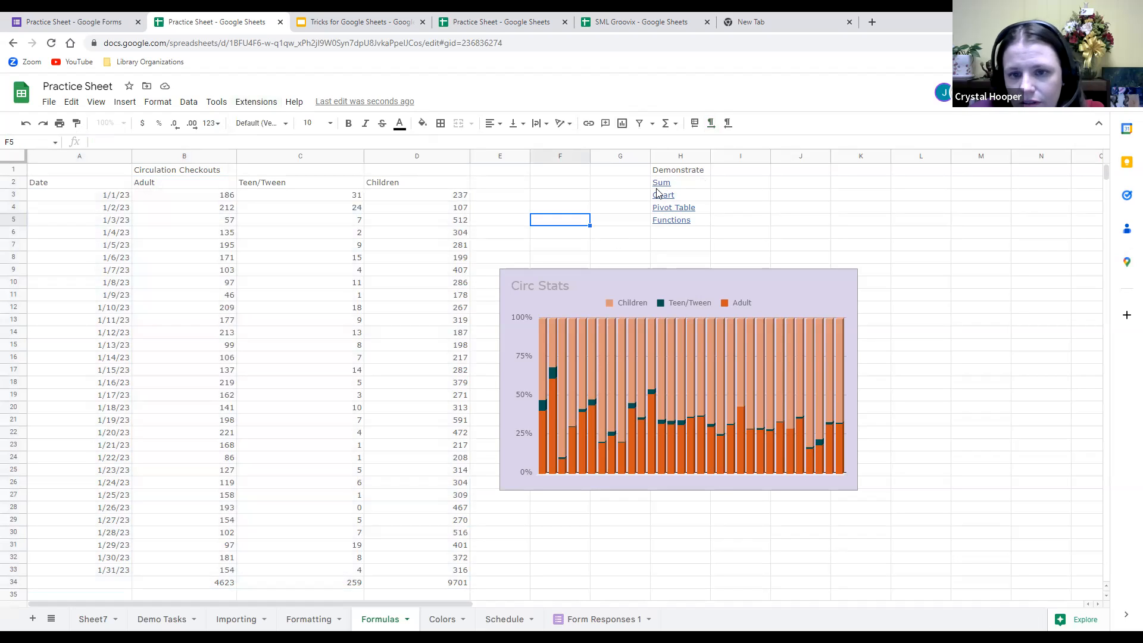
{"action": "left_click", "coordinate": [677, 212]}
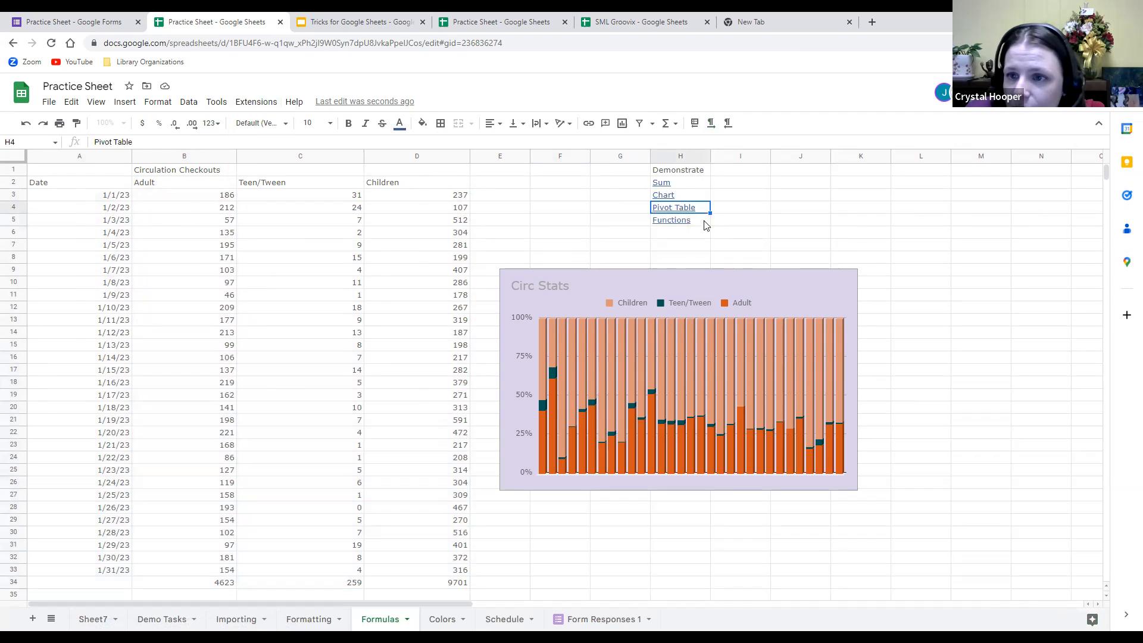
{"action": "mouse_move", "coordinate": [691, 214]}
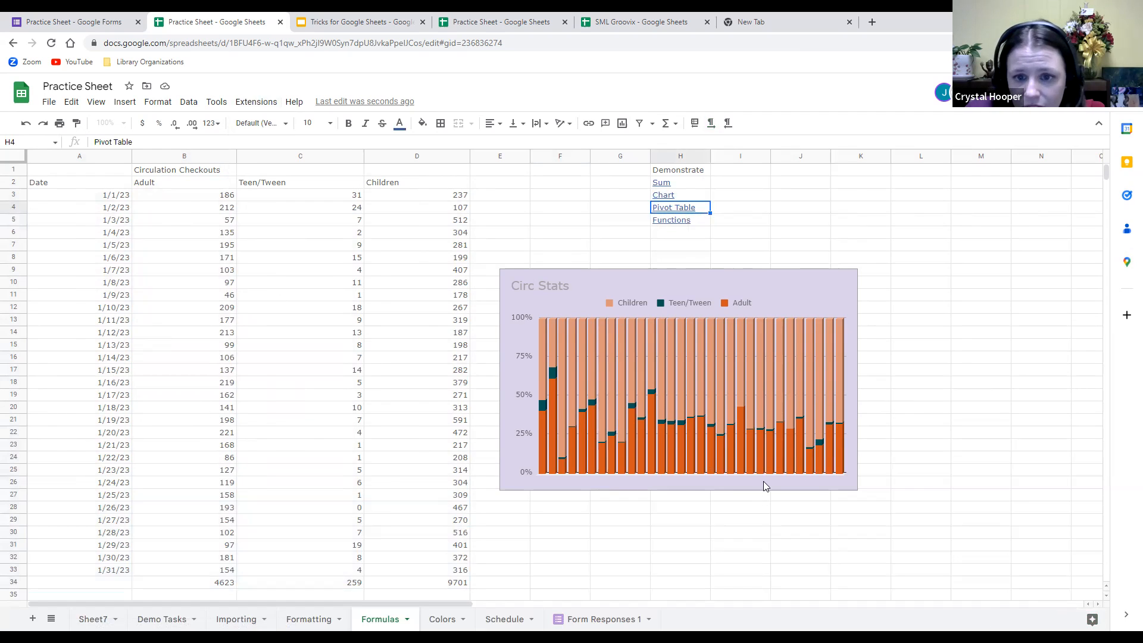
Select and deselect the Circ Stats chart, then switch to the Colors sheet.
{"action": "left_click", "coordinate": [670, 392]}
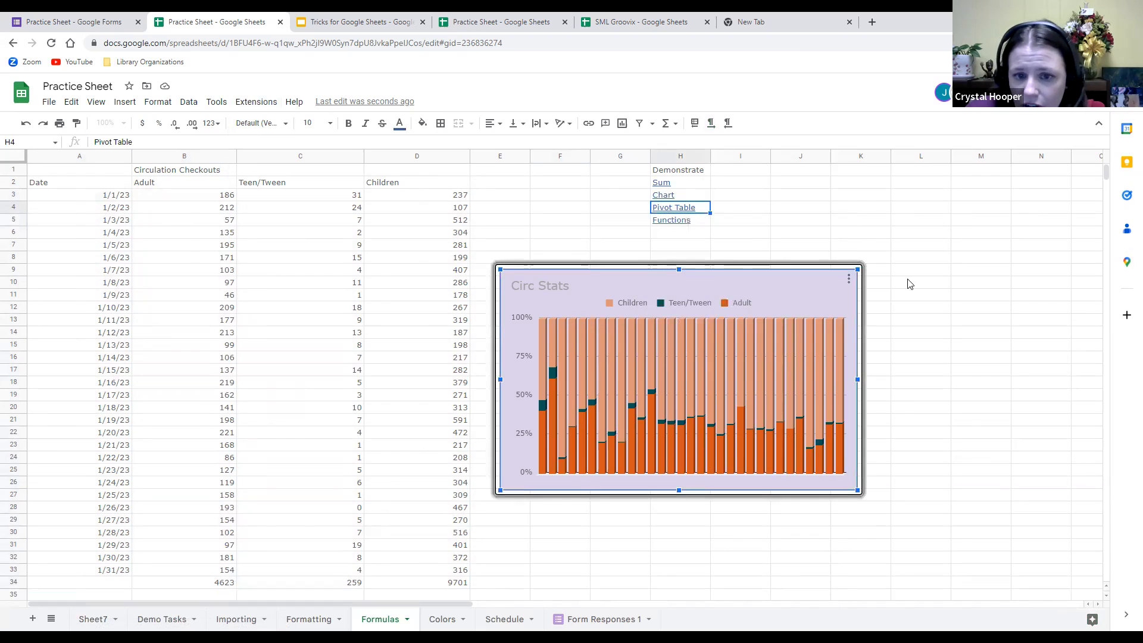
{"action": "left_click", "coordinate": [1087, 361]}
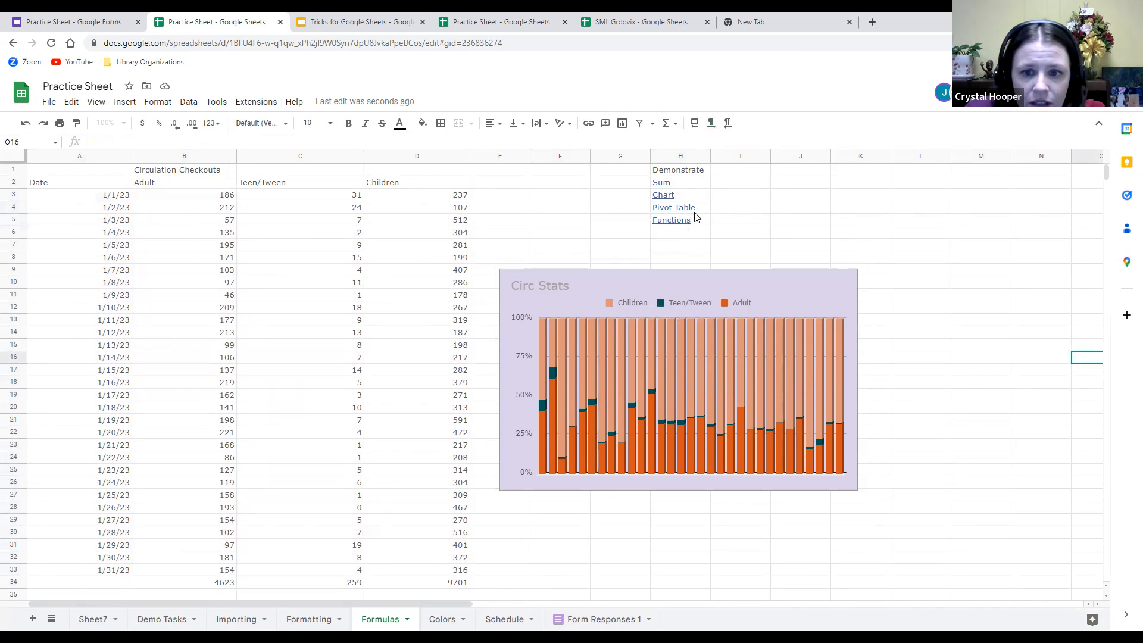
{"action": "mouse_move", "coordinate": [688, 223]}
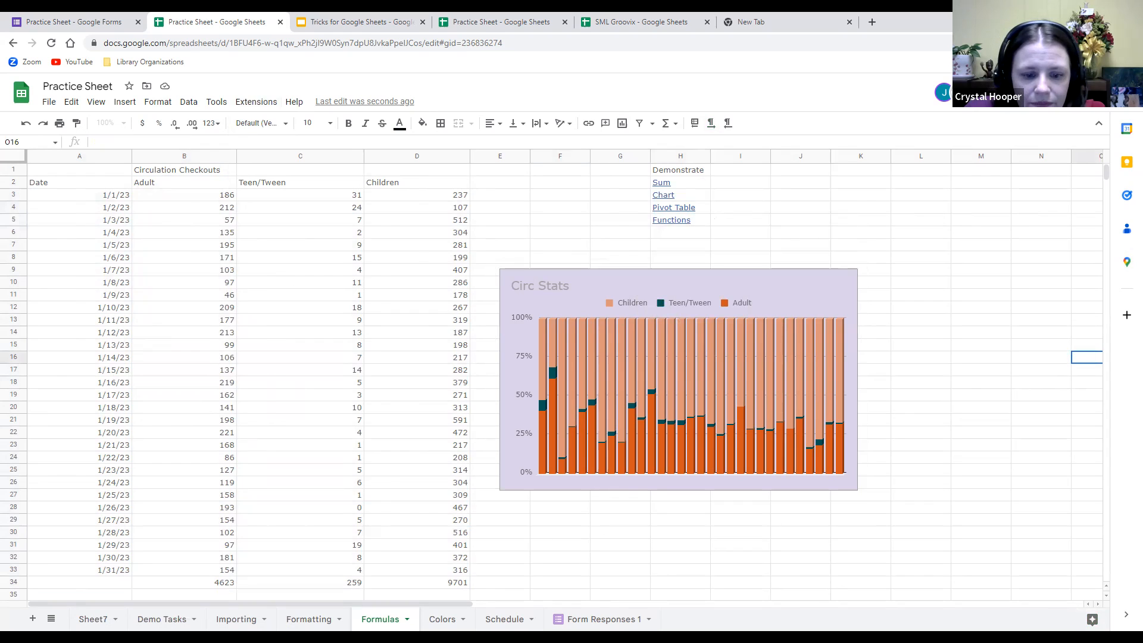
{"action": "left_click", "coordinate": [437, 622]}
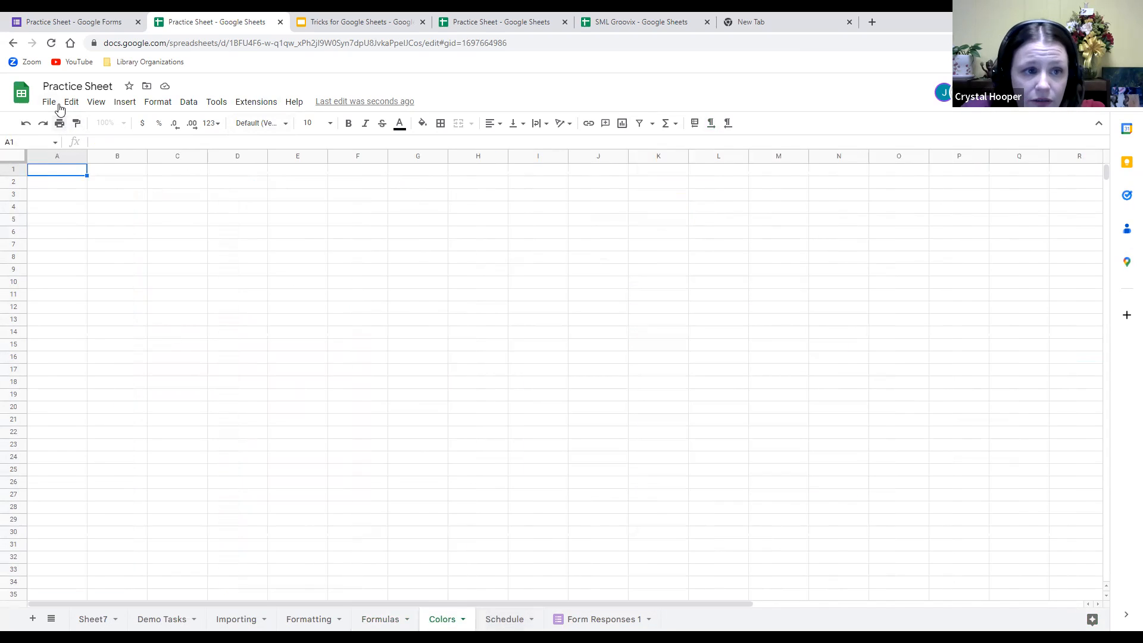
Preview the green alternating-colours style, cancel it, then select columns A through I.
{"action": "left_click", "coordinate": [125, 104]}
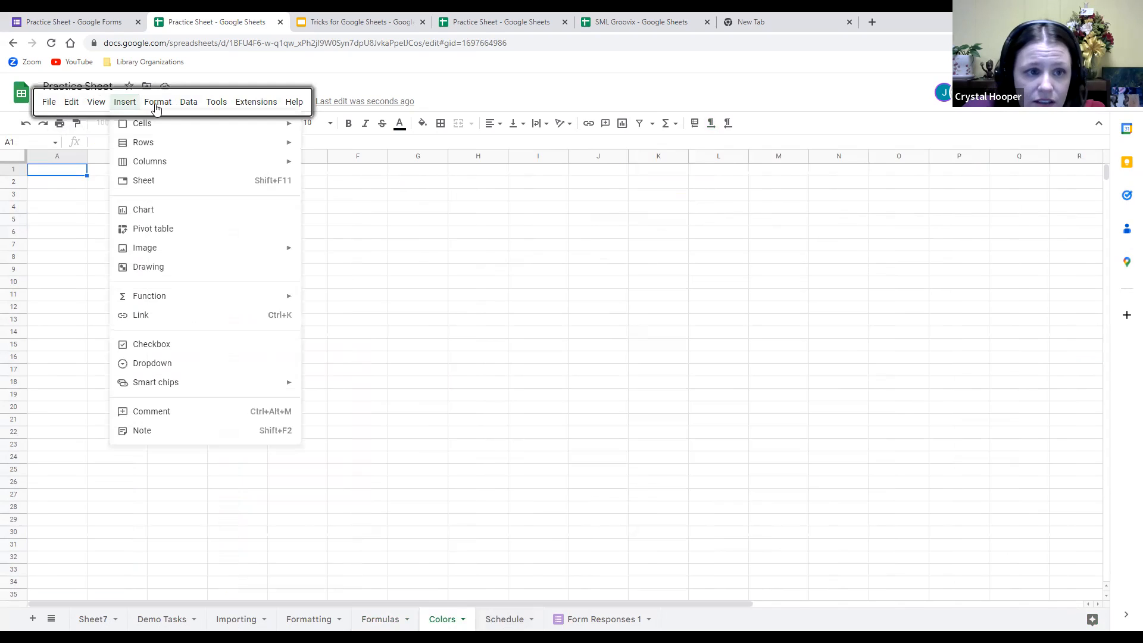
{"action": "mouse_move", "coordinate": [164, 104]}
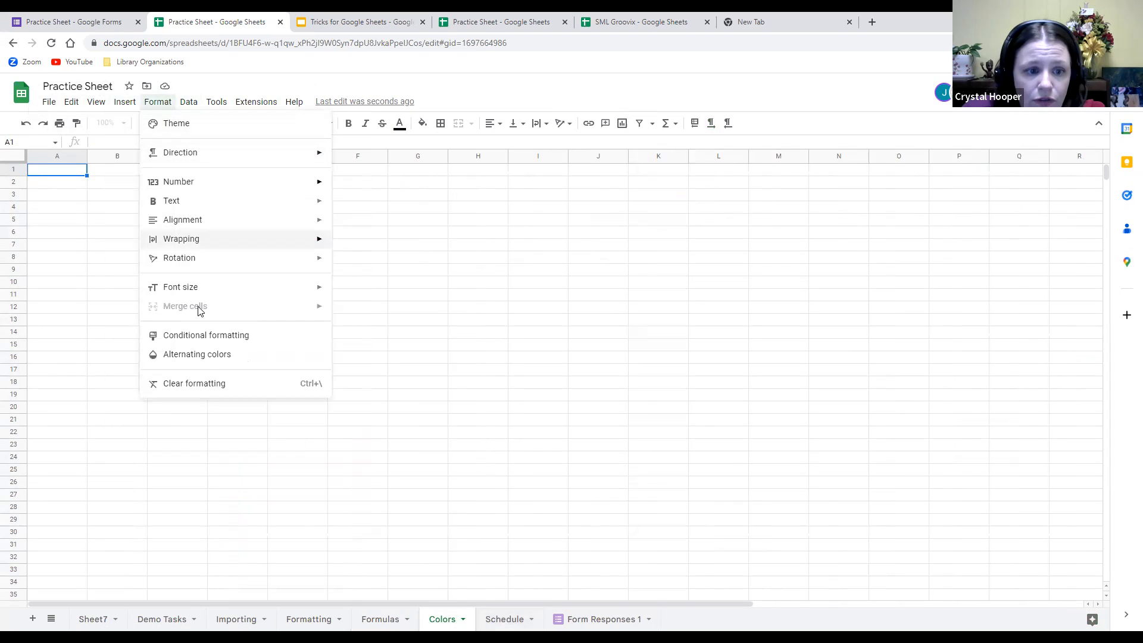
{"action": "left_click", "coordinate": [206, 357]}
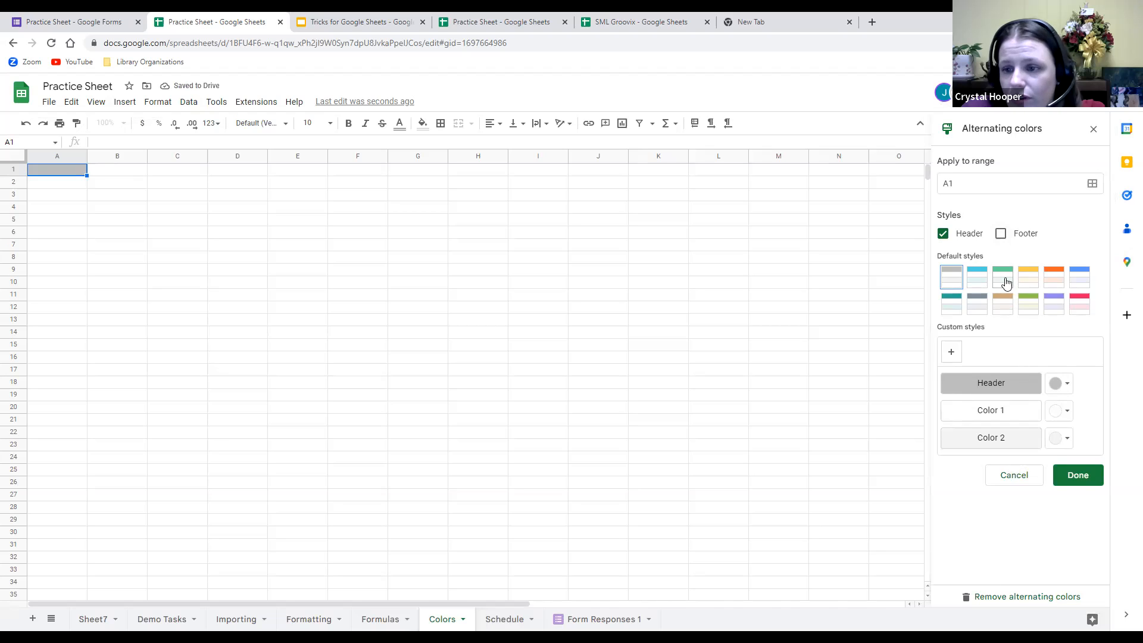
{"action": "left_click", "coordinate": [1005, 281]}
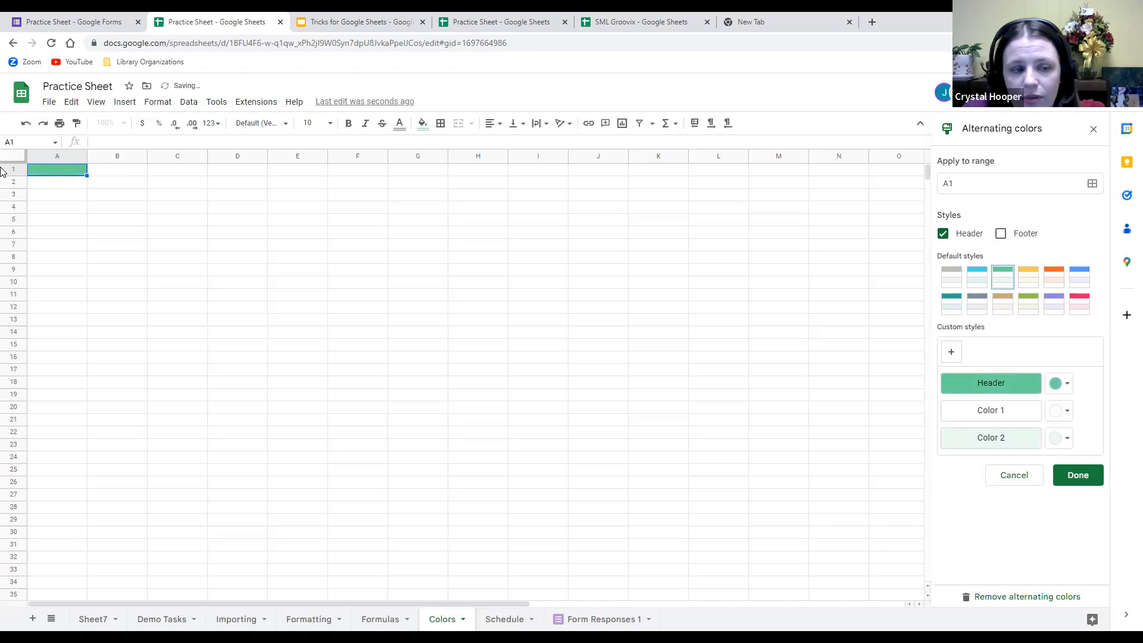
{"action": "left_click", "coordinate": [1022, 483]}
{"action": "left_click_drag", "start_coordinate": [43, 157], "coordinate": [533, 157]}
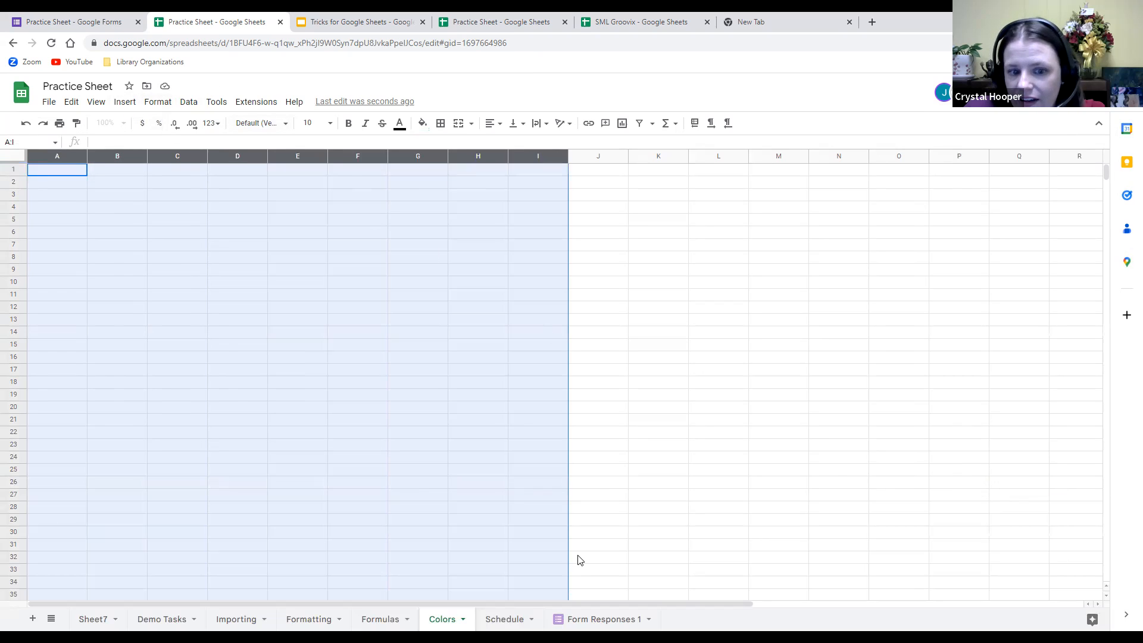
Apply the orange default alternating-colours style to columns A–I, then reselect columns A through I.
{"action": "left_click", "coordinate": [158, 101]}
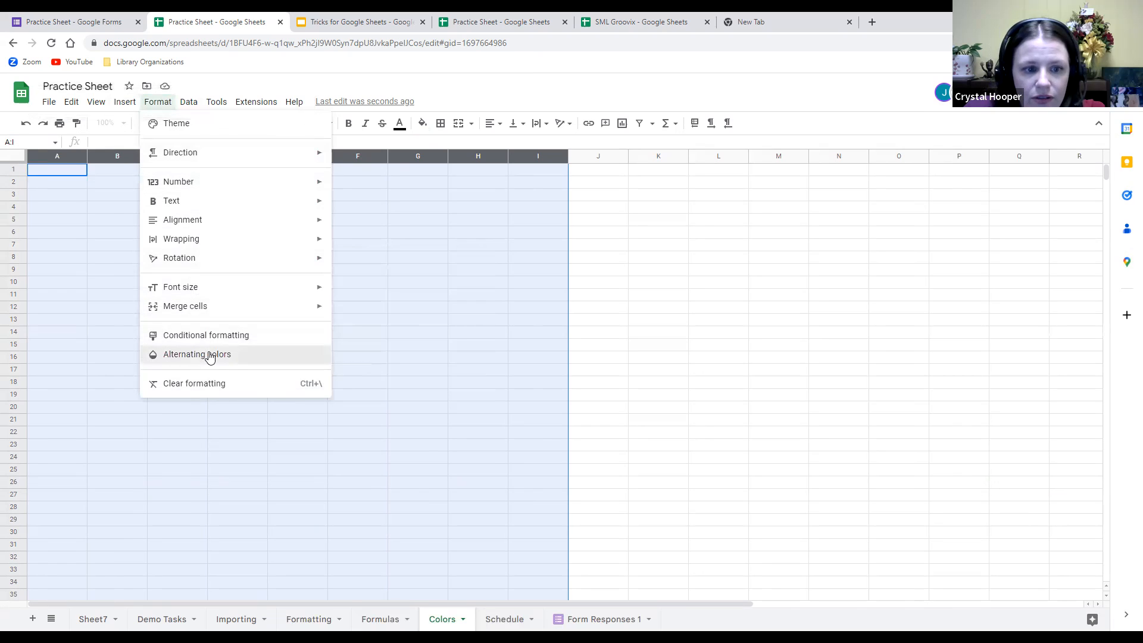
{"action": "left_click", "coordinate": [209, 356]}
{"action": "left_click", "coordinate": [1053, 277]}
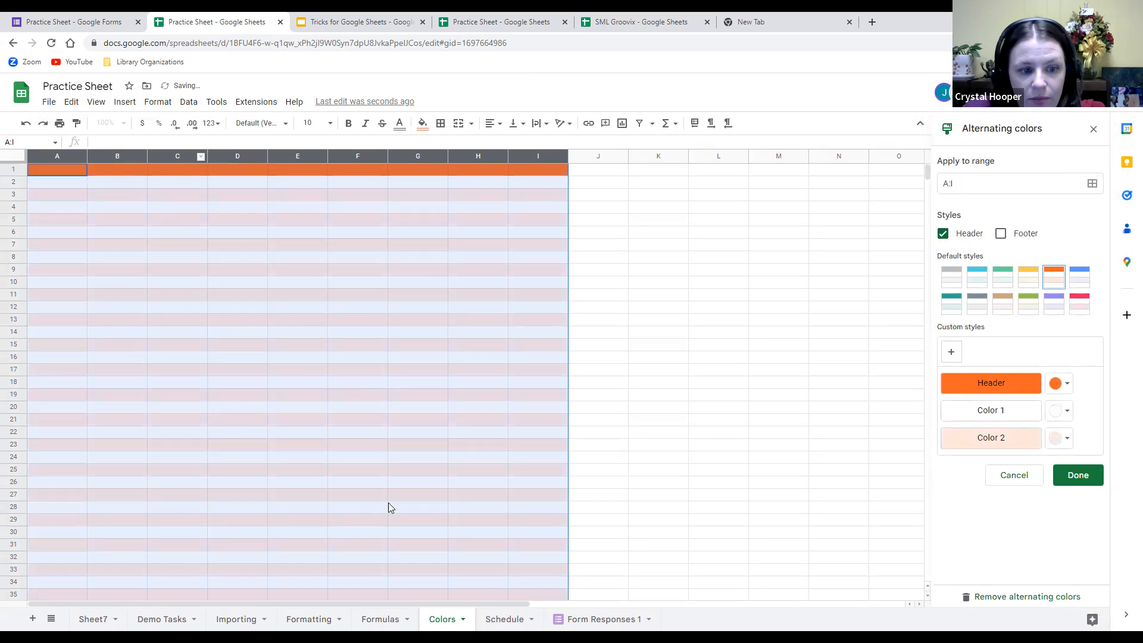
{"action": "left_click", "coordinate": [1078, 475]}
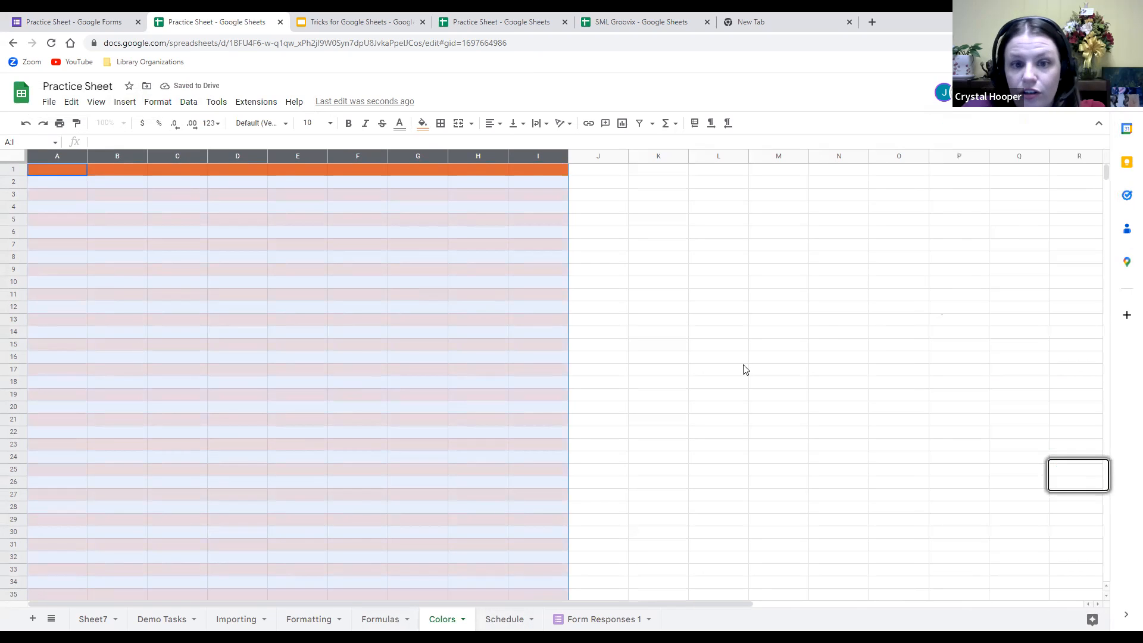
{"action": "left_click", "coordinate": [825, 328]}
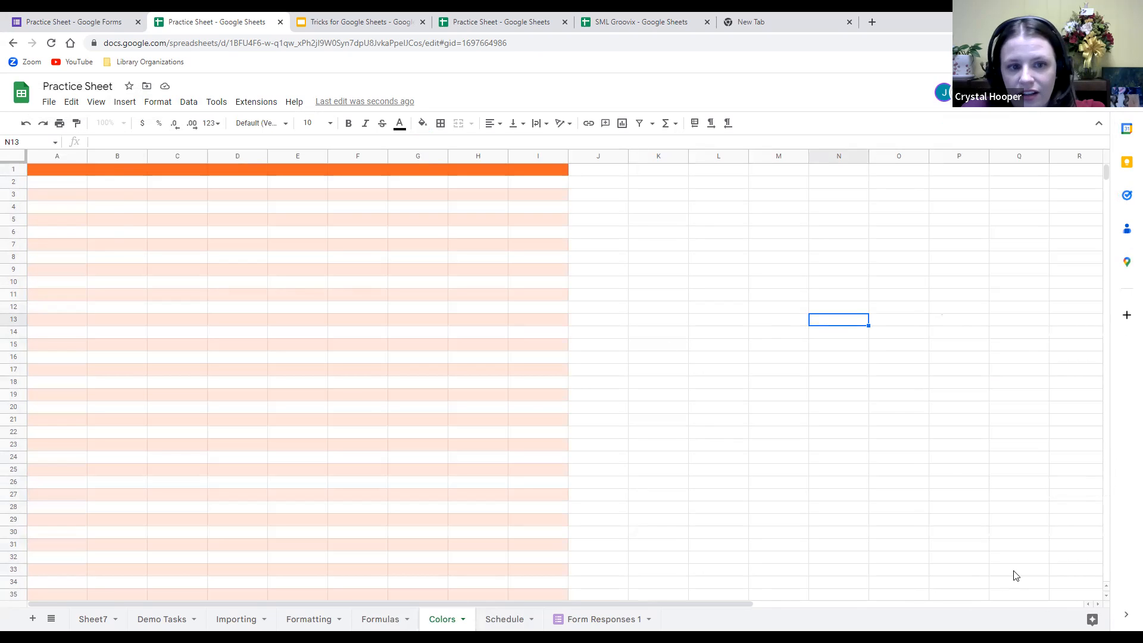
{"action": "left_click", "coordinate": [52, 172]}
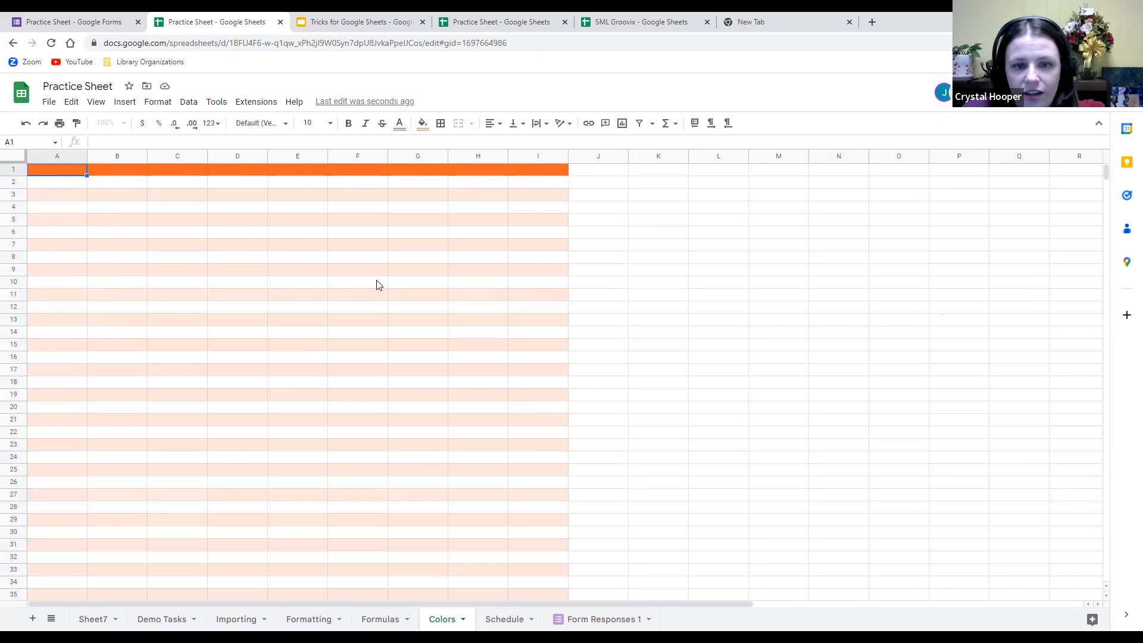
{"action": "left_click_drag", "start_coordinate": [55, 156], "coordinate": [549, 153]}
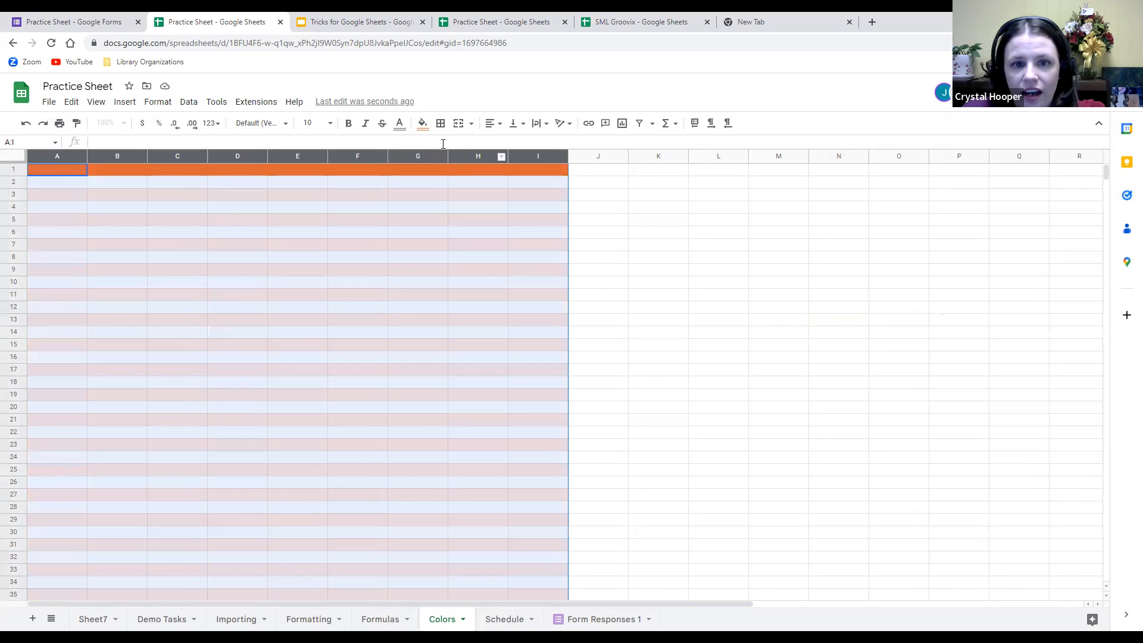
Apply all borders to every cell of columns A–I.
{"action": "left_click", "coordinate": [440, 124]}
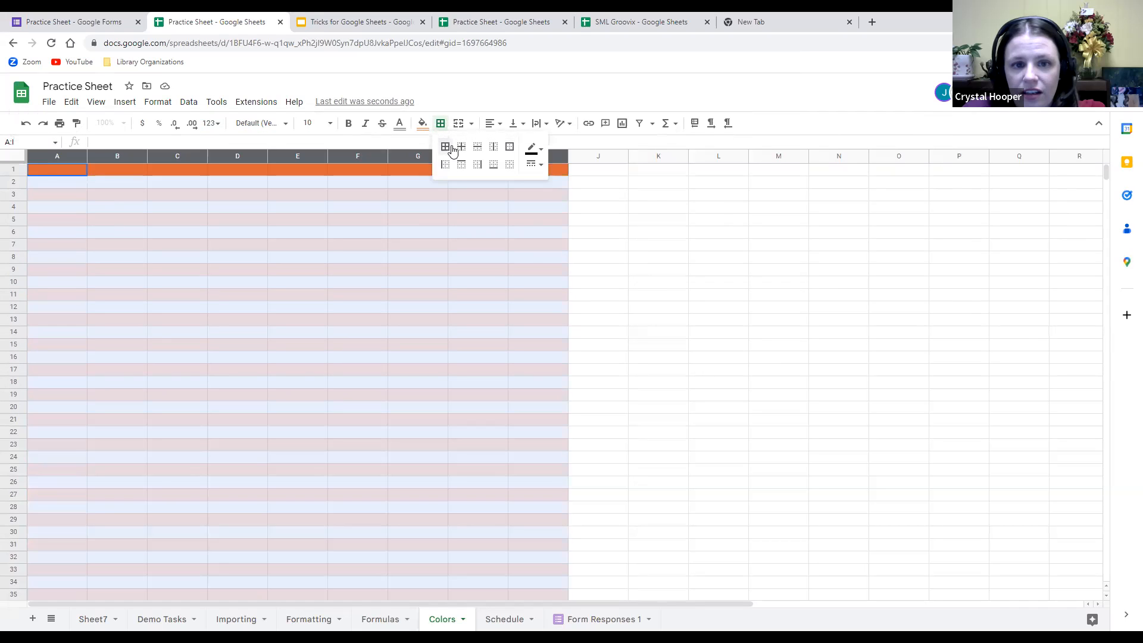
{"action": "left_click", "coordinate": [445, 147]}
{"action": "left_click", "coordinate": [622, 285]}
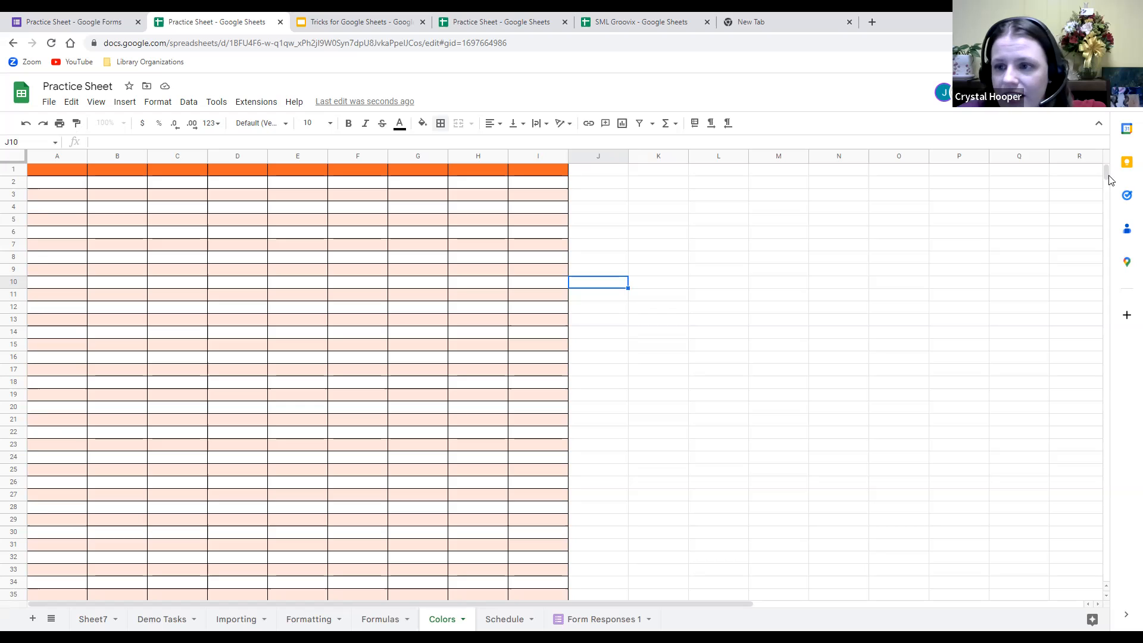
Add 1000 more rows at the bottom, bringing the Colors sheet to 2000 rows.
{"action": "left_click_drag", "start_coordinate": [1106, 177], "coordinate": [1106, 191]}
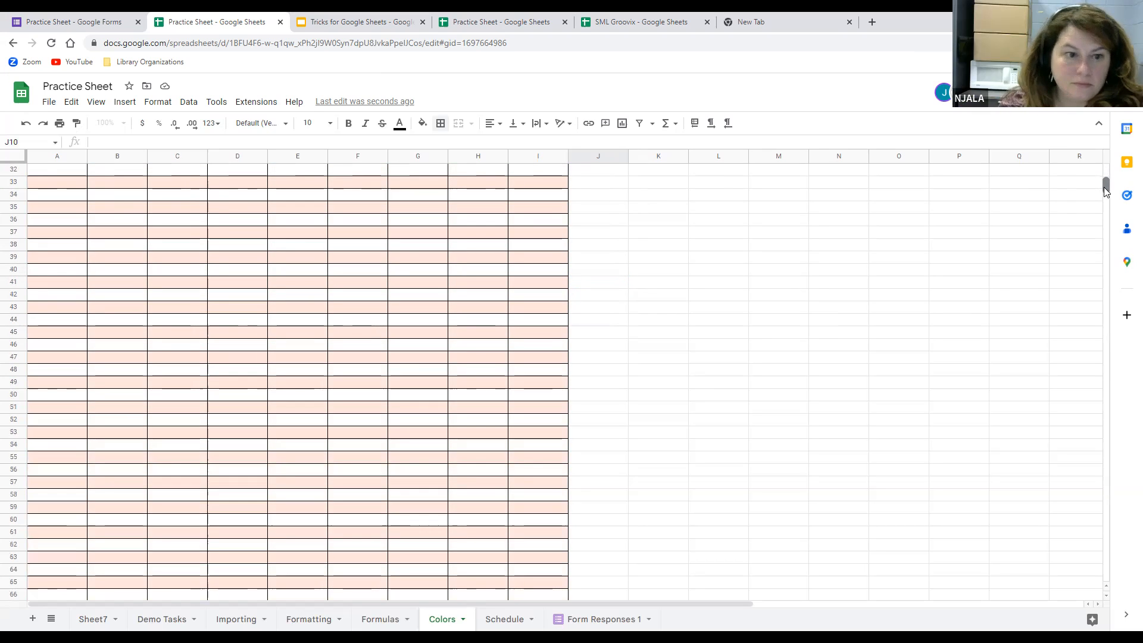
{"action": "left_click_drag", "start_coordinate": [1101, 193], "coordinate": [1083, 642]}
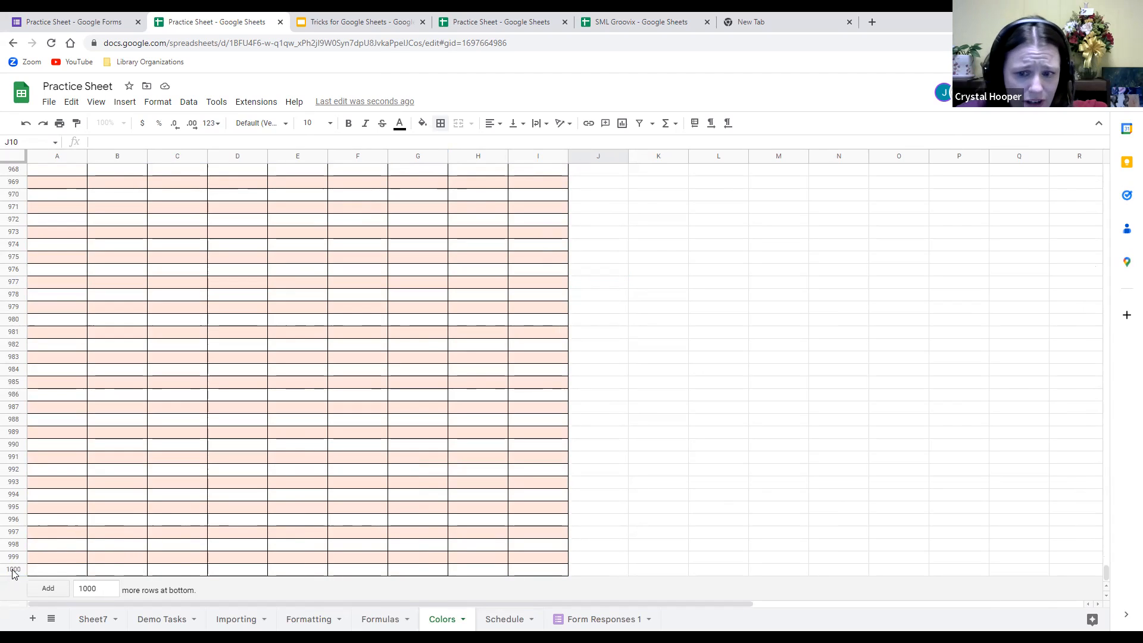
{"action": "left_click", "coordinate": [50, 588]}
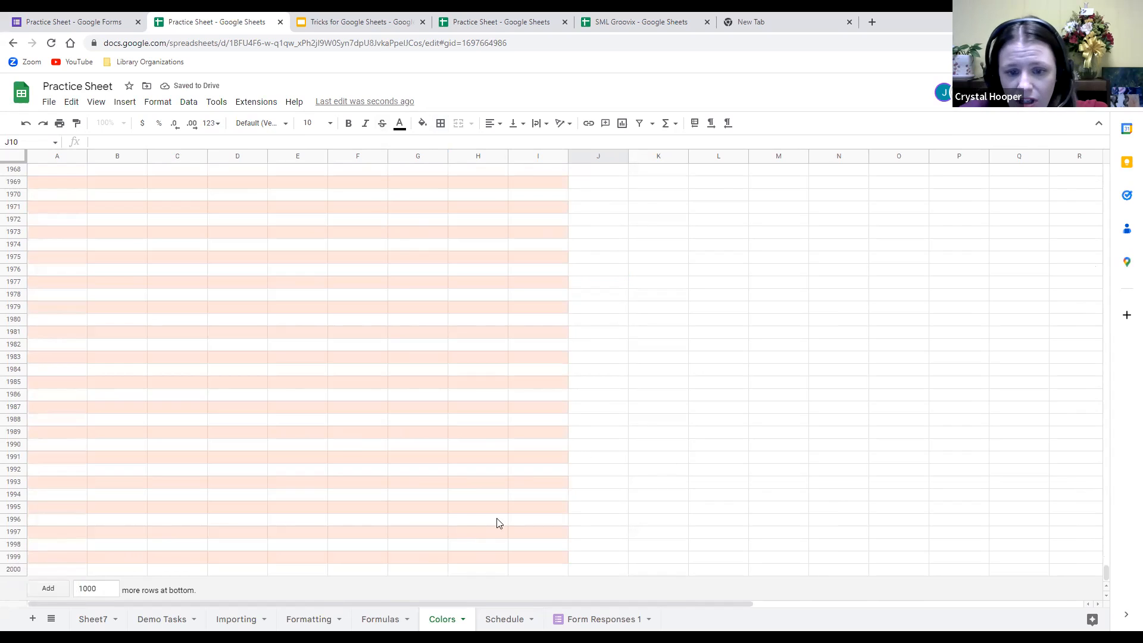
Reselect columns A–I and apply all borders again to cover the new rows.
{"action": "left_click", "coordinate": [440, 124]}
{"action": "left_click", "coordinate": [553, 306]}
{"action": "left_click_drag", "start_coordinate": [55, 156], "coordinate": [298, 156]}
{"action": "left_click_drag", "start_coordinate": [473, 151], "coordinate": [532, 156]}
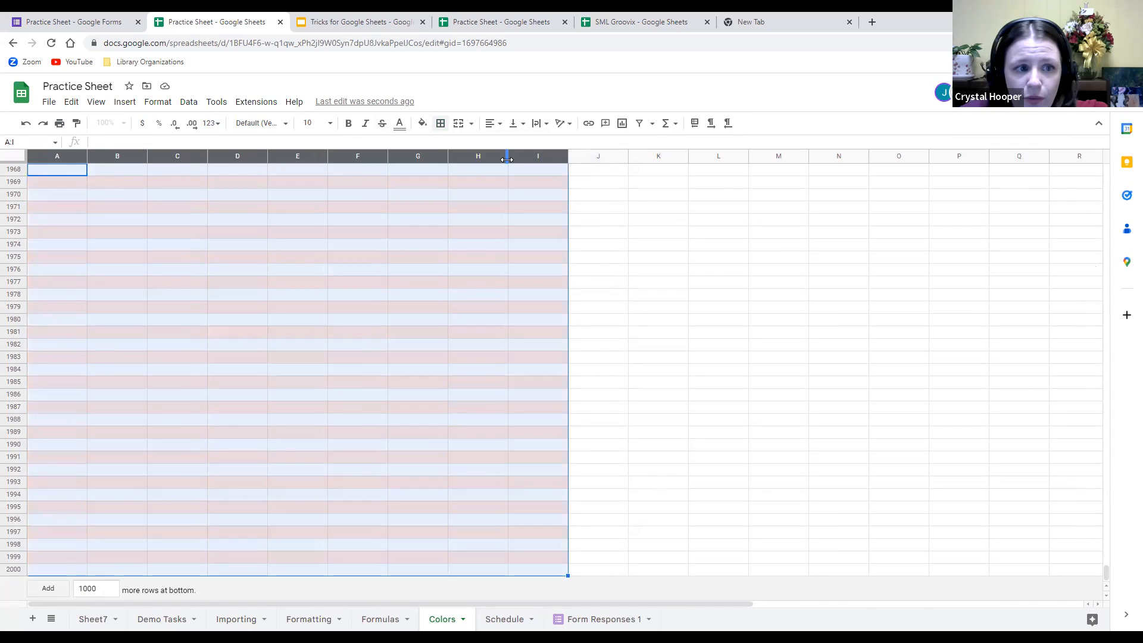
{"action": "left_click", "coordinate": [440, 124]}
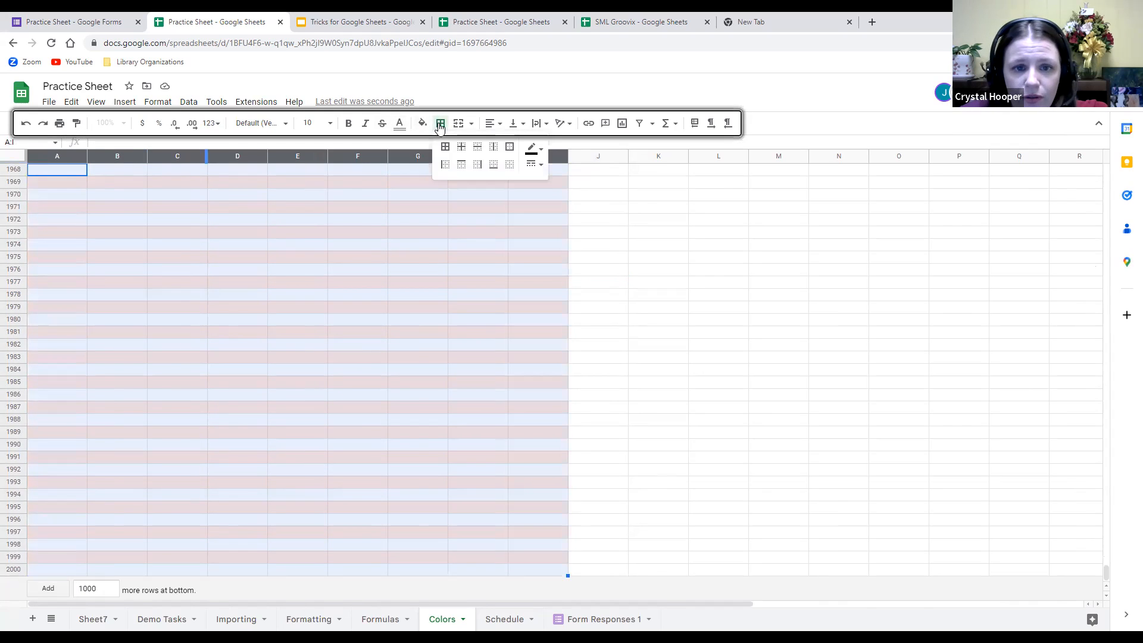
{"action": "left_click", "coordinate": [445, 153]}
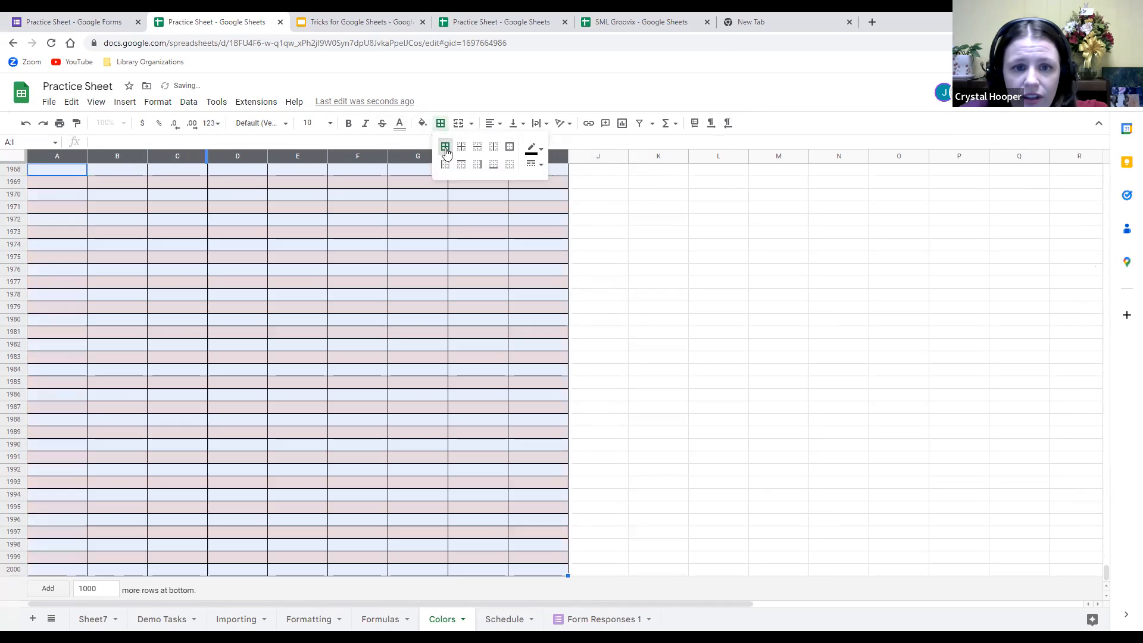
{"action": "left_click", "coordinate": [638, 367]}
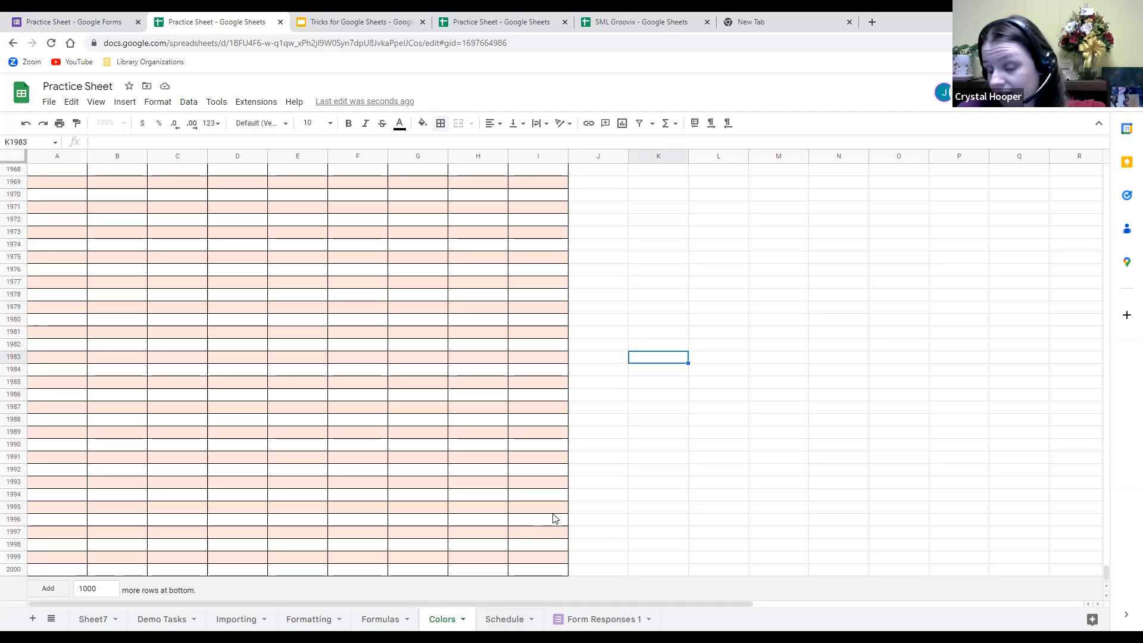
On the Schedule sheet, with Date in A1 and Staff in A2, select B1.
{"action": "left_click", "coordinate": [508, 622]}
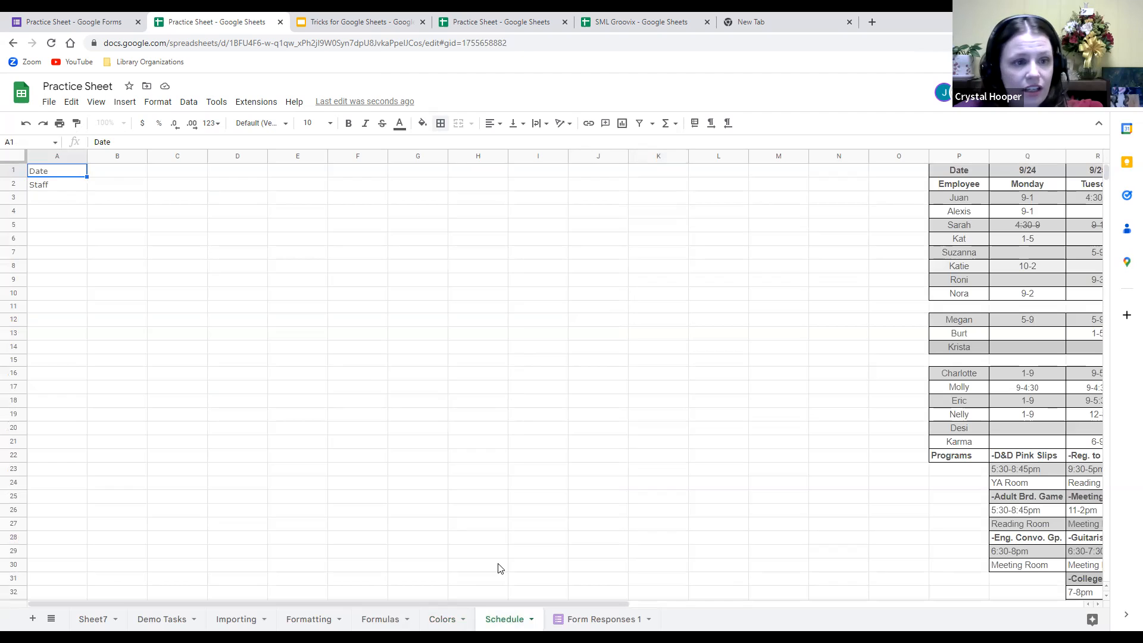
{"action": "left_click", "coordinate": [69, 188]}
{"action": "left_click", "coordinate": [66, 171]}
{"action": "left_click", "coordinate": [64, 184]}
{"action": "left_click", "coordinate": [130, 172]}
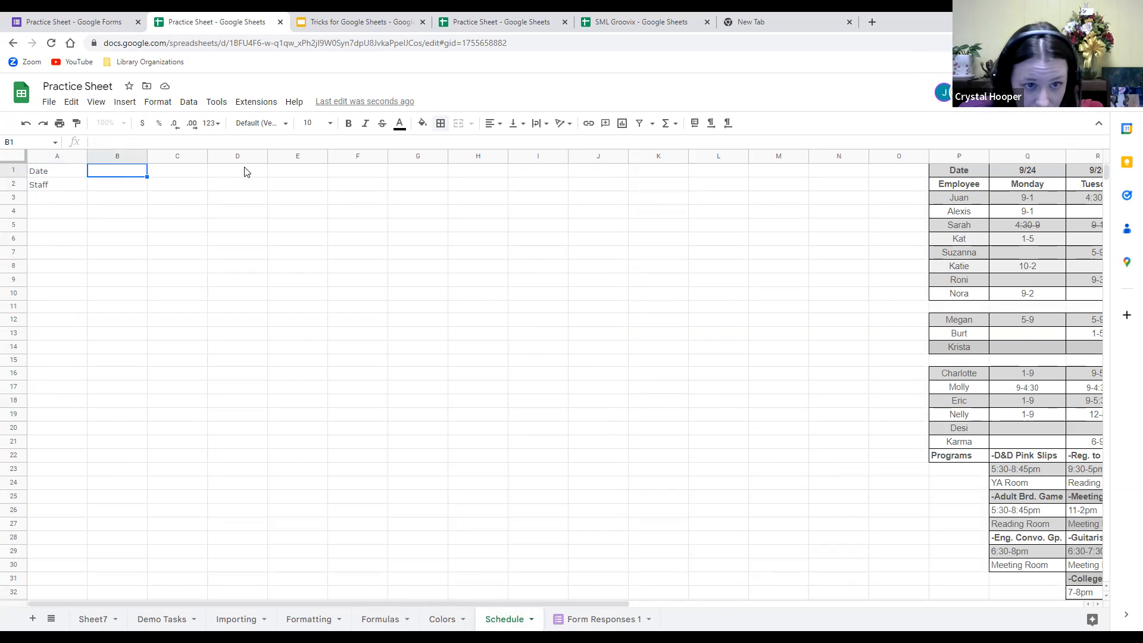
Add a 'Date is valid' data validation rule to B1 and save it.
{"action": "left_click", "coordinate": [187, 103]}
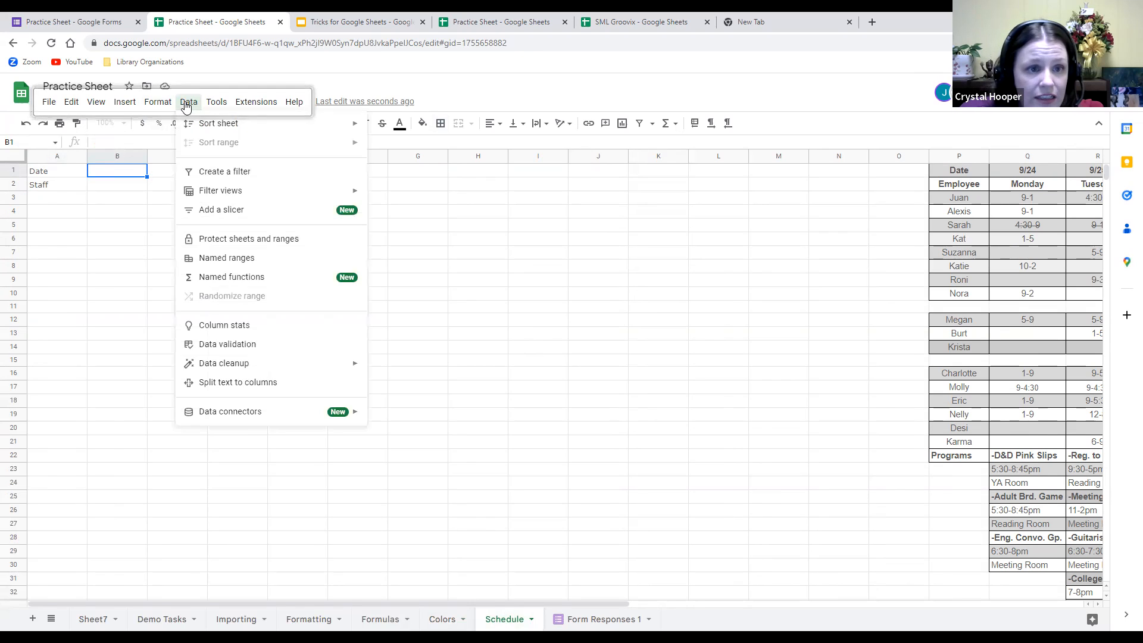
{"action": "left_click", "coordinate": [219, 347]}
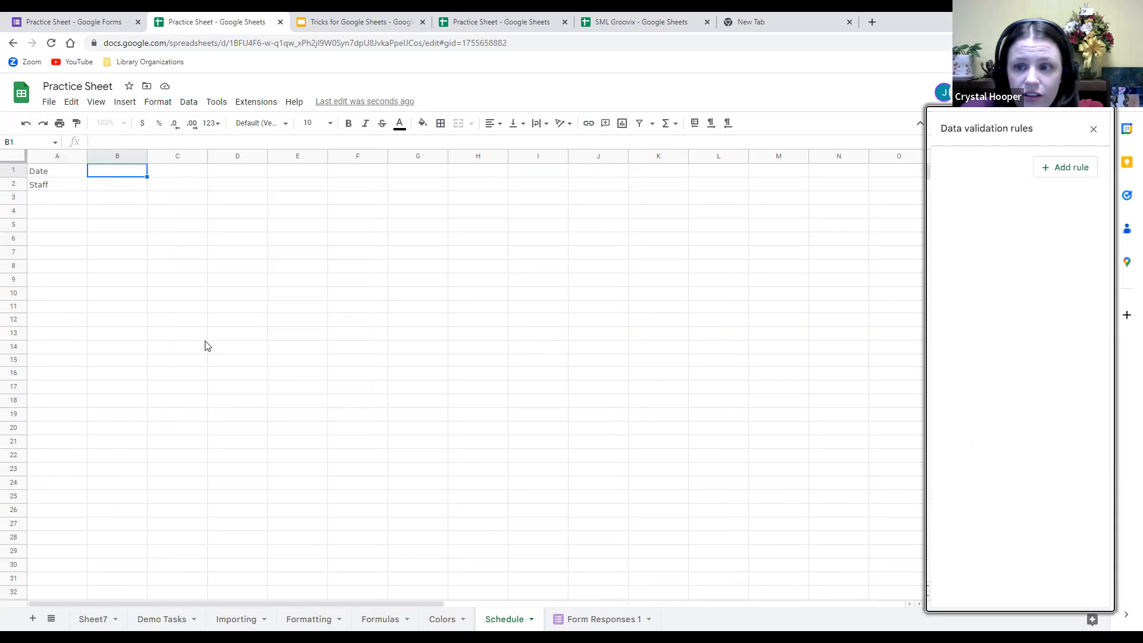
{"action": "left_click", "coordinate": [1051, 177]}
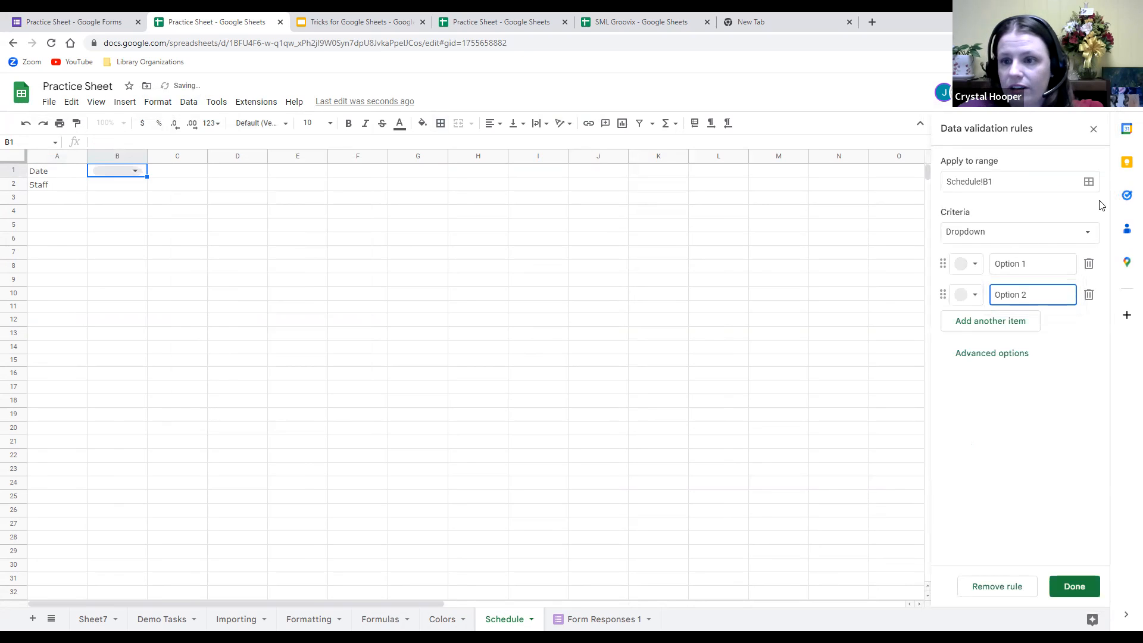
{"action": "left_click", "coordinate": [1090, 238]}
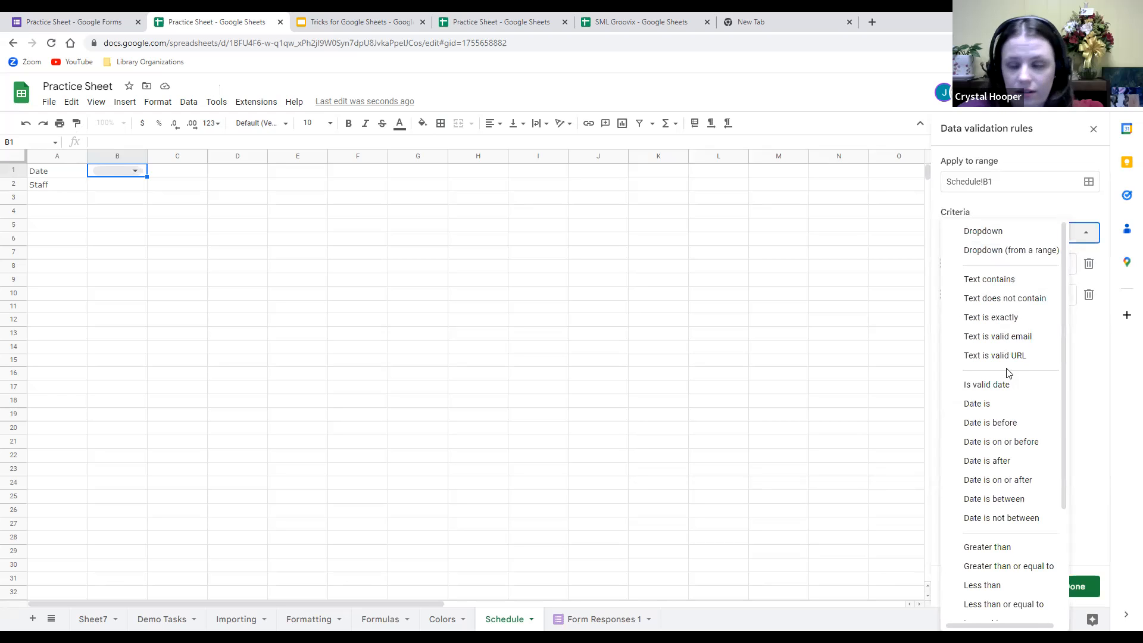
{"action": "left_click", "coordinate": [986, 386]}
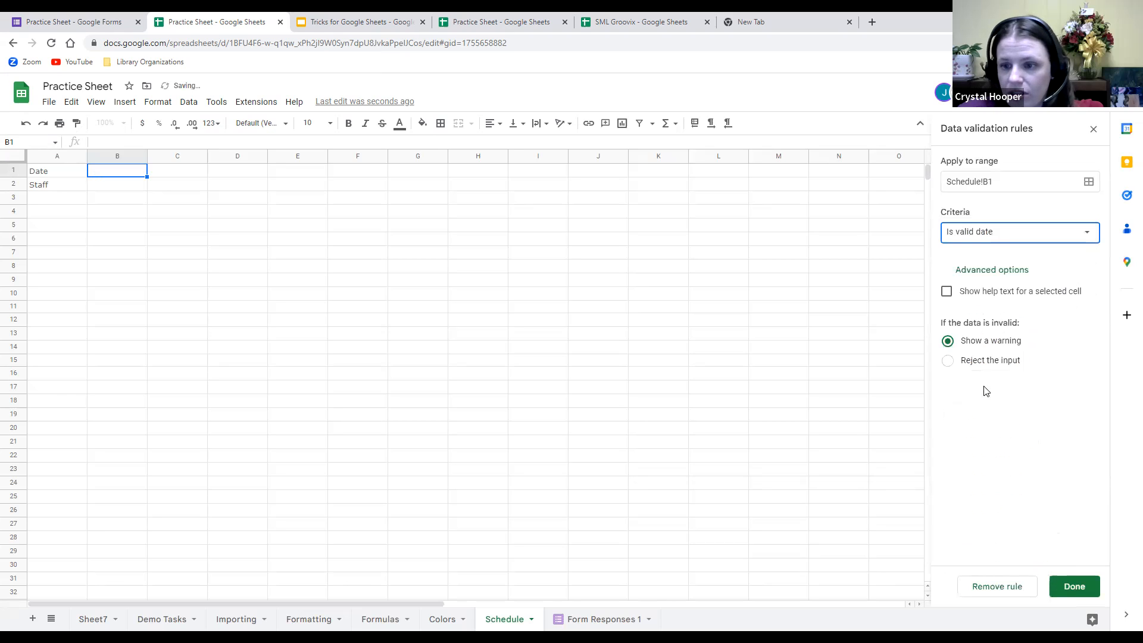
{"action": "left_click", "coordinate": [1074, 587]}
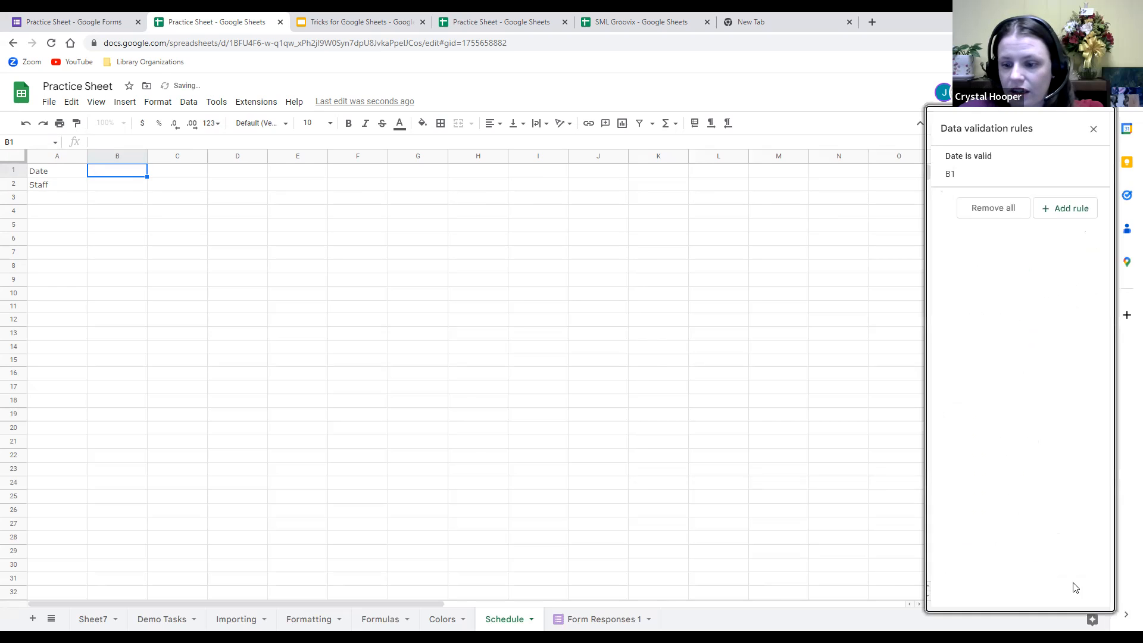
{"action": "left_click", "coordinate": [310, 251]}
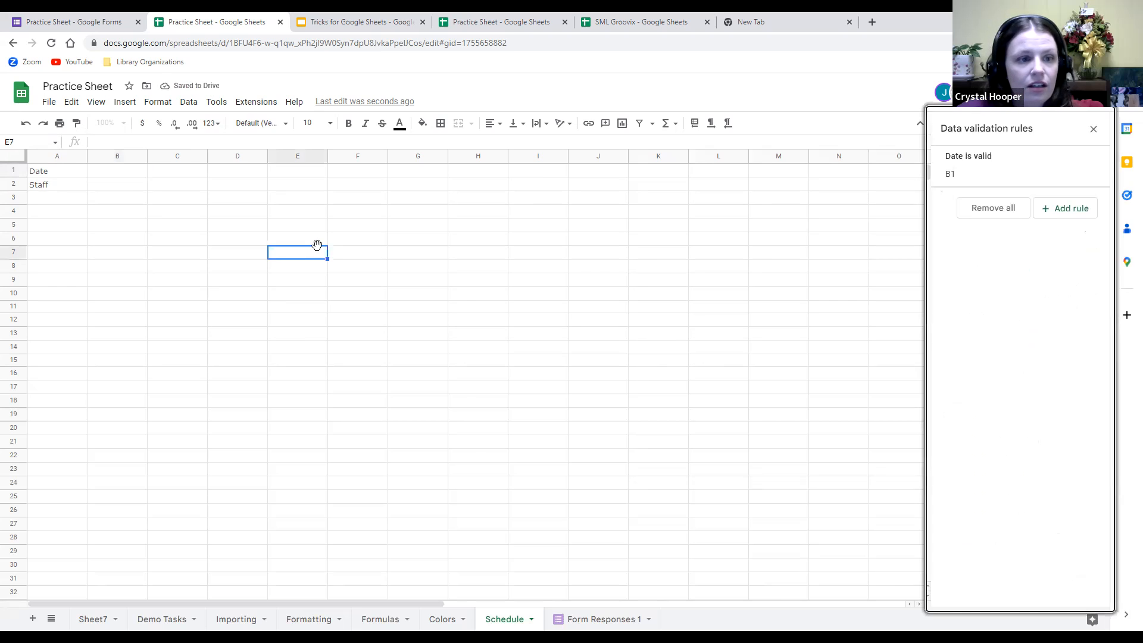
Test B1's calendar picker with March 15, then clear the test date.
{"action": "double_click", "coordinate": [121, 173]}
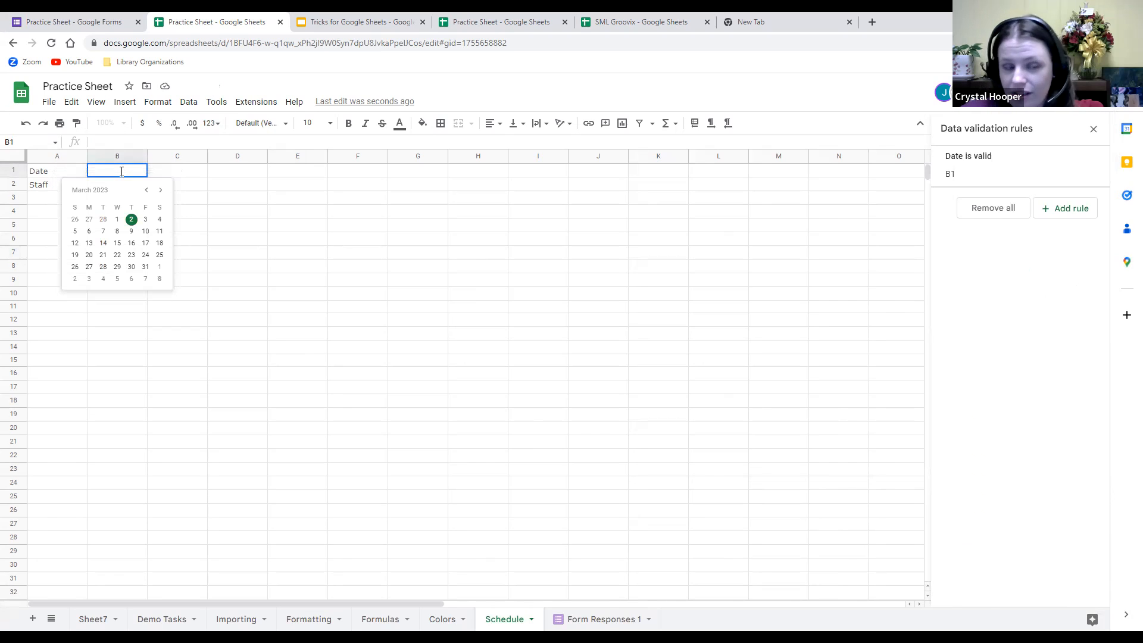
{"action": "left_click", "coordinate": [117, 243]}
{"action": "left_click", "coordinate": [210, 240]}
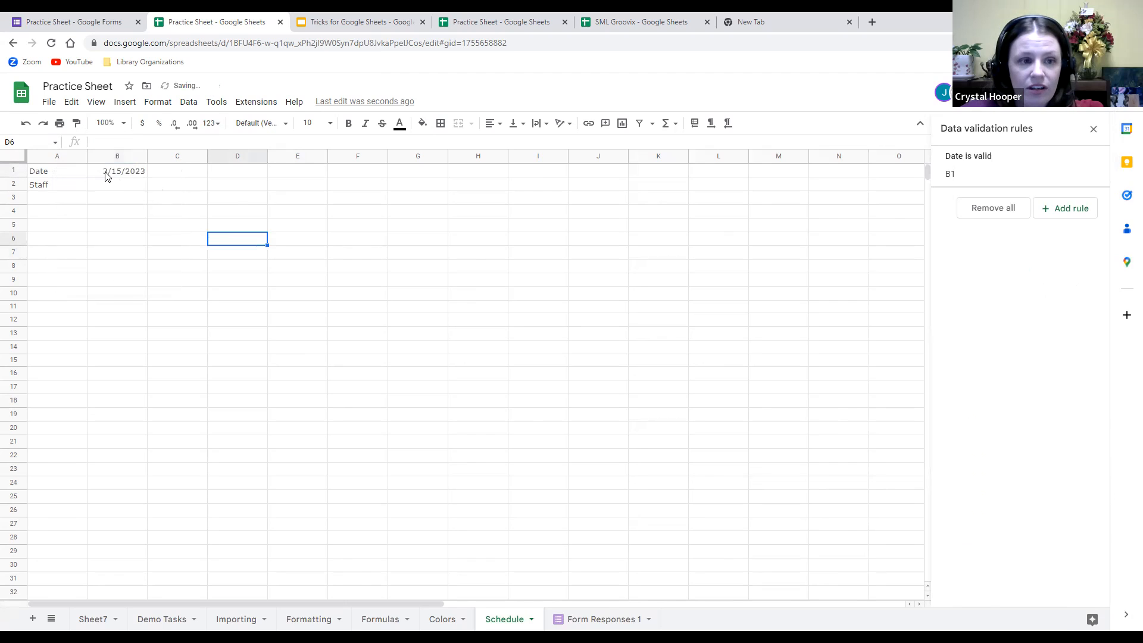
{"action": "left_click", "coordinate": [126, 175]}
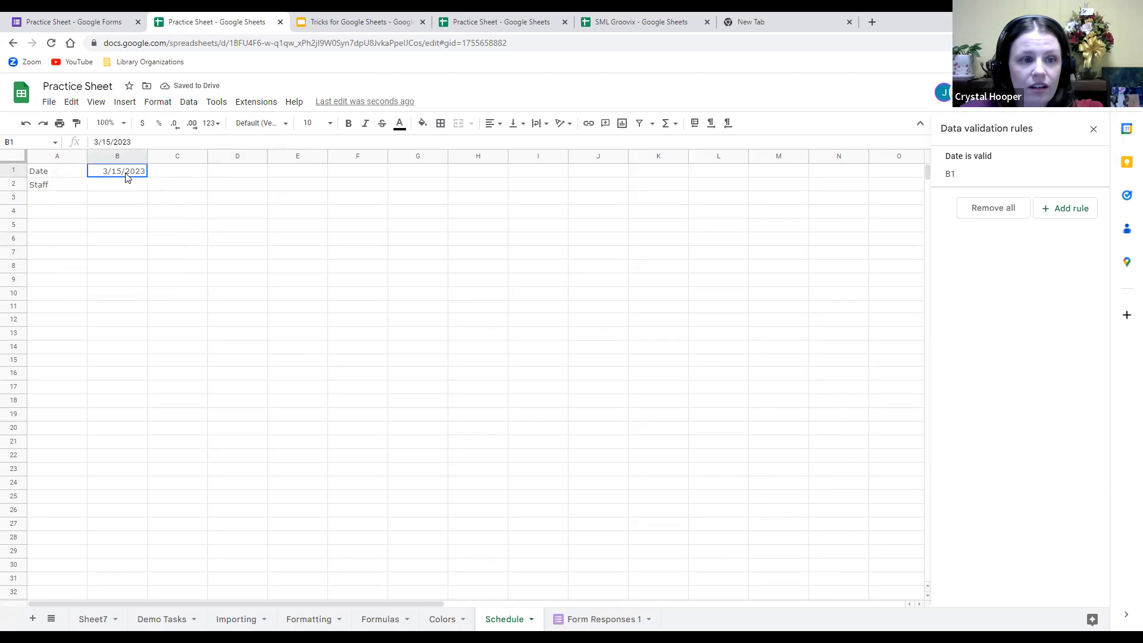
{"action": "key", "text": "Delete"}
{"action": "left_click", "coordinate": [274, 199]}
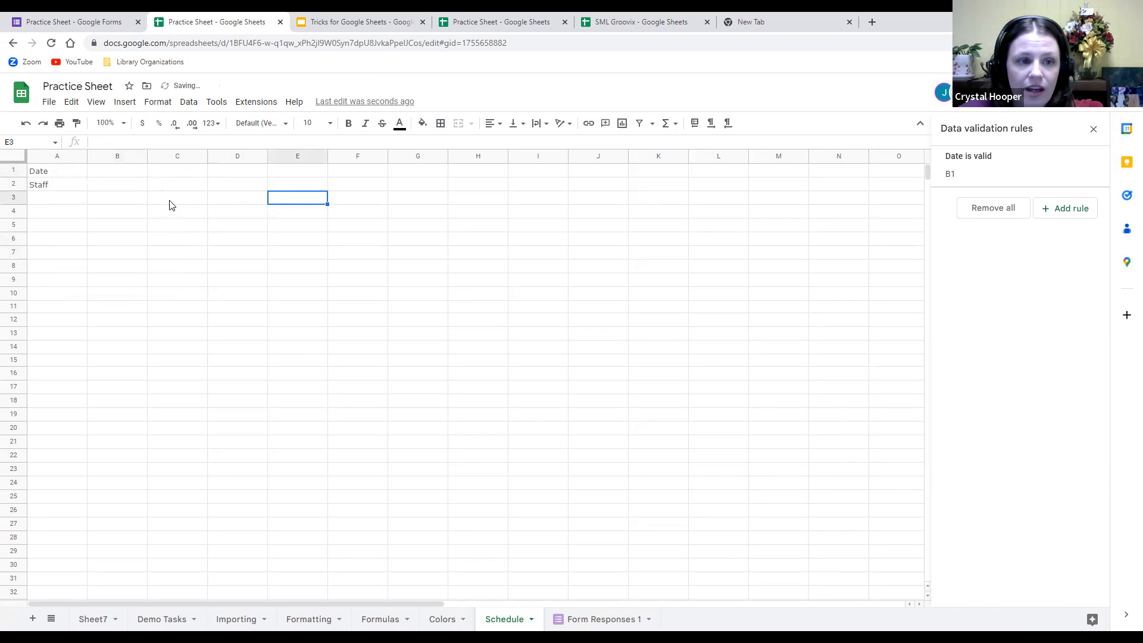
Fill B1's valid-date rule across to C1:F1.
{"action": "left_click", "coordinate": [175, 173]}
{"action": "left_click", "coordinate": [228, 175]}
{"action": "left_click", "coordinate": [290, 170]}
{"action": "left_click", "coordinate": [139, 177]}
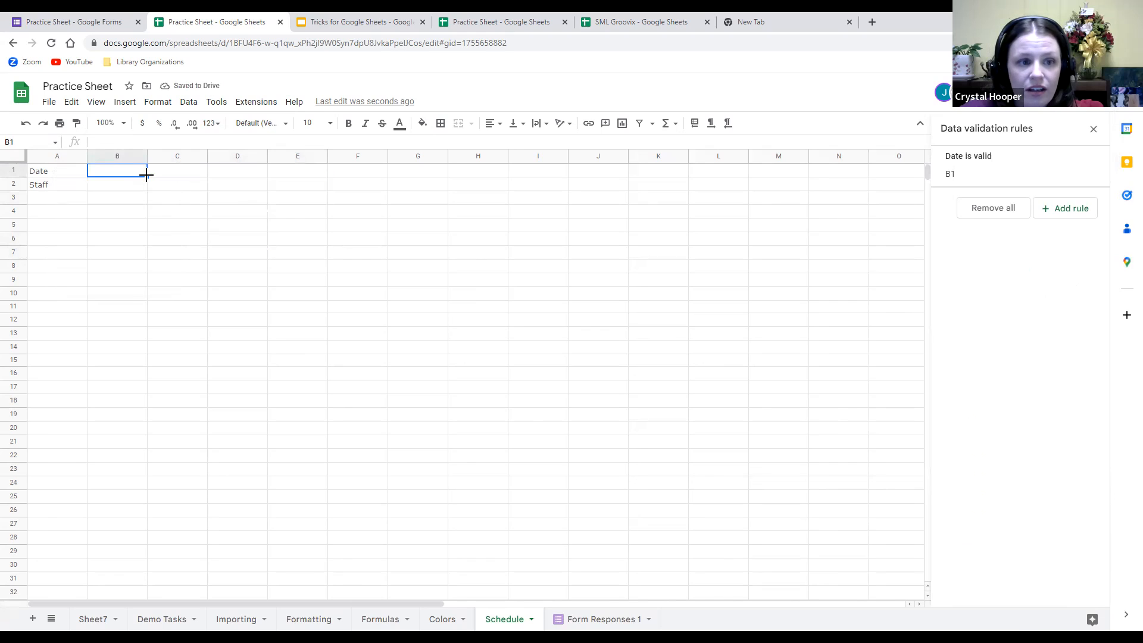
{"action": "left_click_drag", "start_coordinate": [155, 174], "coordinate": [350, 180]}
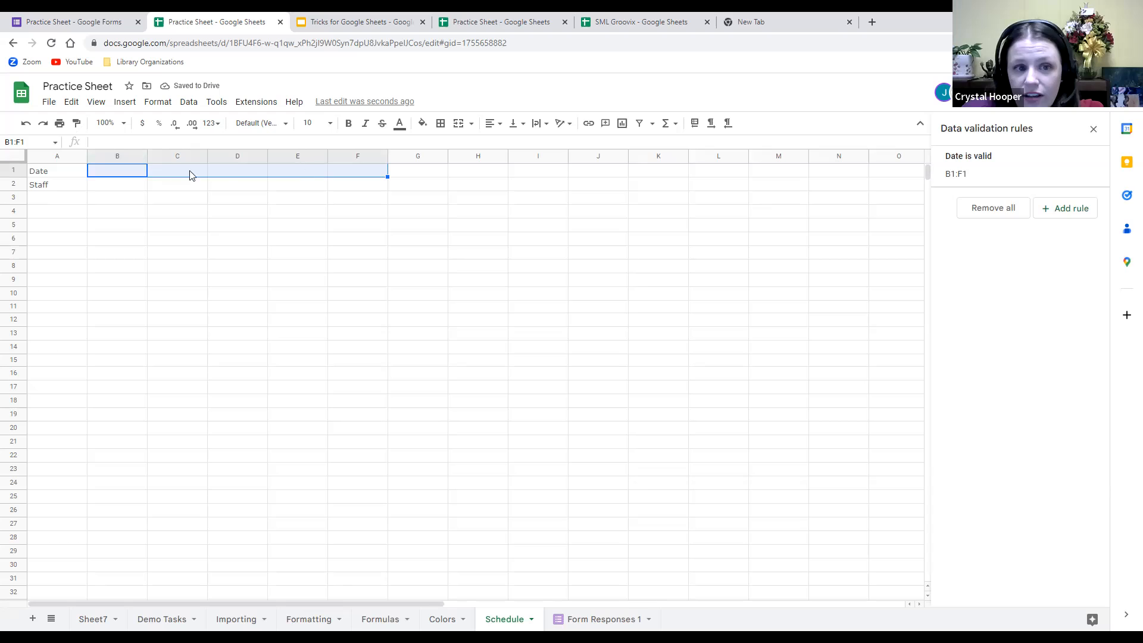
{"action": "left_click", "coordinate": [451, 227]}
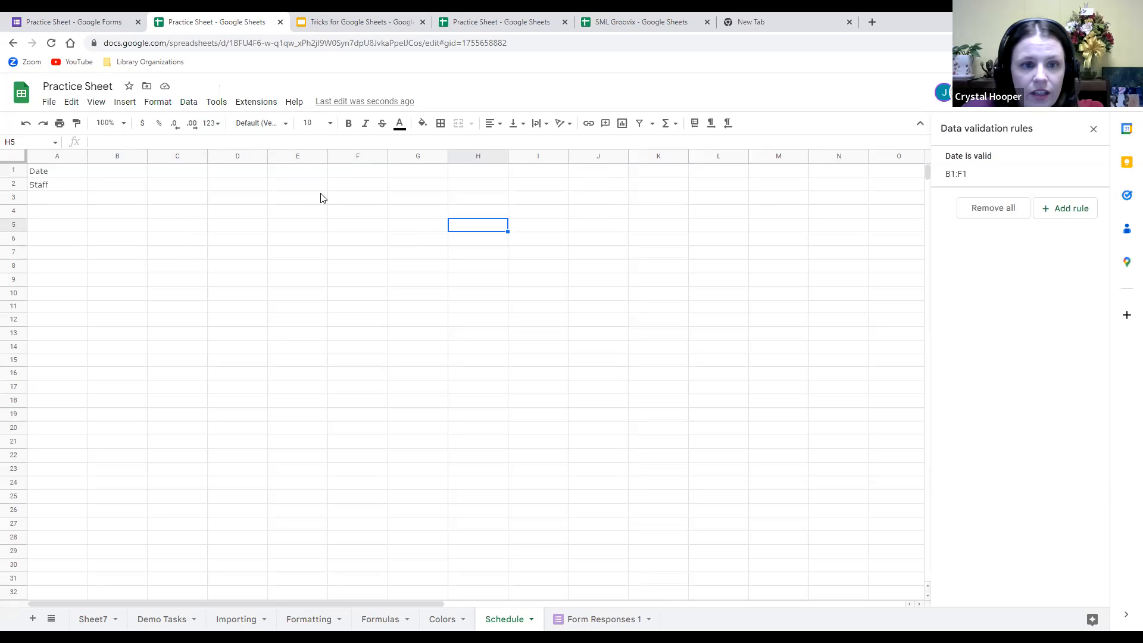
Pick dates from the calendars: F1 3/27/2023, E1 3/9/2023, D1 3/12/2023.
{"action": "double_click", "coordinate": [348, 172]}
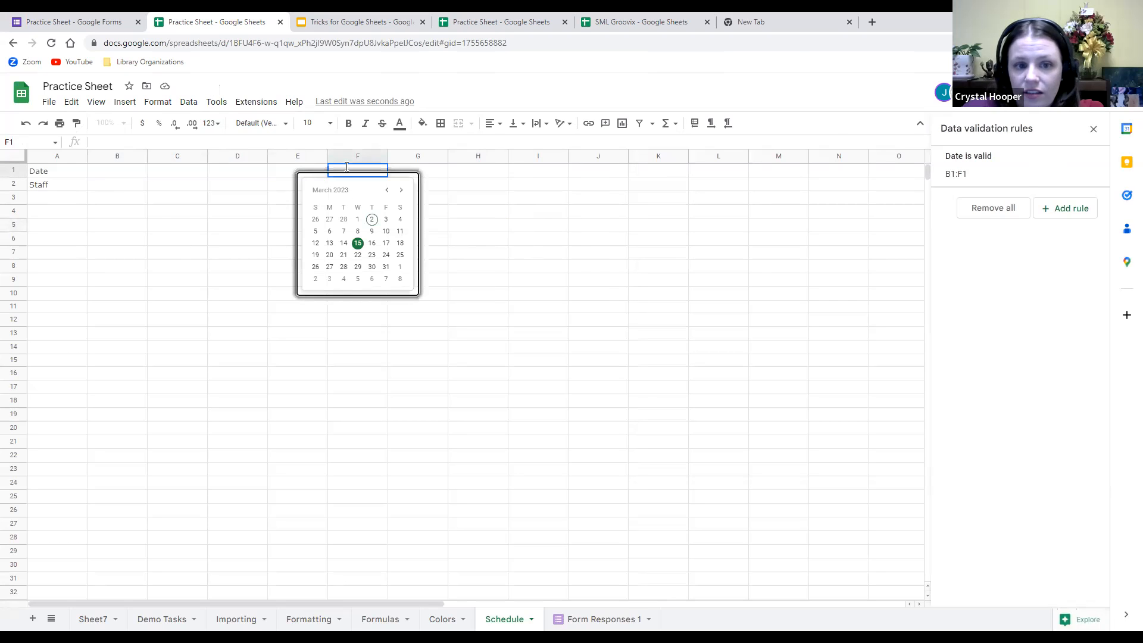
{"action": "left_click", "coordinate": [329, 267]}
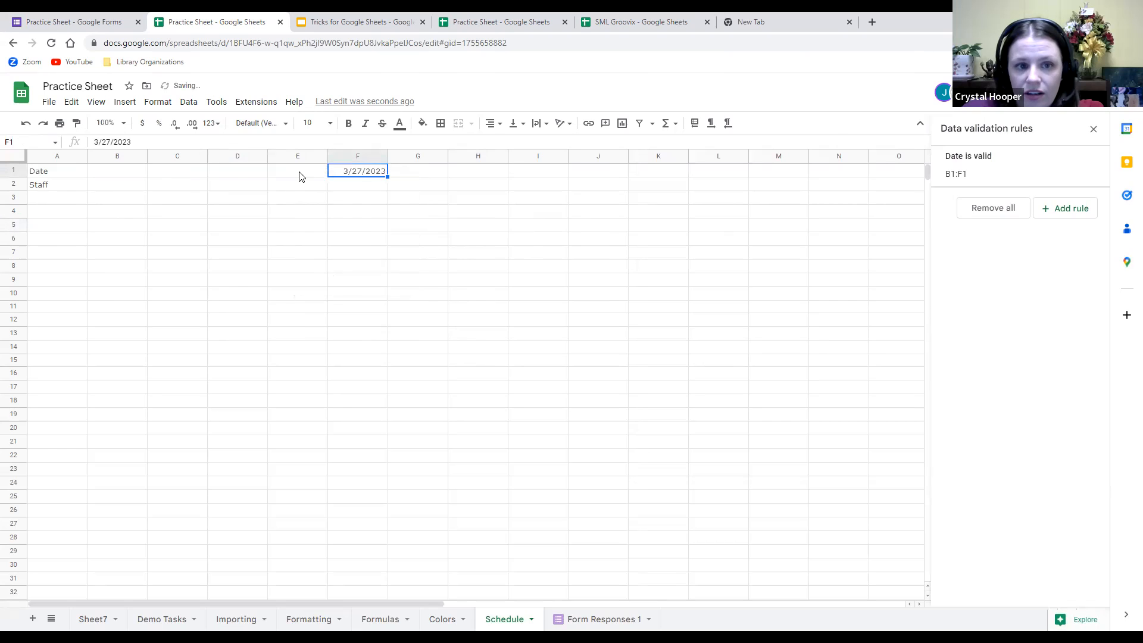
{"action": "double_click", "coordinate": [300, 175]}
{"action": "left_click", "coordinate": [316, 229]}
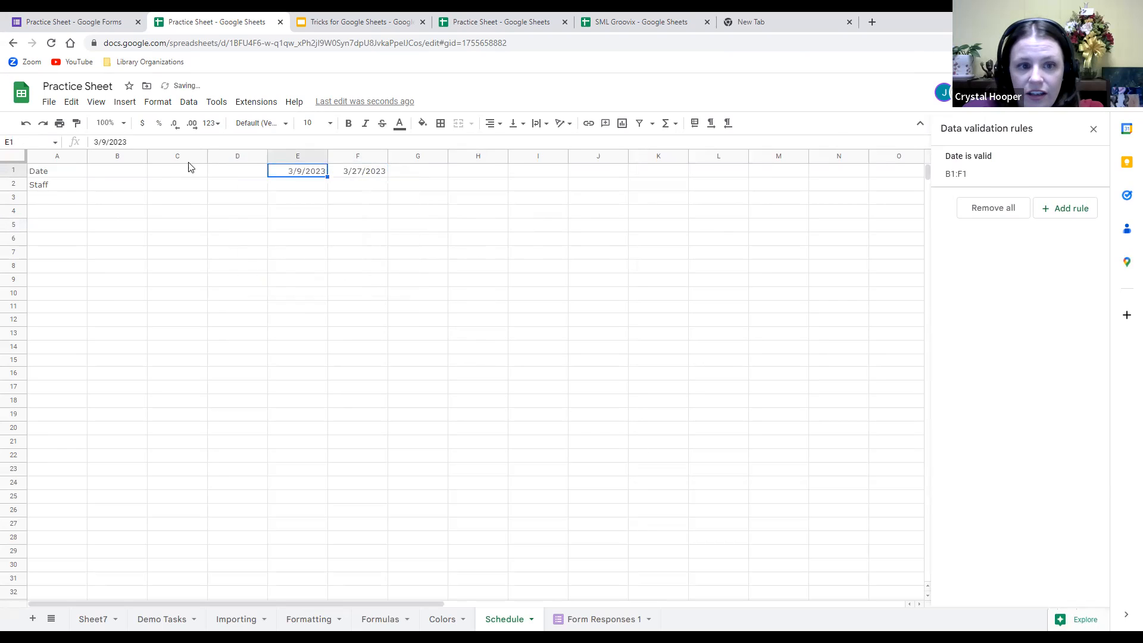
{"action": "double_click", "coordinate": [247, 176]}
{"action": "left_click", "coordinate": [199, 242]}
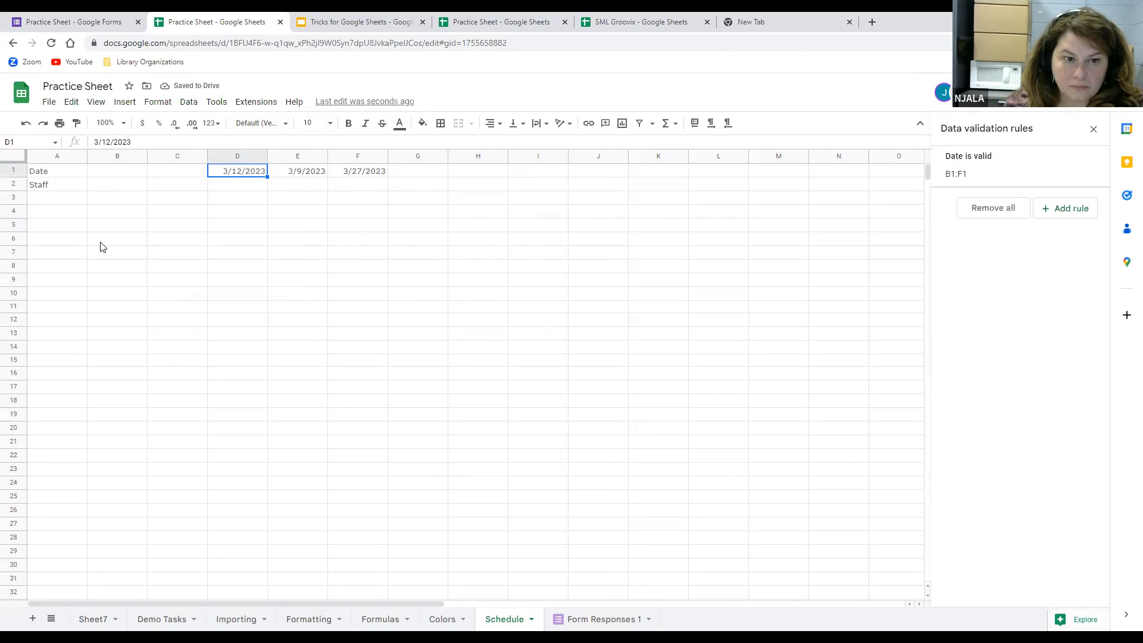
{"action": "left_click", "coordinate": [103, 186]}
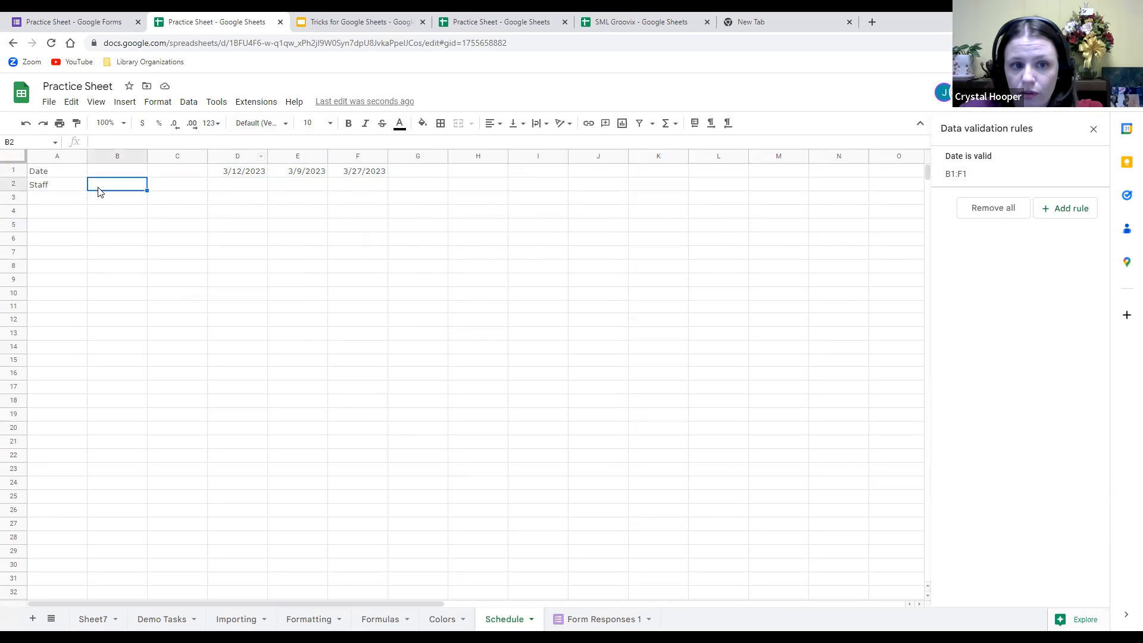
Add a dropdown validation rule on B2 with the options Sally and Alex.
{"action": "left_click", "coordinate": [1075, 210]}
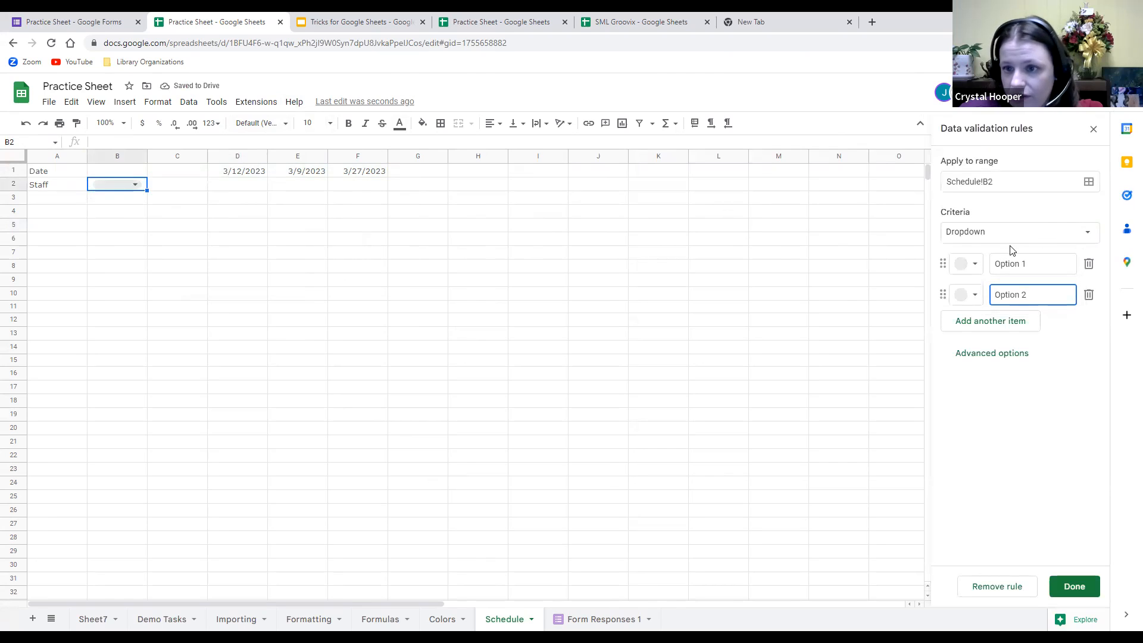
{"action": "left_click", "coordinate": [1034, 257]}
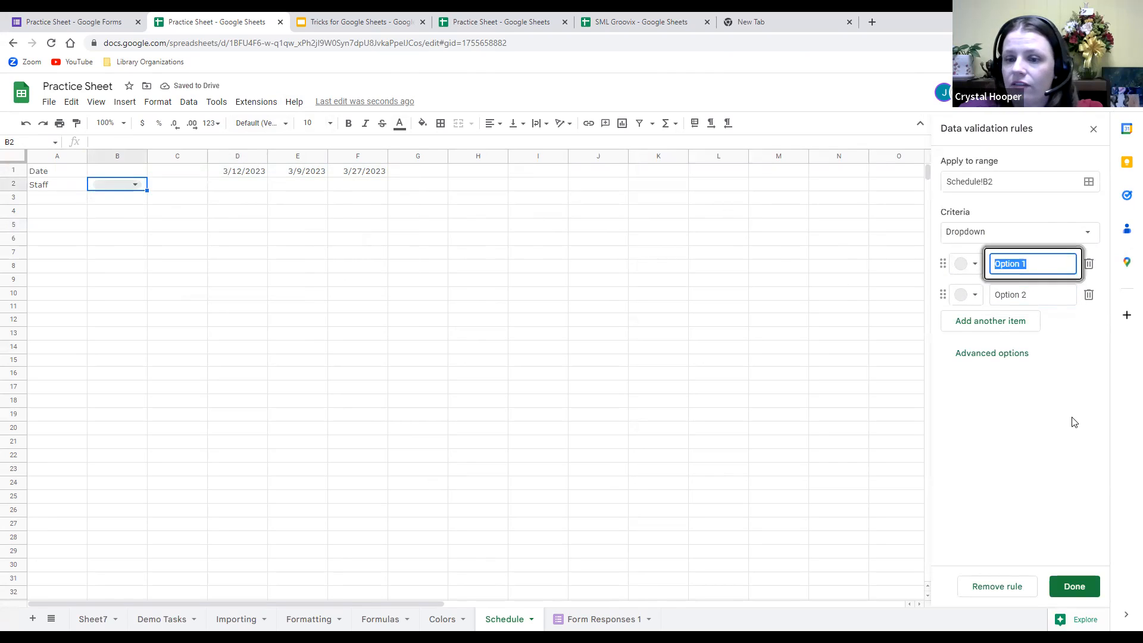
{"action": "type", "text": "Sa"}
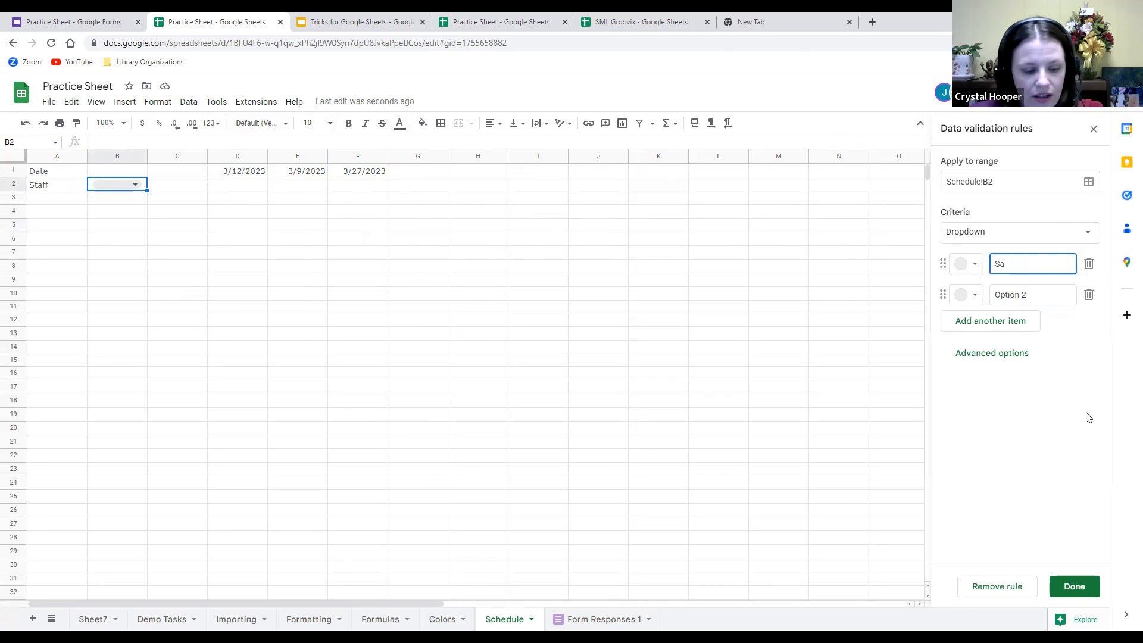
{"action": "type", "text": "lly"}
{"action": "key", "text": "Return"}
{"action": "type", "text": "All="}
{"action": "type", "text": "ex"}
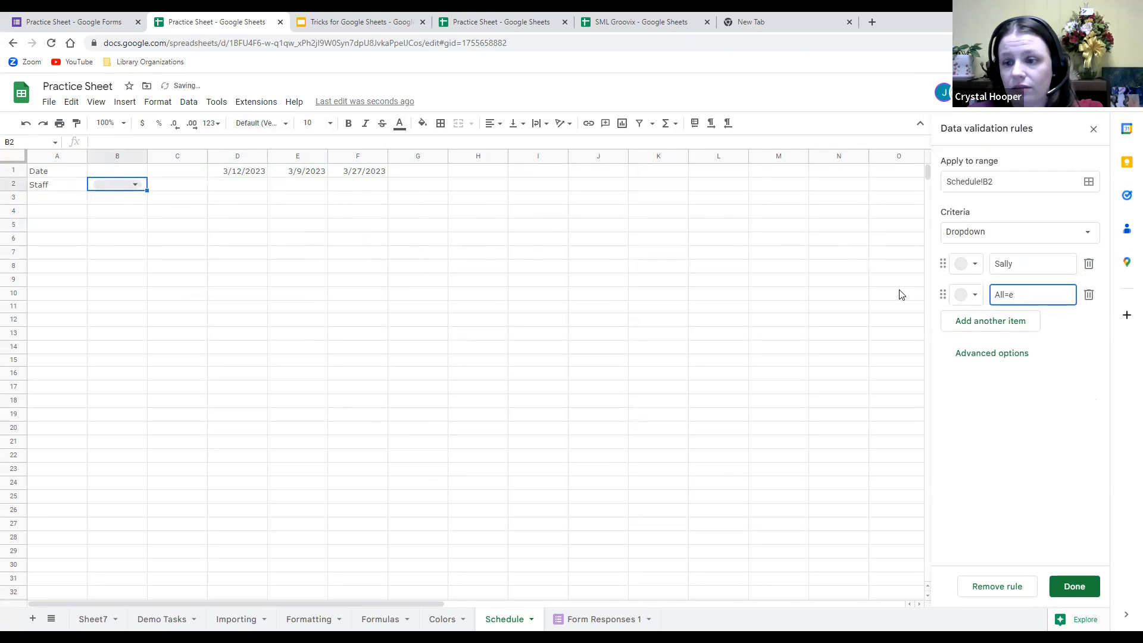
{"action": "left_click", "coordinate": [1074, 586]}
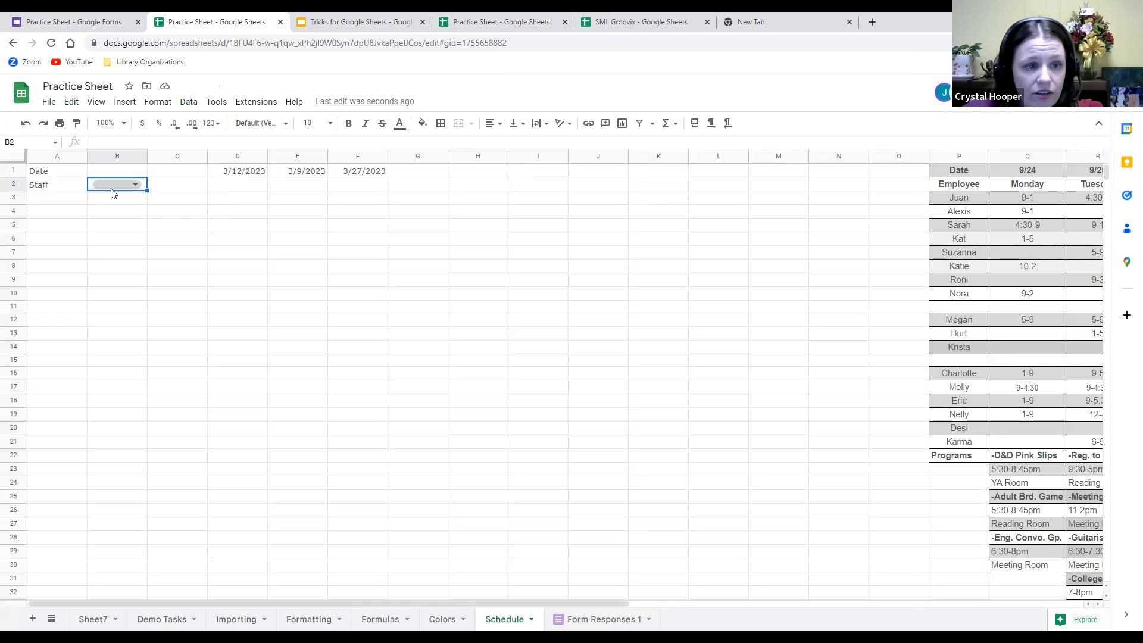
Choose Sally in B2's dropdown and fill it across to F2.
{"action": "left_click", "coordinate": [138, 184]}
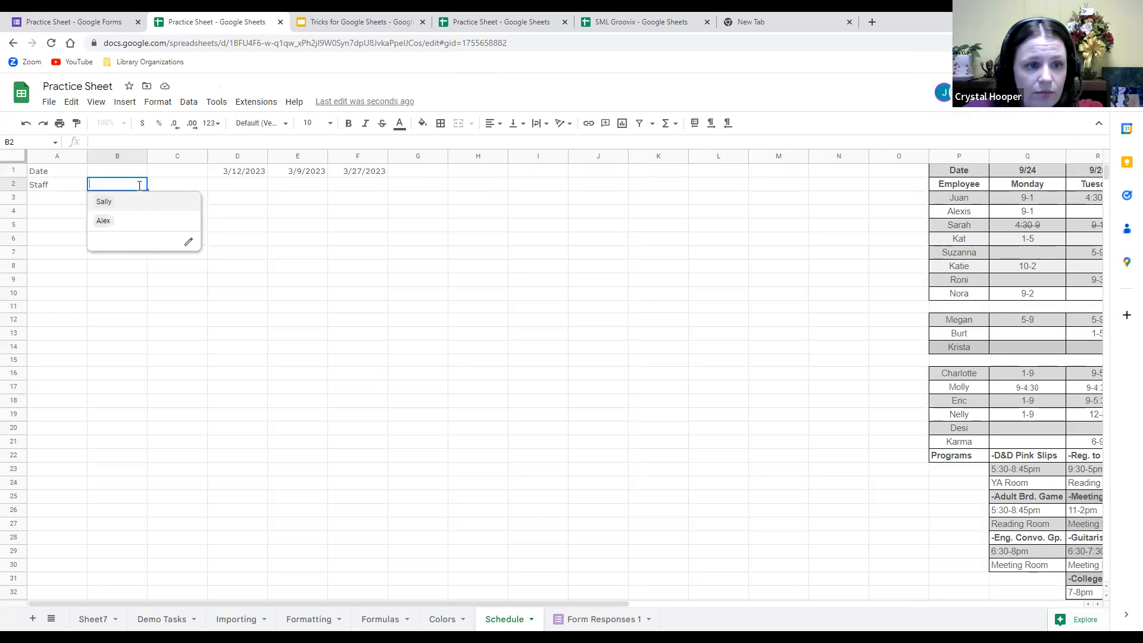
{"action": "left_click", "coordinate": [106, 202]}
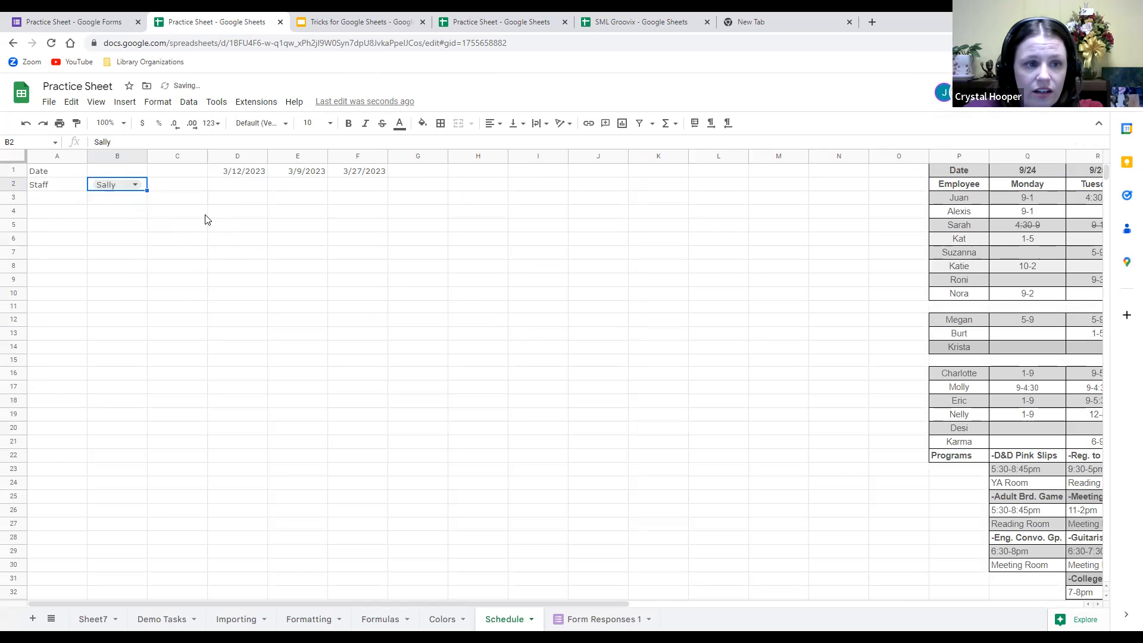
{"action": "left_click", "coordinate": [206, 219]}
{"action": "left_click", "coordinate": [135, 186]}
{"action": "left_click", "coordinate": [183, 186]}
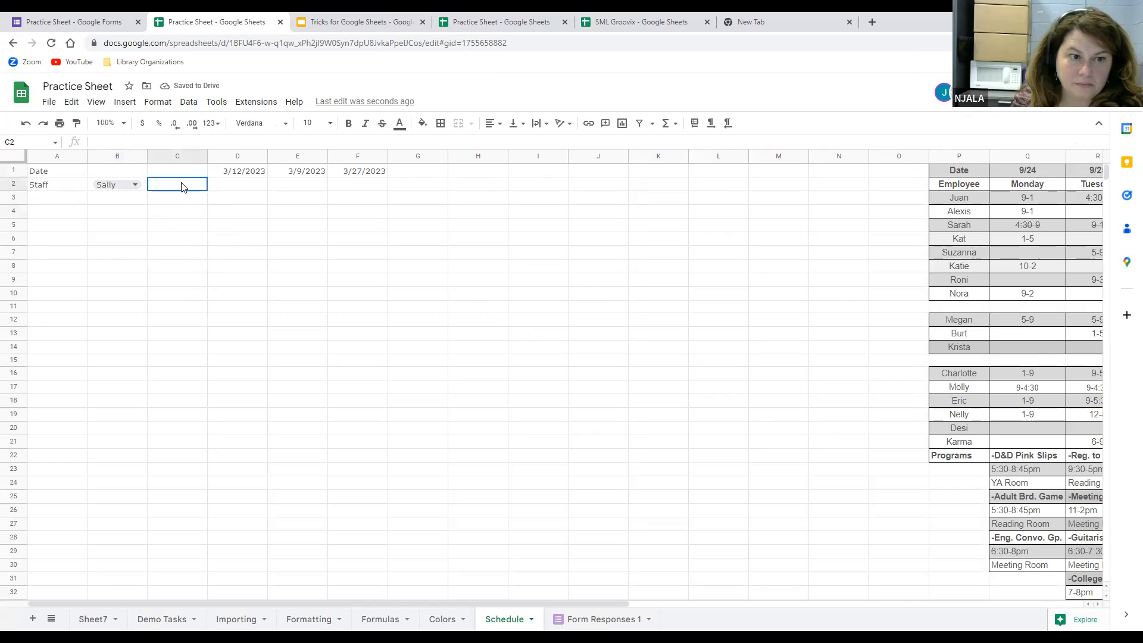
{"action": "left_click", "coordinate": [142, 186]}
{"action": "left_click_drag", "start_coordinate": [147, 191], "coordinate": [361, 187]}
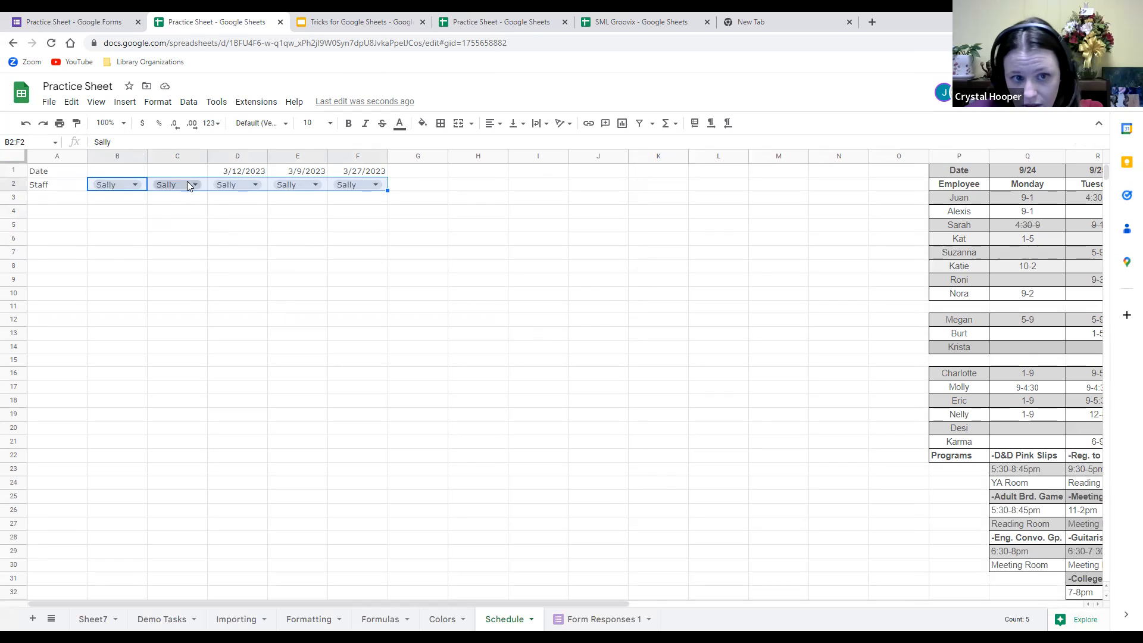
{"action": "left_click", "coordinate": [402, 185]}
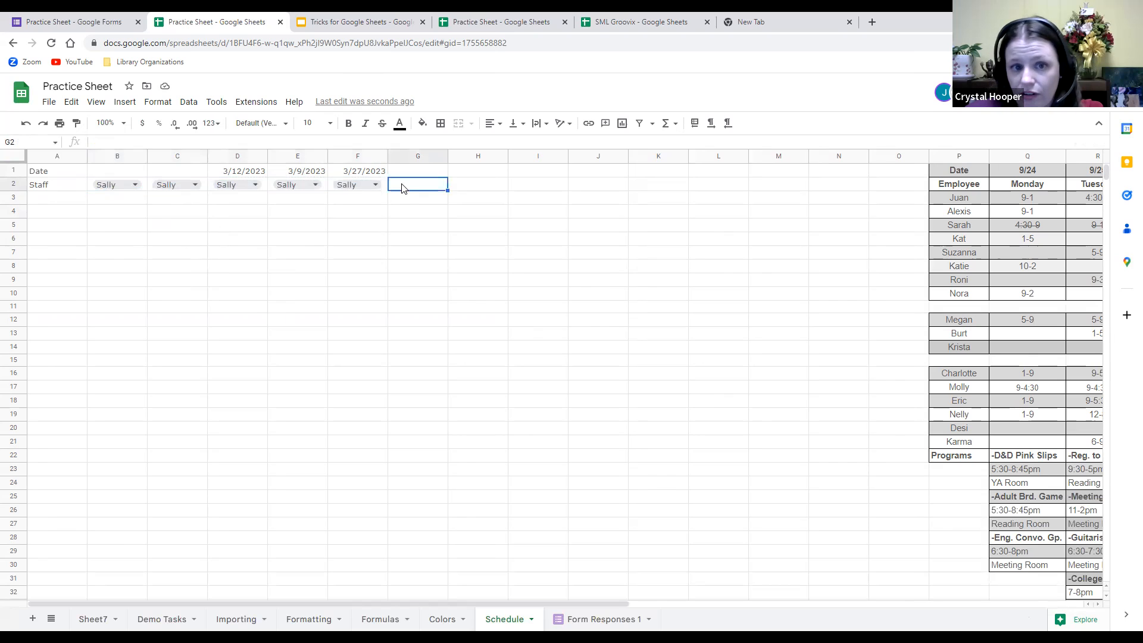
Change the C2 and E2 dropdowns to Alex.
{"action": "left_click", "coordinate": [196, 185]}
{"action": "left_click", "coordinate": [181, 219]}
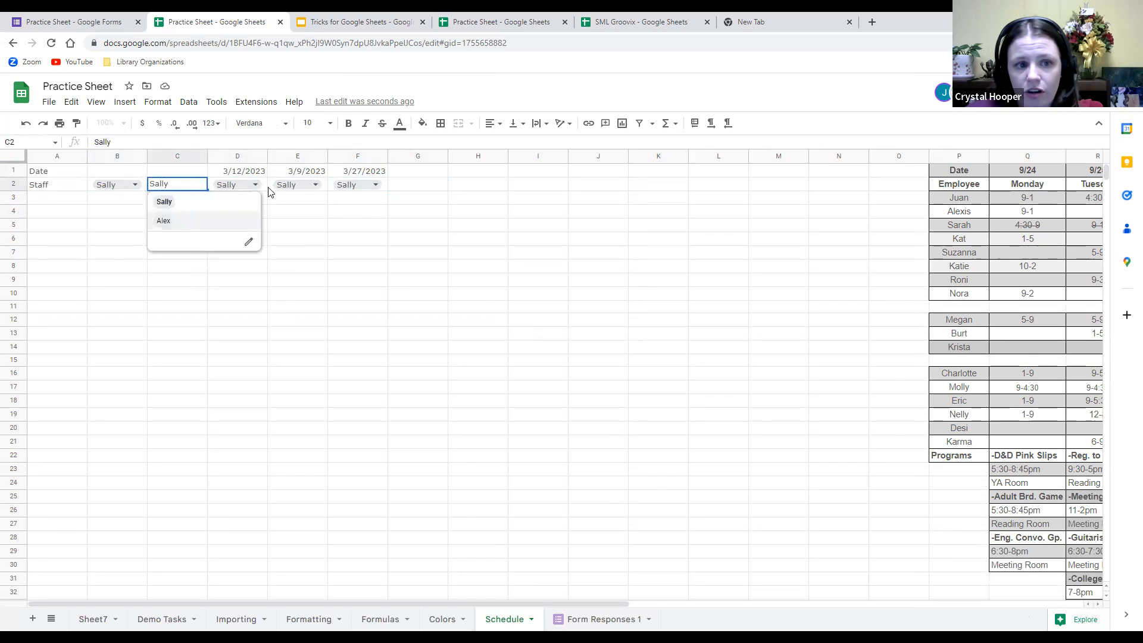
{"action": "left_click", "coordinate": [315, 184]}
{"action": "left_click", "coordinate": [326, 216]}
{"action": "left_click", "coordinate": [376, 185]}
{"action": "left_click", "coordinate": [478, 173]}
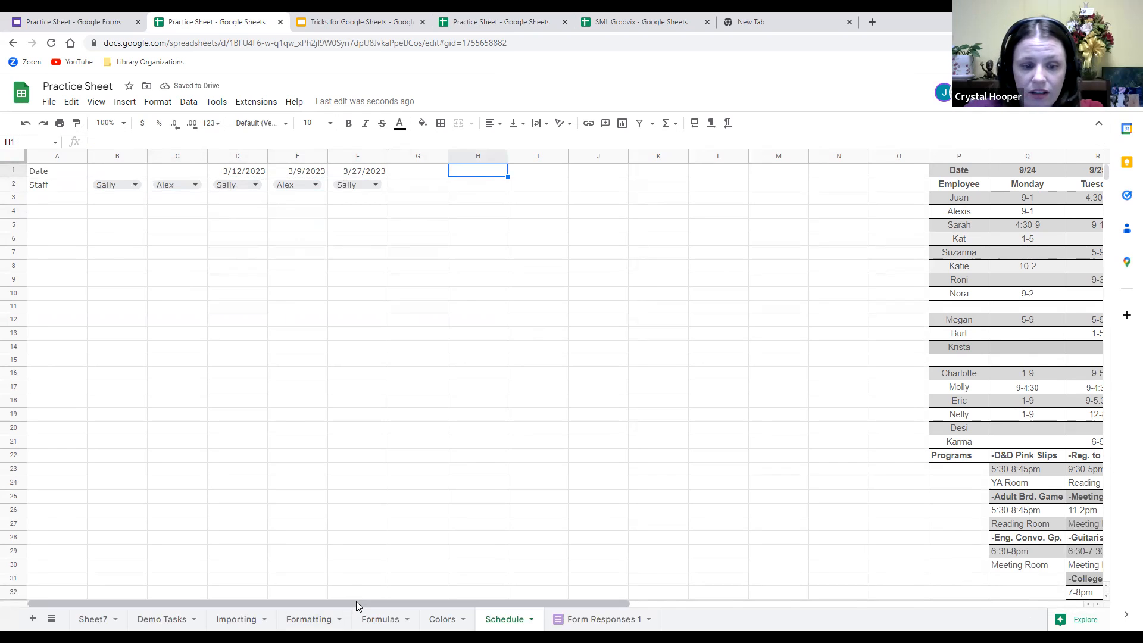
{"action": "left_click_drag", "start_coordinate": [356, 602], "coordinate": [774, 601]}
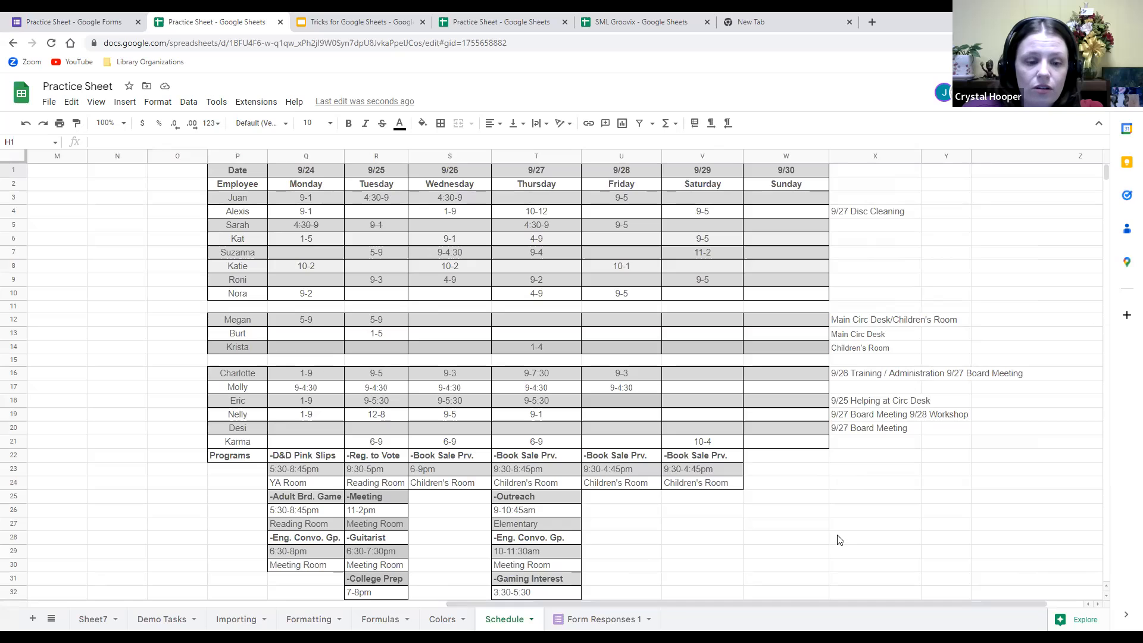
{"action": "scroll", "coordinate": [835, 539], "scroll_direction": "down", "scroll_amount": 1}
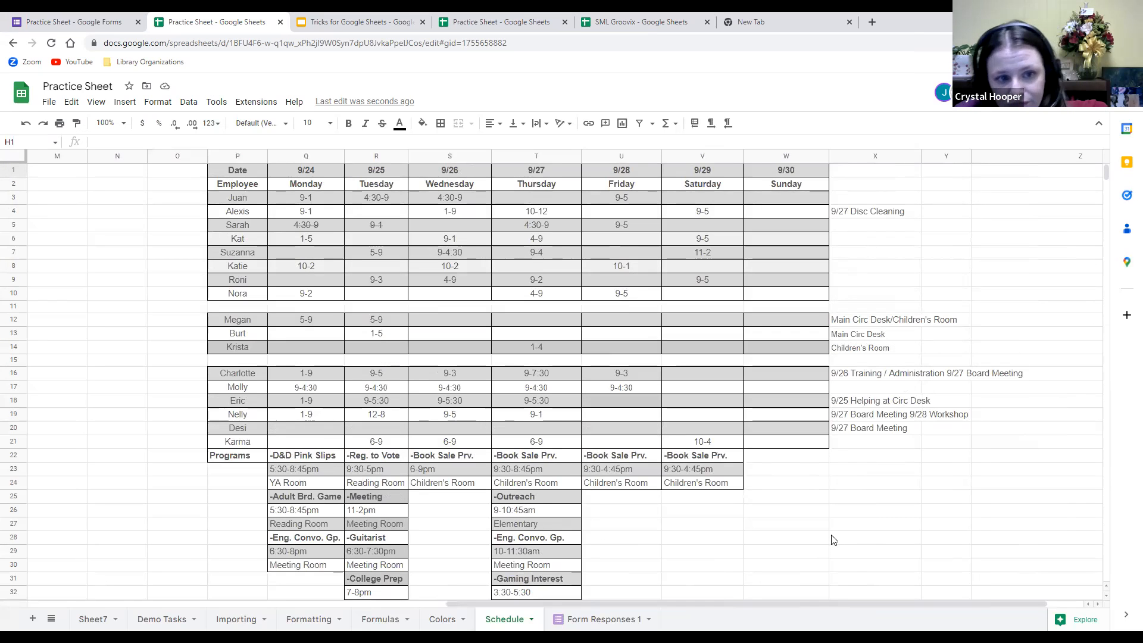
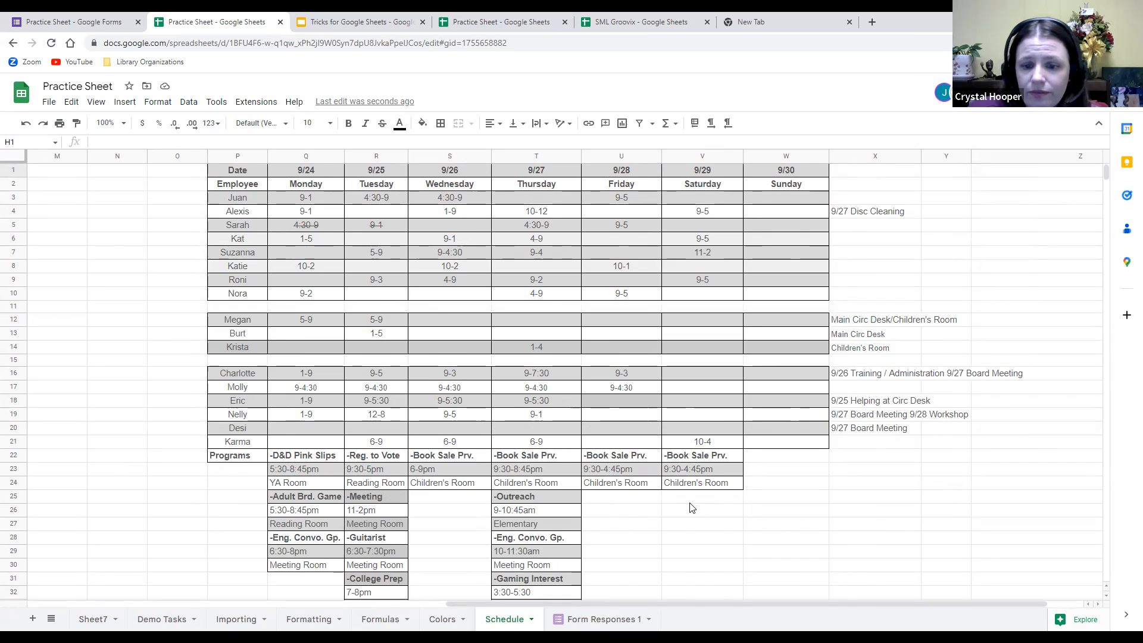
Rotate the merged Library Technicians label in P42:P46 upward, then to a custom slanted angle.
{"action": "scroll", "coordinate": [692, 508], "scroll_direction": "down", "scroll_amount": 2}
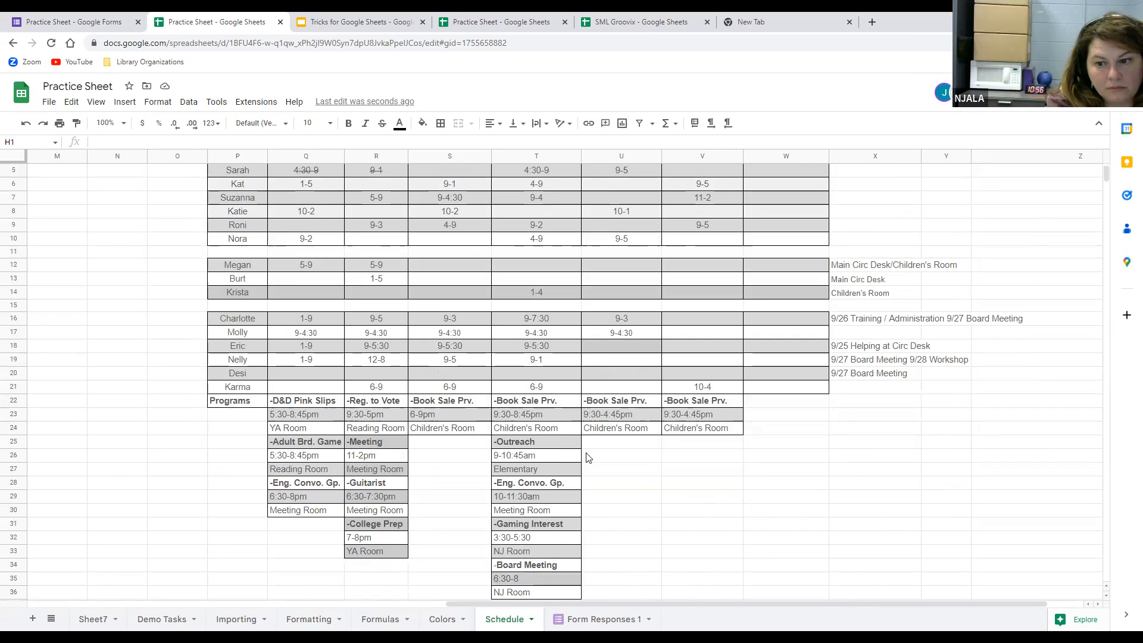
{"action": "scroll", "coordinate": [875, 399], "scroll_direction": "up", "scroll_amount": 2}
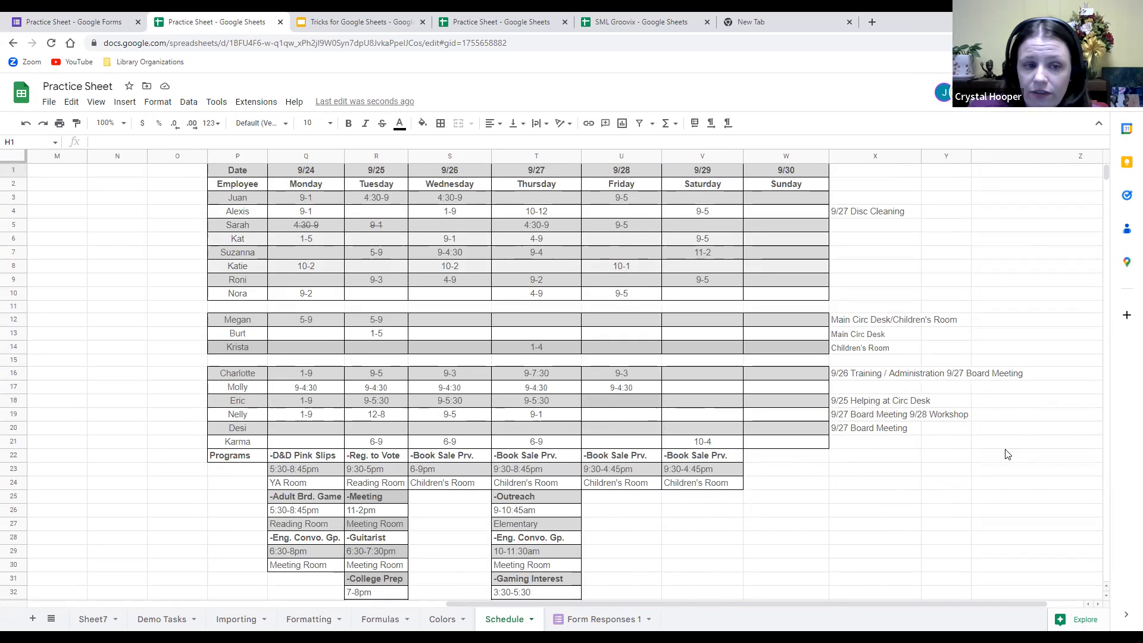
{"action": "scroll", "coordinate": [999, 457], "scroll_direction": "down", "scroll_amount": 13}
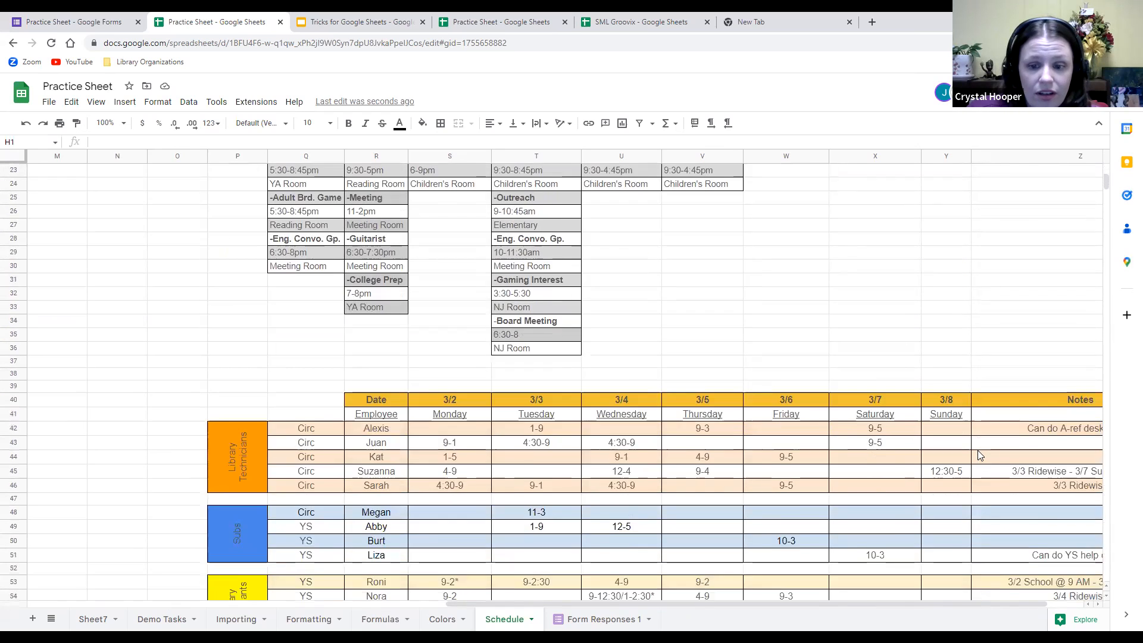
{"action": "scroll", "coordinate": [978, 460], "scroll_direction": "down", "scroll_amount": 3}
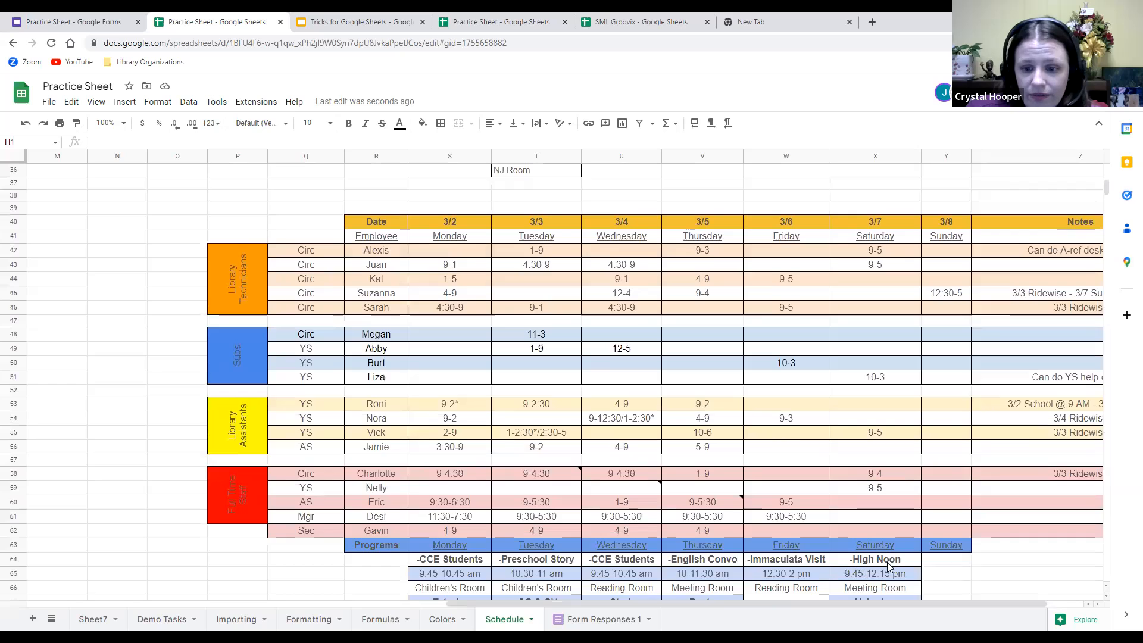
{"action": "left_click_drag", "start_coordinate": [890, 604], "coordinate": [932, 604]}
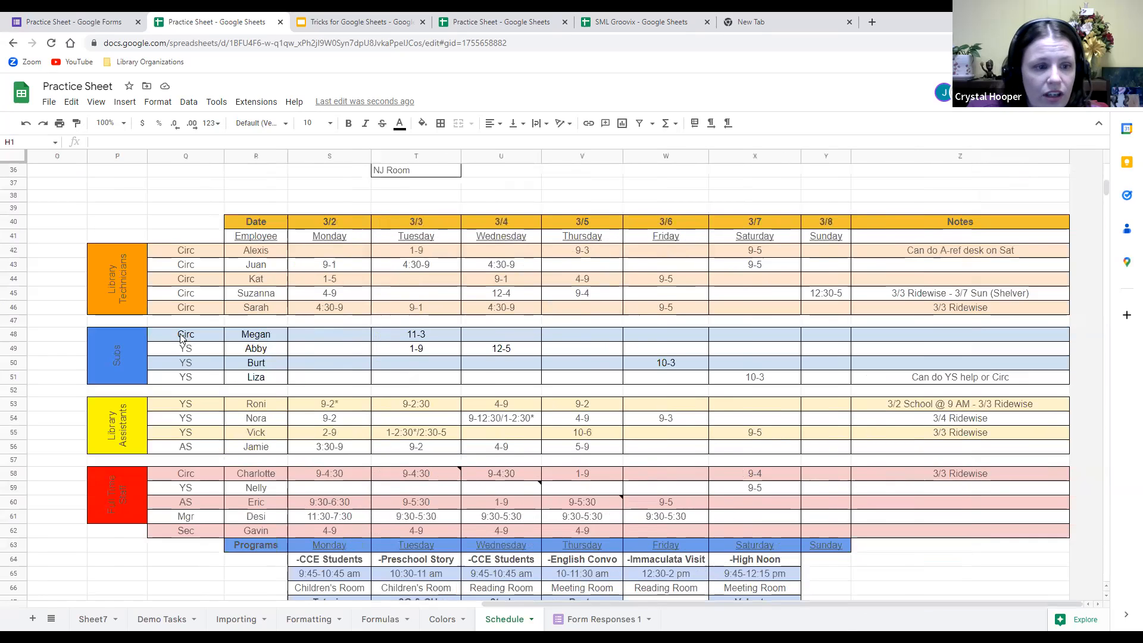
{"action": "left_click", "coordinate": [125, 278]}
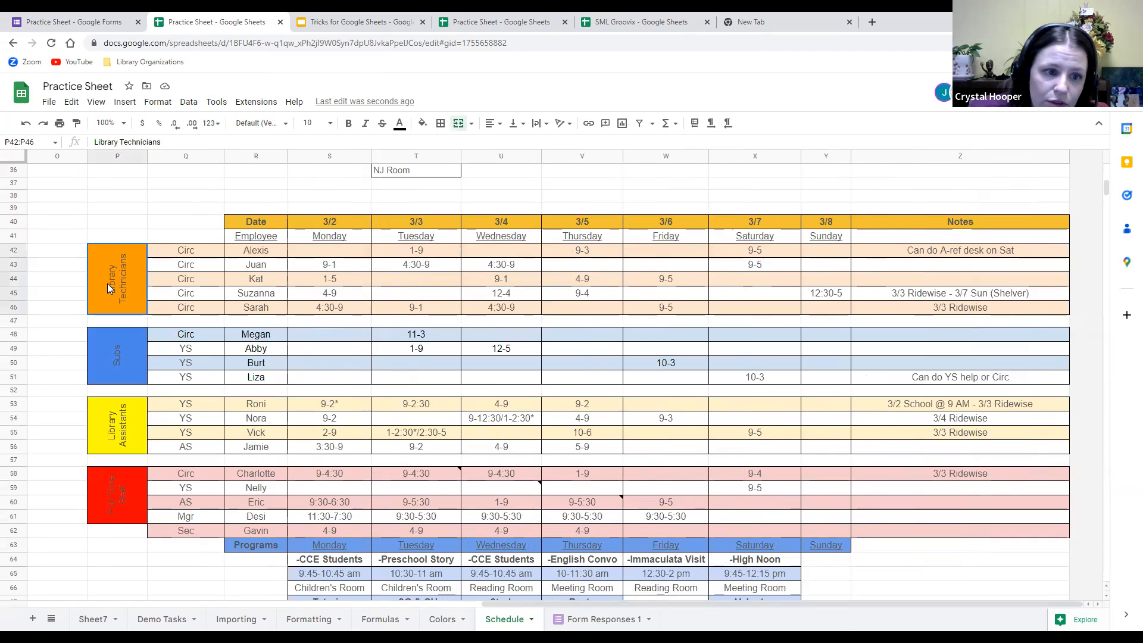
{"action": "left_click", "coordinate": [567, 130]}
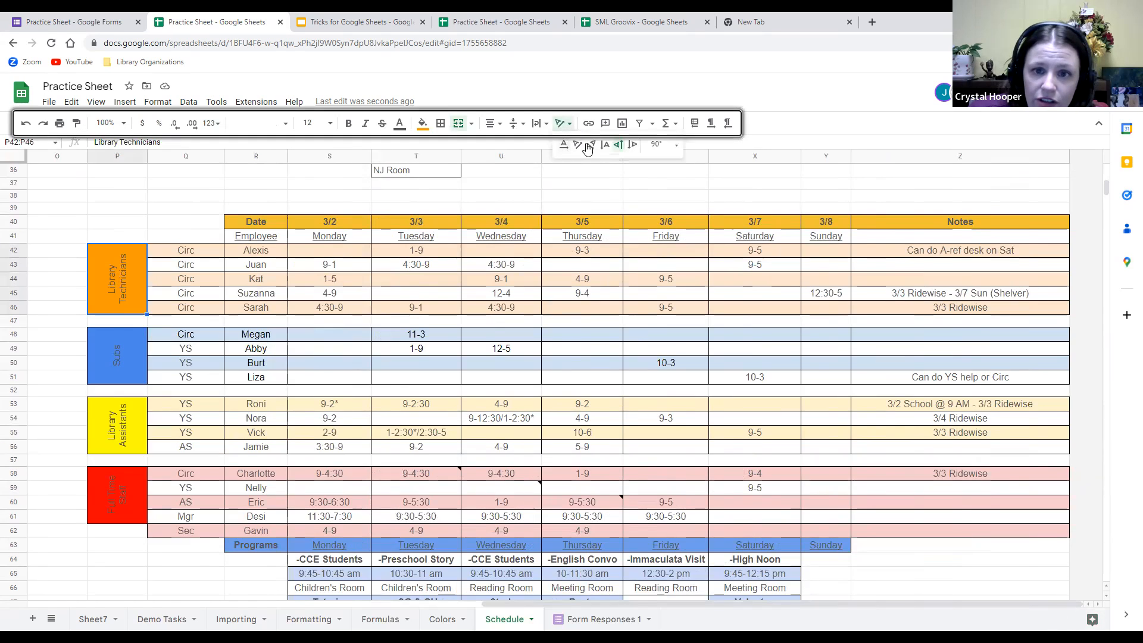
{"action": "left_click", "coordinate": [618, 150]}
{"action": "left_click", "coordinate": [675, 153]}
{"action": "left_click", "coordinate": [662, 193]}
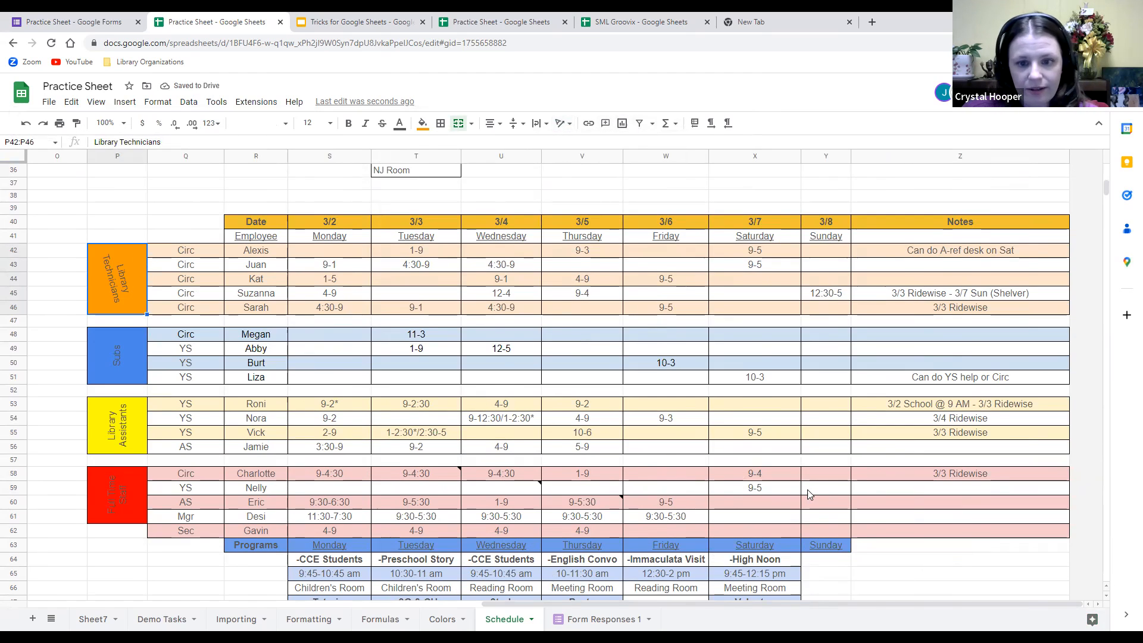
{"action": "scroll", "coordinate": [808, 493], "scroll_direction": "down", "scroll_amount": 1}
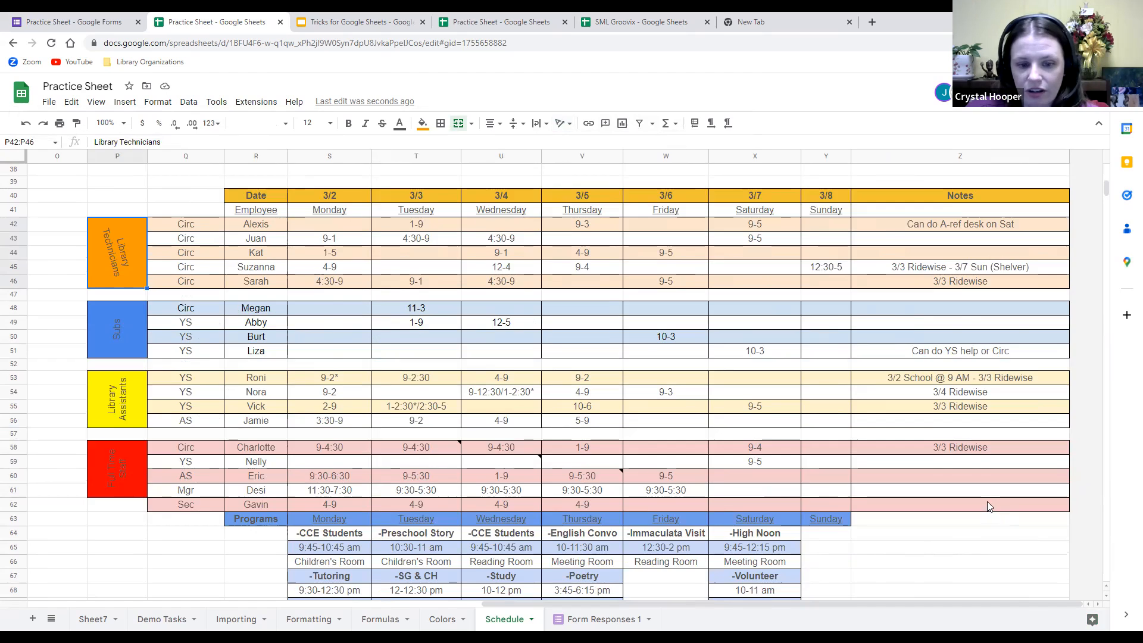
{"action": "scroll", "coordinate": [982, 505], "scroll_direction": "down", "scroll_amount": 6}
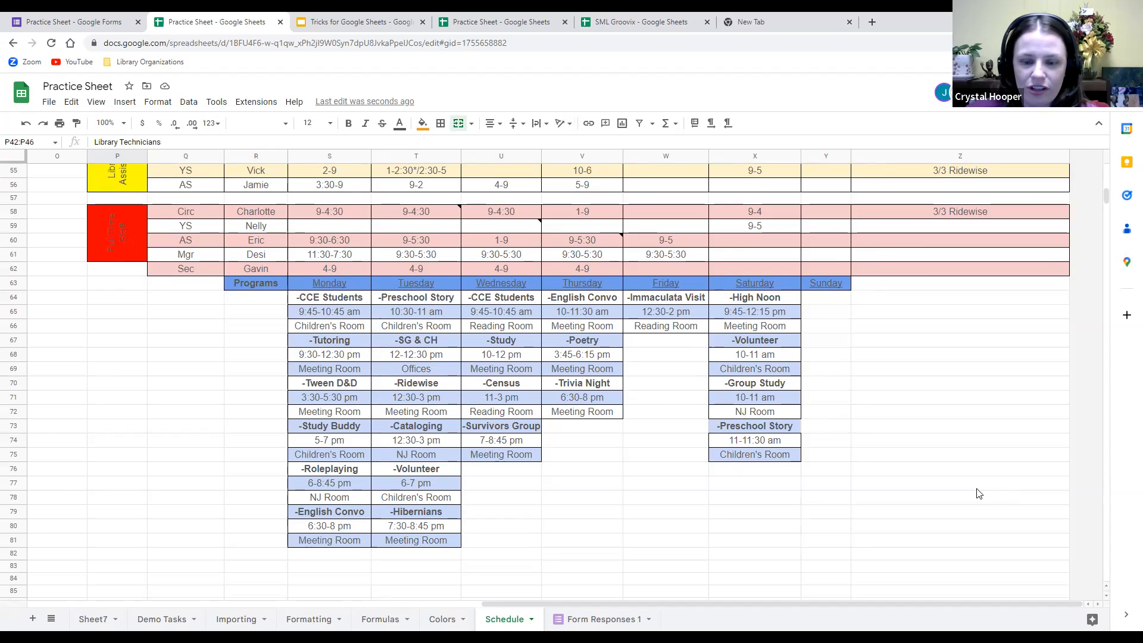
Switch to Form Responses 1 and open the Practice Sheet form editor via the link in H2.
{"action": "left_click", "coordinate": [613, 624]}
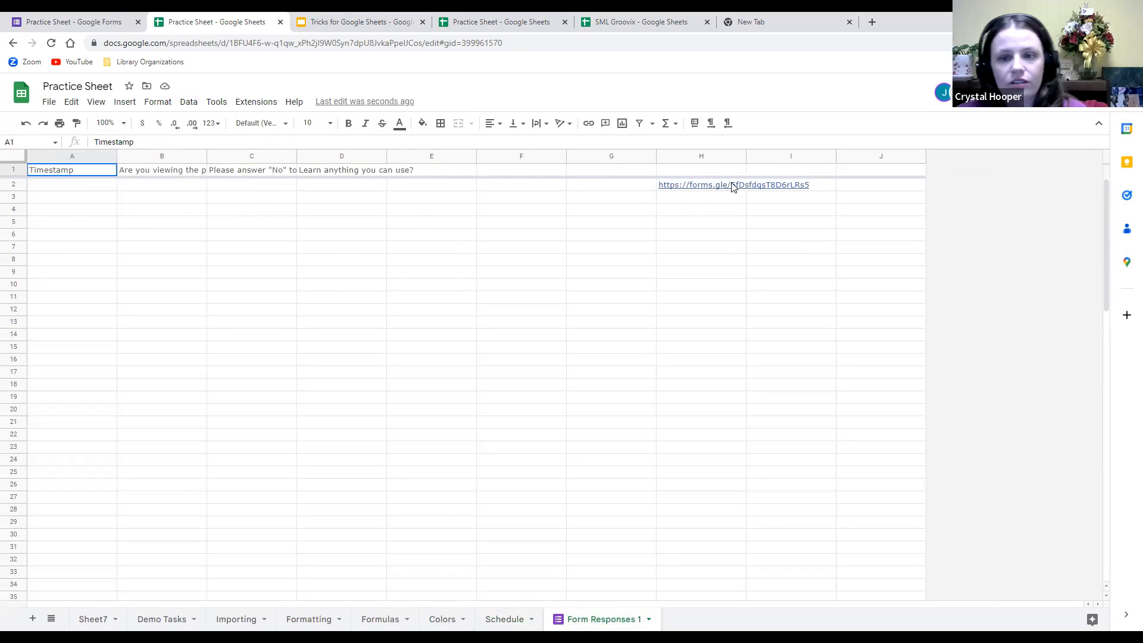
{"action": "left_click", "coordinate": [704, 188]}
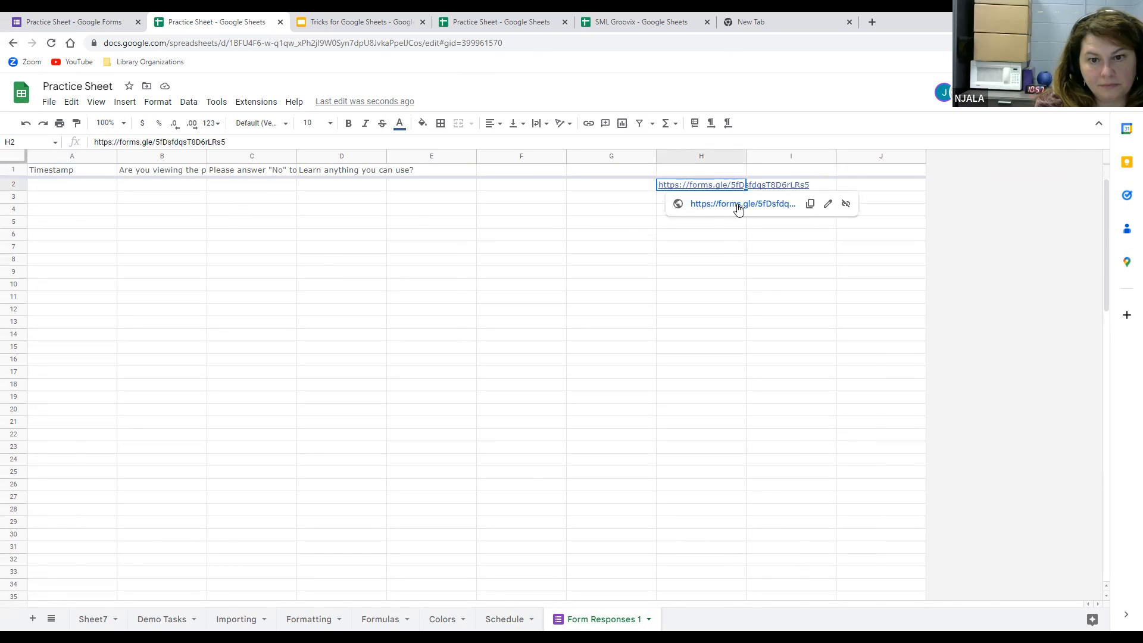
{"action": "left_click", "coordinate": [74, 22]}
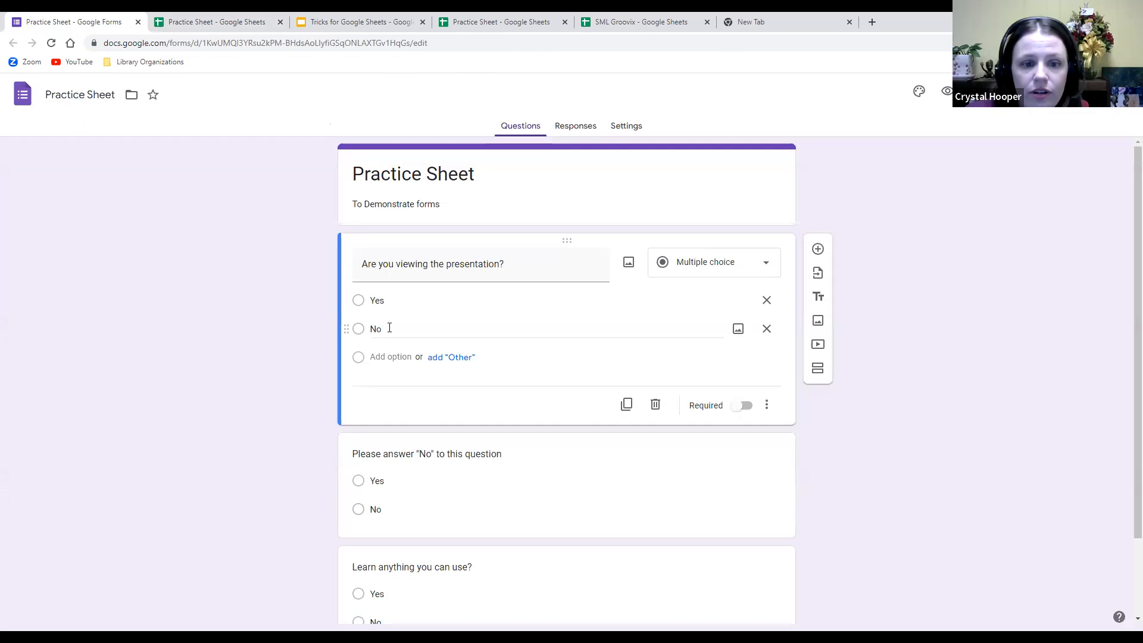
Review the form's three Yes/No questions in the editor.
{"action": "left_click", "coordinate": [364, 303]}
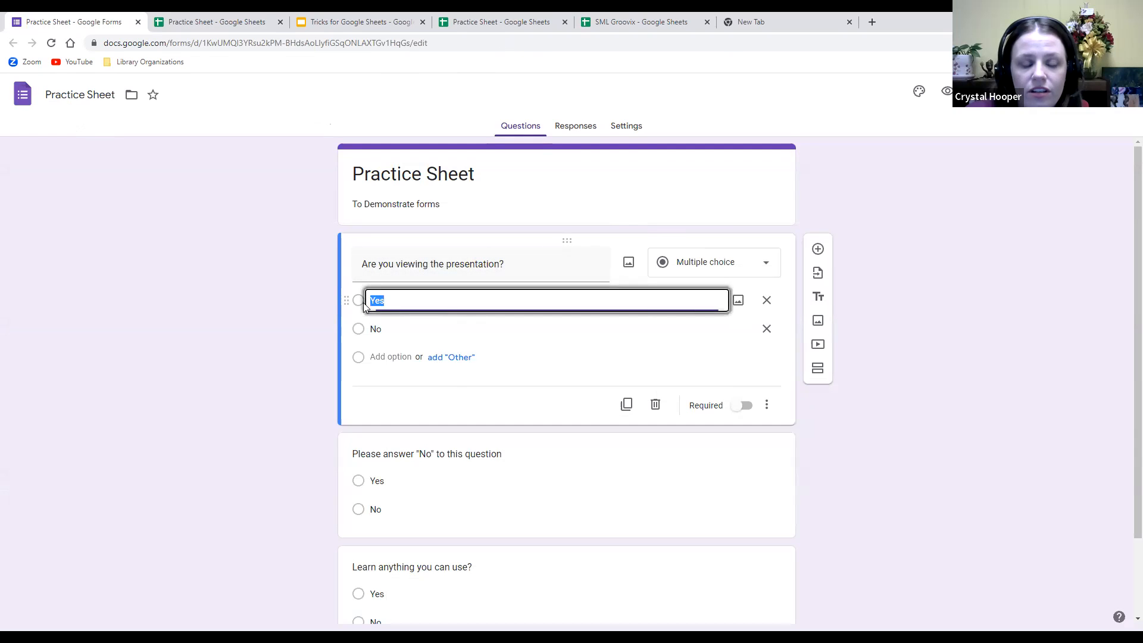
{"action": "scroll", "coordinate": [363, 303], "scroll_direction": "down", "scroll_amount": 2}
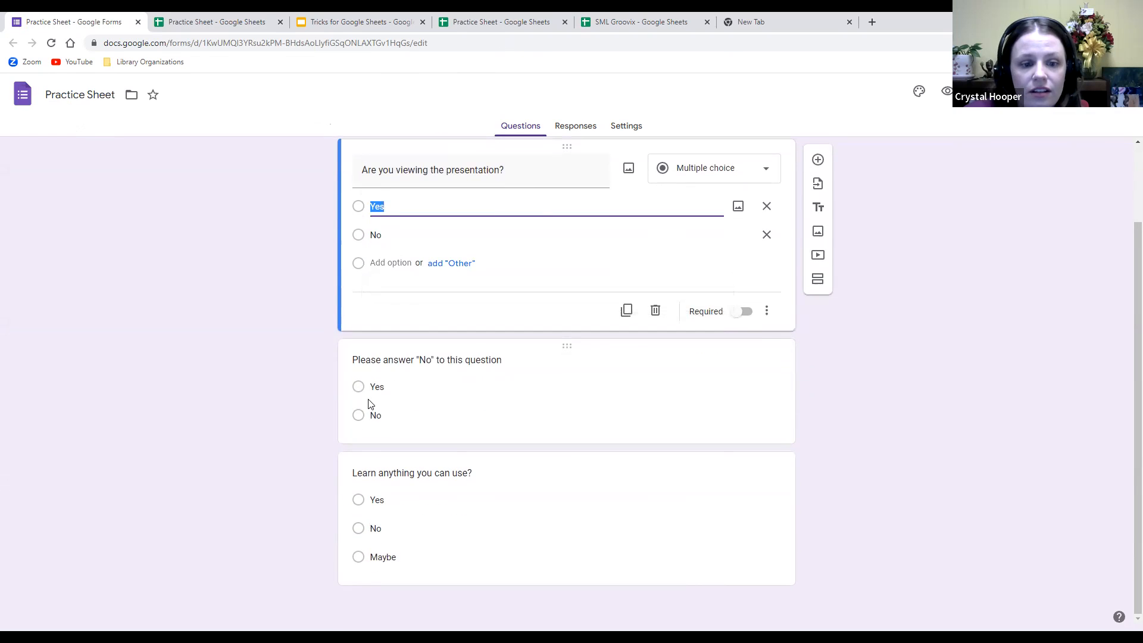
{"action": "left_click", "coordinate": [370, 416]}
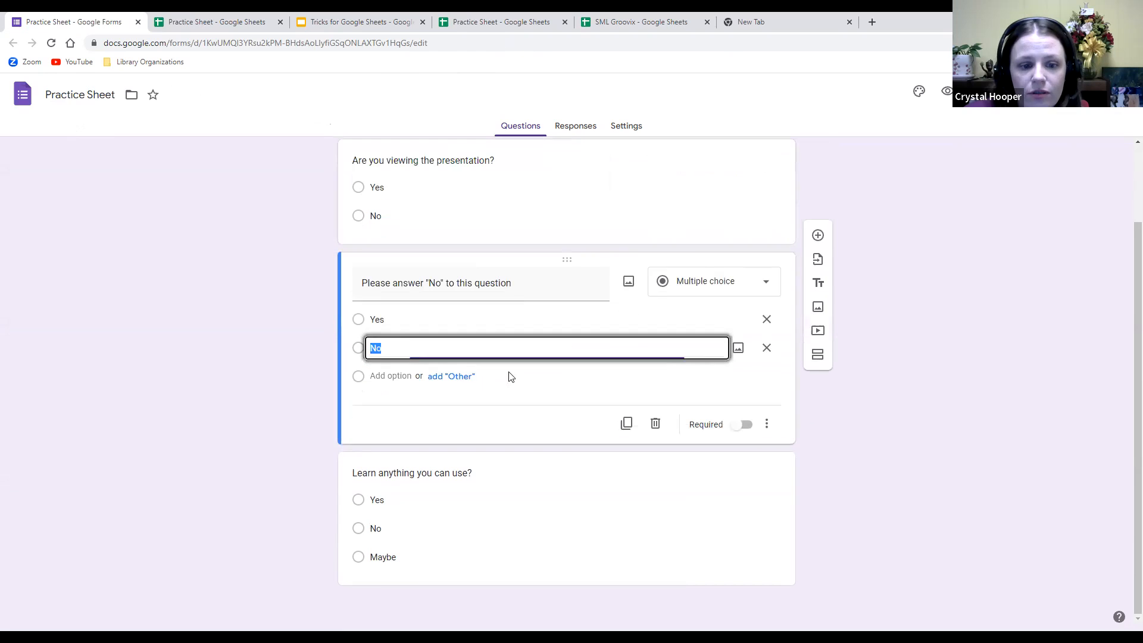
{"action": "left_click", "coordinate": [369, 500]}
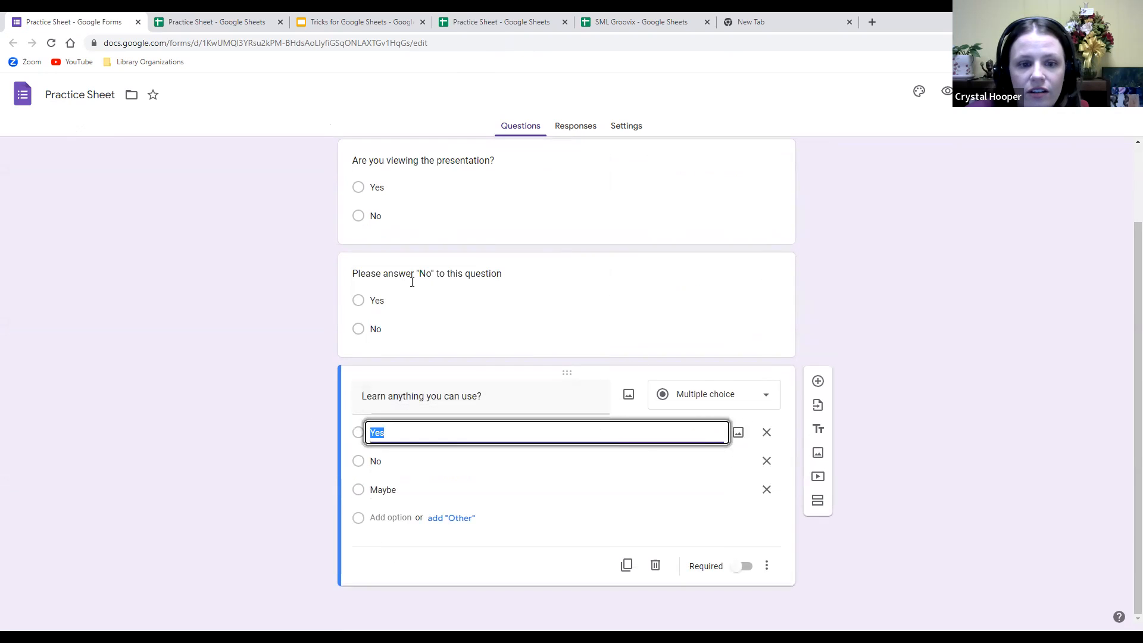
{"action": "scroll", "coordinate": [650, 209], "scroll_direction": "up", "scroll_amount": 2}
Preview the form, answer Yes, No, Yes, submit it and close the response tab.
{"action": "left_click", "coordinate": [945, 92]}
{"action": "left_click", "coordinate": [402, 235]}
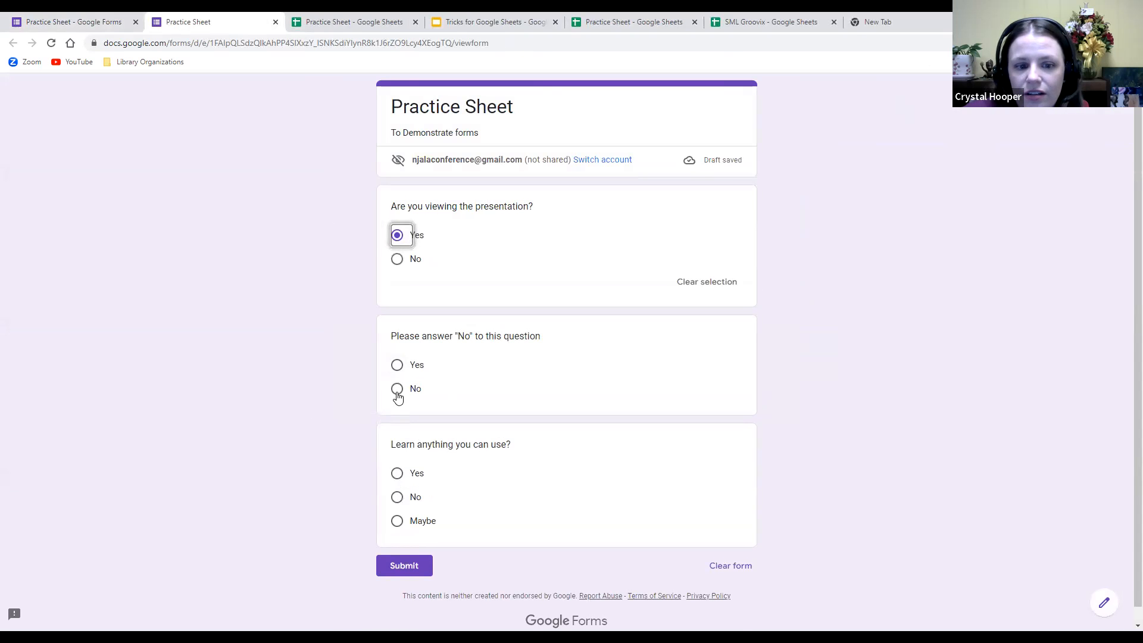
{"action": "left_click", "coordinate": [396, 388]}
{"action": "left_click", "coordinate": [396, 495]}
{"action": "left_click", "coordinate": [644, 414]}
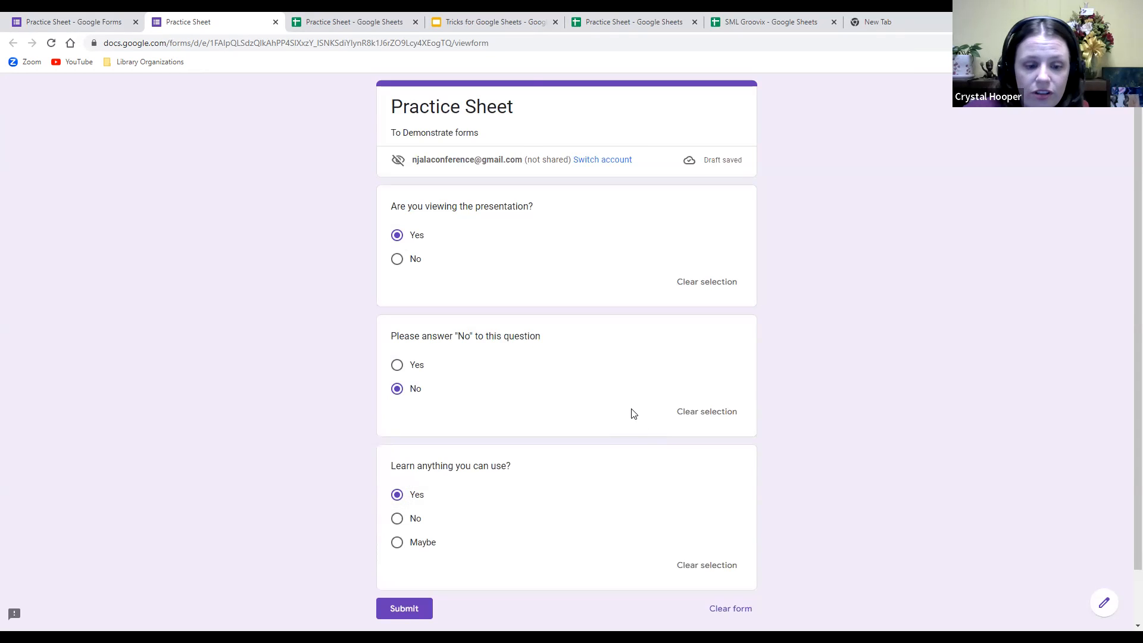
{"action": "left_click", "coordinate": [392, 620]}
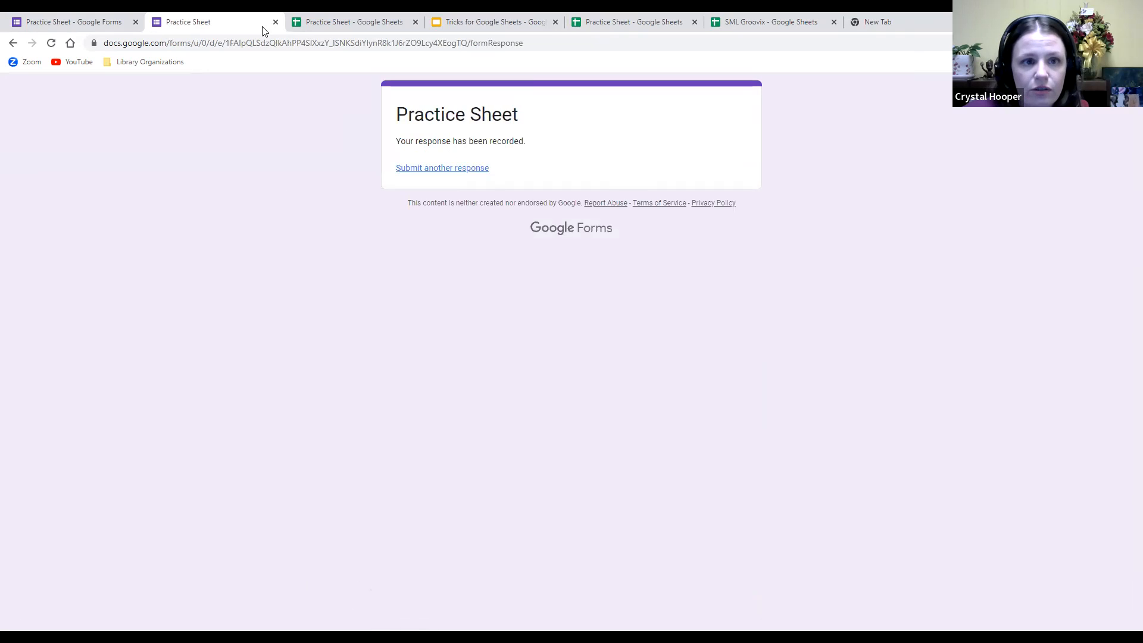
{"action": "left_click", "coordinate": [275, 22]}
Inspect the new response's timestamp in A2 and the first question header in B1.
{"action": "left_click", "coordinate": [177, 24]}
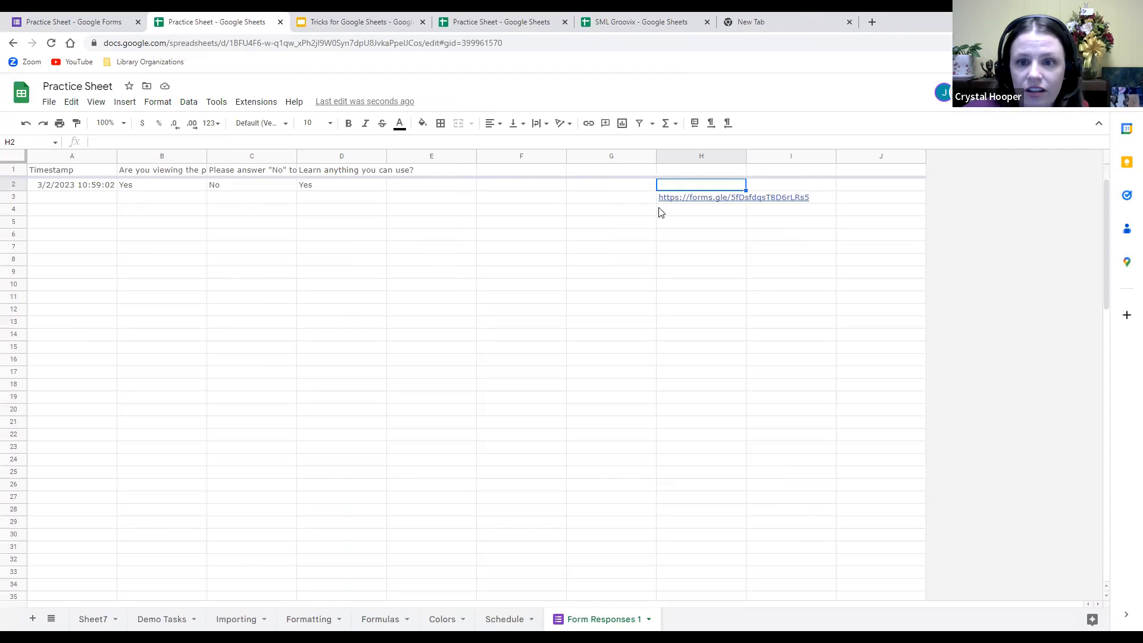
{"action": "left_click", "coordinate": [72, 187]}
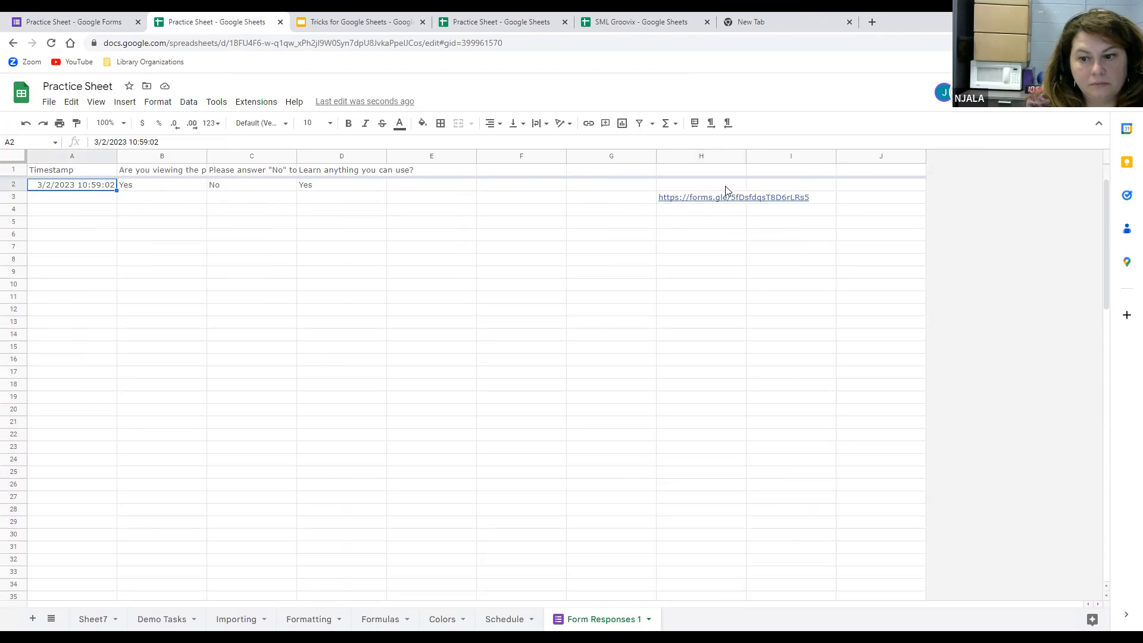
{"action": "mouse_move", "coordinate": [717, 200]}
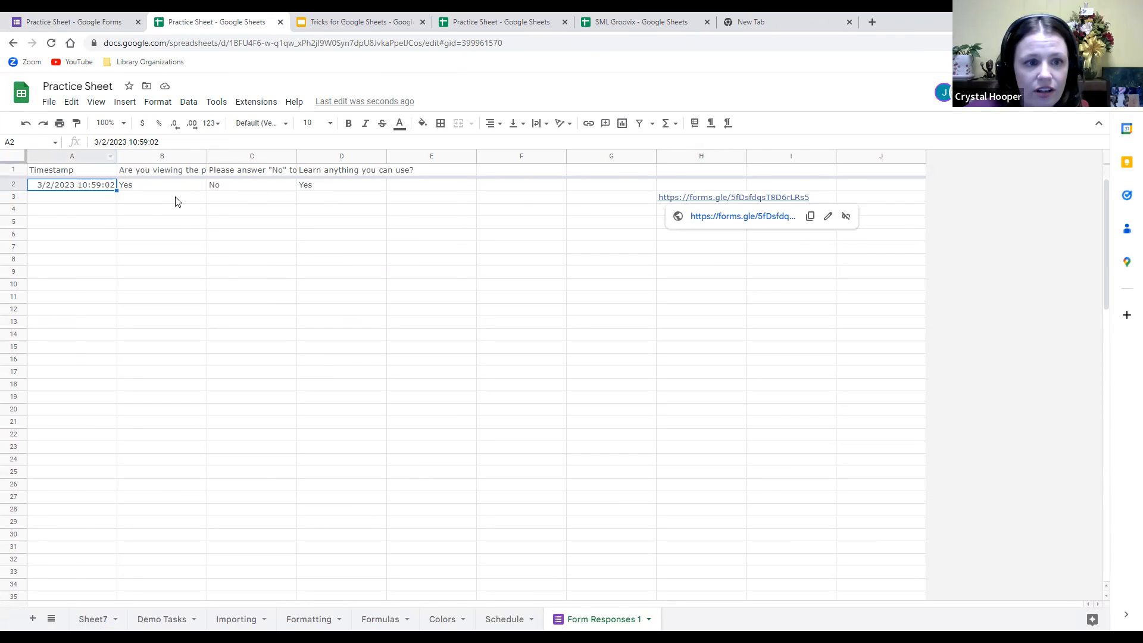
{"action": "left_click", "coordinate": [250, 220]}
{"action": "left_click", "coordinate": [161, 171]}
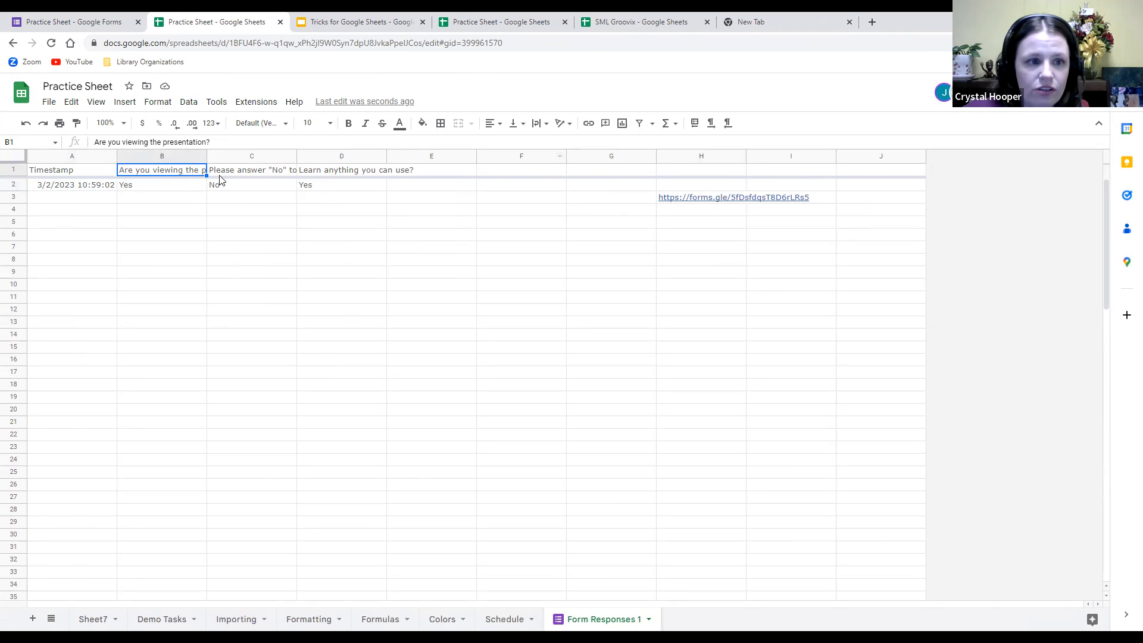
{"action": "left_click", "coordinate": [495, 250]}
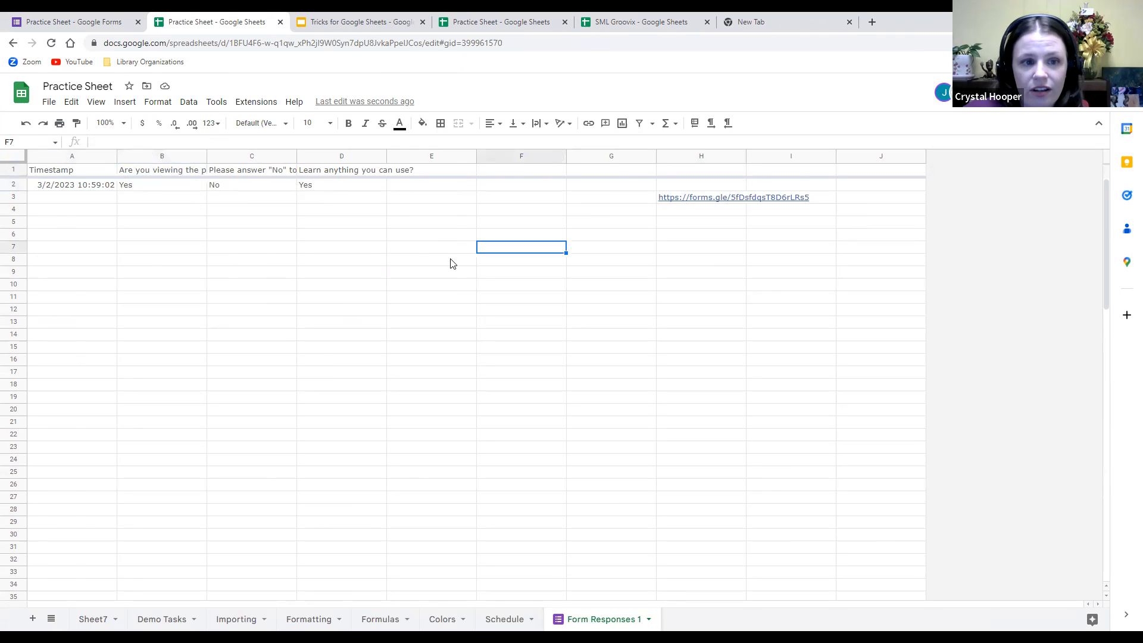
Move on to the Colors sheet.
{"action": "scroll", "coordinate": [455, 298], "scroll_direction": "down", "scroll_amount": 5}
{"action": "scroll", "coordinate": [425, 296], "scroll_direction": "up", "scroll_amount": 5}
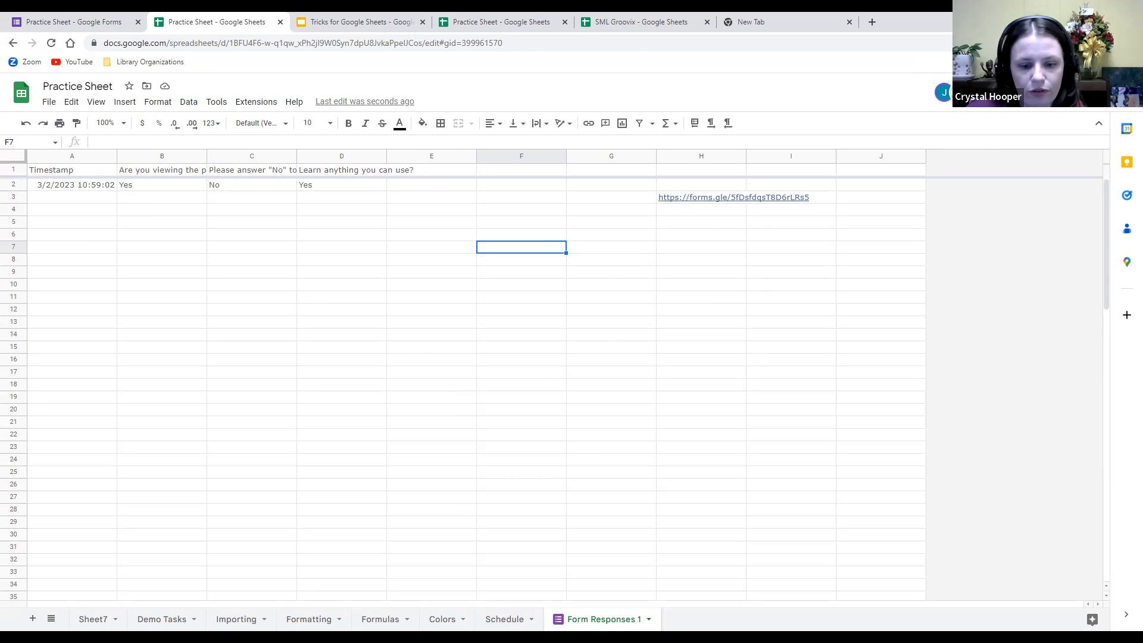
{"action": "left_click", "coordinate": [441, 619]}
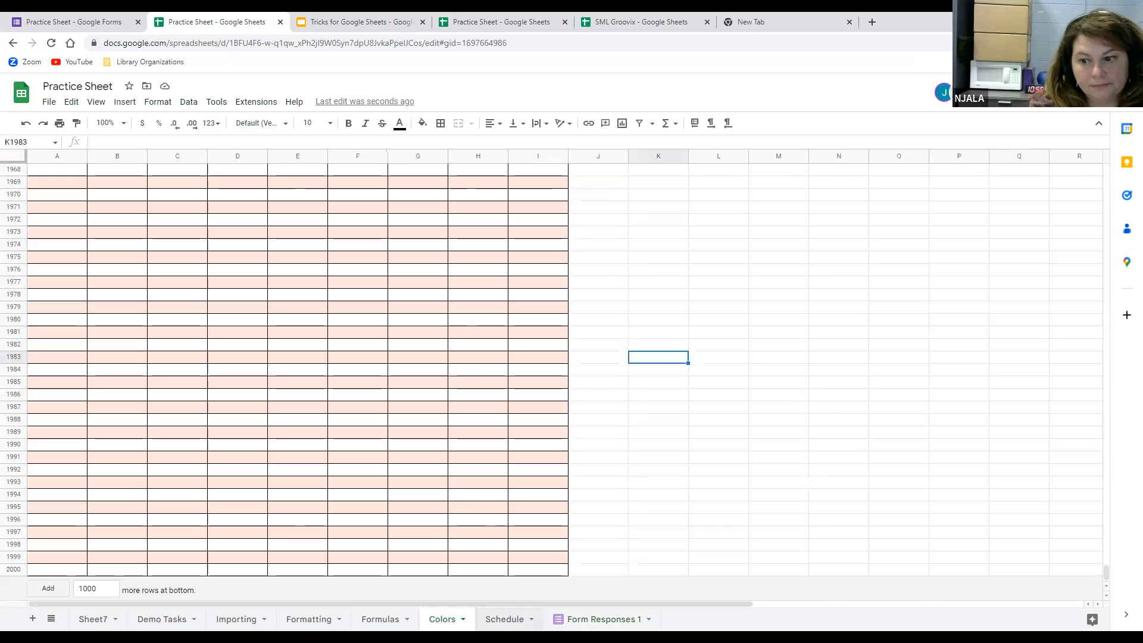
{"action": "key", "text": "ctrl+Page_Down"}
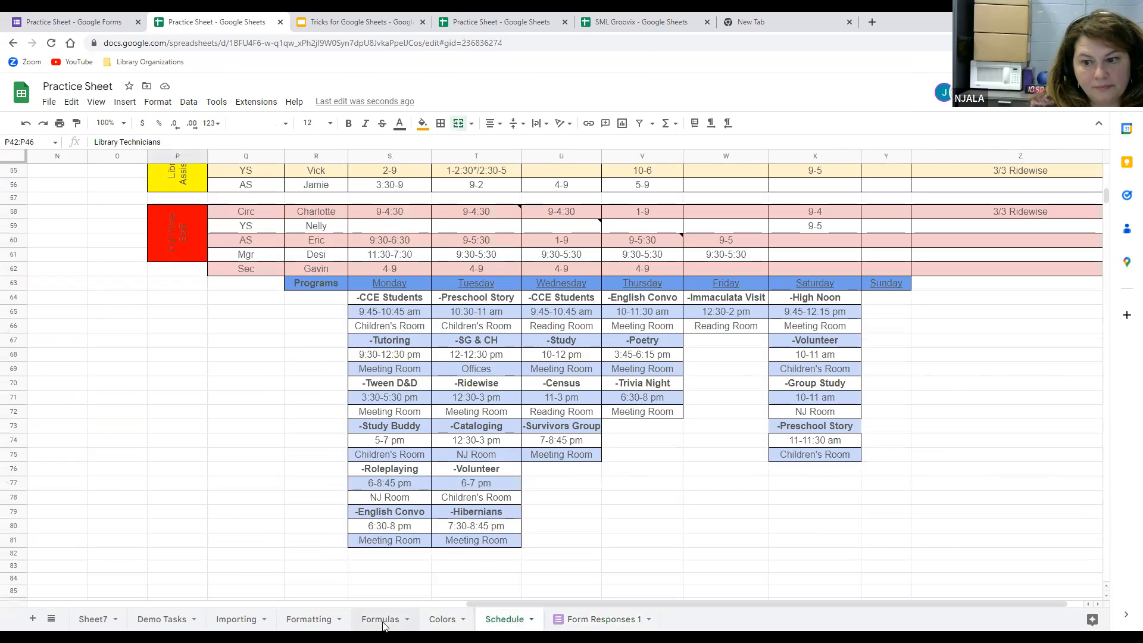
{"action": "left_click", "coordinate": [381, 620]}
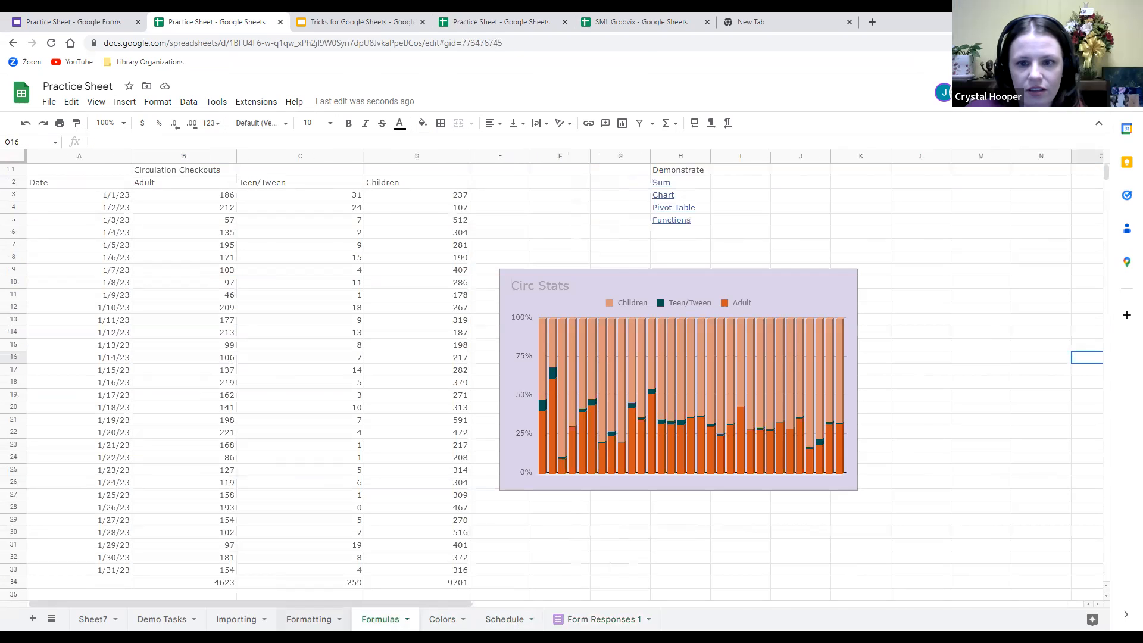
{"action": "left_click", "coordinate": [309, 619]}
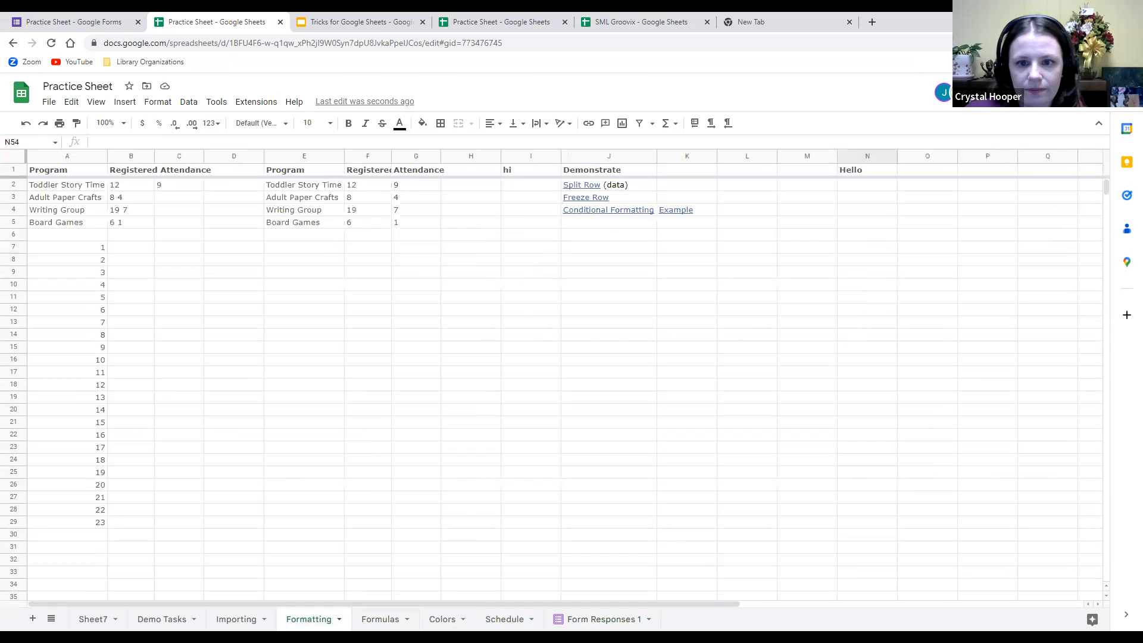
{"action": "left_click", "coordinate": [679, 216]}
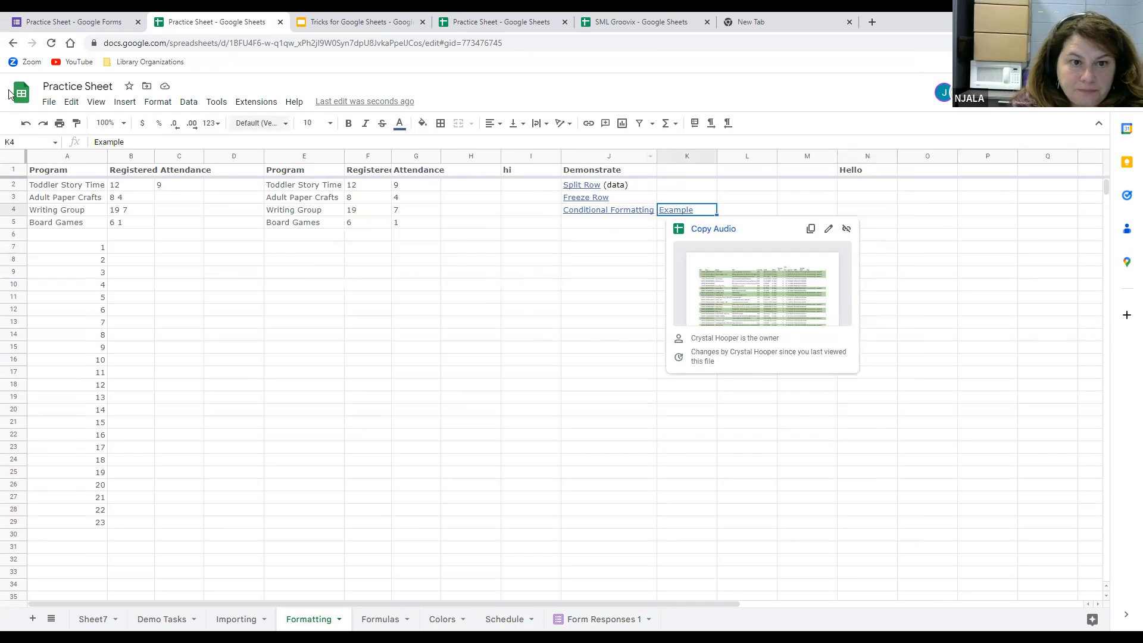
{"action": "key", "text": "alt+f"}
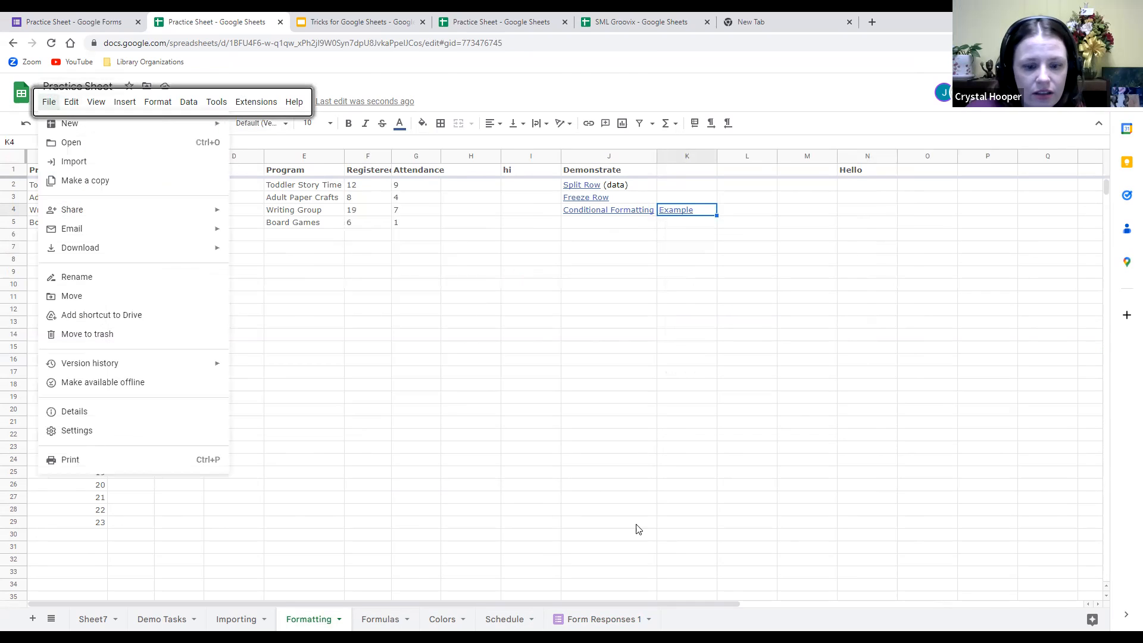
{"action": "left_click", "coordinate": [530, 447]}
{"action": "left_click", "coordinate": [442, 620]}
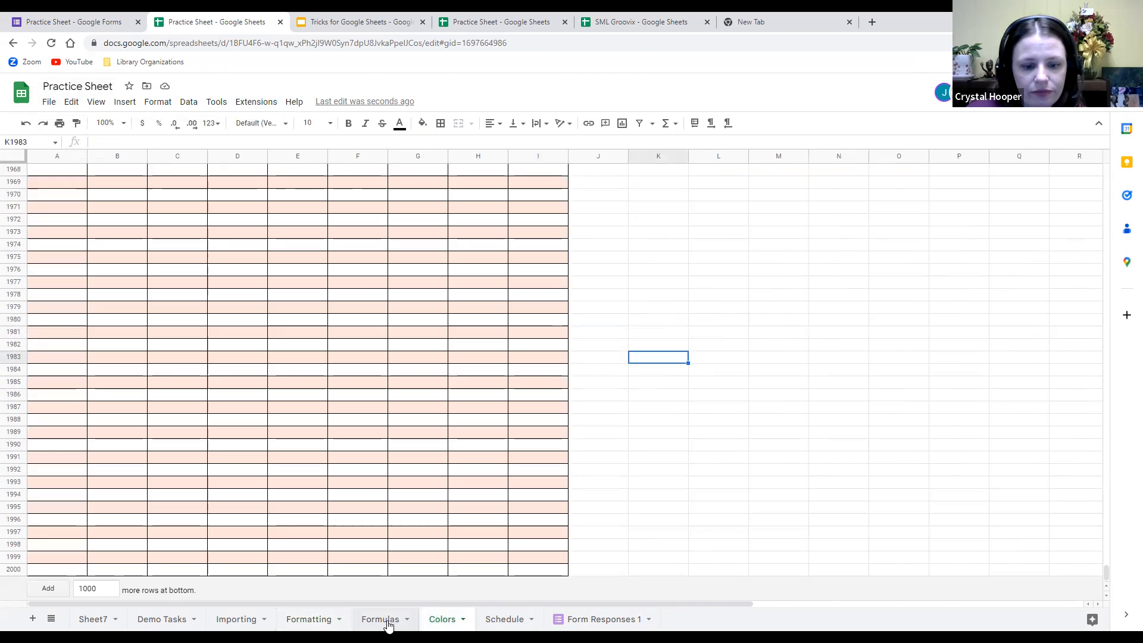
{"action": "left_click", "coordinate": [378, 621]}
Select the Circ Stats chart and look through its options menus.
{"action": "left_click", "coordinate": [655, 350]}
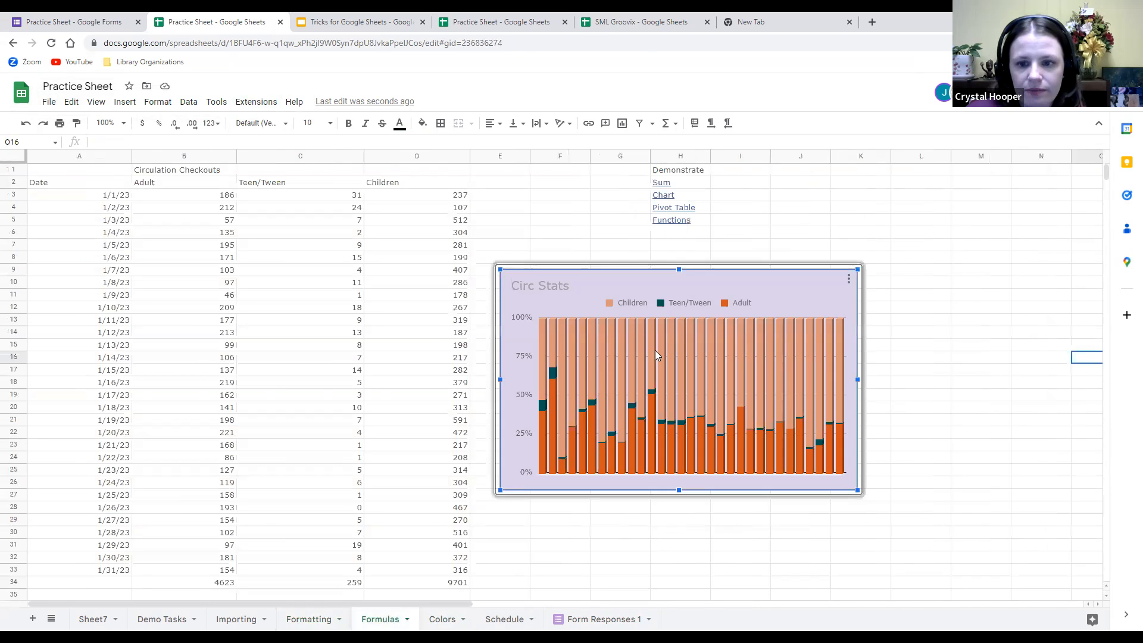
{"action": "left_click", "coordinate": [849, 280]}
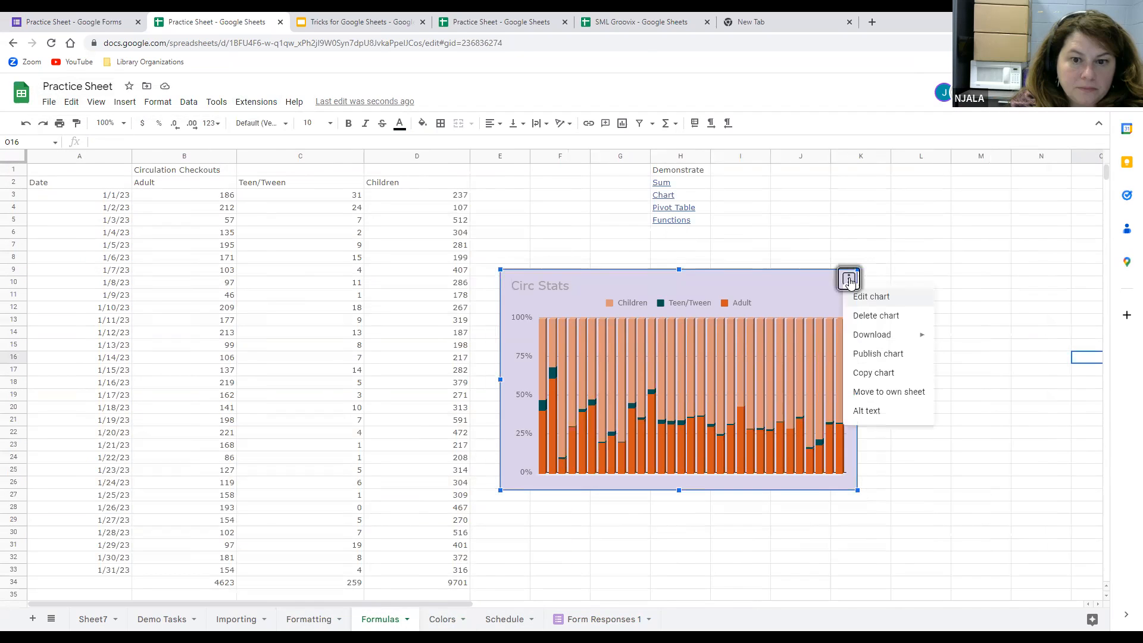
{"action": "mouse_move", "coordinate": [884, 334]}
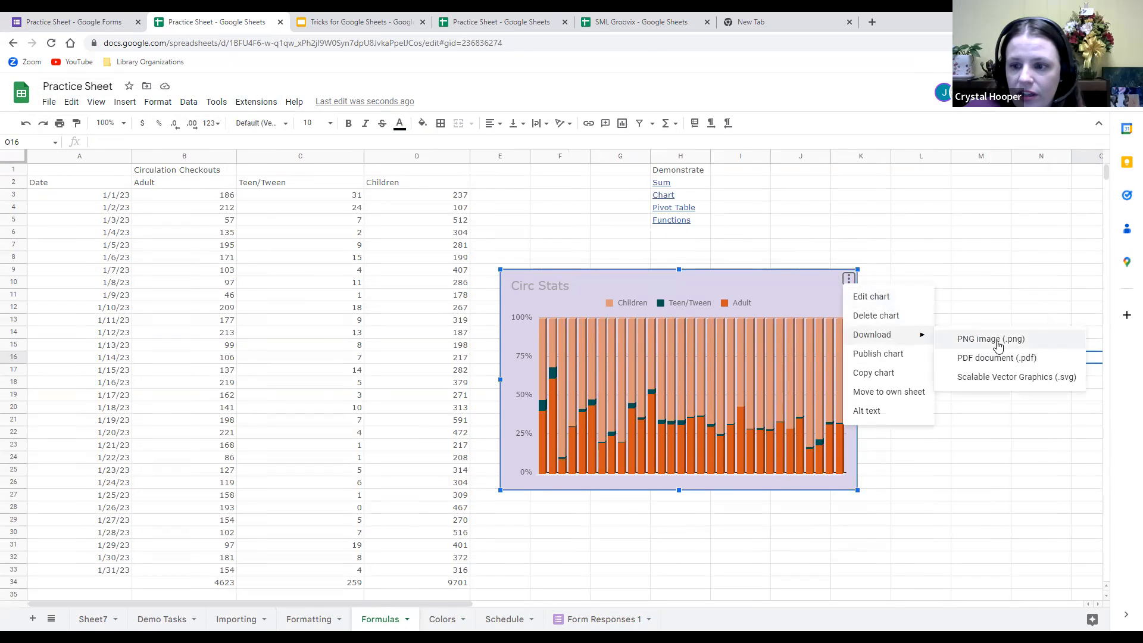
{"action": "right_click", "coordinate": [708, 357]}
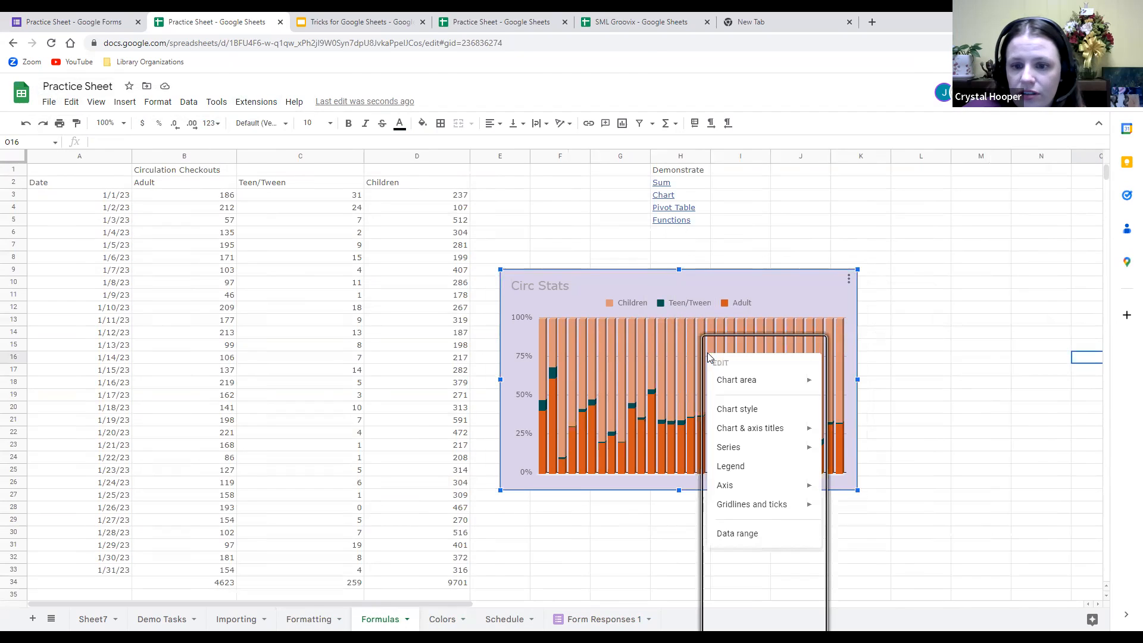
{"action": "right_click", "coordinate": [752, 290]}
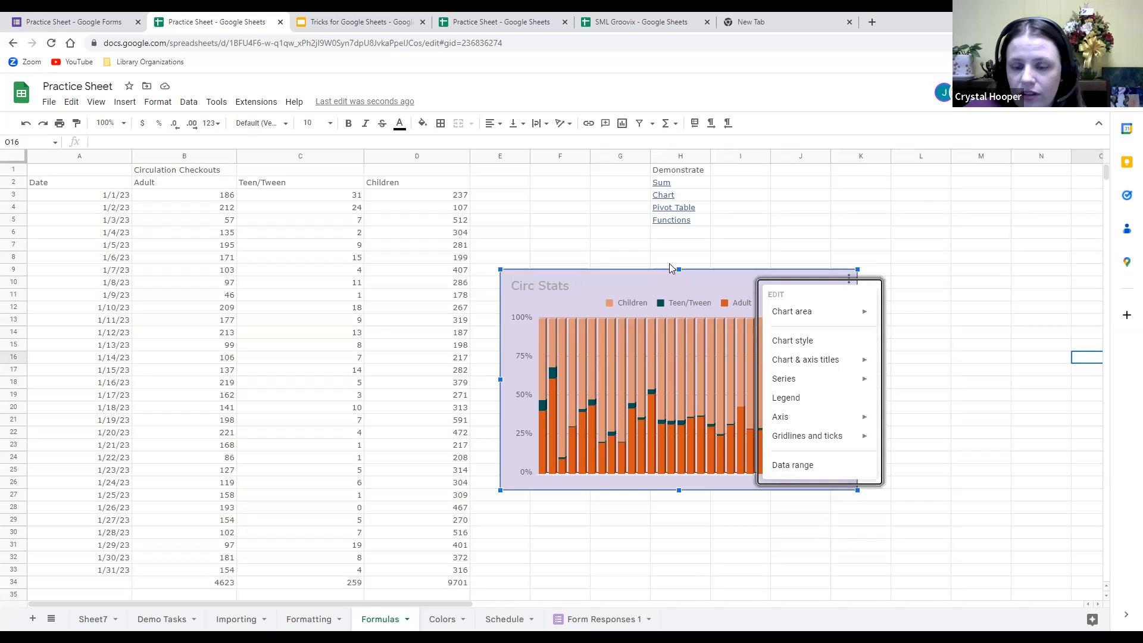
{"action": "left_click", "coordinate": [920, 196]}
Copy the Circ Stats chart and paste a duplicate at cell M9 beside it.
{"action": "left_click", "coordinate": [683, 285]}
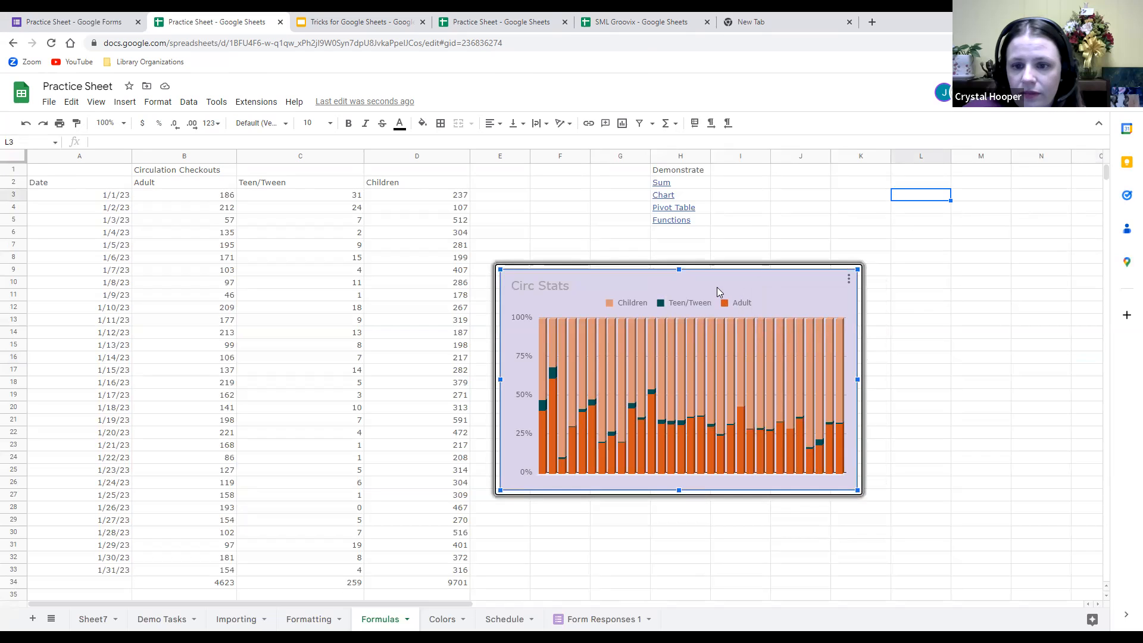
{"action": "key", "text": "Escape"}
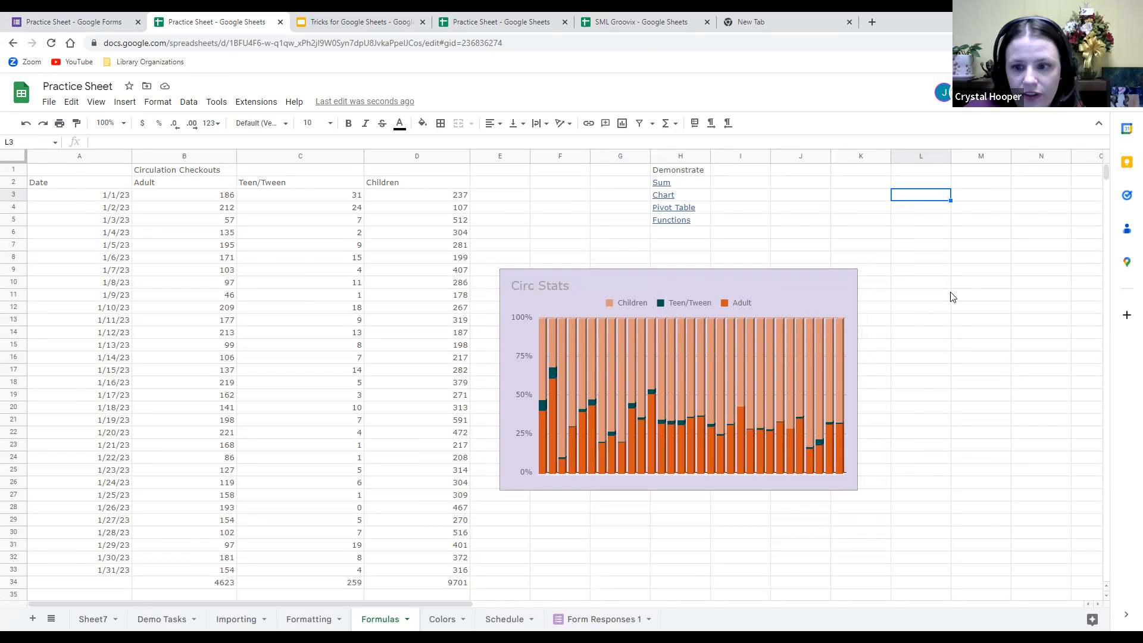
{"action": "left_click", "coordinate": [967, 277]}
{"action": "key", "text": "ctrl+v"}
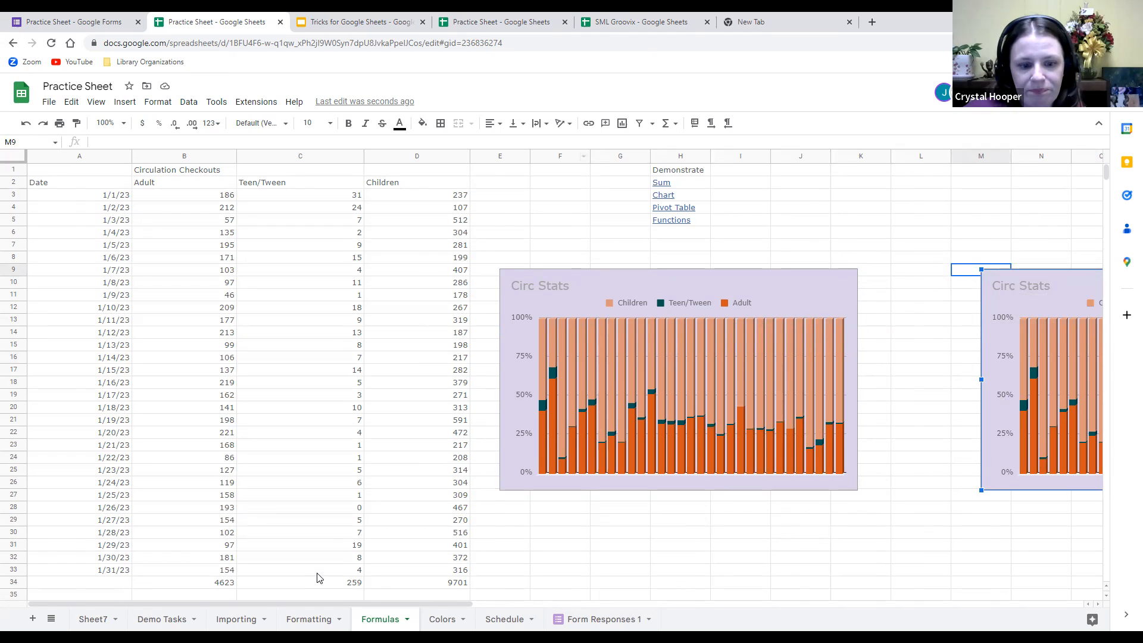
{"action": "left_click", "coordinate": [308, 619]}
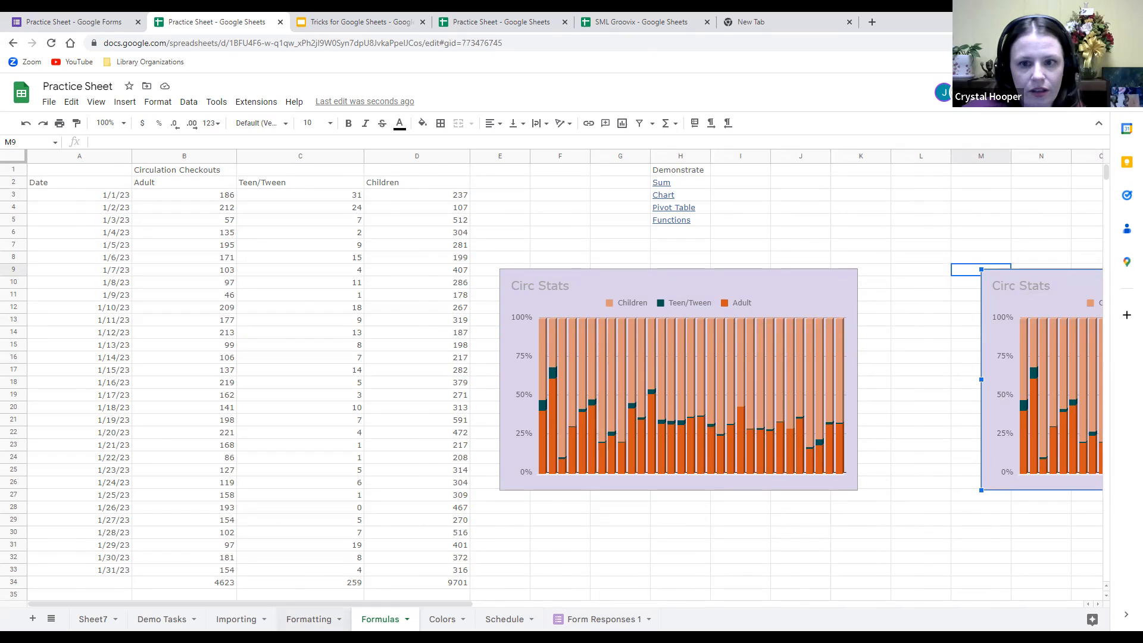
Follow the Copy Audio link in K4 and scroll through its flagged rows.
{"action": "left_click", "coordinate": [673, 212]}
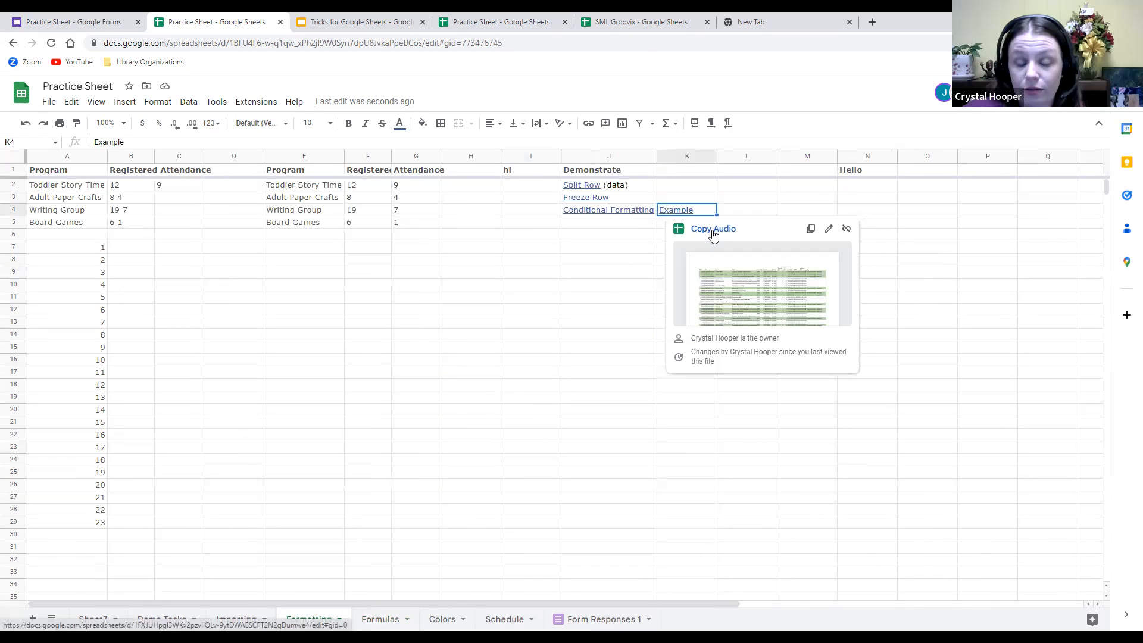
{"action": "left_click", "coordinate": [712, 230]}
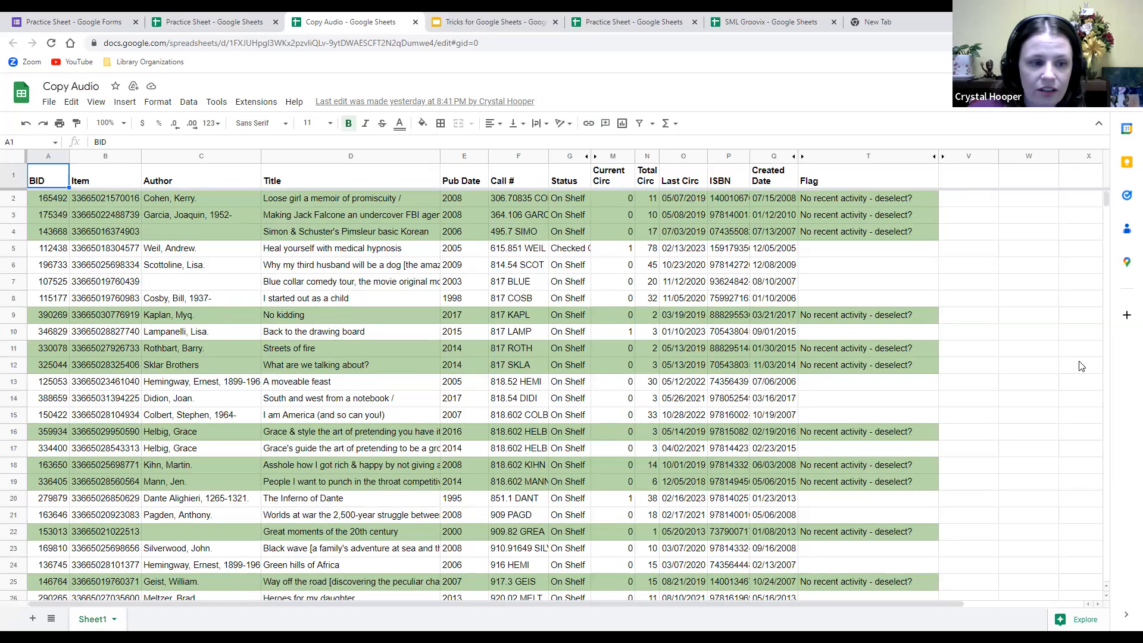
{"action": "scroll", "coordinate": [1012, 382], "scroll_direction": "down", "scroll_amount": 4}
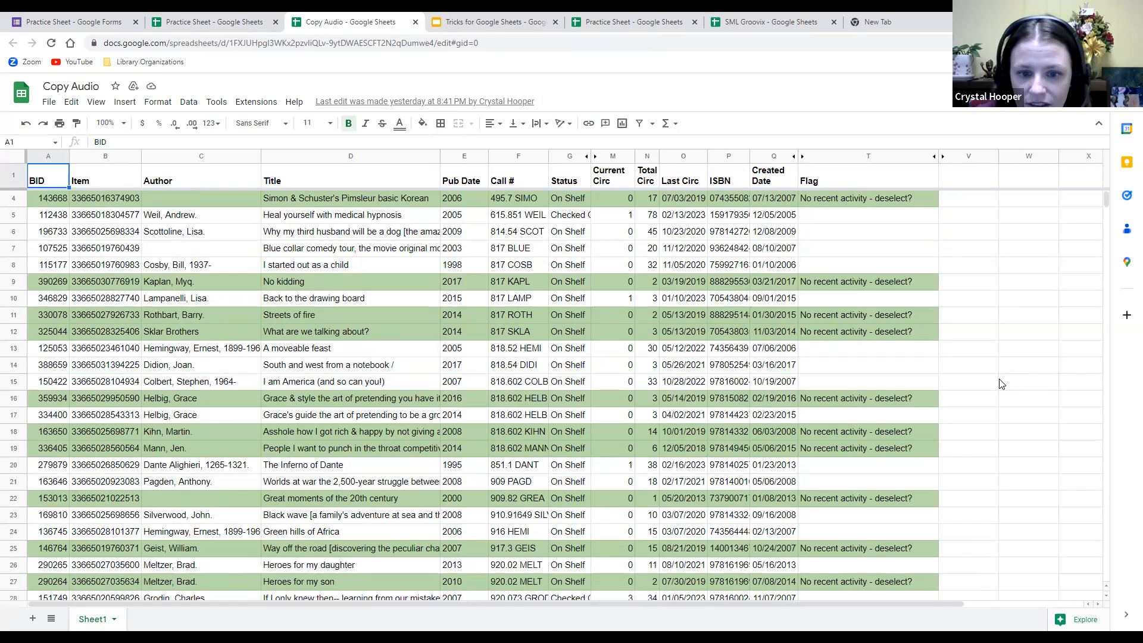
{"action": "scroll", "coordinate": [927, 400], "scroll_direction": "down", "scroll_amount": 13}
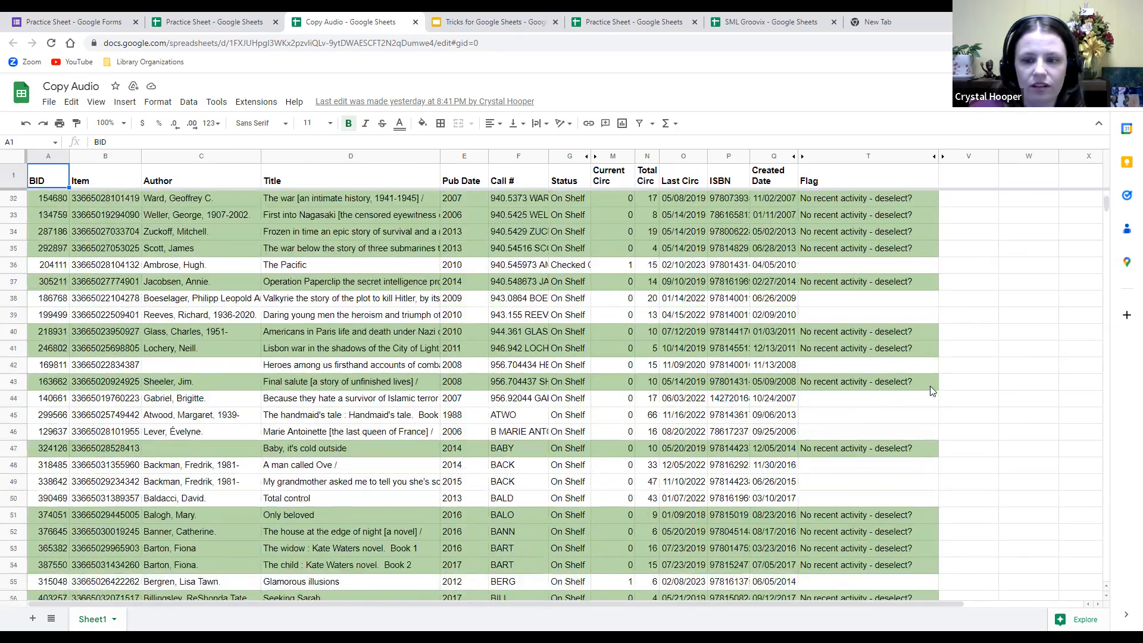
{"action": "scroll", "coordinate": [880, 384], "scroll_direction": "down", "scroll_amount": 18}
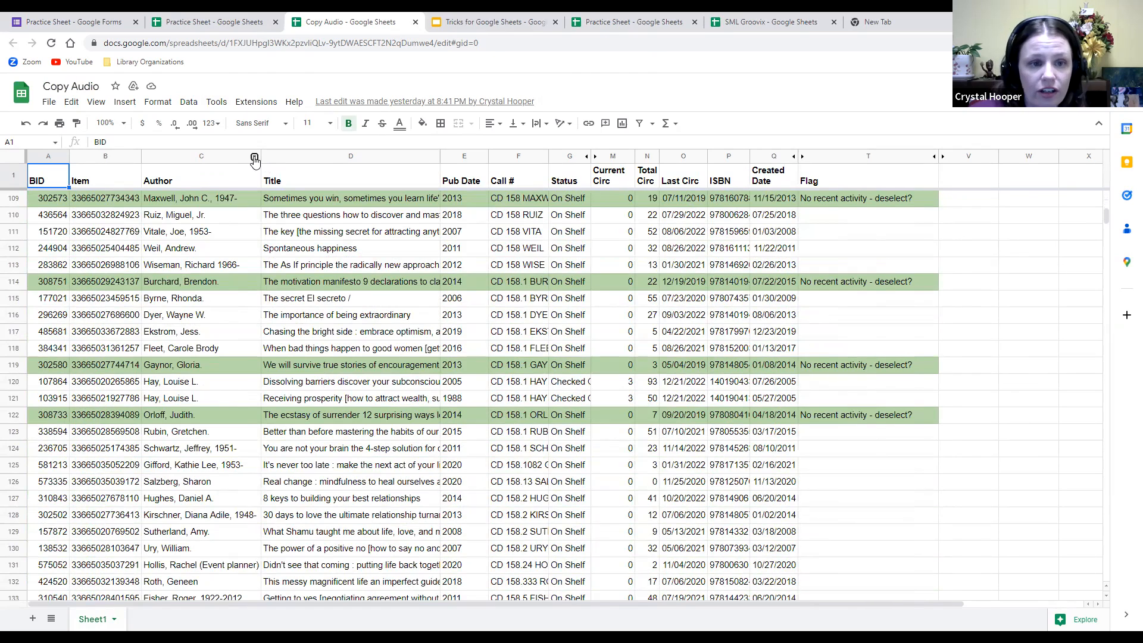
Sort the whole sheet A to Z by the Author column C, then return to the top.
{"action": "right_click", "coordinate": [251, 158]}
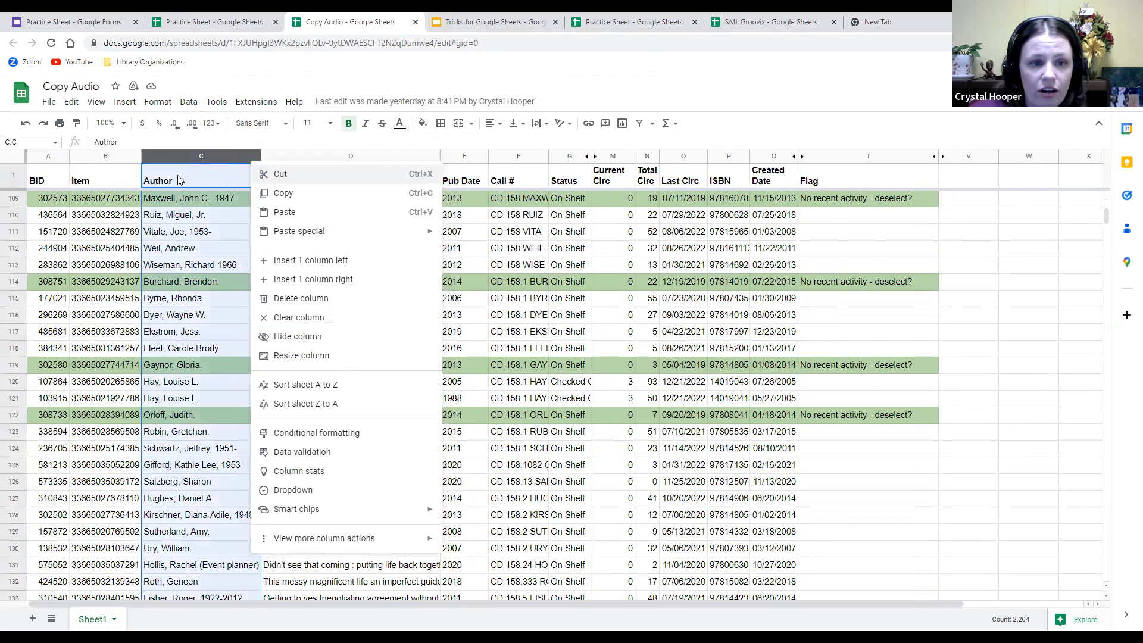
{"action": "left_click", "coordinate": [296, 384]}
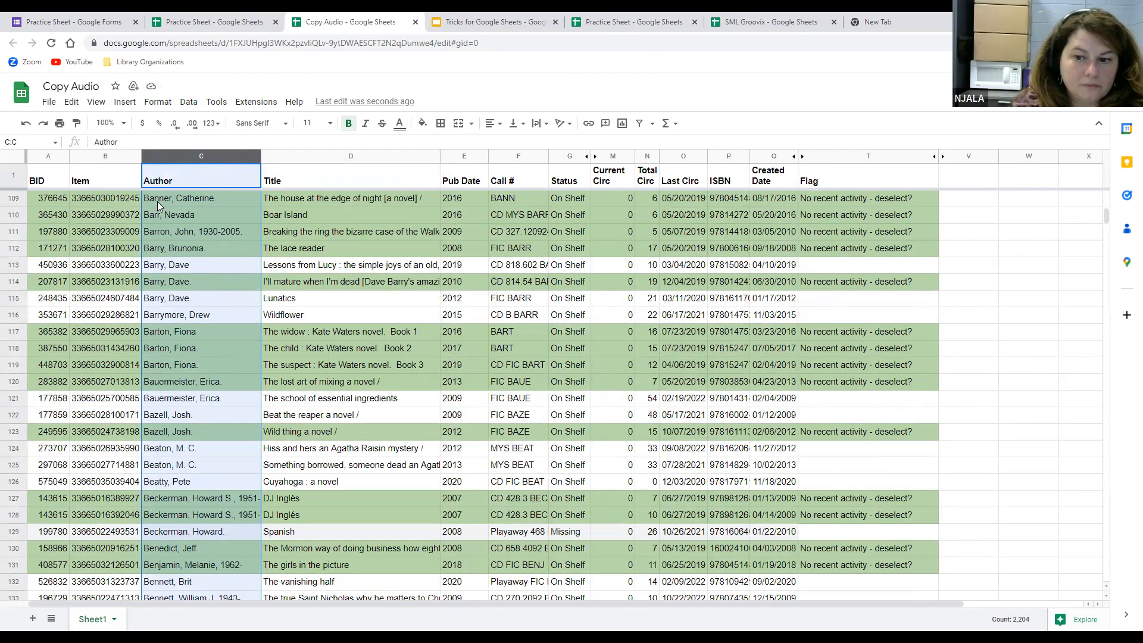
{"action": "scroll", "coordinate": [181, 241], "scroll_direction": "up", "scroll_amount": 1}
{"action": "scroll", "coordinate": [182, 241], "scroll_direction": "up", "scroll_amount": 20}
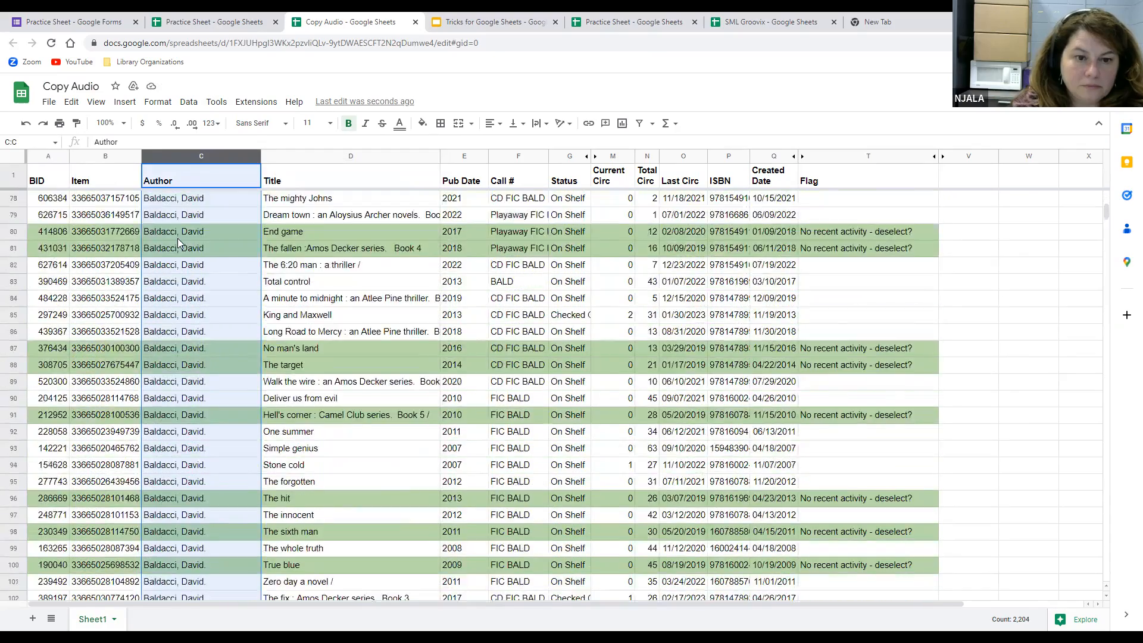
{"action": "scroll", "coordinate": [178, 250], "scroll_direction": "up", "scroll_amount": 16}
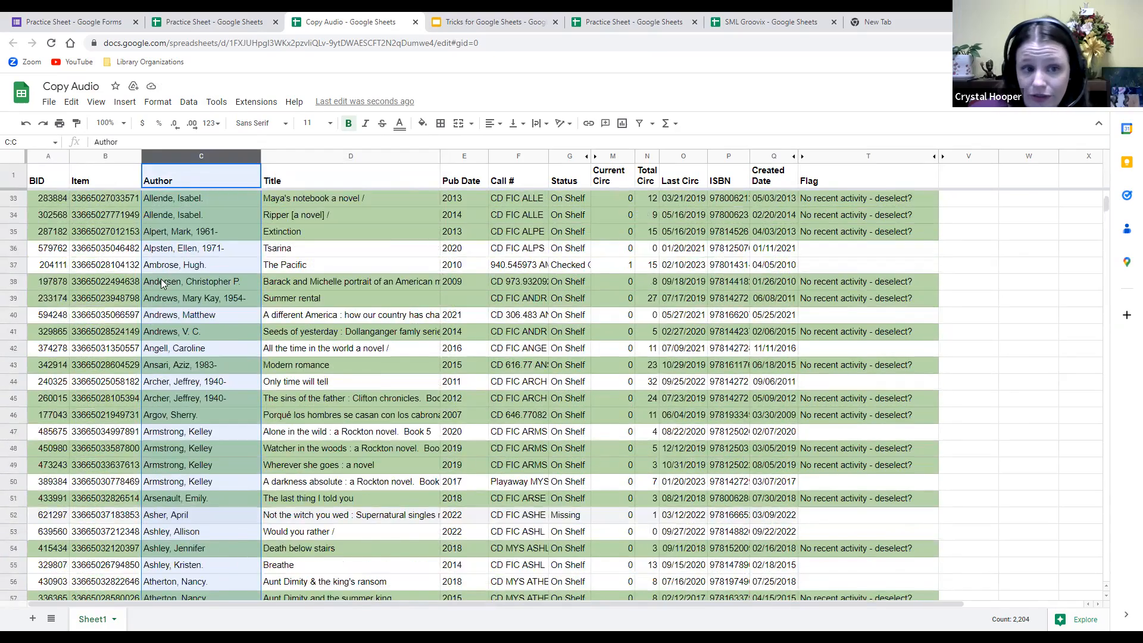
{"action": "scroll", "coordinate": [179, 265], "scroll_direction": "up", "scroll_amount": 2}
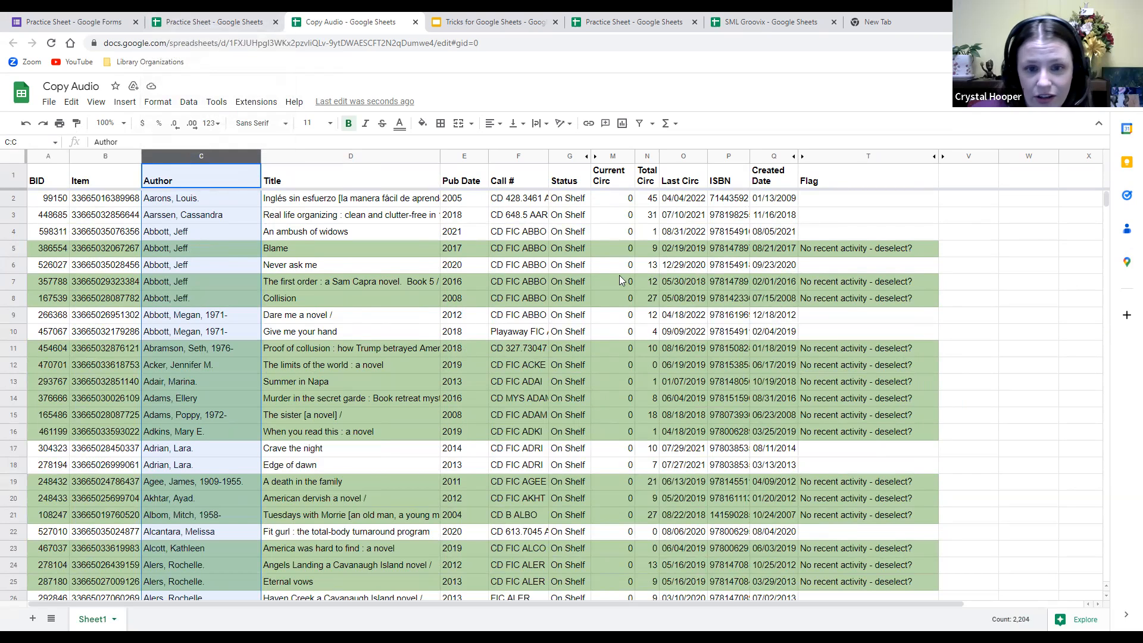
Try the Info link in Demo Tasks cell D1, then close its access-denied page.
{"action": "left_click", "coordinate": [219, 22]}
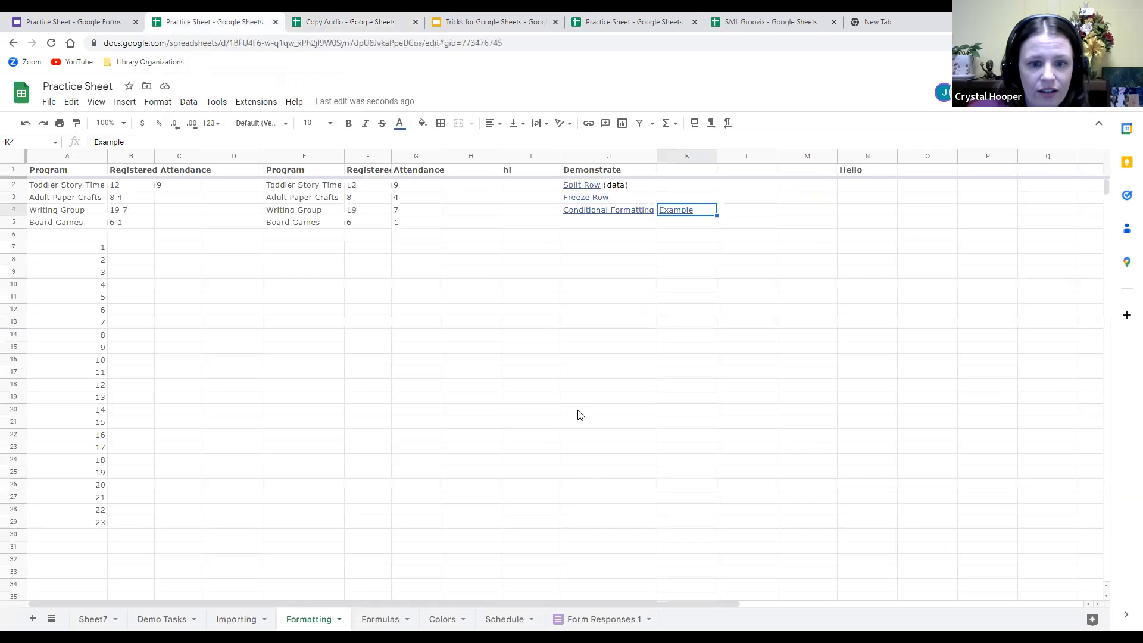
{"action": "left_click", "coordinate": [240, 621]}
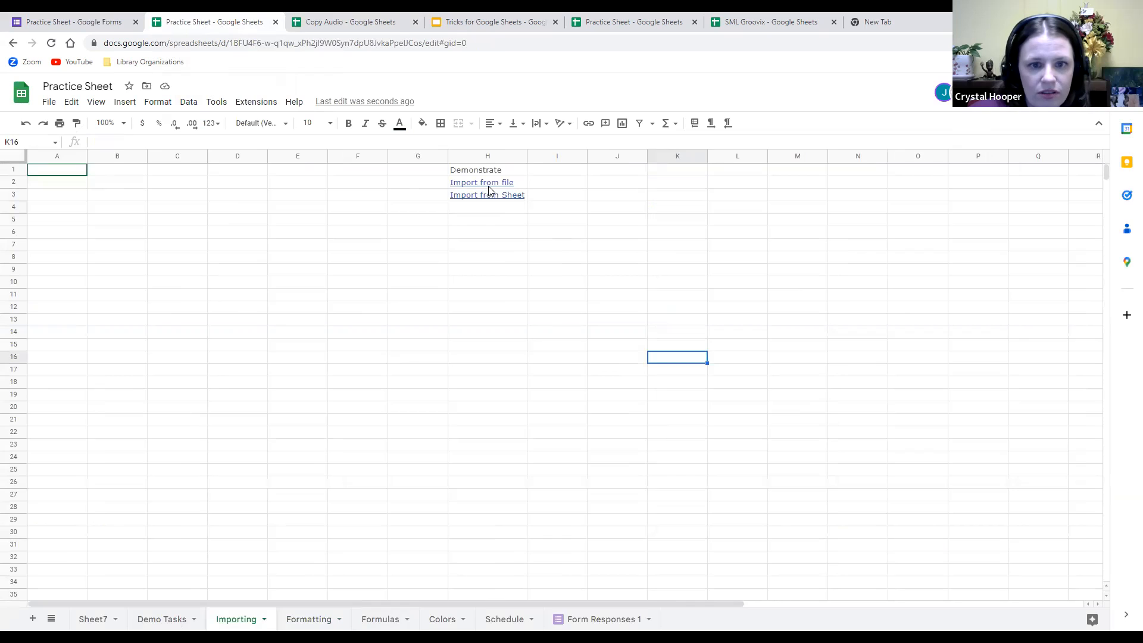
{"action": "left_click", "coordinate": [158, 621]}
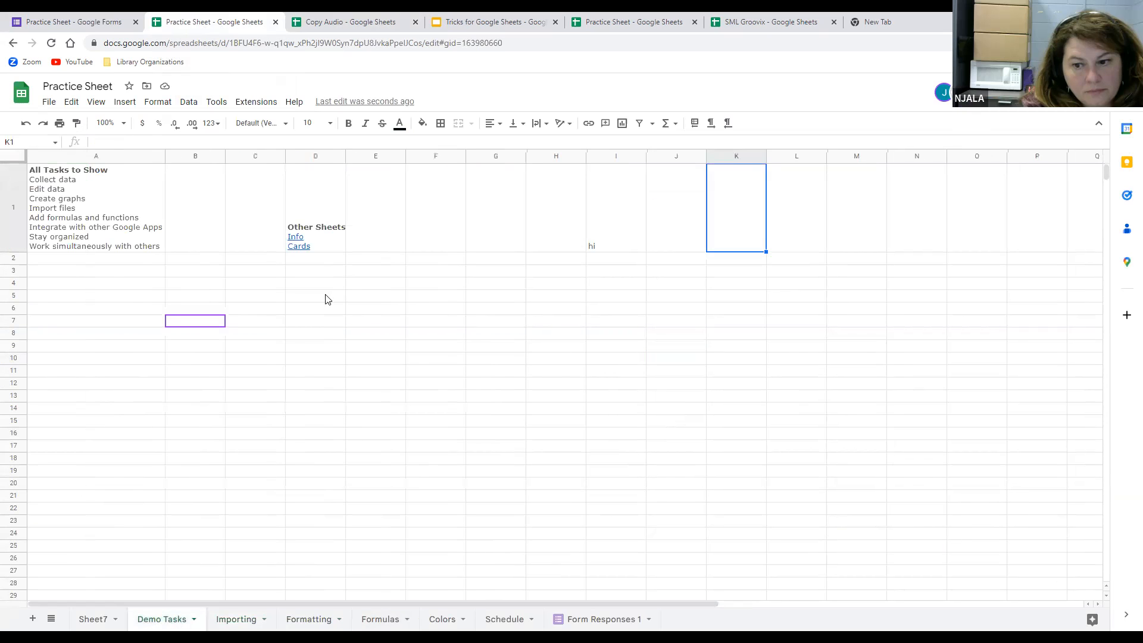
{"action": "left_click", "coordinate": [294, 241]}
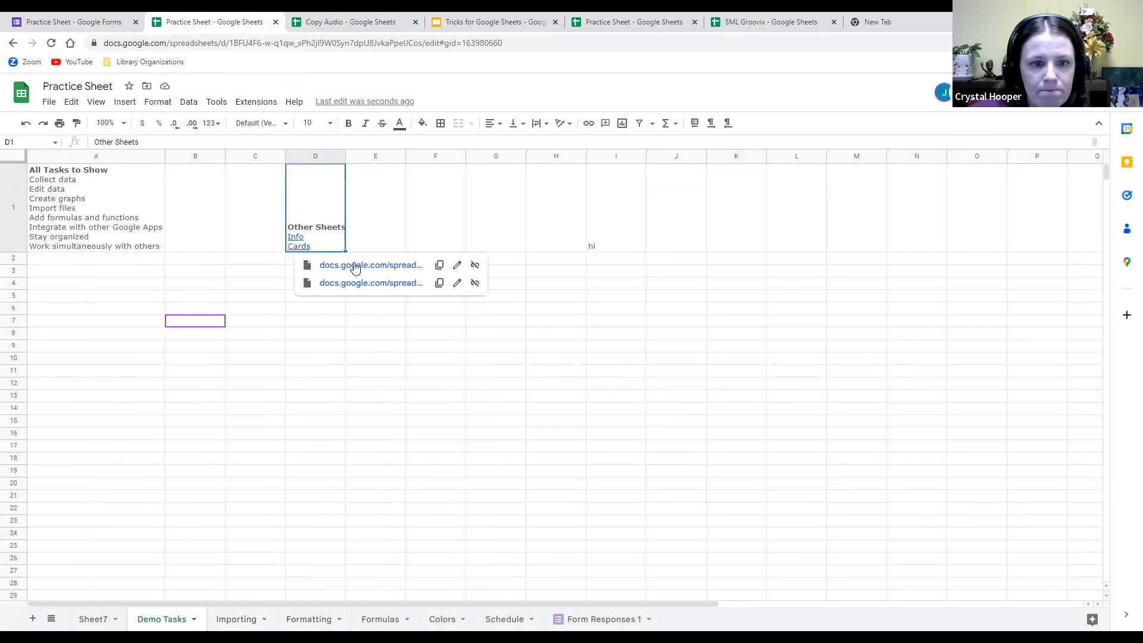
{"action": "left_click", "coordinate": [354, 263]}
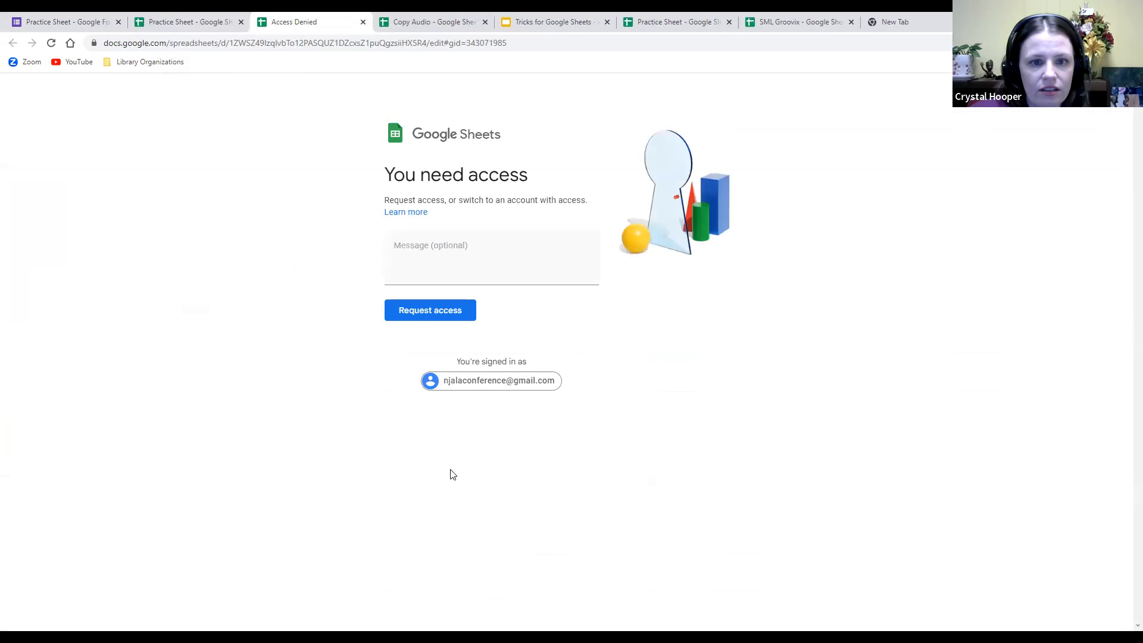
{"action": "left_click_drag", "start_coordinate": [281, 21], "coordinate": [191, 24]}
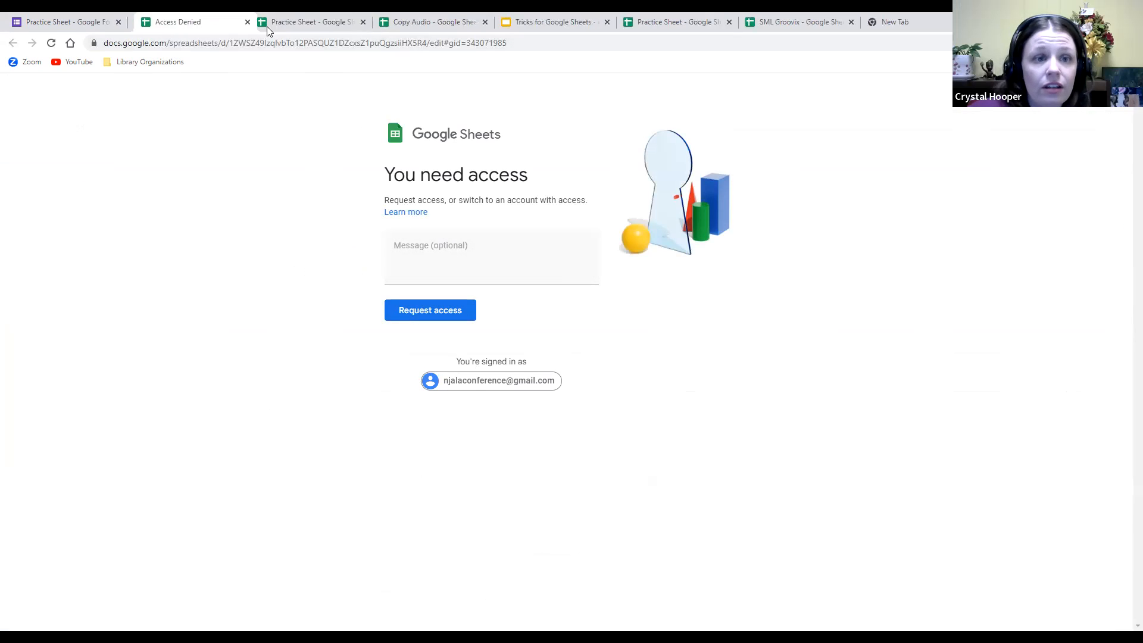
{"action": "left_click", "coordinate": [240, 23]}
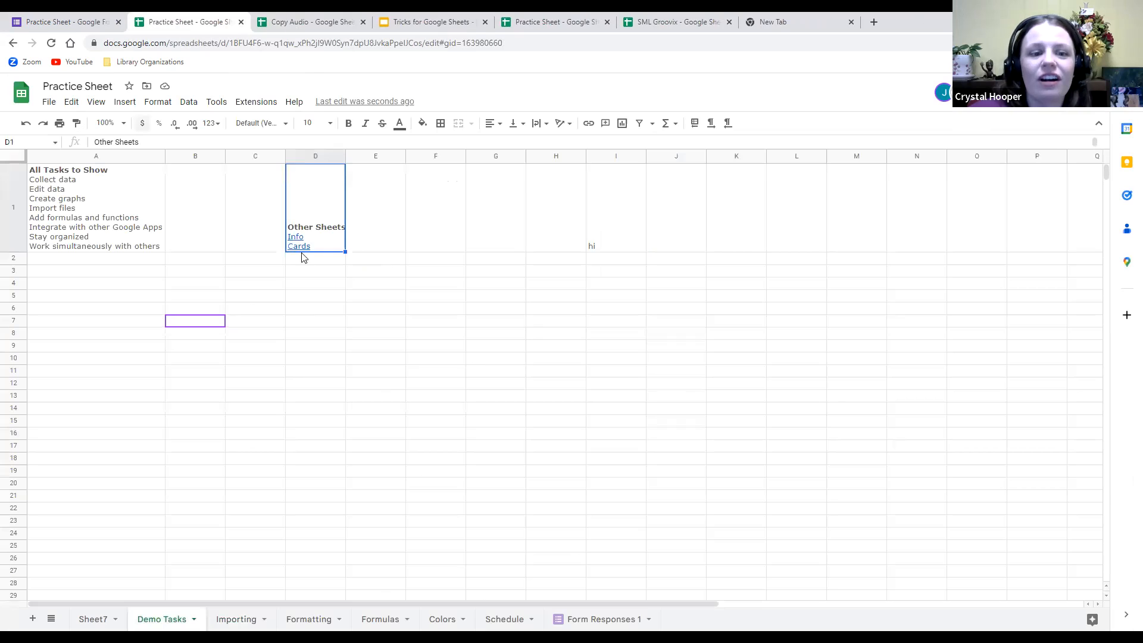
Open the spreadsheet linked as Cards and request access to it.
{"action": "mouse_move", "coordinate": [304, 252]}
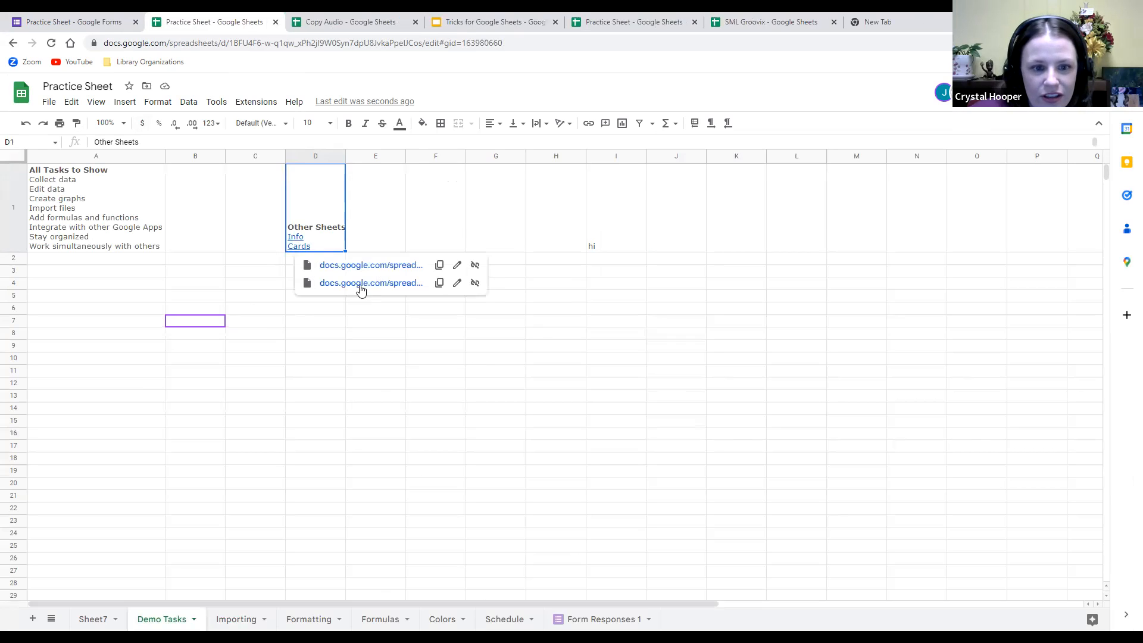
{"action": "left_click", "coordinate": [359, 285]}
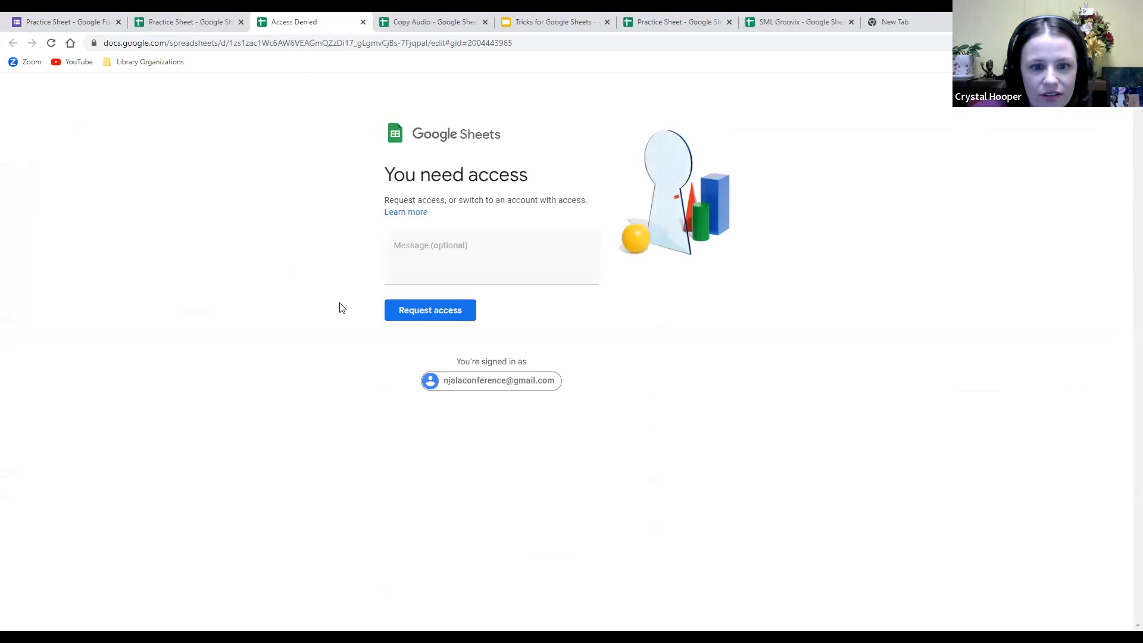
{"action": "left_click", "coordinate": [432, 310]}
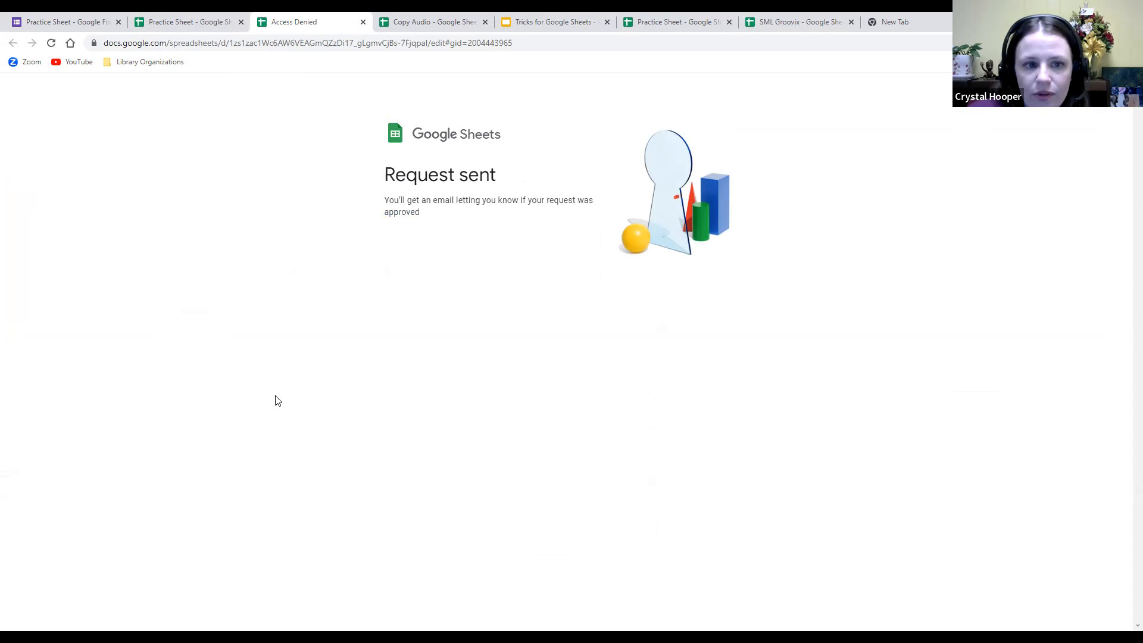
{"action": "key", "text": "alt+Tab"}
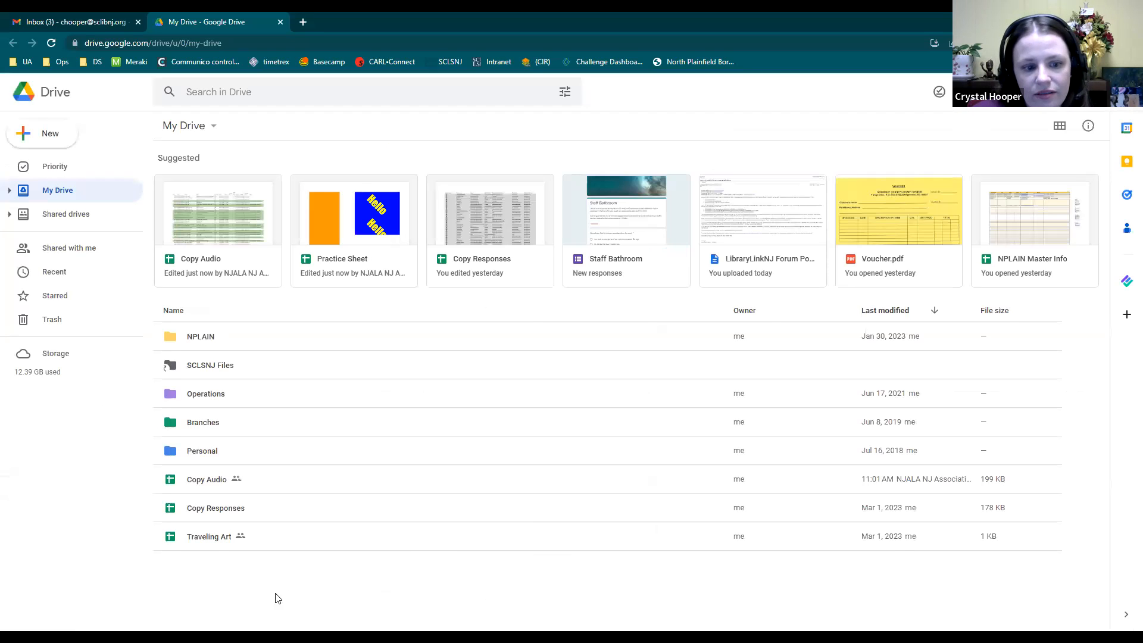
Open the Copy Responses file from My Drive.
{"action": "double_click", "coordinate": [214, 507]}
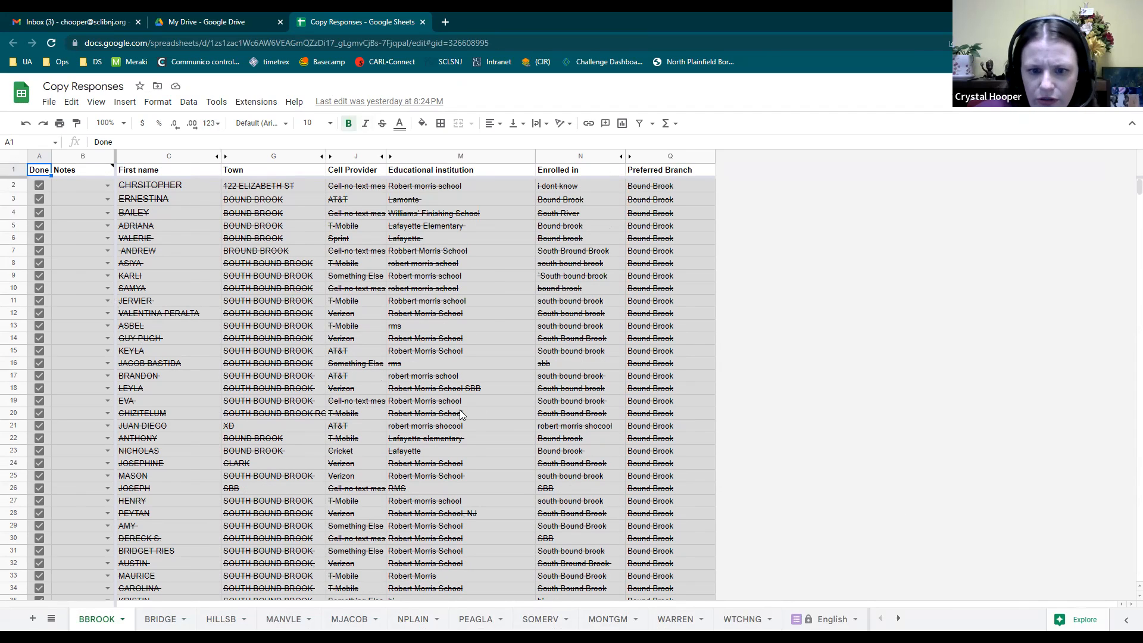
Compare the English sheet's responses with the uppercase EngFormatted sheet, checking cell C2.
{"action": "scroll", "coordinate": [391, 393], "scroll_direction": "down", "scroll_amount": 10}
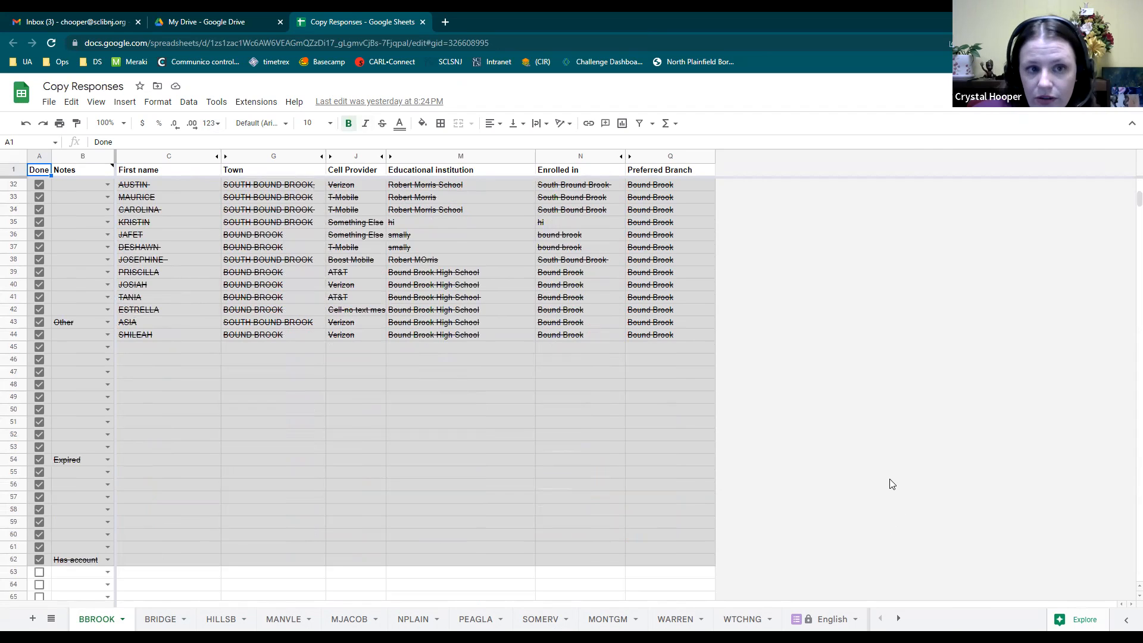
{"action": "left_click", "coordinate": [830, 619]}
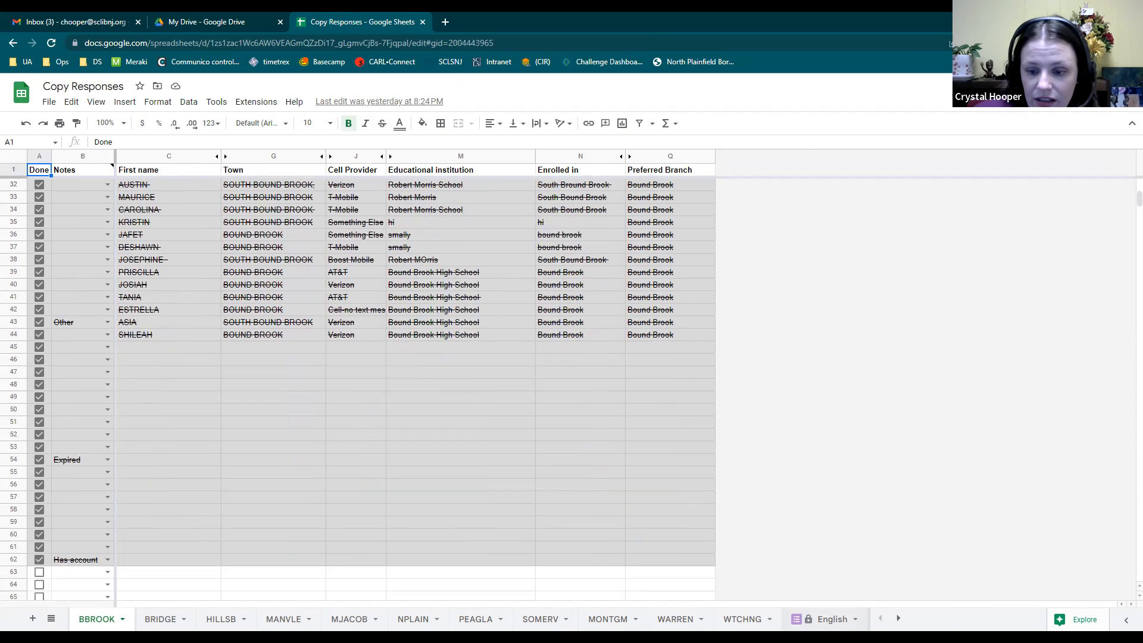
{"action": "left_click", "coordinate": [899, 619]}
{"action": "left_click", "coordinate": [898, 619]}
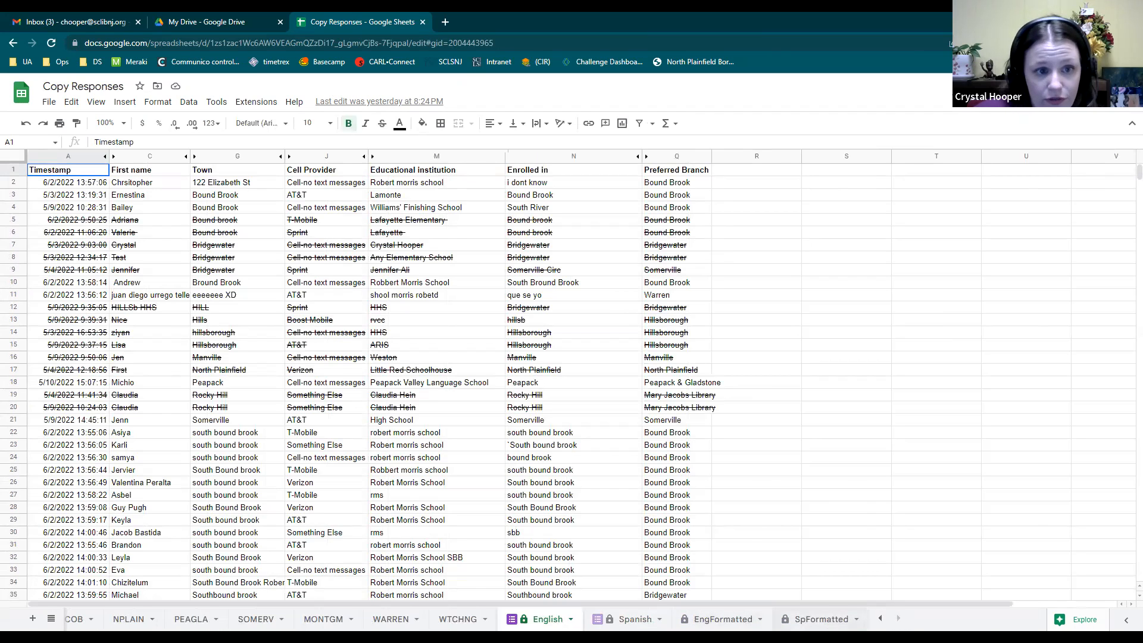
{"action": "left_click", "coordinate": [735, 624]}
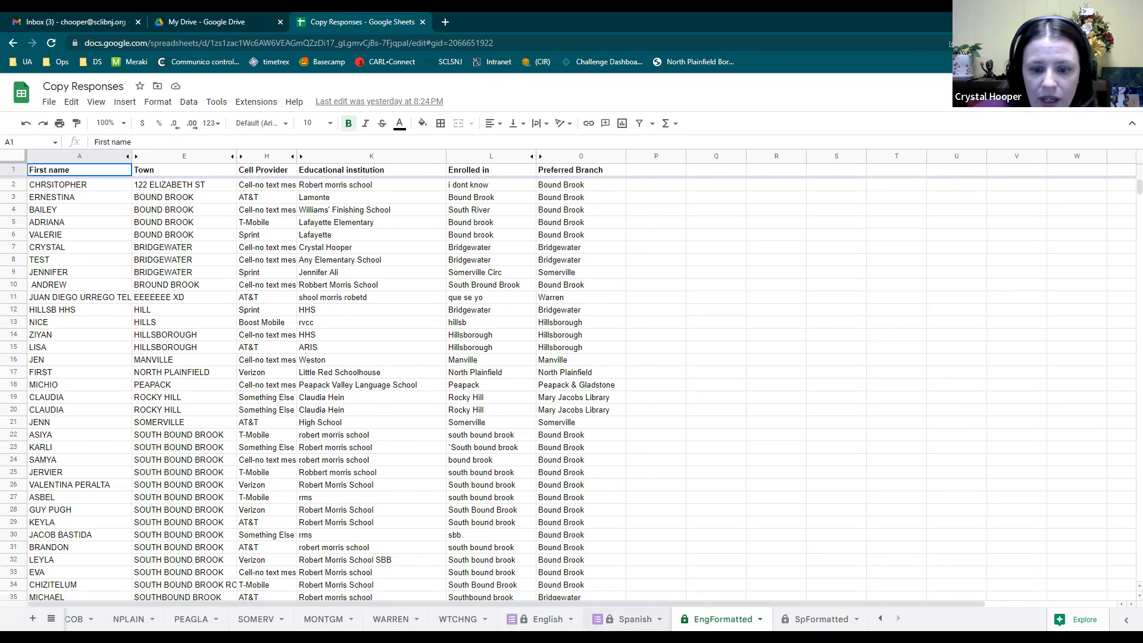
{"action": "left_click", "coordinate": [547, 622]}
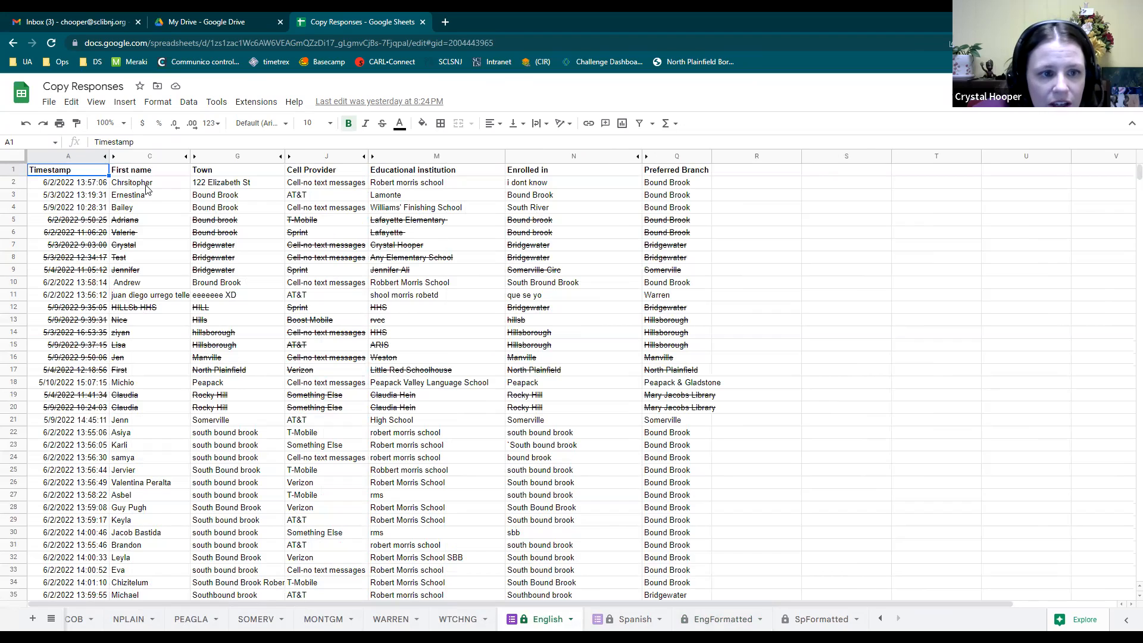
{"action": "left_click", "coordinate": [147, 187]}
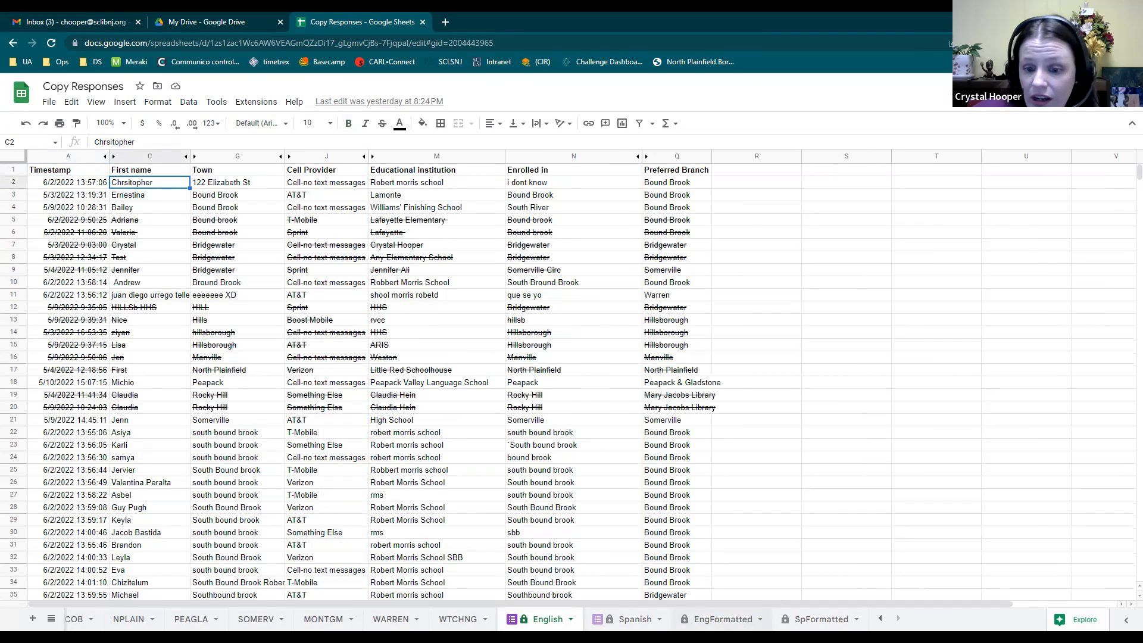
Show =UPPER(English!C2) in EngFormatted A2, then highlight the North Plainfield FILTER formula in NPLAIN C2.
{"action": "left_click", "coordinate": [721, 620]}
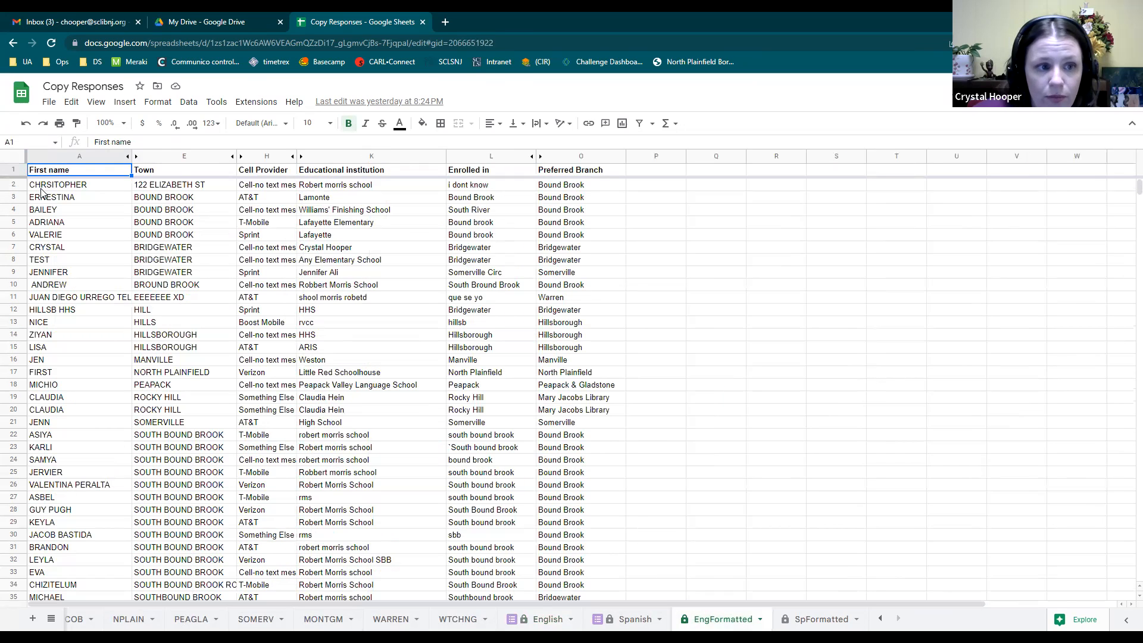
{"action": "left_click", "coordinate": [40, 189]}
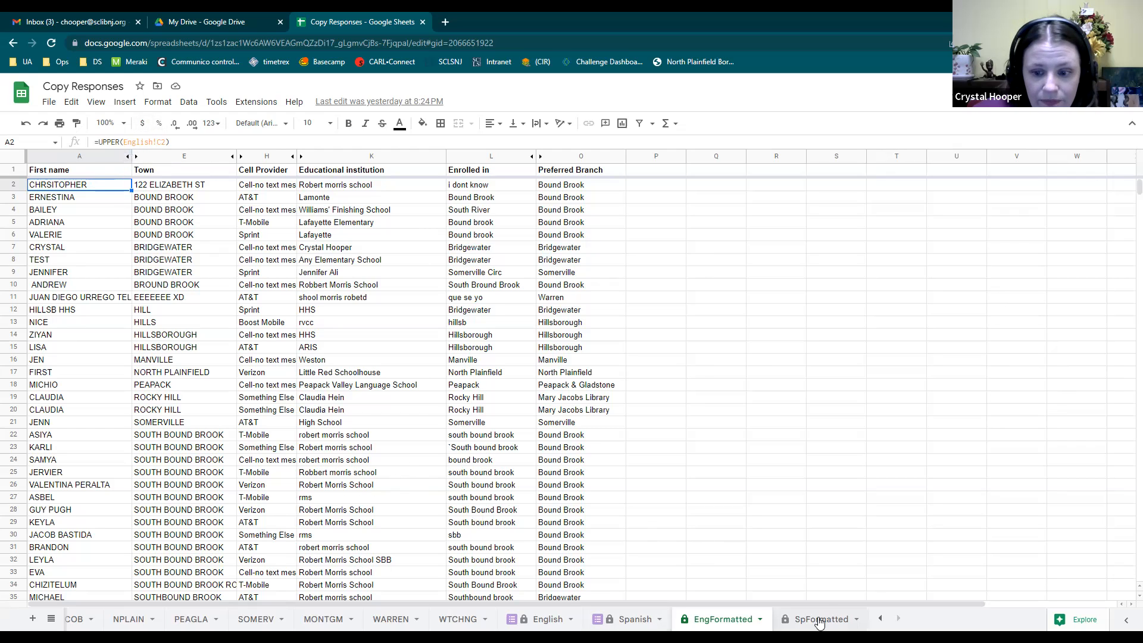
{"action": "left_click", "coordinate": [118, 621]}
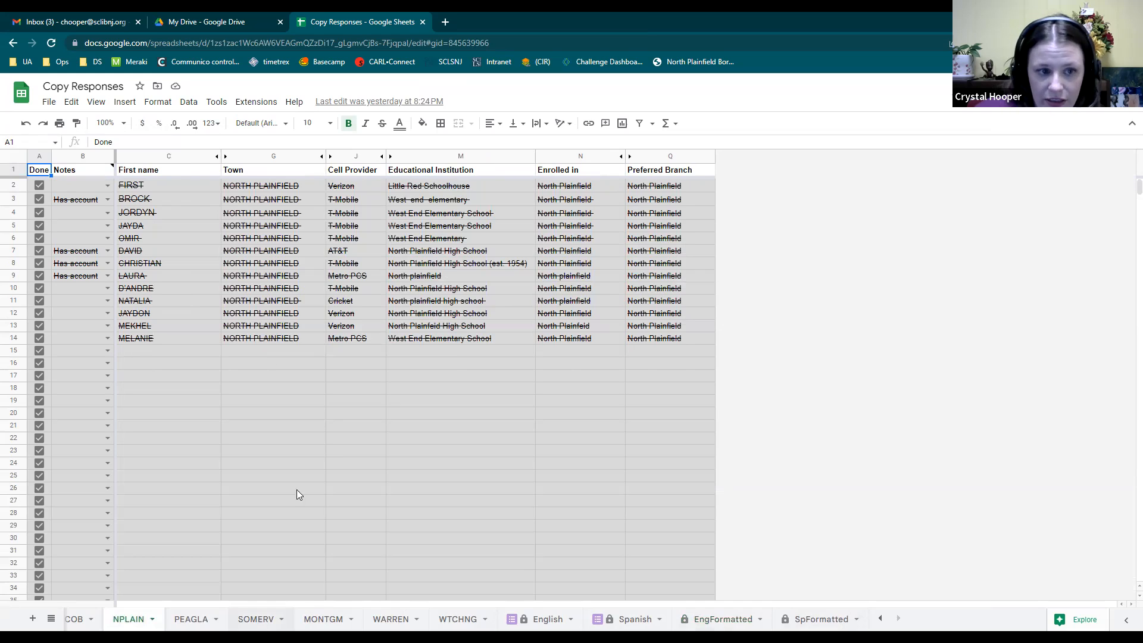
{"action": "scroll", "coordinate": [264, 288], "scroll_direction": "down", "scroll_amount": 8}
{"action": "scroll", "coordinate": [258, 325], "scroll_direction": "up", "scroll_amount": 8}
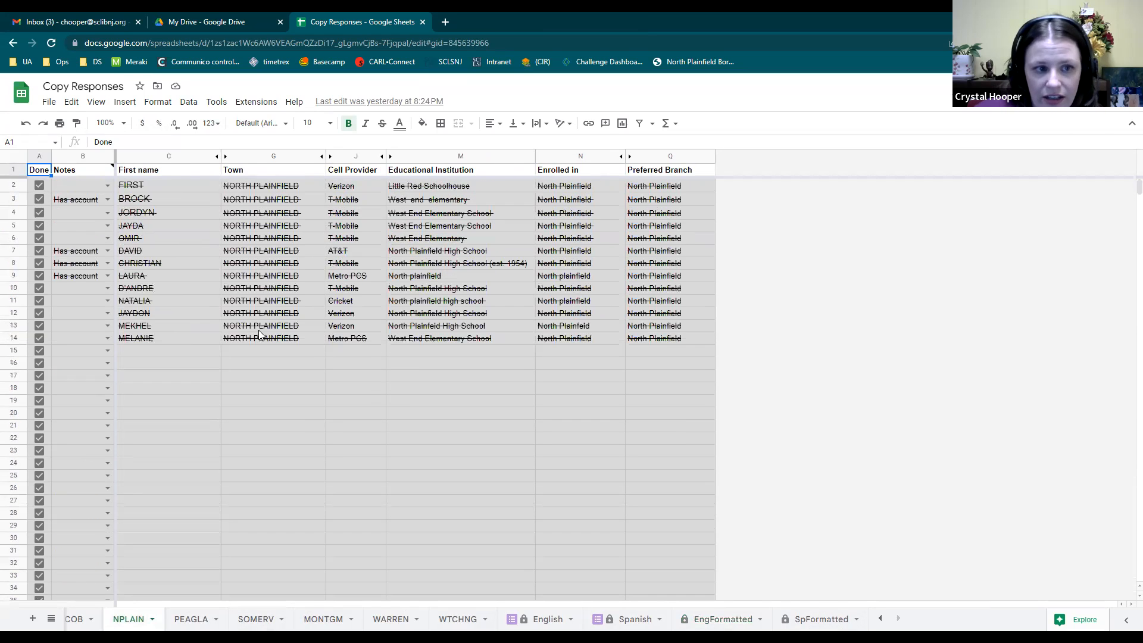
{"action": "left_click", "coordinate": [143, 182]}
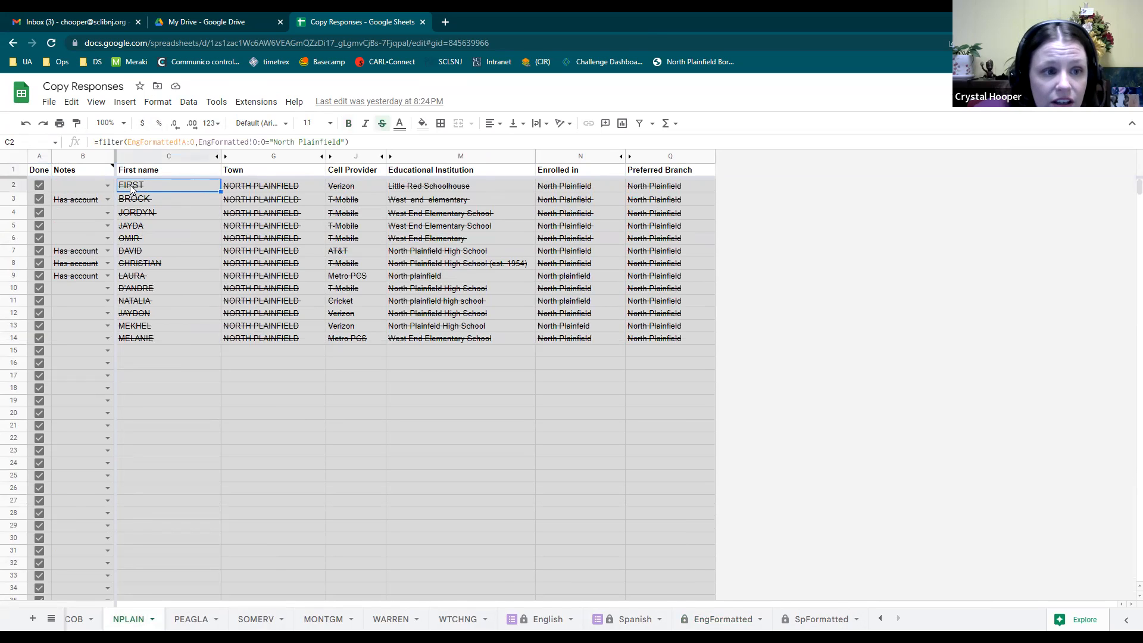
{"action": "mouse_move", "coordinate": [101, 189]}
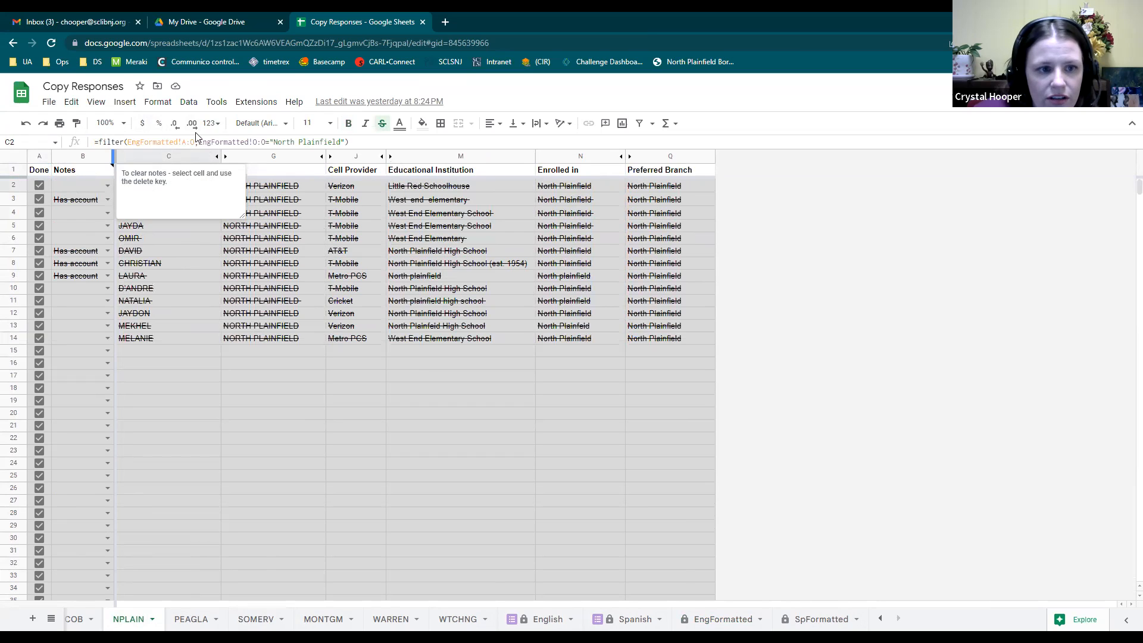
{"action": "left_click_drag", "start_coordinate": [94, 142], "coordinate": [349, 141]}
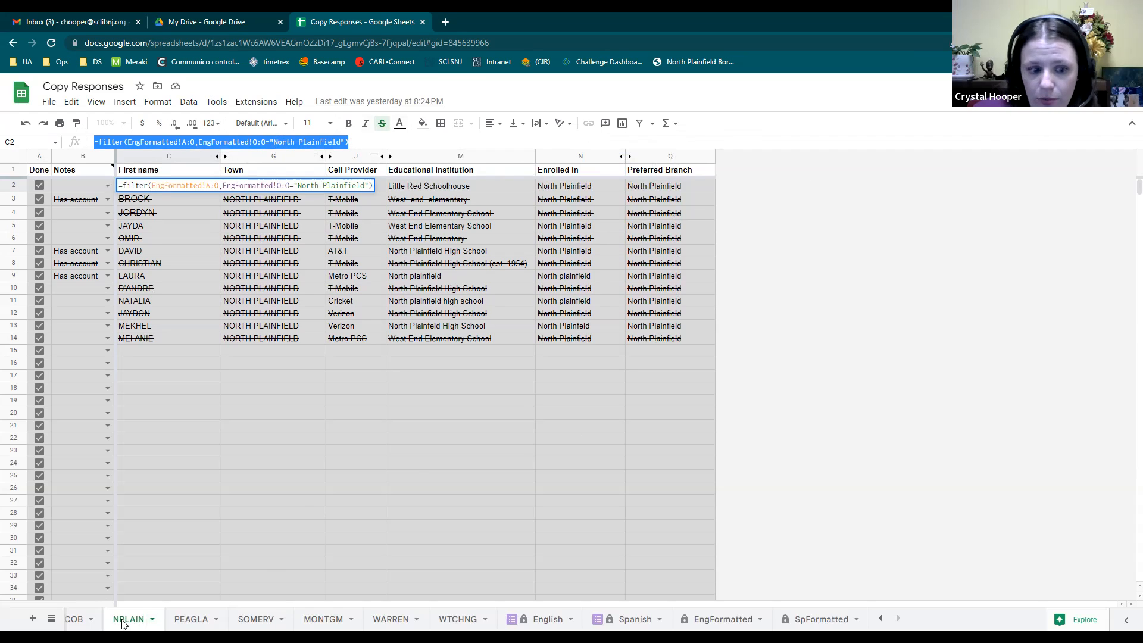
{"action": "left_click", "coordinate": [880, 619]}
{"action": "left_click", "coordinate": [880, 619]}
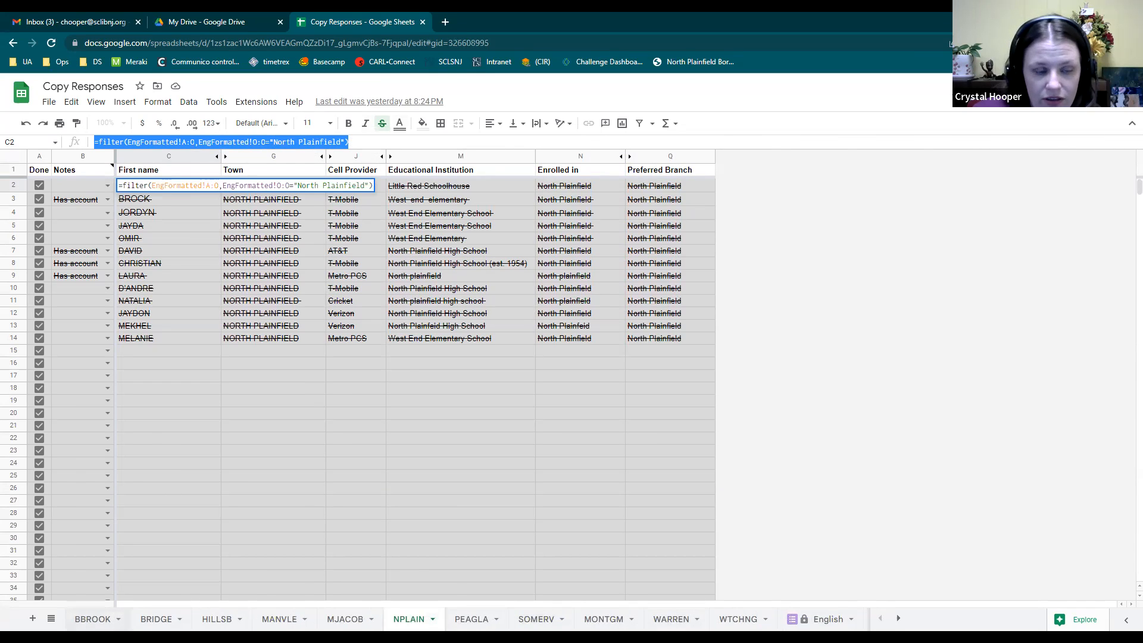
Inspect the Bound Brook FILTER formula in C2 of the BBROOK sheet.
{"action": "left_click", "coordinate": [95, 620]}
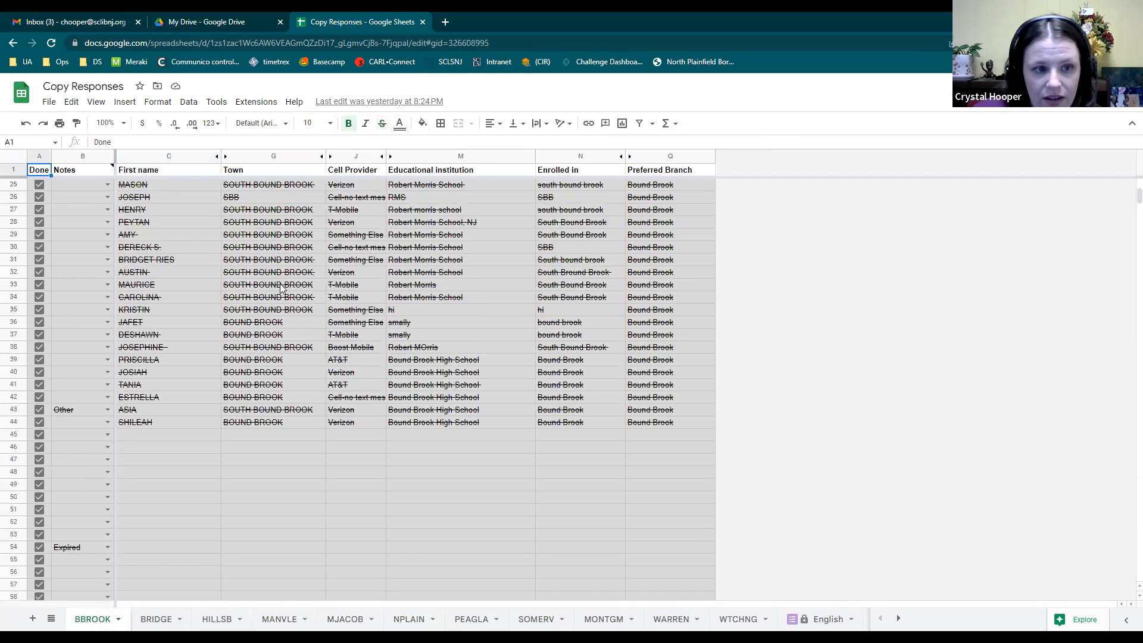
{"action": "scroll", "coordinate": [142, 204], "scroll_direction": "up", "scroll_amount": 8}
{"action": "left_click", "coordinate": [148, 186]}
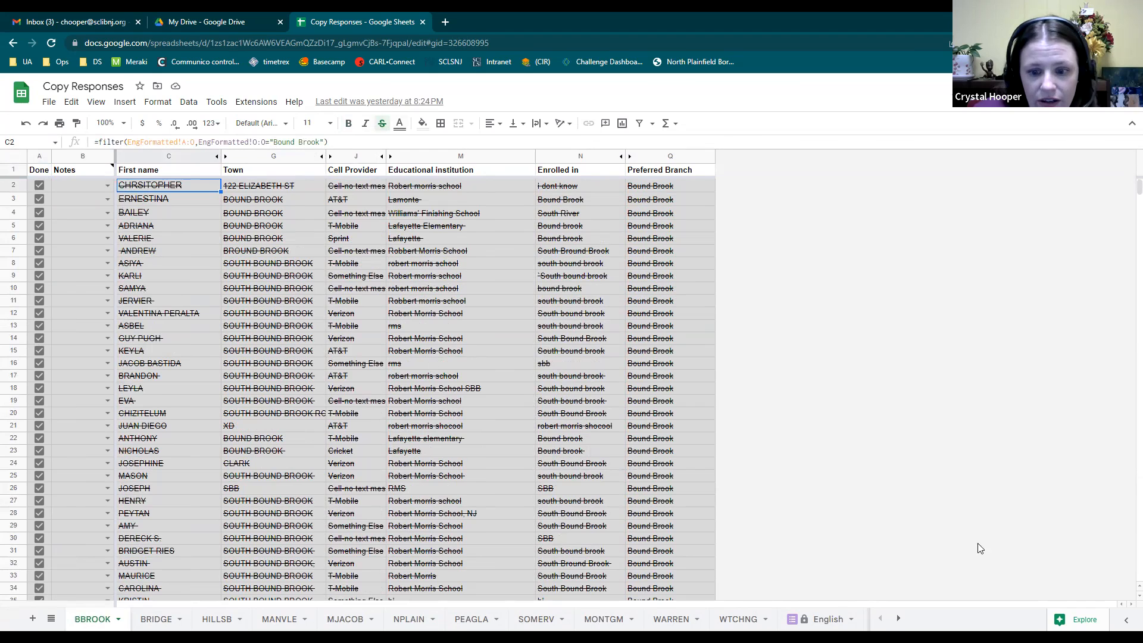
{"action": "scroll", "coordinate": [453, 427], "scroll_direction": "down", "scroll_amount": 10}
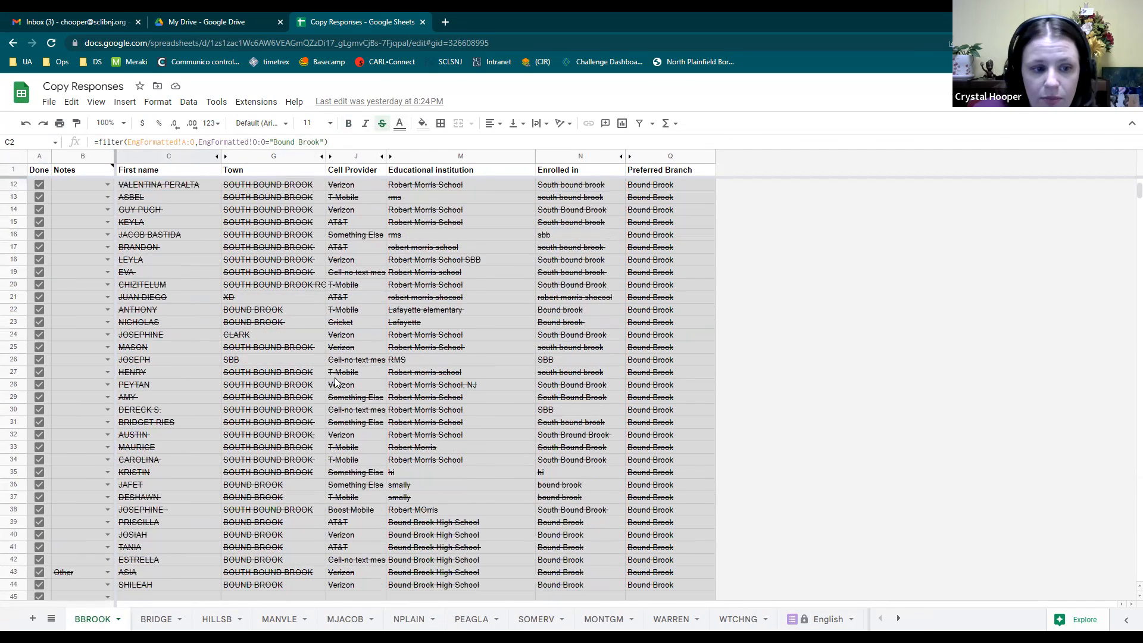
{"action": "scroll", "coordinate": [452, 426], "scroll_direction": "down", "scroll_amount": 3}
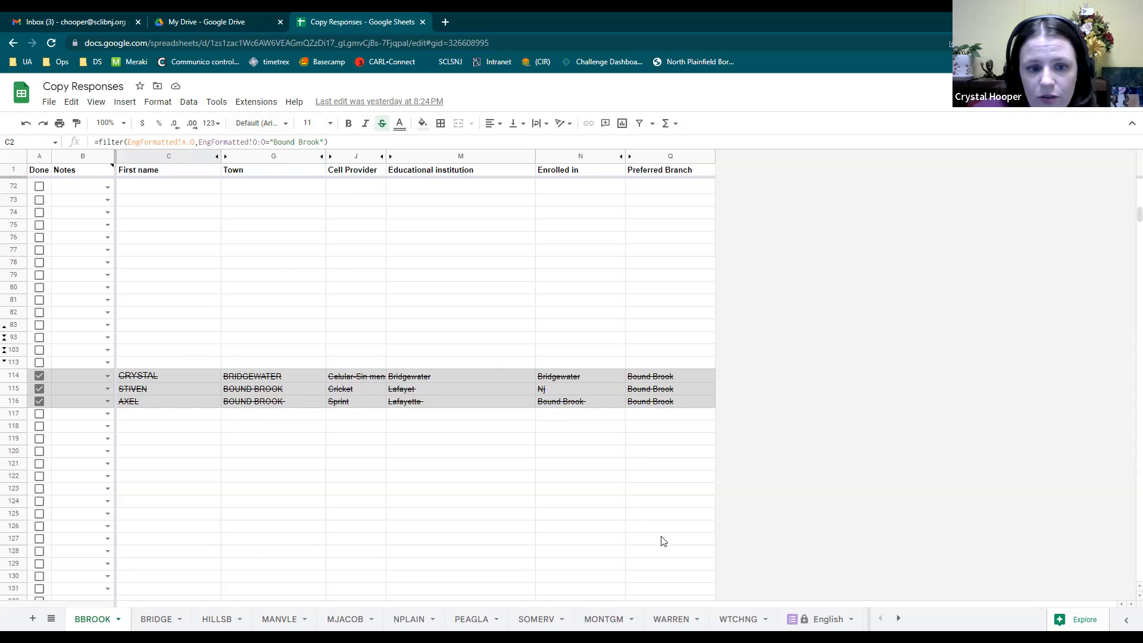
{"action": "scroll", "coordinate": [635, 512], "scroll_direction": "down", "scroll_amount": 5}
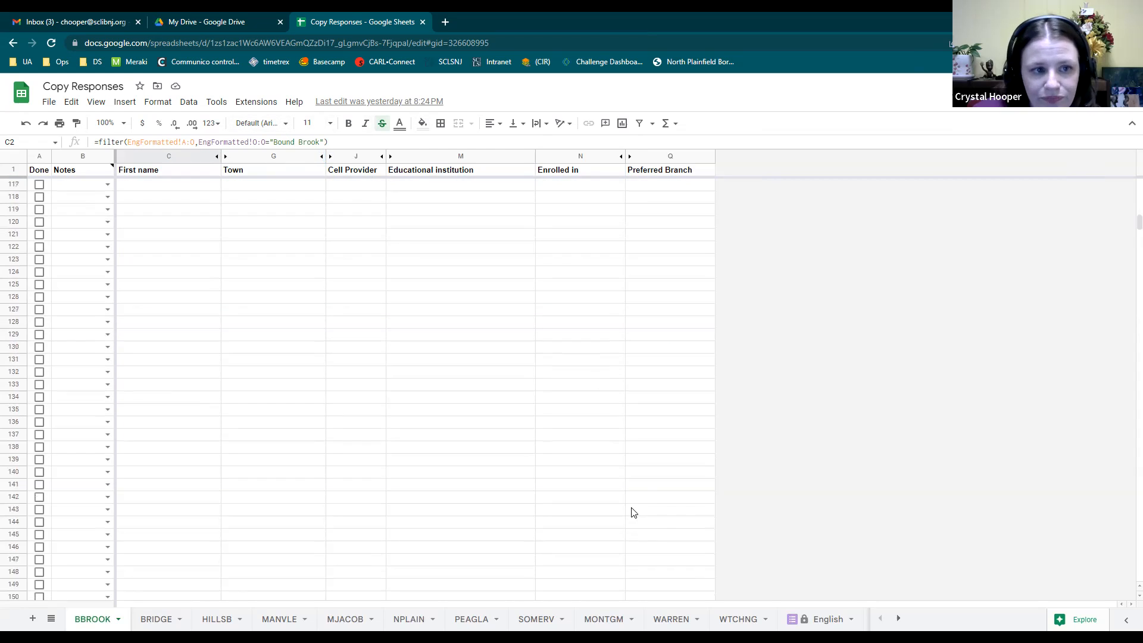
{"action": "scroll", "coordinate": [635, 512], "scroll_direction": "up", "scroll_amount": 5}
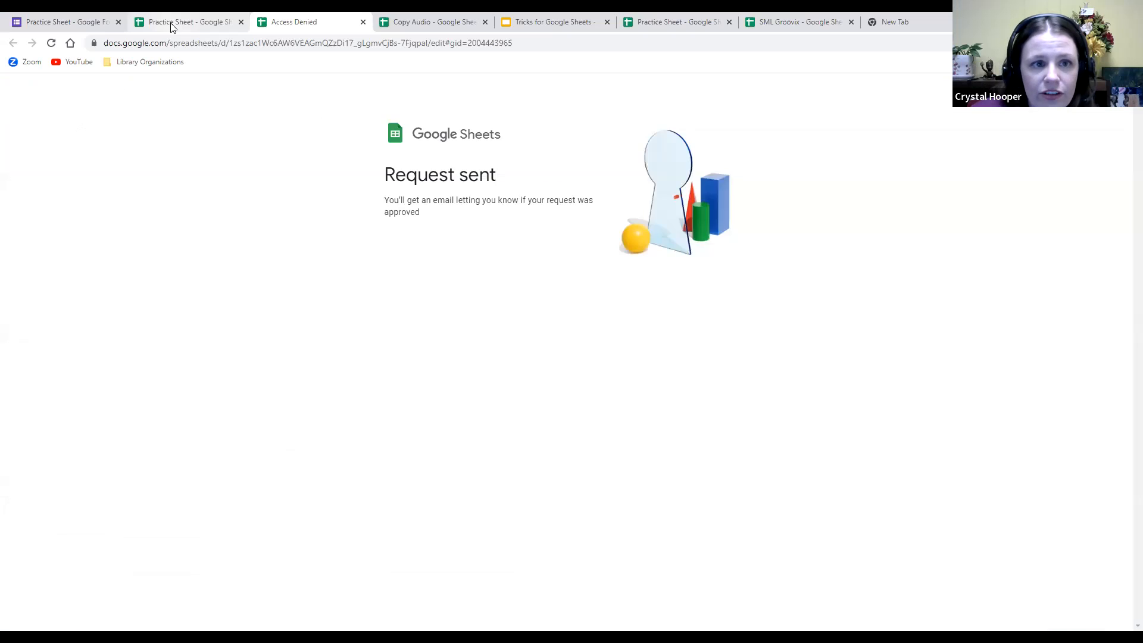
Select the entire C2 FILTER formula text for copying and bring up the Practice Sheet spreadsheet.
{"action": "left_click", "coordinate": [168, 22]}
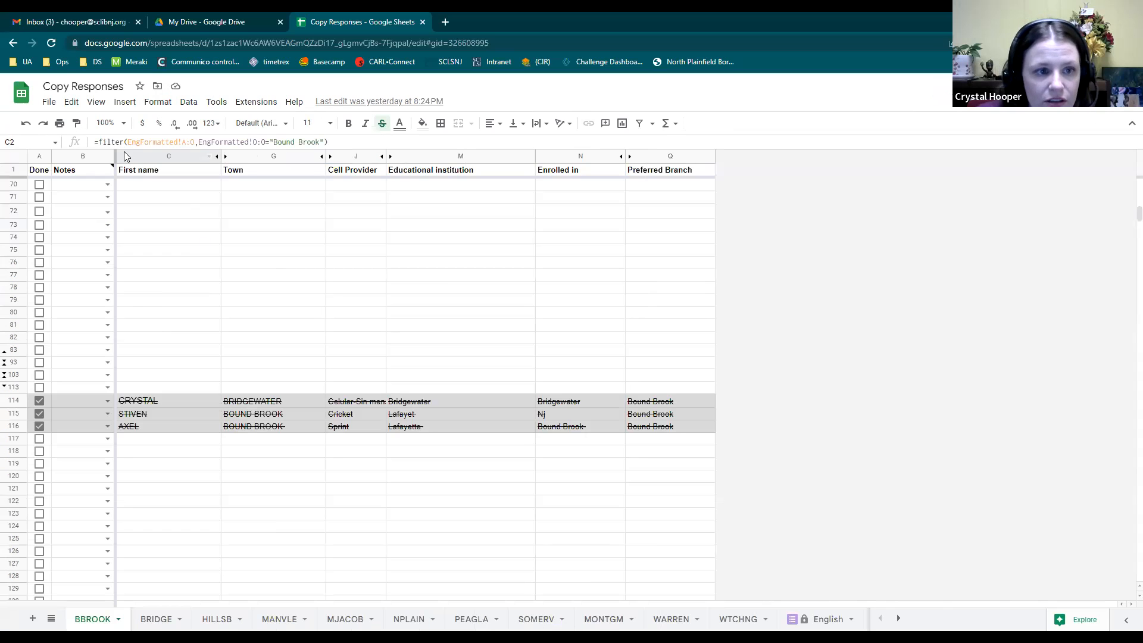
{"action": "left_click", "coordinate": [192, 141]}
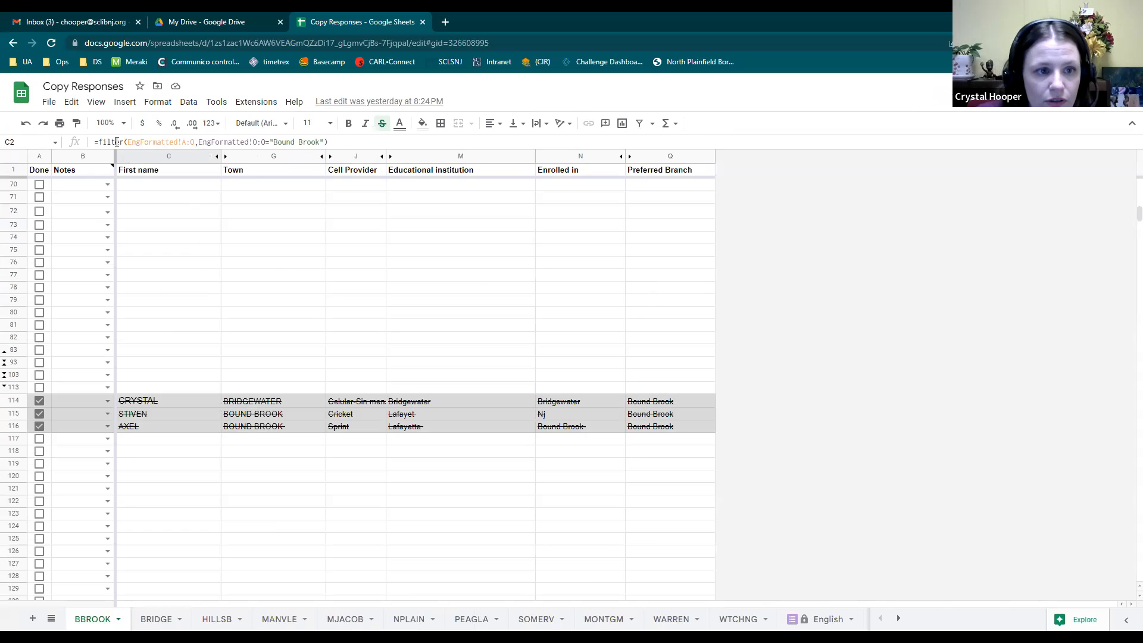
{"action": "left_click_drag", "start_coordinate": [328, 142], "coordinate": [93, 142]}
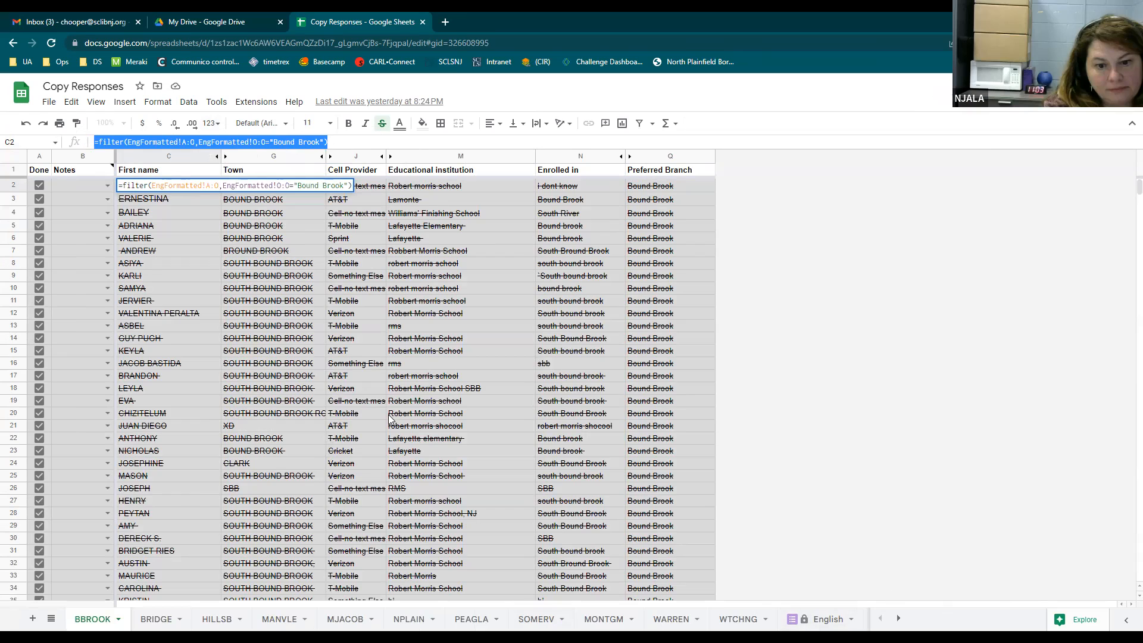
{"action": "left_click", "coordinate": [47, 102]}
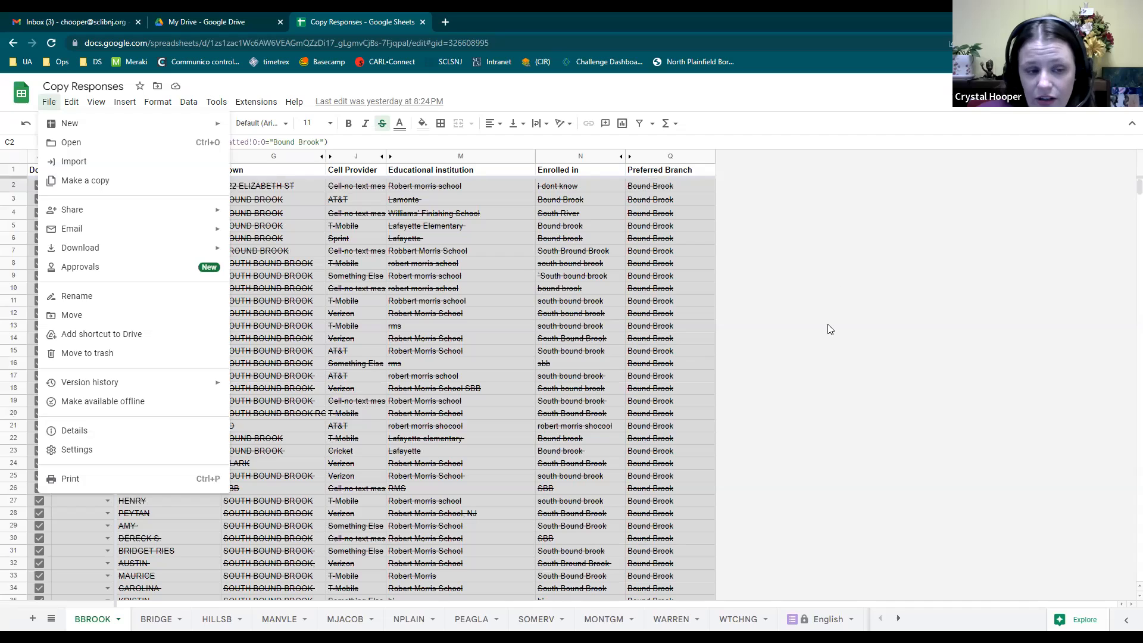
{"action": "left_click", "coordinate": [670, 338]}
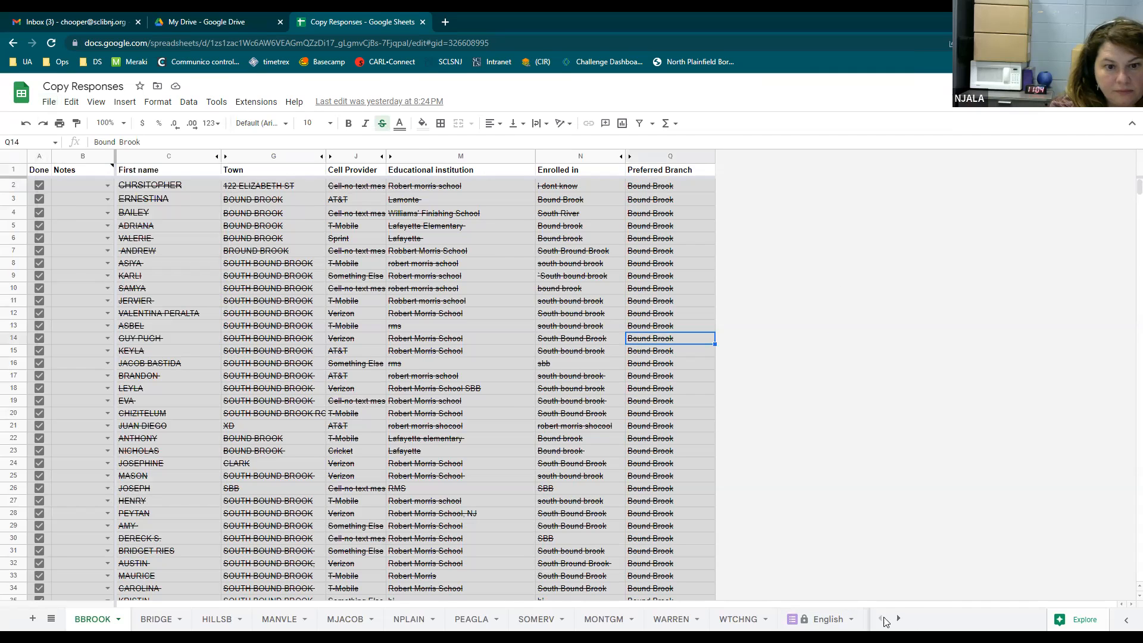
{"action": "left_click", "coordinate": [143, 185]}
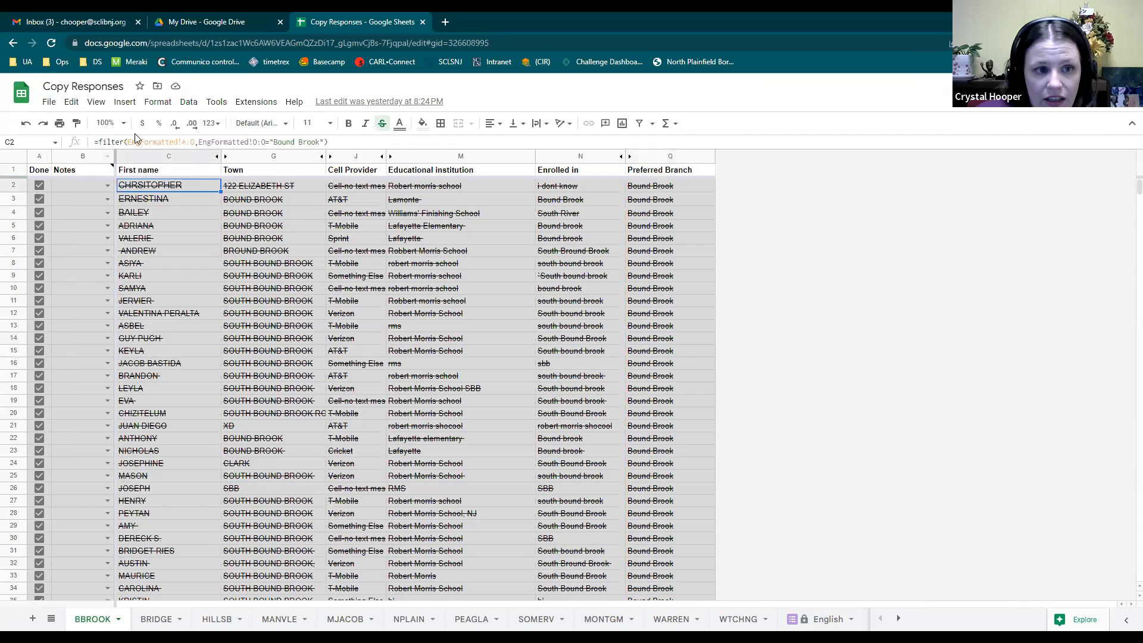
{"action": "left_click", "coordinate": [144, 136]}
{"action": "left_click_drag", "start_coordinate": [328, 142], "coordinate": [90, 143]}
{"action": "key", "text": "ctrl+c"}
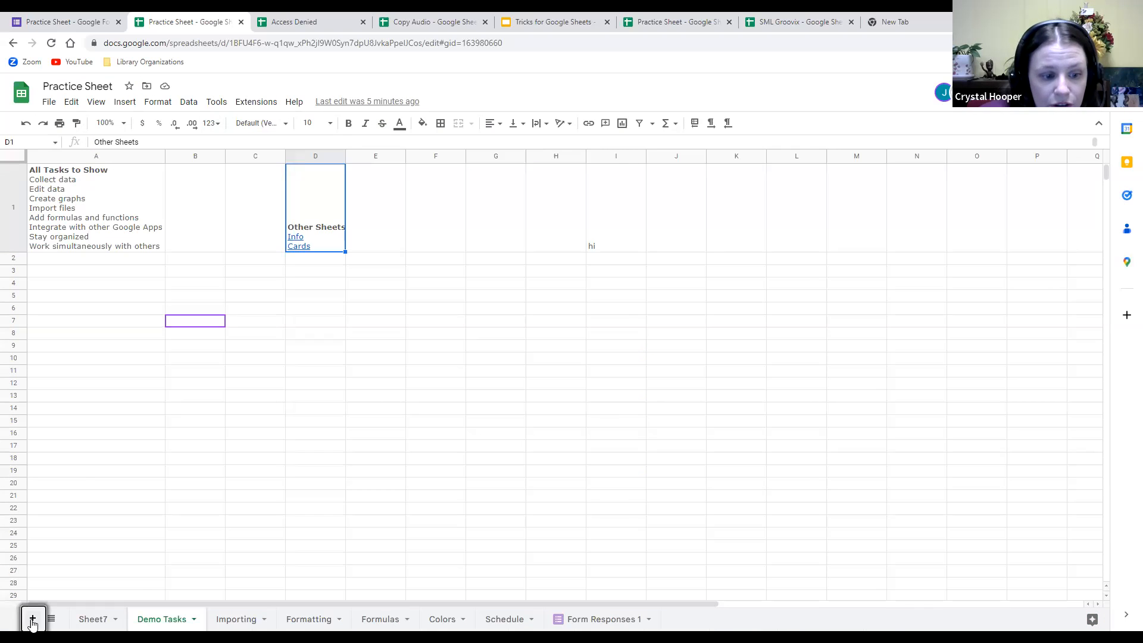
Add Sheet8, paste the FILTER formula into A1 and change EngFormatted to Schedule.
{"action": "left_click", "coordinate": [32, 621]}
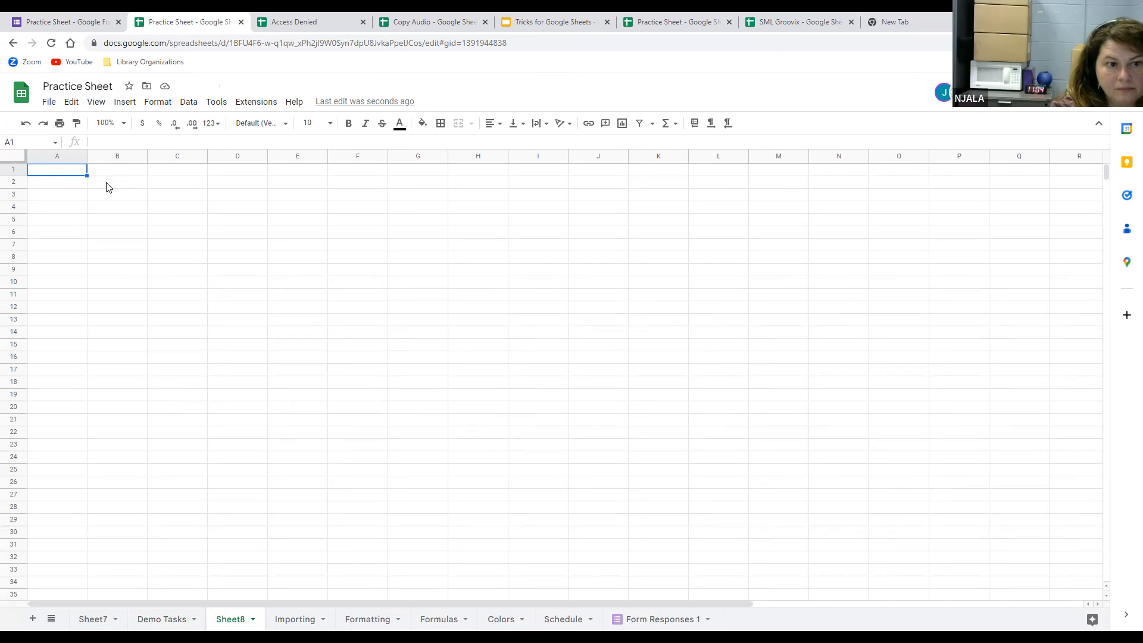
{"action": "key", "text": "ctrl+v"}
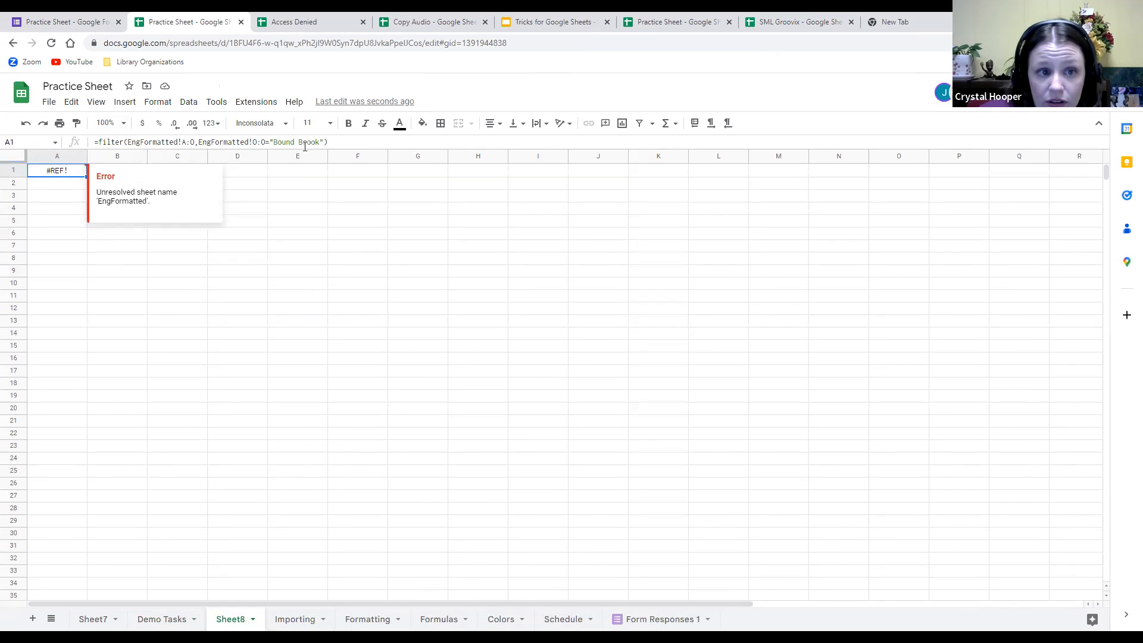
{"action": "double_click", "coordinate": [177, 139]}
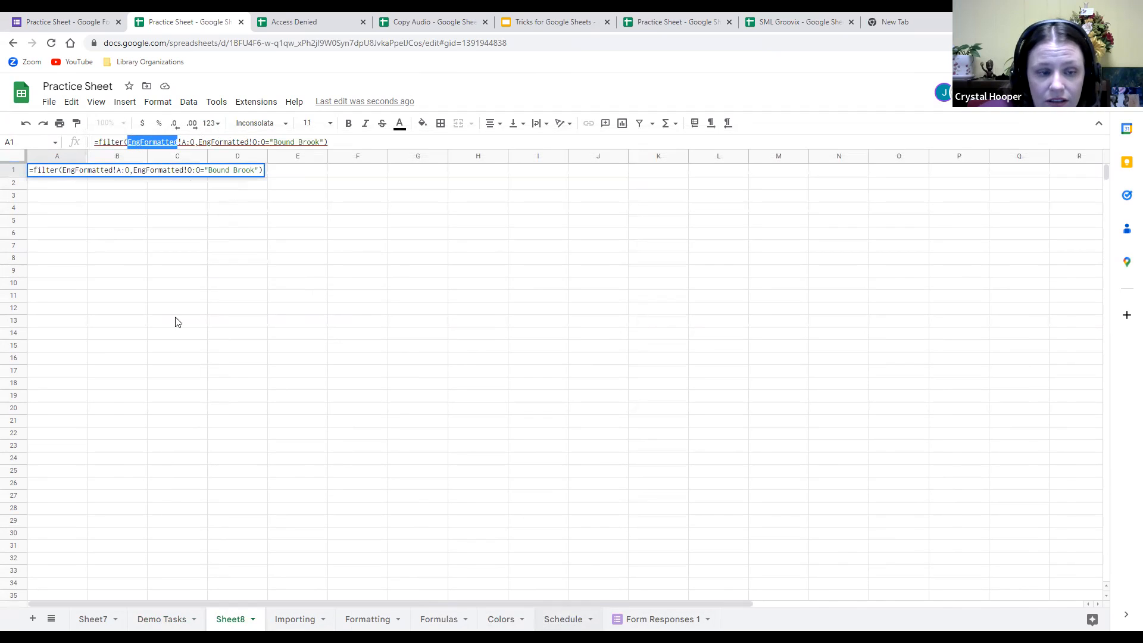
{"action": "type", "text": "Schedule"}
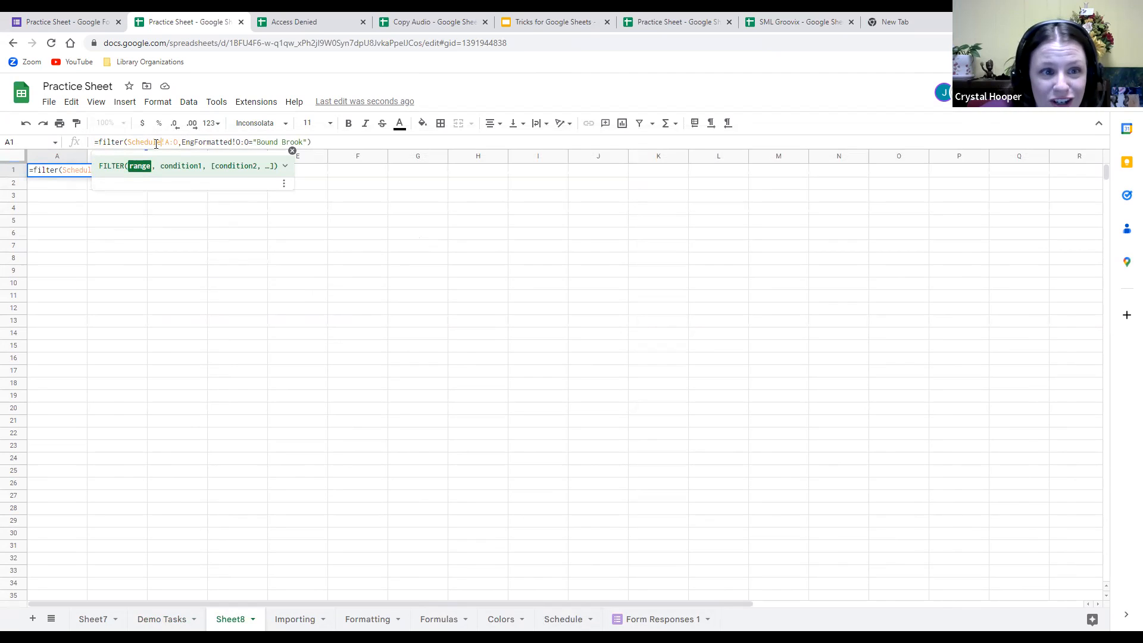
{"action": "left_click", "coordinate": [567, 622]}
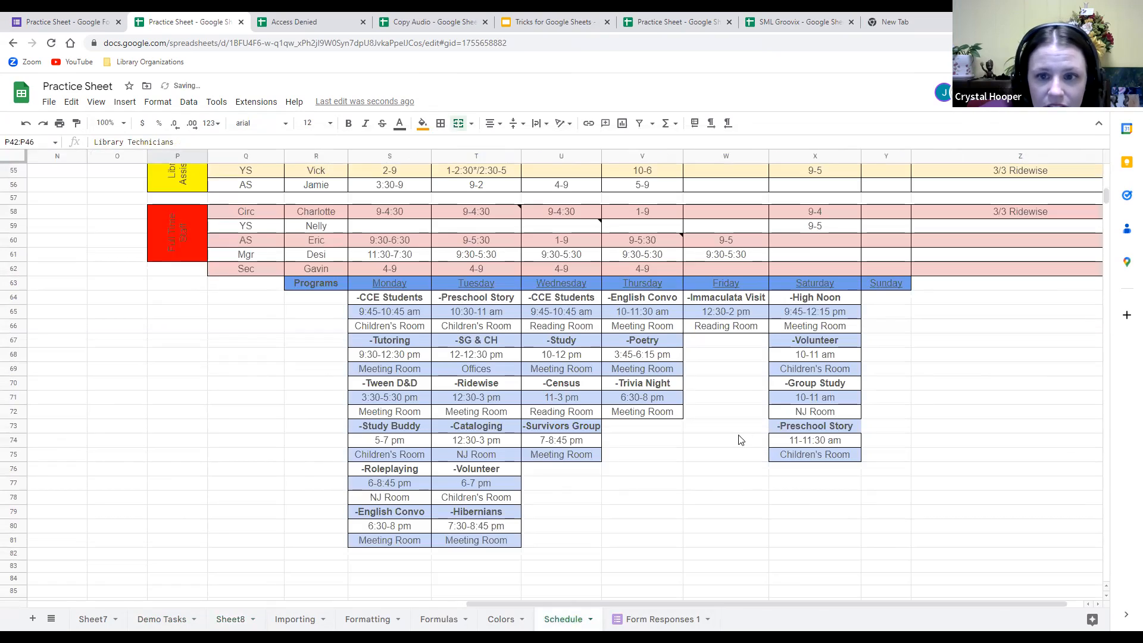
{"action": "scroll", "coordinate": [673, 432], "scroll_direction": "up", "scroll_amount": 15}
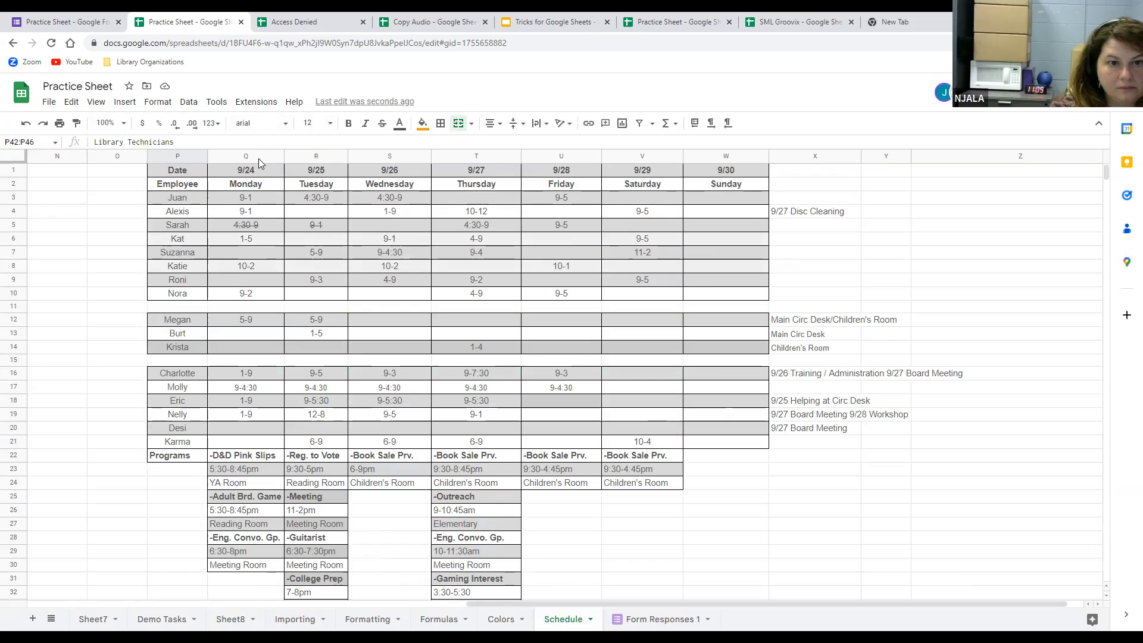
{"action": "left_click", "coordinate": [241, 622]}
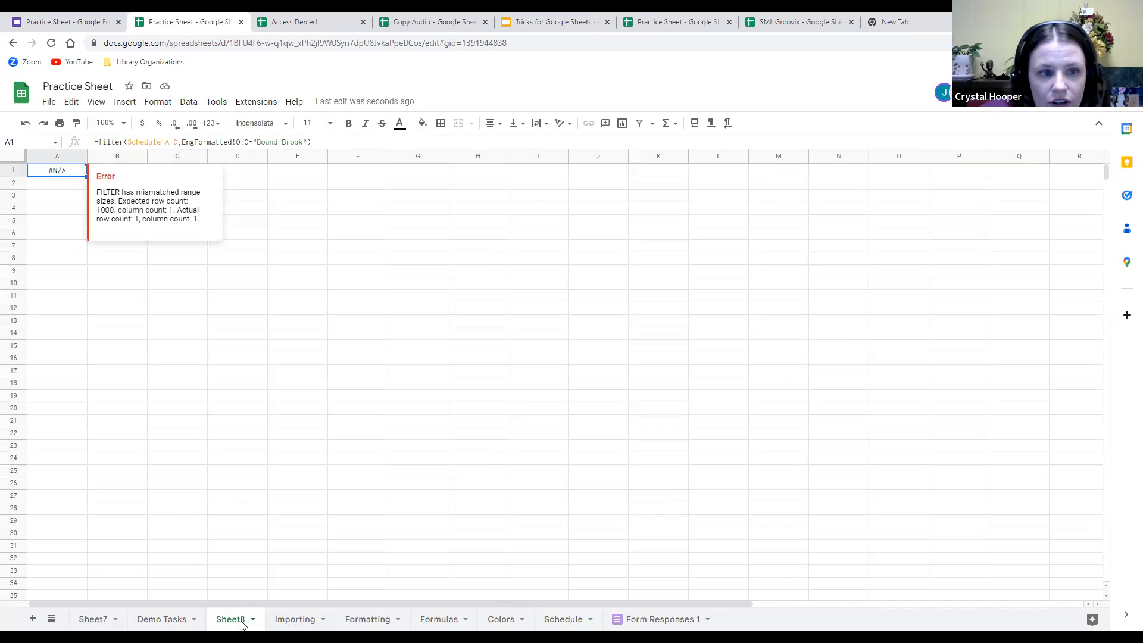
Replace the Bound Brook condition with Sat, then return to the Copy Responses spreadsheet.
{"action": "left_click", "coordinate": [178, 143]}
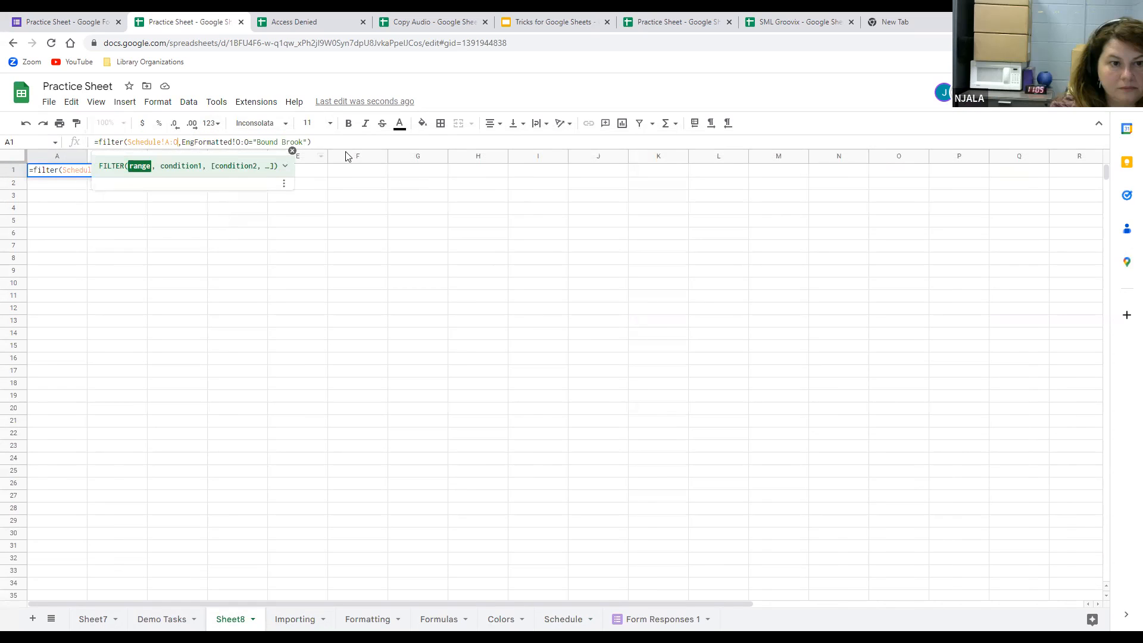
{"action": "left_click_drag", "start_coordinate": [302, 142], "coordinate": [256, 142]}
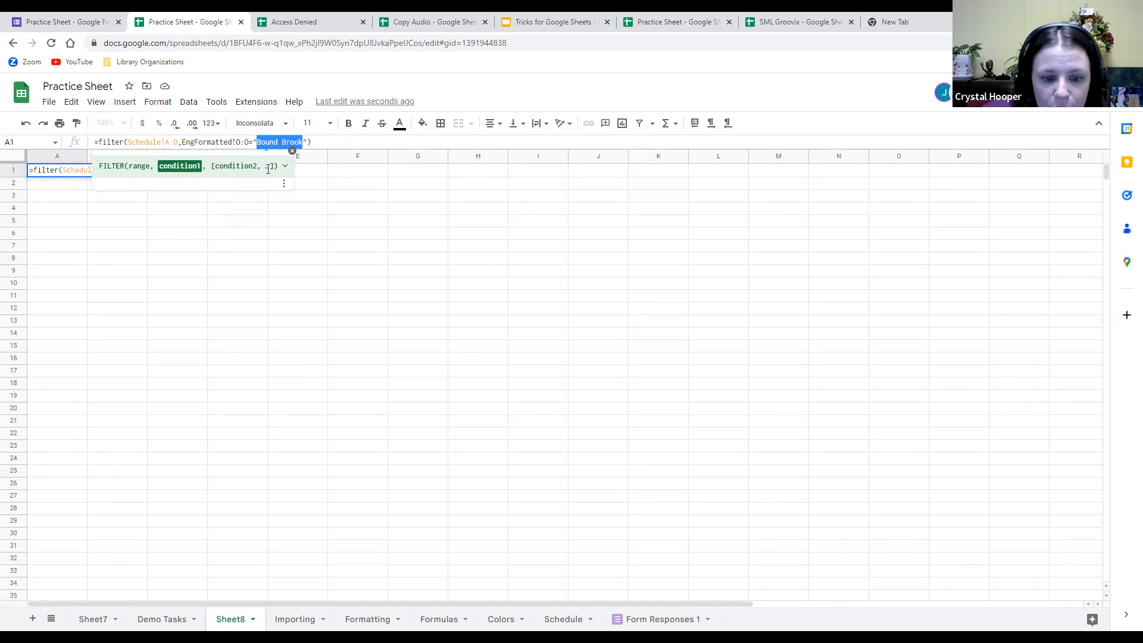
{"action": "left_click", "coordinate": [549, 619]}
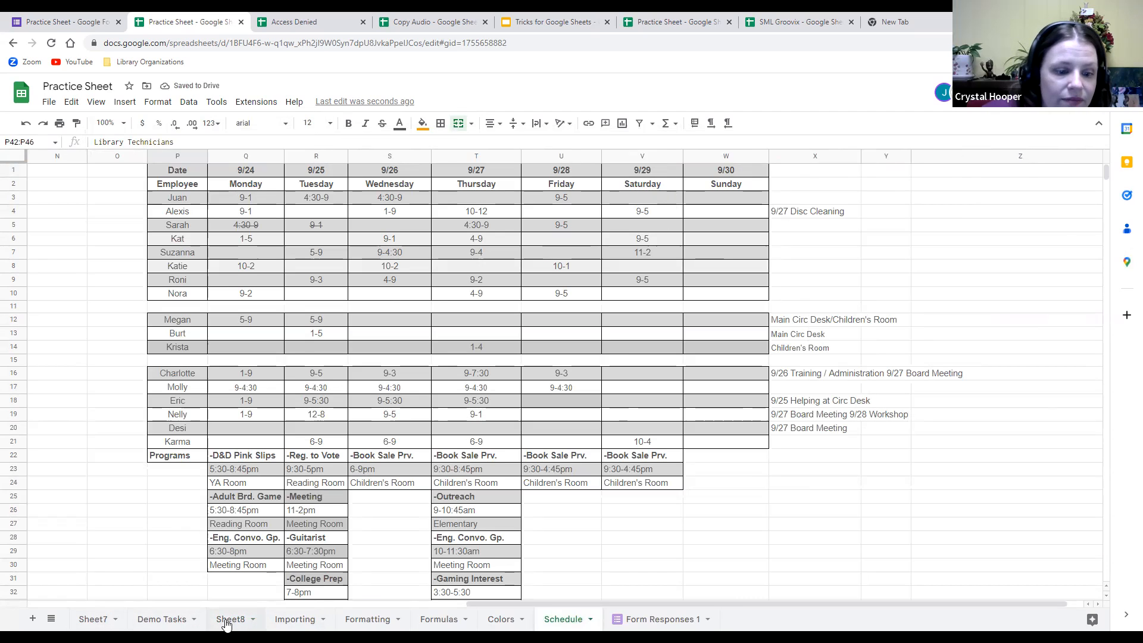
{"action": "left_click", "coordinate": [282, 143]}
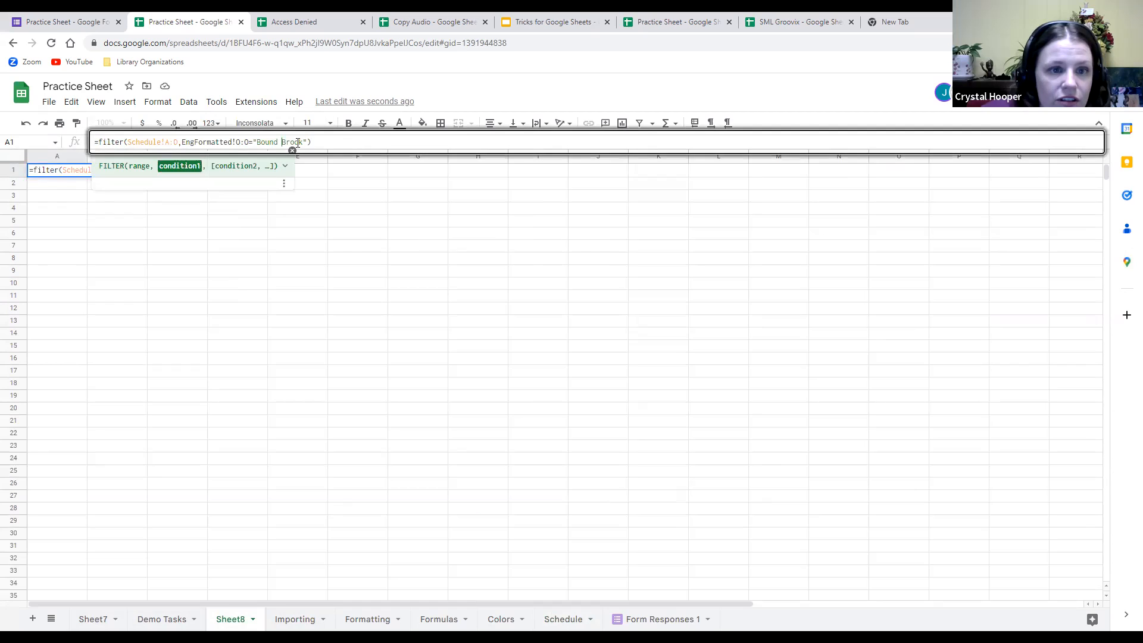
{"action": "left_click_drag", "start_coordinate": [302, 143], "coordinate": [258, 144]}
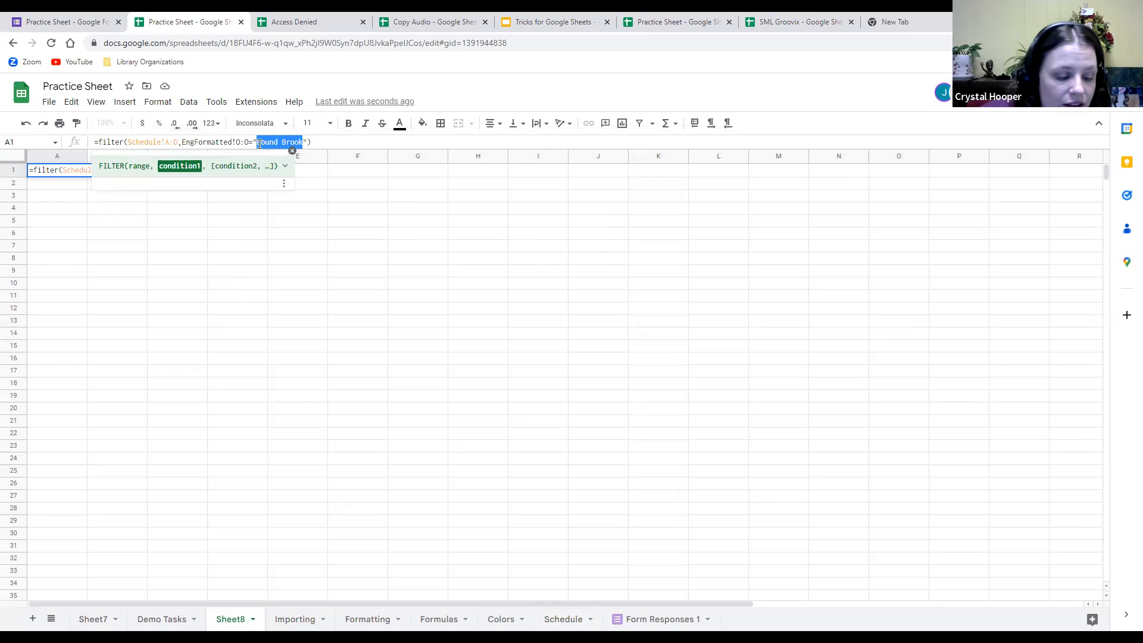
{"action": "type", "text": "Saturday"}
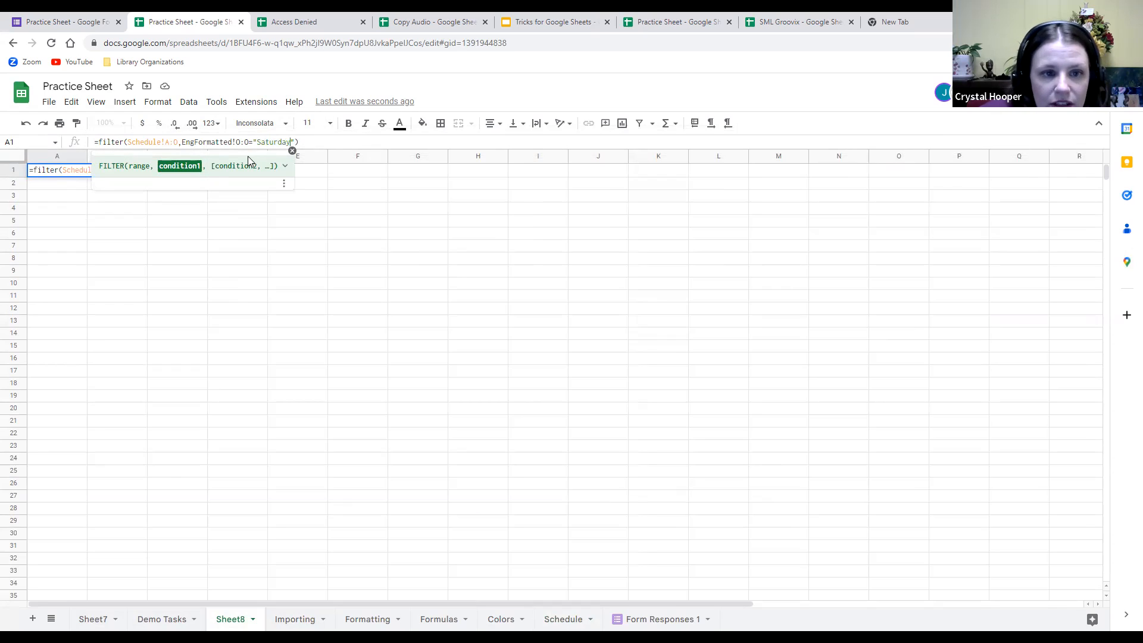
{"action": "key", "text": "alt+Tab"}
{"action": "left_click", "coordinate": [404, 324]}
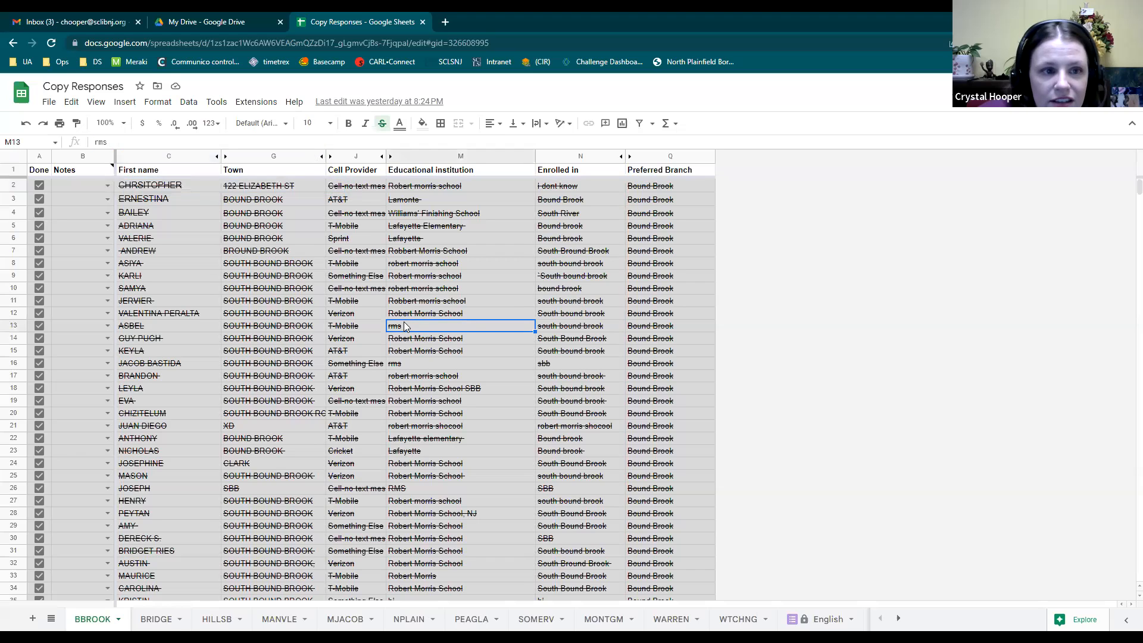
{"action": "left_click", "coordinate": [168, 188]}
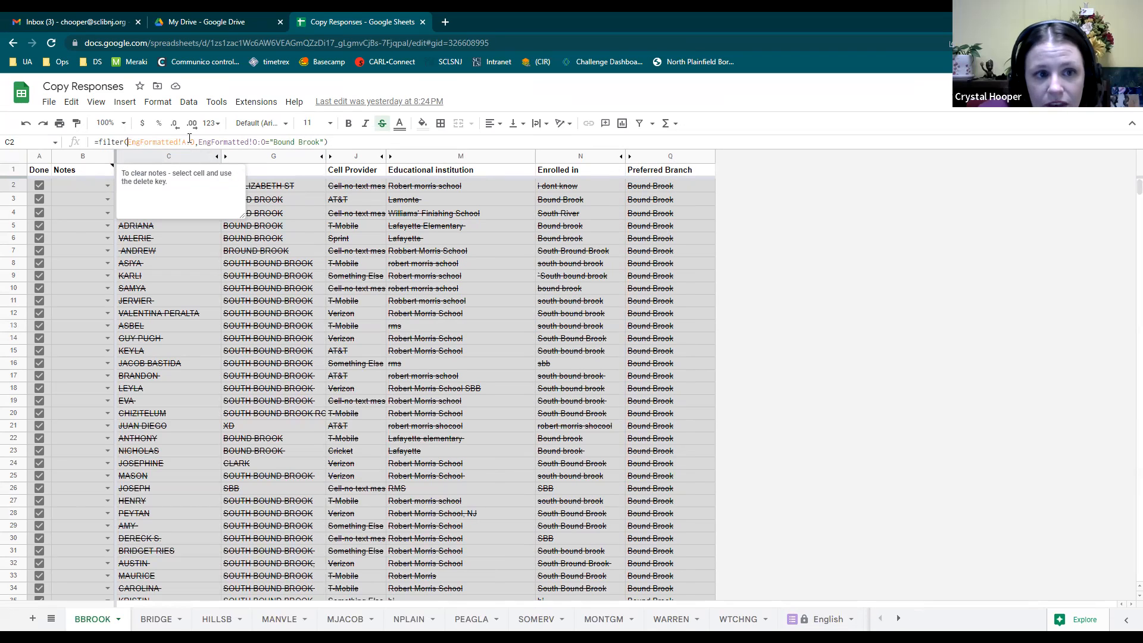
{"action": "left_click_drag", "start_coordinate": [189, 142], "coordinate": [127, 142]}
{"action": "left_click", "coordinate": [898, 618]}
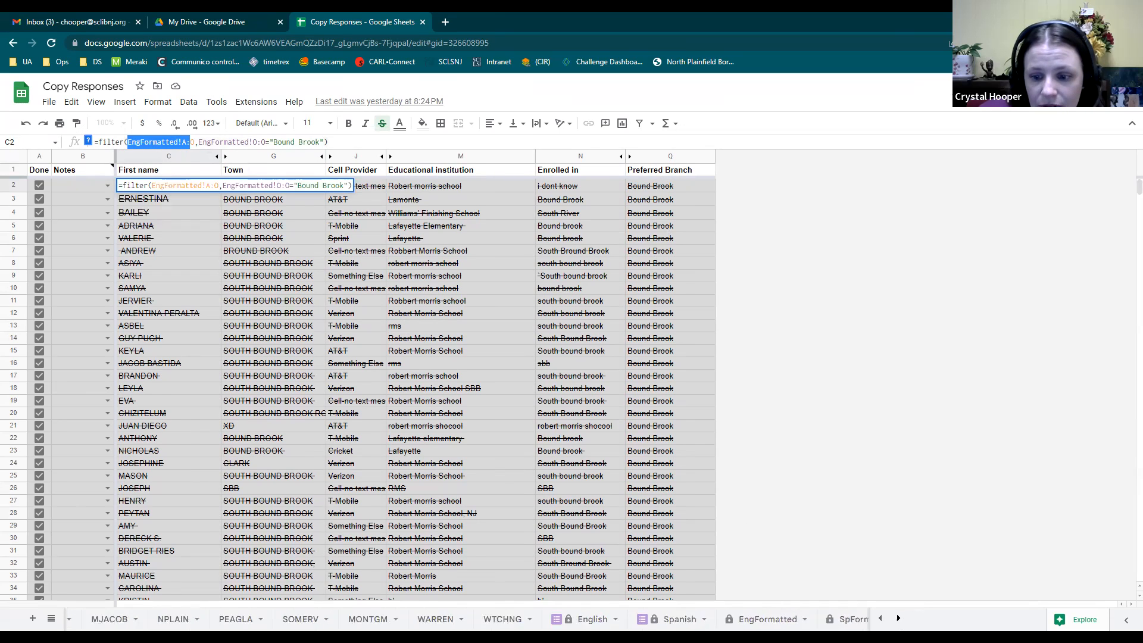
{"action": "left_click", "coordinate": [737, 618]}
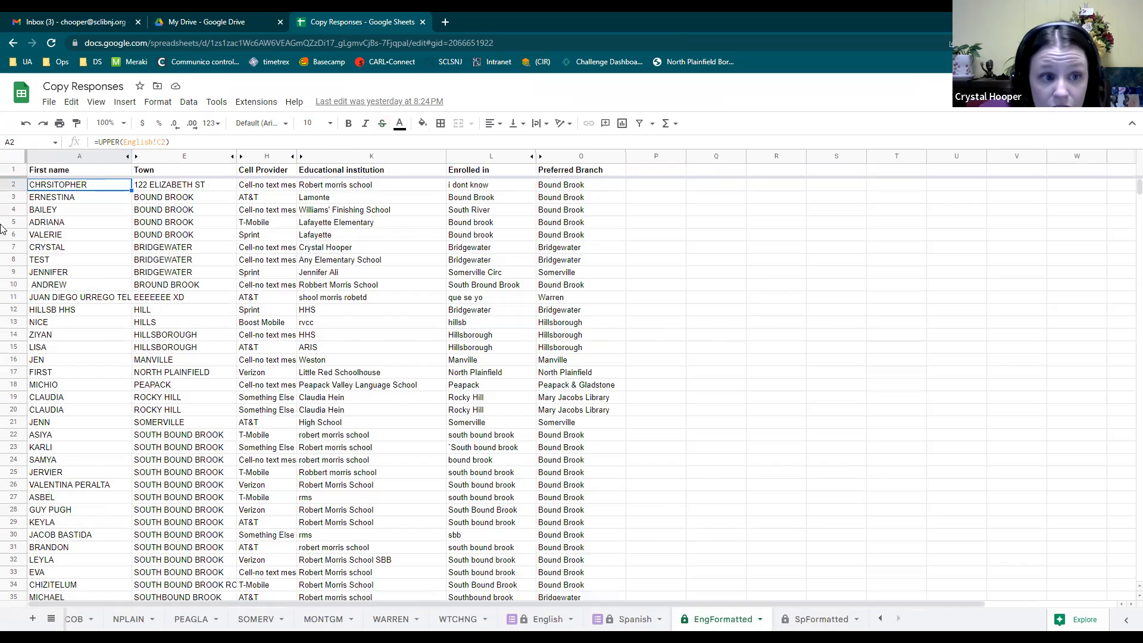
{"action": "left_click", "coordinate": [209, 186]}
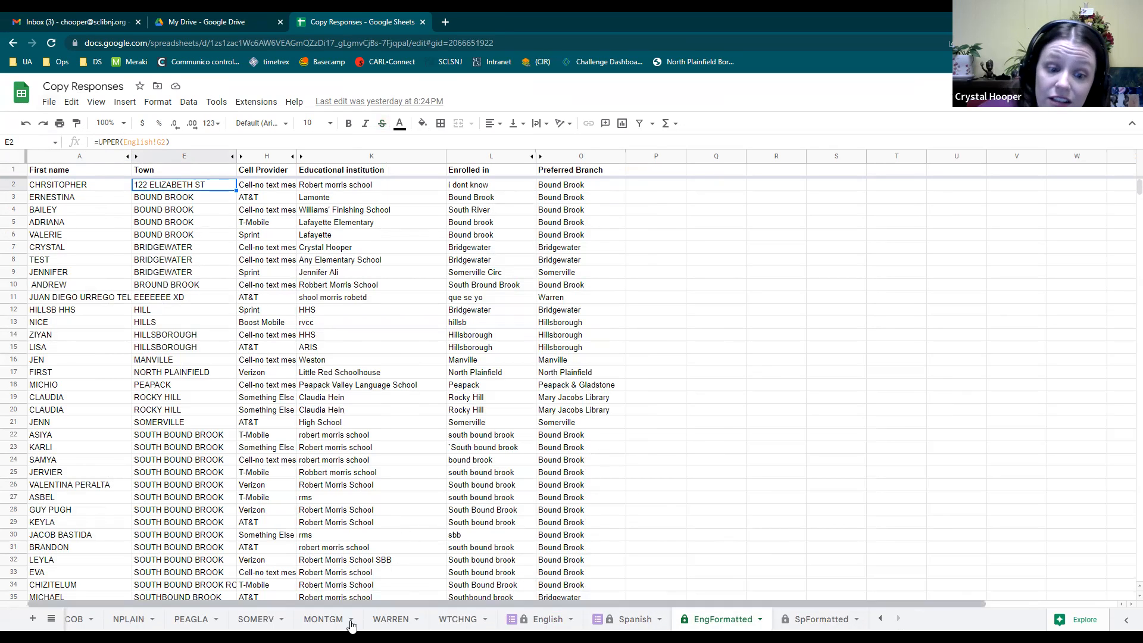
{"action": "left_click", "coordinate": [879, 621]}
{"action": "left_click", "coordinate": [879, 621]}
{"action": "left_click", "coordinate": [96, 622]}
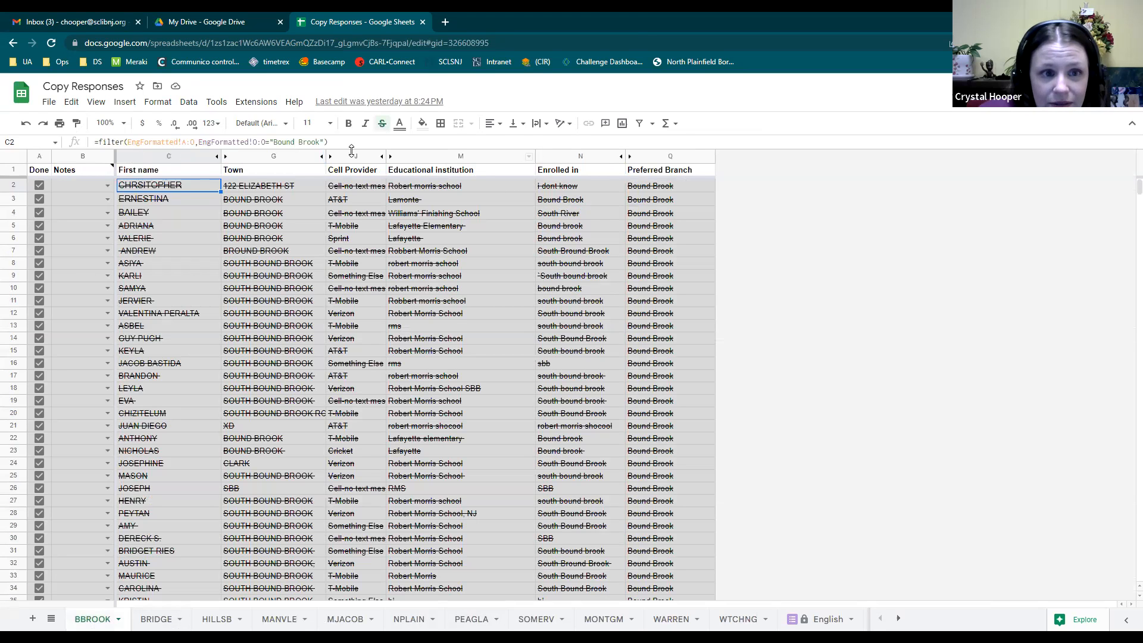
{"action": "left_click_drag", "start_coordinate": [199, 142], "coordinate": [253, 142]}
{"action": "left_click_drag", "start_coordinate": [129, 143], "coordinate": [194, 144]}
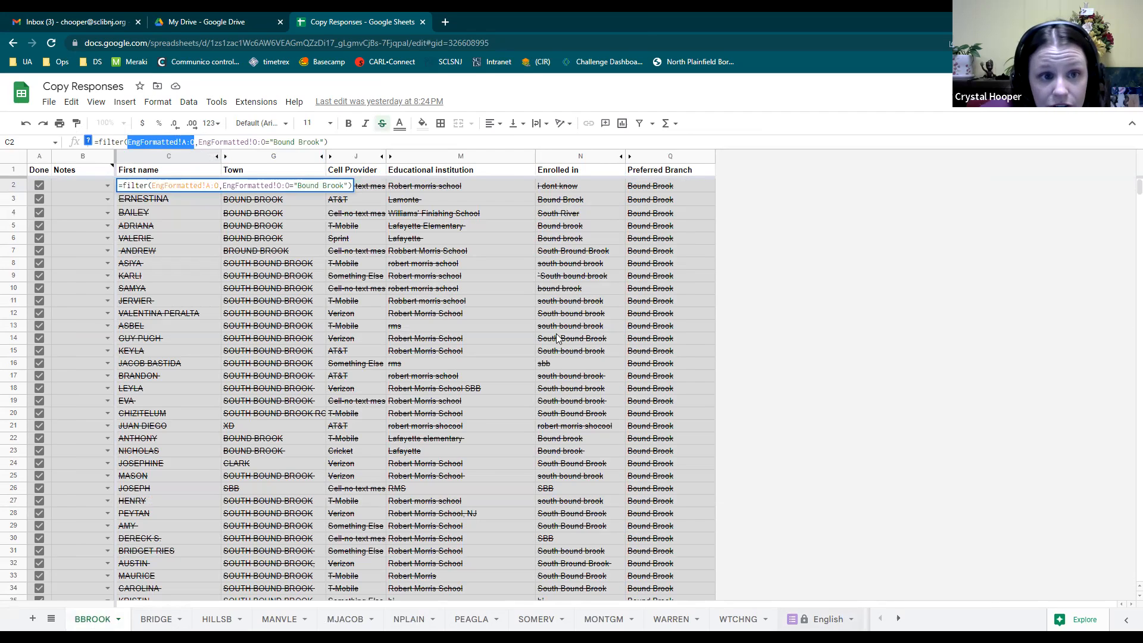
{"action": "left_click_drag", "start_coordinate": [199, 141], "coordinate": [324, 143]}
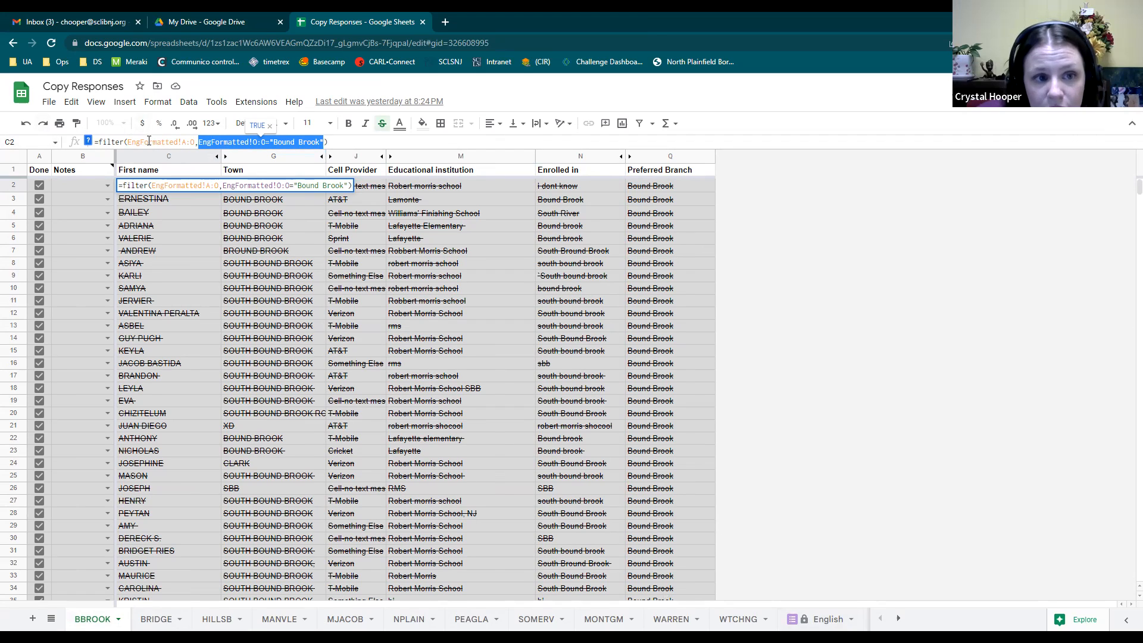
{"action": "left_click", "coordinate": [673, 156]}
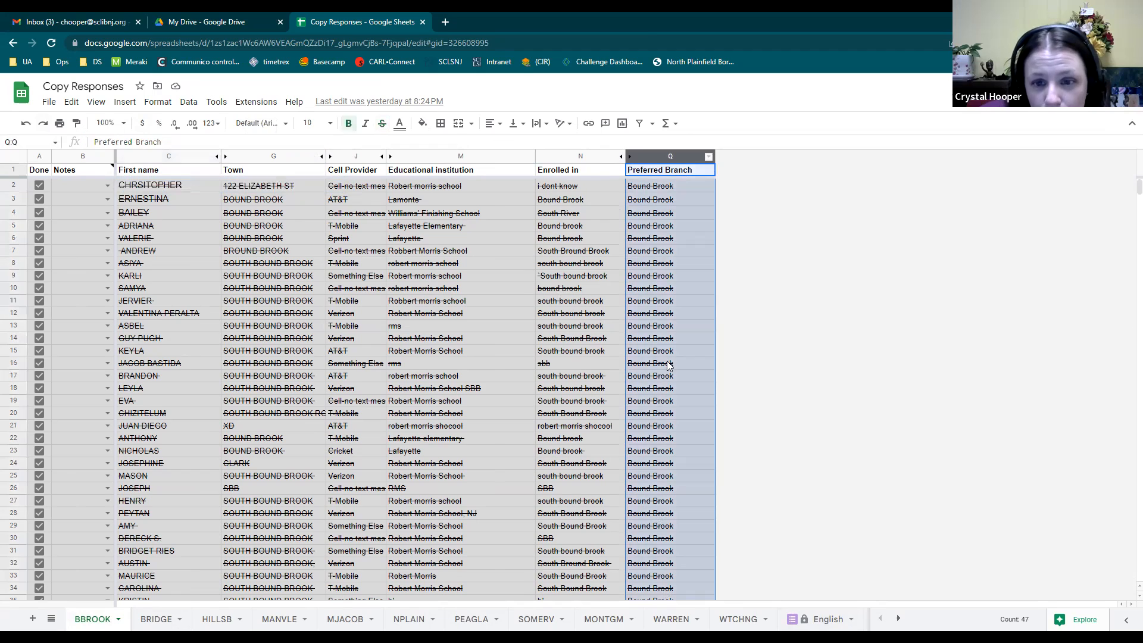